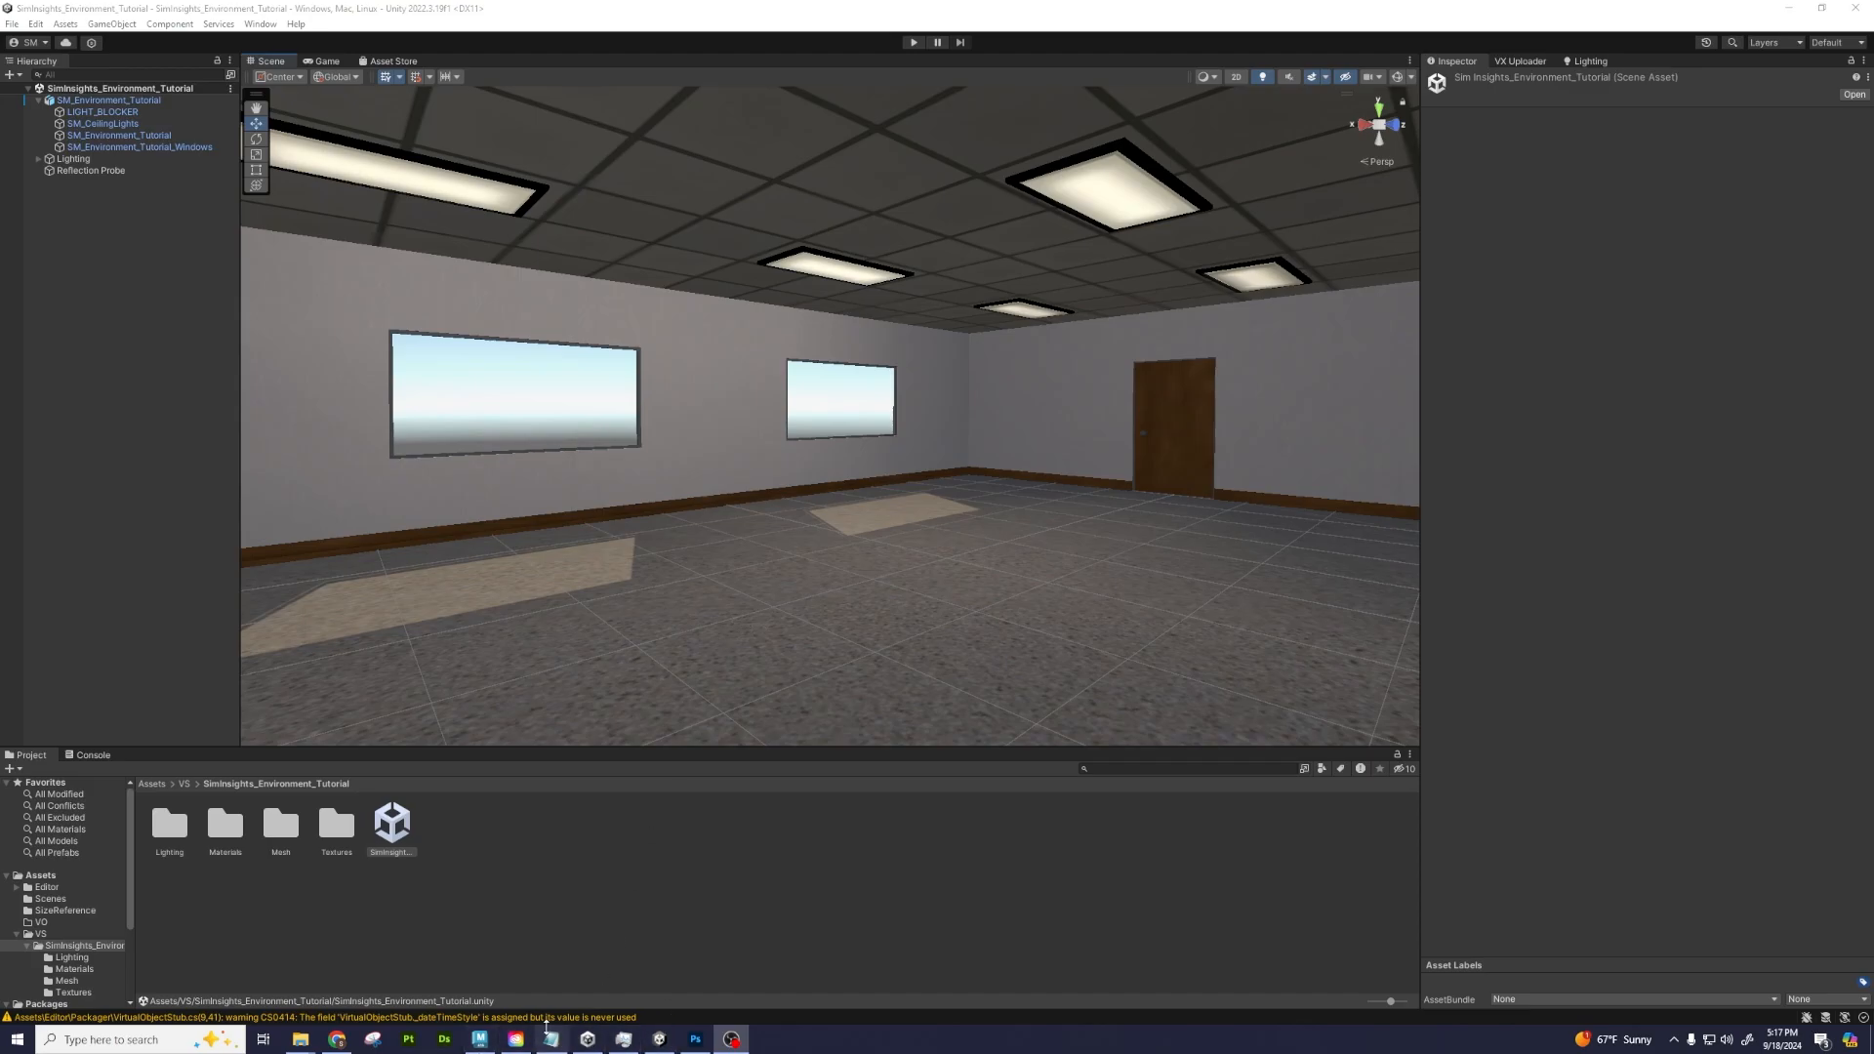
Switch to Maya, select the Scale_Ref box and examine its size against the door
left_click(481, 1037)
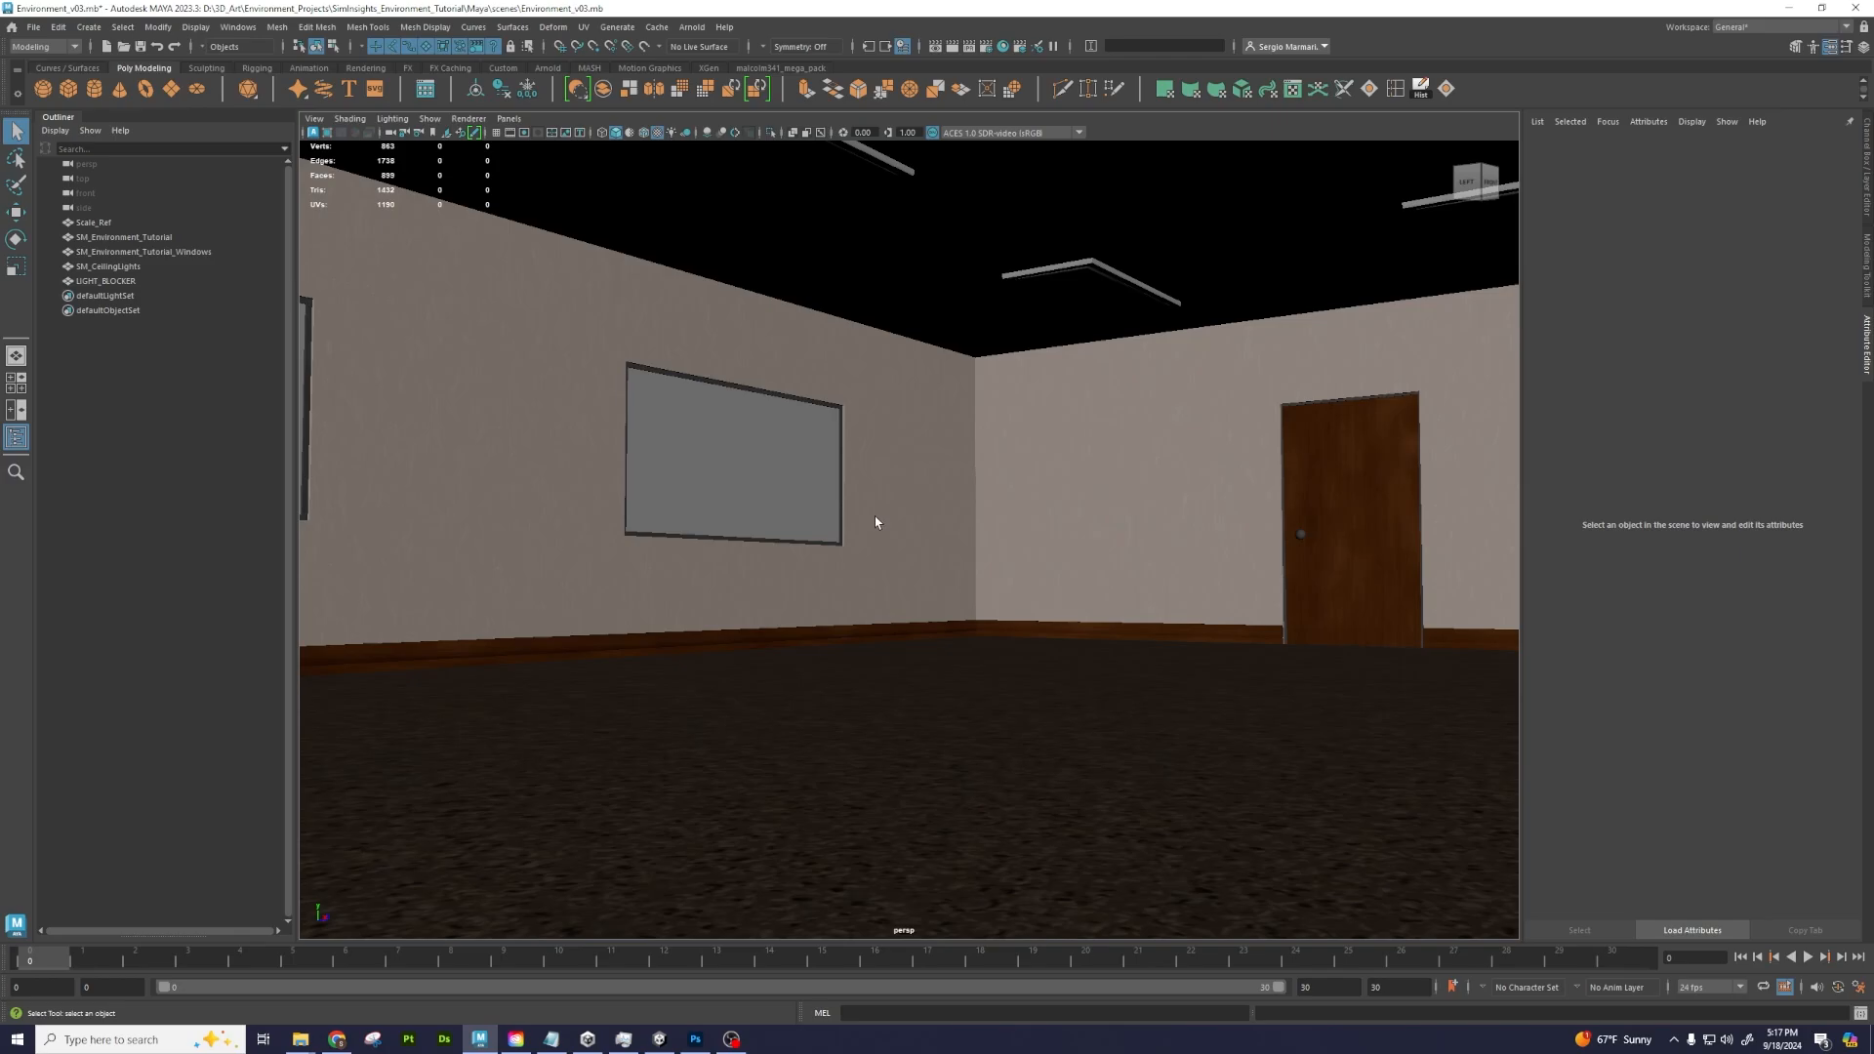
scroll(875, 524, "down", 5)
left_click_drag(876, 524, 707, 514, "alt")
scroll(958, 591, "down", 5)
left_click(1125, 610)
key("f")
scroll(937, 628, "down", 5)
scroll(730, 508, "up", 2)
left_click_drag(855, 496, 1010, 475, "alt")
right_click_drag(962, 475, 882, 472, "alt")
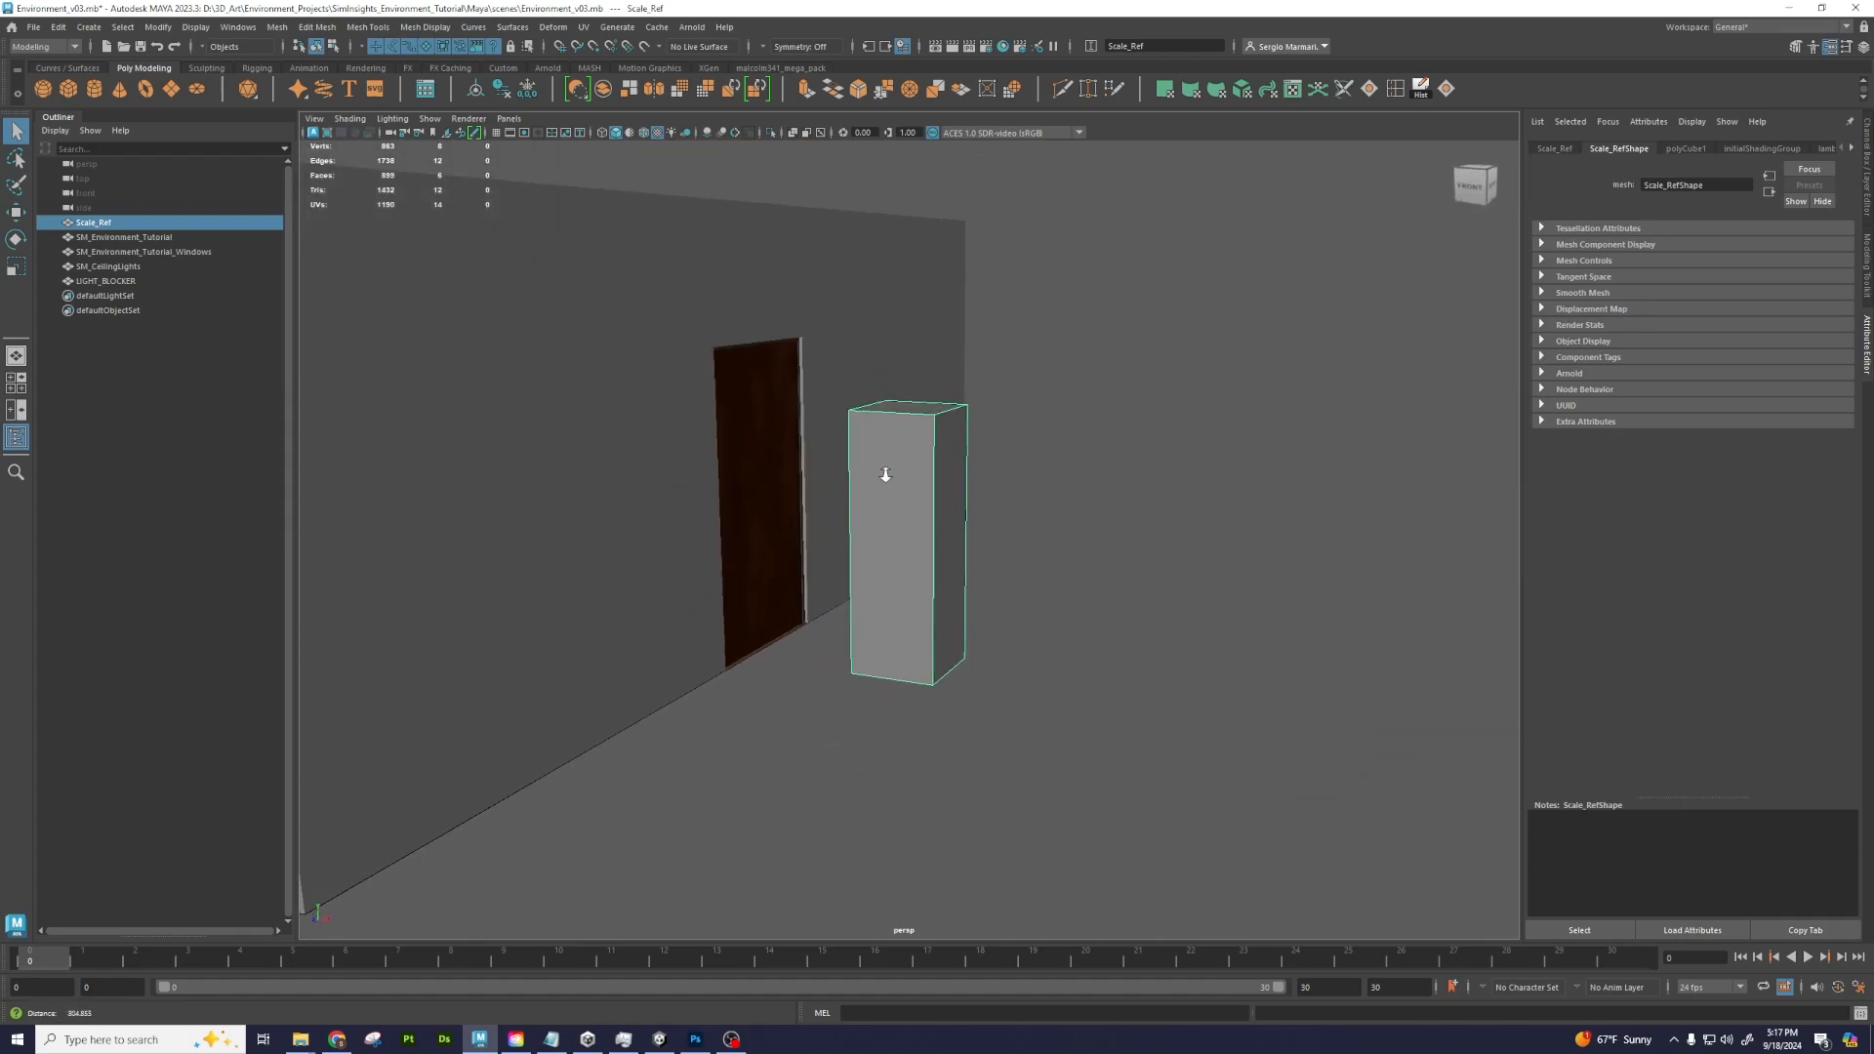
left_click_drag(883, 472, 938, 465, "alt")
right_click_drag(908, 461, 799, 469, "alt")
left_click_drag(798, 468, 874, 528, "alt")
Examine the room's windows and select the SM_Environment_Tutorial mesh to view its wireframe around them
scroll(1097, 556, "up", 8)
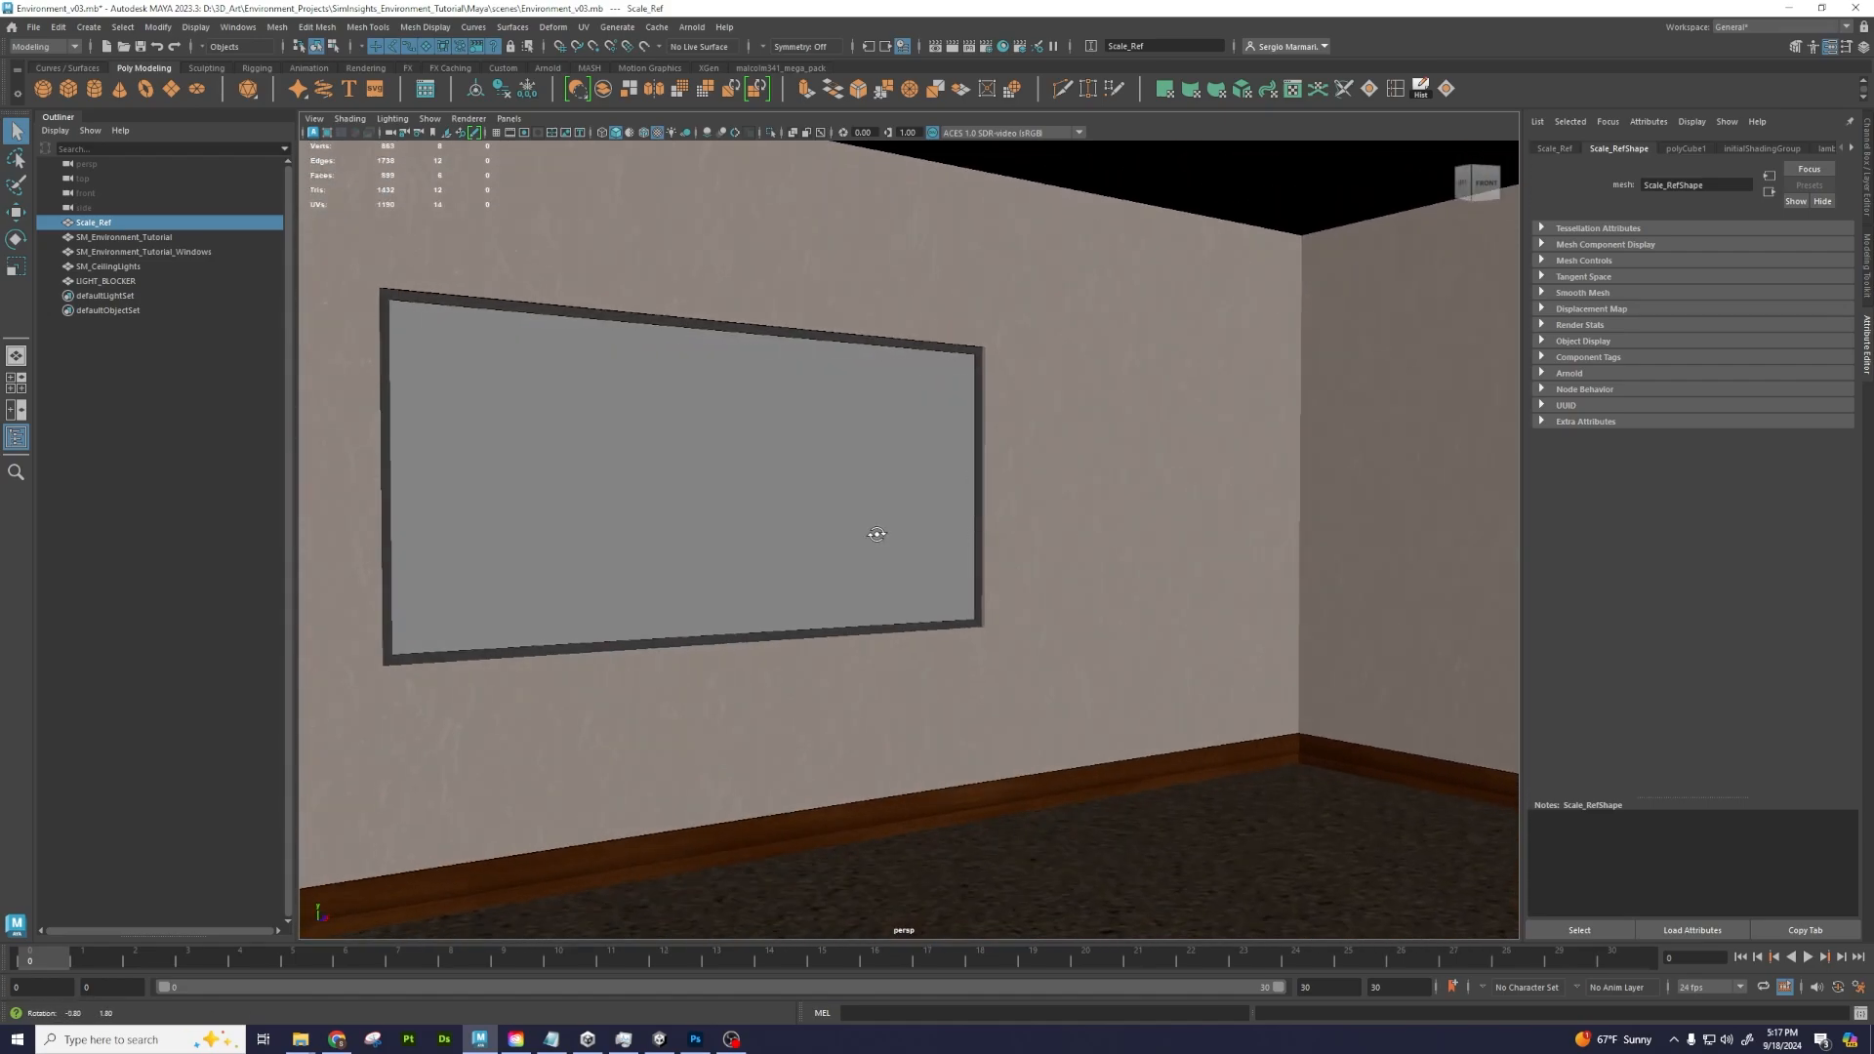
right_click_drag(875, 527, 840, 548, "alt")
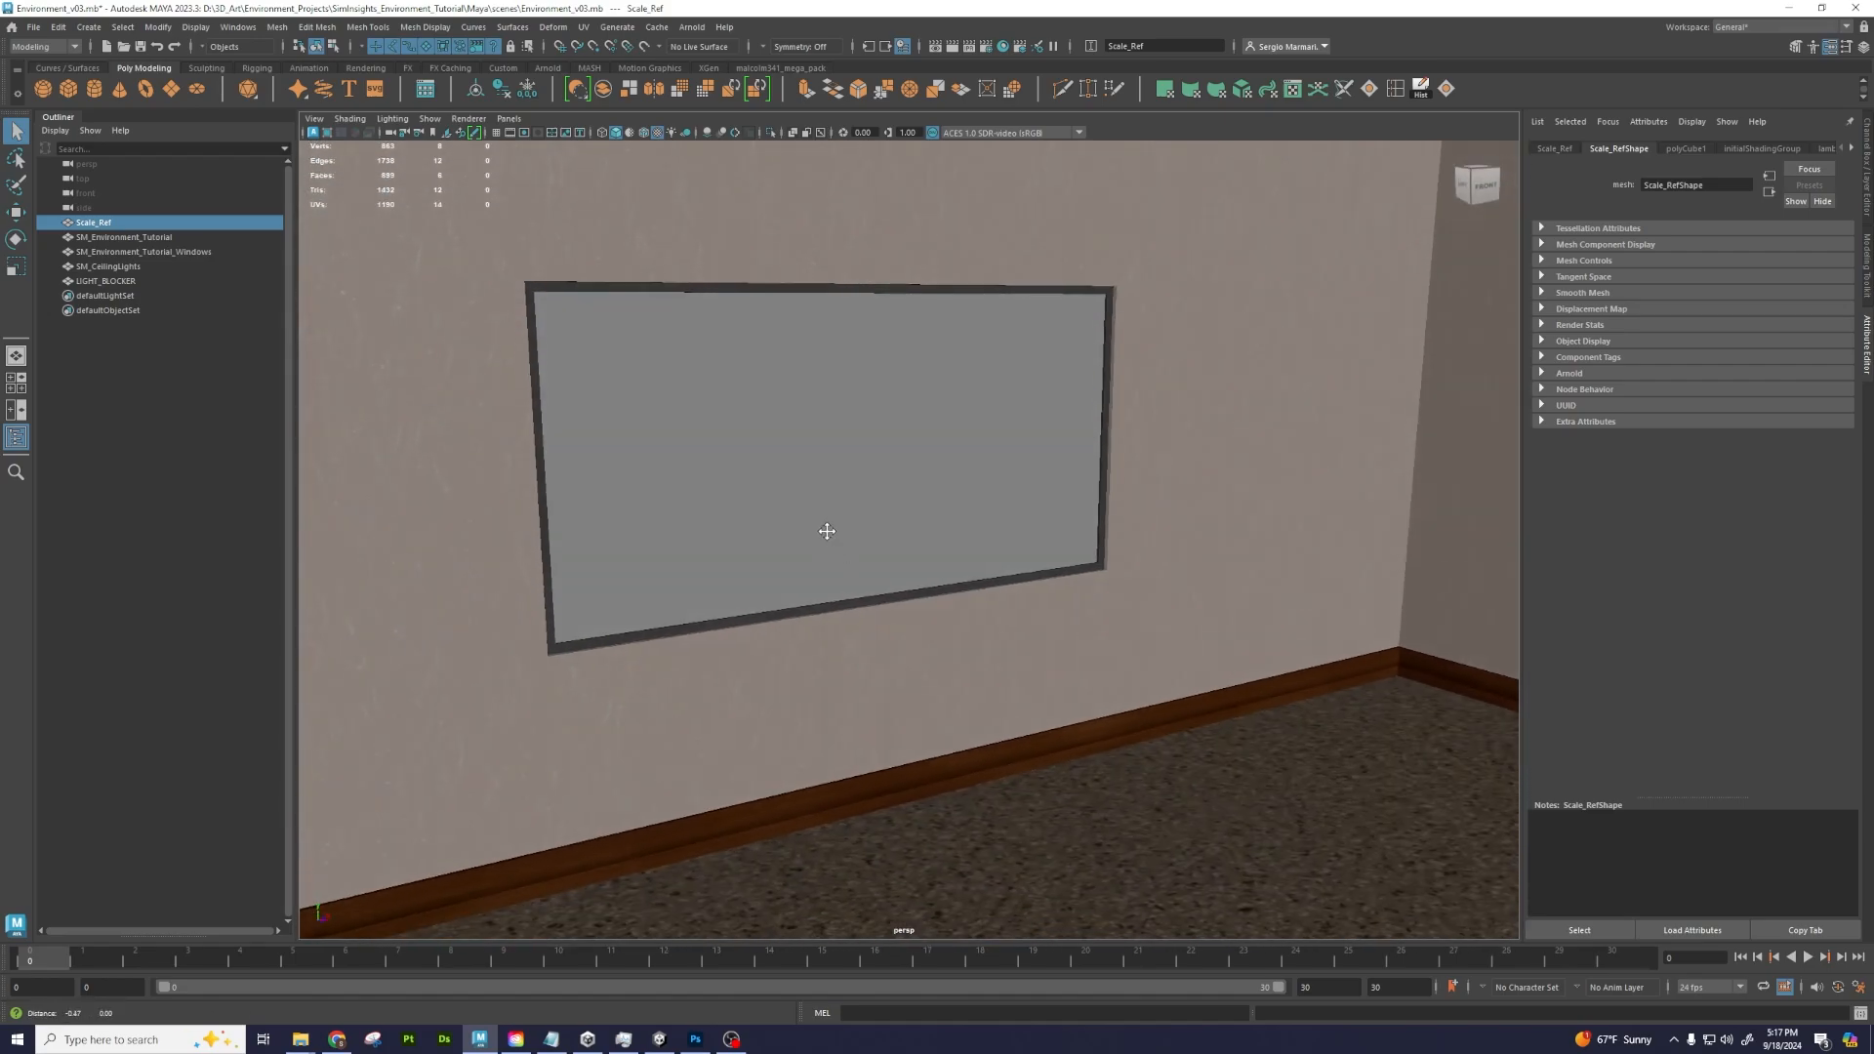
left_click_drag(824, 531, 866, 635, "alt")
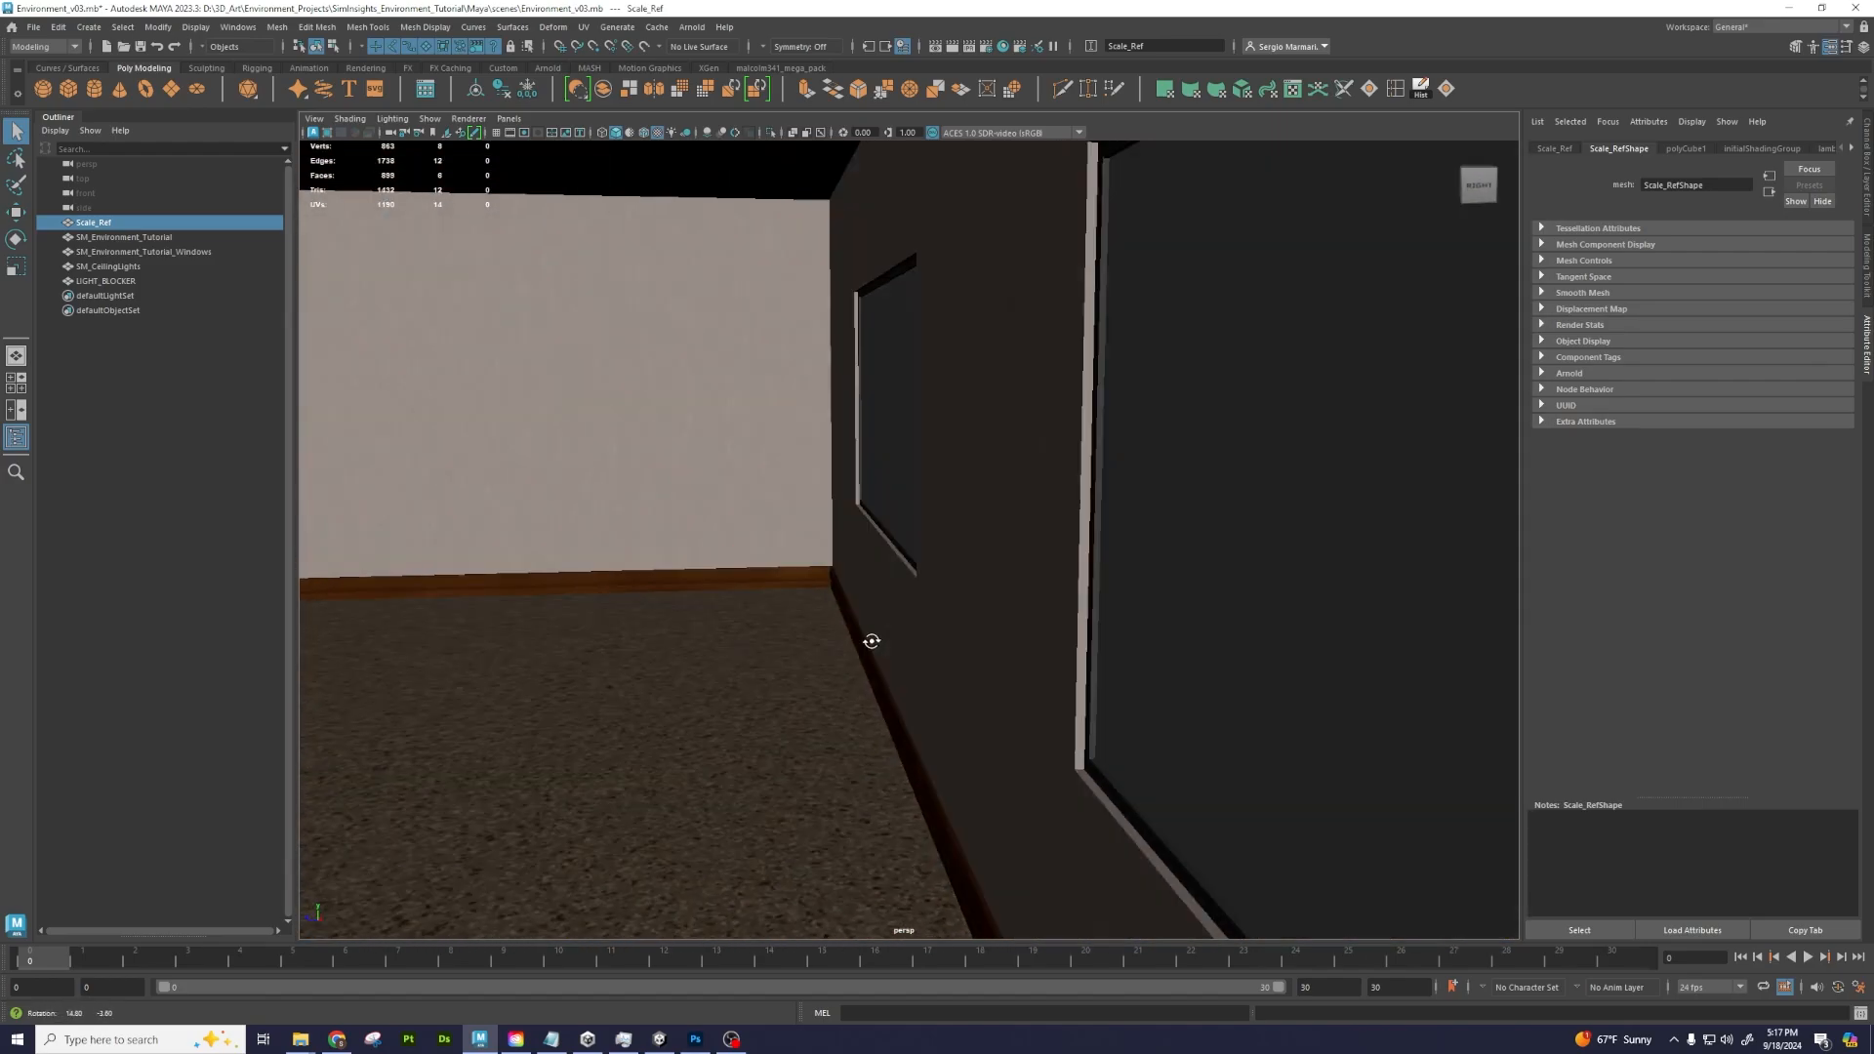
right_click_drag(866, 635, 1075, 582, "alt")
left_click(1120, 573)
middle_click_drag(1120, 572, 862, 468, "alt")
left_click_drag(862, 468, 904, 494, "alt")
right_click_drag(904, 494, 821, 506, "alt")
left_click_drag(821, 506, 905, 553, "alt")
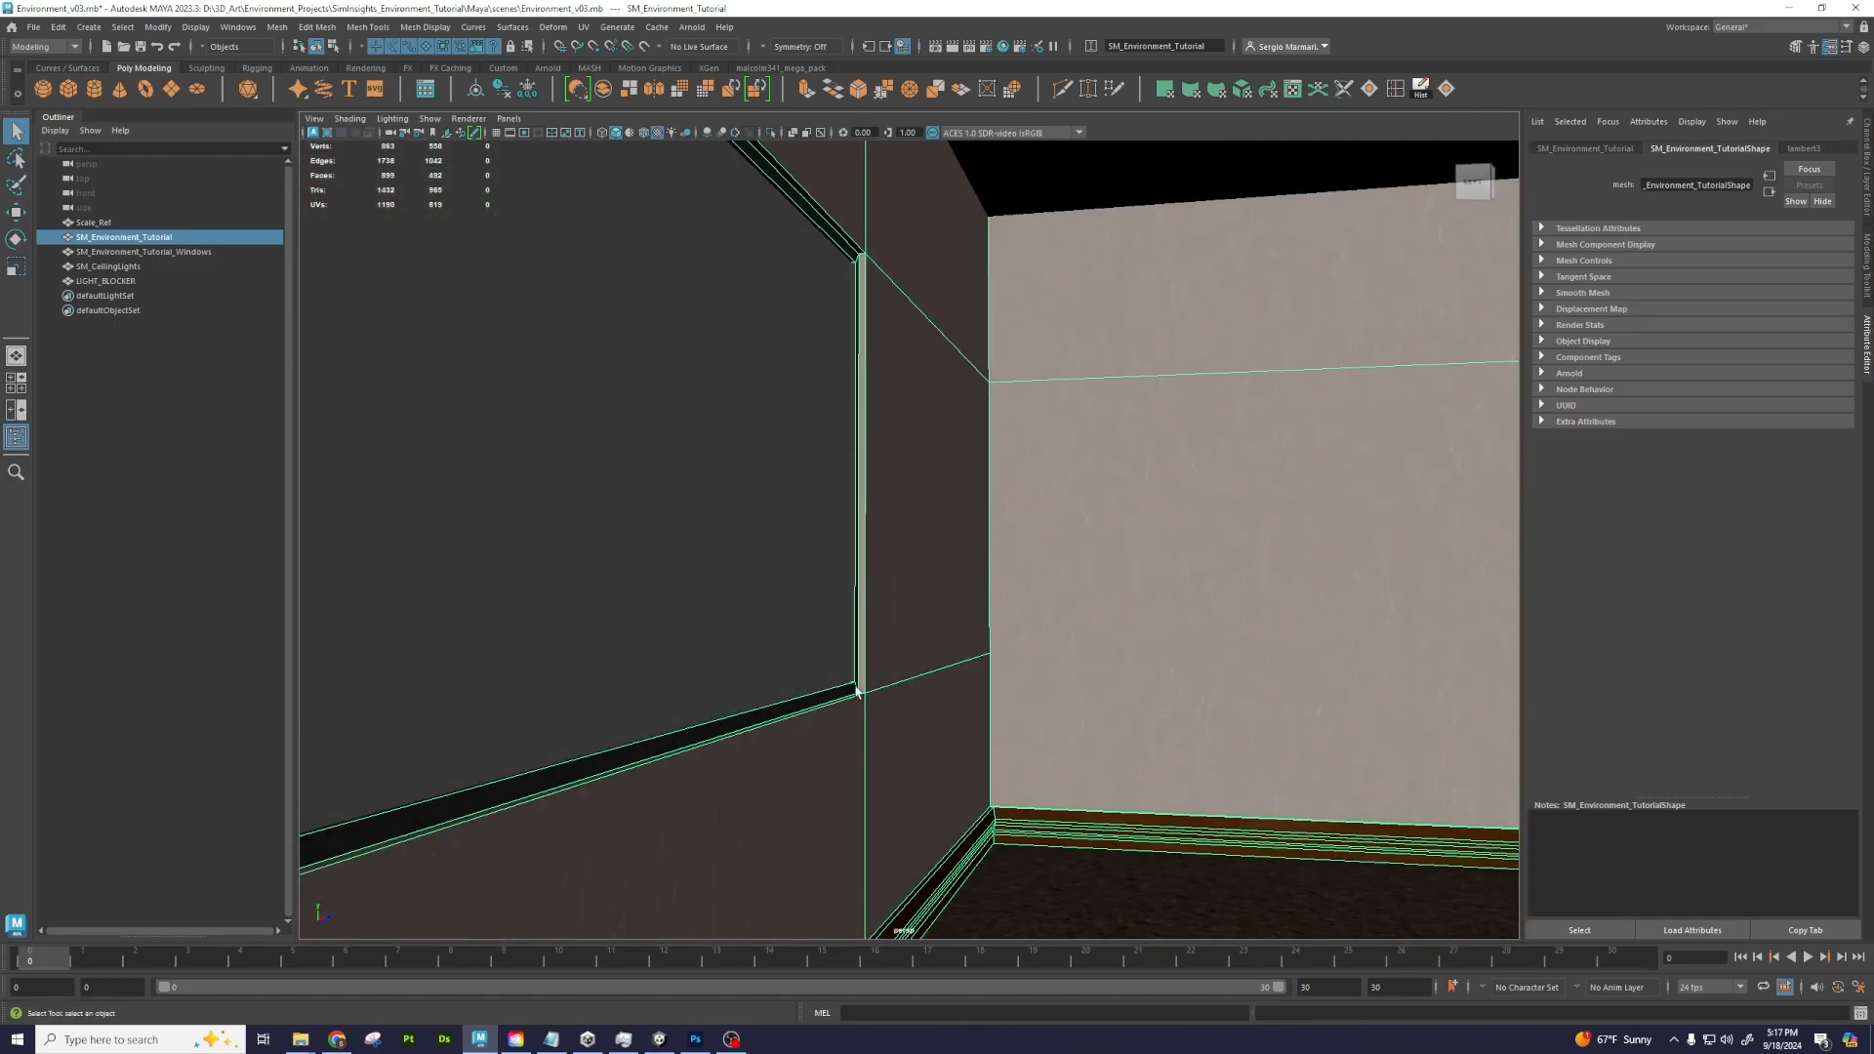
Examine the geometry of the window frame and sill edges up close
left_click_drag(828, 716, 694, 733, "alt")
middle_click_drag(694, 733, 1142, 506, "alt")
right_click_drag(1142, 507, 1291, 640, "alt")
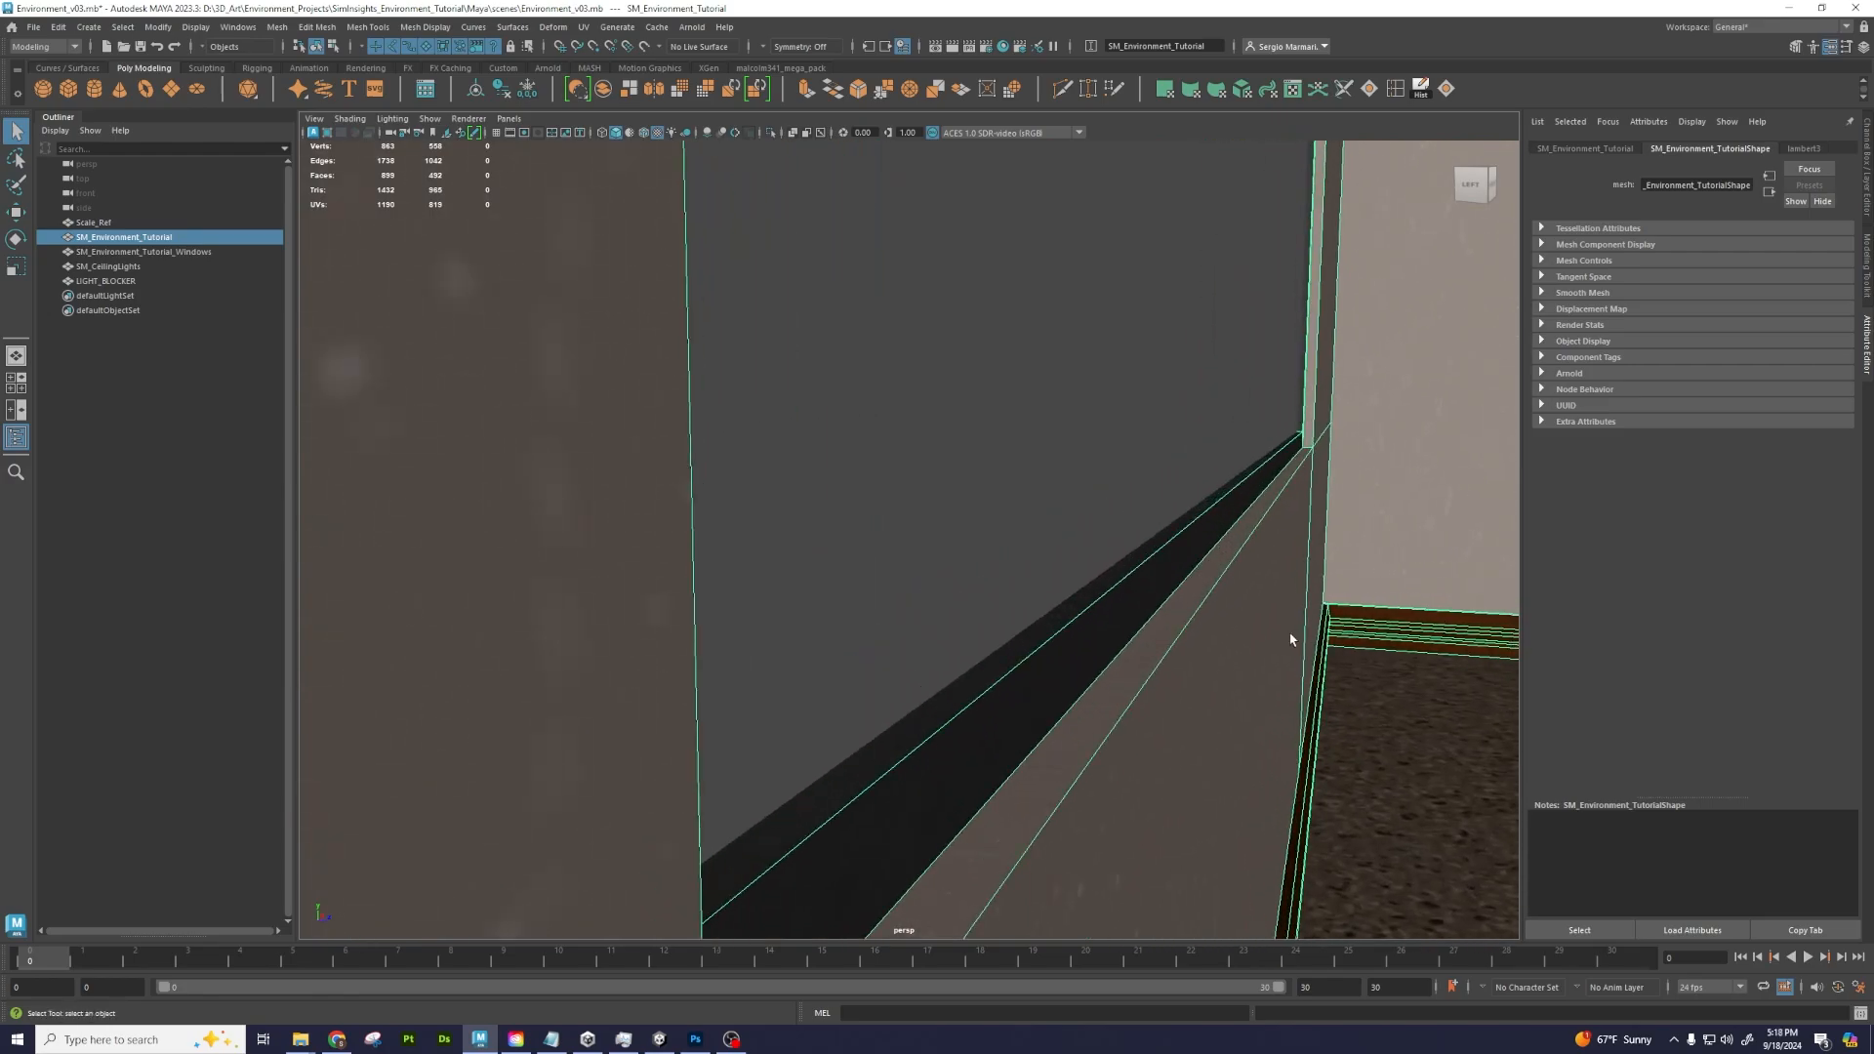
left_click_drag(1291, 639, 1201, 646, "alt")
left_click_drag(829, 682, 872, 665, "alt")
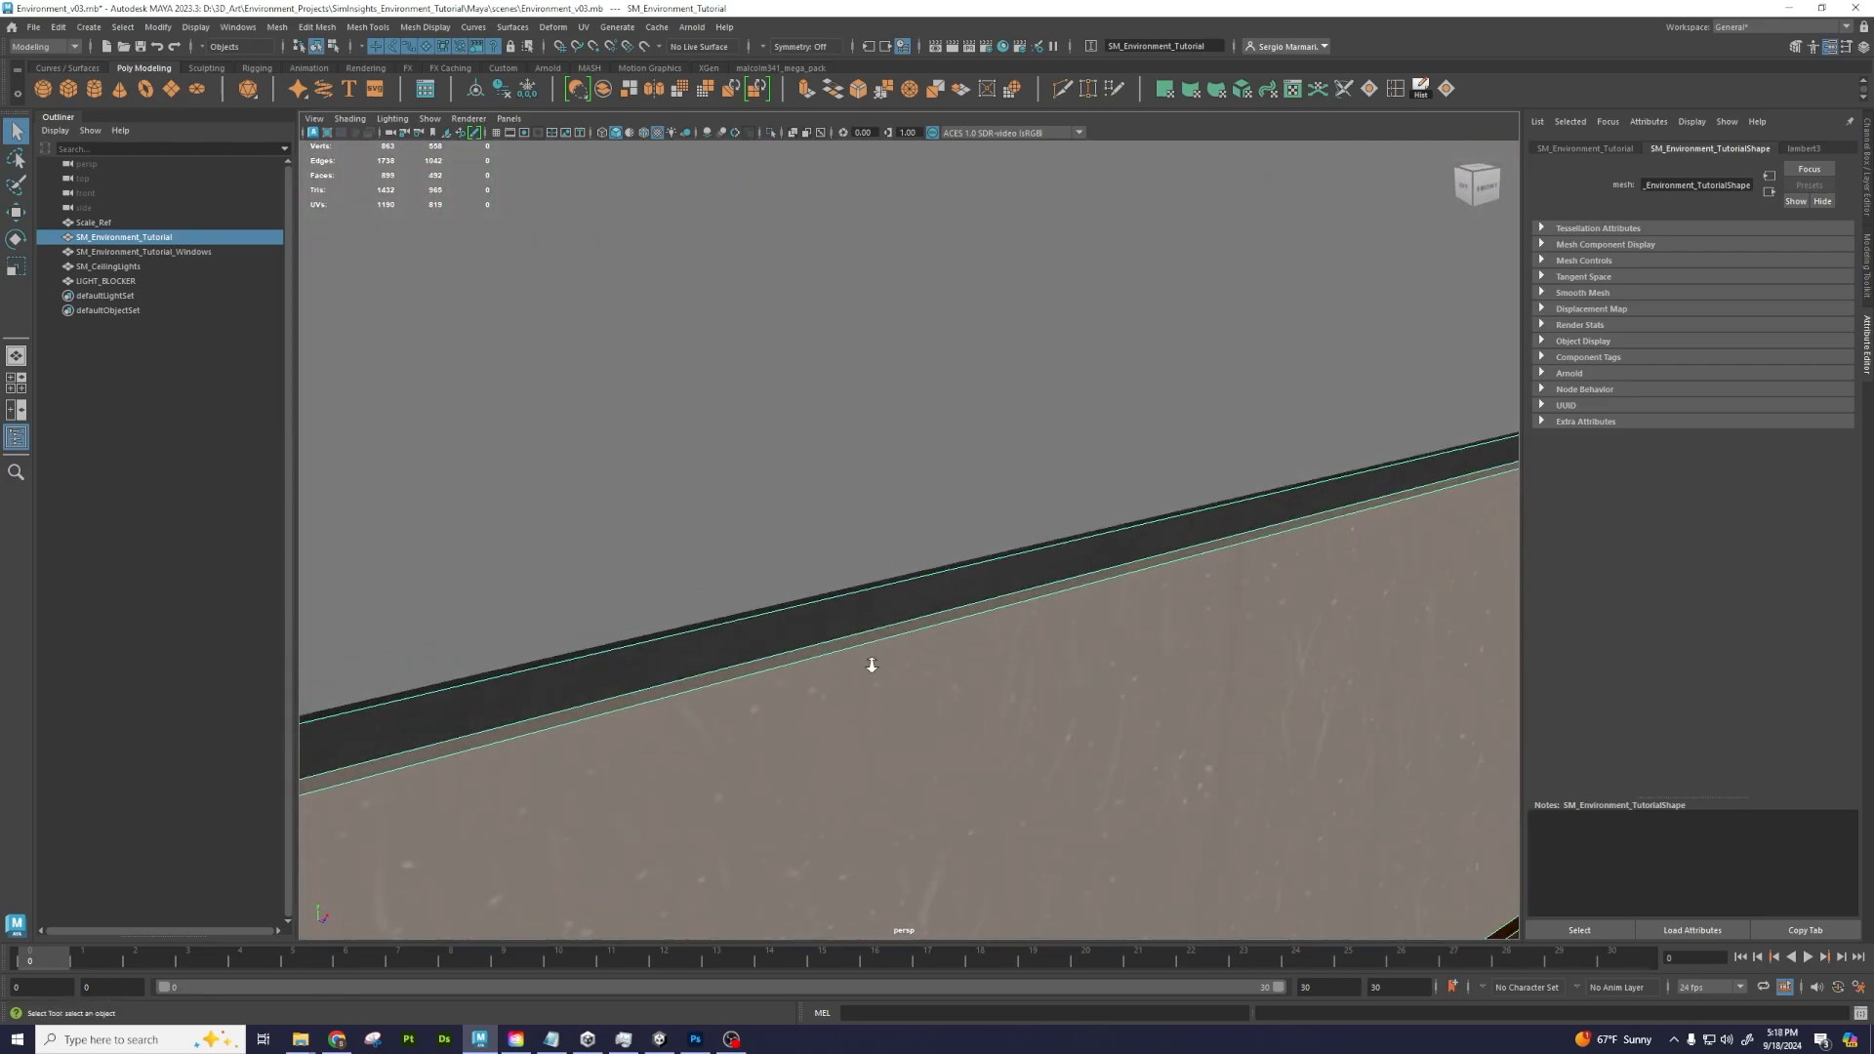
scroll(872, 664, "down", 10)
Examine the geometry of the door, its knob and the adjoining baseboards
middle_click_drag(1405, 477, 468, 522, "alt")
left_click_drag(878, 525, 1012, 556, "alt")
right_click_drag(1012, 557, 1230, 611, "alt")
left_click_drag(866, 598, 822, 591, "alt")
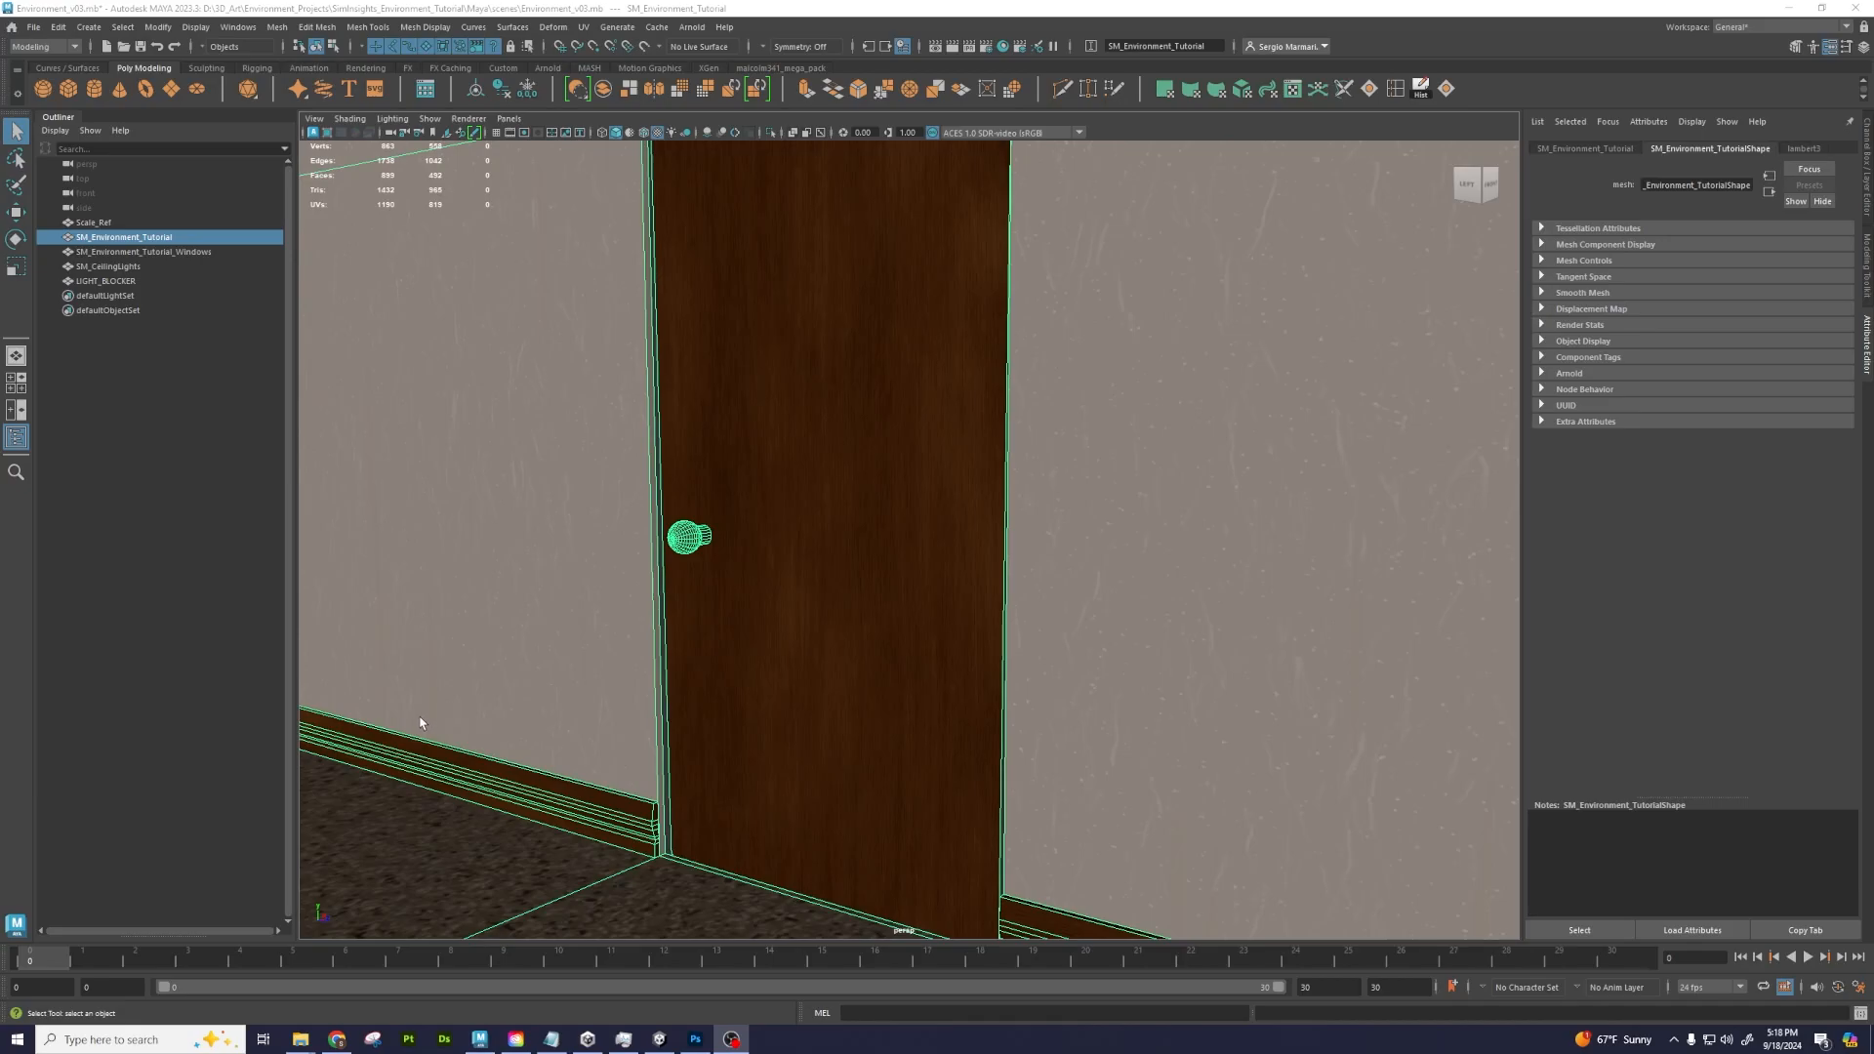
left_click_drag(414, 732, 915, 622, "alt")
right_click_drag(915, 622, 753, 523, "alt")
Try moving the whole room mesh upward and undo the move
key("w")
left_click_drag(816, 482, 816, 239)
key("ctrl+z")
Select the SM_Environment_Tutorial_Windows mesh and examine the window panes within the room
right_click_drag(625, 529, 770, 561, "alt")
right_click_drag(528, 536, 824, 560, "alt")
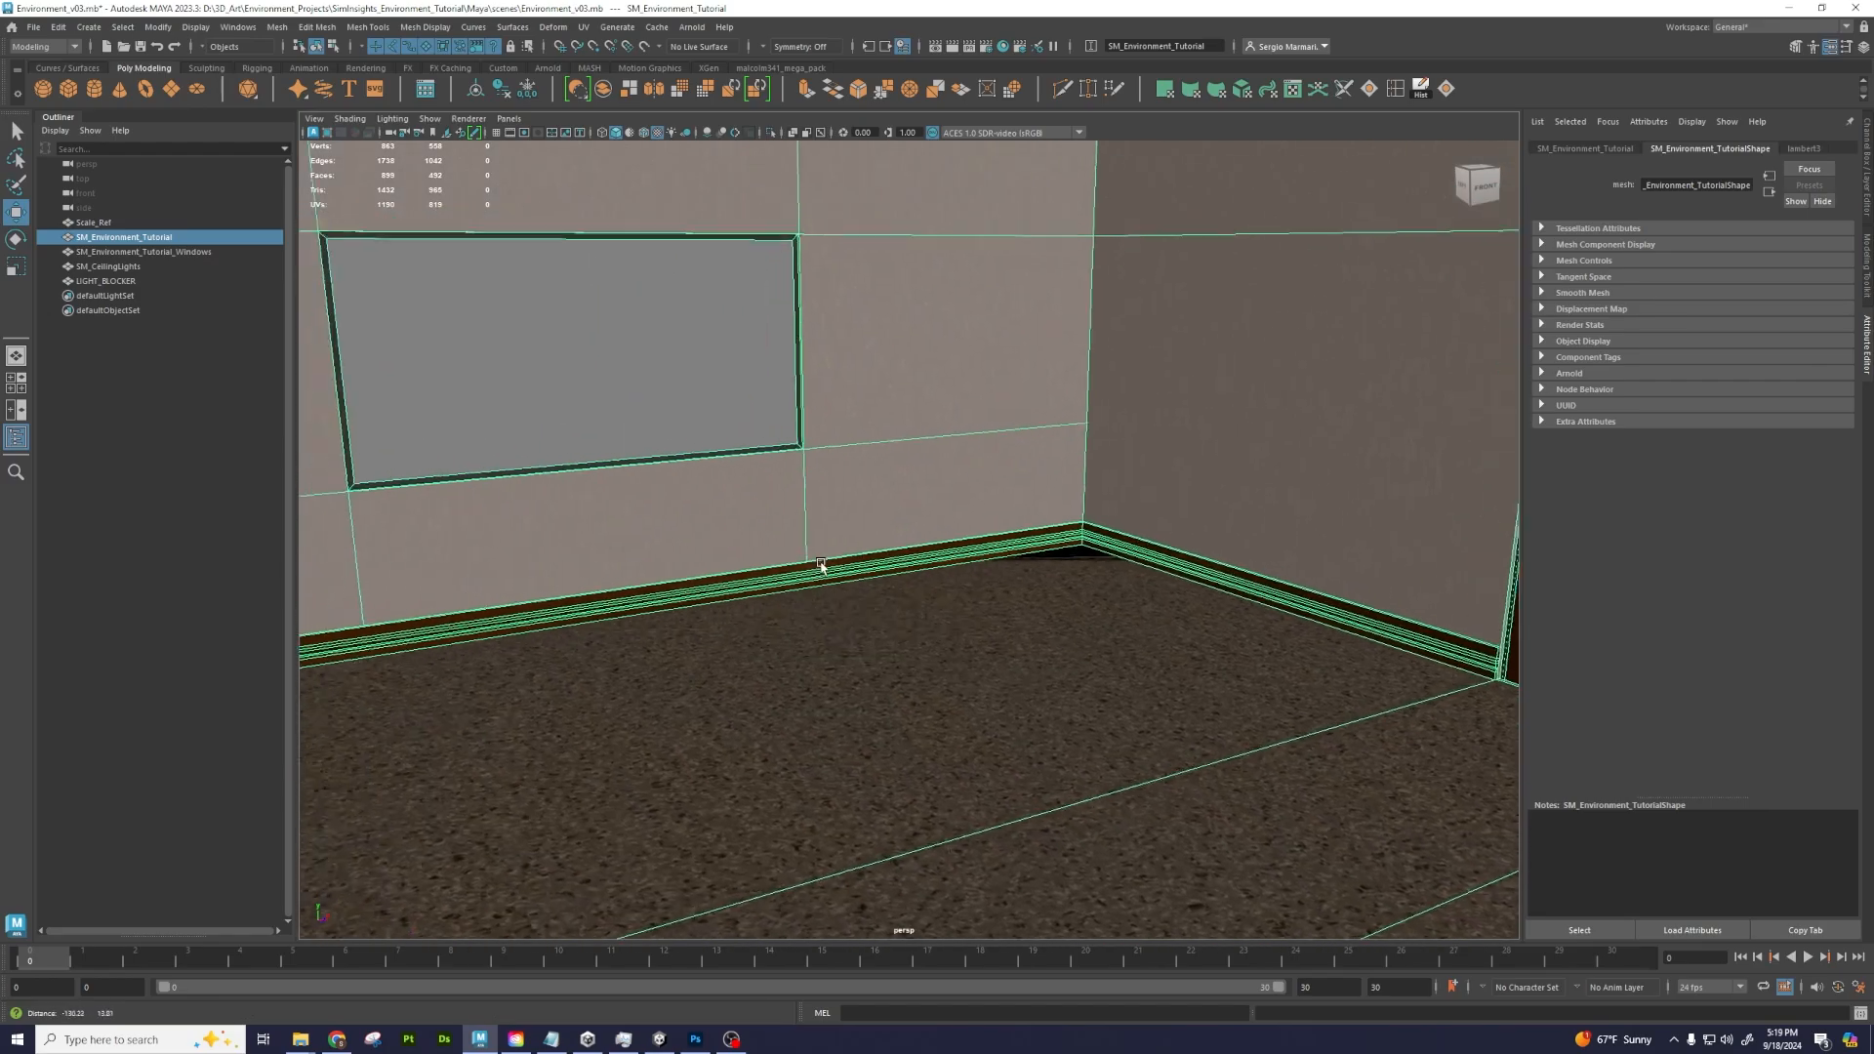
middle_click_drag(712, 513, 942, 494, "alt")
left_click(941, 493)
left_click_drag(795, 507, 897, 538, "alt")
right_click_drag(896, 538, 1140, 583, "alt")
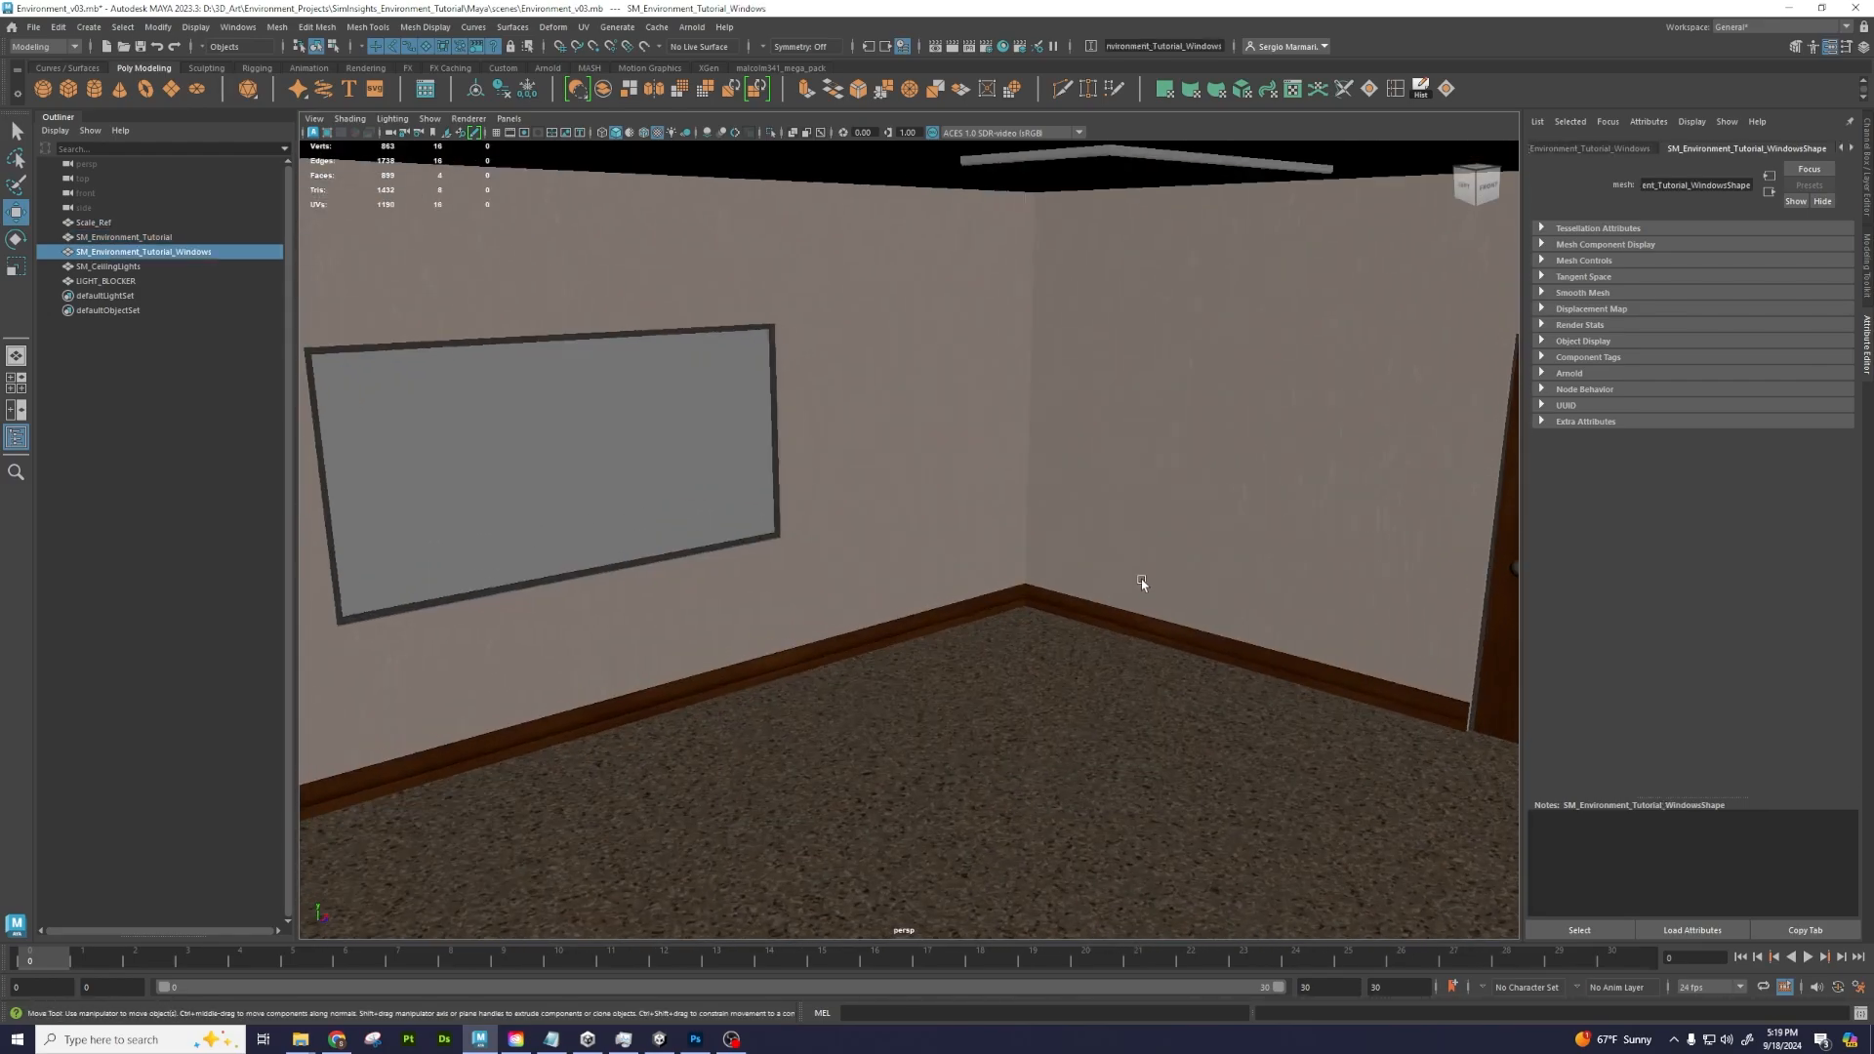
left_click_drag(1140, 582, 1149, 583, "alt")
Select the SM_Environment_Tutorial mesh, open its layout in the UV Editor and shift that window to uncover part of the viewport
left_click(1088, 689)
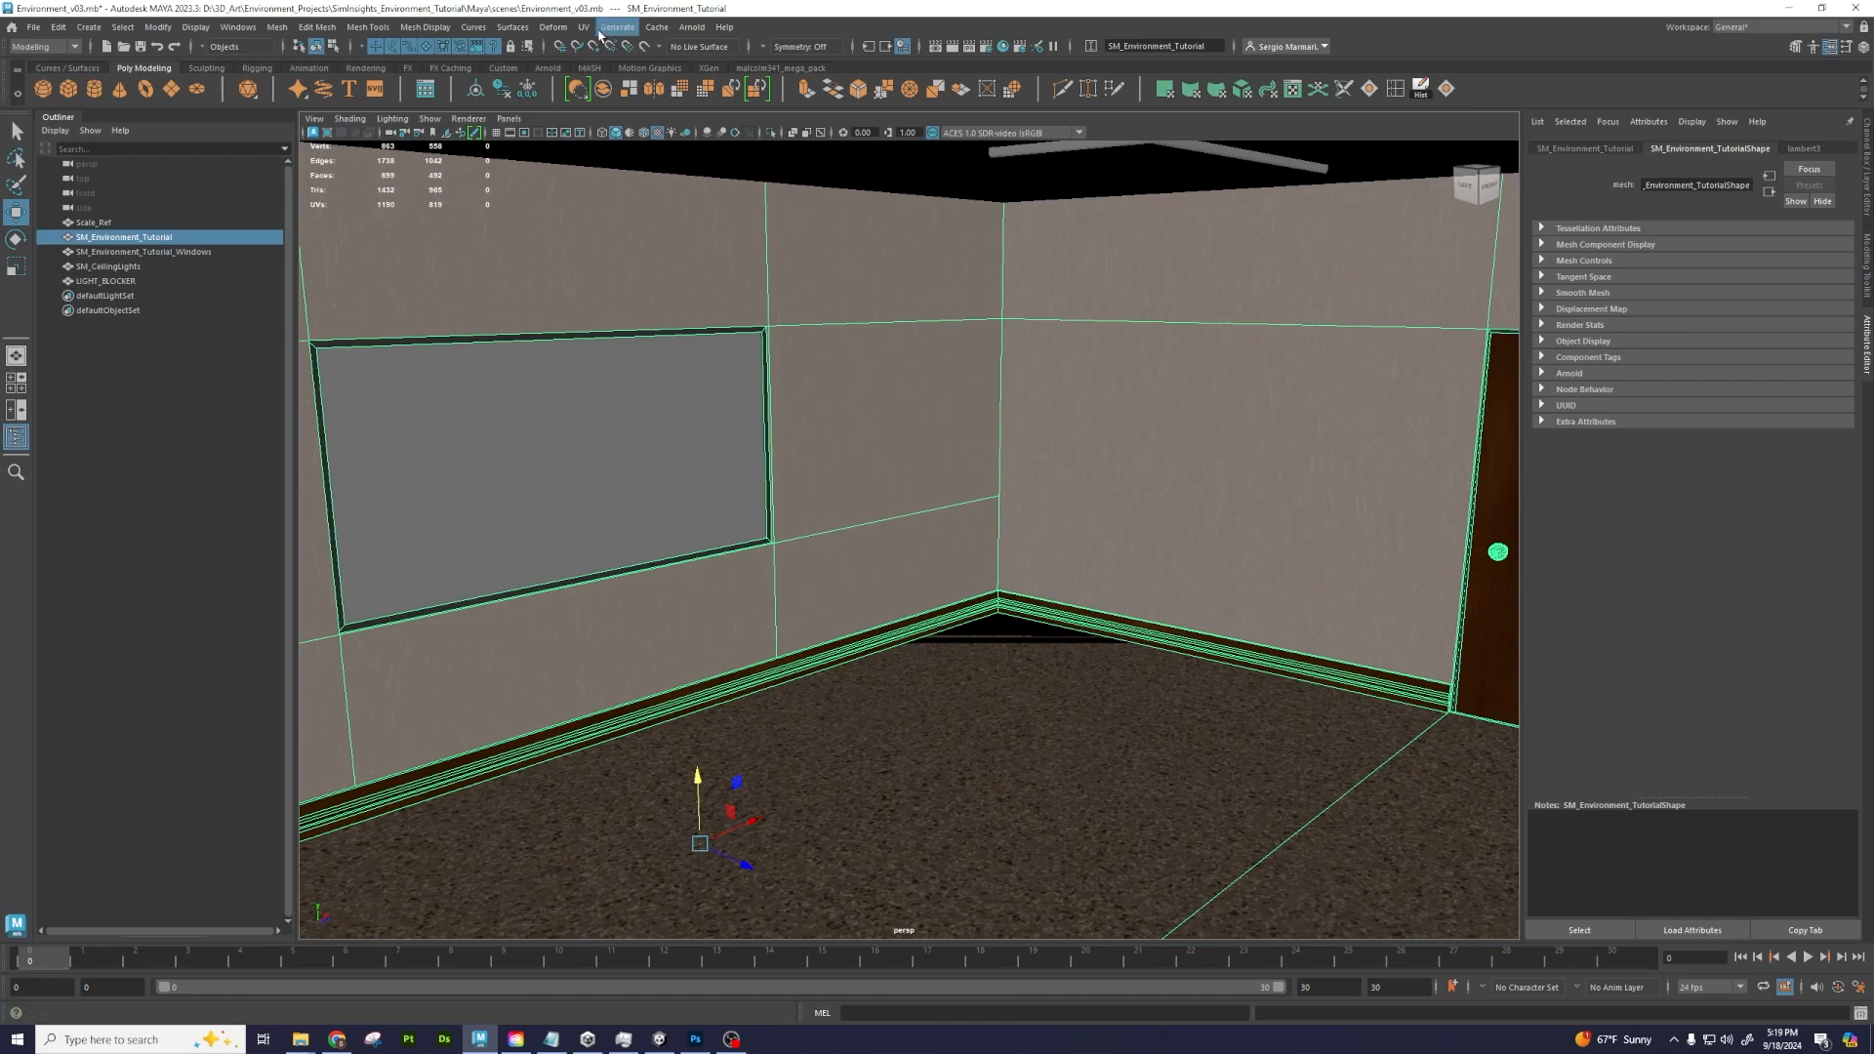
left_click(584, 26)
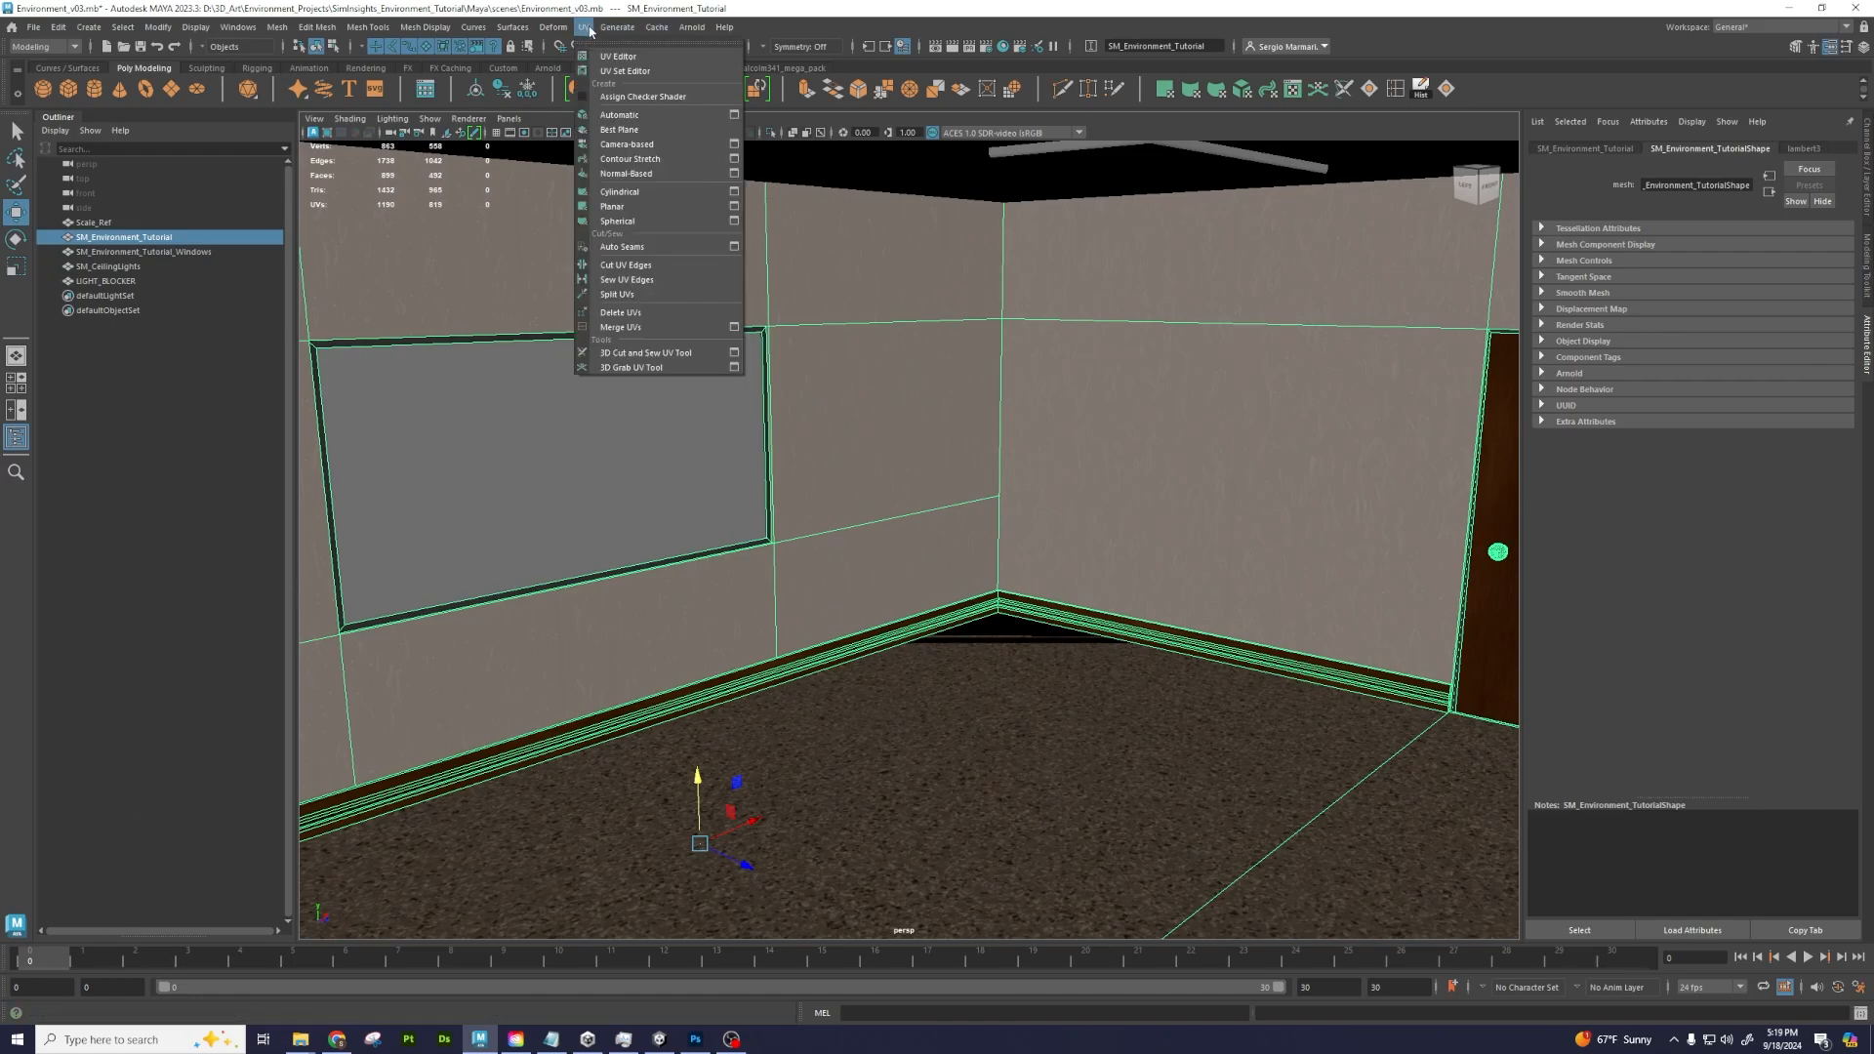
left_click(618, 56)
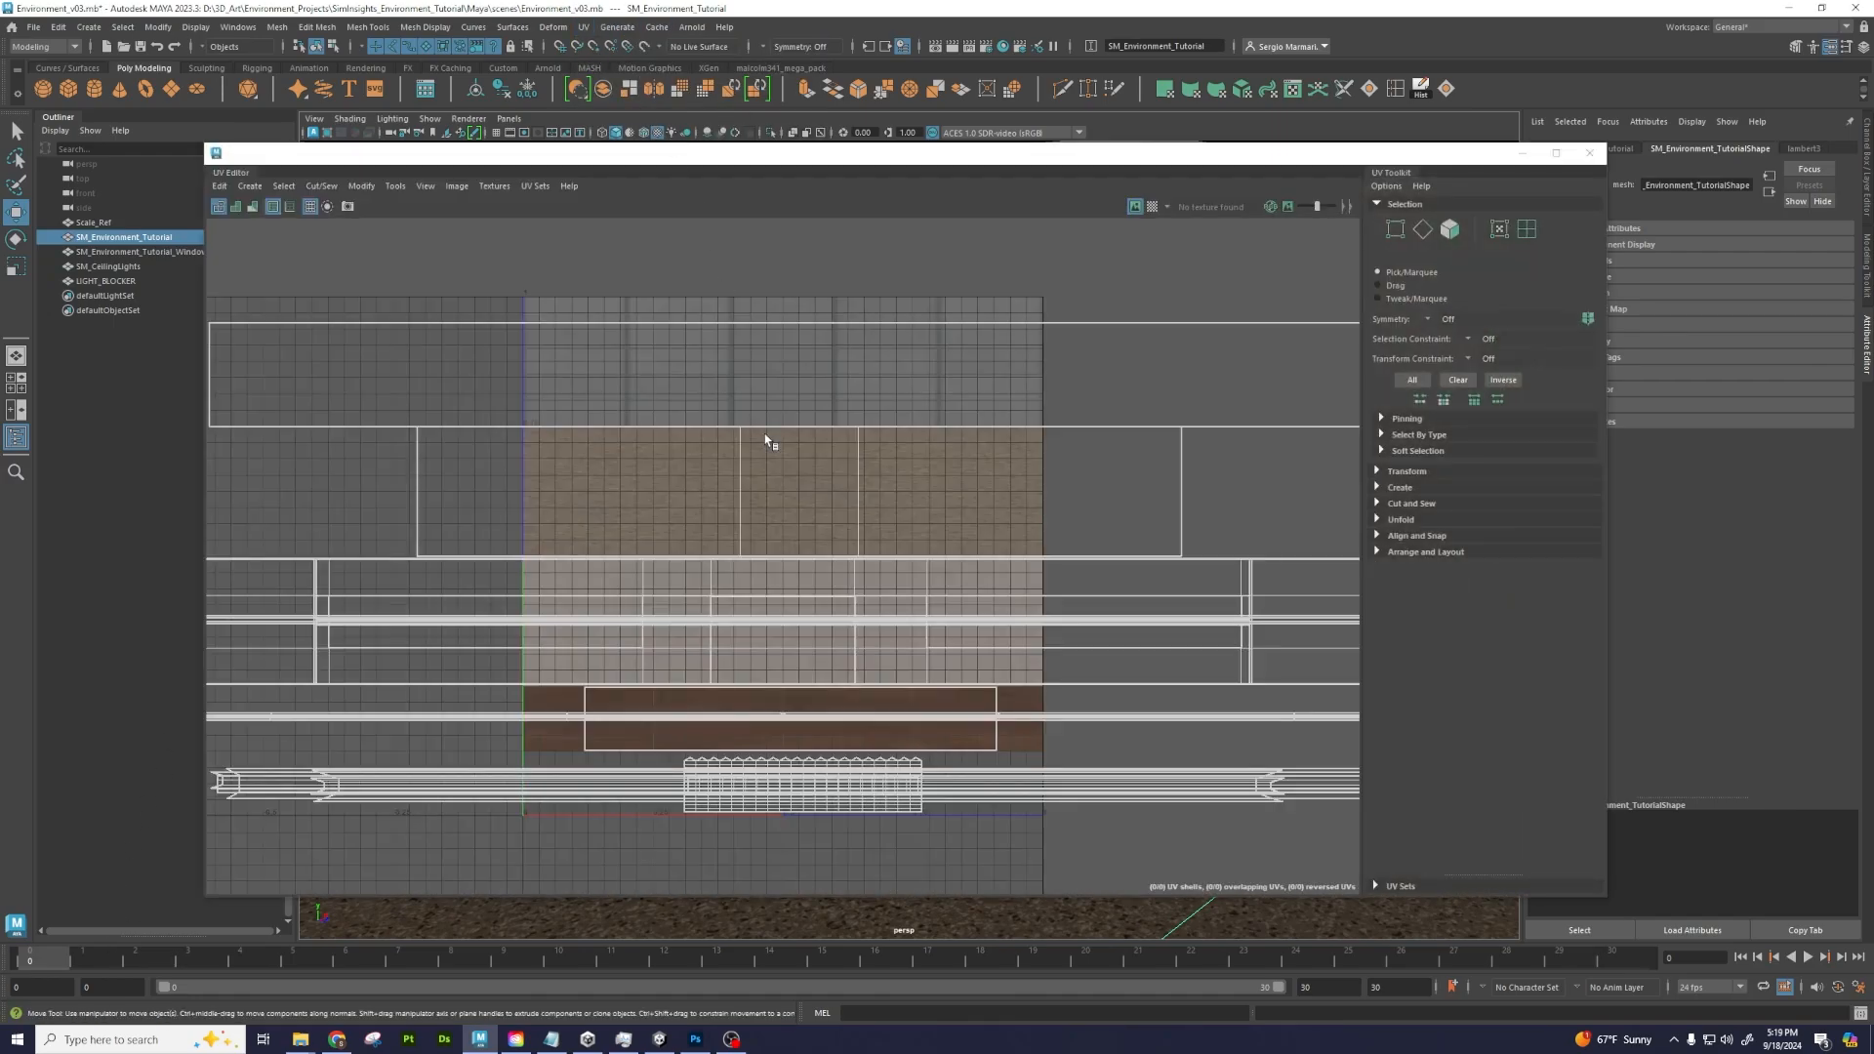
scroll(858, 493, "up", 2)
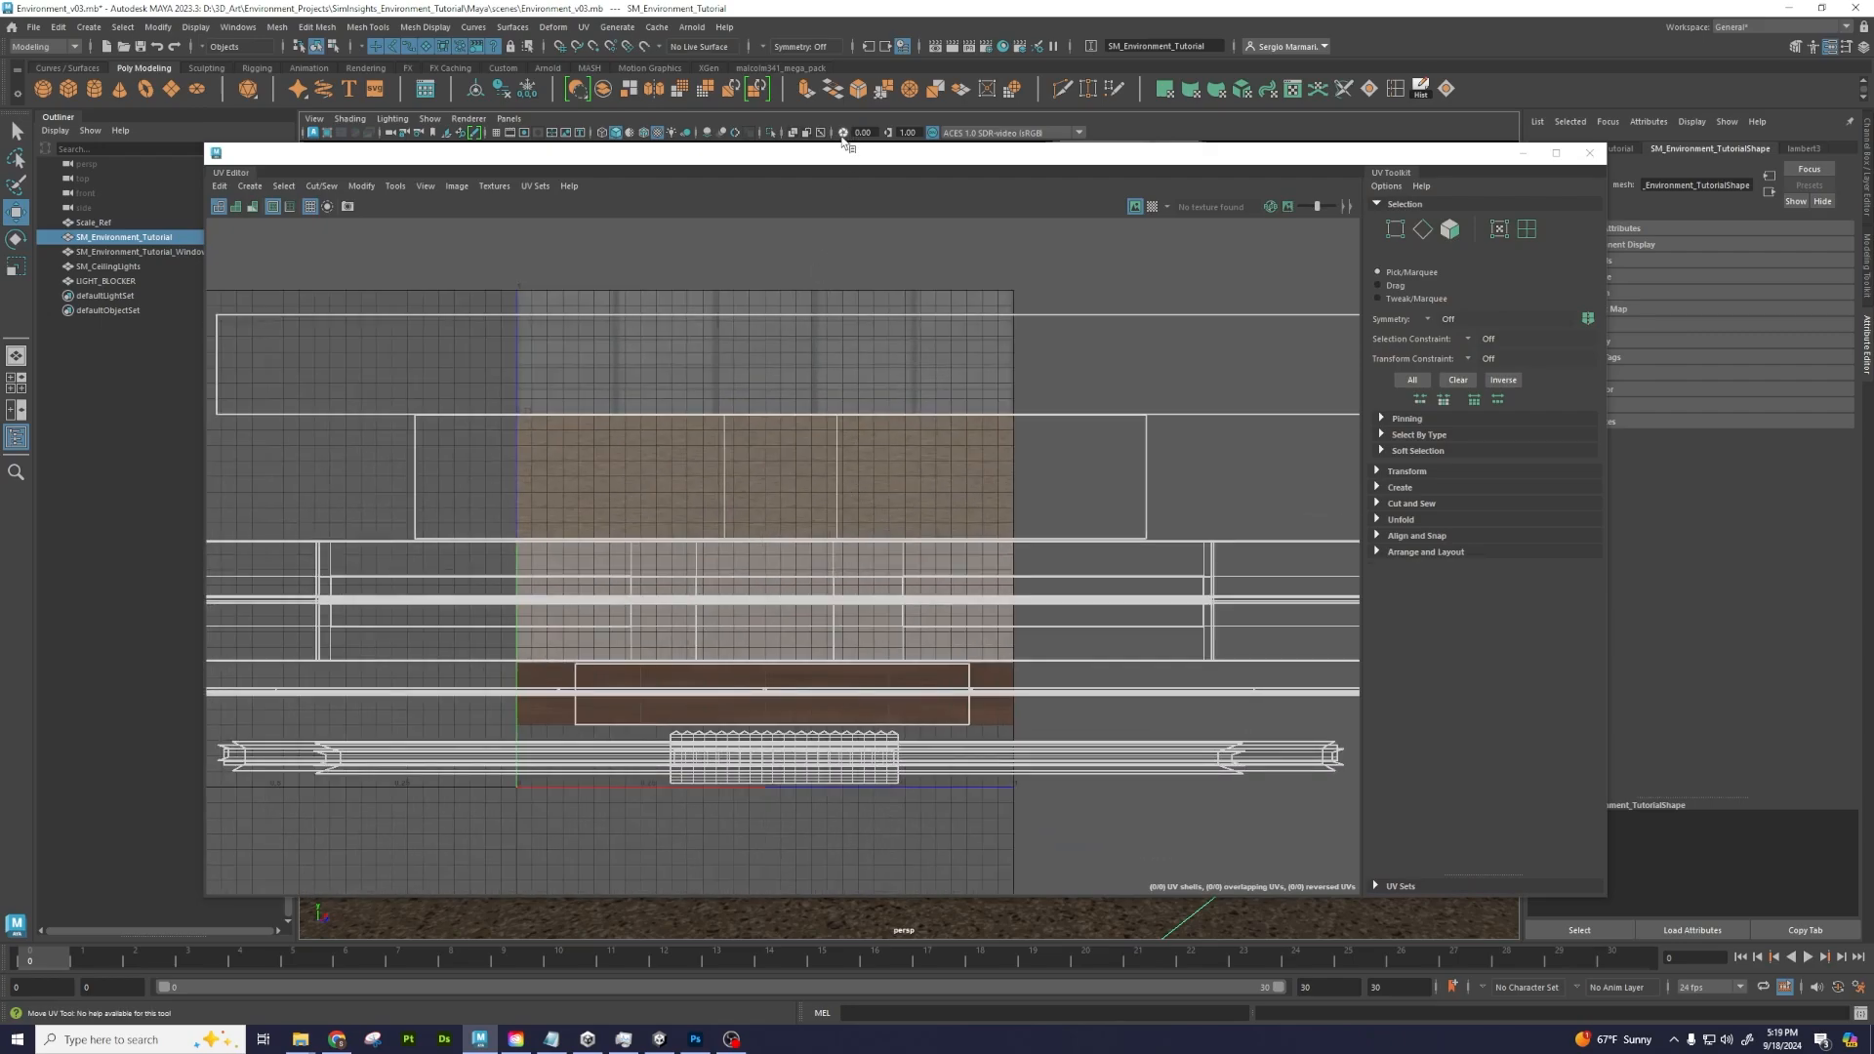
left_click_drag(845, 146, 1137, 191)
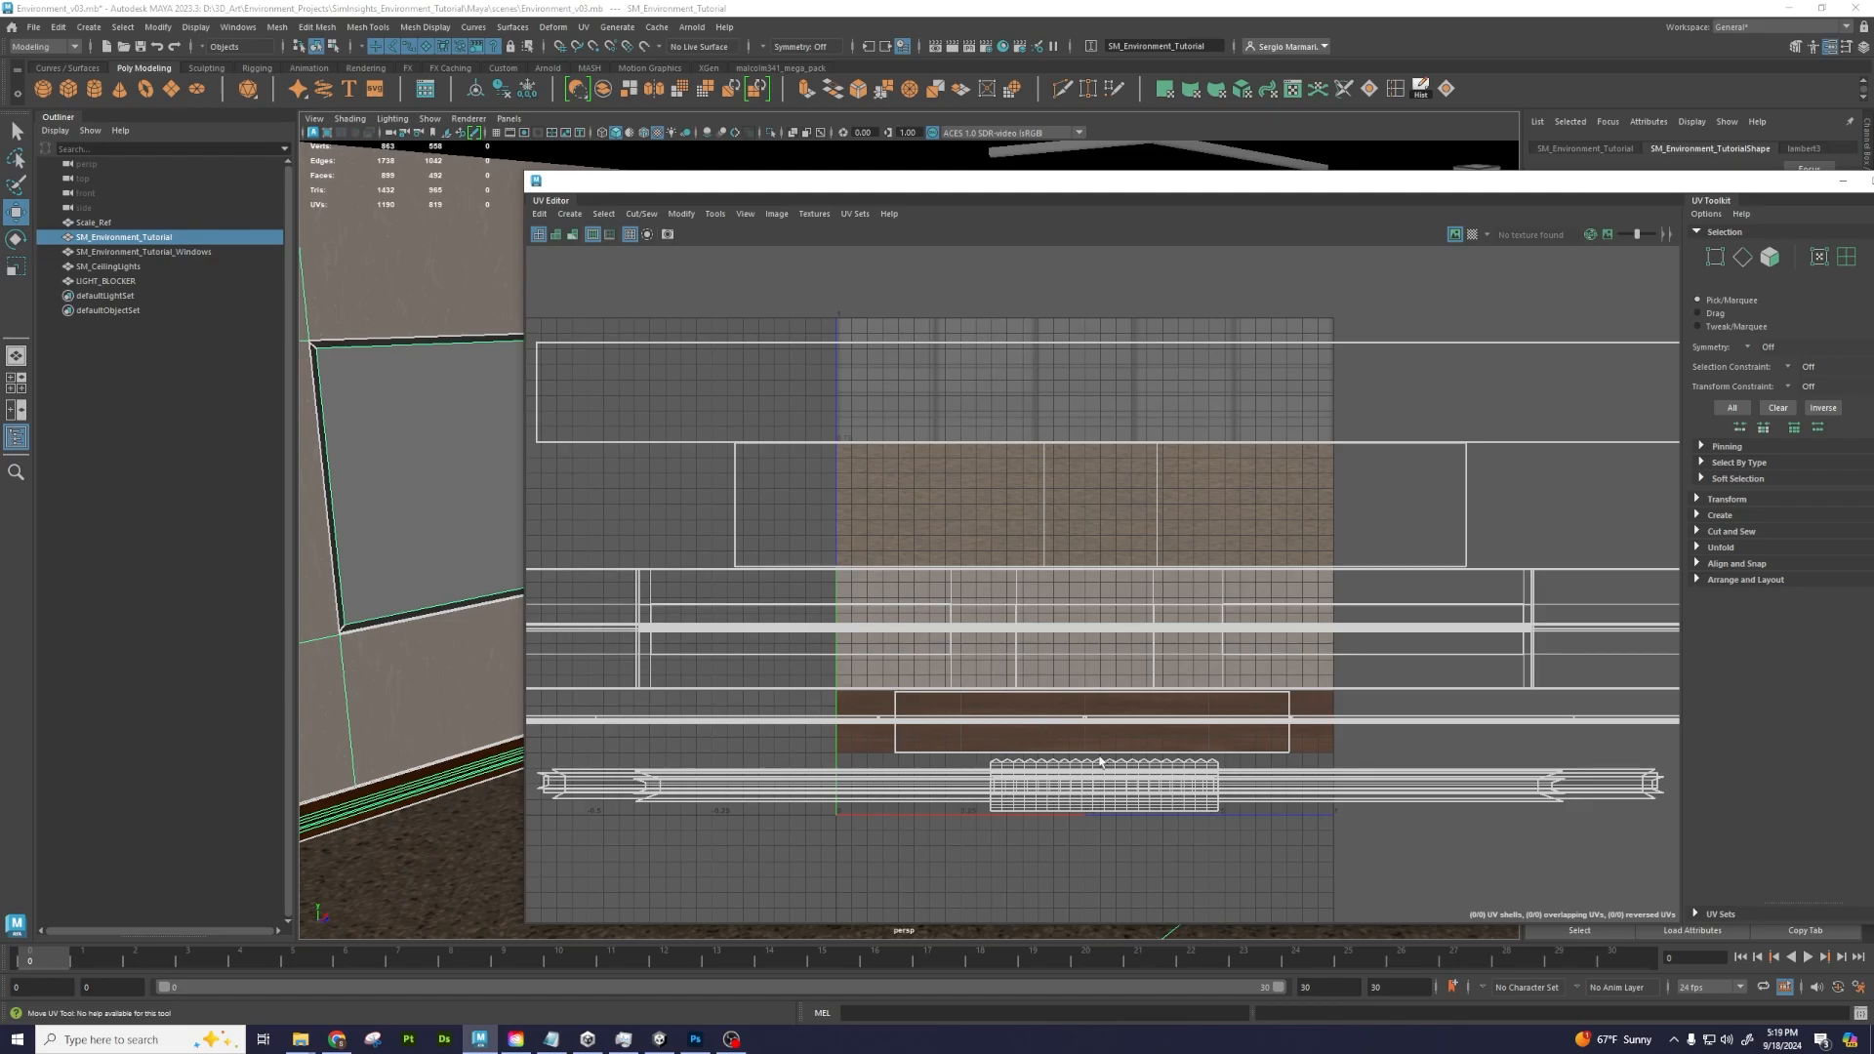
scroll(1236, 490, "down", 4)
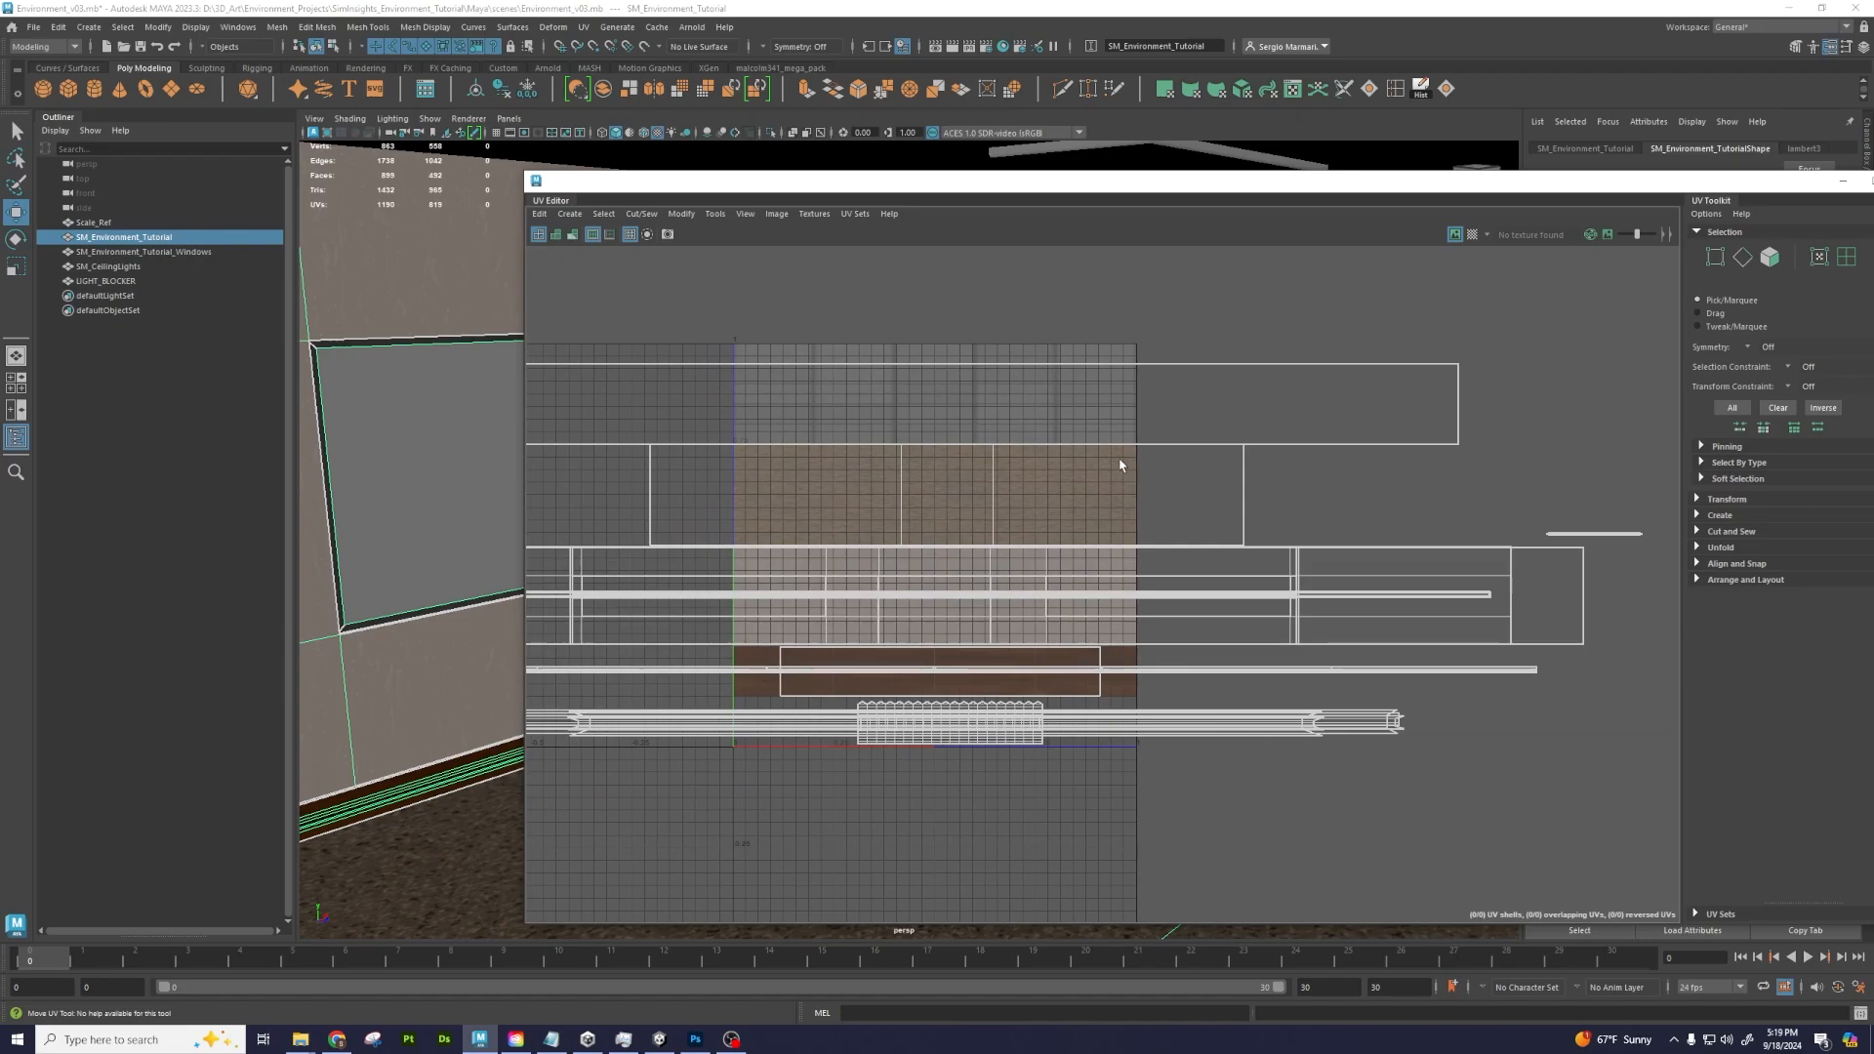
scroll(1121, 467, "down", 1)
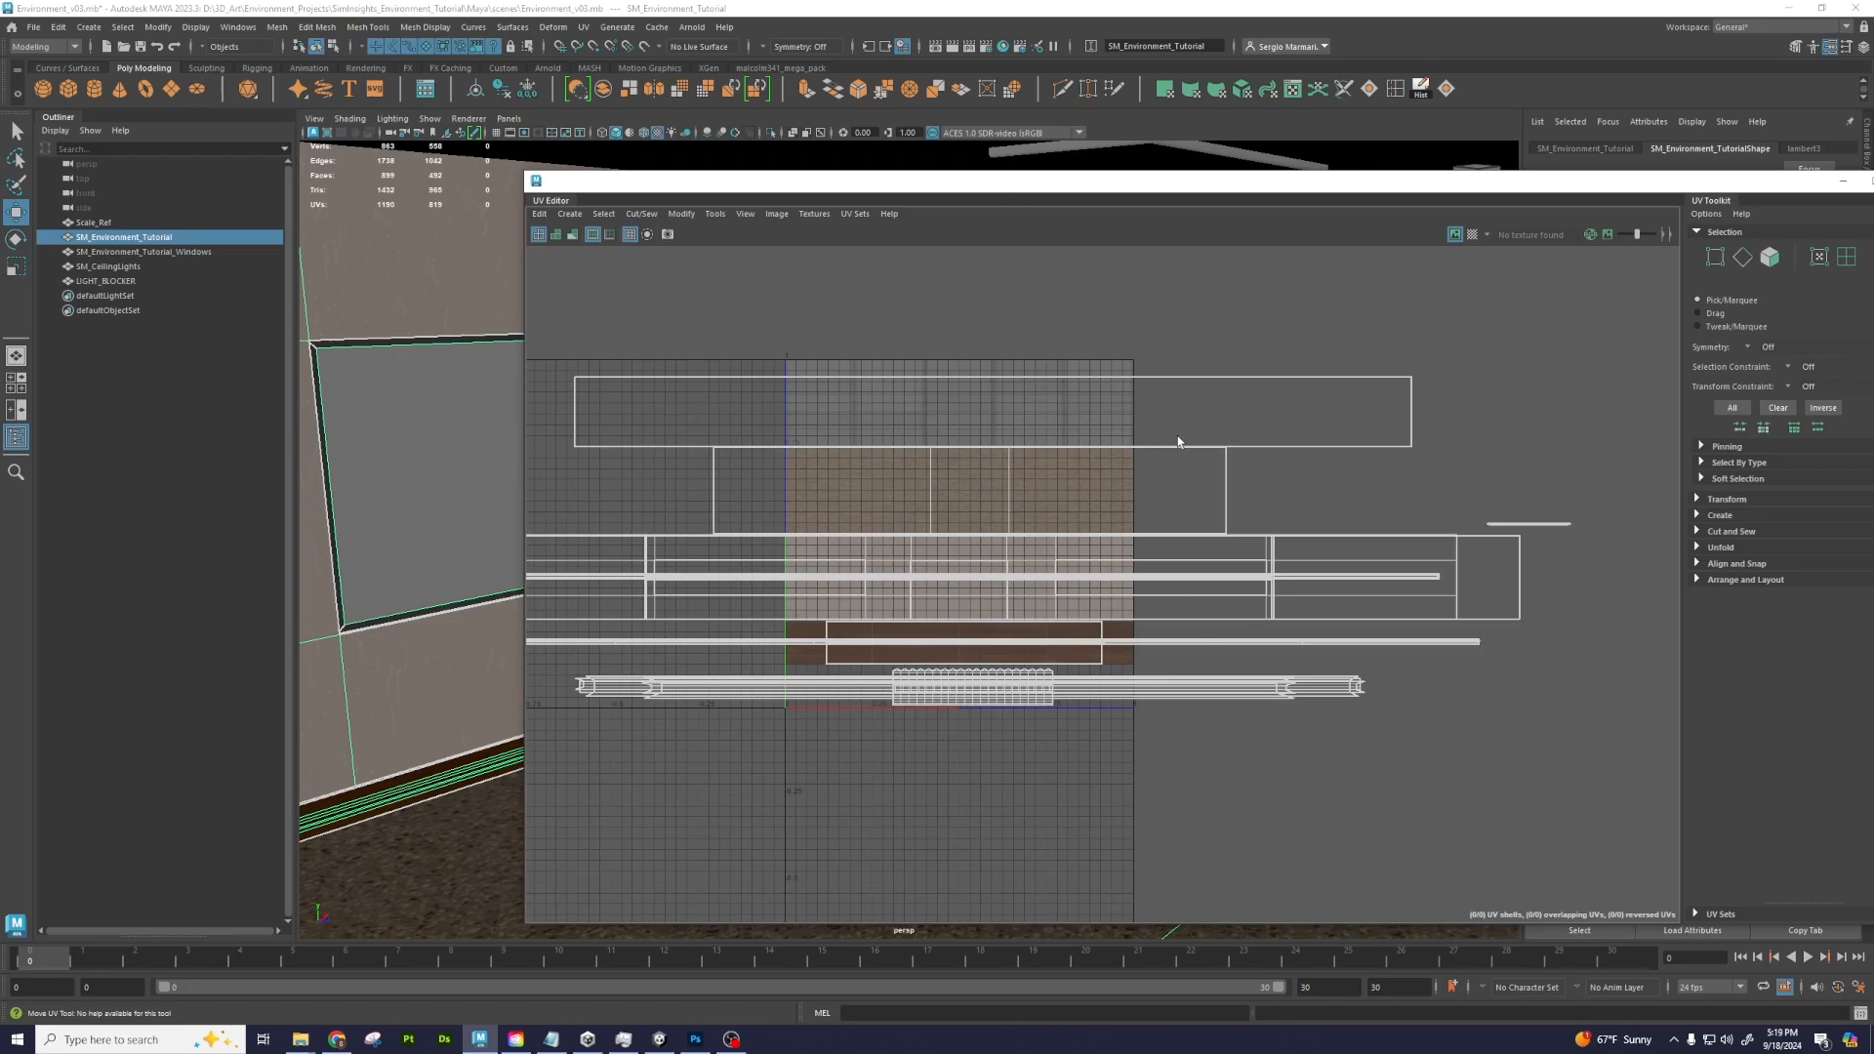
left_click_drag(1135, 193, 1094, 206)
Switch to UV shell selection and select the thin separate shell lying outside the main layout
right_click_drag(1528, 486, 1464, 467)
left_click_drag(1442, 449, 1536, 556)
middle_click_drag(1476, 480, 1221, 476, "alt")
left_click(1220, 478)
scroll(1219, 503, "up", 3)
scroll(1220, 507, "up", 1)
left_click_drag(1162, 508, 1293, 559)
left_click(1313, 567)
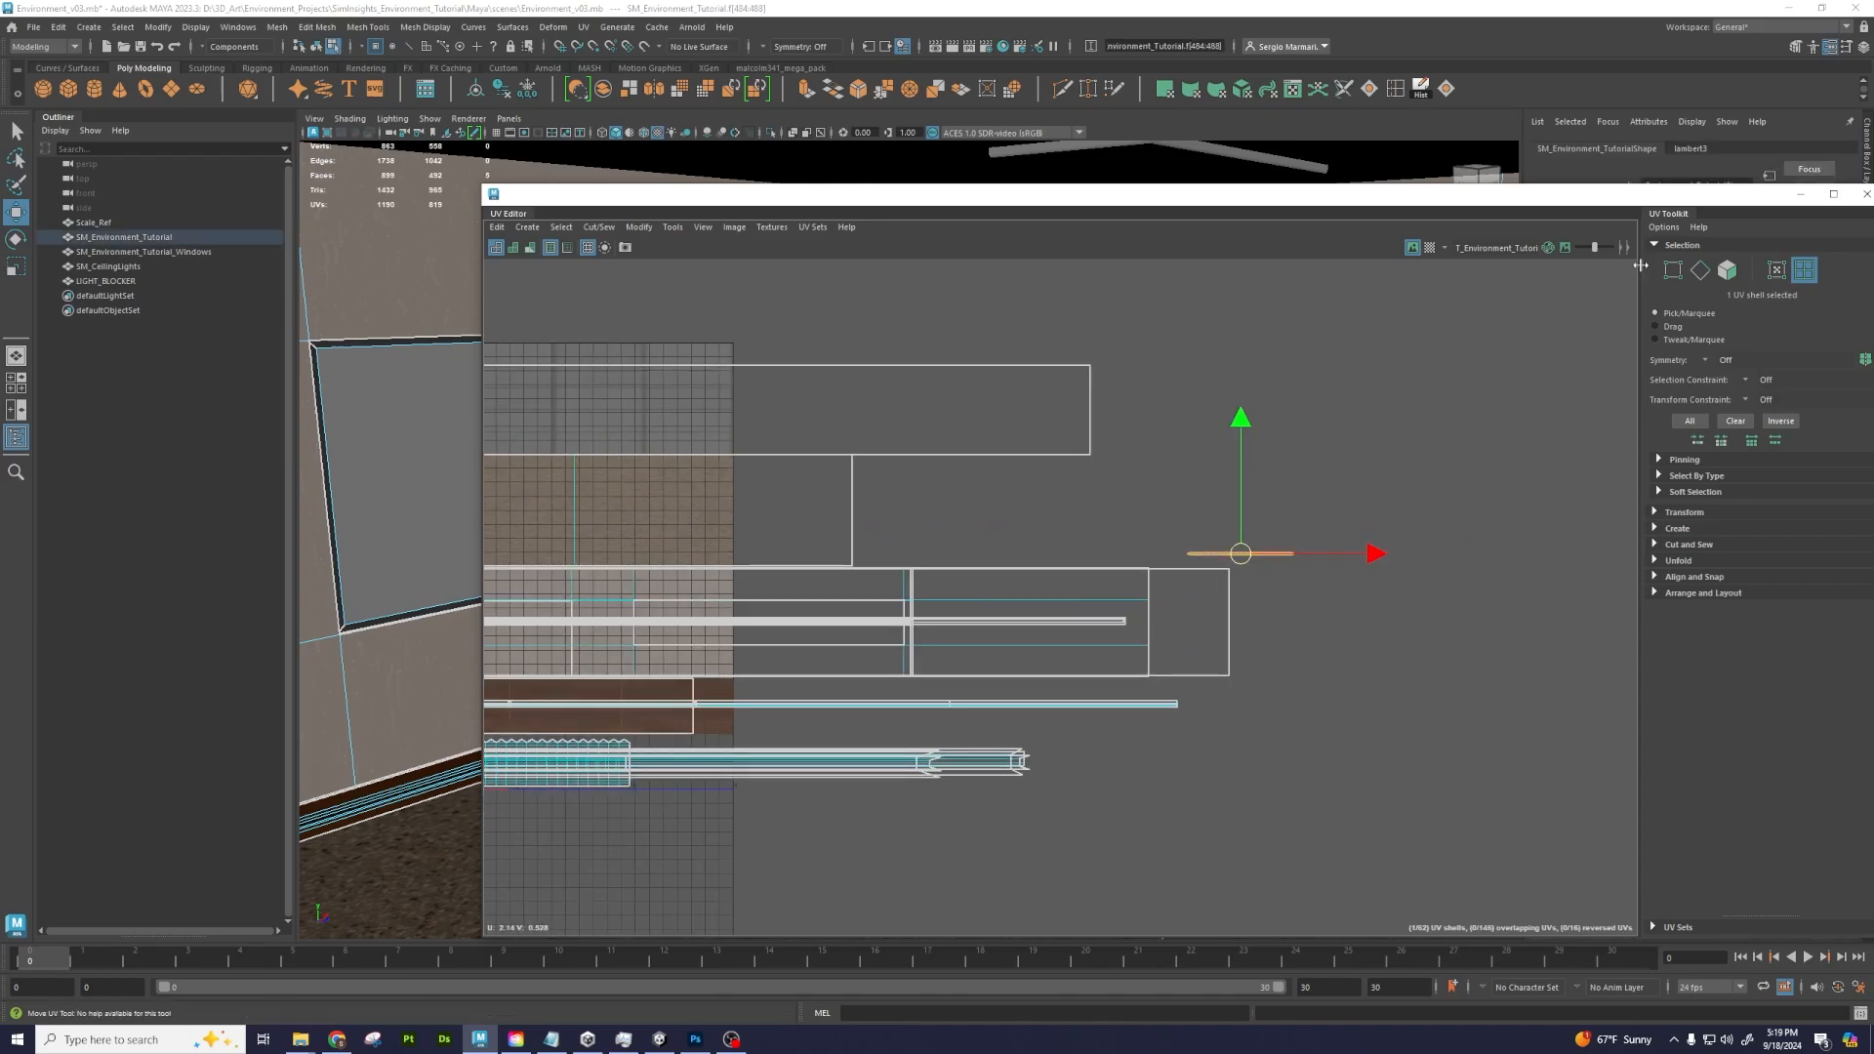
Select the topmost ceiling UV shell, isolate its face in the viewport and lower the UV Editor window to keep it in view
scroll(818, 491, "down", 2)
middle_click_drag(819, 491, 1203, 480, "alt")
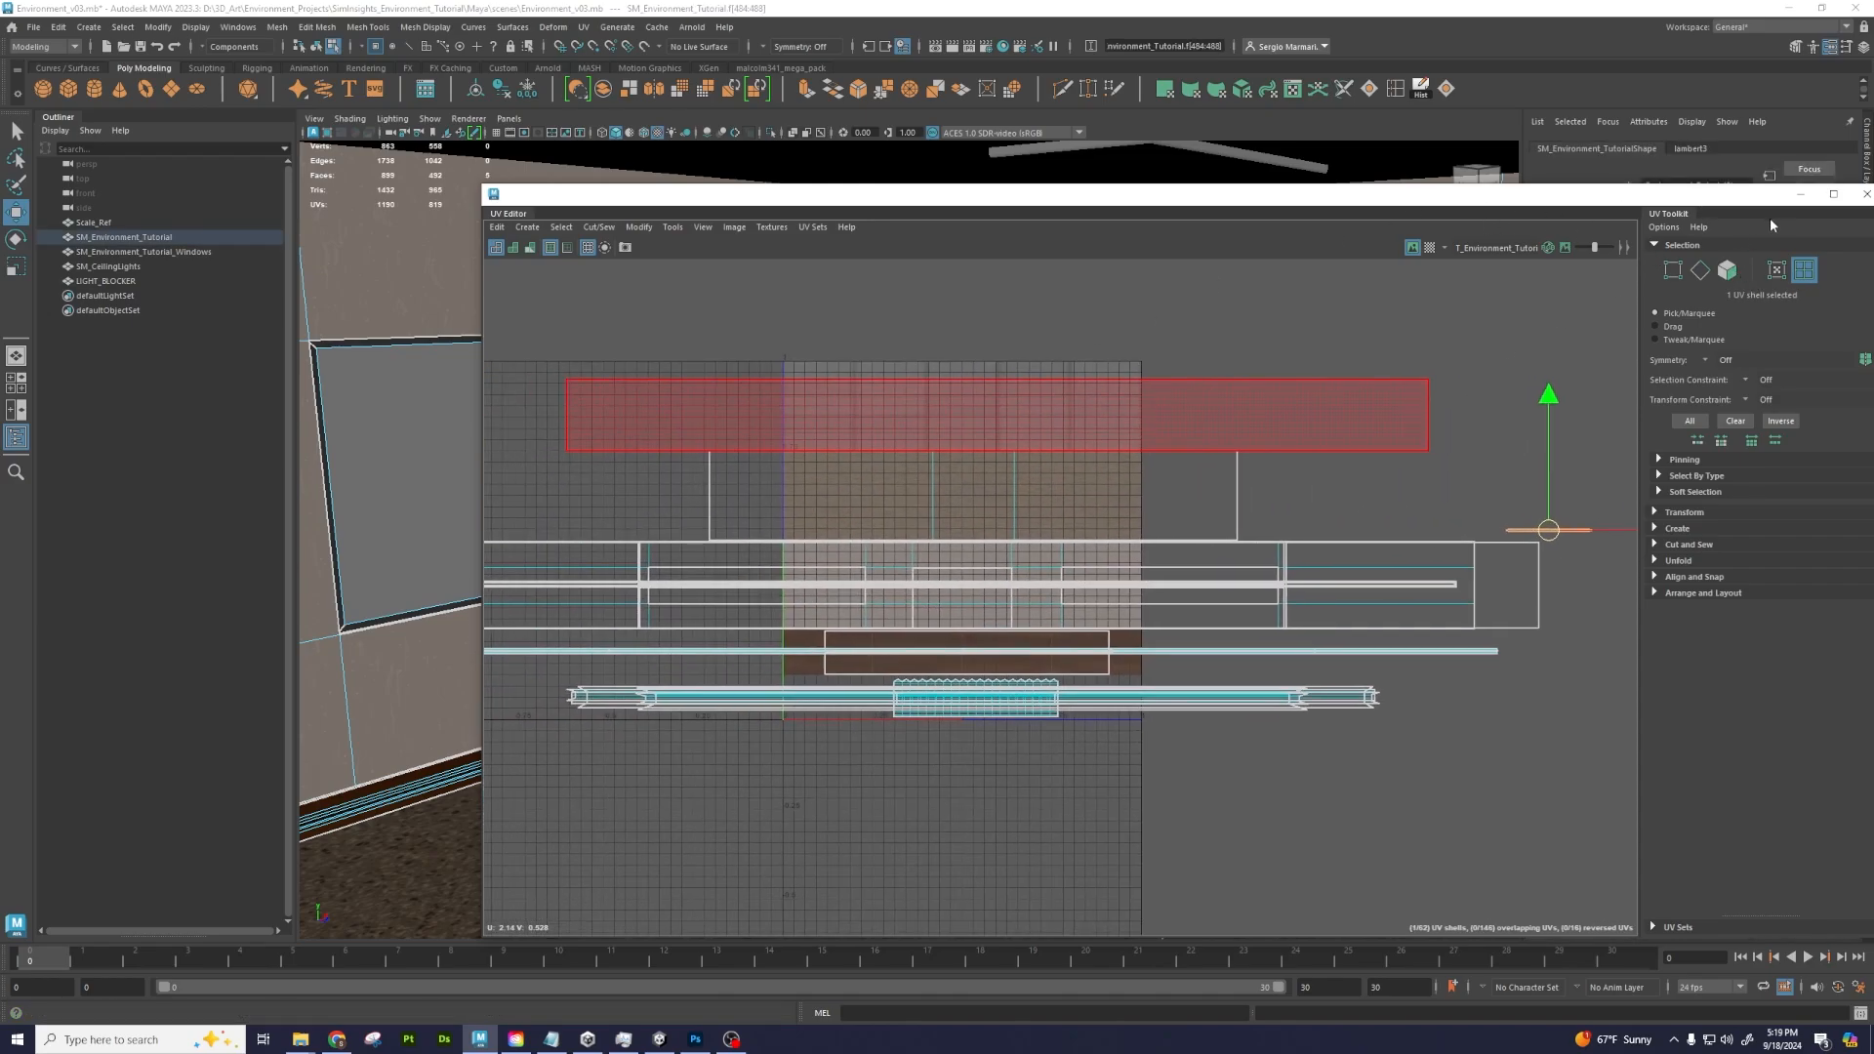
left_click(1038, 403)
scroll(892, 385, "up", 3)
left_click_drag(1117, 198, 1231, 486)
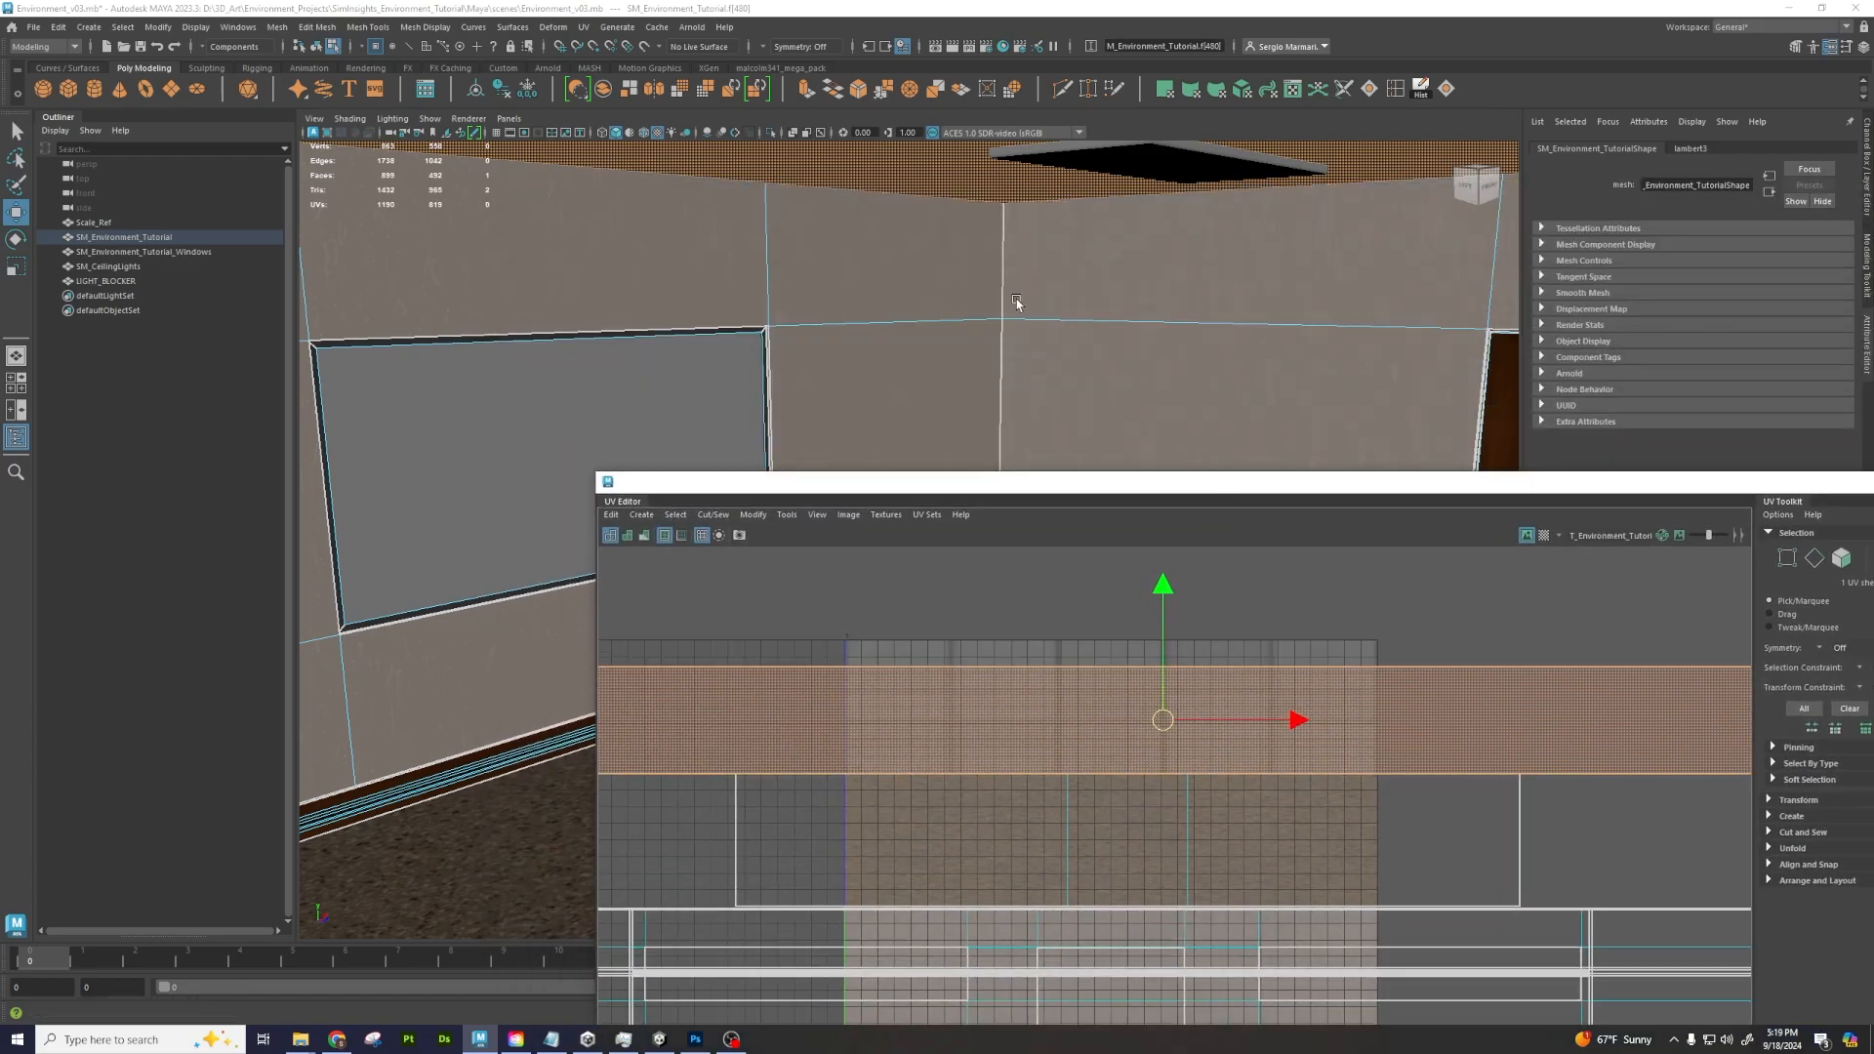
scroll(1019, 302, "down", 3)
key("ctrl+1")
left_click_drag(961, 326, 812, 279, "alt")
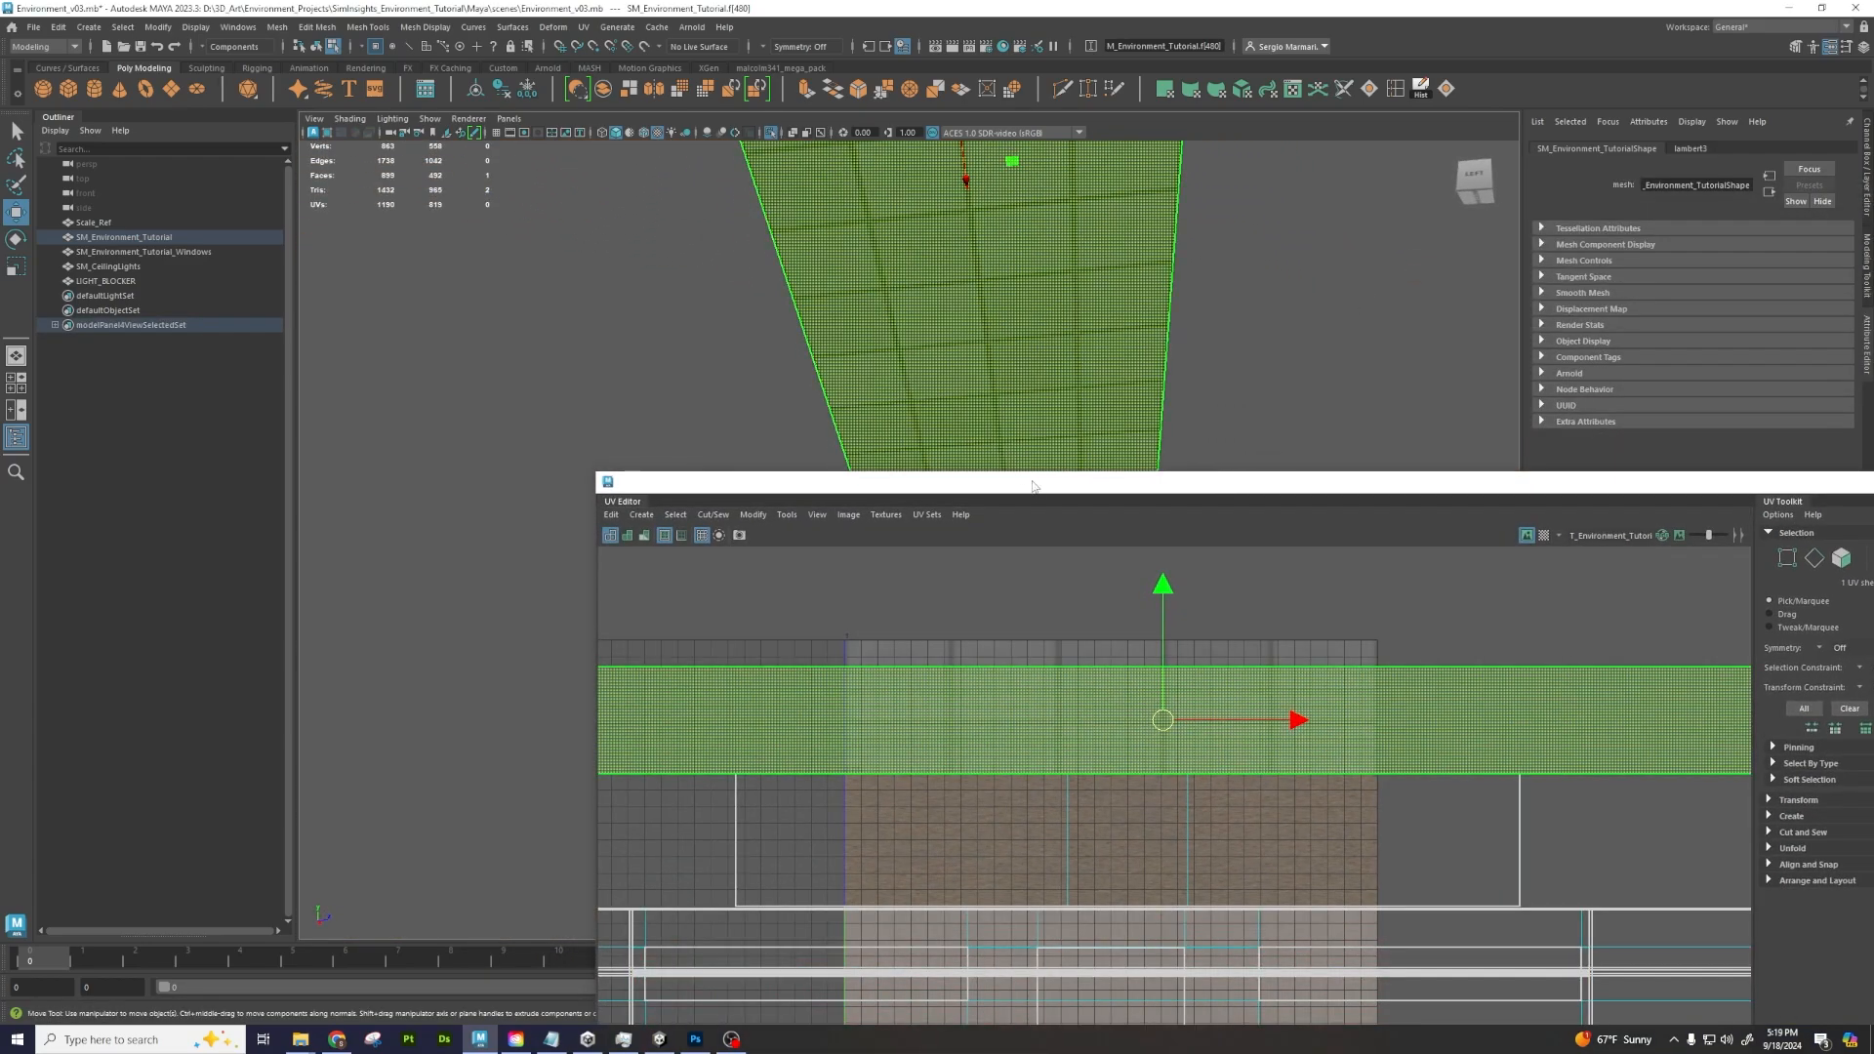
left_click_drag(1031, 489, 1042, 560)
left_click_drag(1025, 414, 1020, 371, "alt")
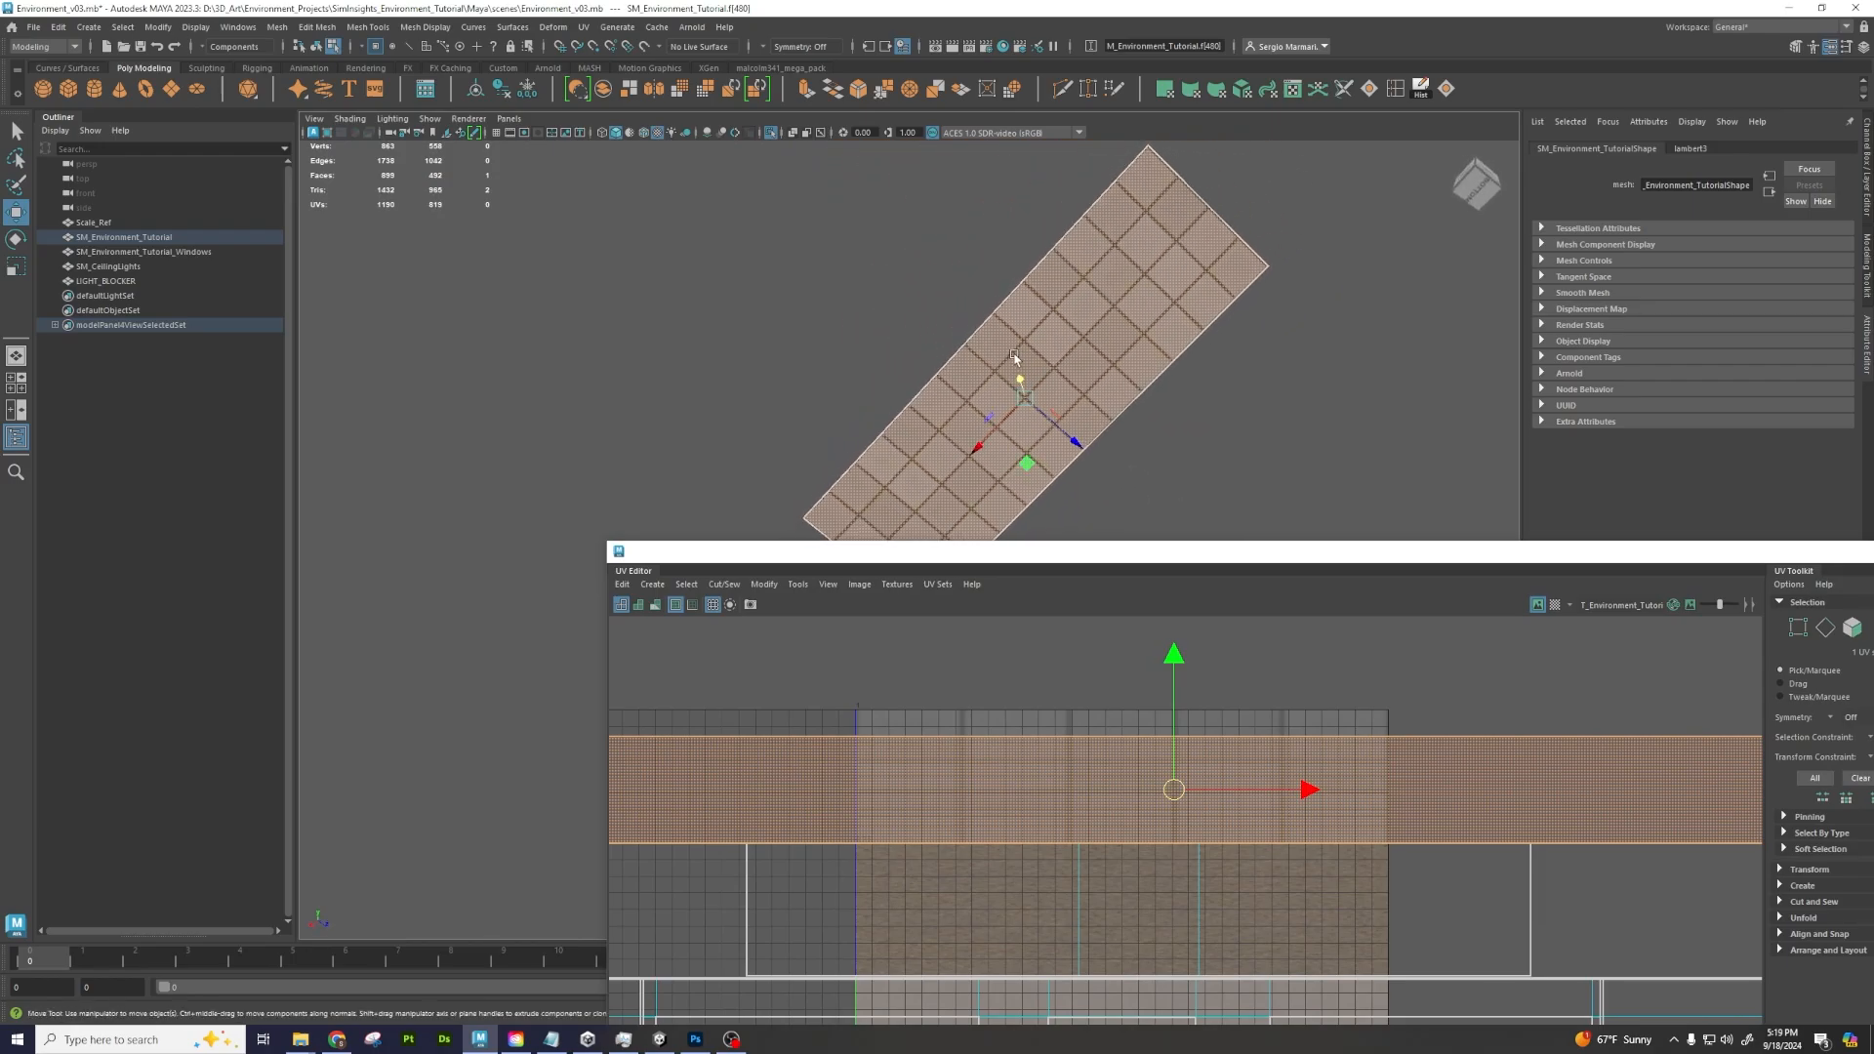
Select both overlapping ceiling UV shells and isolate their two faces in the viewport
right_click_drag(1088, 654, 1007, 634)
left_click_drag(985, 666, 1131, 766)
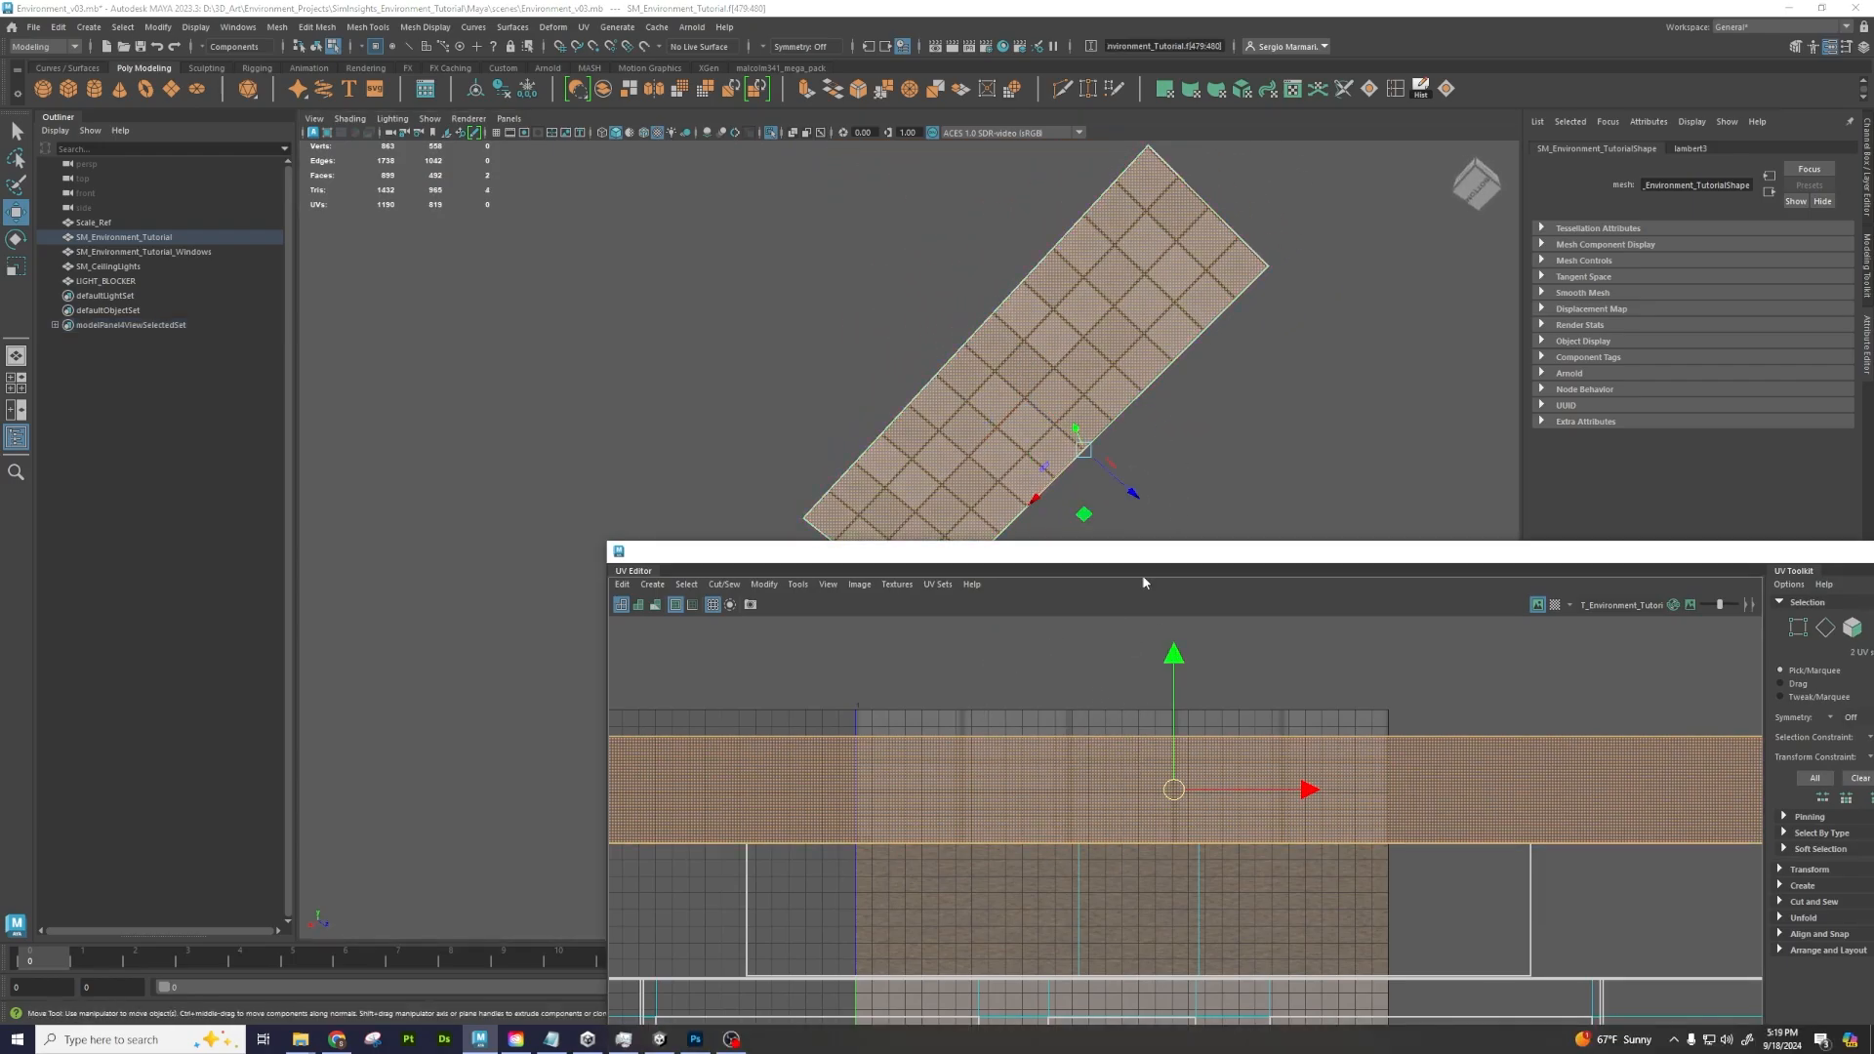
key("ctrl+1")
key("ctrl+1")
middle_click_drag(1207, 437, 1096, 385, "alt")
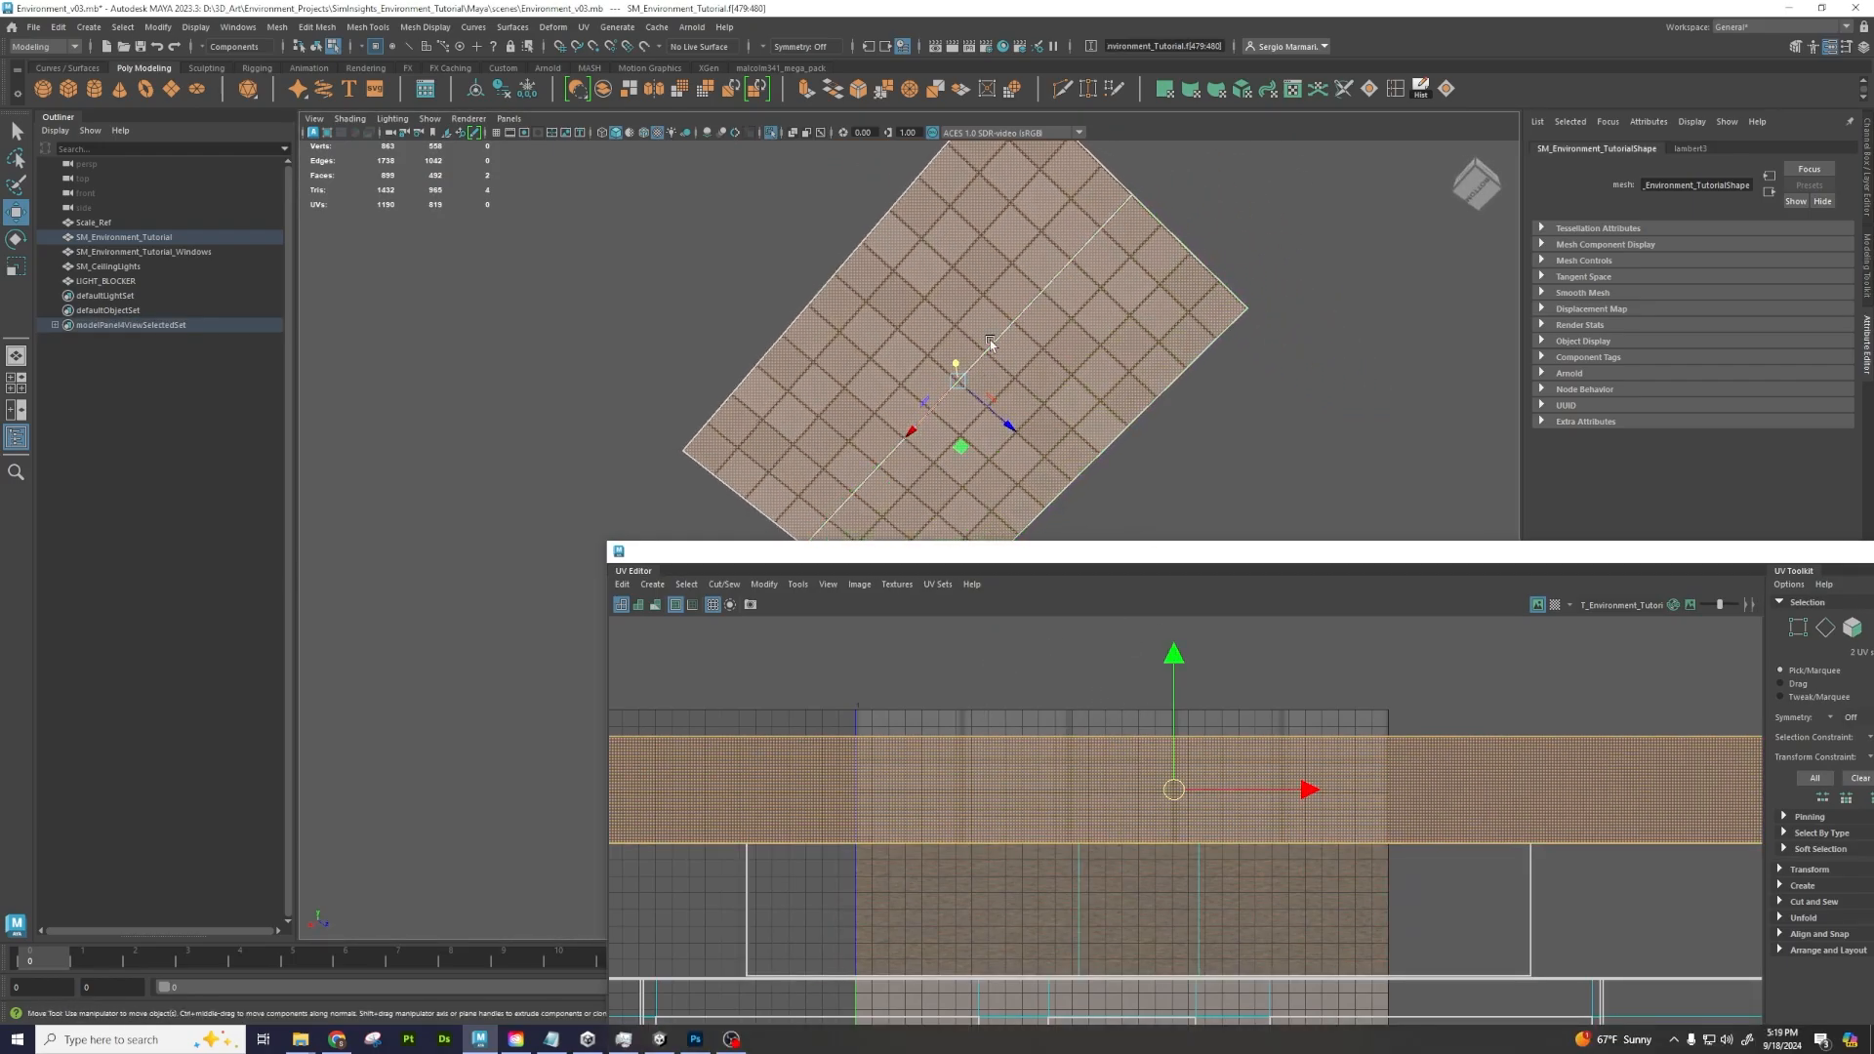
left_click_drag(992, 343, 1025, 362, "alt")
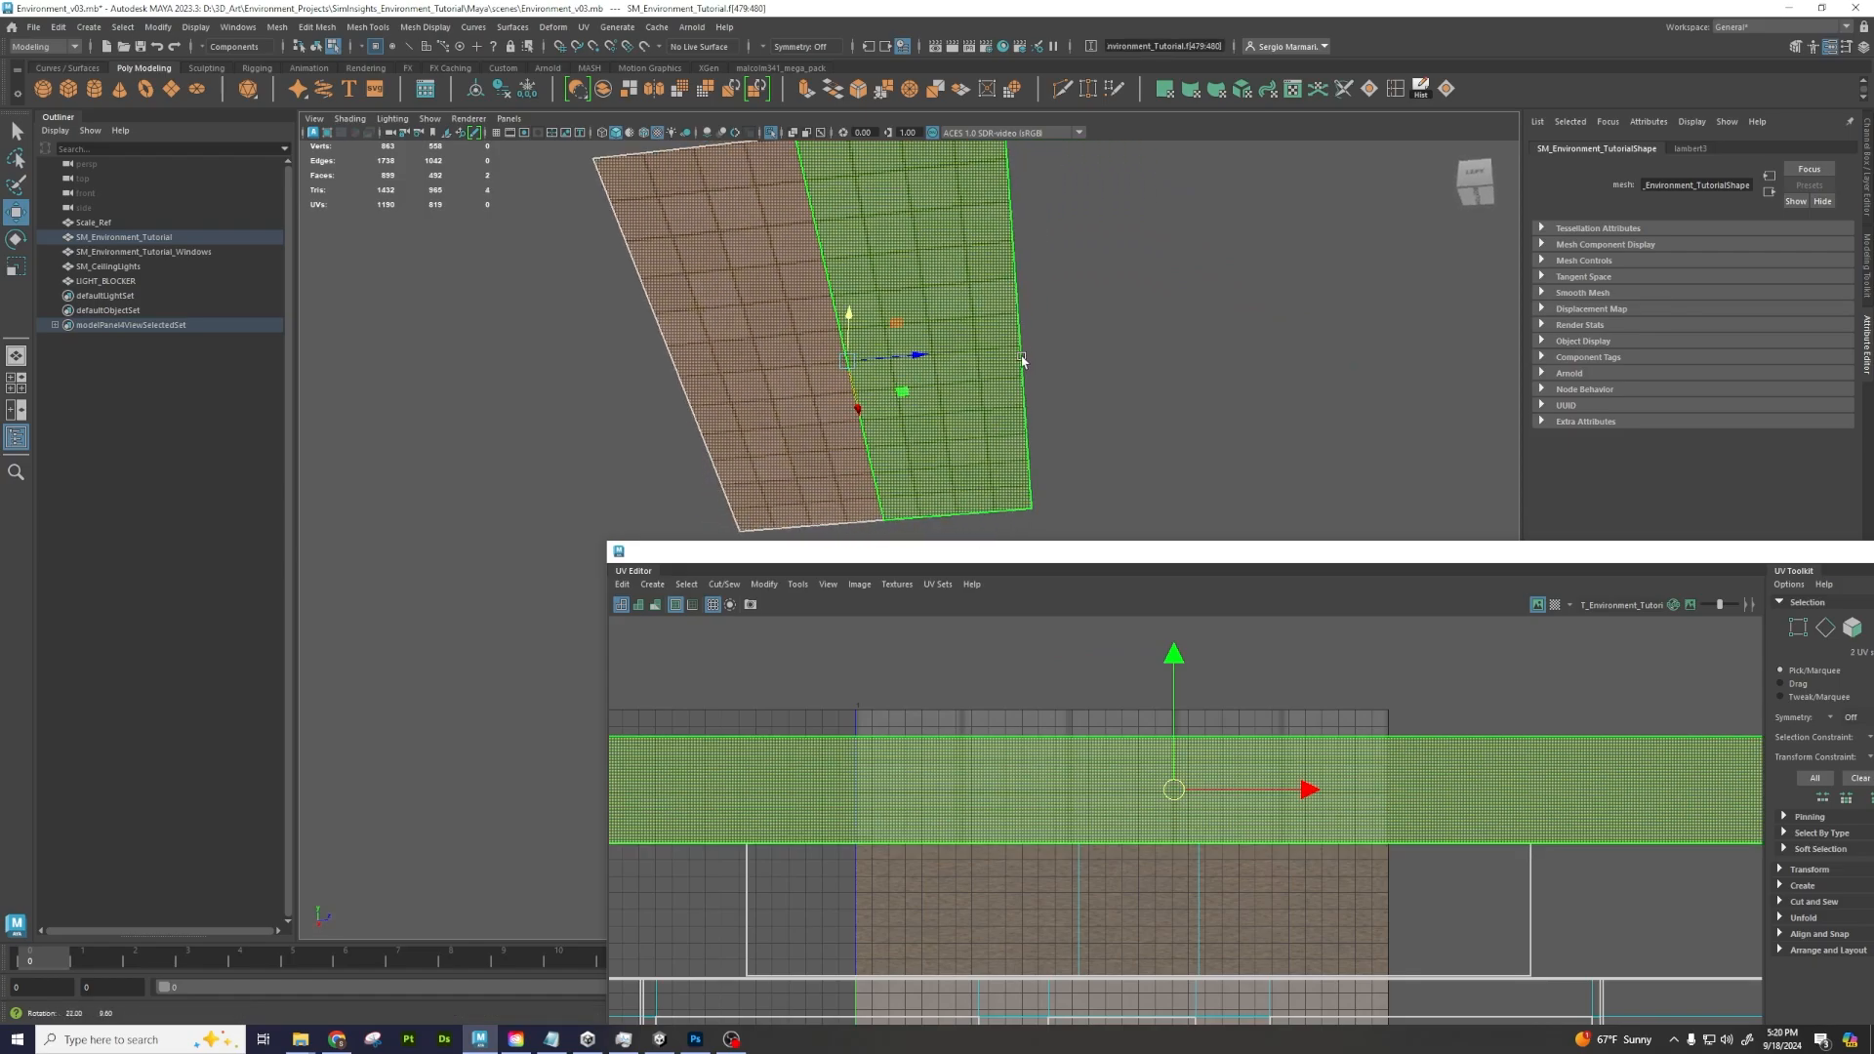
right_click_drag(1025, 361, 1183, 437, "alt")
scroll(1056, 716, "down", 2)
Try moving one ceiling UV shell upward off its overlapping twin and undo the move
left_click(1050, 732)
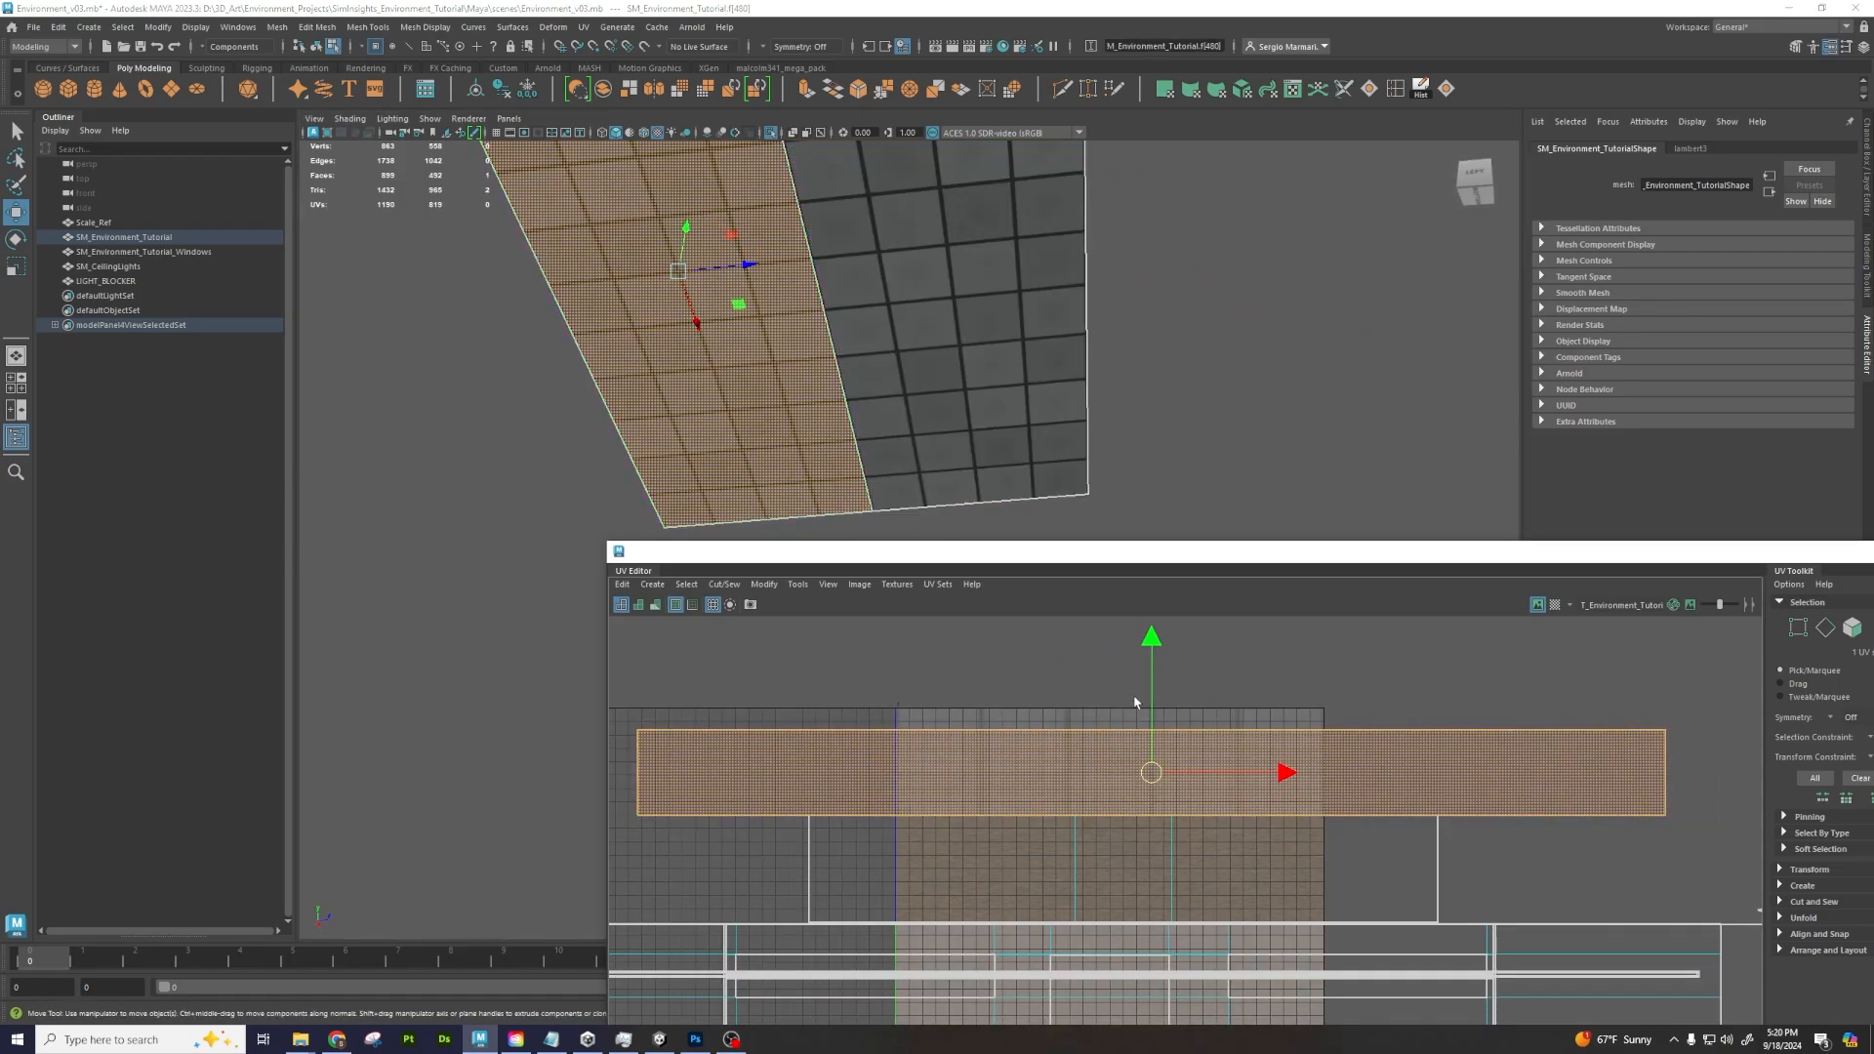
left_click_drag(1154, 646, 1170, 567)
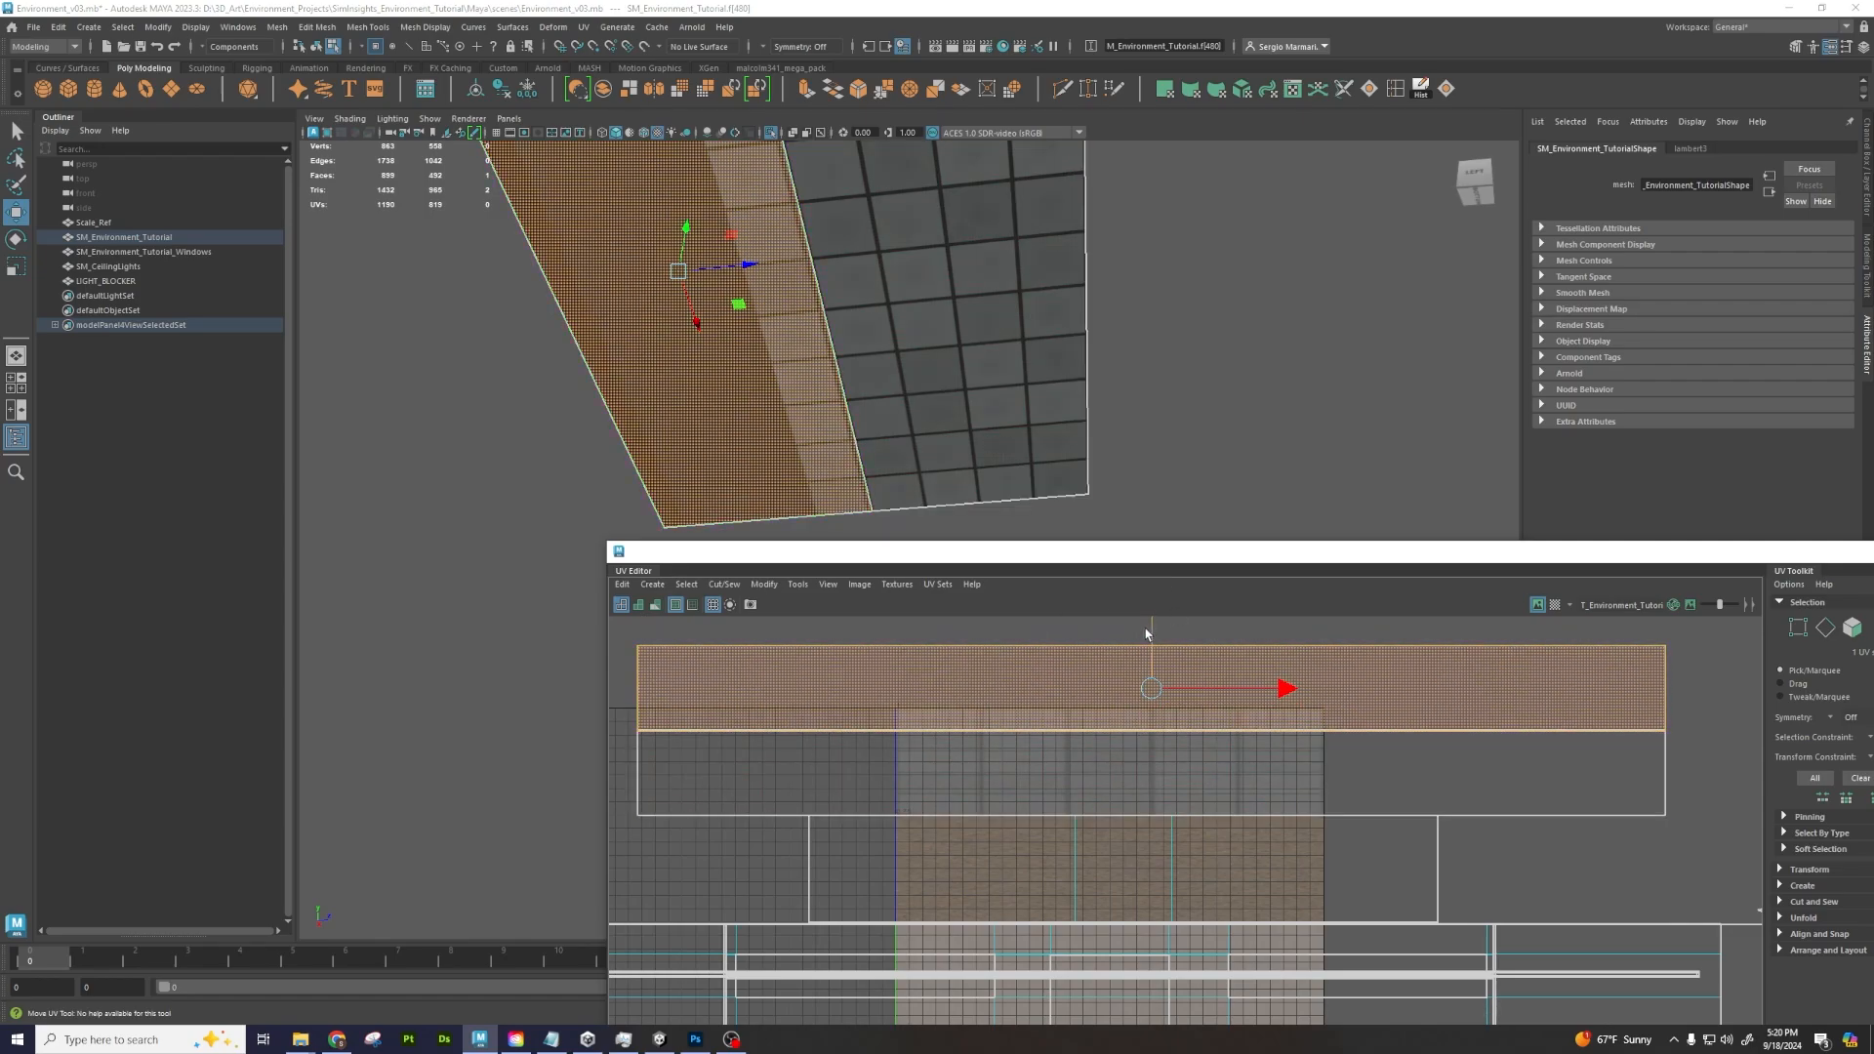
key("ctrl+z")
Examine how the tile texture lines up along the seam between the two ceiling halves
middle_click_drag(829, 337, 1006, 412, "alt")
right_click_drag(1006, 412, 1185, 322, "alt")
middle_click_drag(1185, 322, 1083, 414, "alt")
right_click_drag(1084, 414, 1305, 343, "alt")
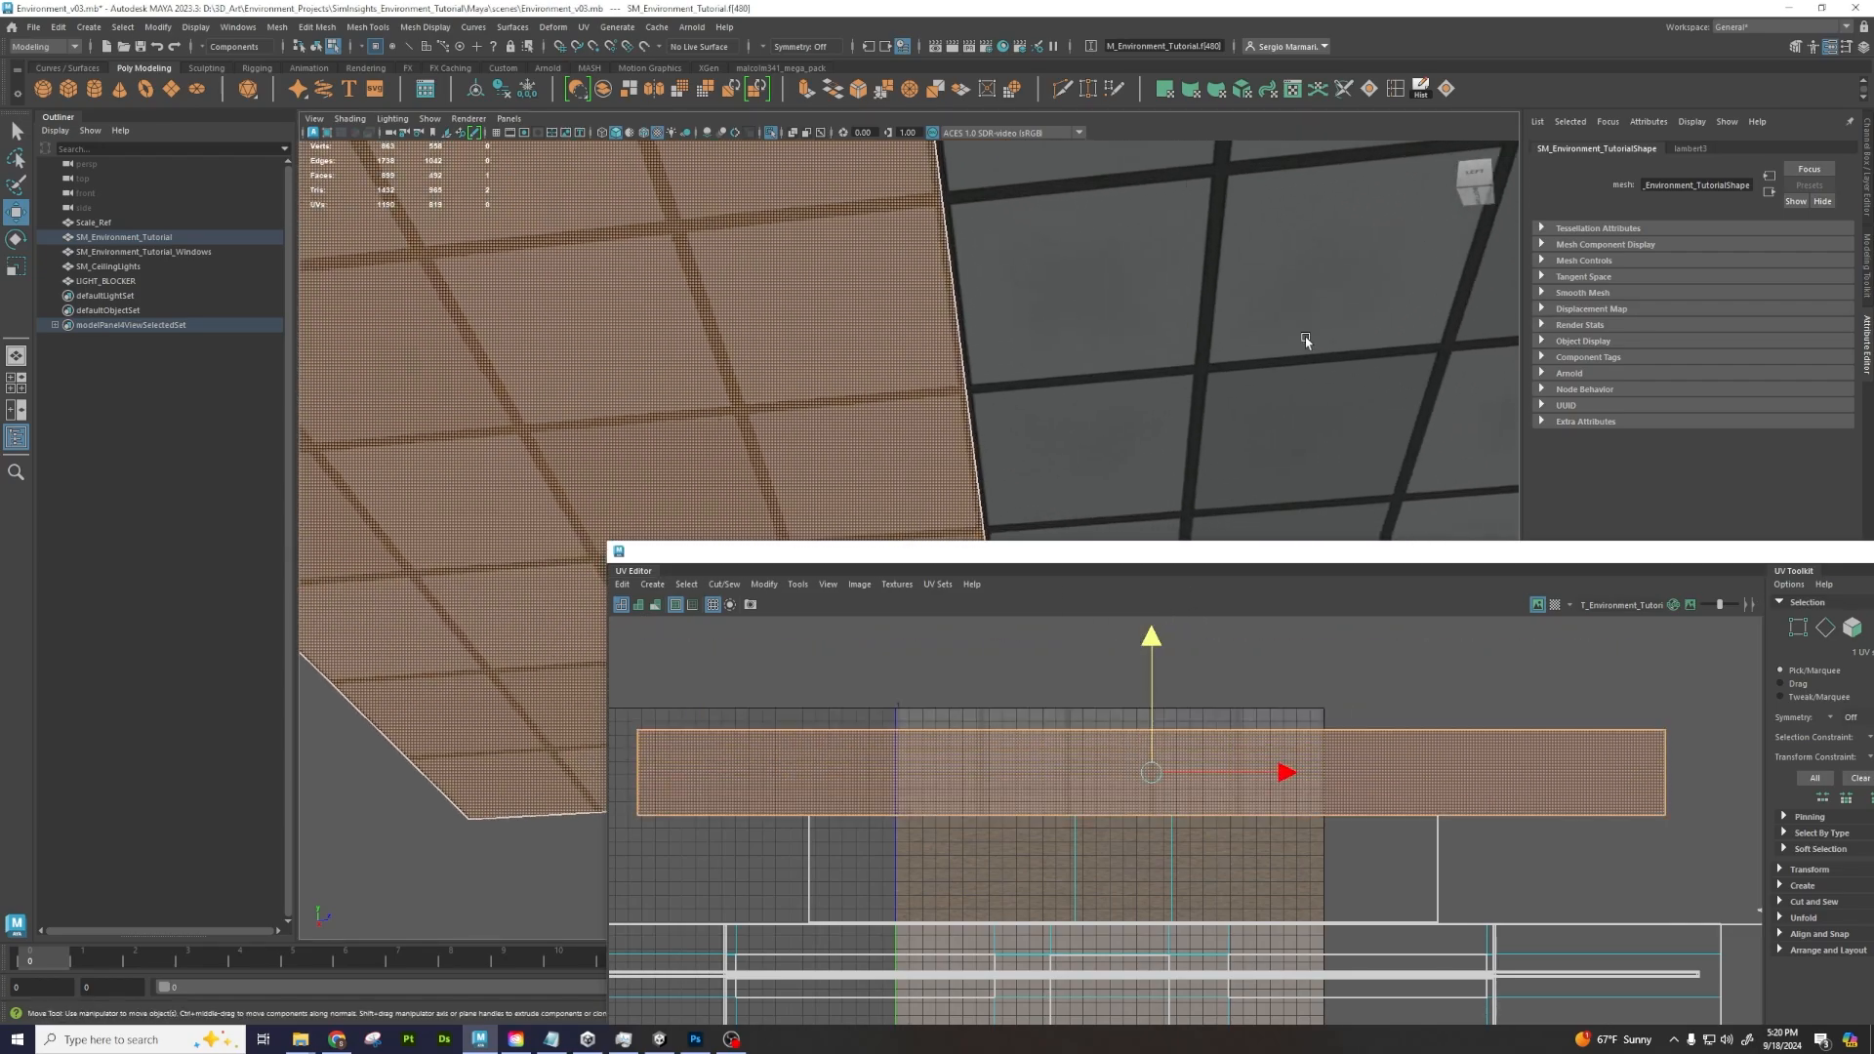
middle_click_drag(1306, 343, 1310, 398, "alt")
right_click_drag(971, 368, 1141, 366, "alt")
scroll(1058, 745, "down", 5)
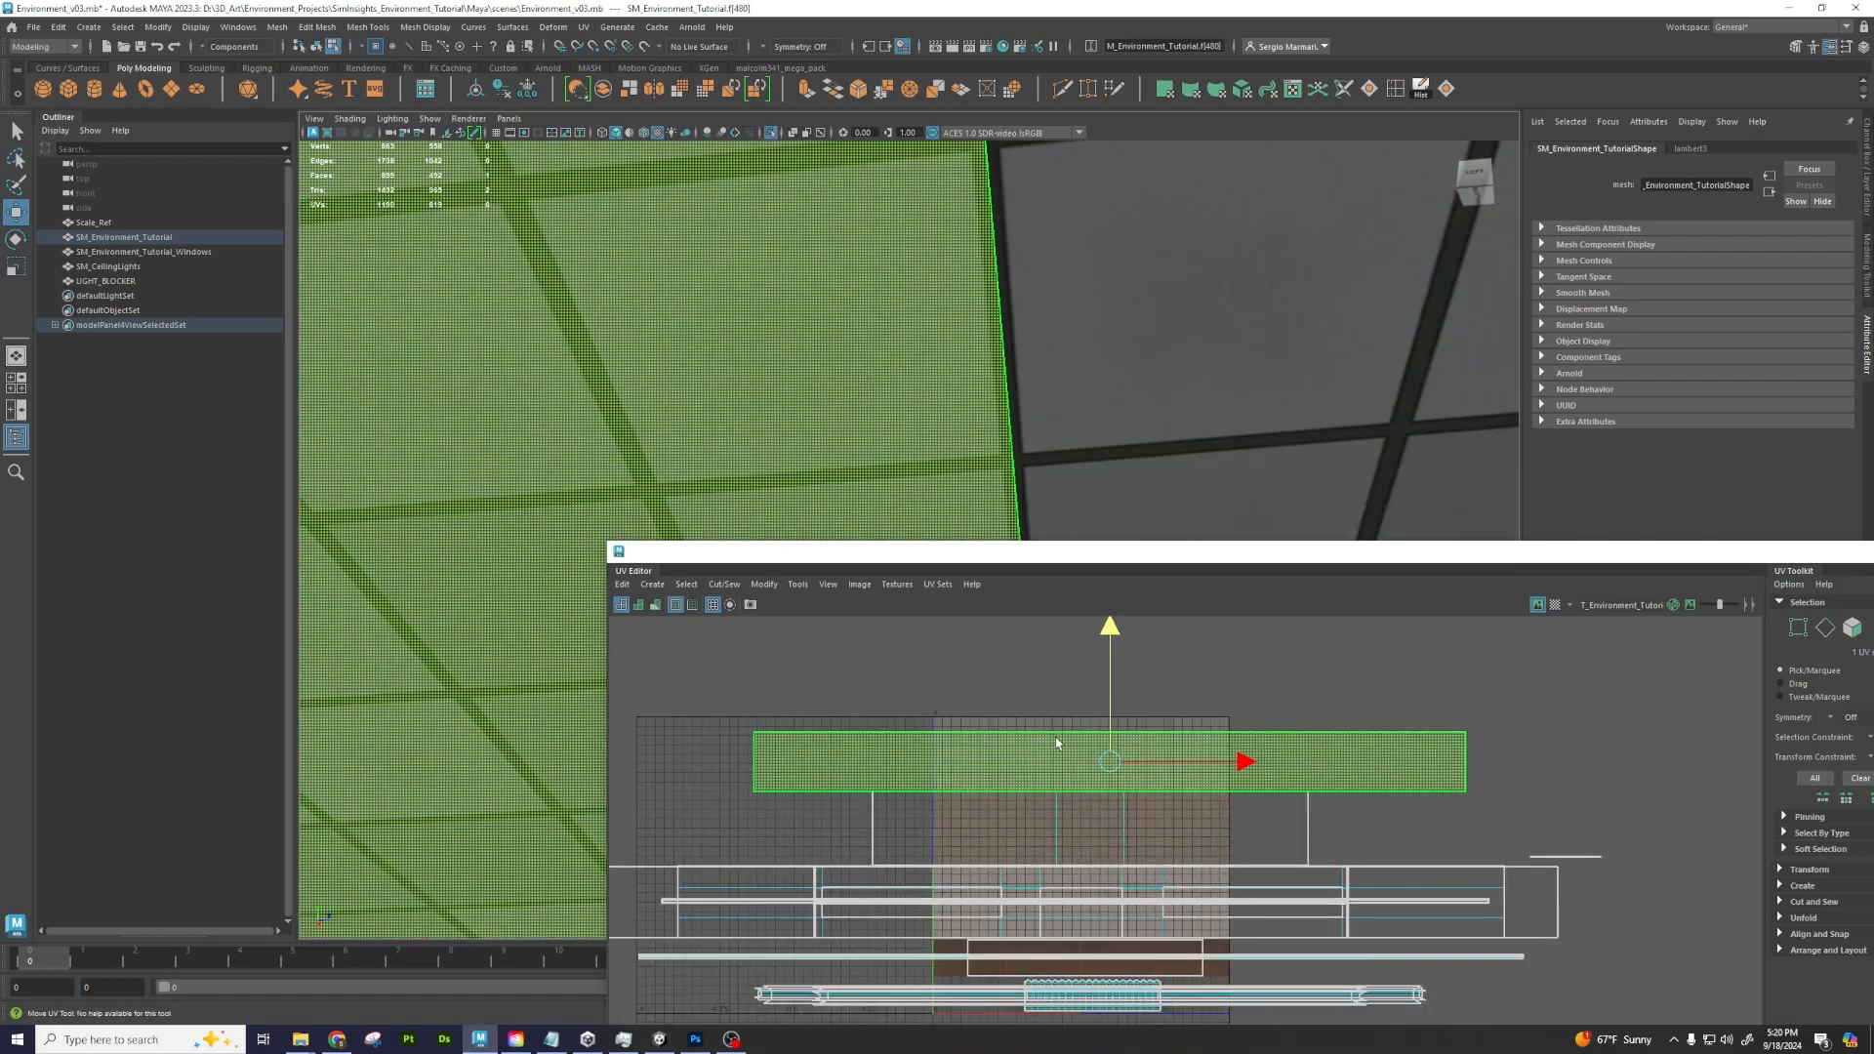
Try stretching the single ceiling UV shell horizontally with the Scale tool and undo it
key("r")
left_click_drag(1209, 758, 1293, 756)
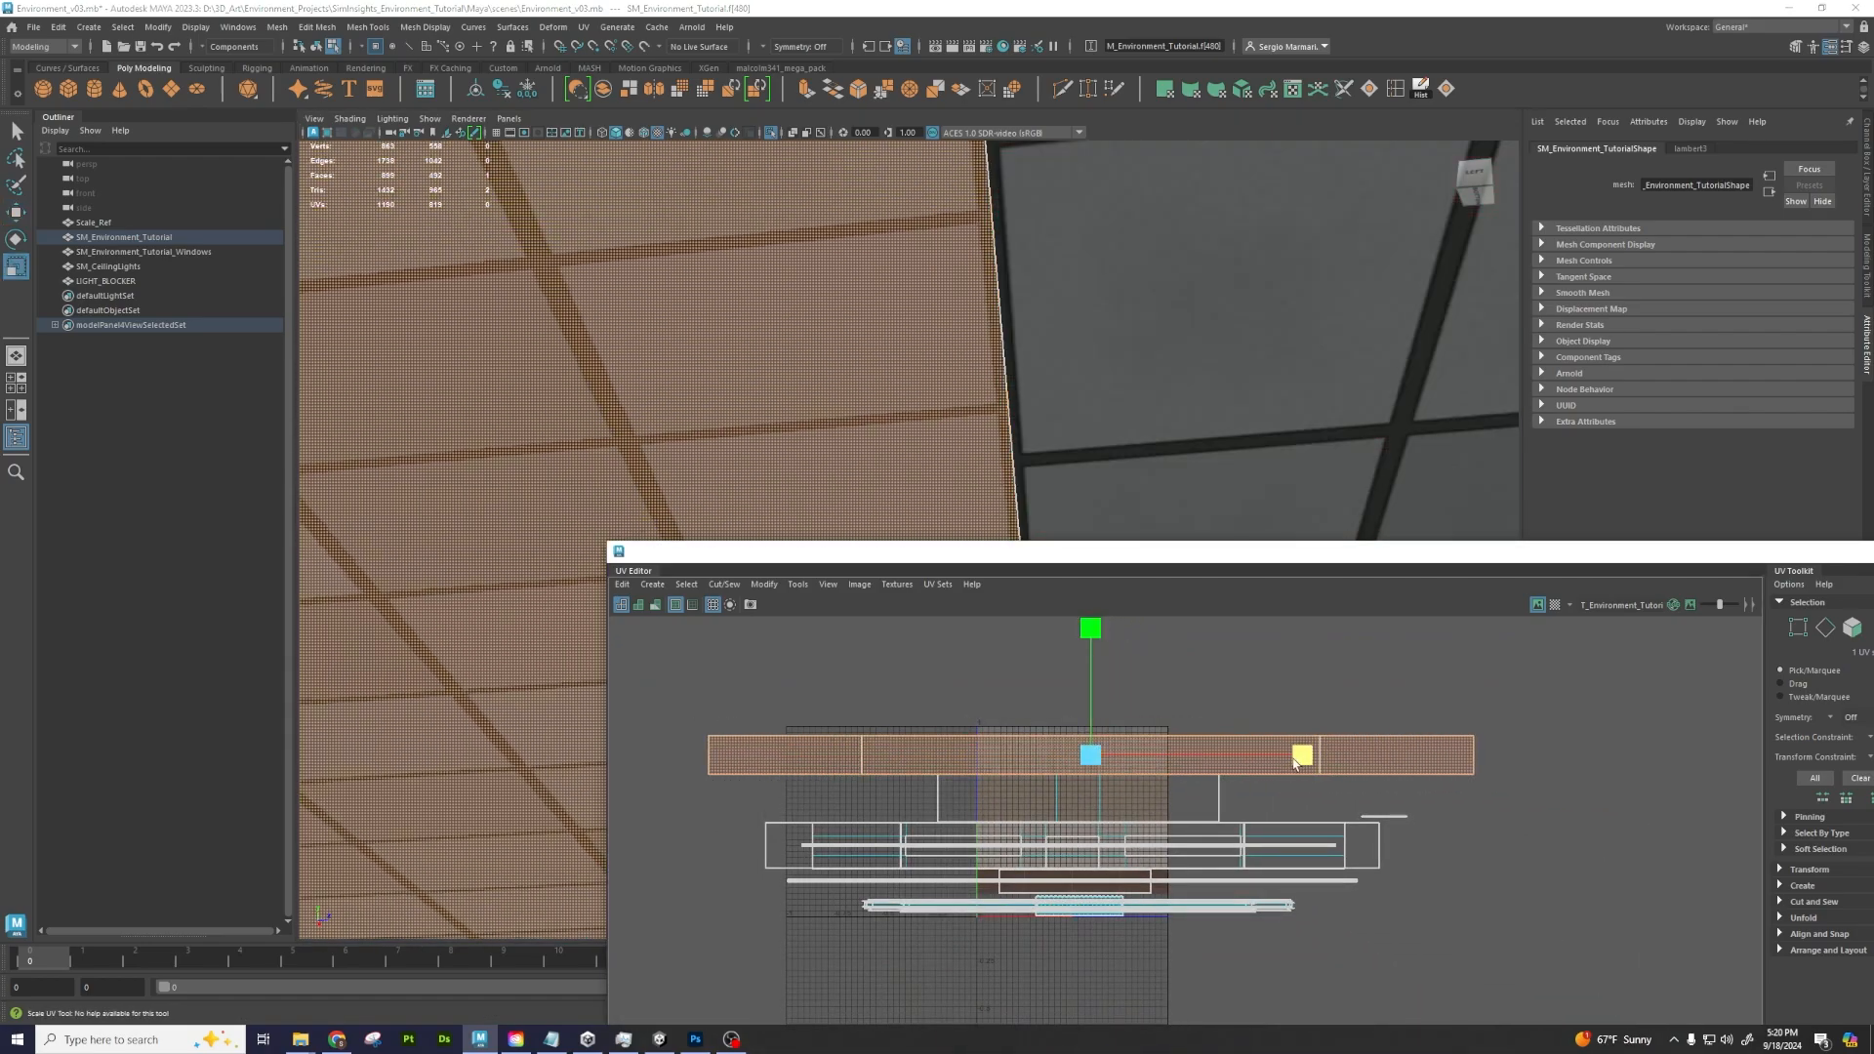
key("ctrl+z")
Select both overlapping ceiling shells again and view the tile pattern across the two ceiling halves
left_click_drag(1037, 696, 1104, 742)
scroll(1128, 740, "down", 3)
scroll(958, 473, "down", 5)
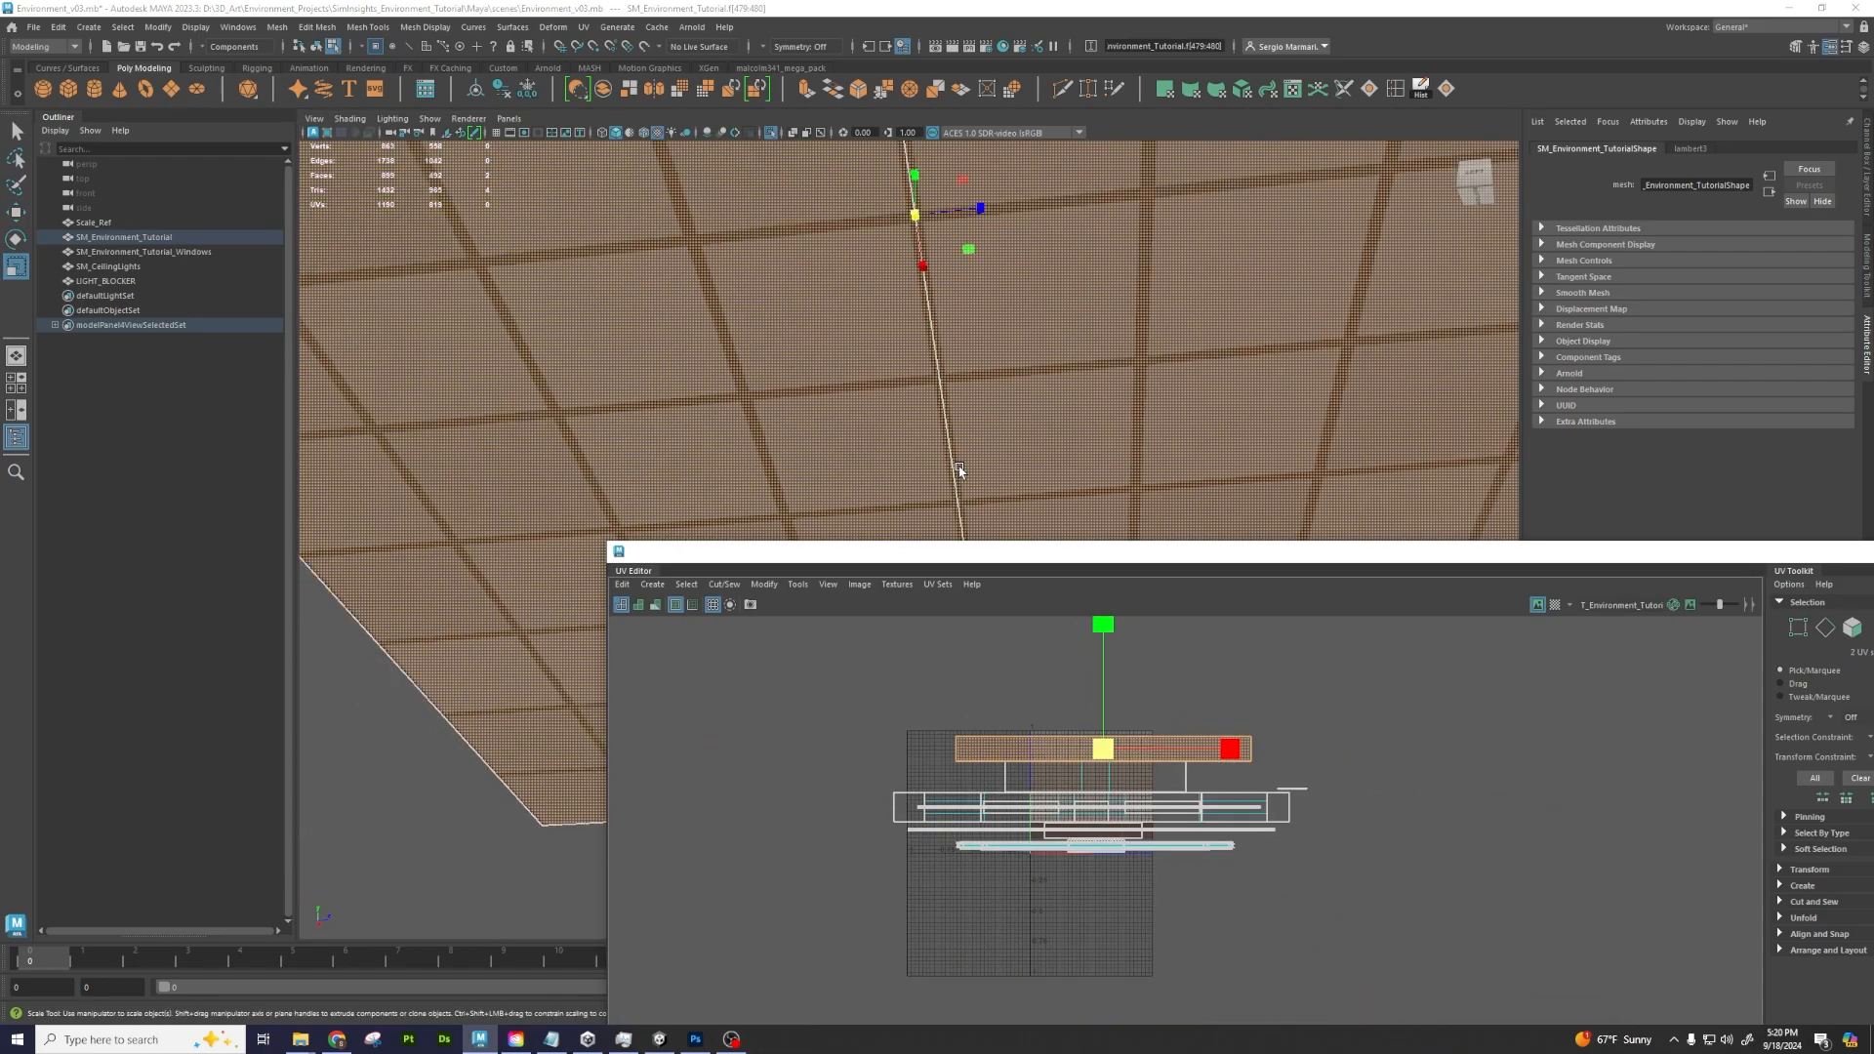
left_click_drag(966, 450, 1029, 278, "alt")
right_click_drag(1029, 279, 922, 296, "alt")
middle_click_drag(921, 296, 916, 212, "alt")
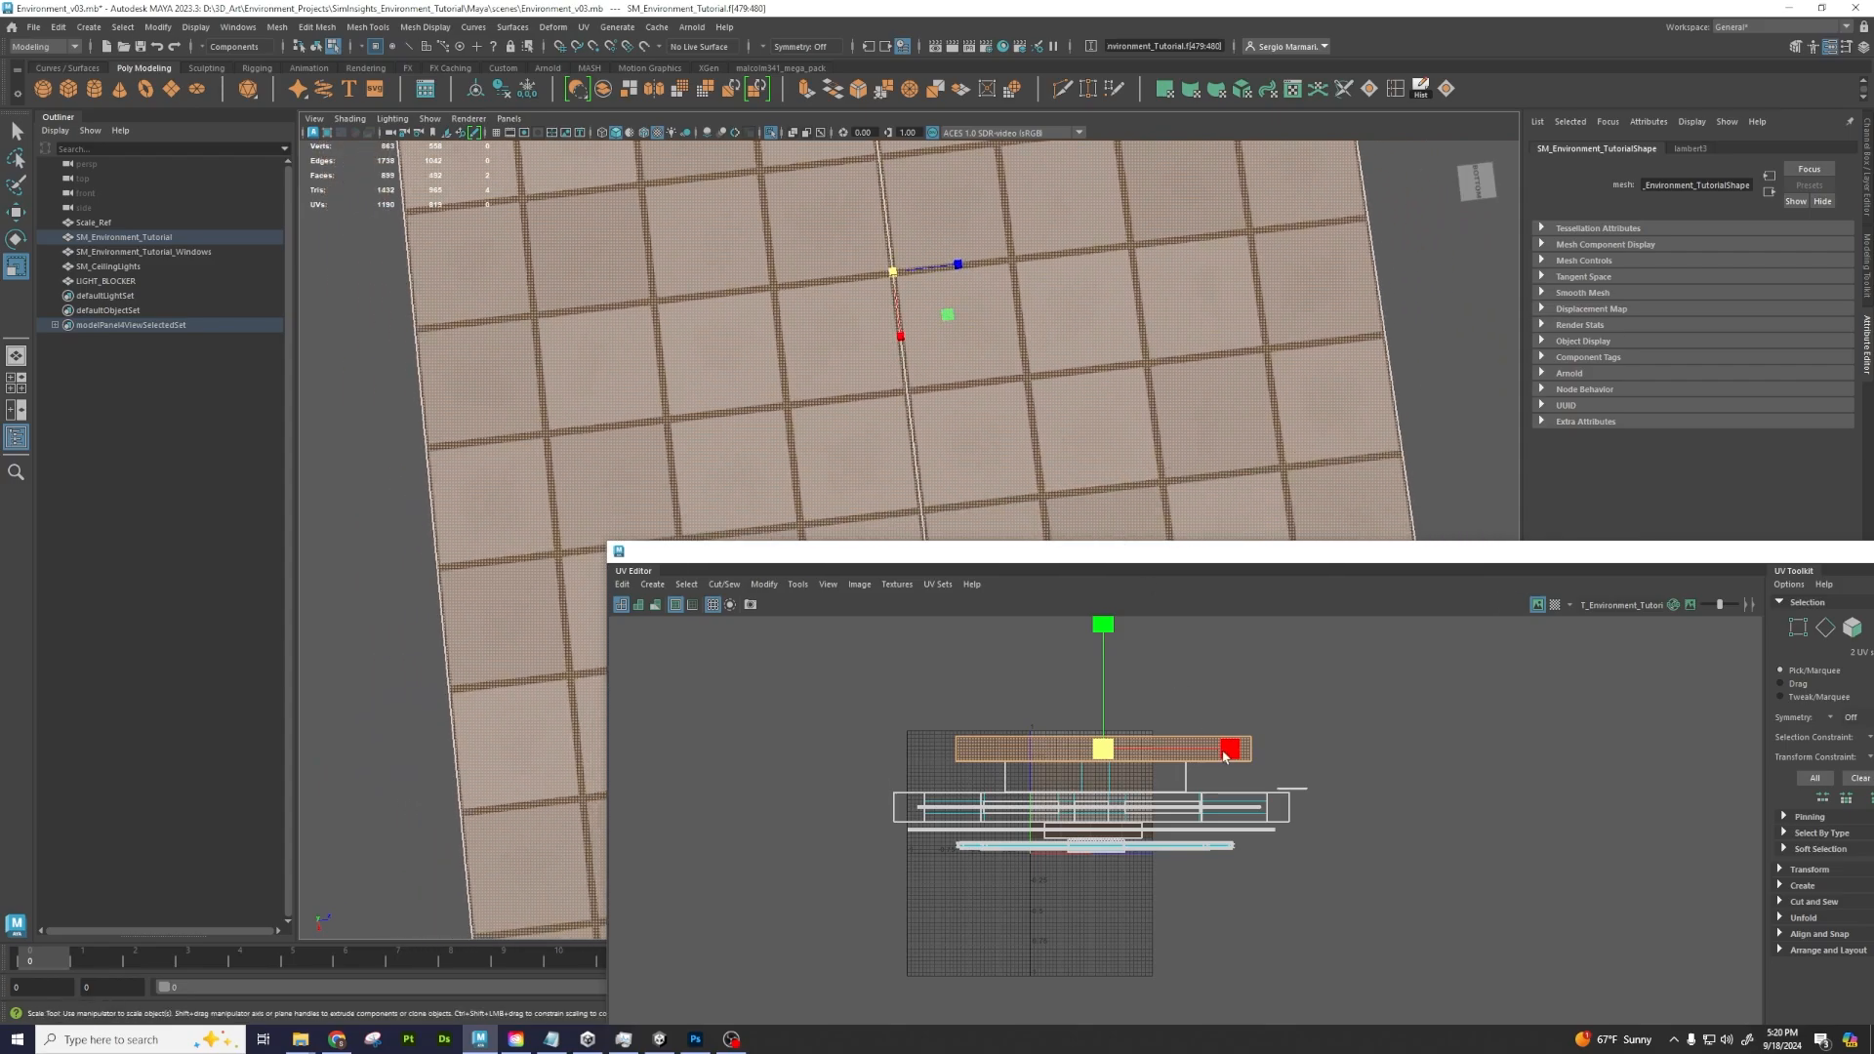
Try scaling both ceiling UV shells horizontally and undo the change
left_click_drag(1225, 755, 1187, 781)
key("ctrl+z")
Reposition the UV Editor window so that the whole UV Toolkit is on screen
scroll(1117, 753, "up", 10)
scroll(1175, 751, "down", 6)
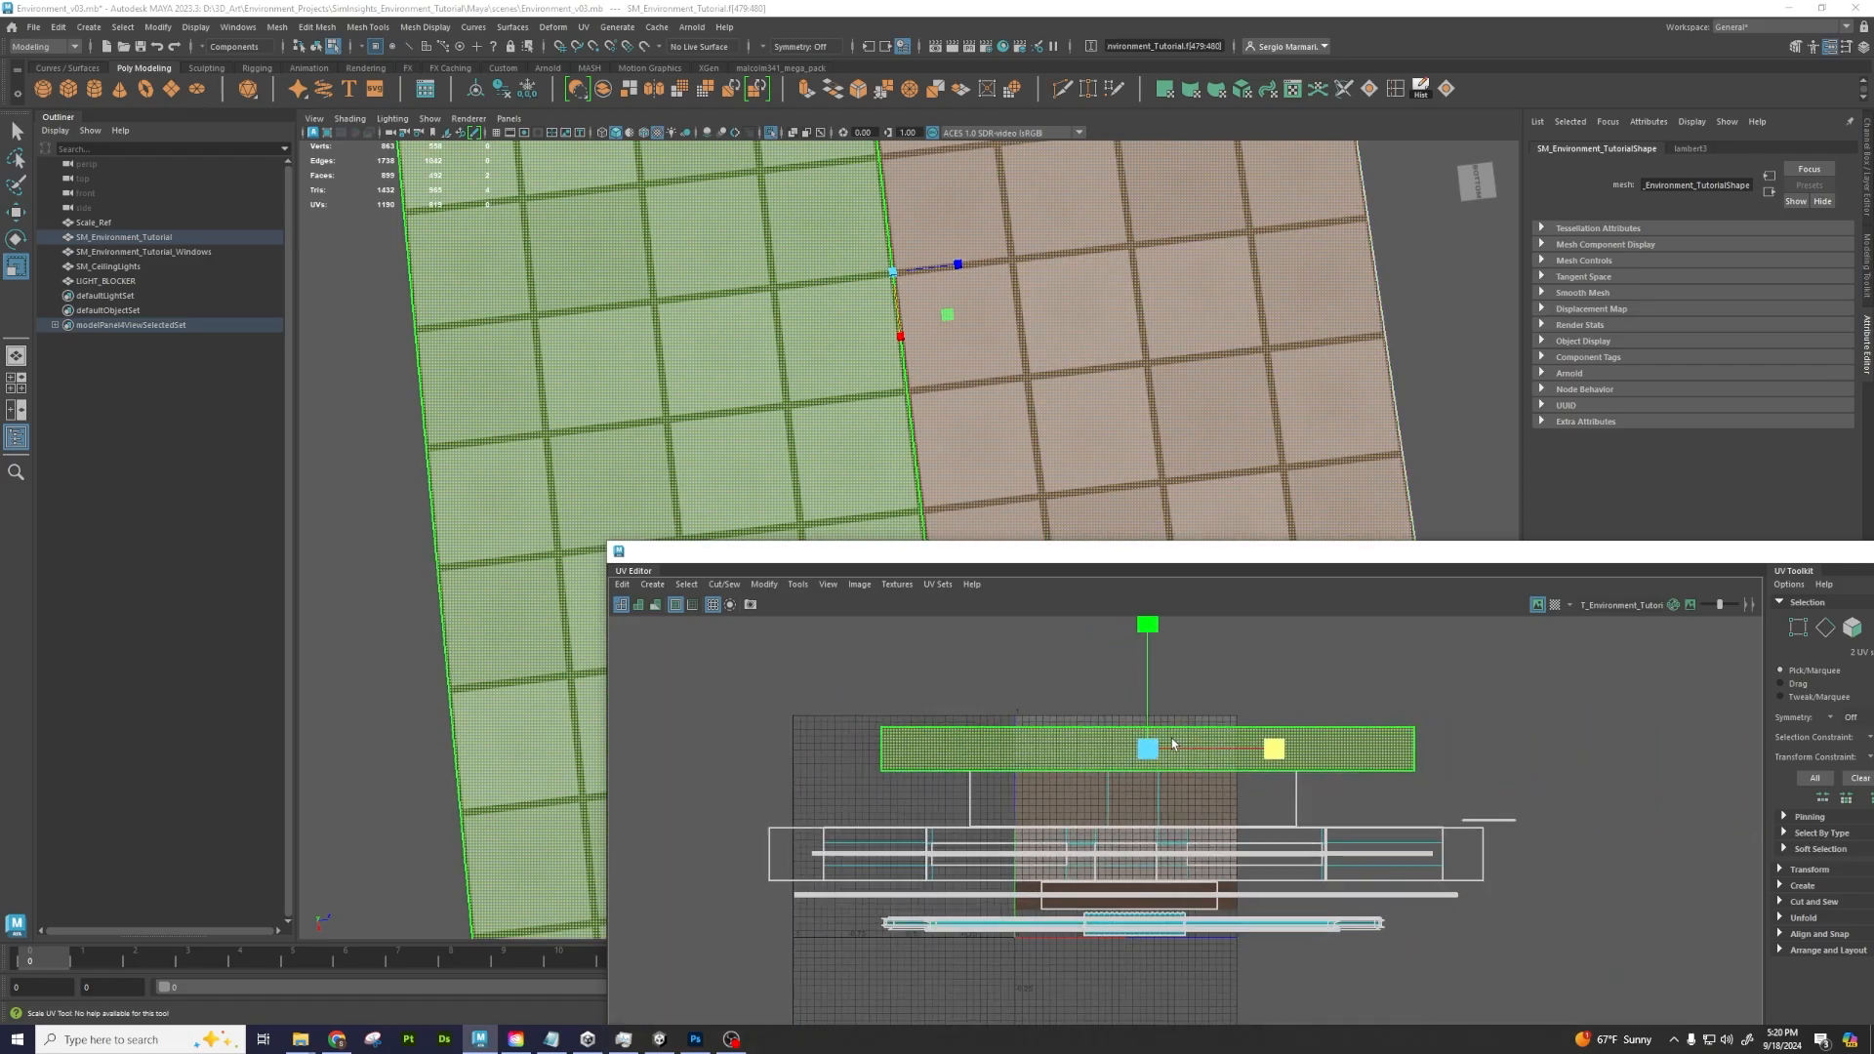
left_click_drag(1383, 553, 1218, 505)
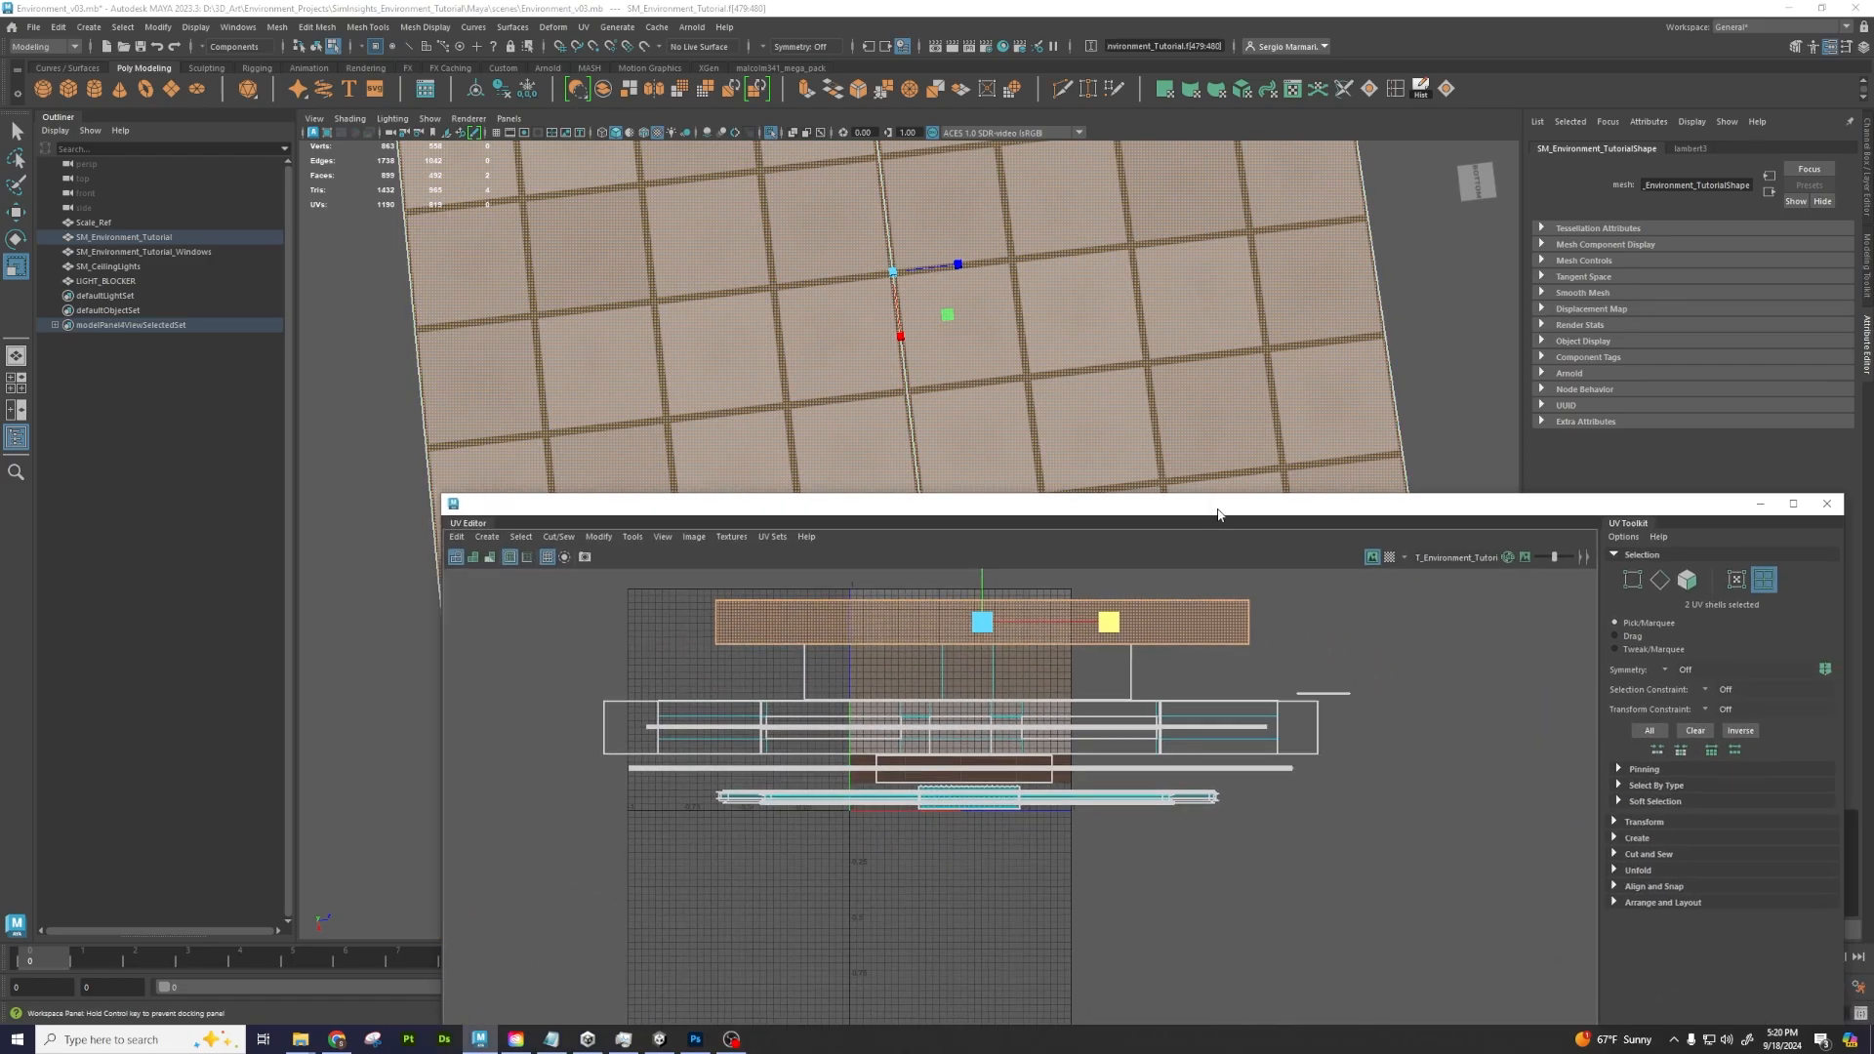
Switch to Photoshop and examine the ceiling tile section of the base color in TrimSheet_v01.psd
left_click(695, 1039)
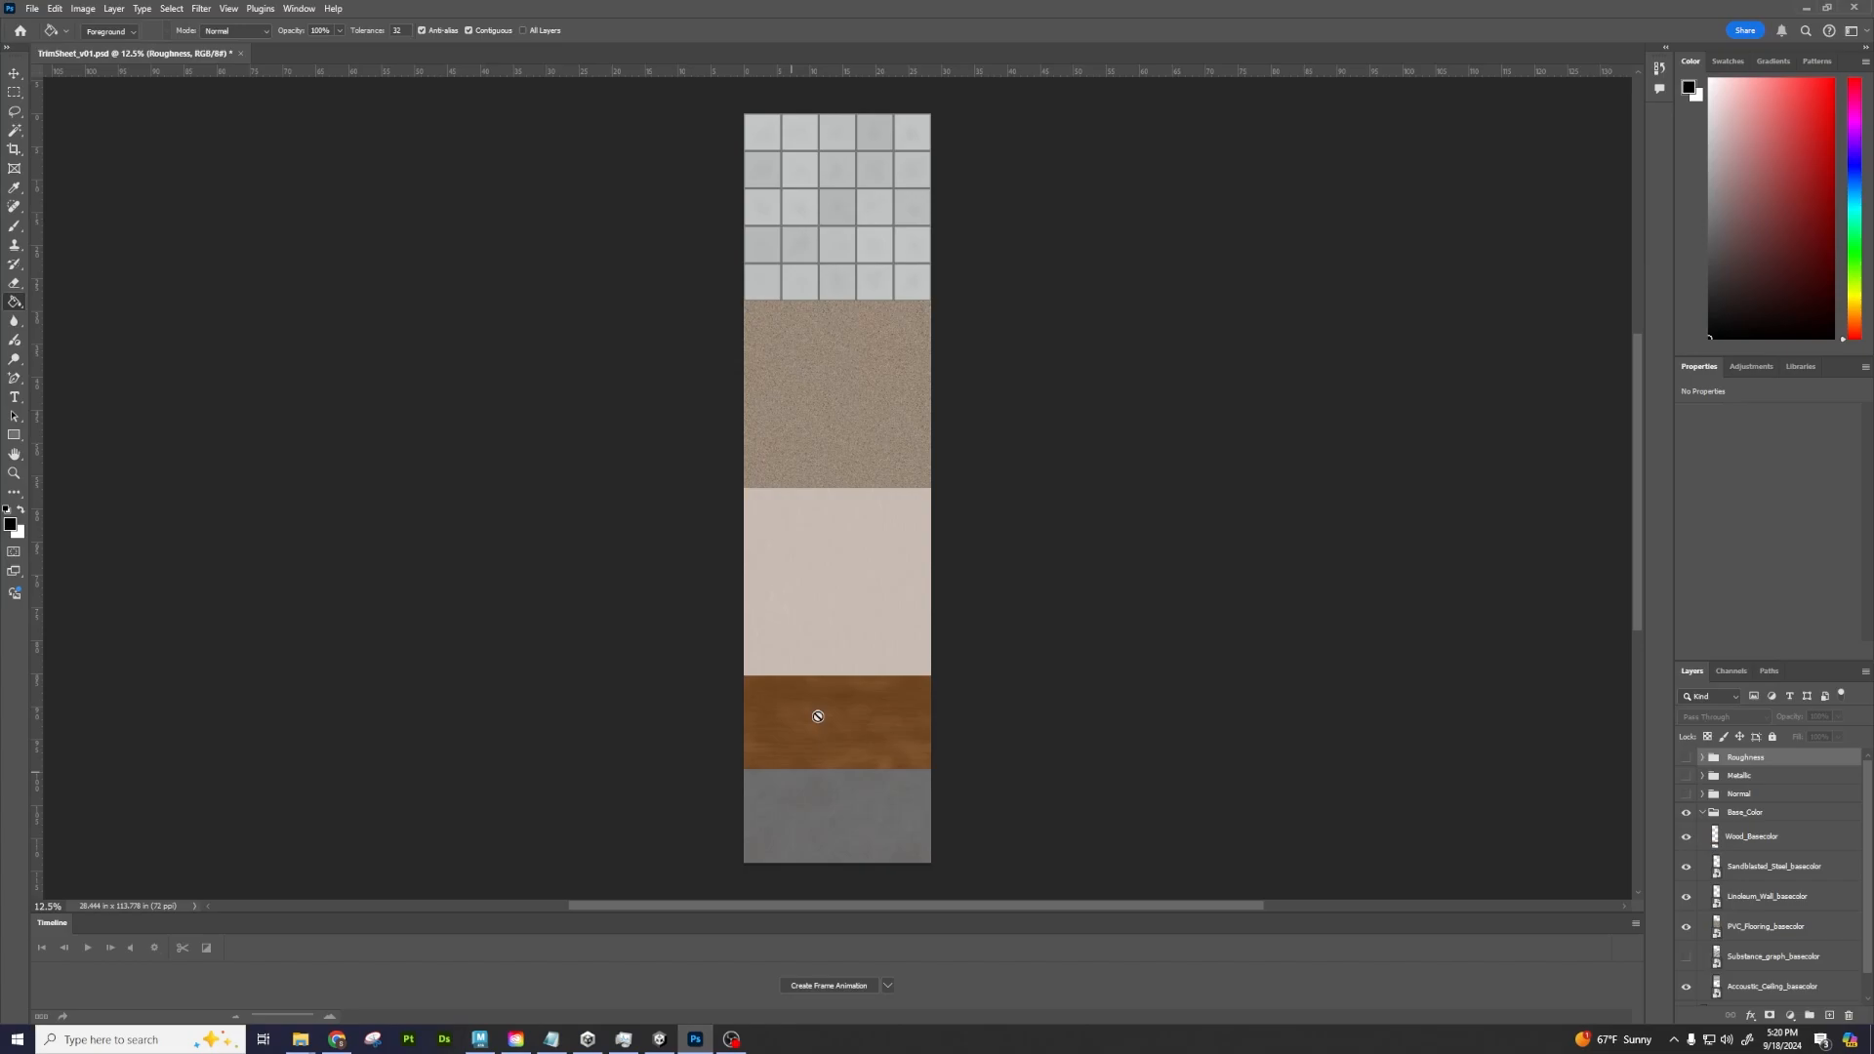
scroll(848, 386, "up", 2, "alt")
scroll(855, 344, "down", 2, "alt")
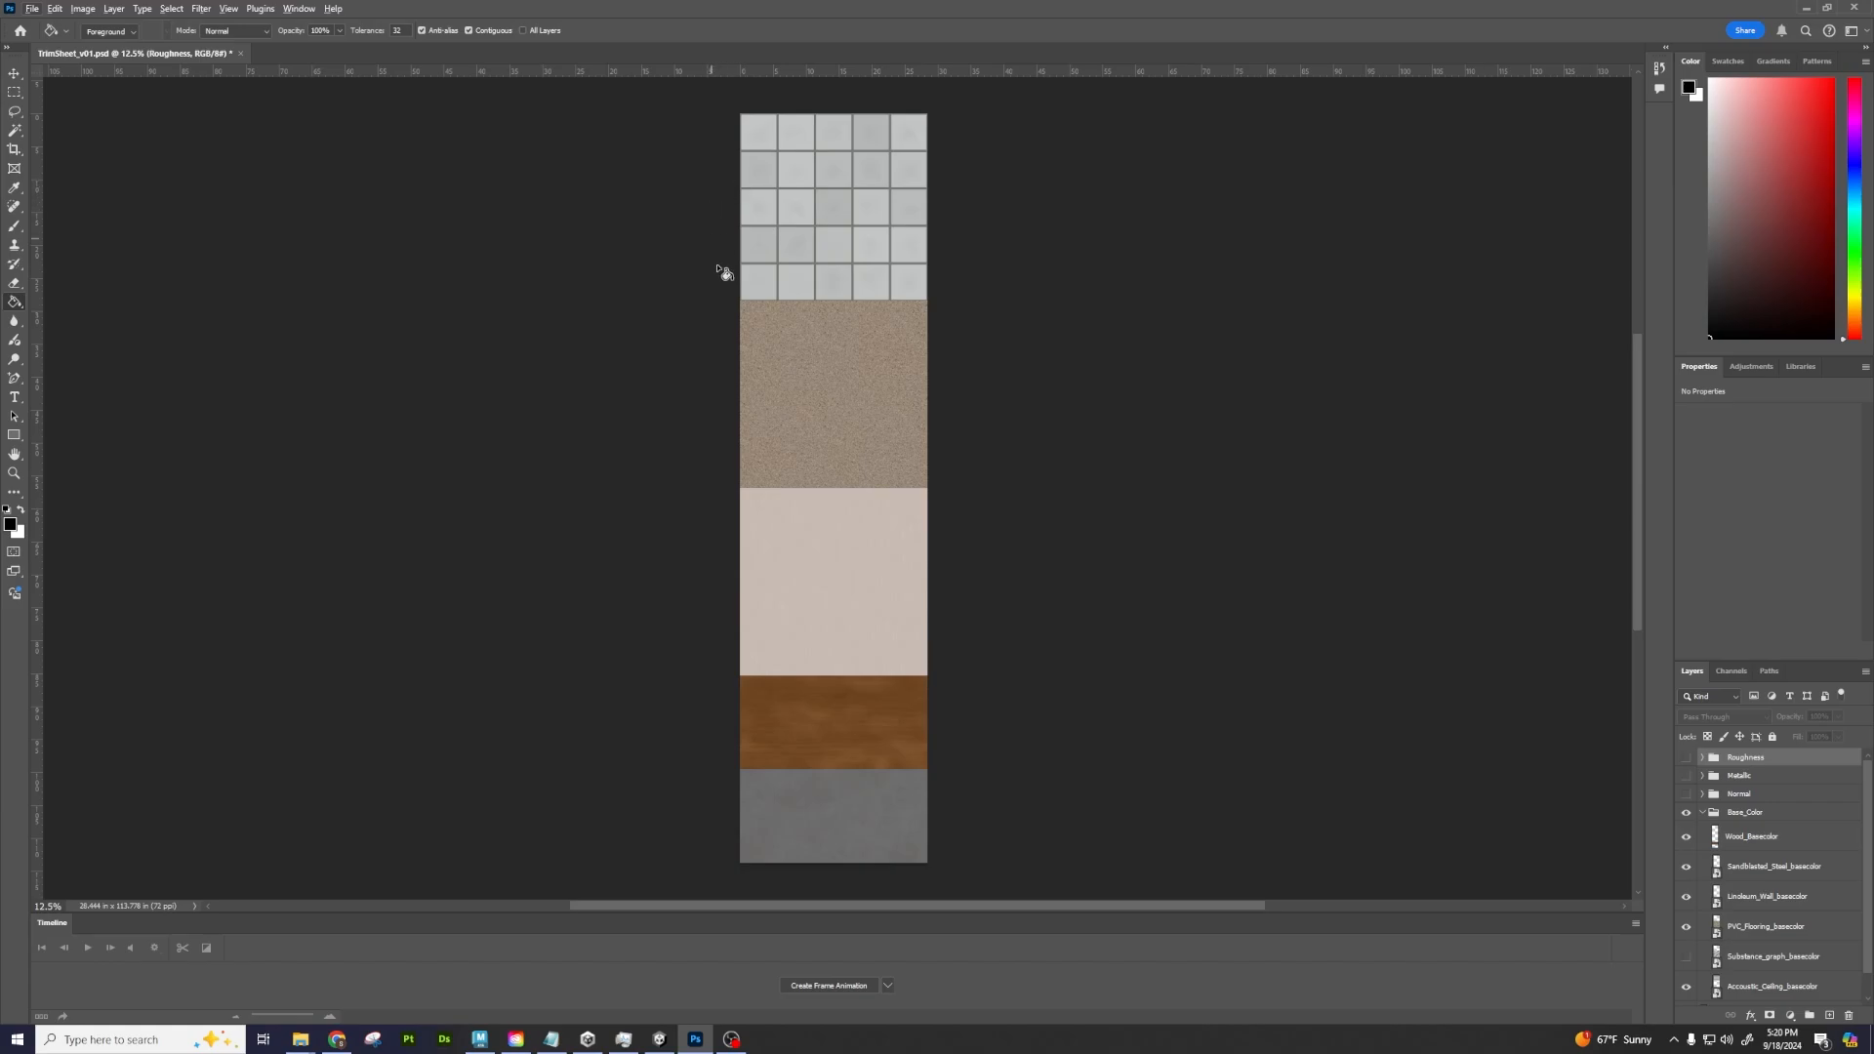
scroll(765, 357, "up", 6, "alt")
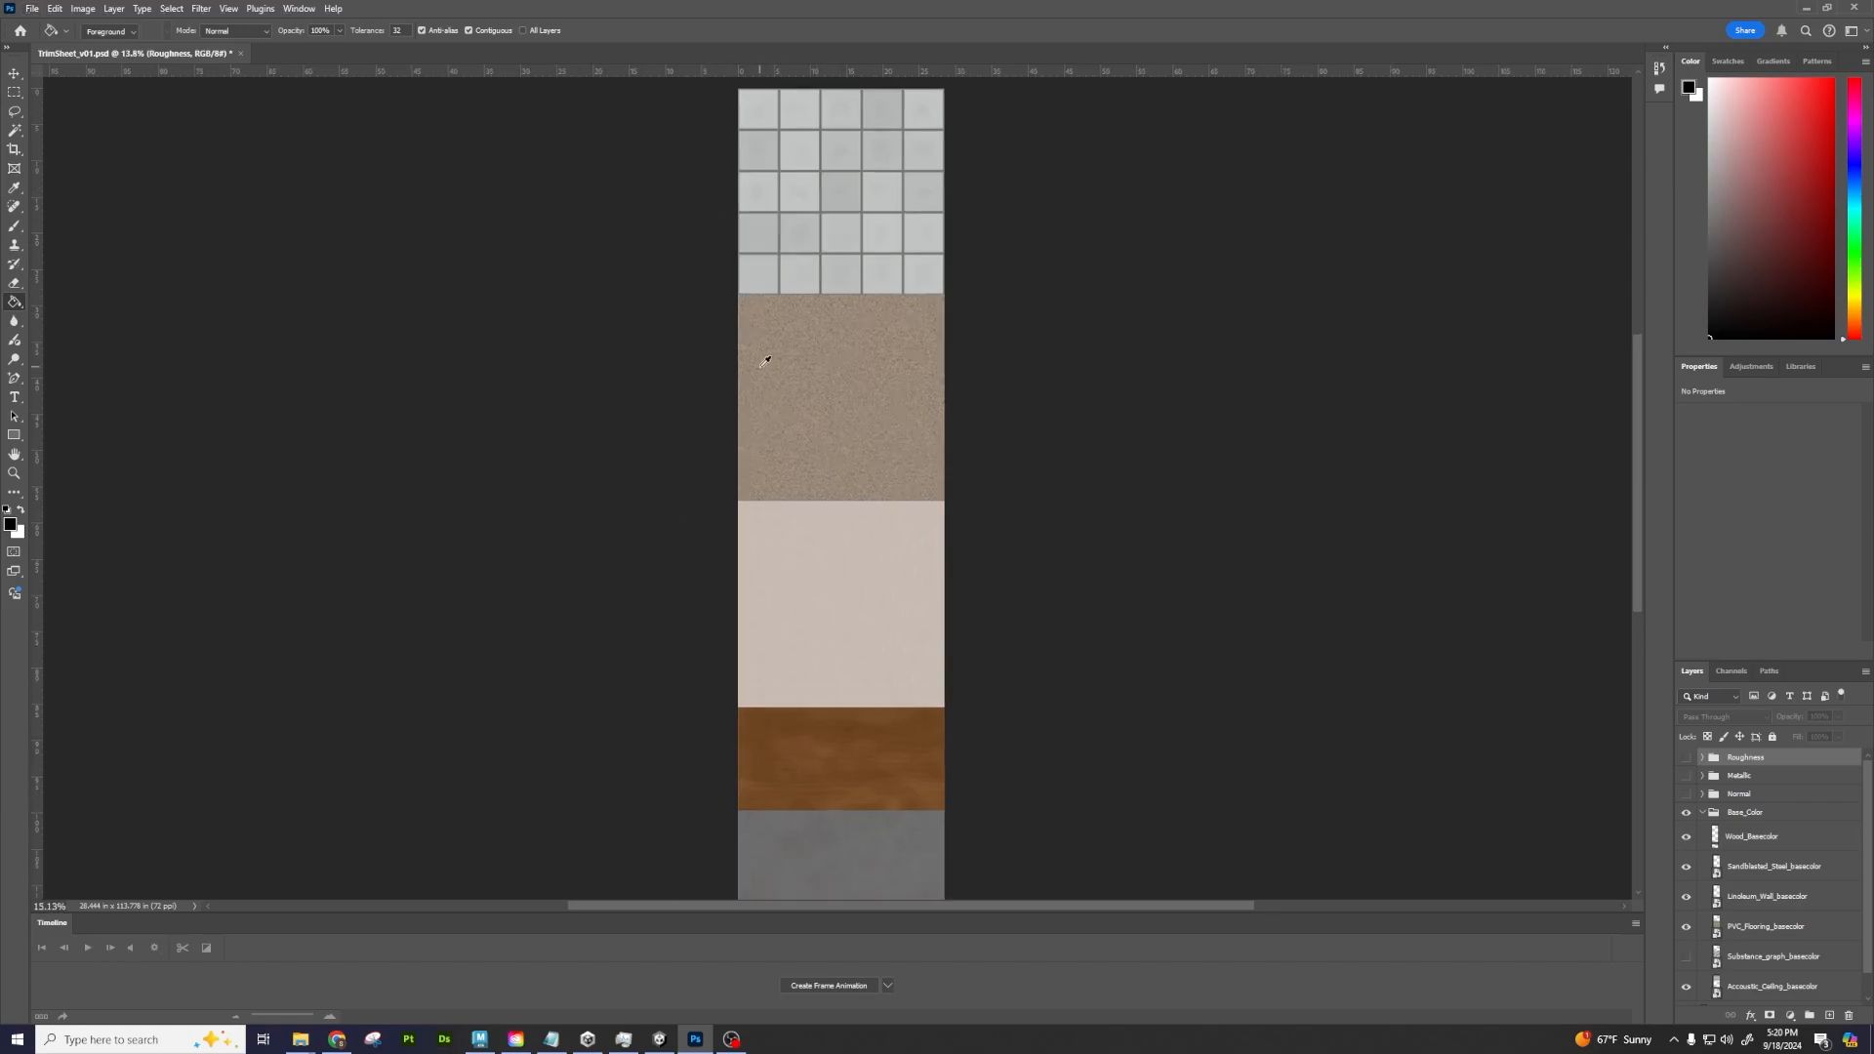
scroll(770, 302, "down", 6, "alt")
left_click_drag(717, 253, 753, 414)
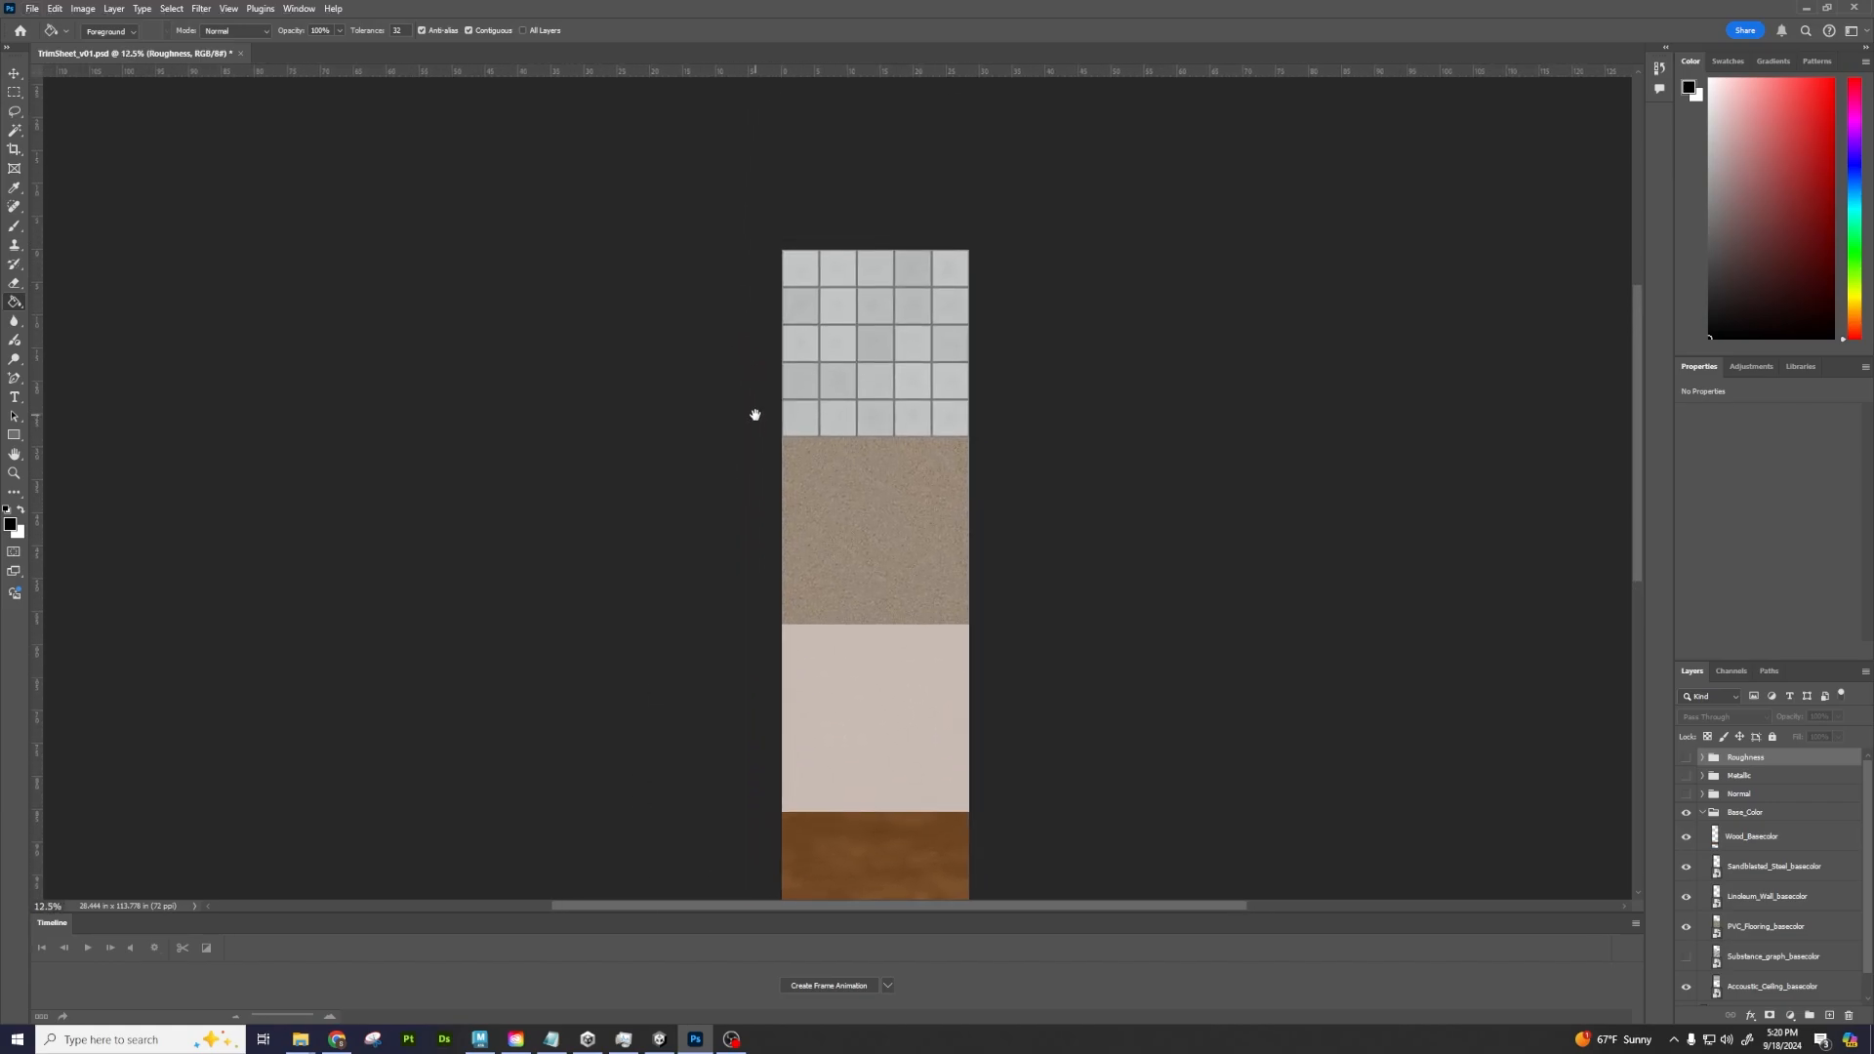
scroll(833, 301, "up", 15, "alt")
scroll(915, 344, "down", 7, "alt")
scroll(917, 340, "down", 3, "alt")
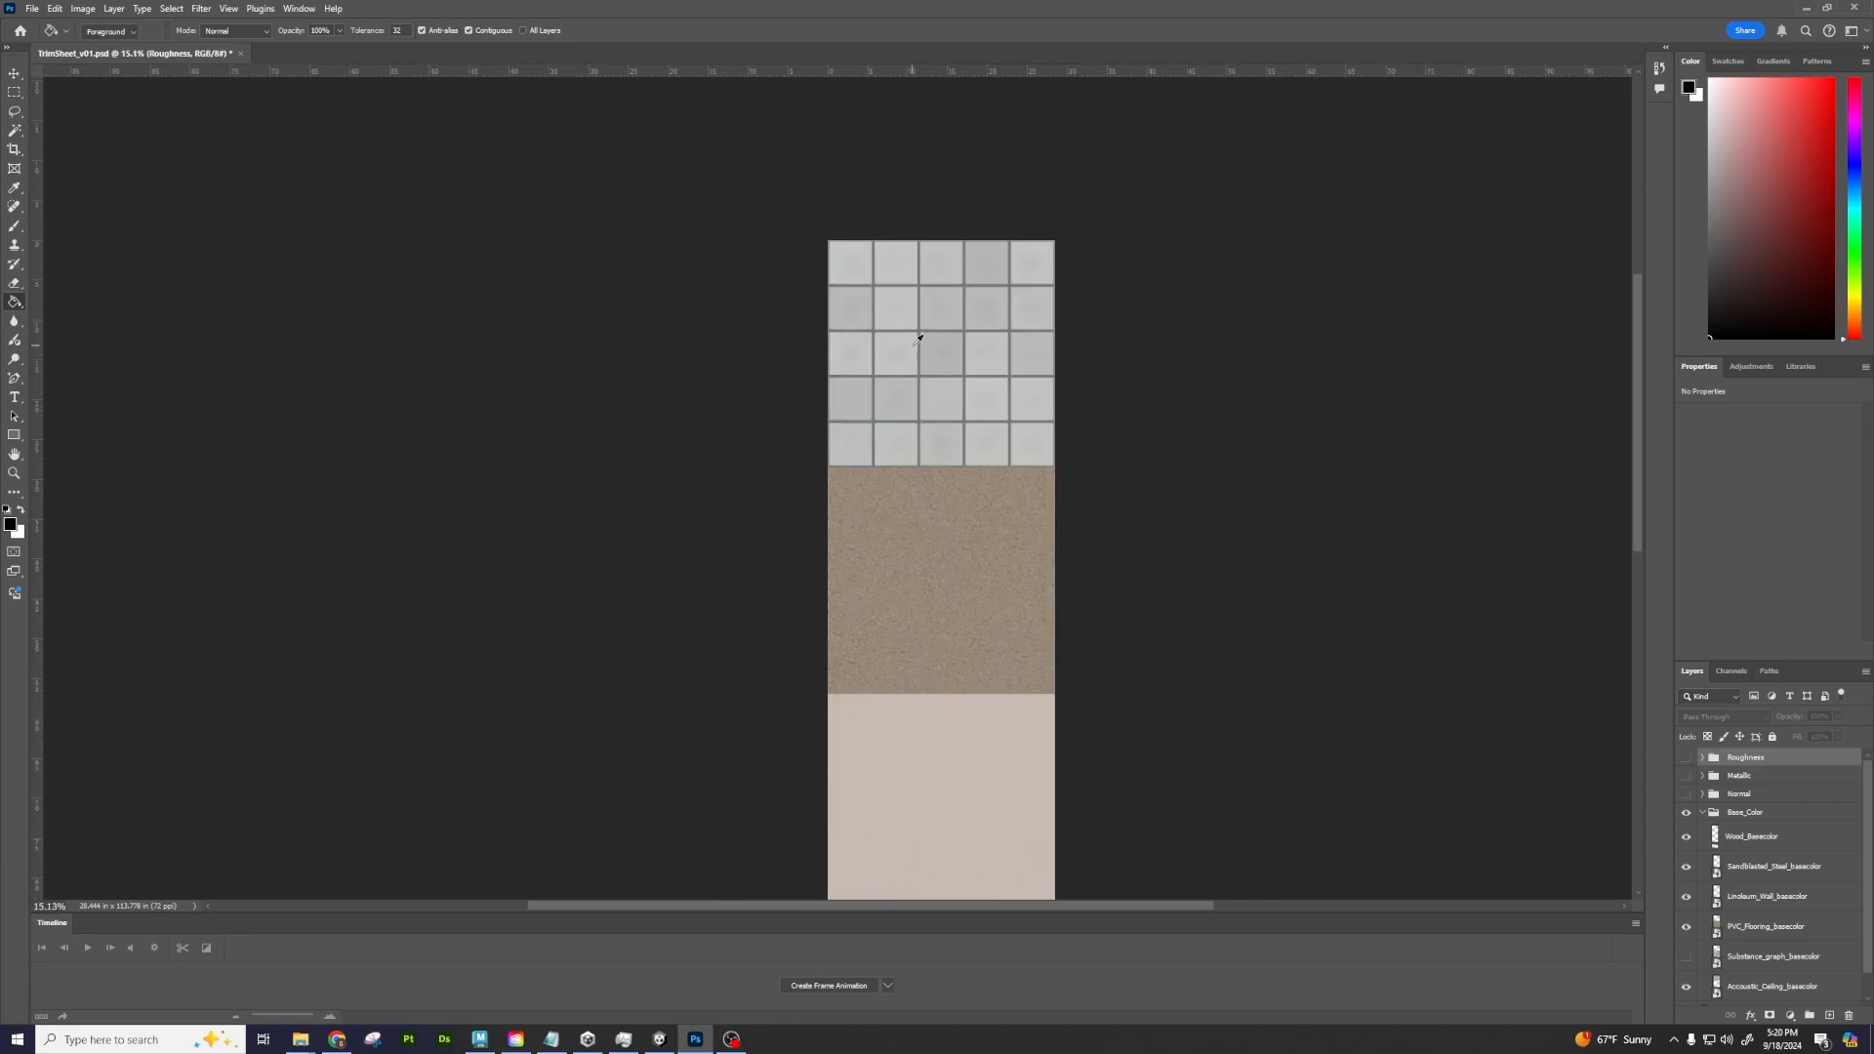
left_click_drag(862, 347, 810, 405)
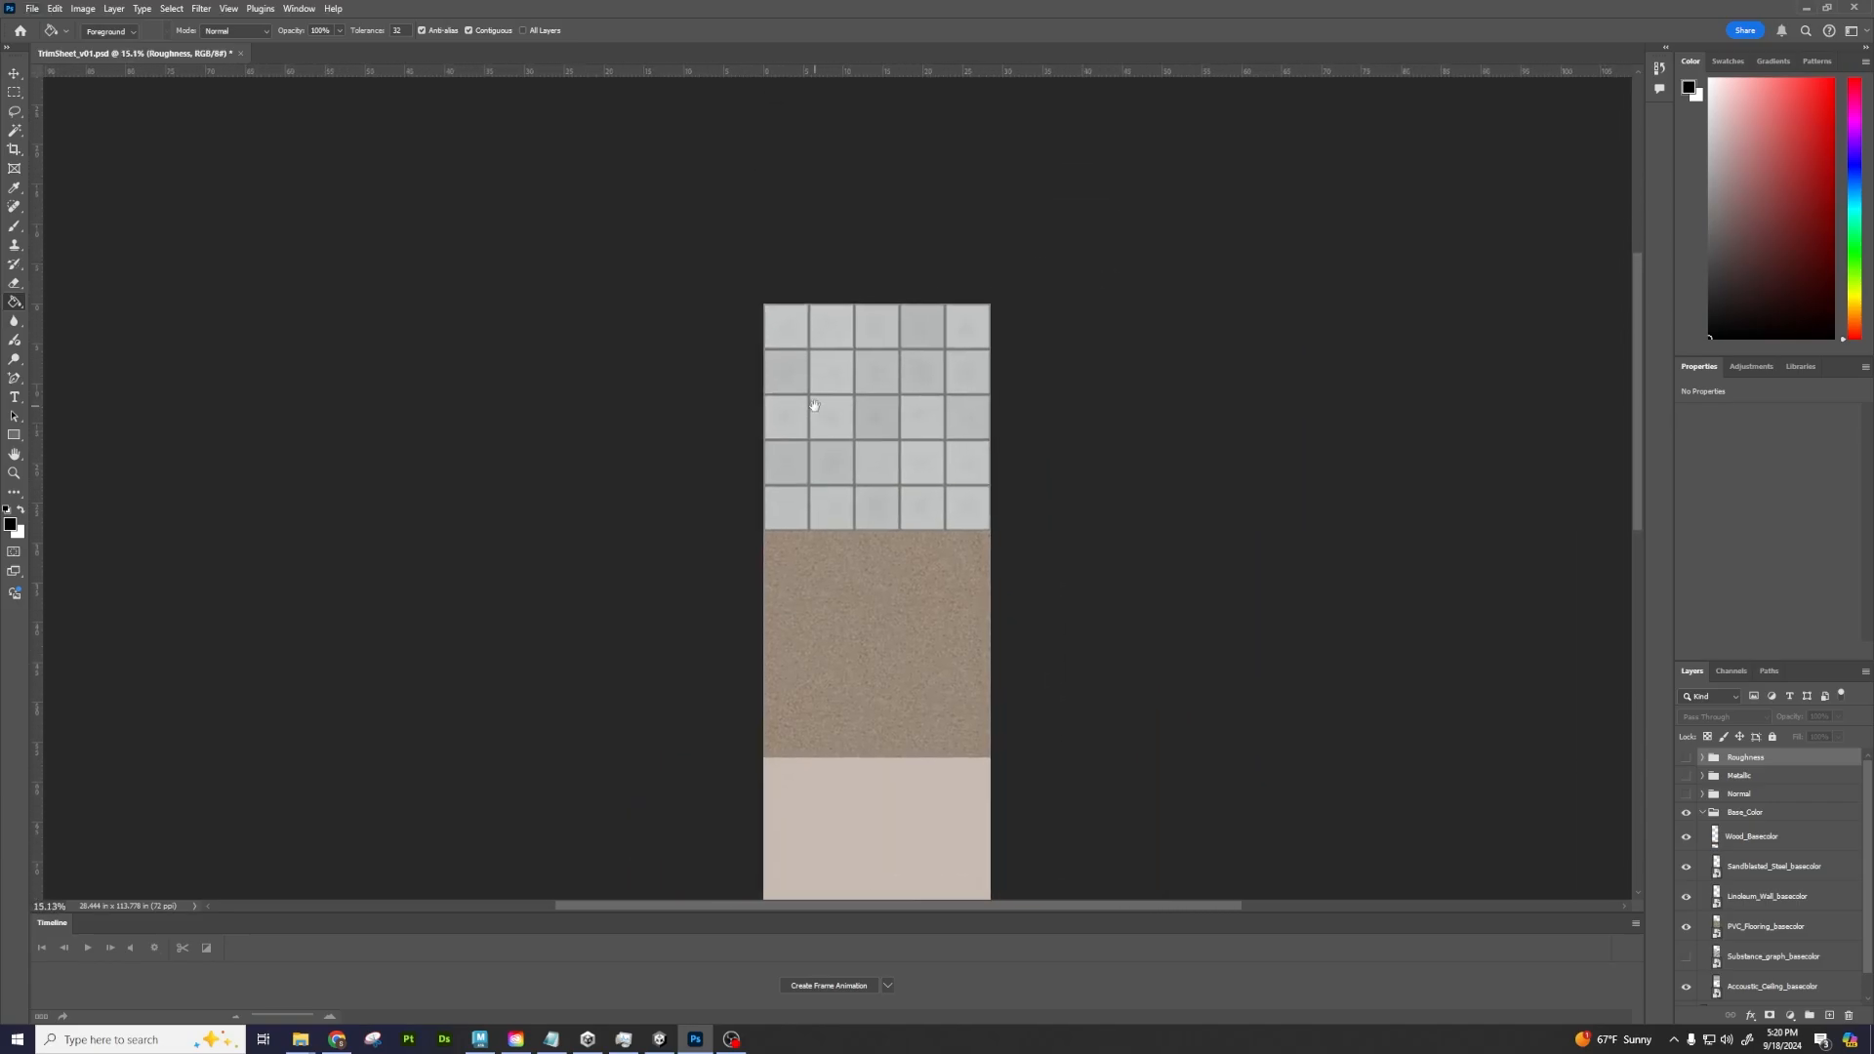
scroll(820, 402, "up", 4, "alt")
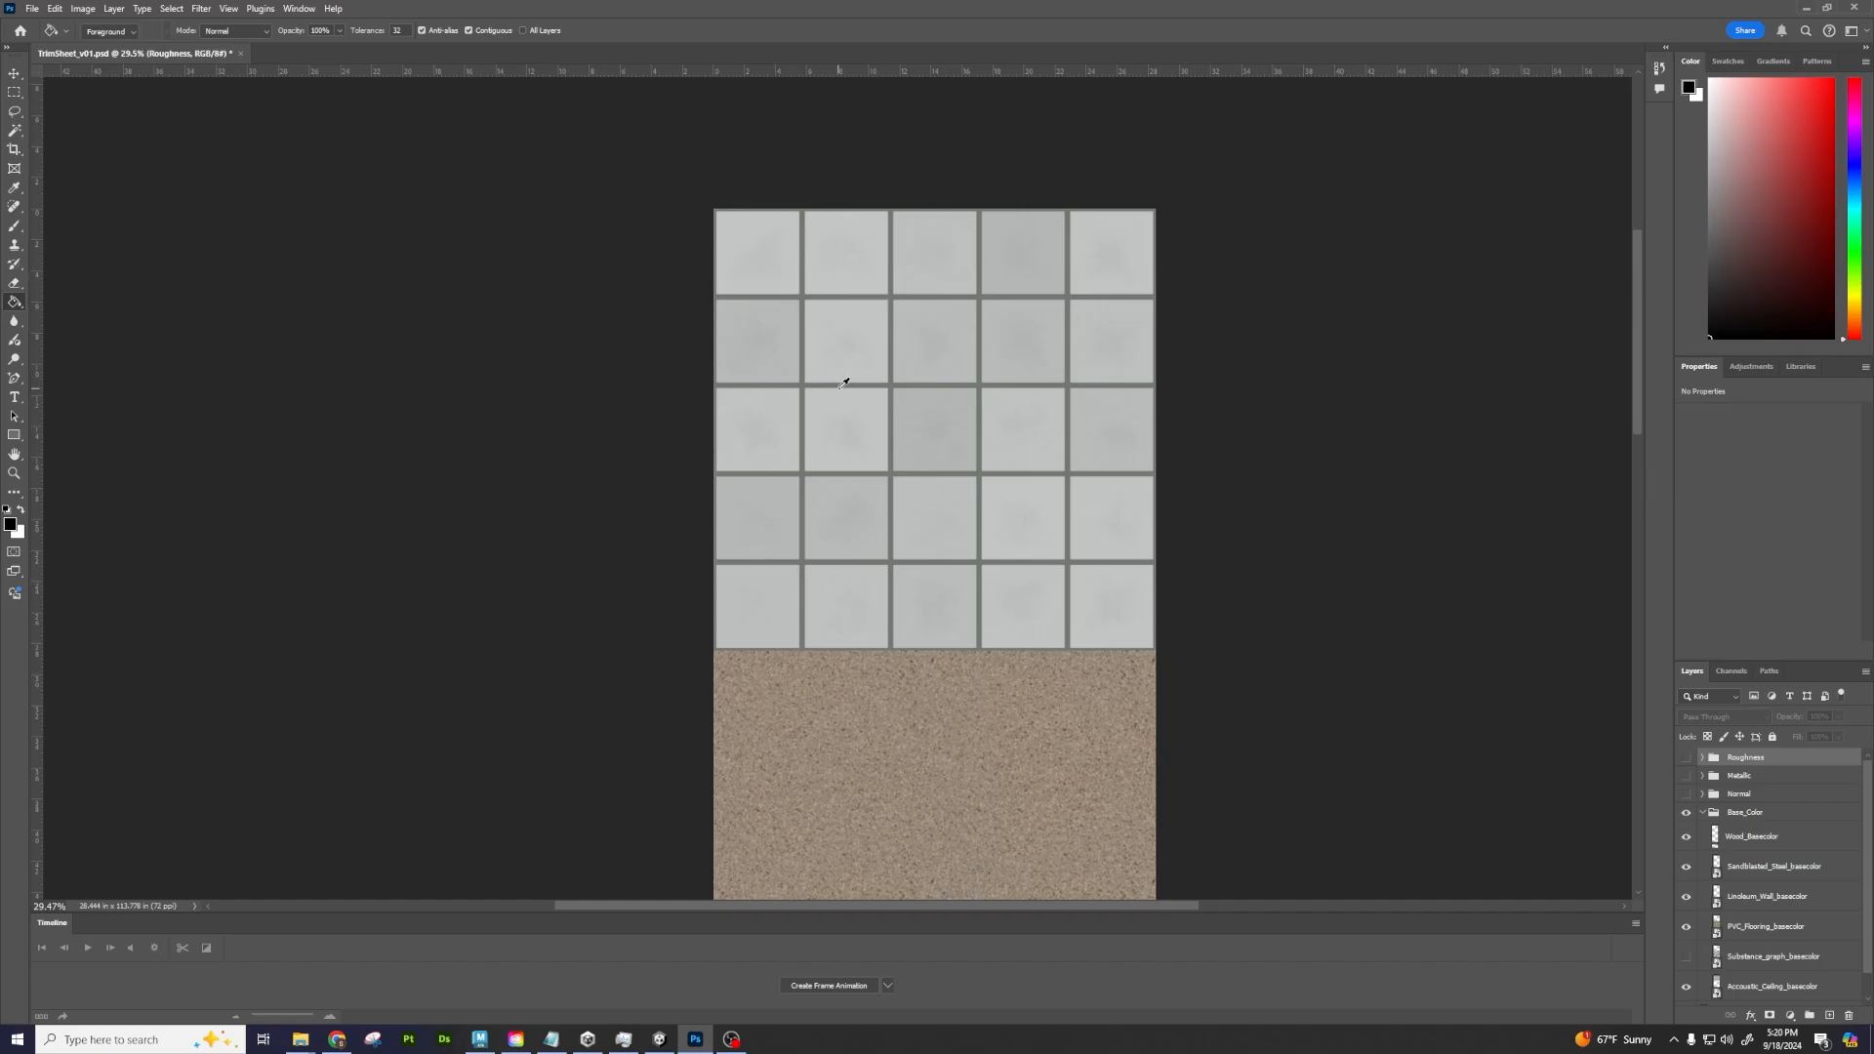
scroll(850, 381, "up", 5, "alt")
scroll(976, 486, "down", 2, "alt")
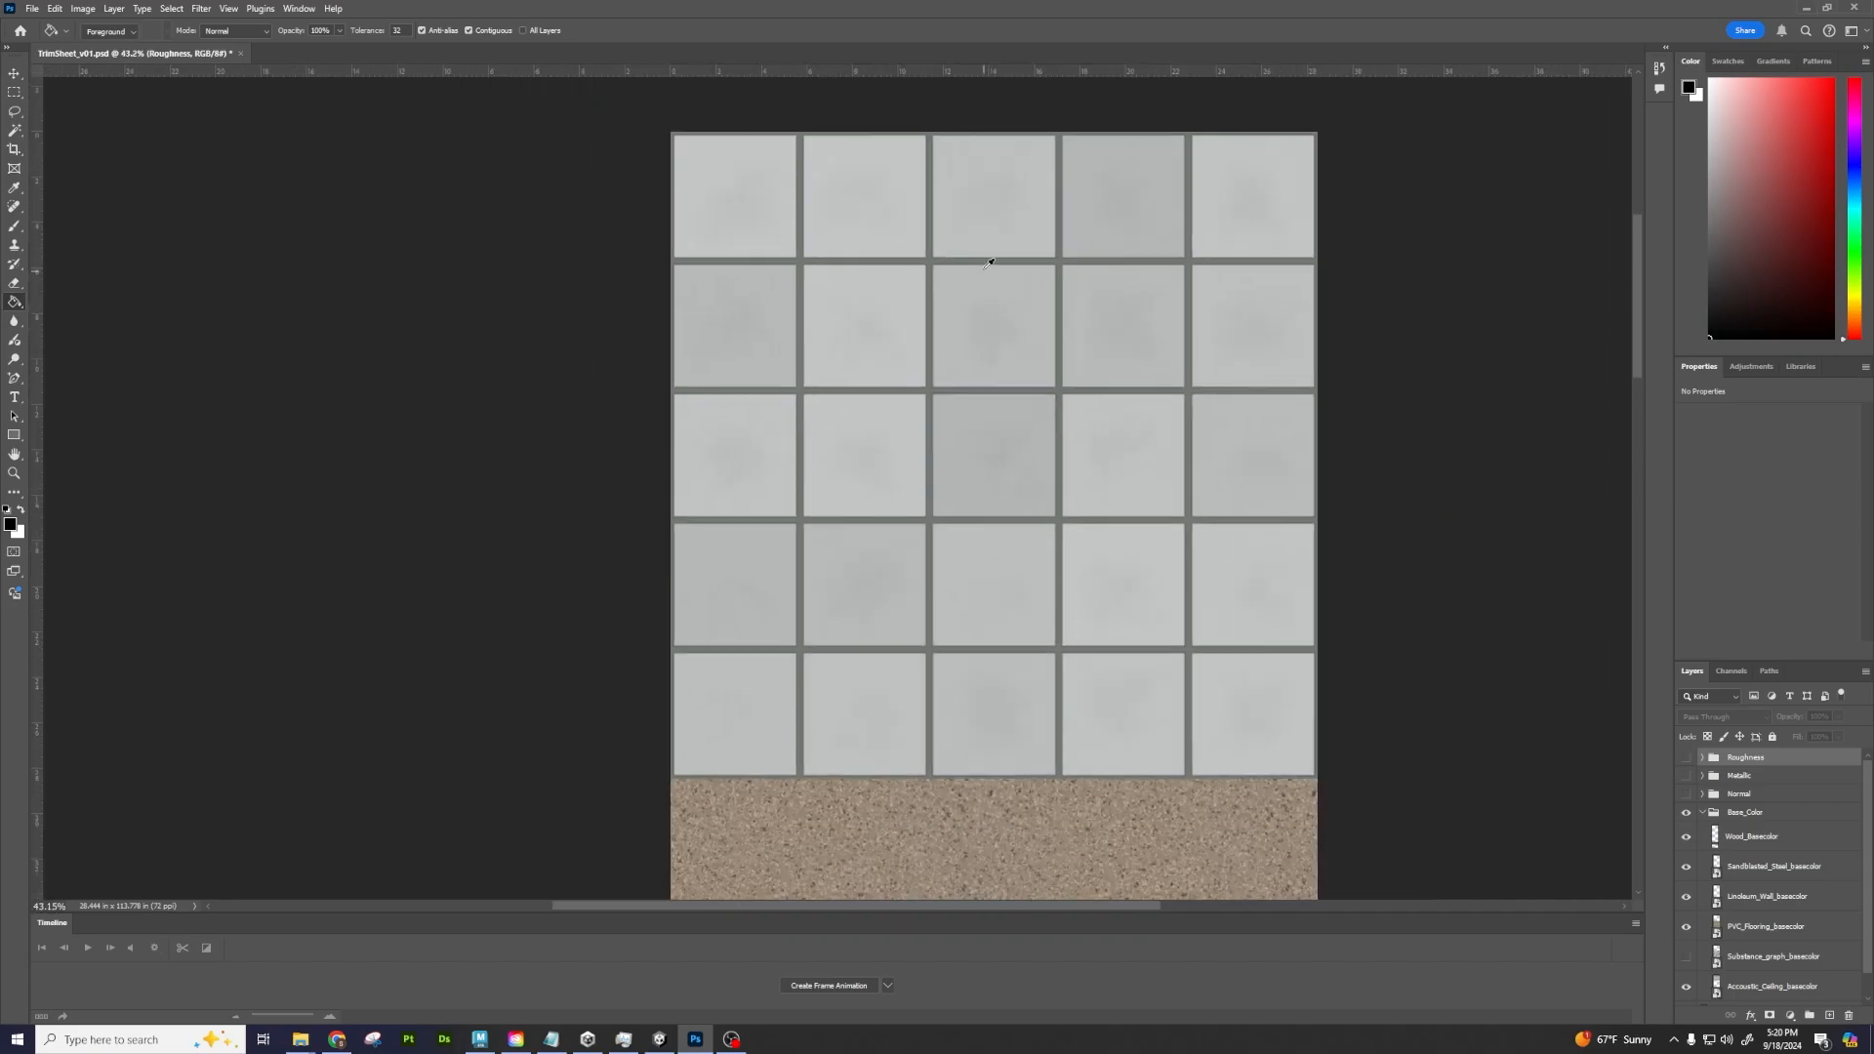
Examine the trim sheet's wood and steel sections up close and view the whole texture strip
left_click_drag(1100, 674, 927, 98)
left_click_drag(1047, 632, 1117, 117)
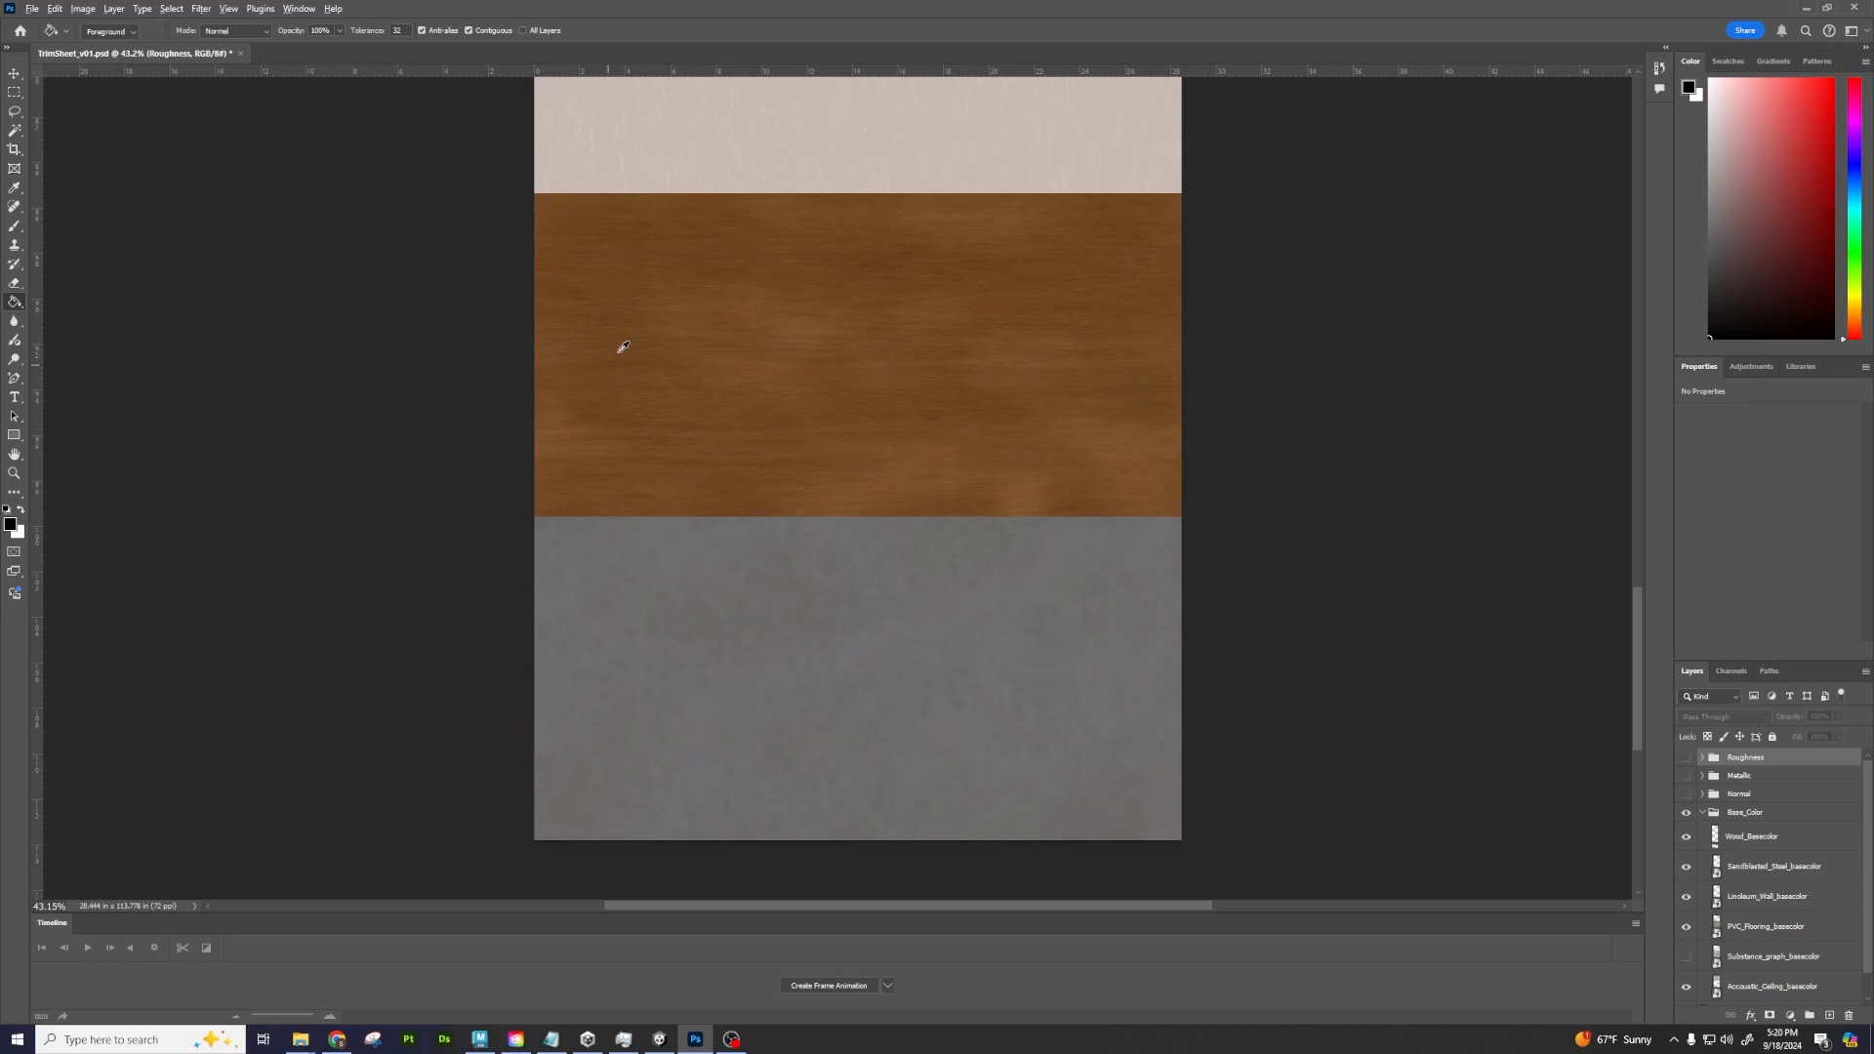
scroll(717, 293, "up", 3, "alt")
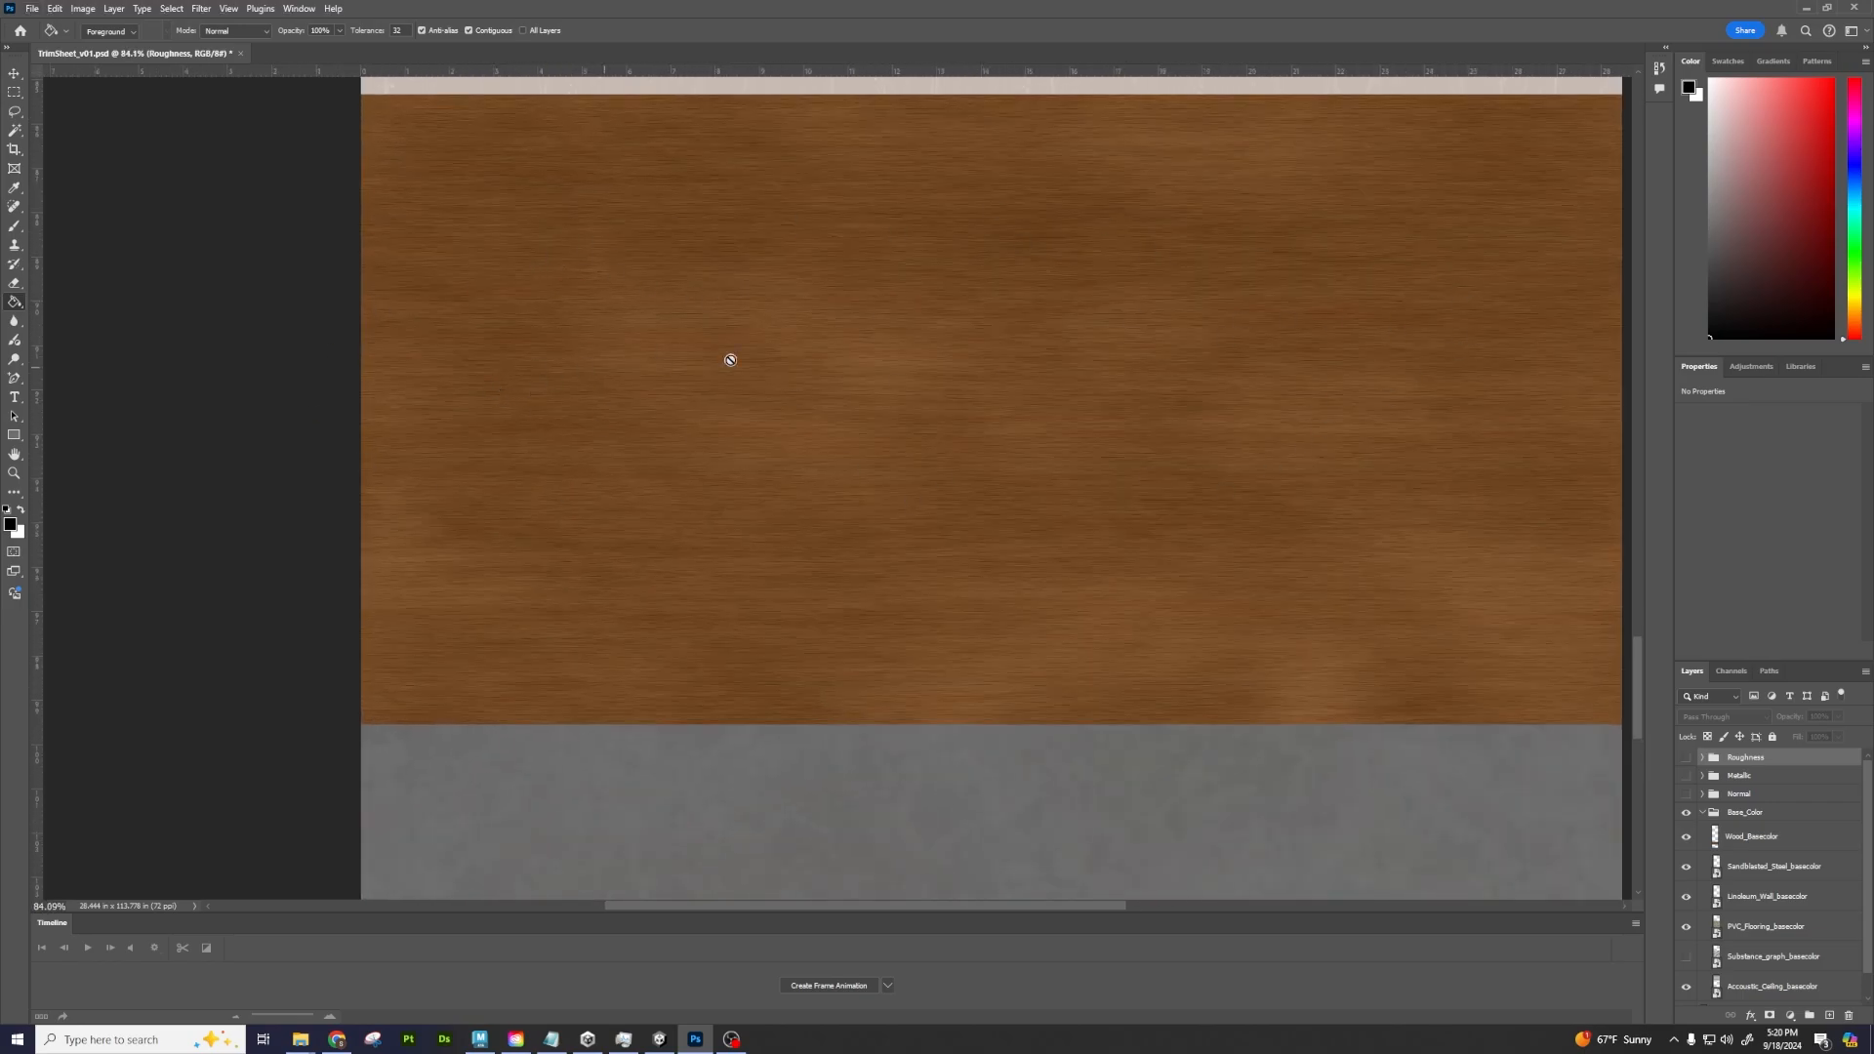
scroll(1010, 359, "down", 8, "alt")
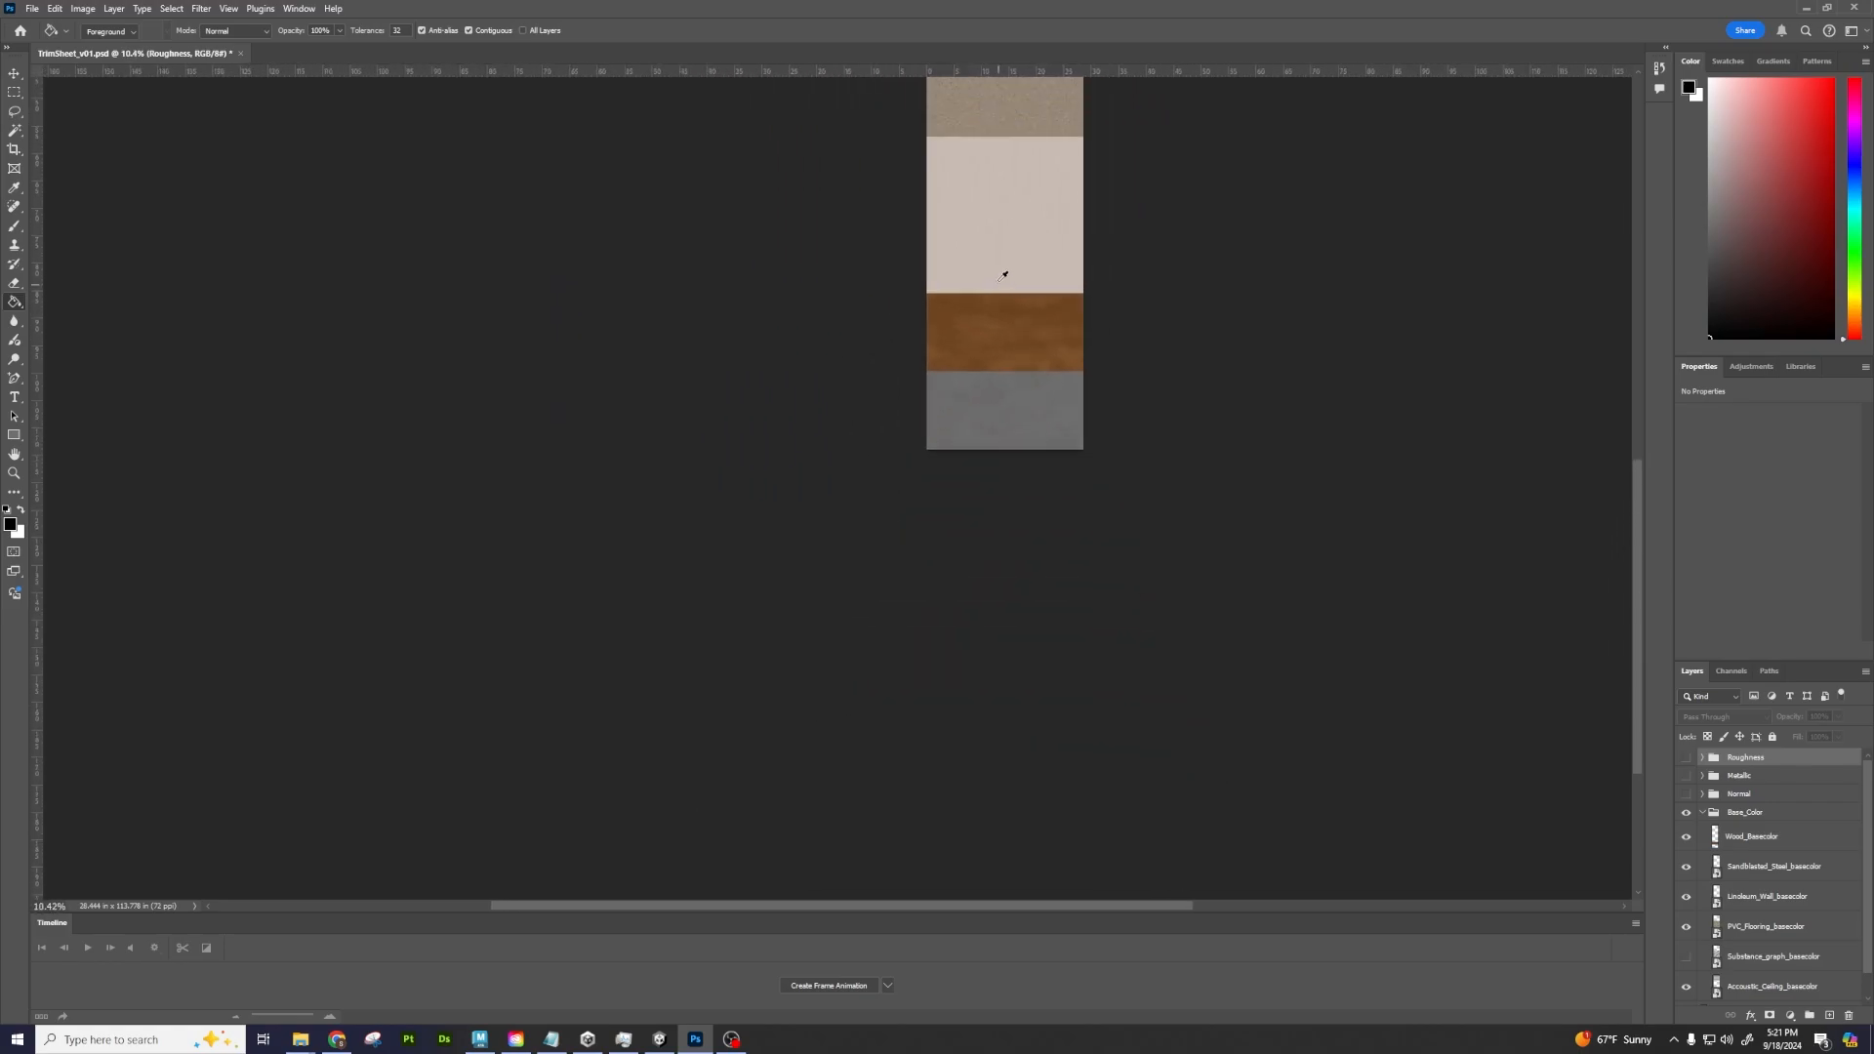
left_click_drag(1025, 175, 907, 561)
scroll(926, 453, "down", 2, "alt")
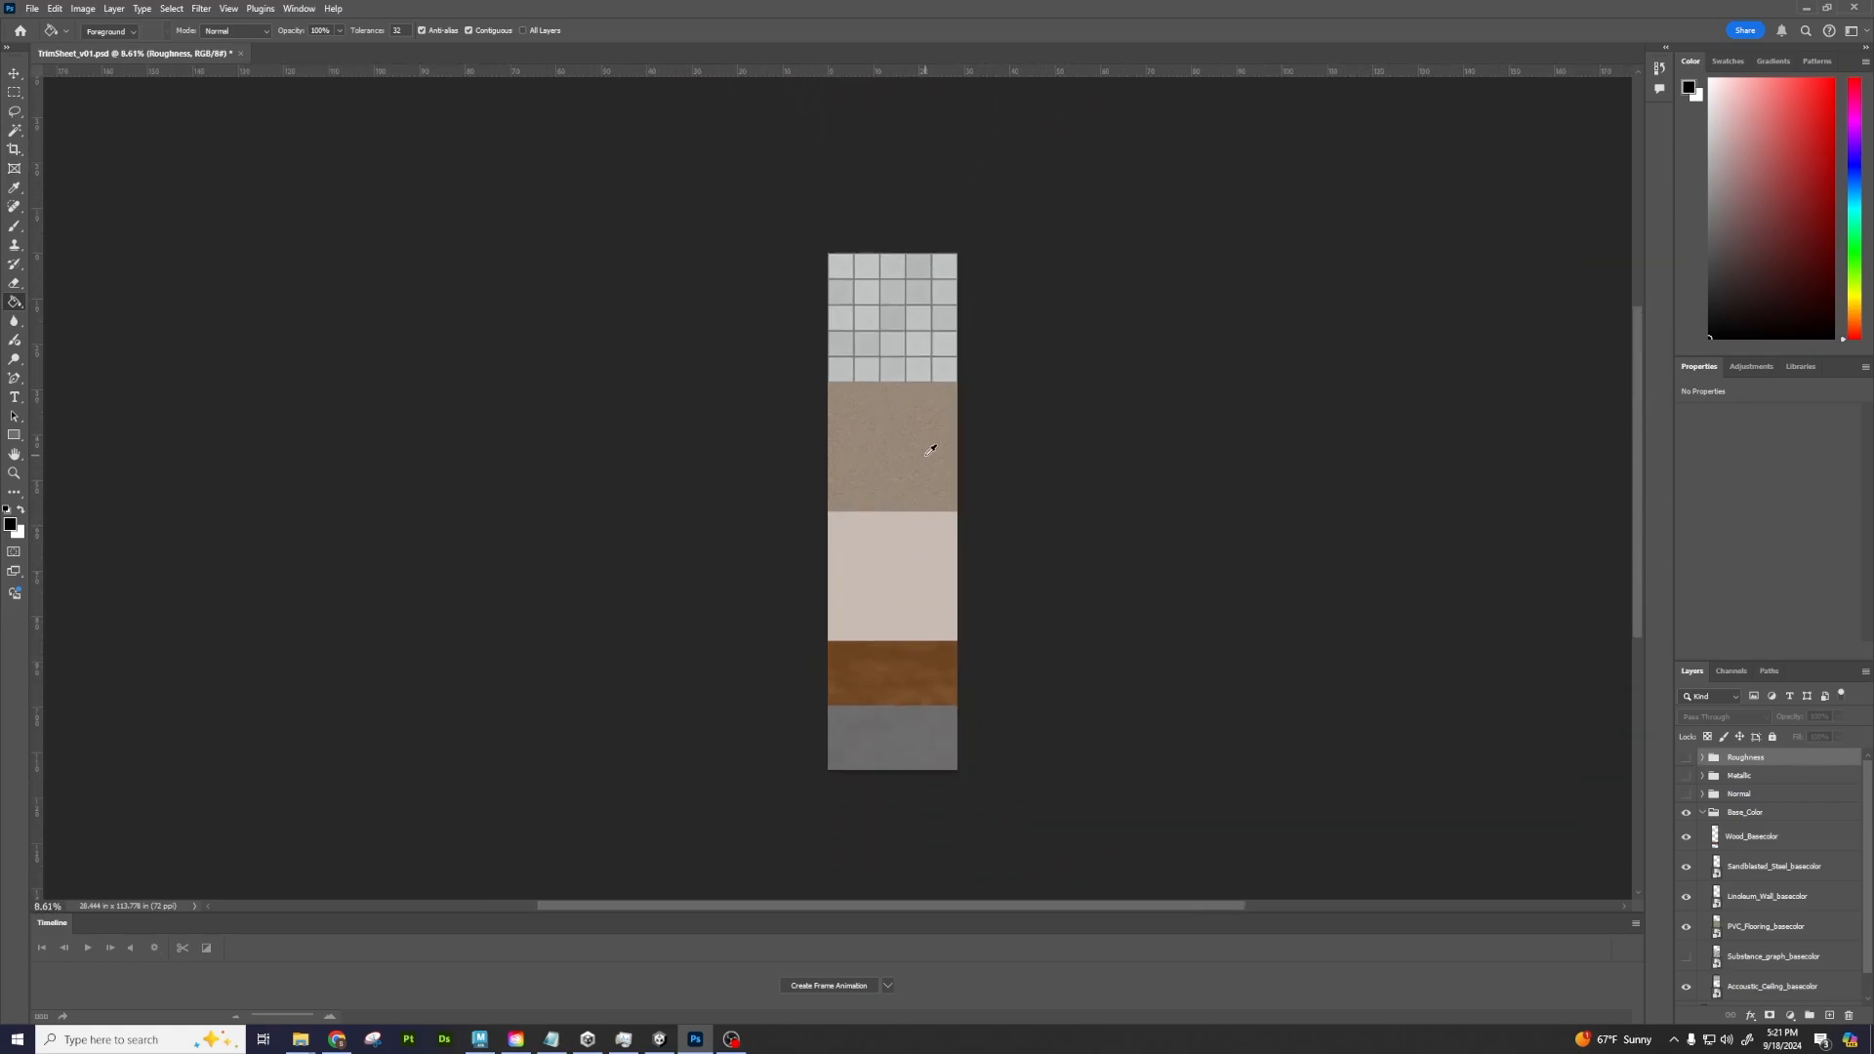
scroll(925, 449, "up", 7, "alt")
scroll(929, 443, "down", 1, "alt")
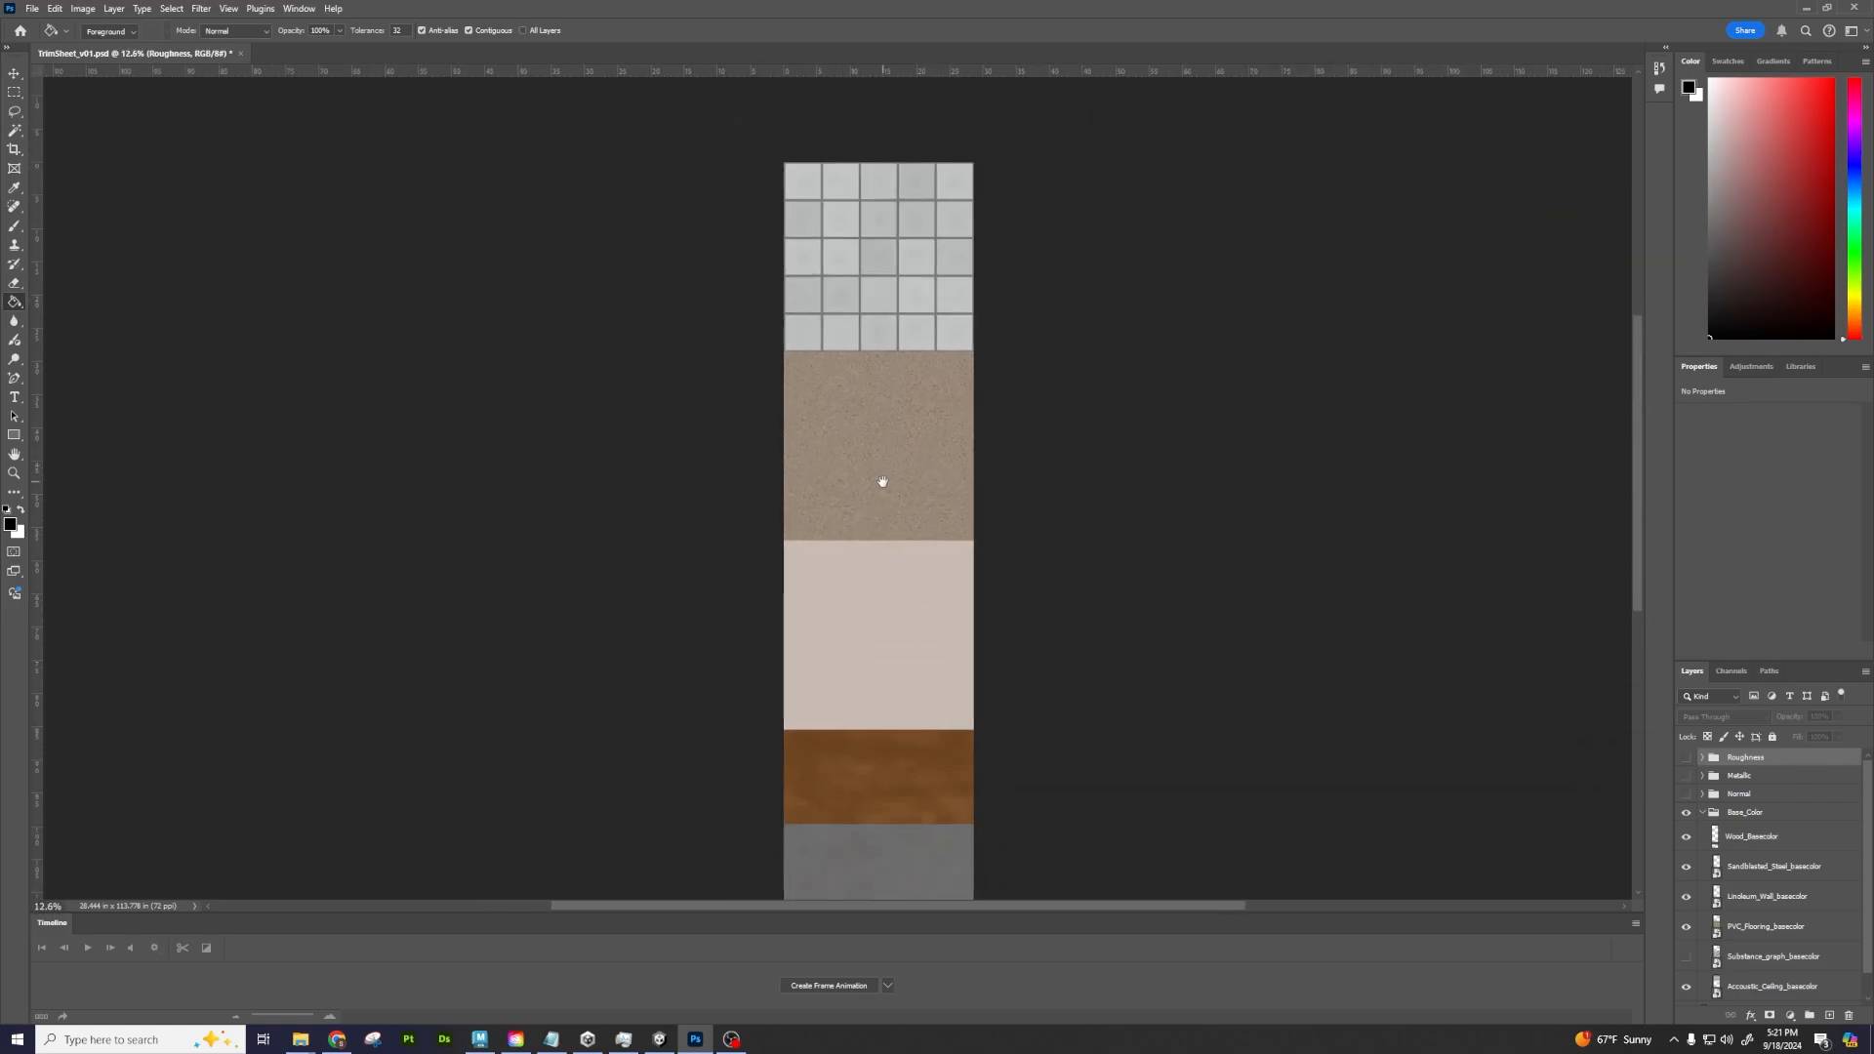
left_click_drag(883, 481, 901, 417)
Collapse the Base_Color layer group and make the Normal group visible over the trim sheet
left_click(1747, 812)
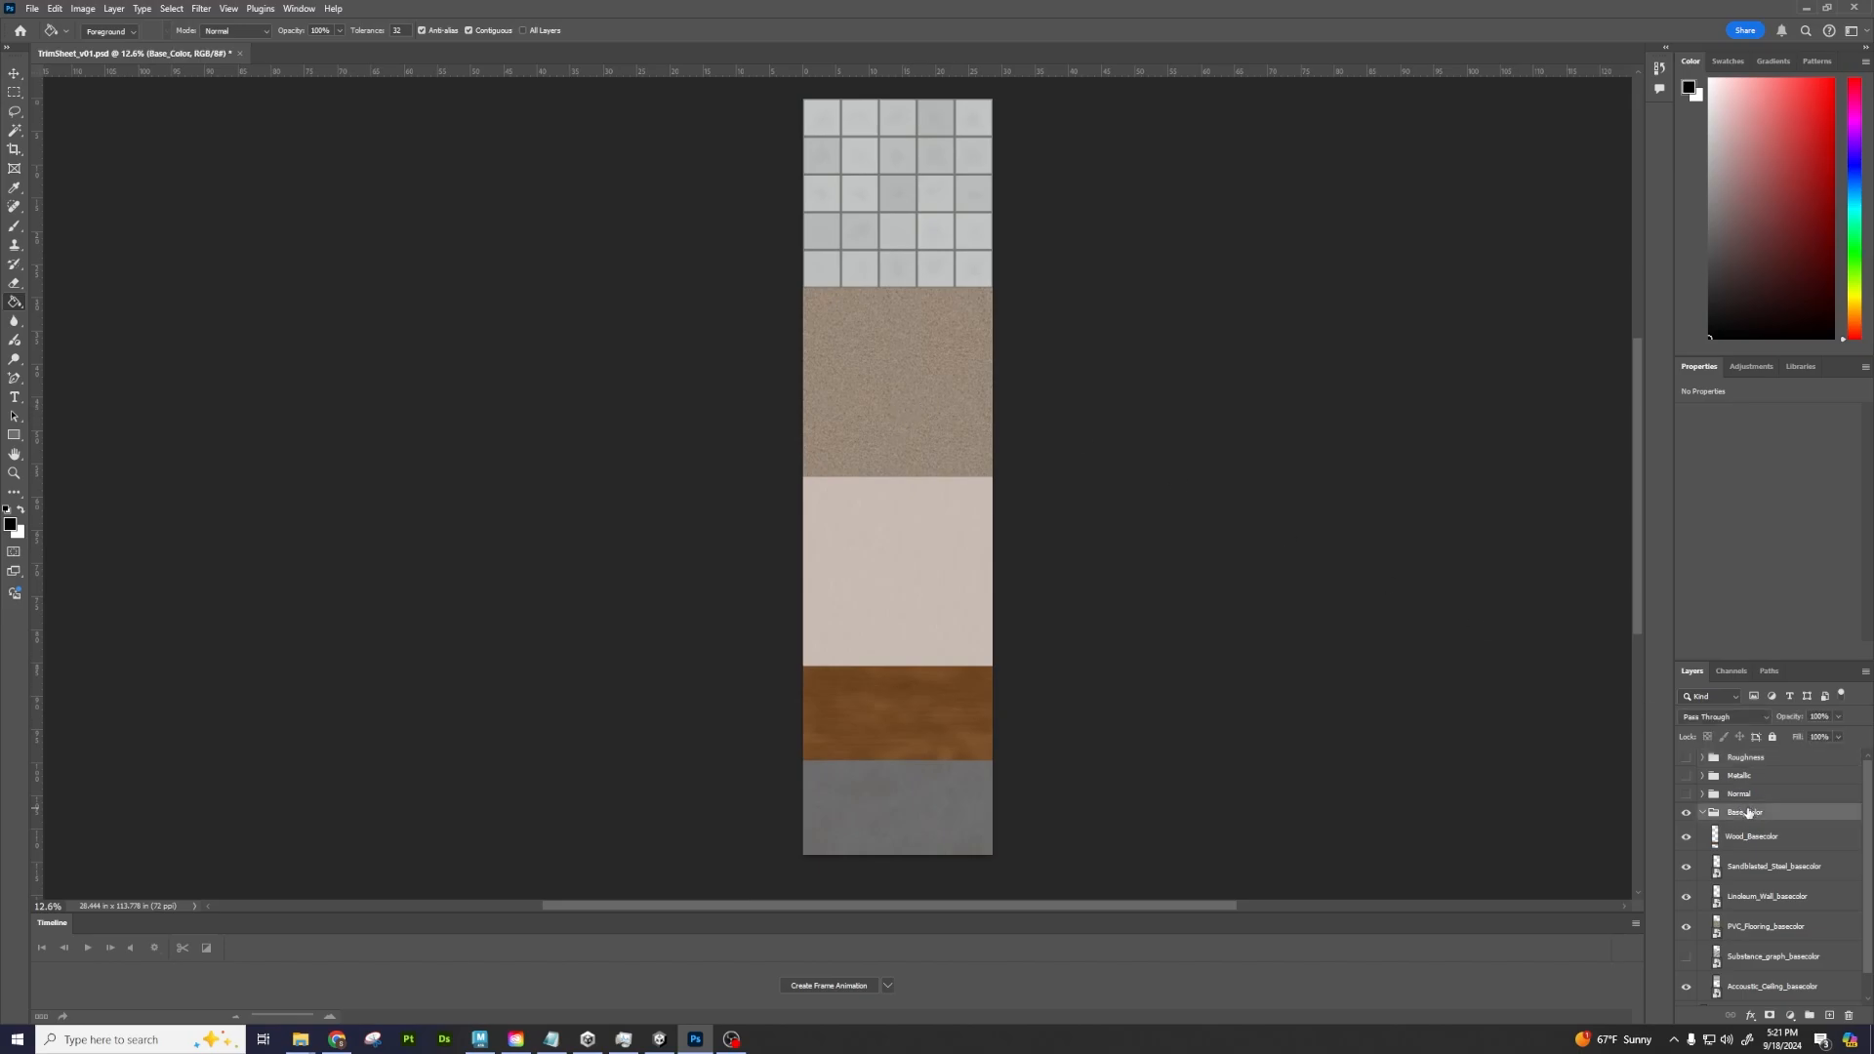
left_click(1704, 813)
left_click(1687, 794)
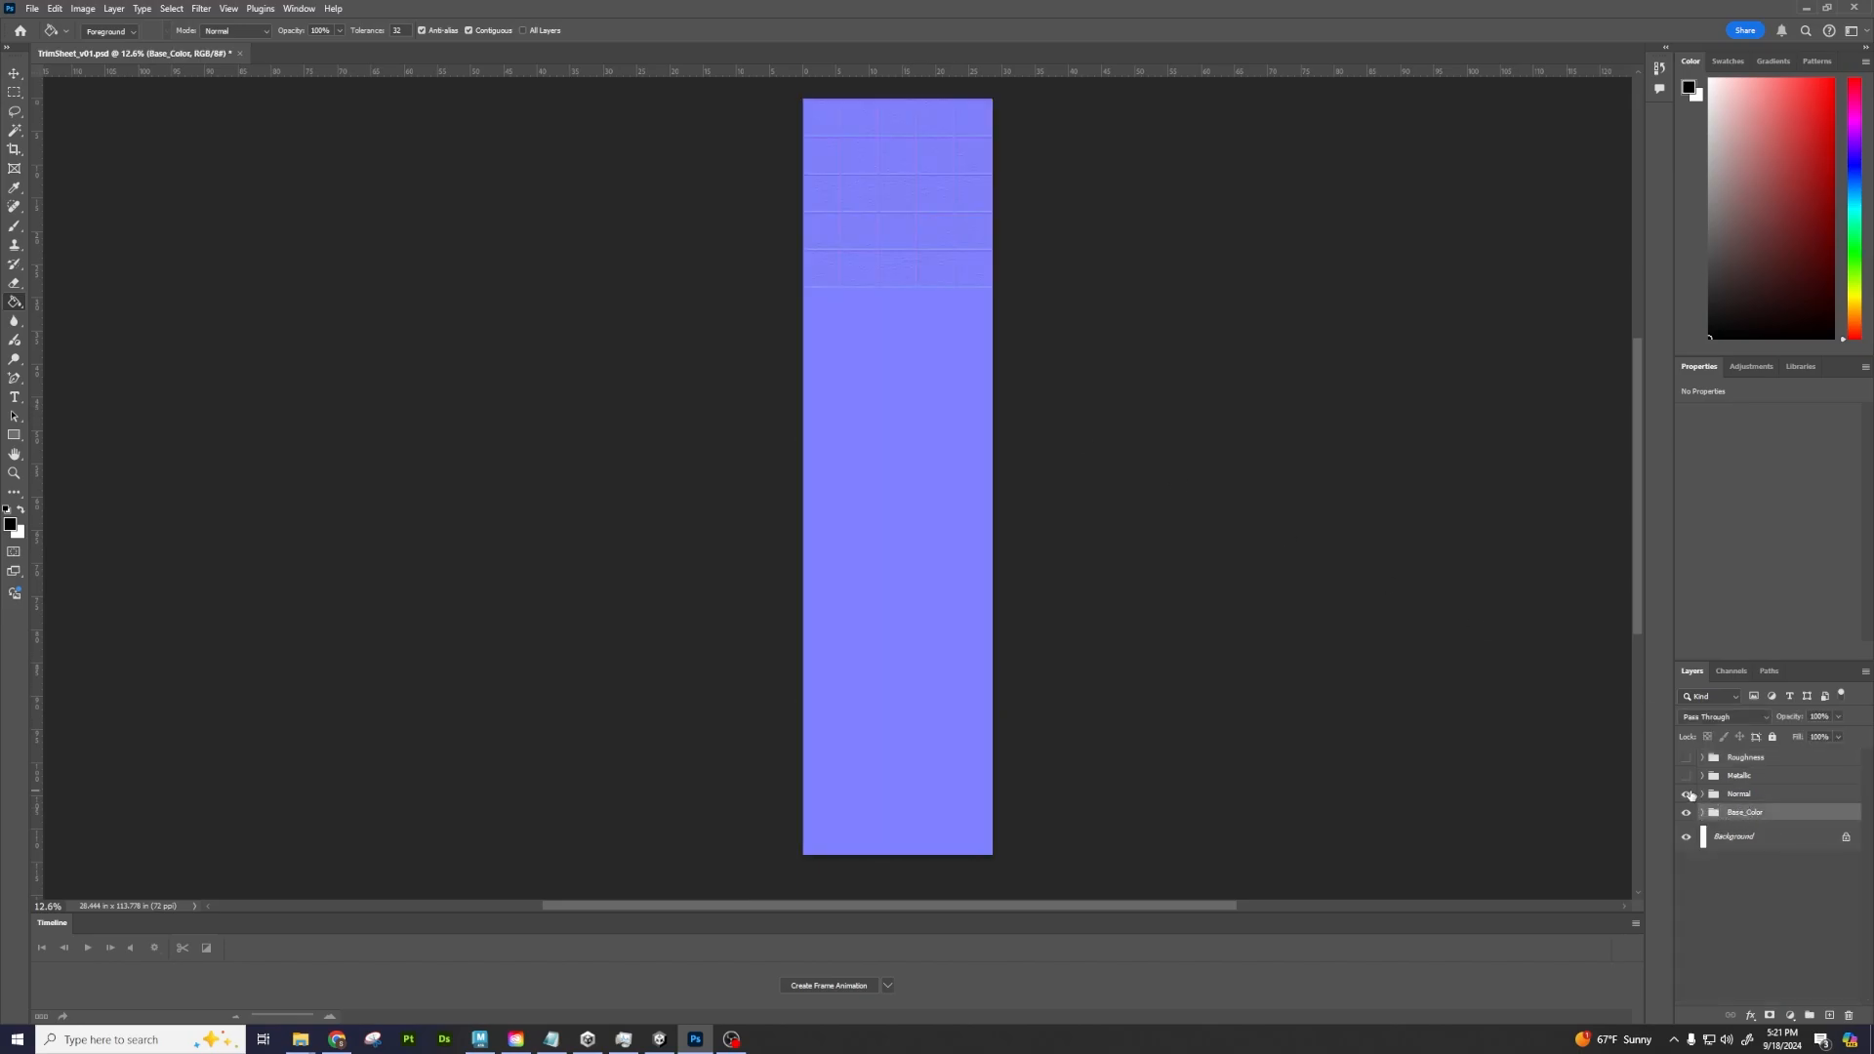
scroll(937, 342, "down", 1, "alt")
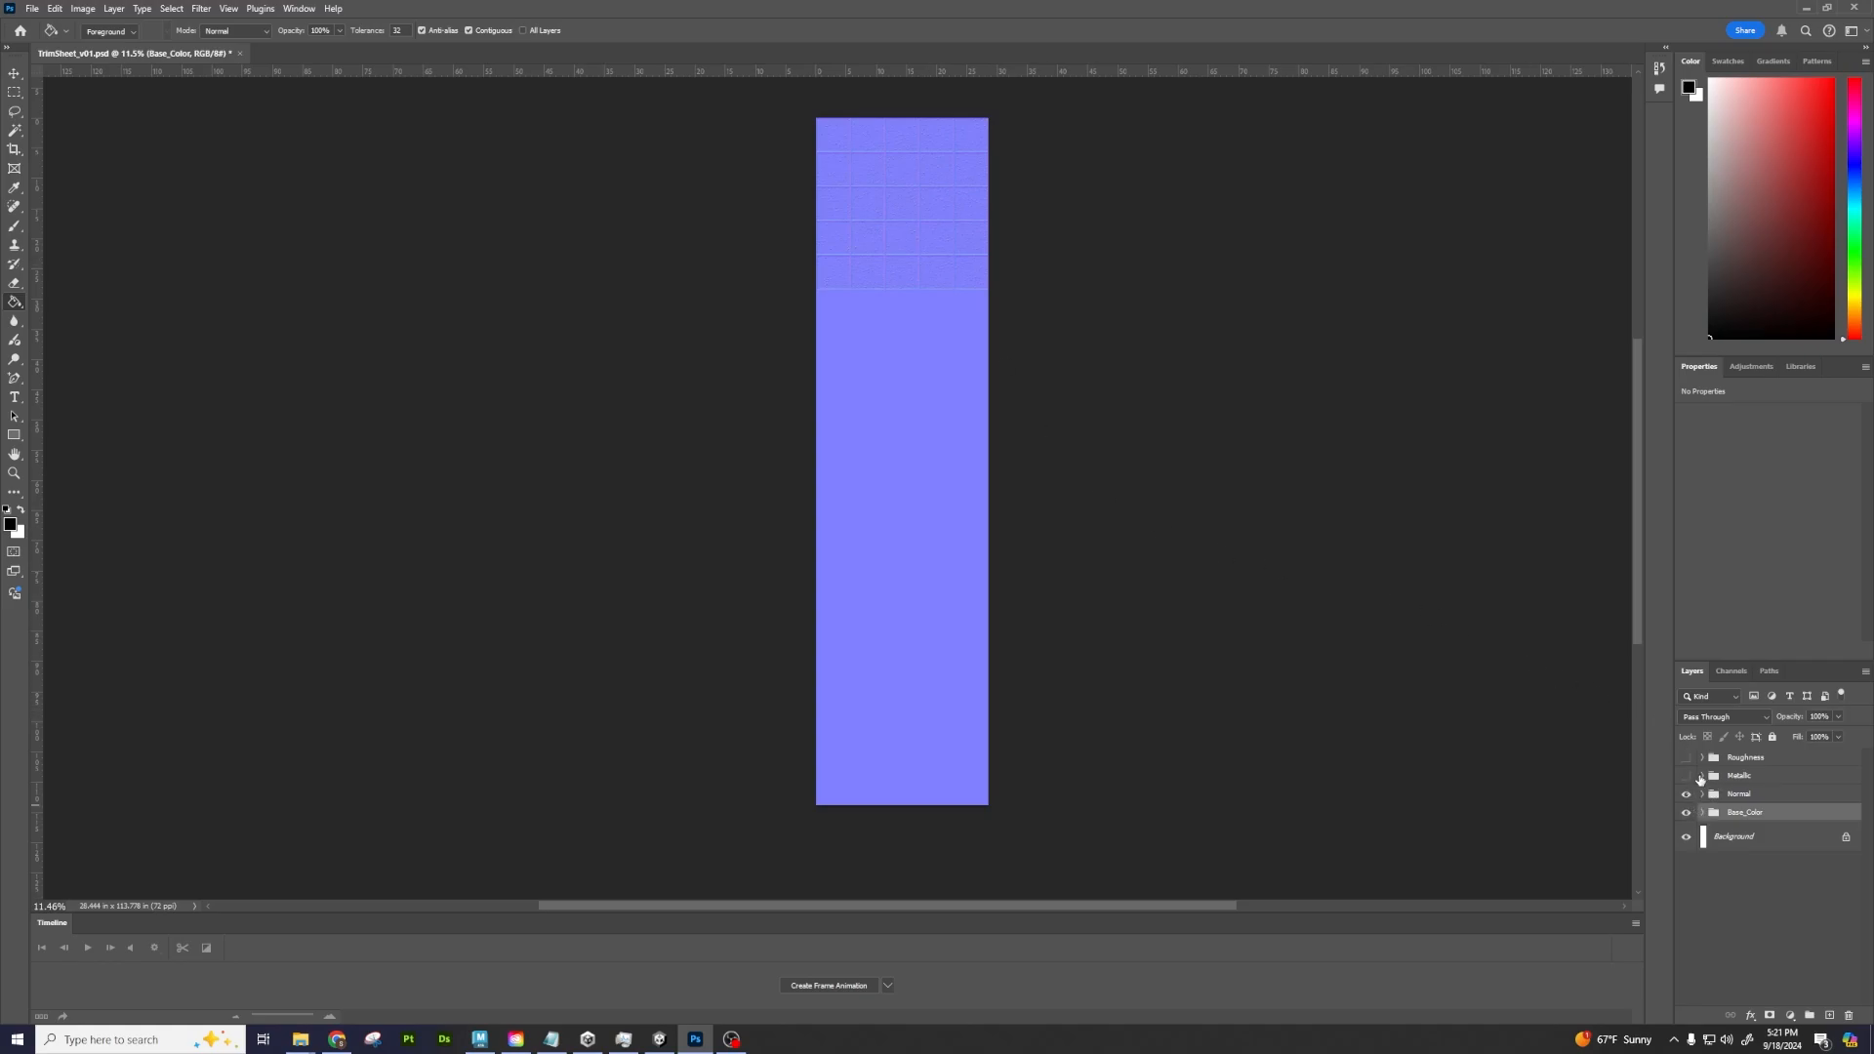
Toggle the Metallic group on and off, and make the Roughness group visible to inspect its floor and wall sections
left_click(1687, 776)
left_click(1687, 776)
left_click(1687, 758)
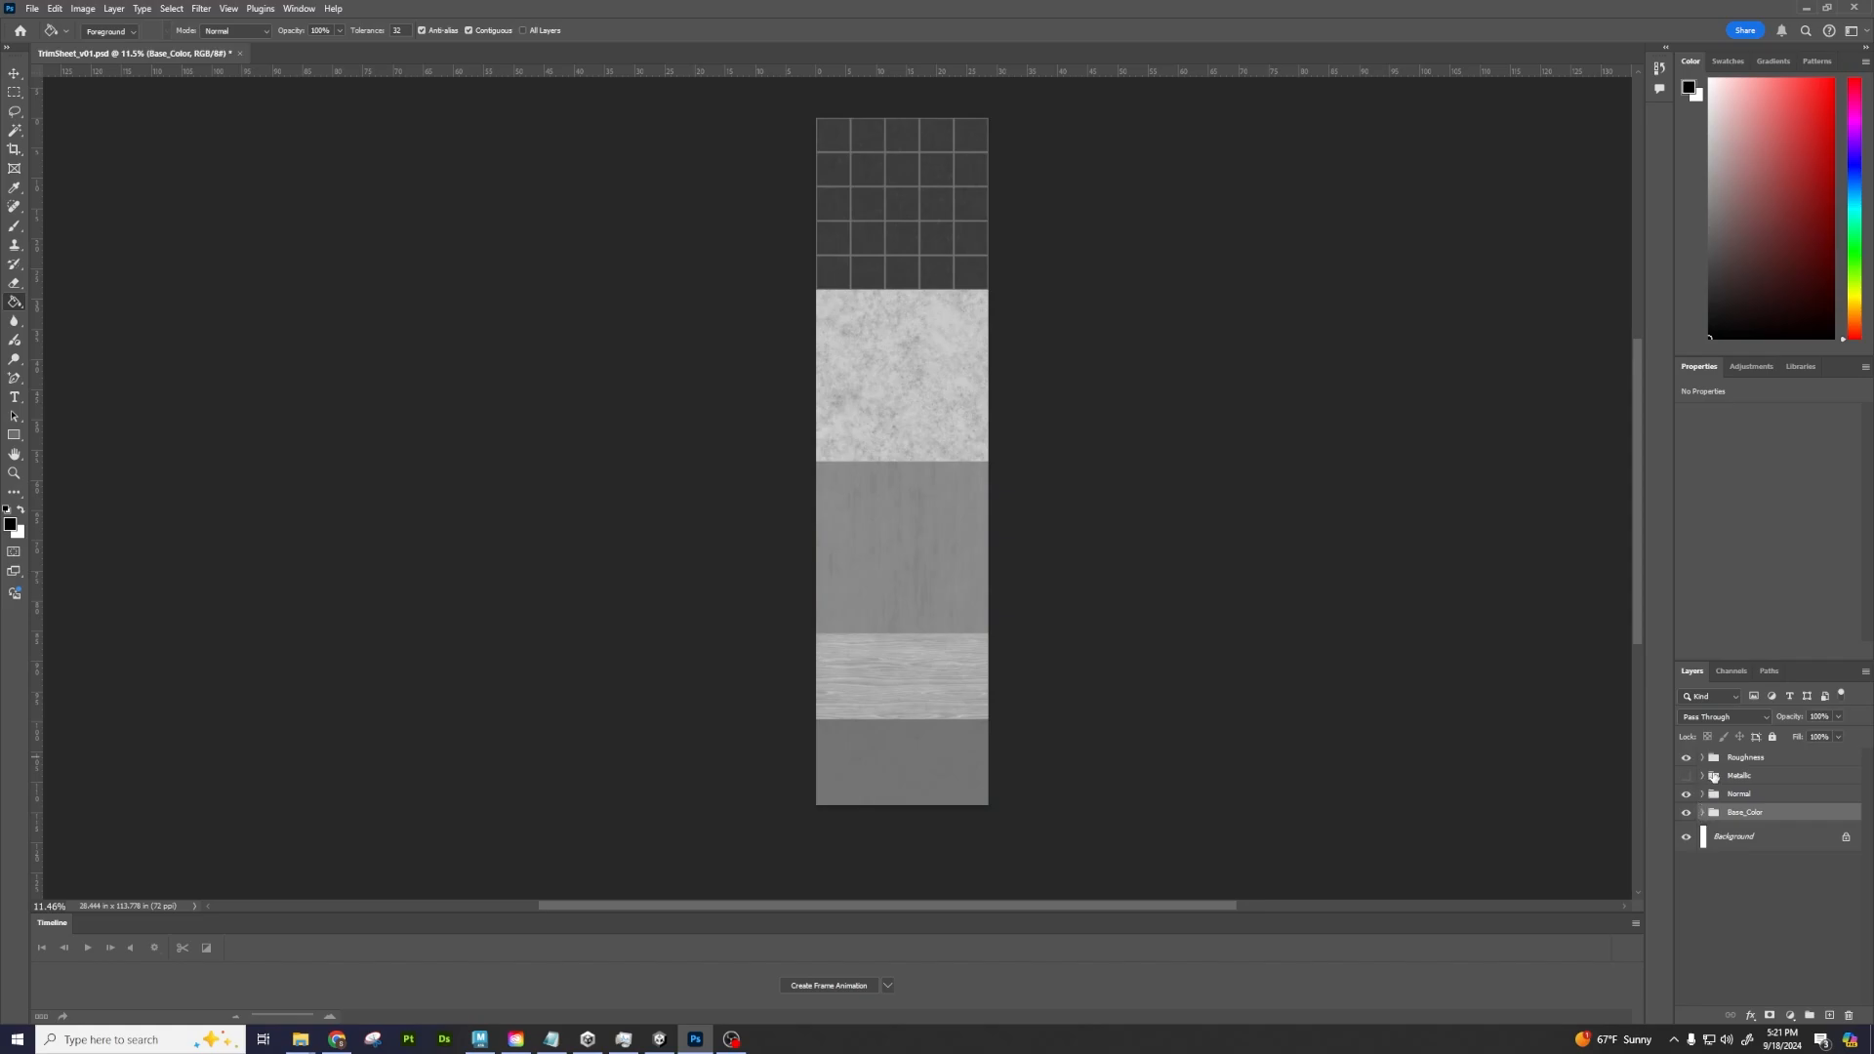
left_click(1700, 759)
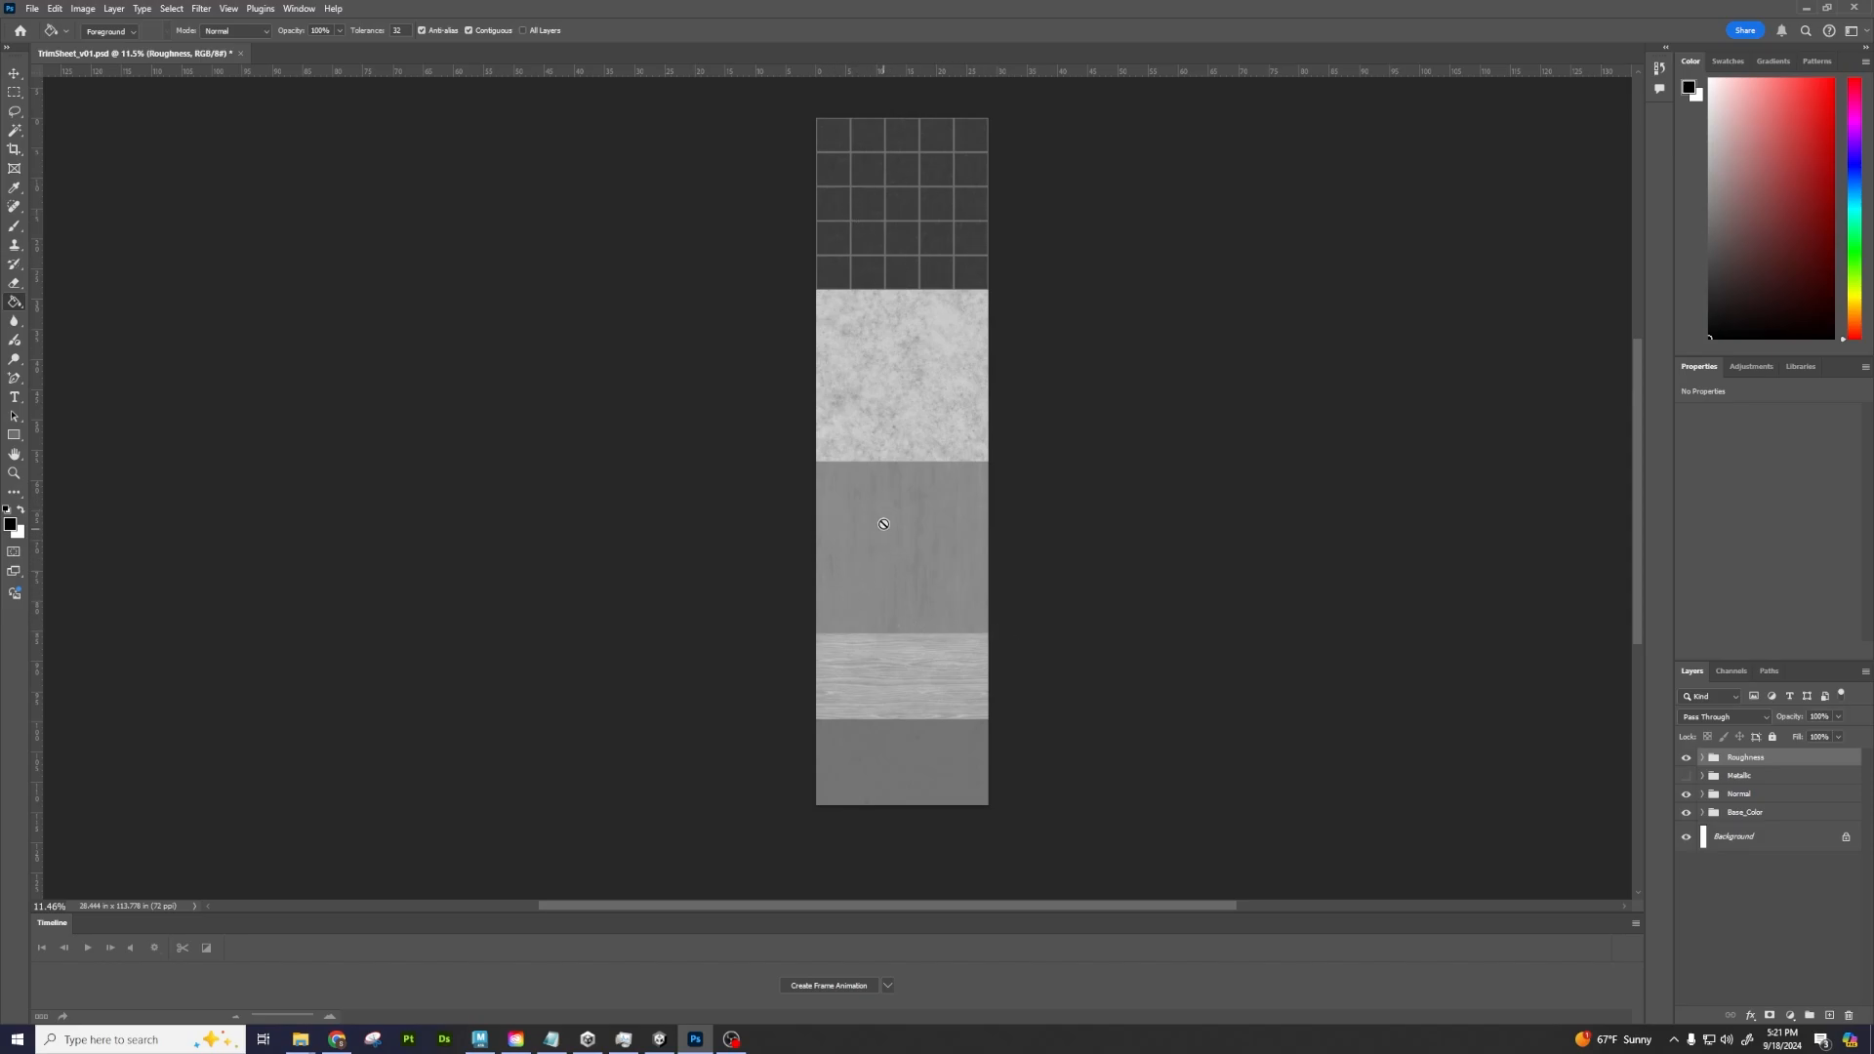
scroll(899, 456, "up", 2, "alt")
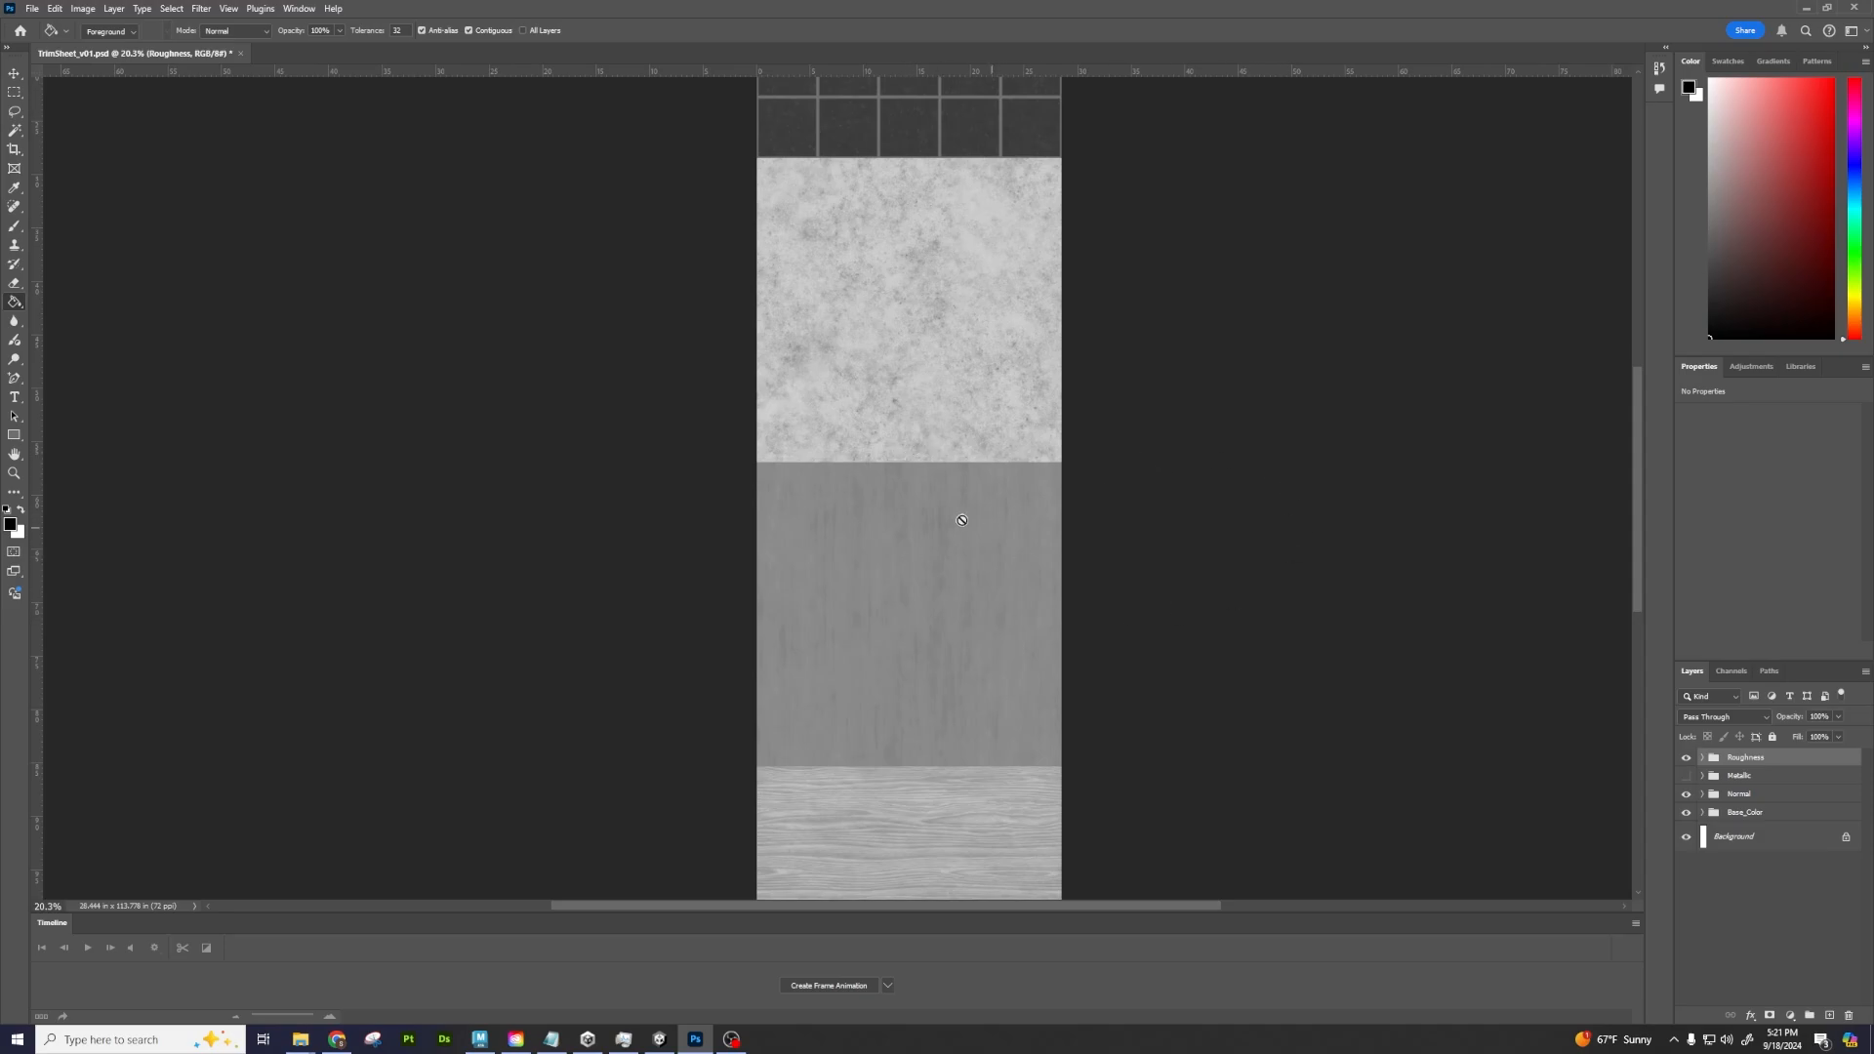
scroll(890, 517, "up", 4, "alt")
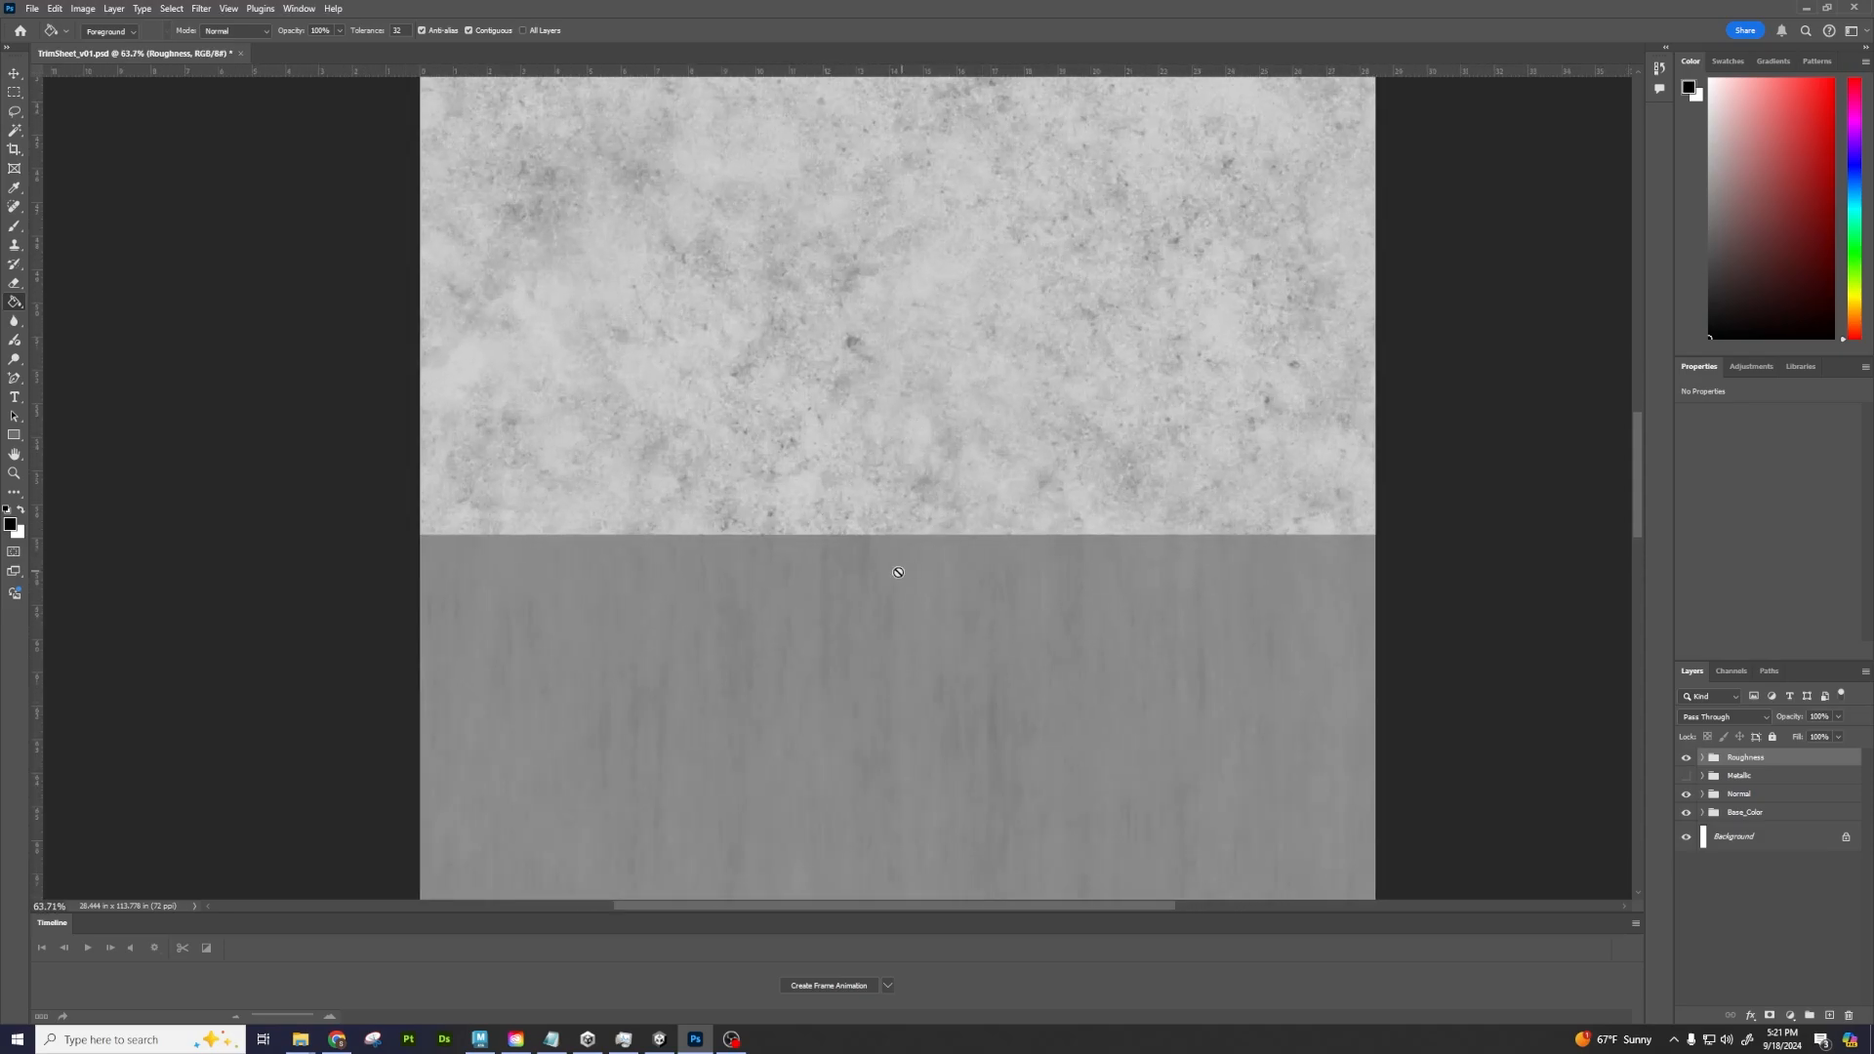
scroll(837, 512, "down", 6, "alt")
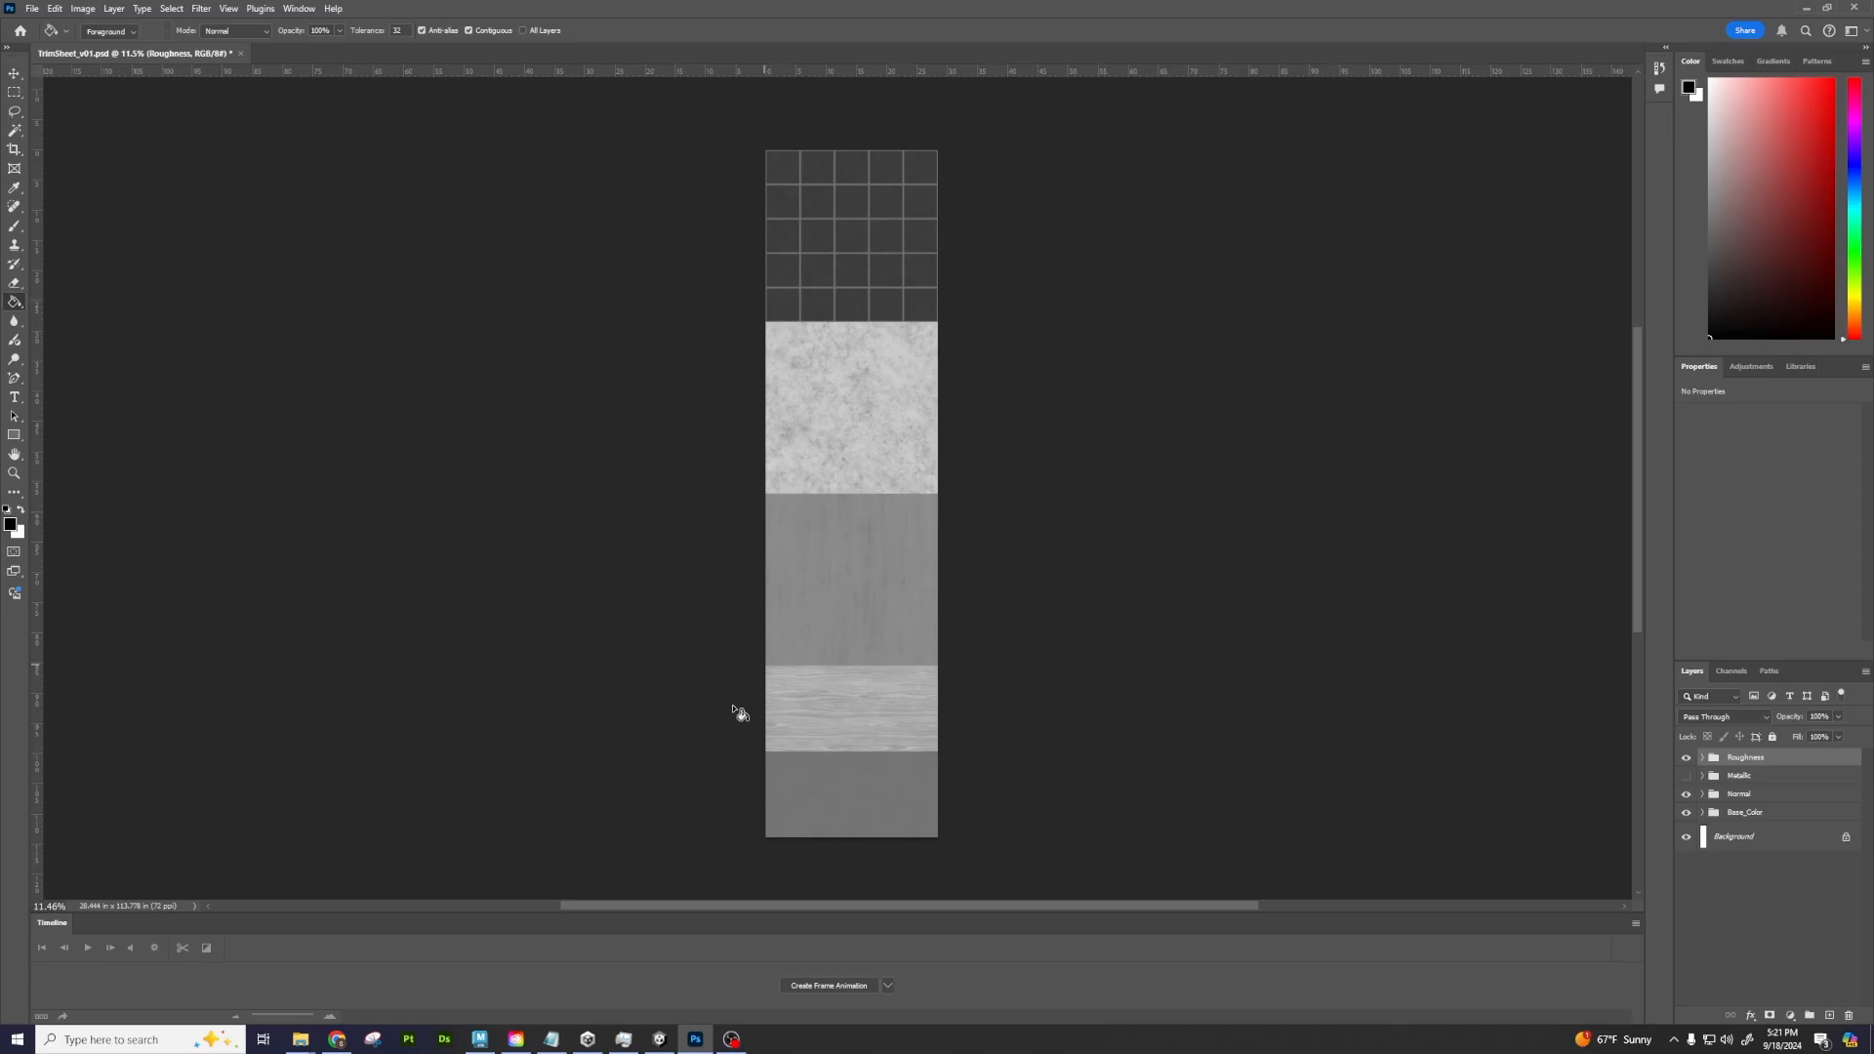
Switch to Unity, select the SM_Environment_Tutorial room mesh, and expand its lambert3 material to view the smoothness settings
left_click(660, 1038)
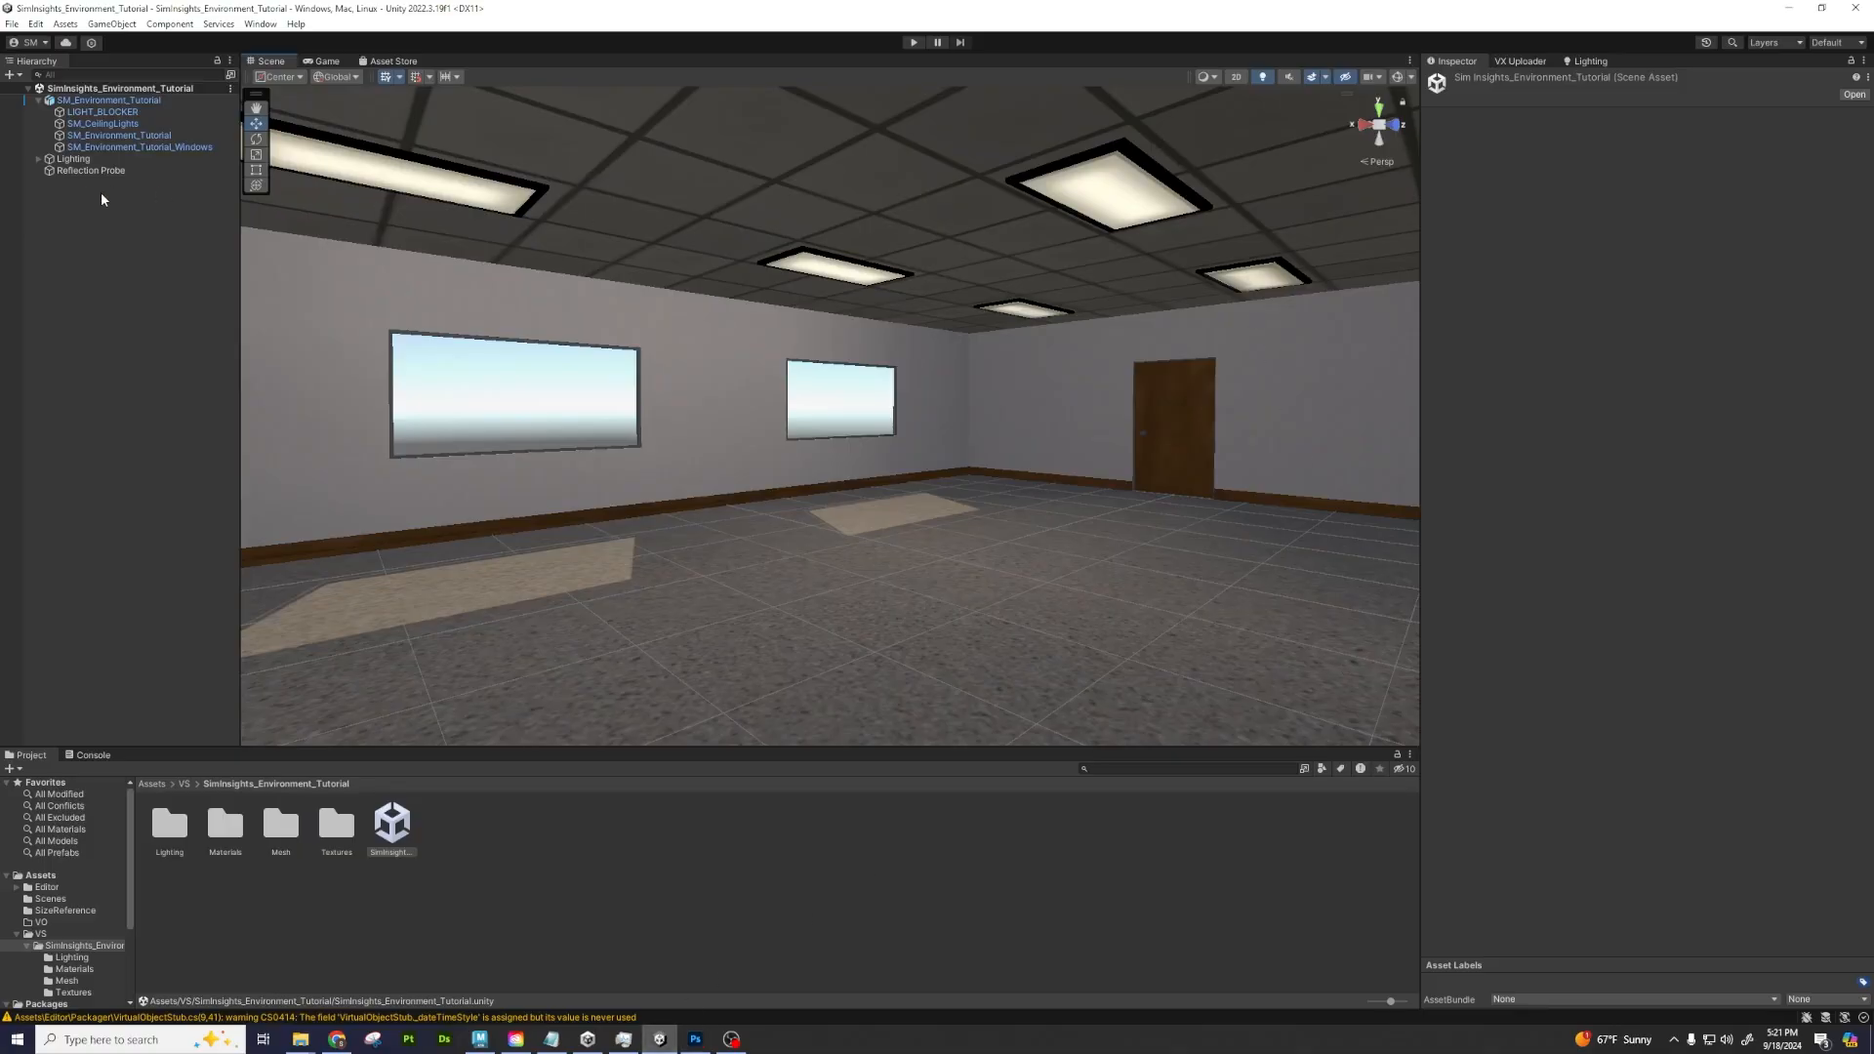
left_click(735, 562)
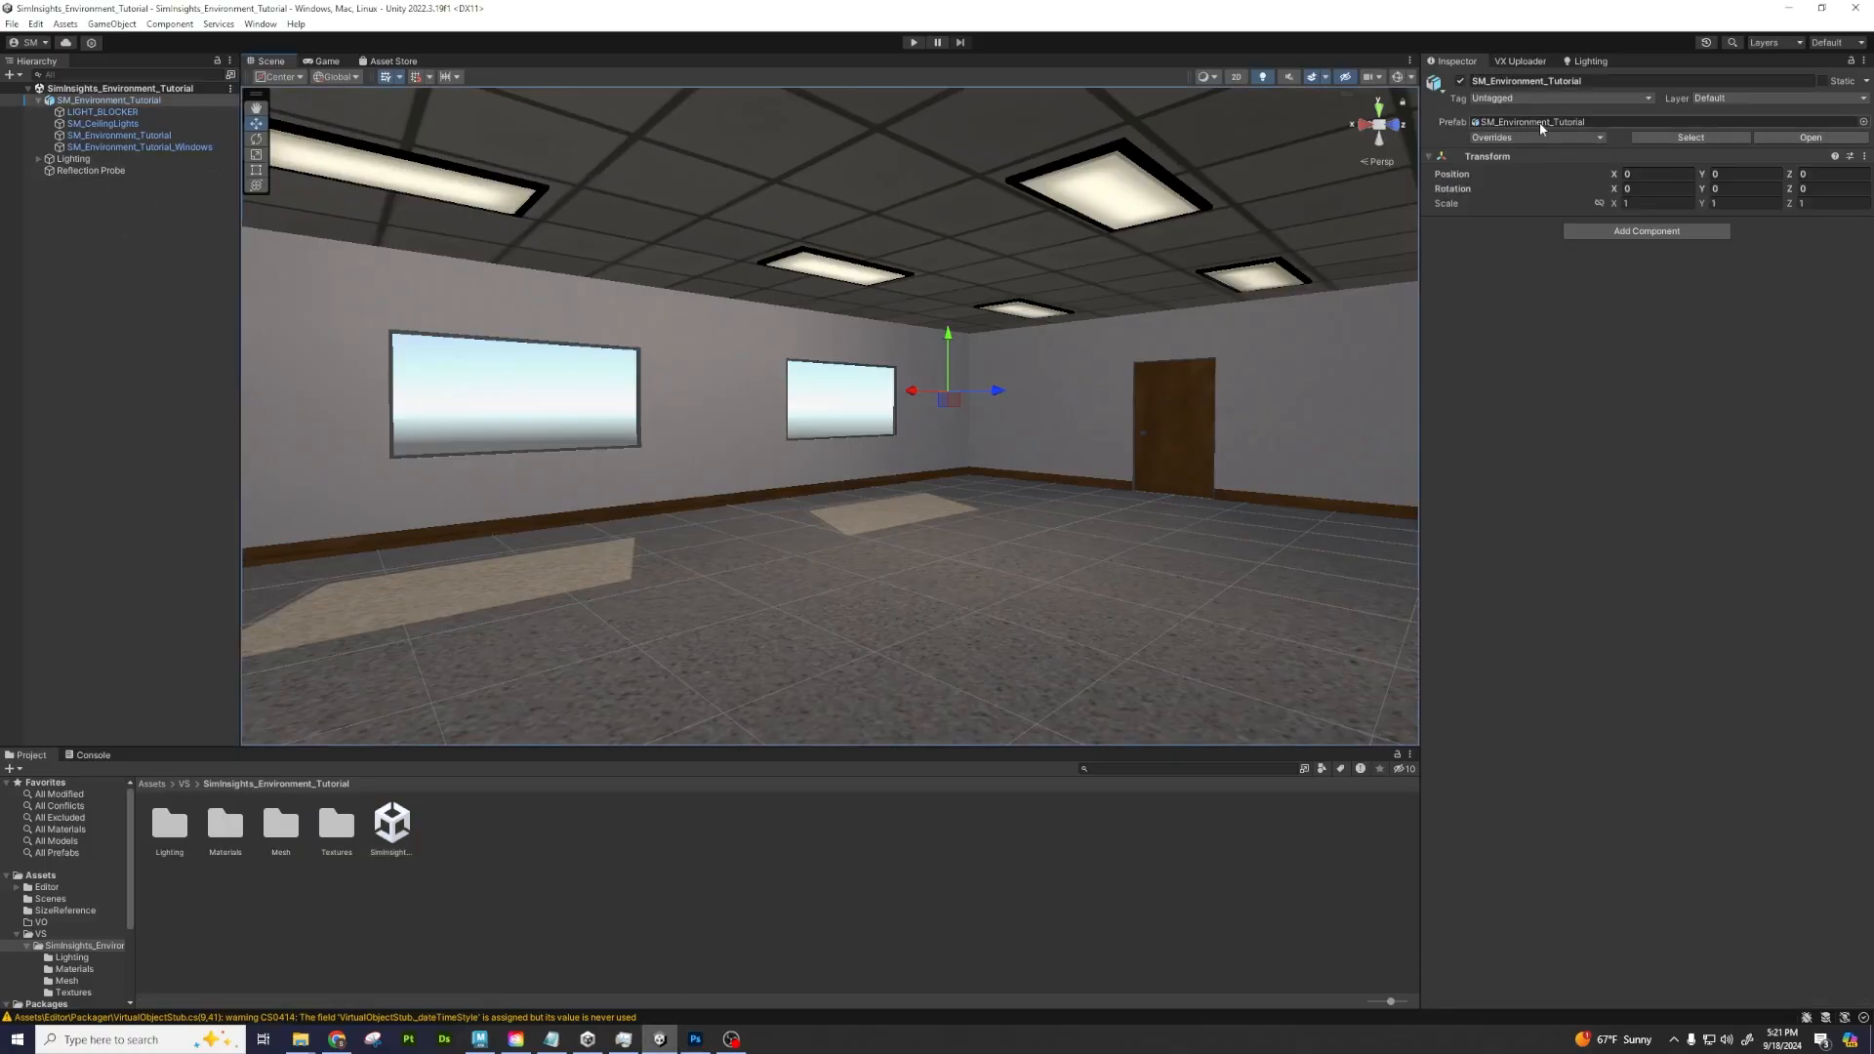
left_click(1152, 436)
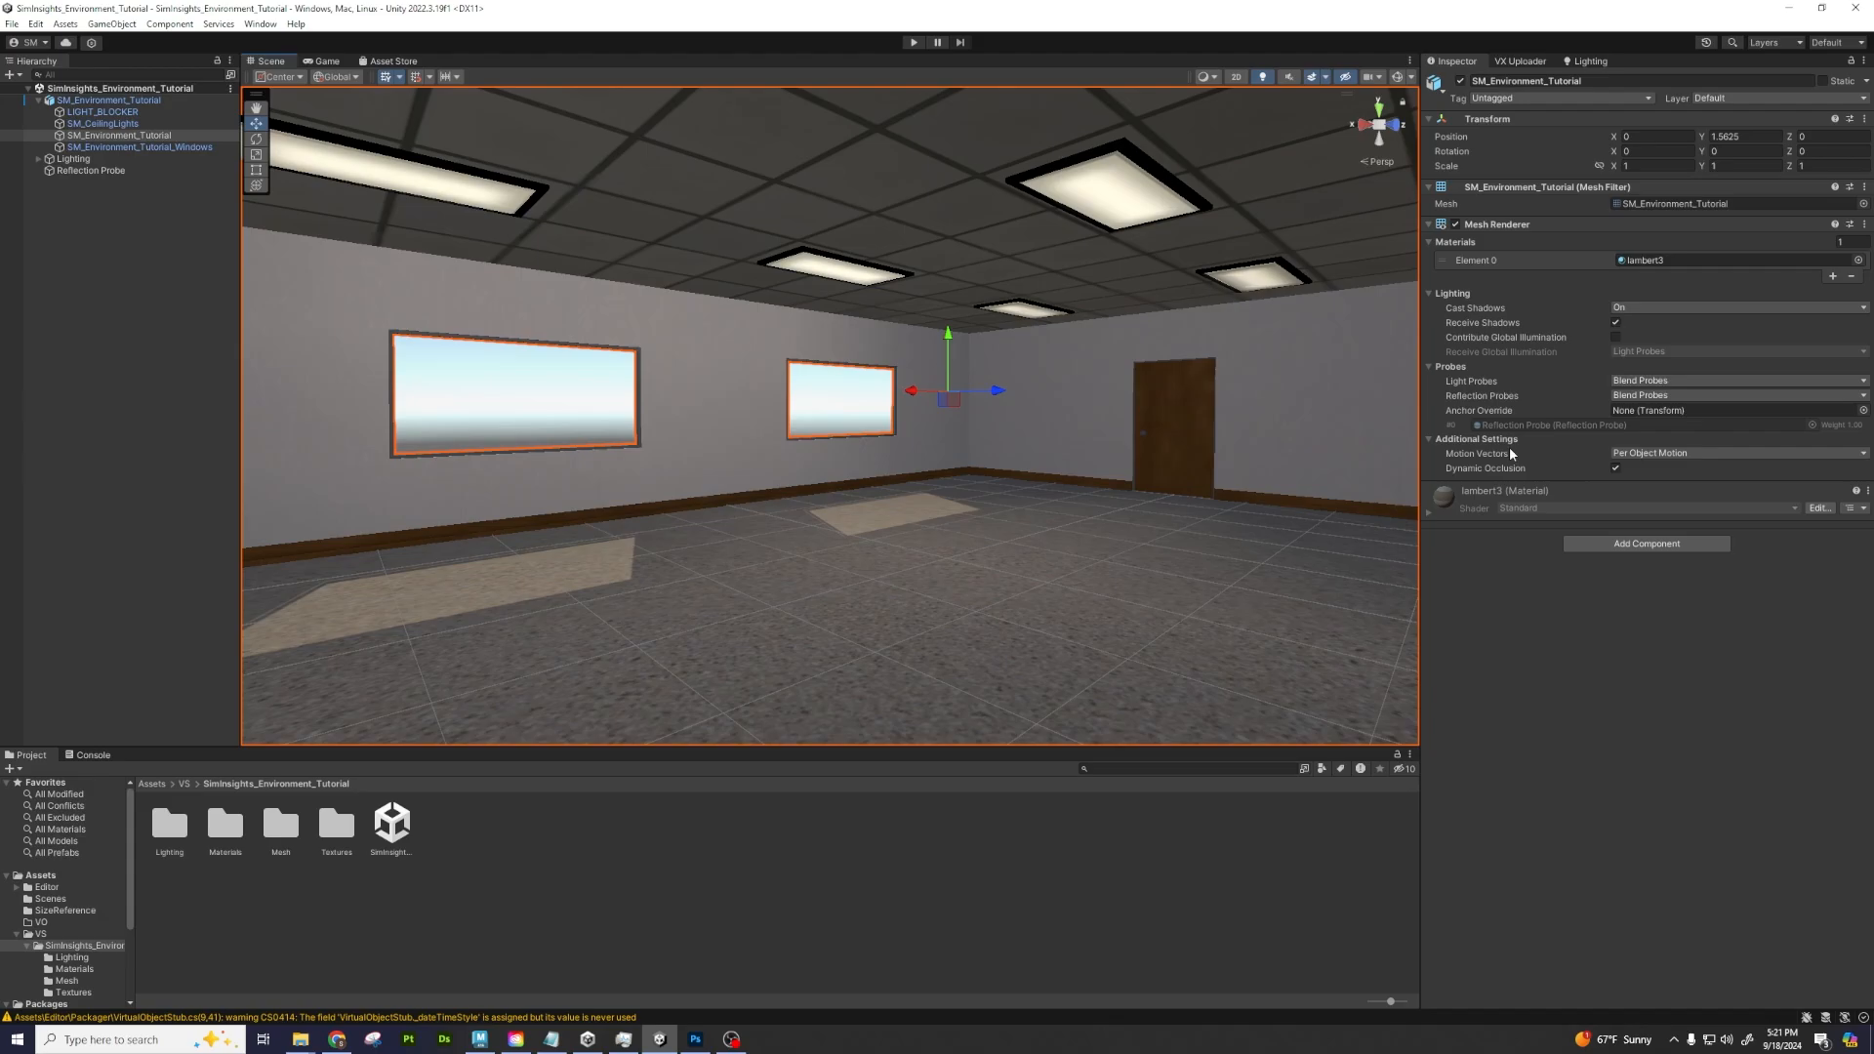
left_click(1434, 507)
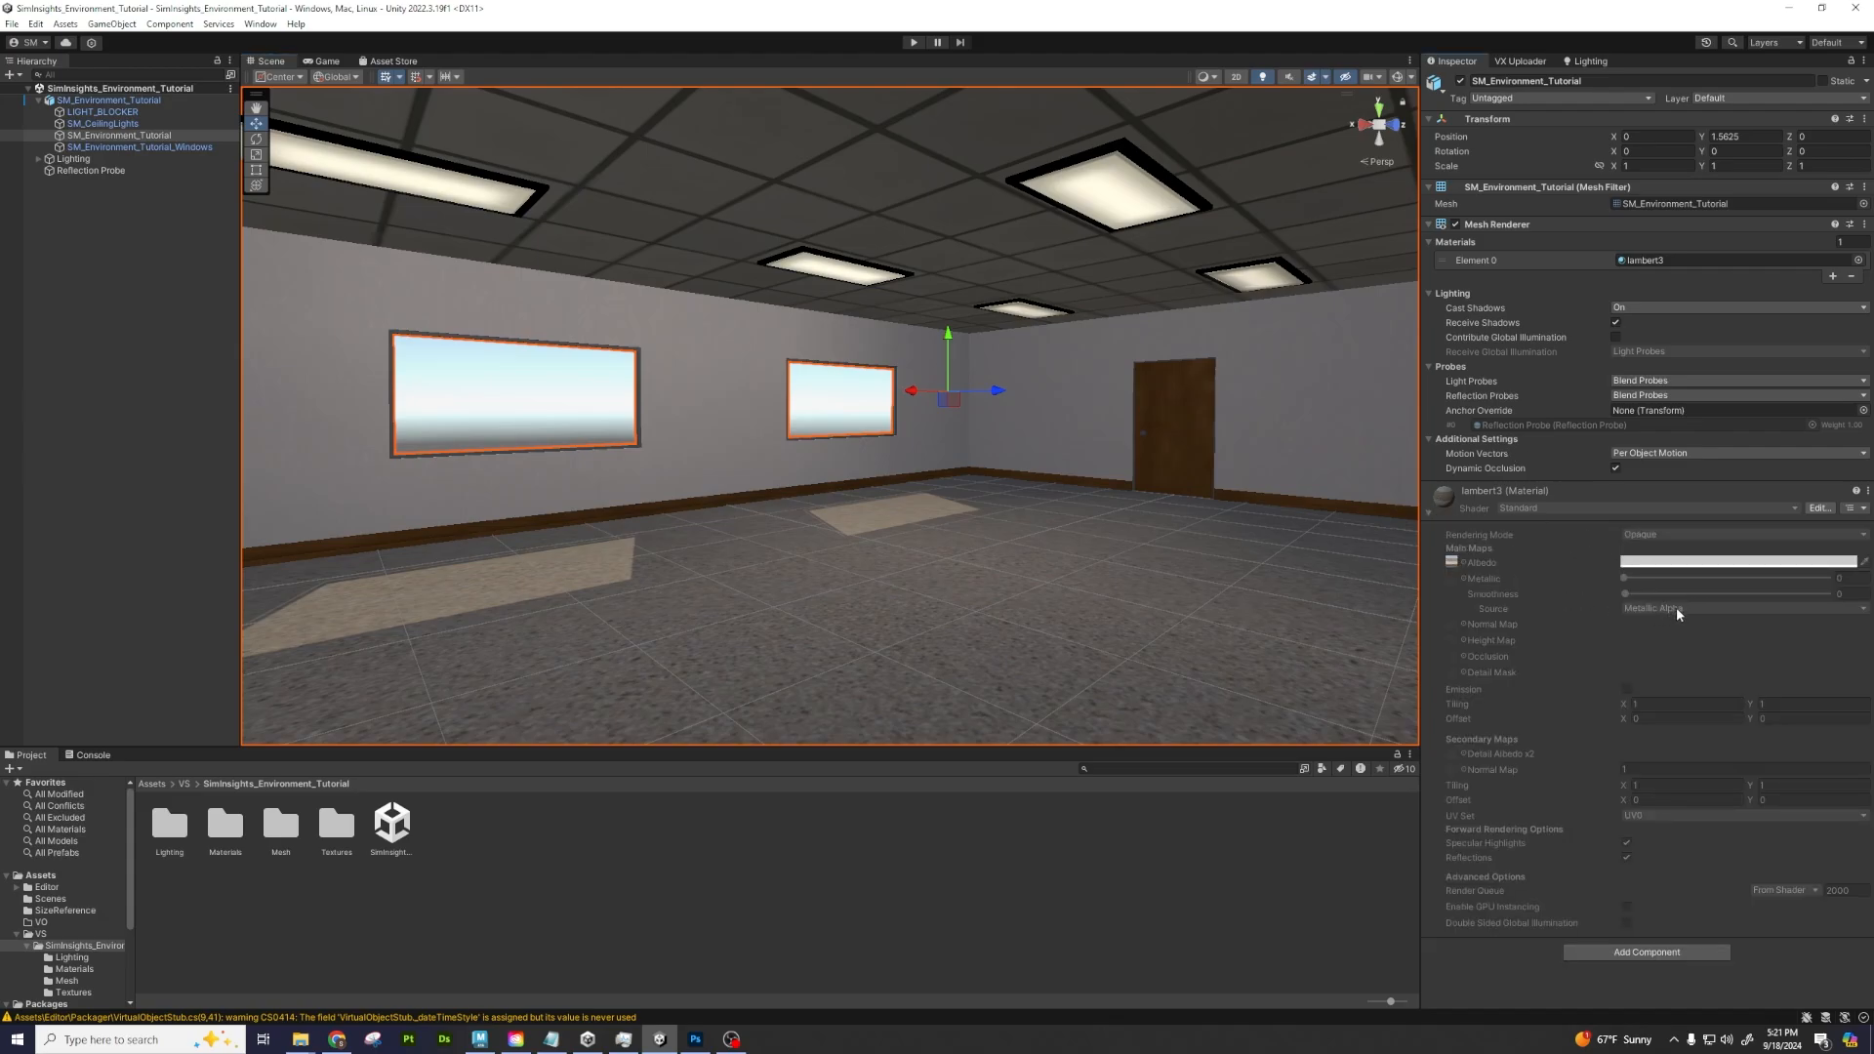
Return to Photoshop, view the trim sheet's Alpha 1 channel on its own, and go back to the layer list
left_click(1799, 12)
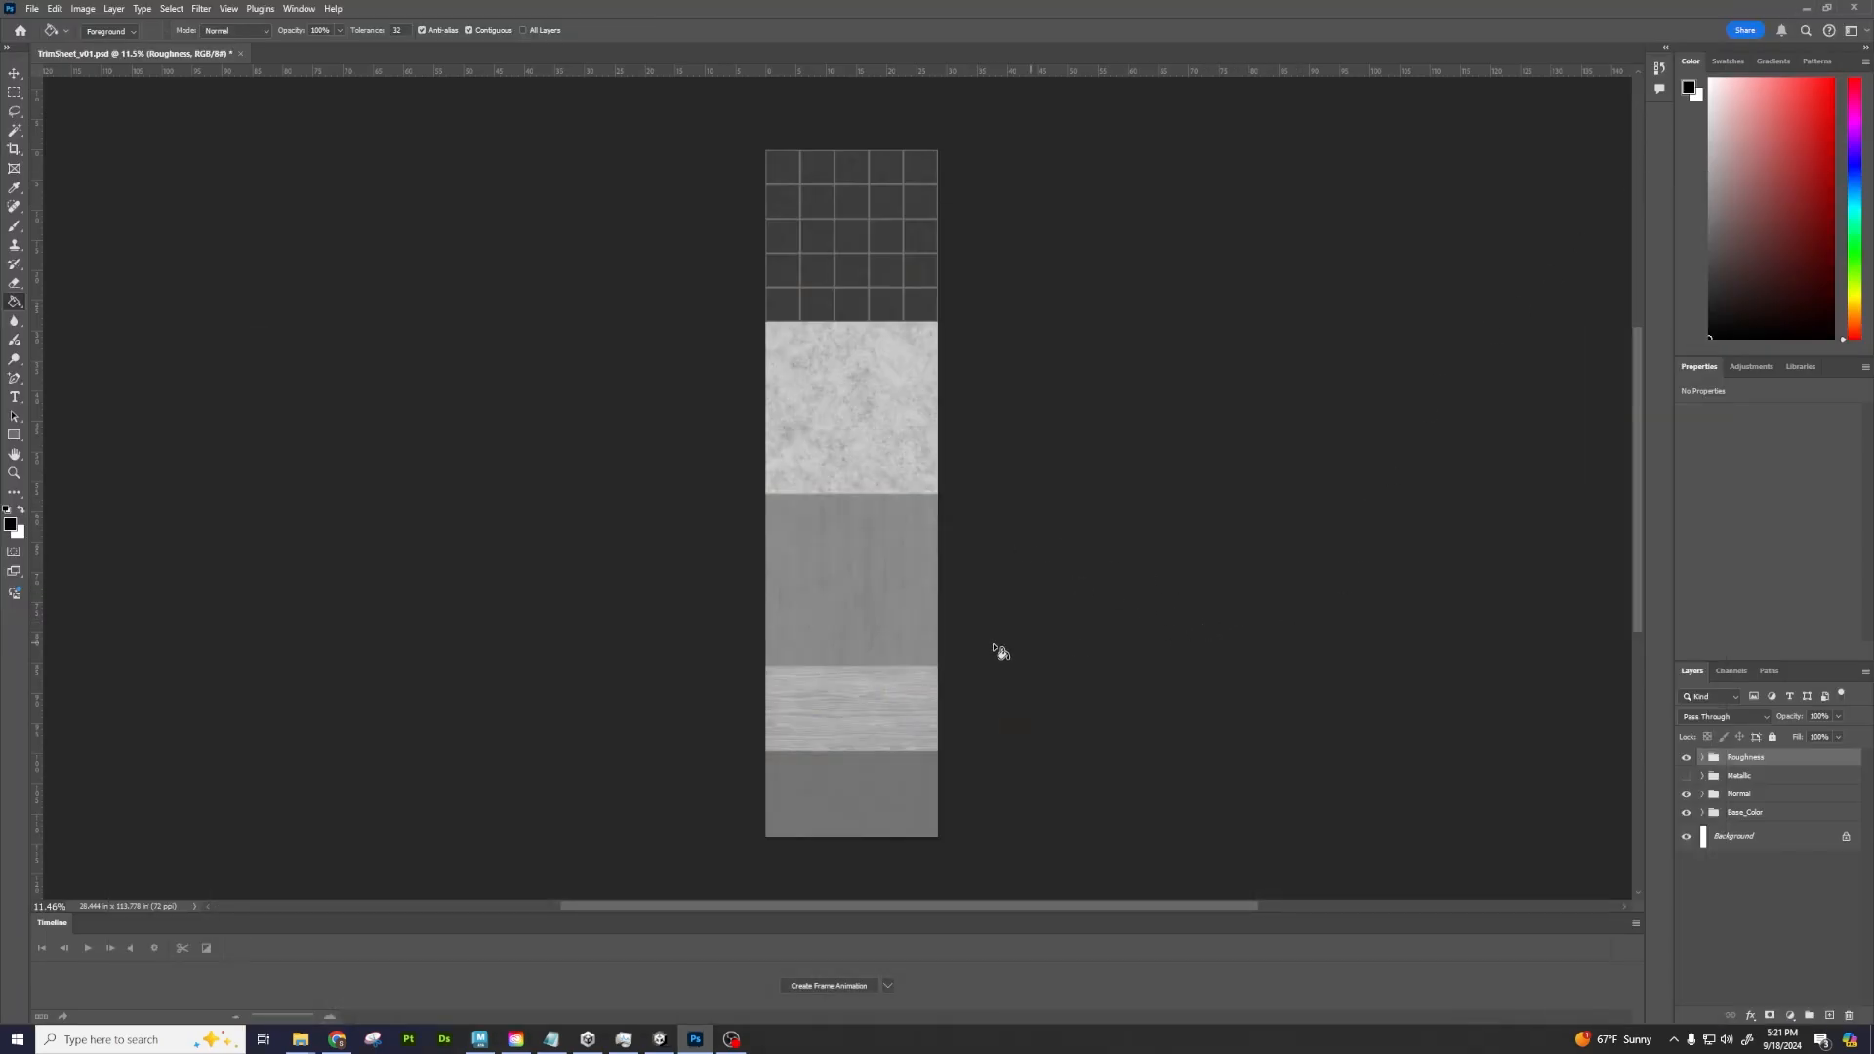
scroll(991, 562, "up", 1, "alt")
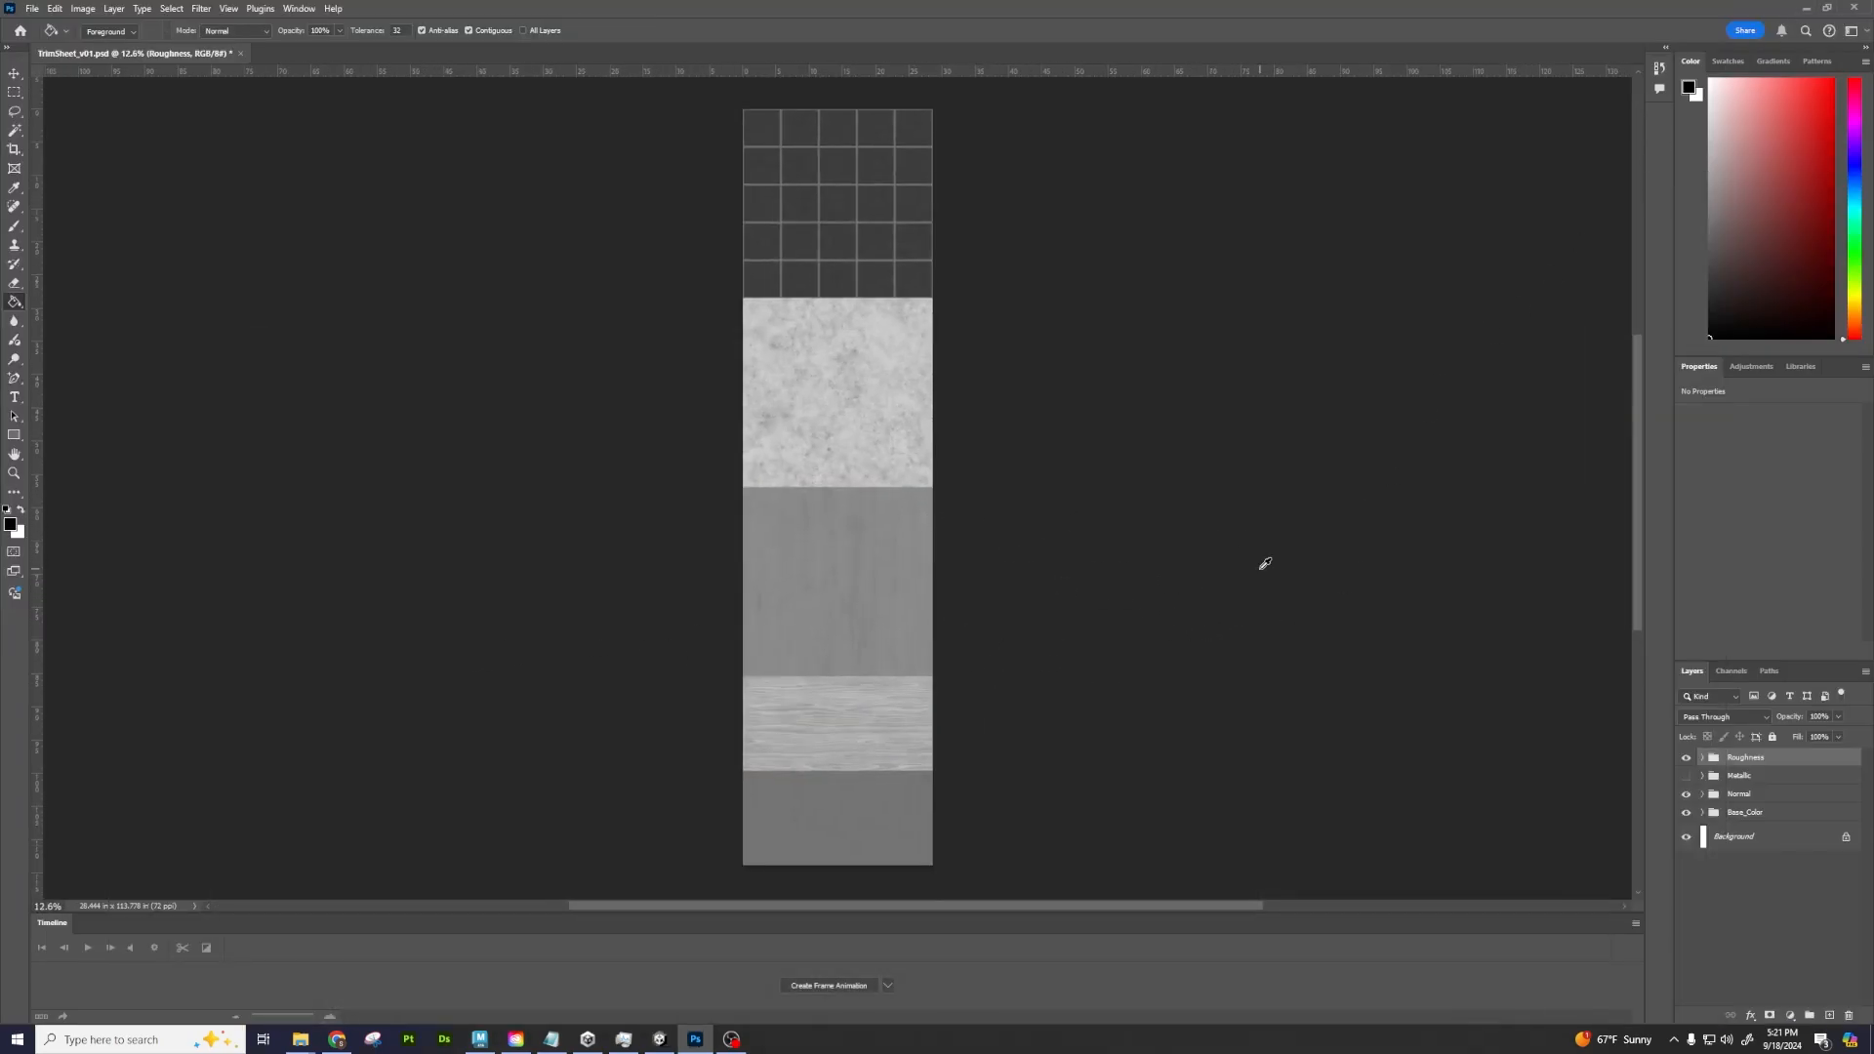
key("ctrl+0")
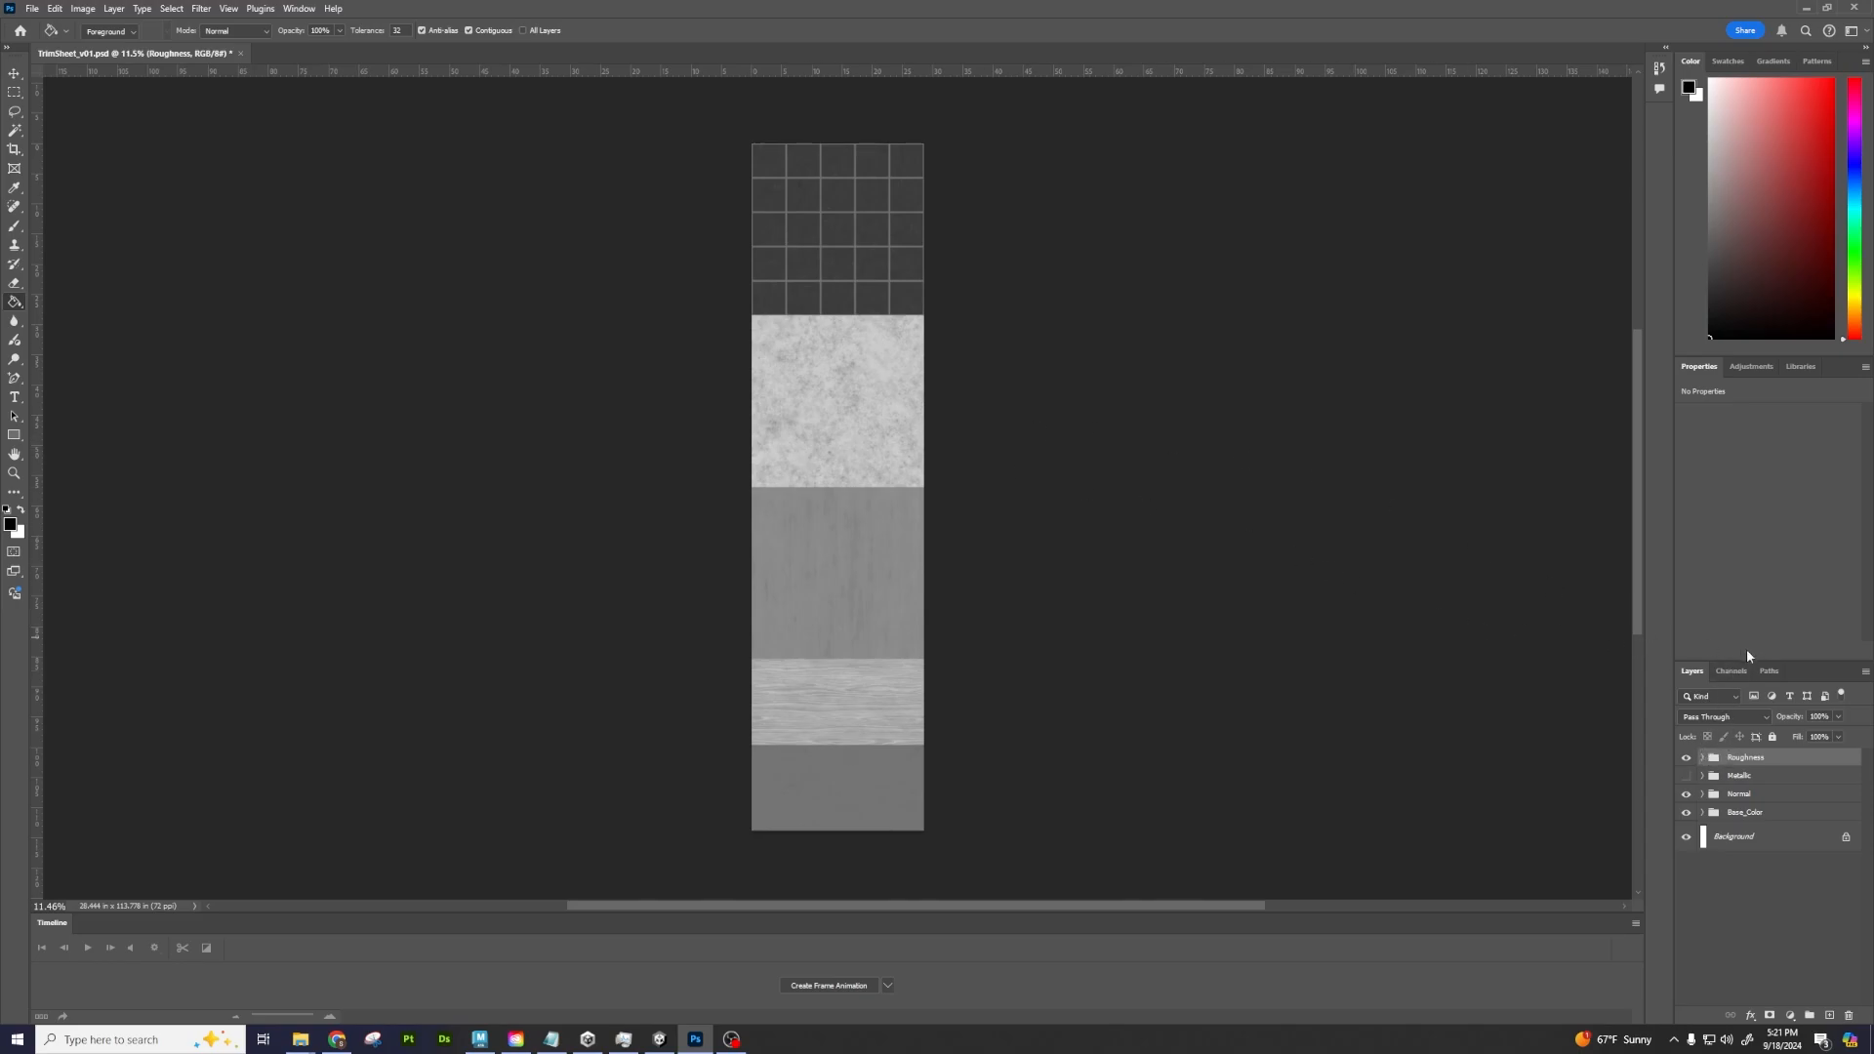
left_click(1730, 671)
left_click(1723, 807)
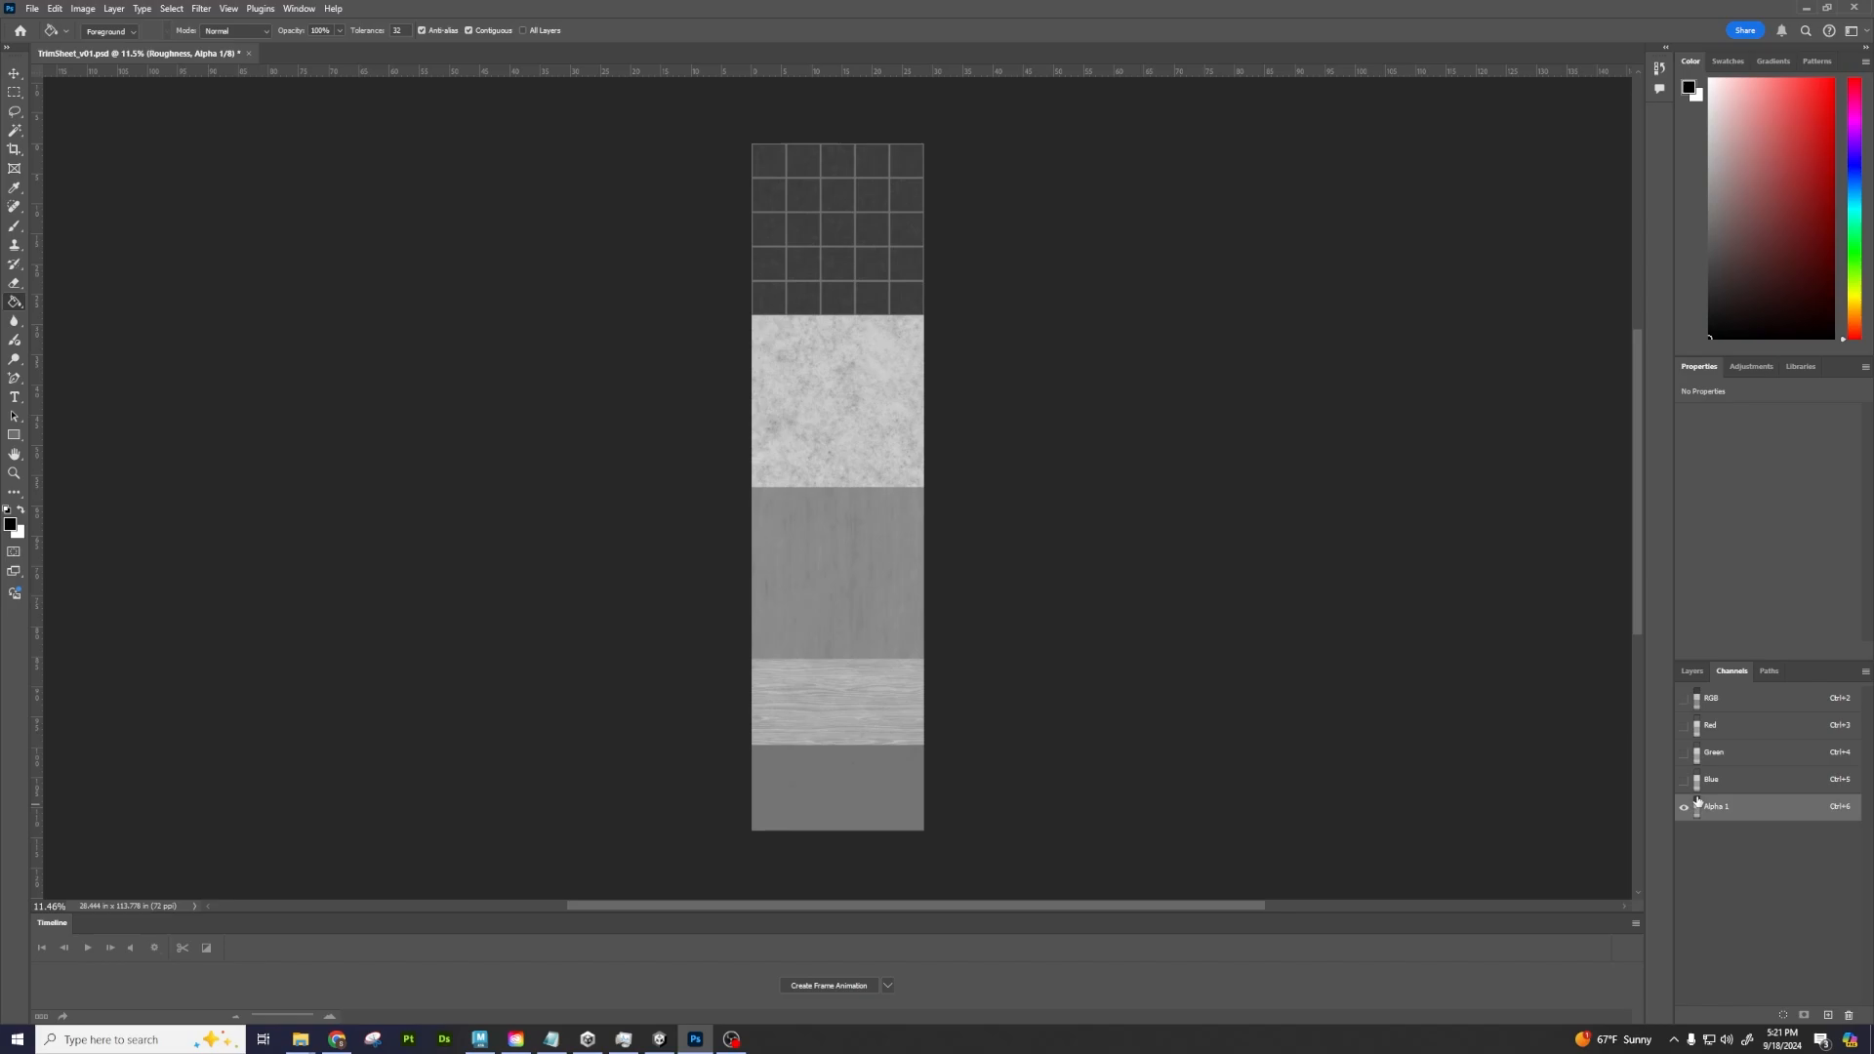
scroll(1074, 532, "up", 2, "alt")
scroll(1034, 507, "down", 2, "alt")
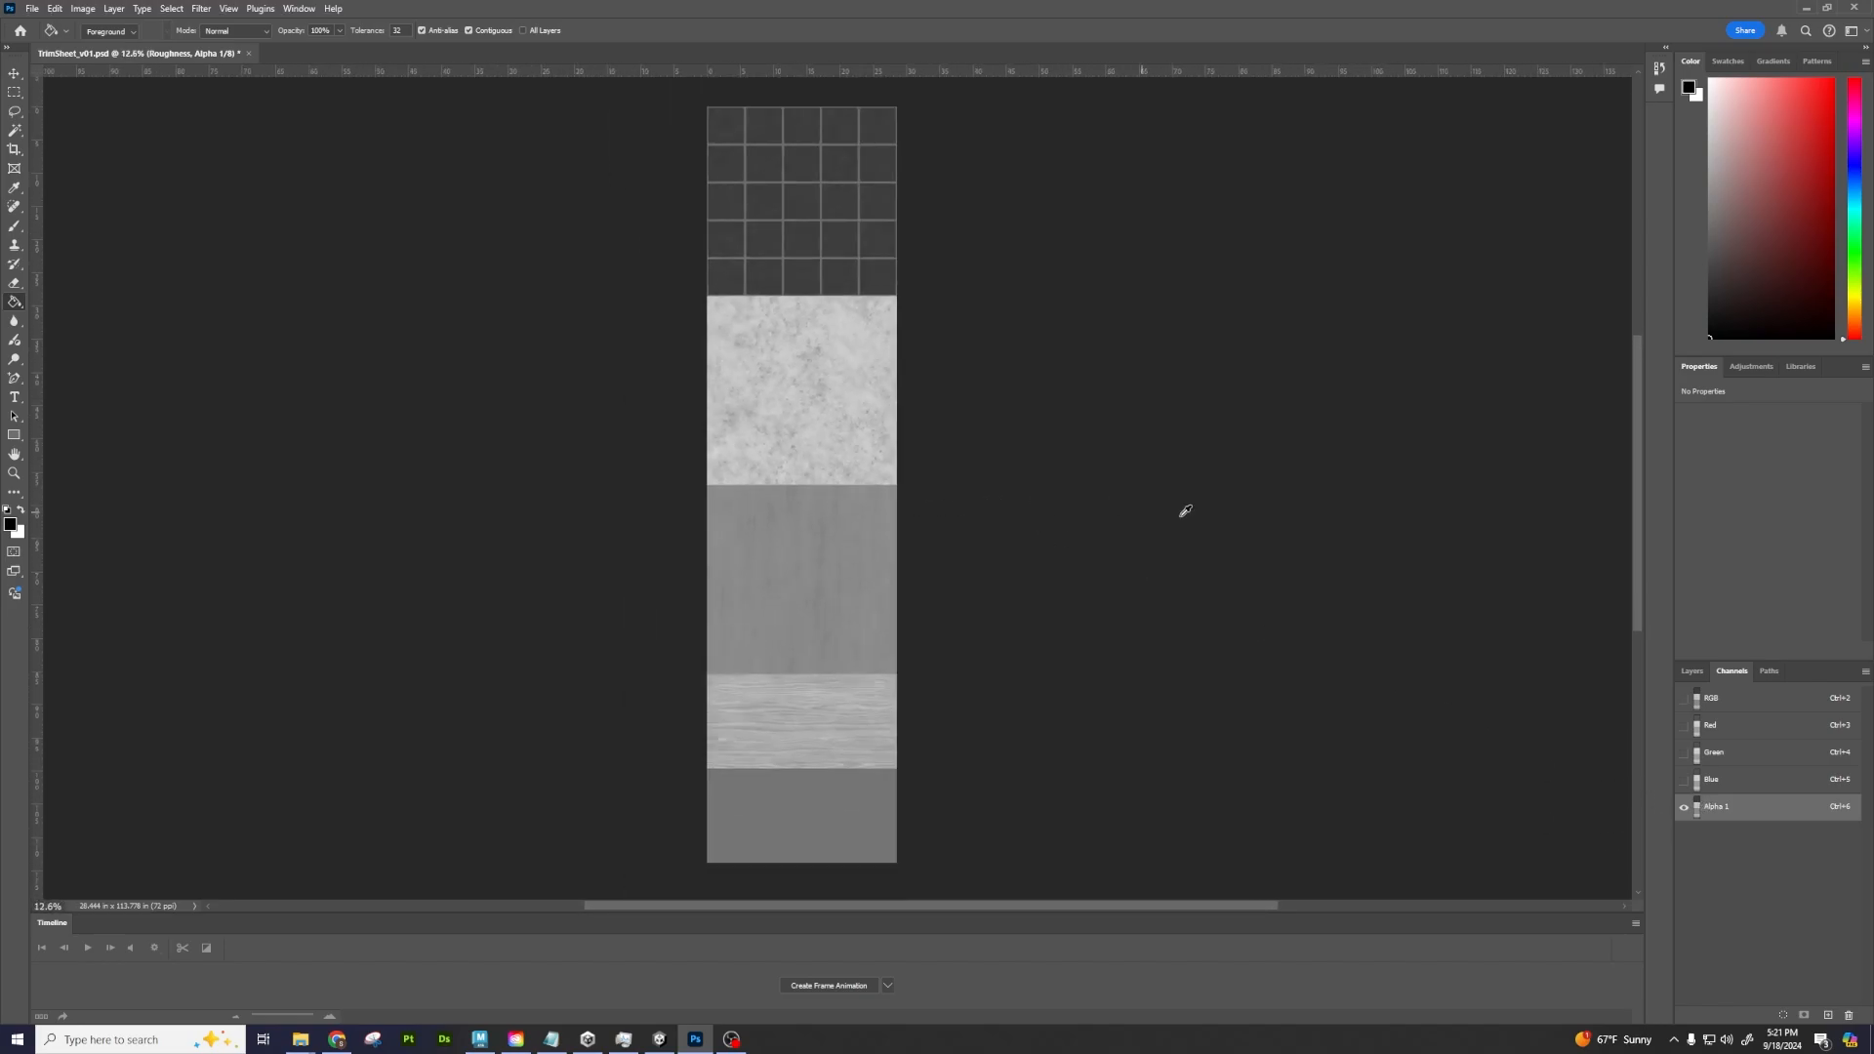
left_click(1691, 671)
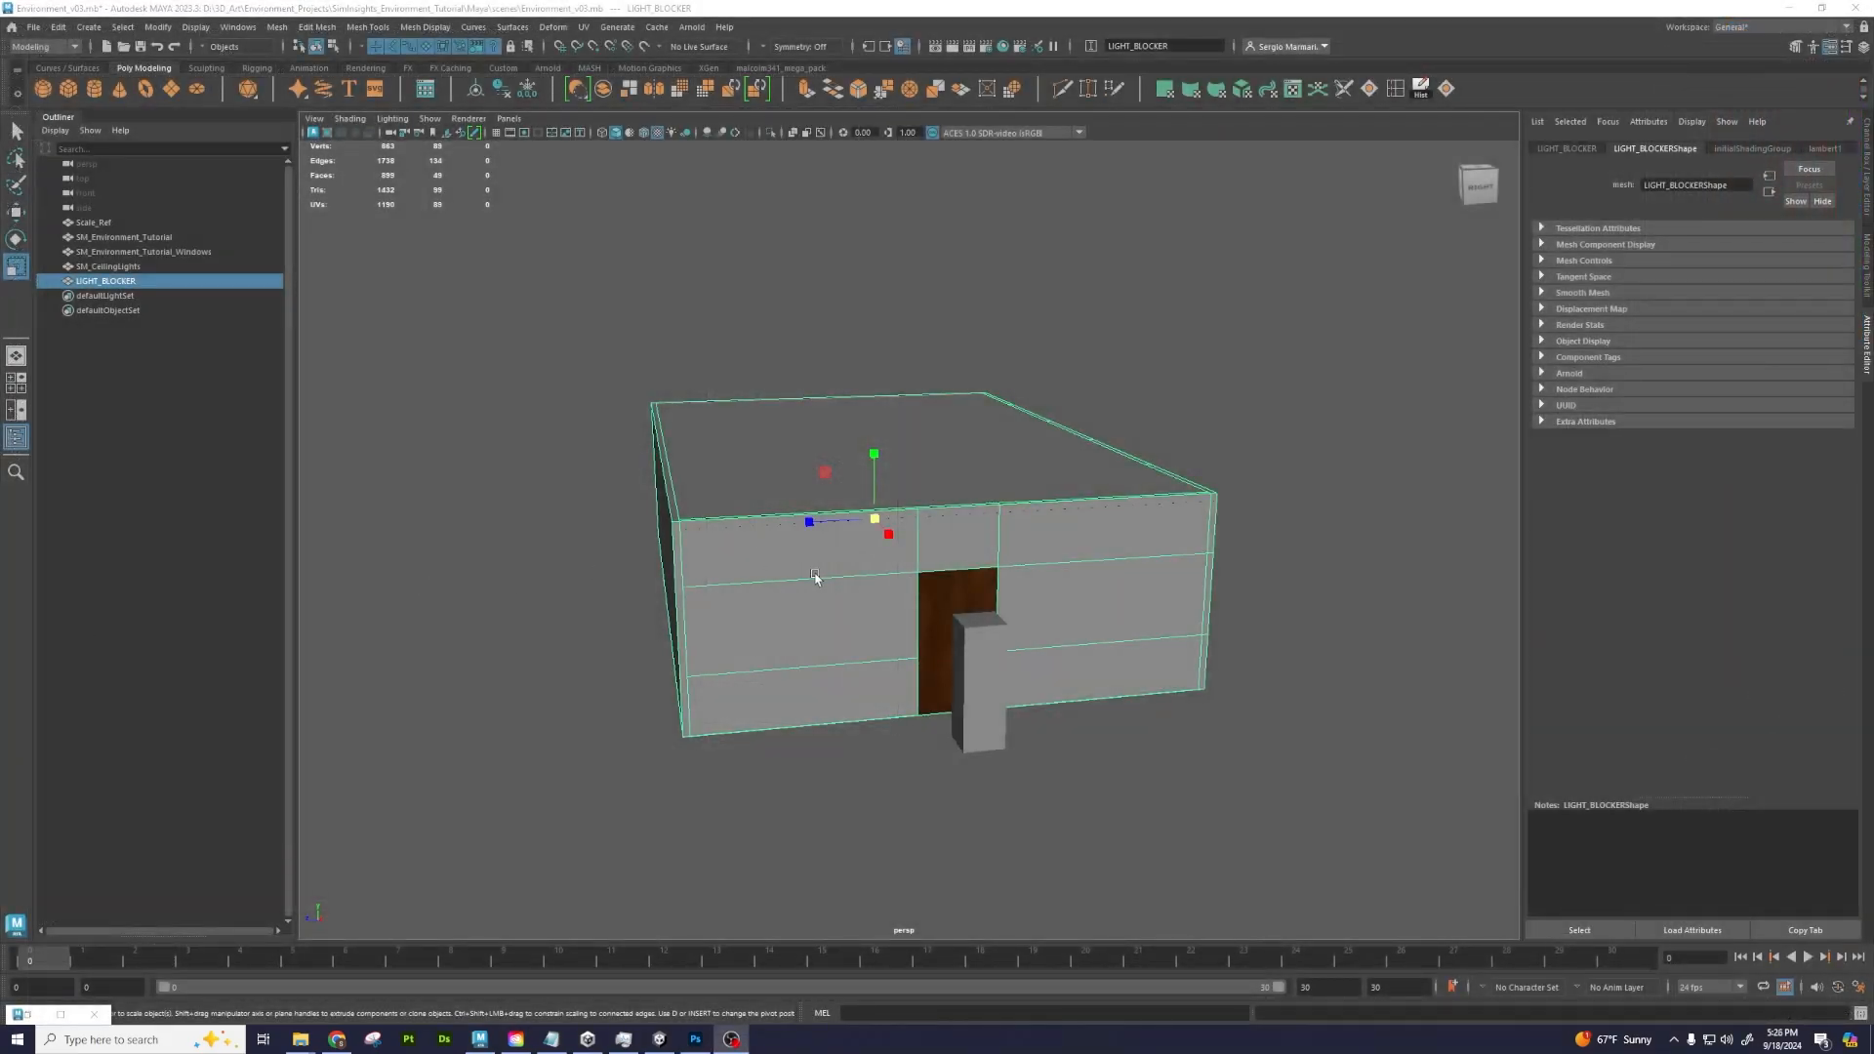
Switch to Maya and examine the LIGHT_BLOCKER mesh from outside, including its door side and the two window openings
left_click_drag(751, 582, 795, 574, "alt")
right_click_drag(795, 574, 888, 595, "alt")
left_click_drag(887, 595, 536, 566, "alt")
right_click_drag(536, 566, 829, 641, "alt")
left_click_drag(829, 640, 758, 636, "alt")
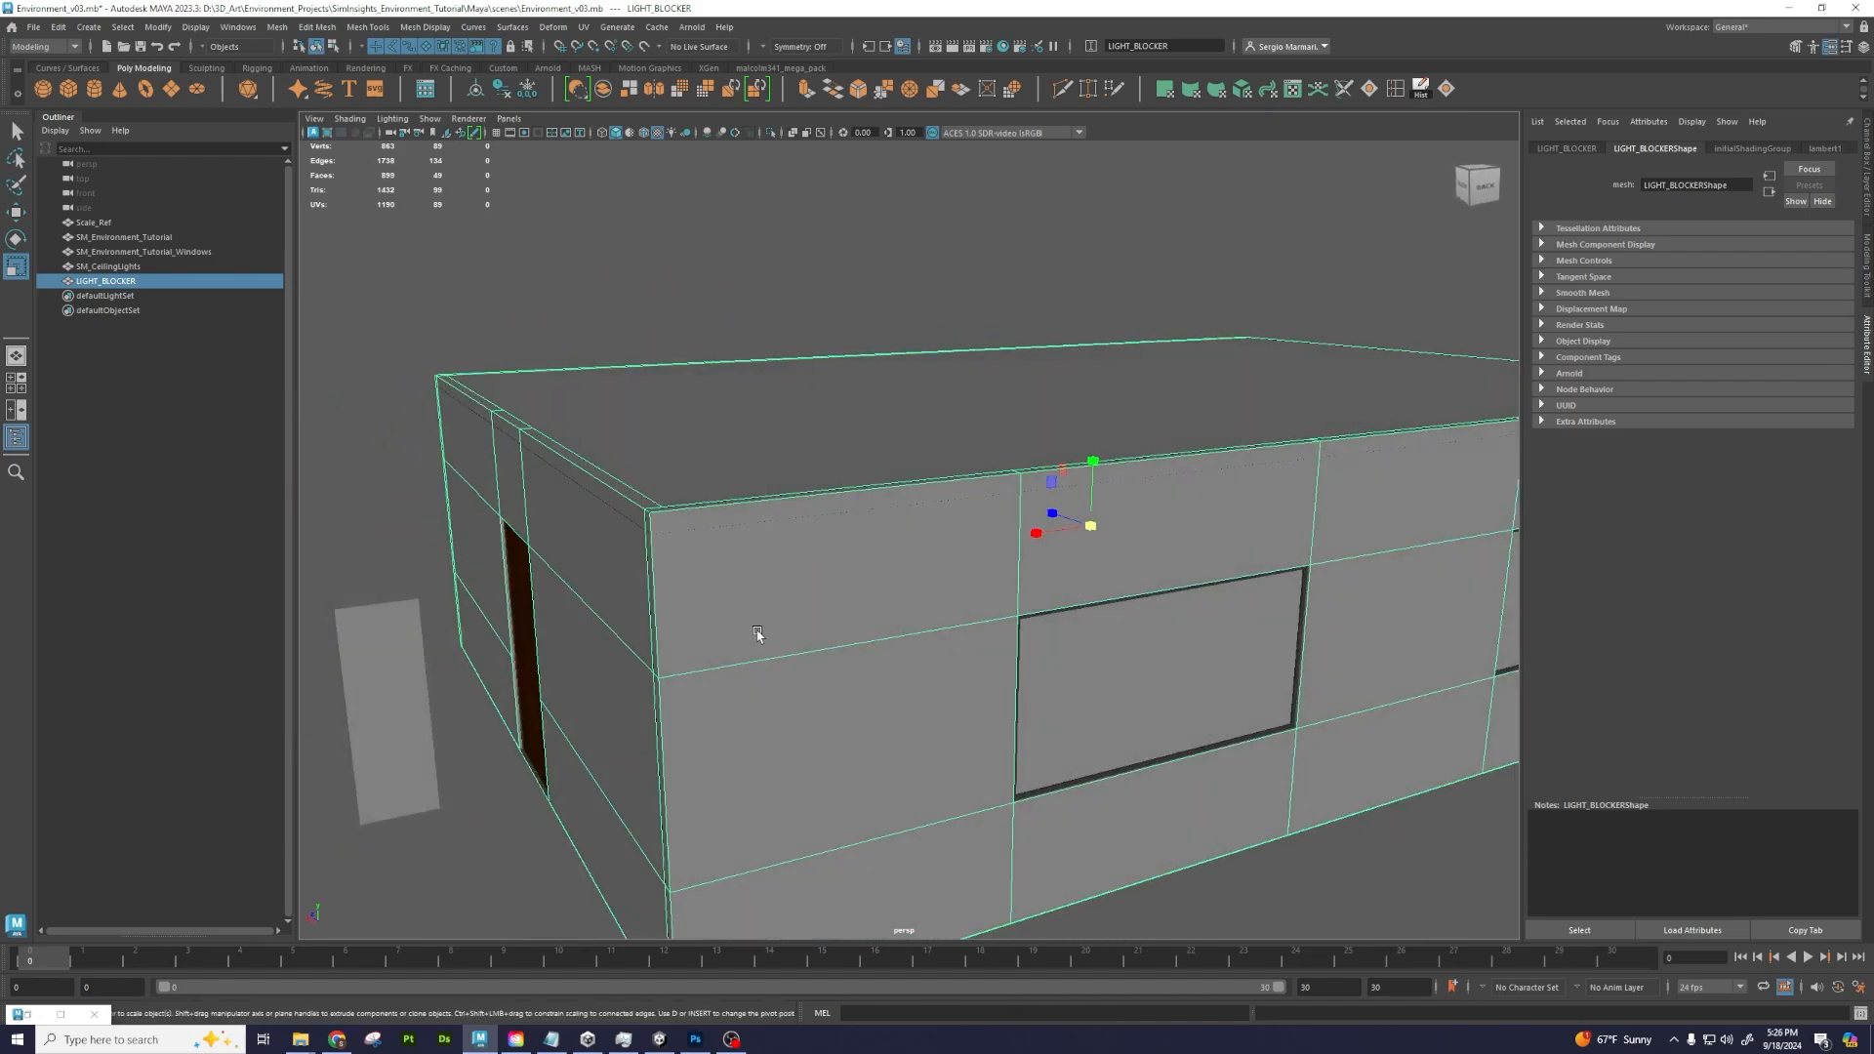
scroll(764, 631, "down", 5)
left_click_drag(1021, 630, 920, 620, "alt")
right_click_drag(921, 620, 1016, 641, "alt")
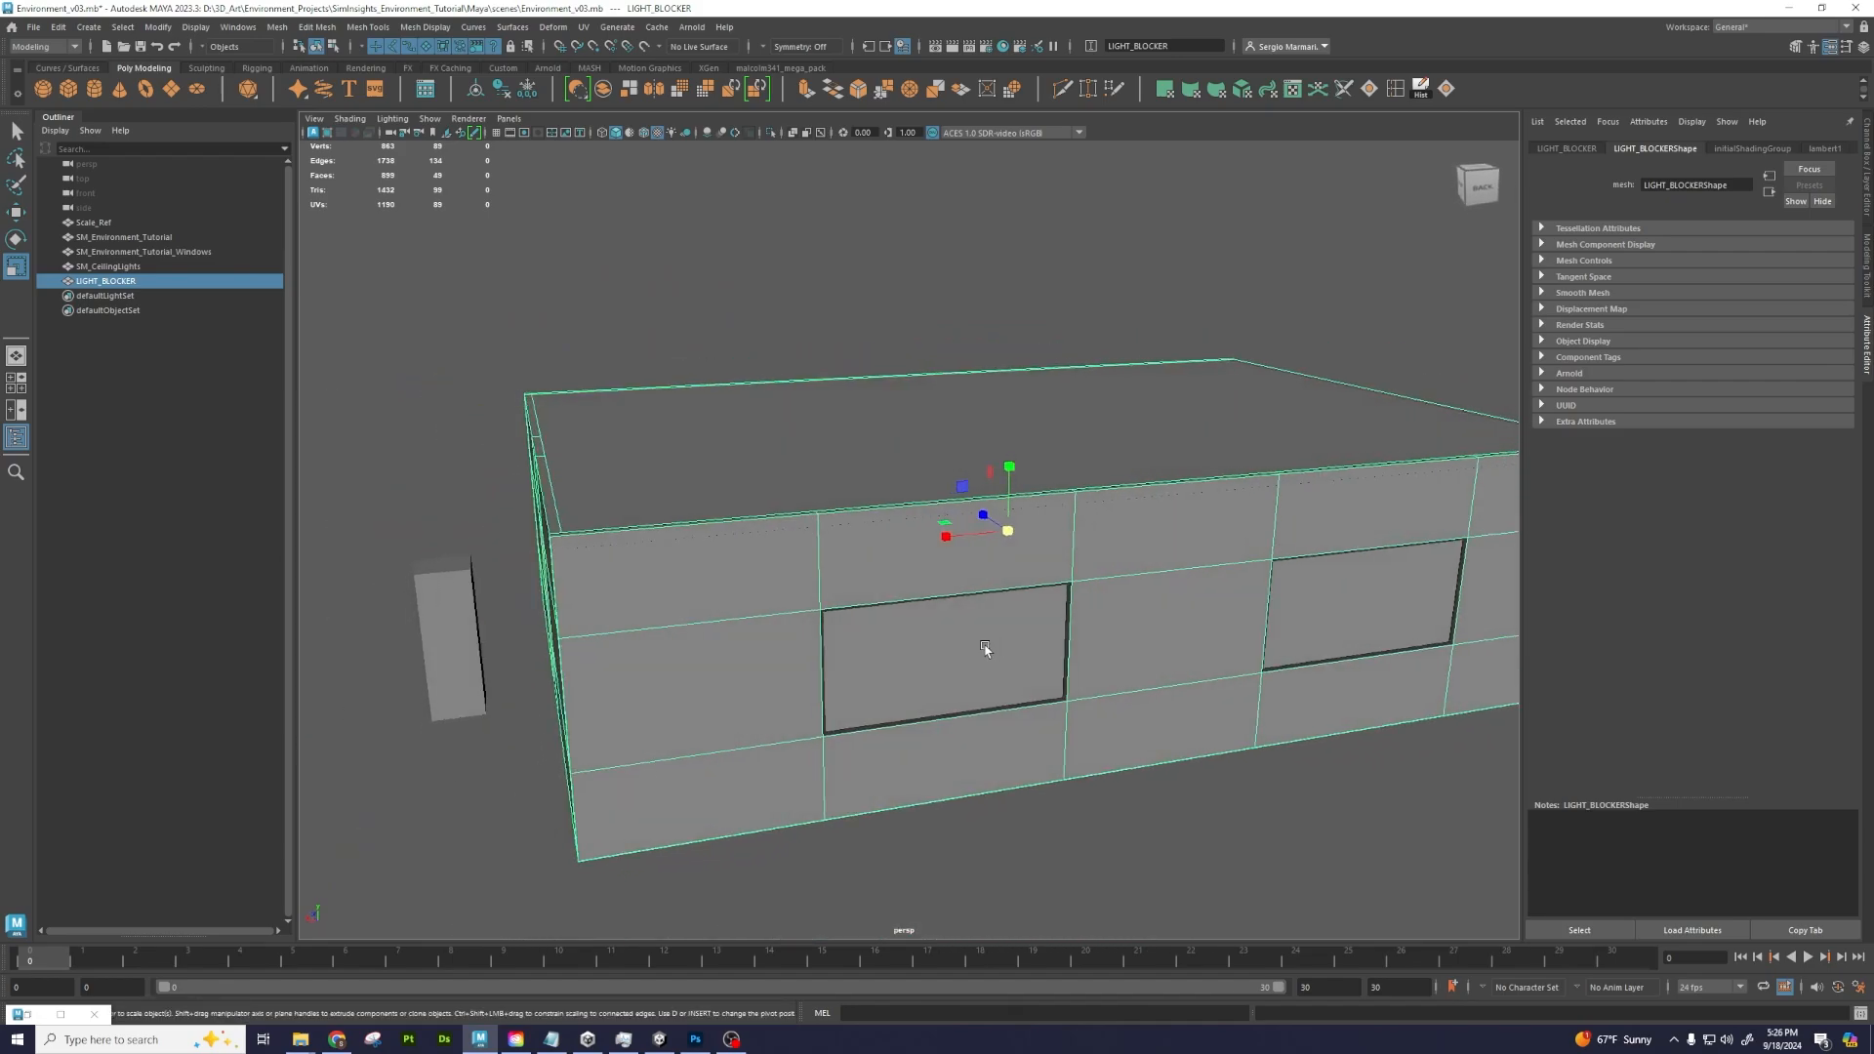
scroll(987, 648, "up", 6)
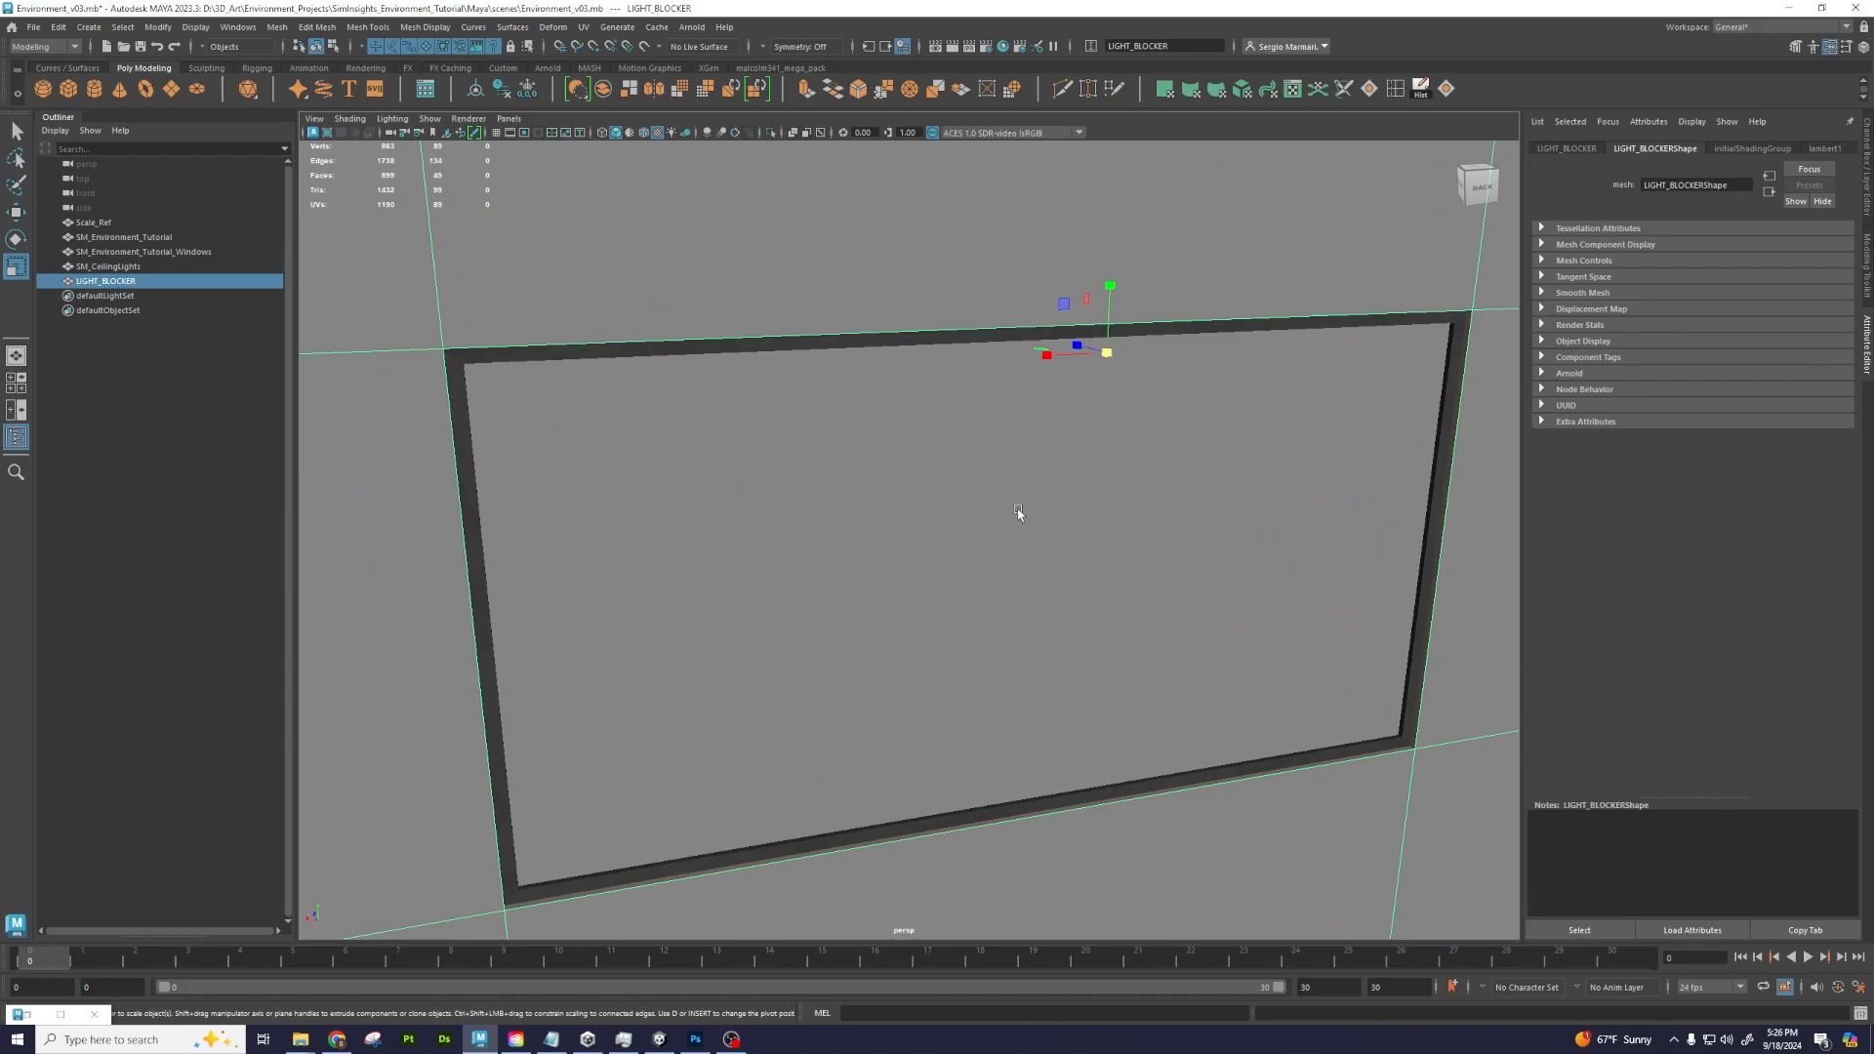
scroll(1005, 573, "down", 4)
middle_click_drag(1351, 530, 981, 601, "alt")
scroll(894, 578, "down", 6)
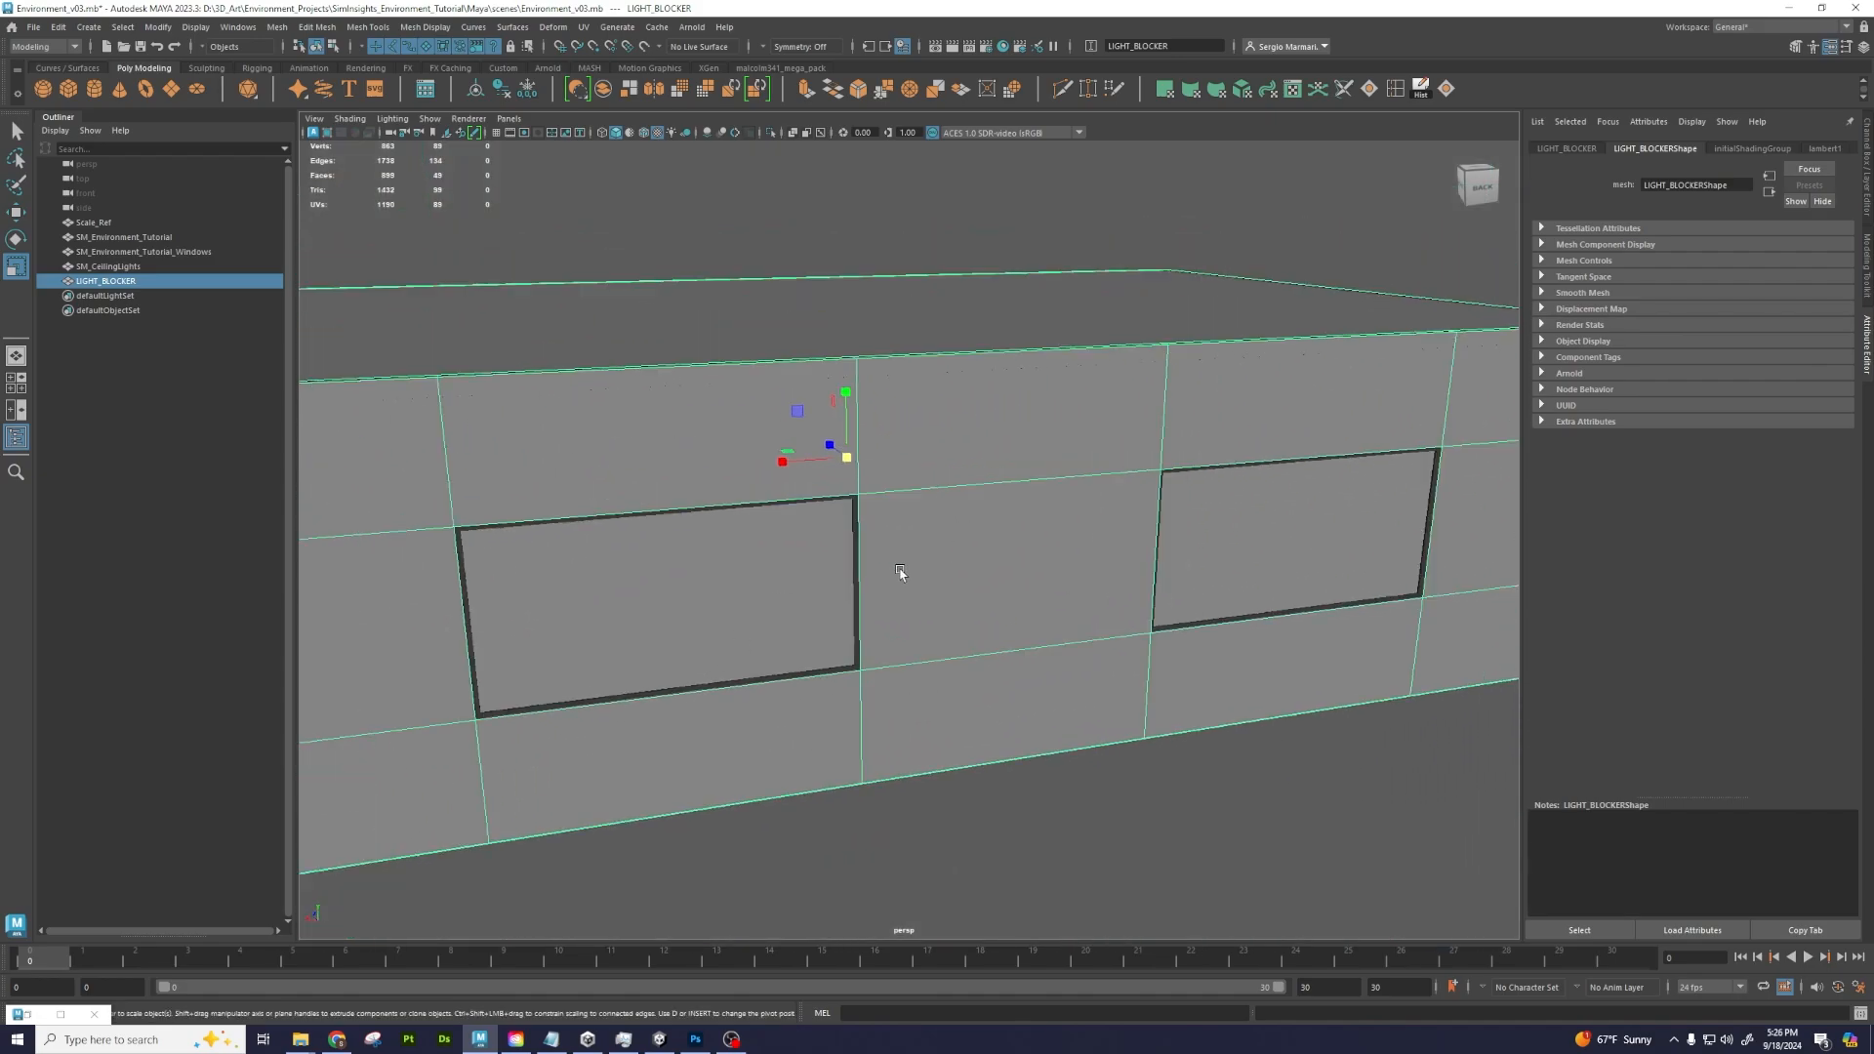
Lower the LIGHT_BLOCKER mesh beneath the room and select the SM_Environment_Tutorial mesh
left_click_drag(893, 574, 970, 590, "alt")
left_click_drag(825, 605, 1142, 511, "alt")
key("w")
left_click(1124, 648)
Examine the uncovered SM_Environment_Tutorial mesh from outside, including its door wall, window wall, corners and ceiling
scroll(1143, 511, "down", 5)
left_click_drag(1234, 602, 1155, 603, "alt")
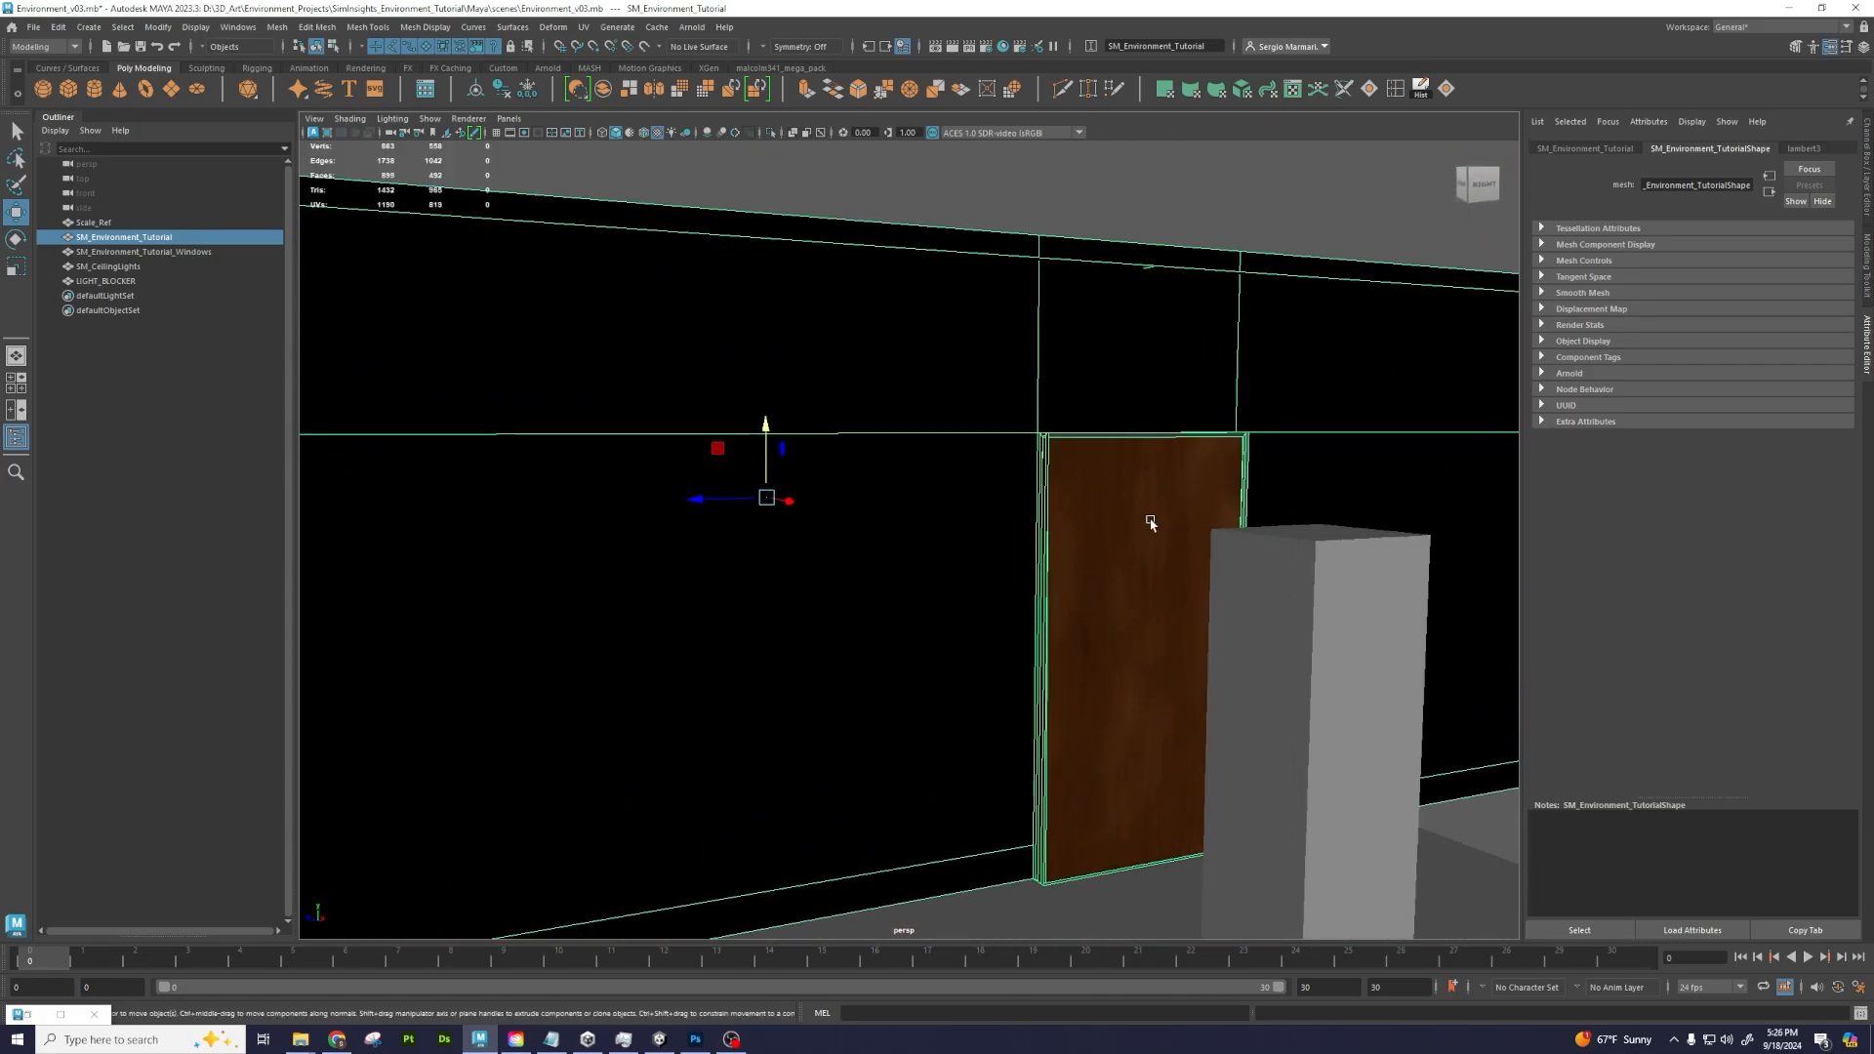
left_click_drag(1151, 527, 1063, 582, "alt")
scroll(917, 581, "up", 5)
mouse_move(917, 581)
left_mouse_down("alt")
mouse_move(1125, 618)
mouse_move(1351, 559)
mouse_move(908, 577)
left_mouse_up("alt")
scroll(982, 551, "down", 5)
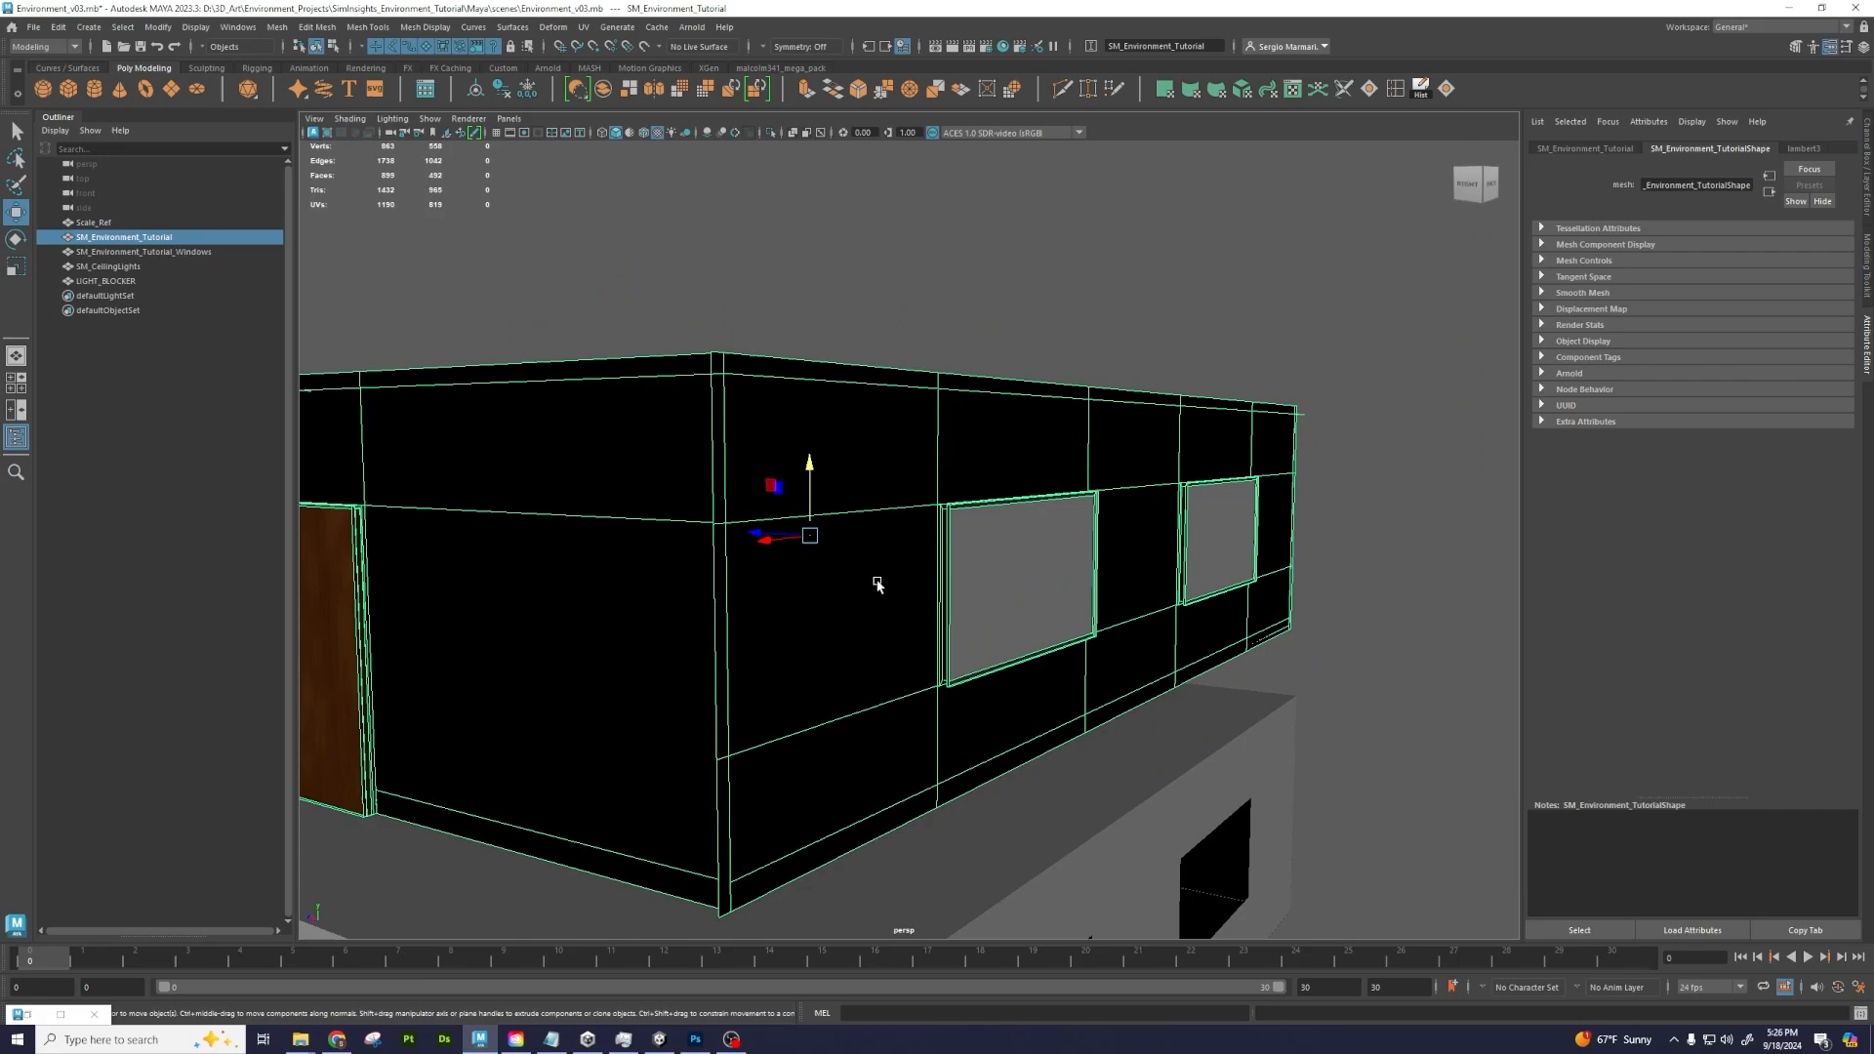
left_click_drag(1231, 577, 564, 640, "alt")
scroll(912, 690, "down", 5)
left_click_drag(1000, 657, 671, 650, "alt")
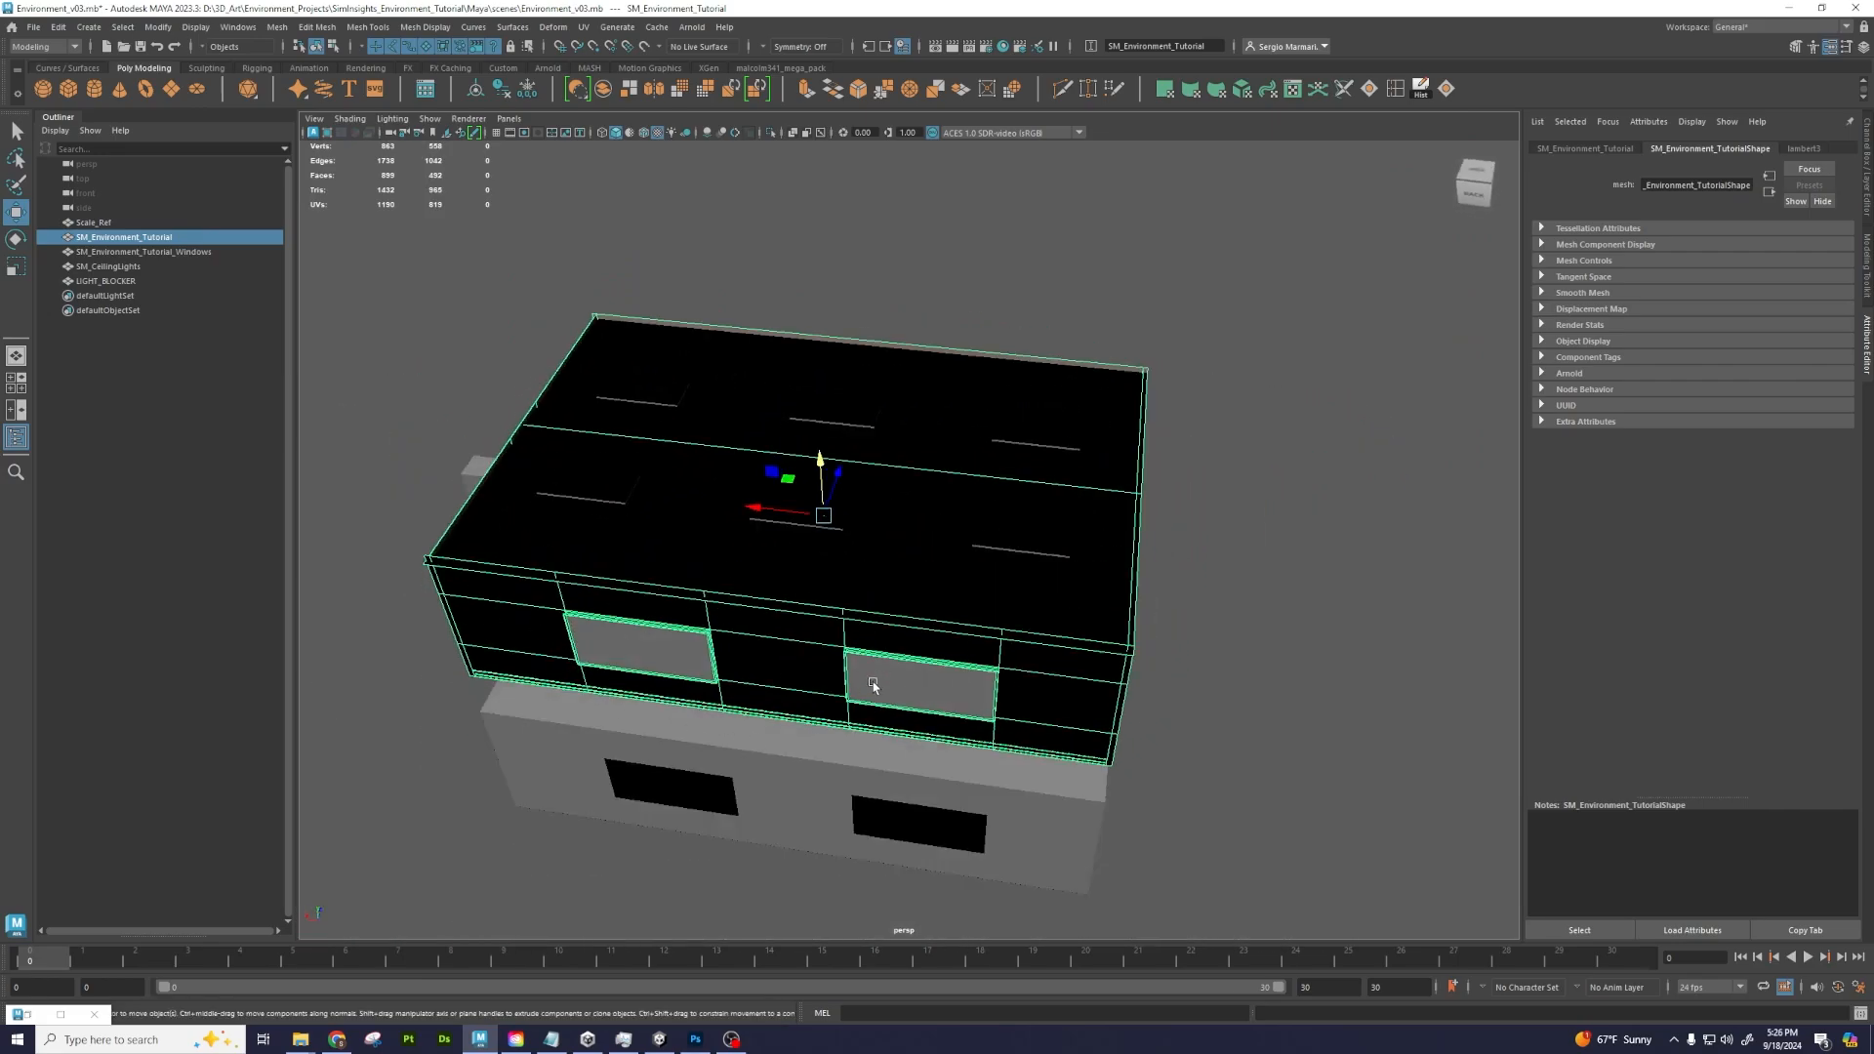
left_click_drag(1050, 703, 634, 688, "alt")
right_click_drag(634, 689, 691, 618, "alt")
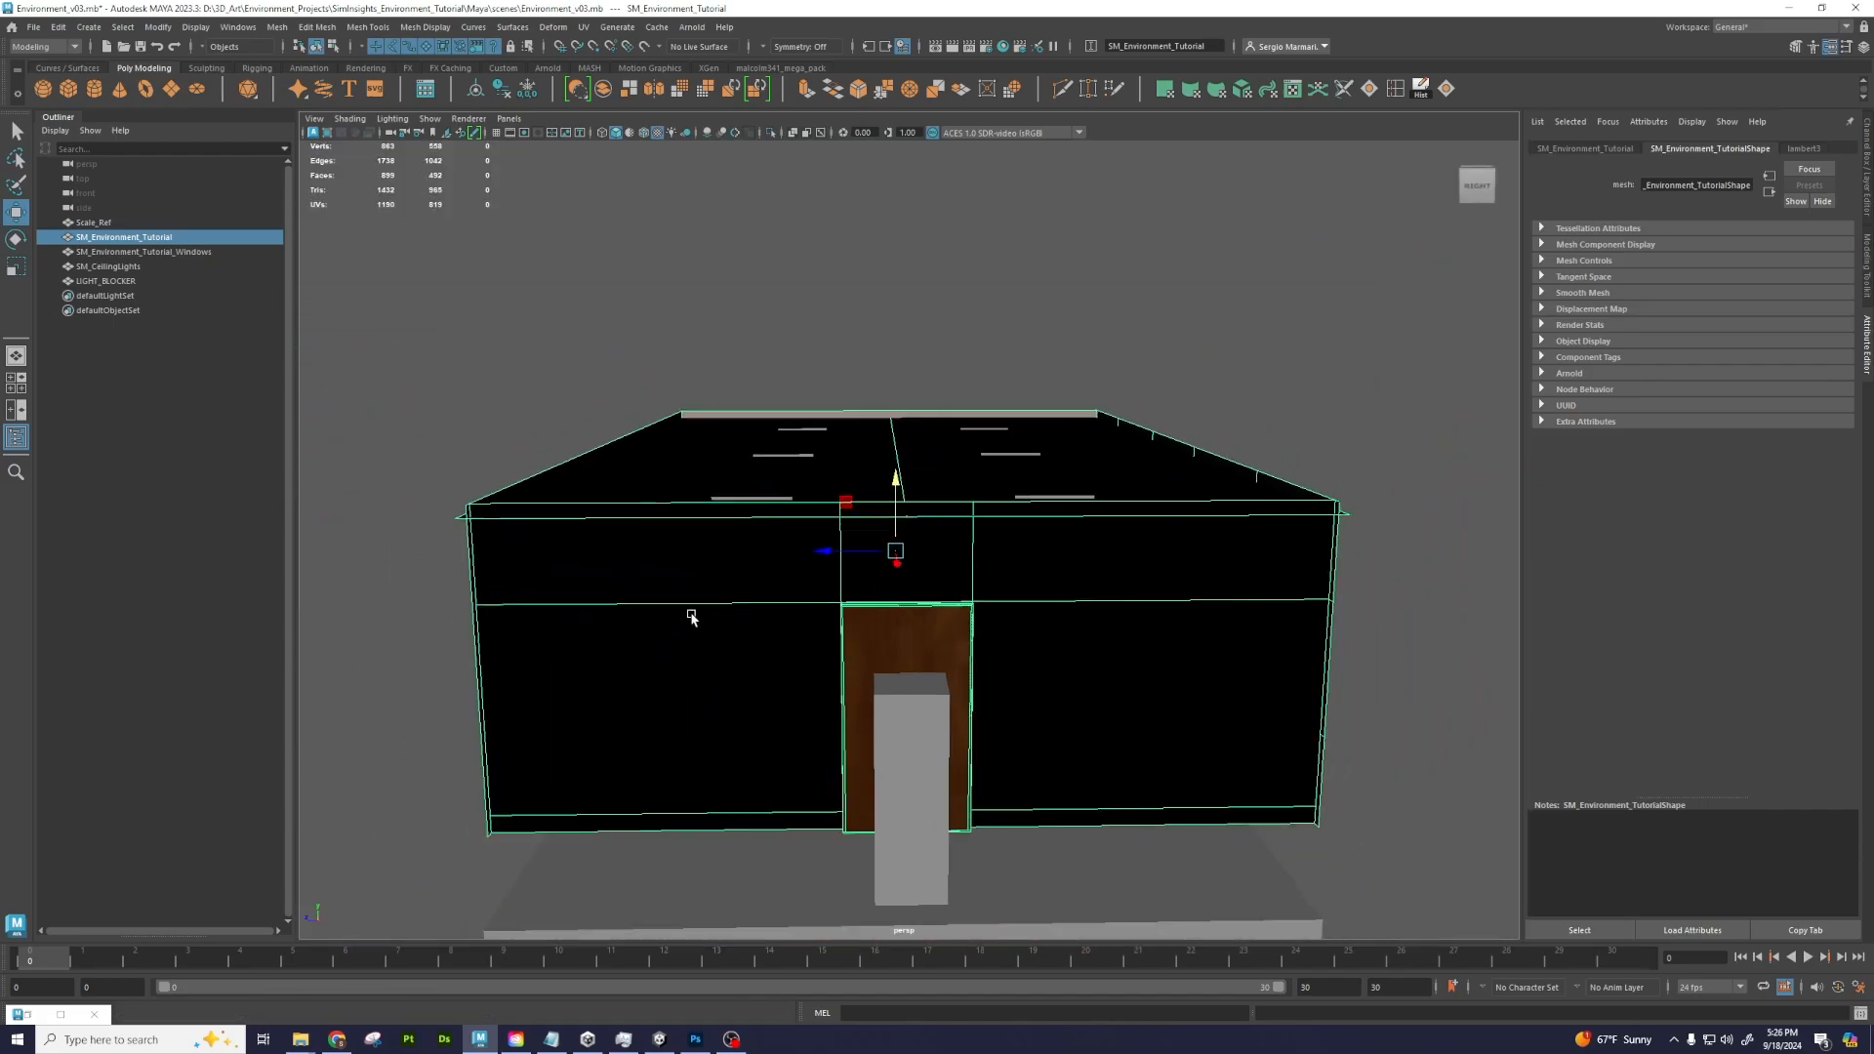
left_click_drag(692, 618, 778, 628, "alt")
Select the LIGHT_BLOCKER mesh and set its Translate Y to 0
left_click(788, 781)
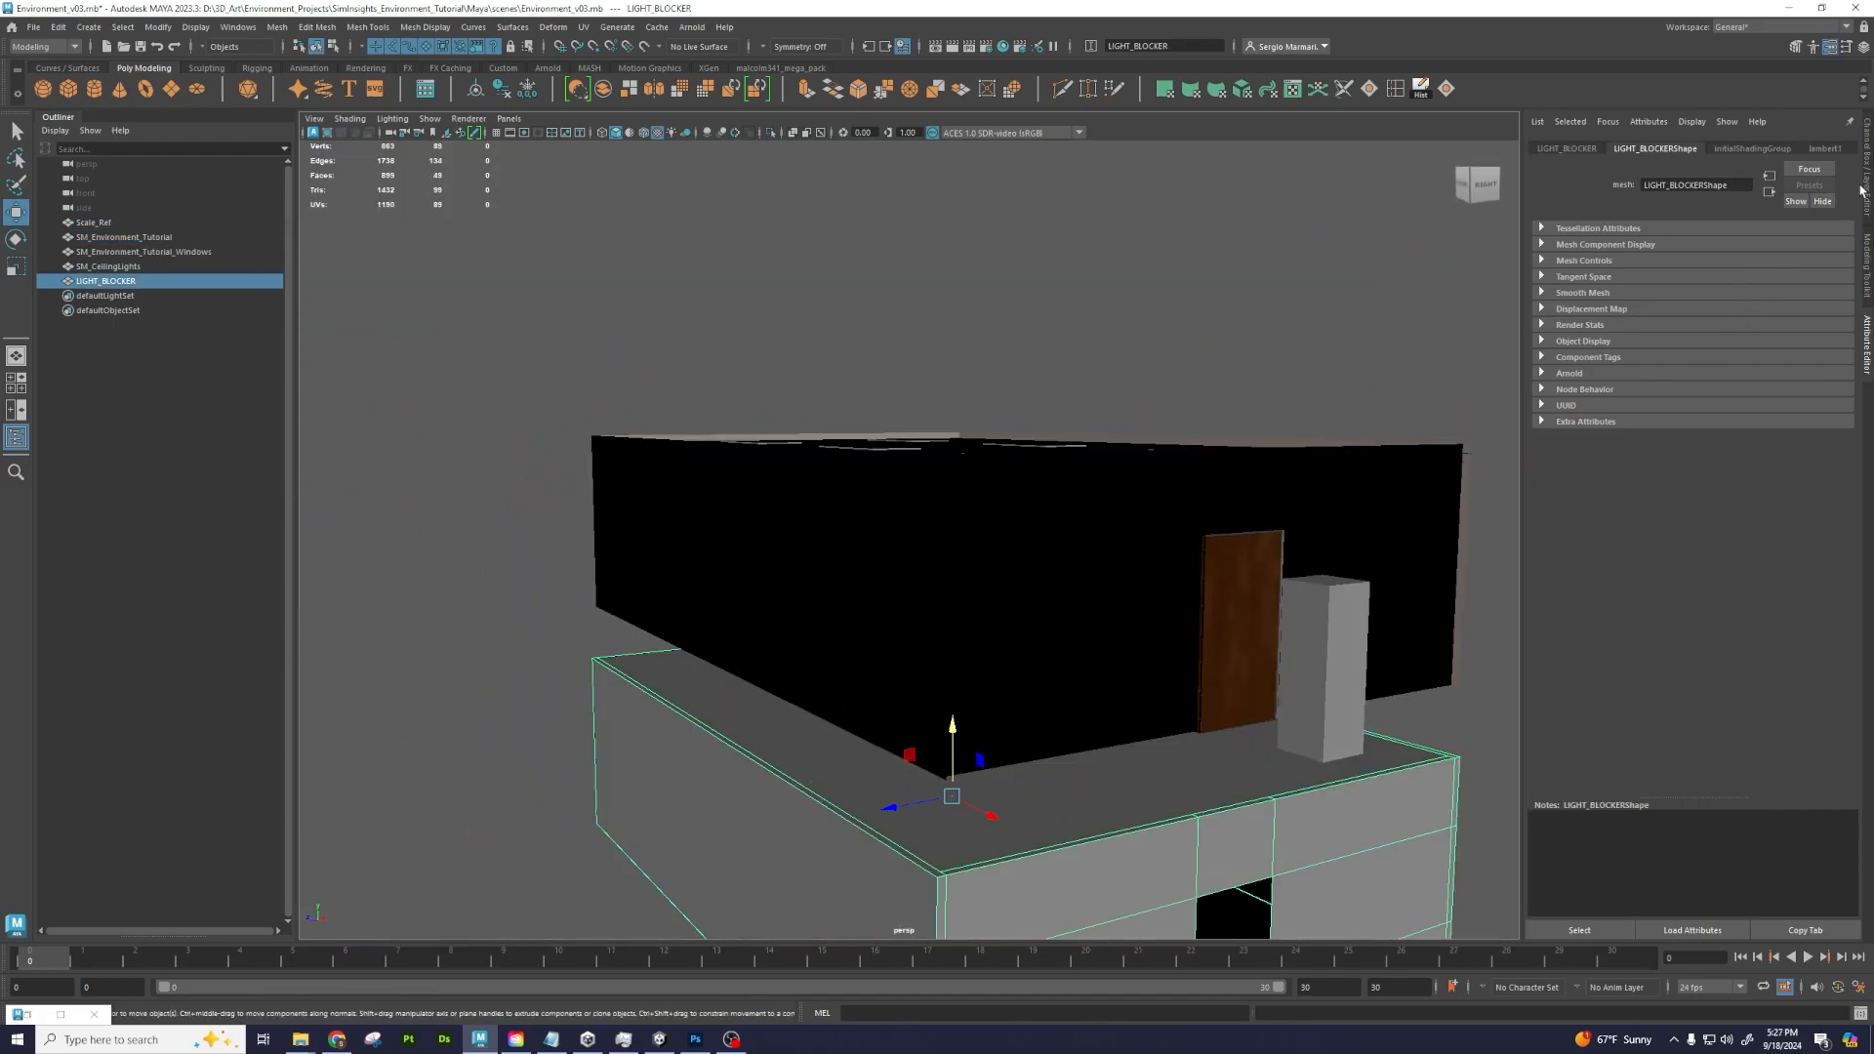
left_click(1865, 187)
left_click(1831, 174)
type("0")
key("Return")
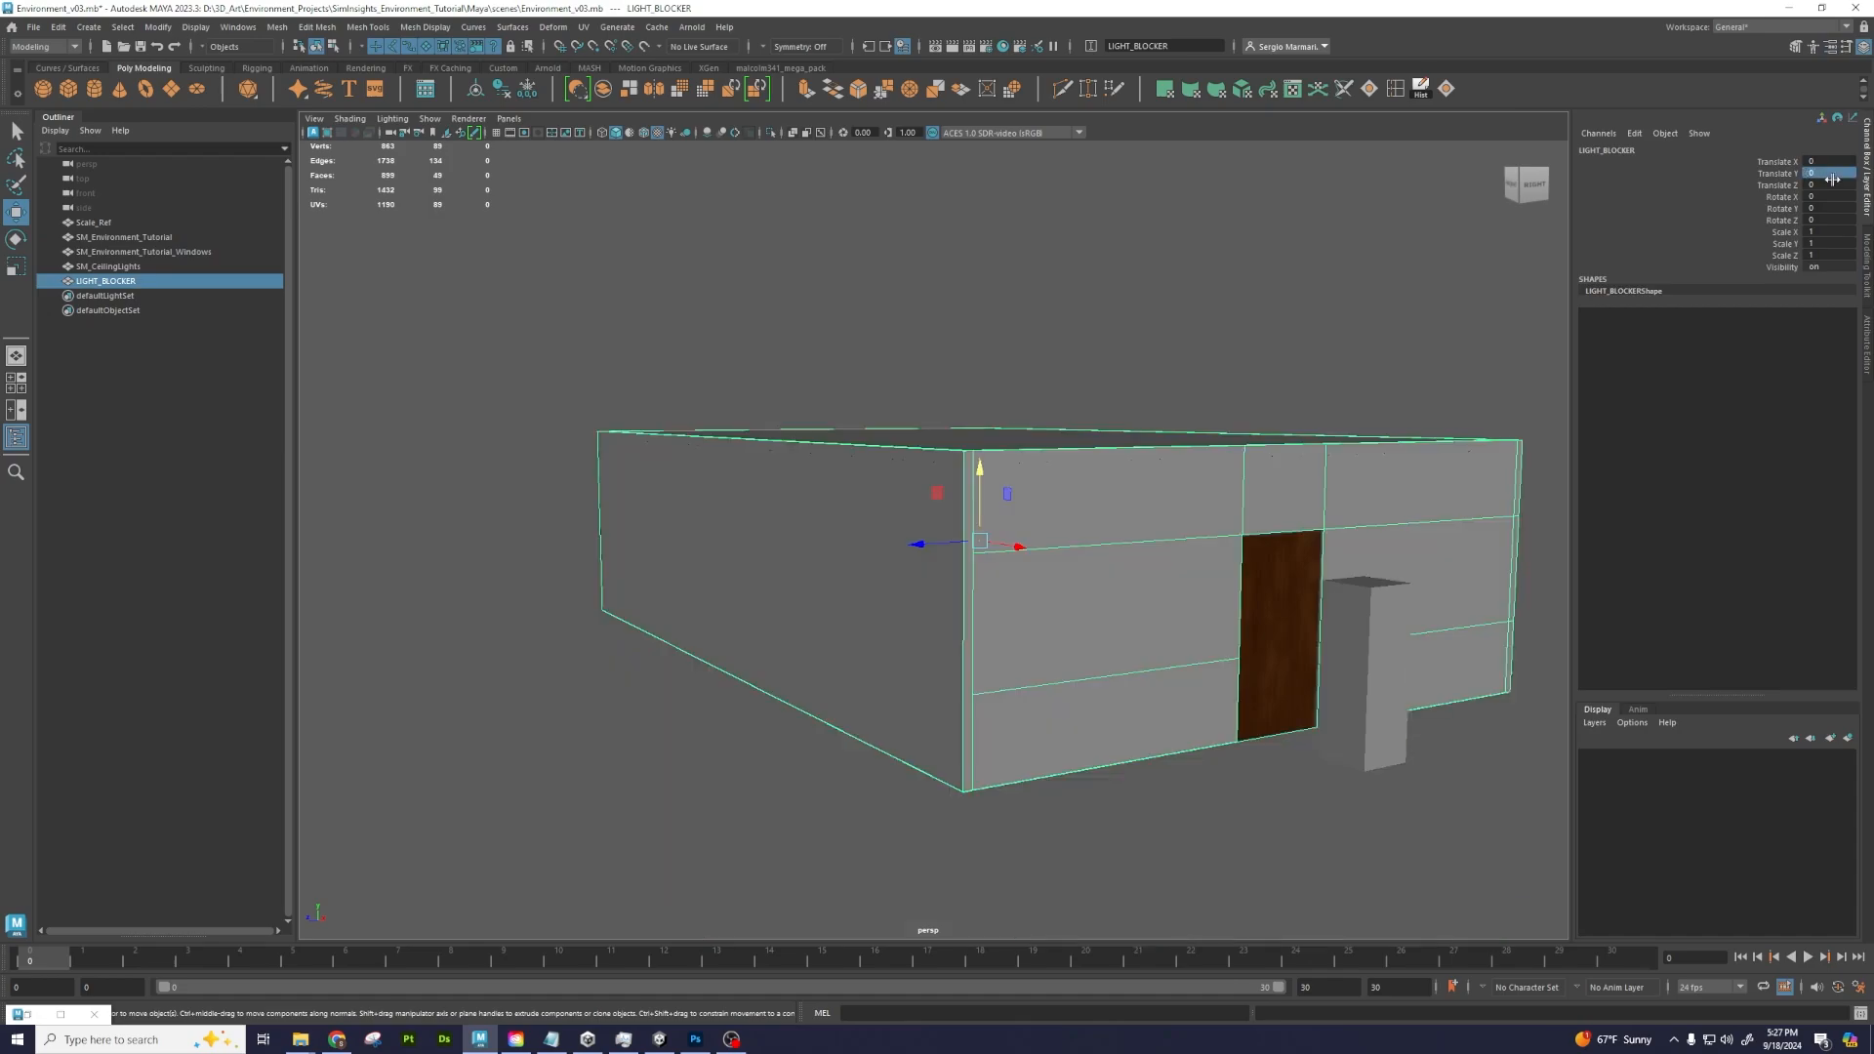
Examine how LIGHT_BLOCKER encloses the room at its roof, window openings and door-side corner
scroll(1129, 419, "up", 4)
left_click_drag(1126, 419, 1105, 449, "alt")
right_click_drag(1106, 450, 747, 441, "alt")
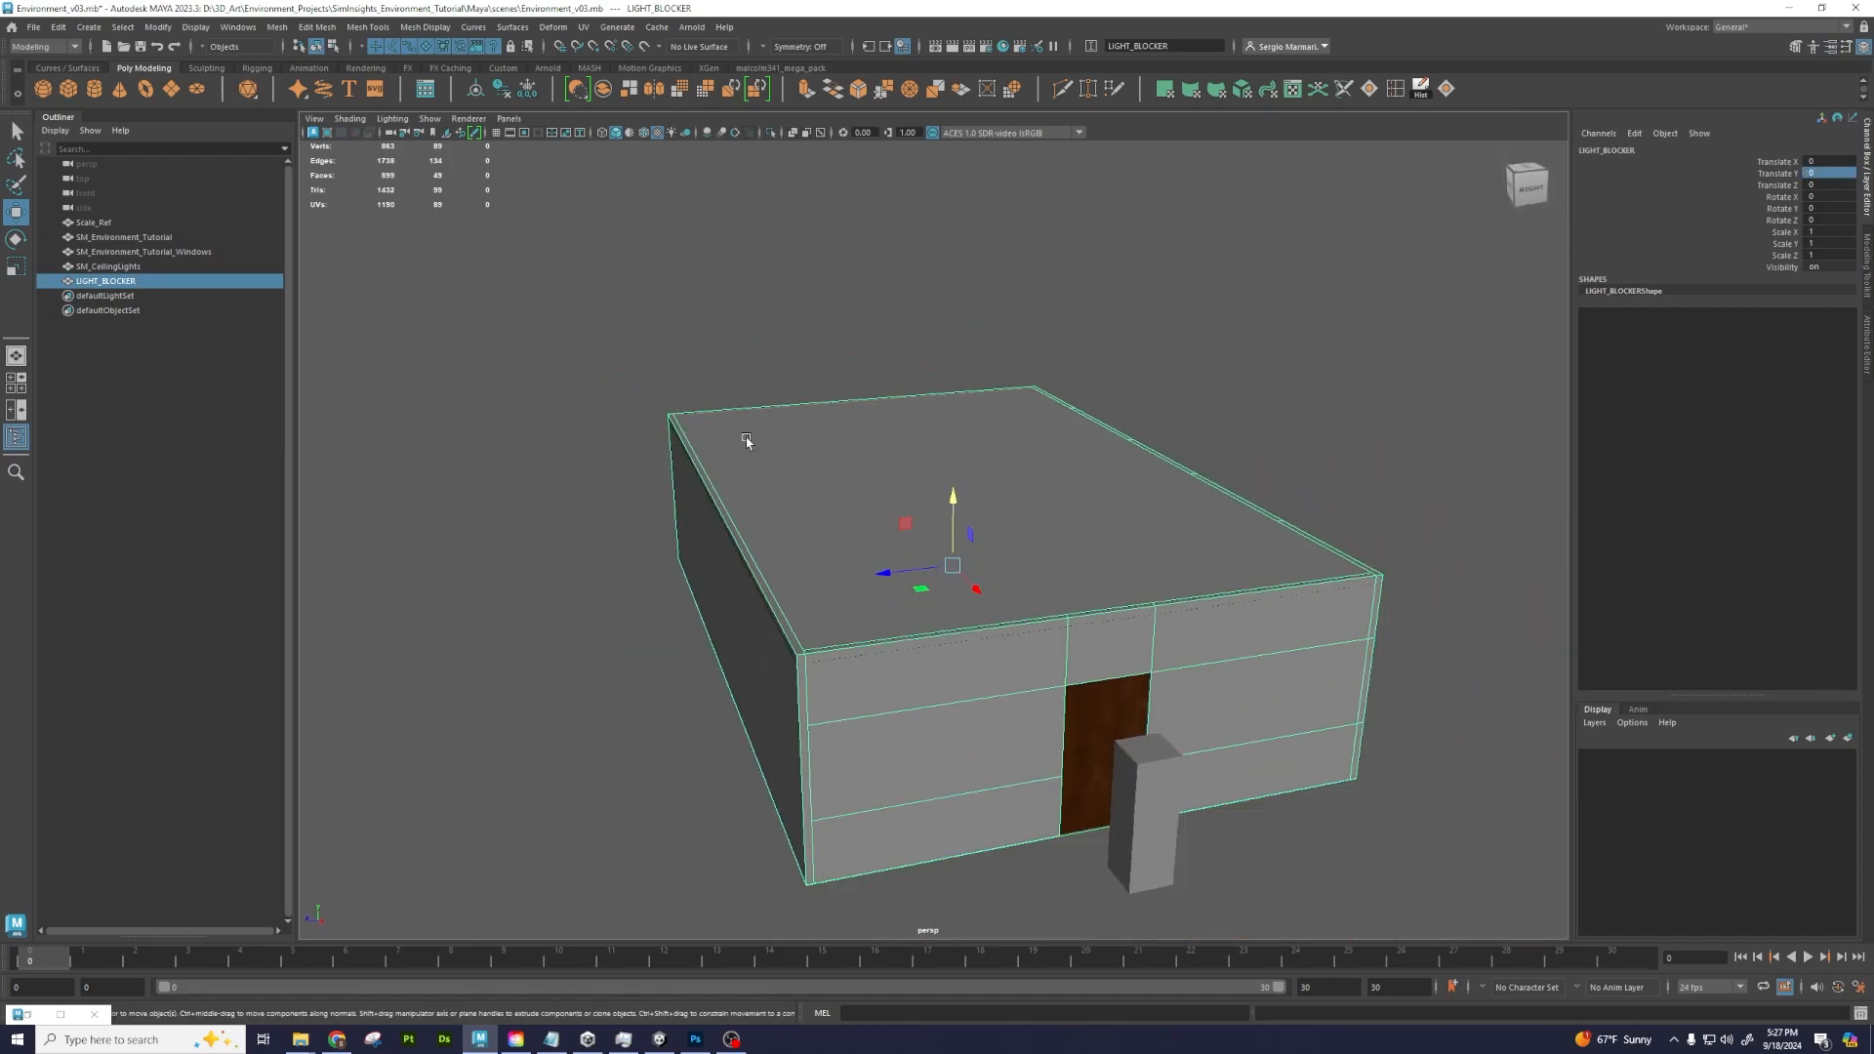
left_click_drag(827, 674, 957, 594, "alt")
scroll(1012, 651, "up", 5)
scroll(992, 690, "up", 4)
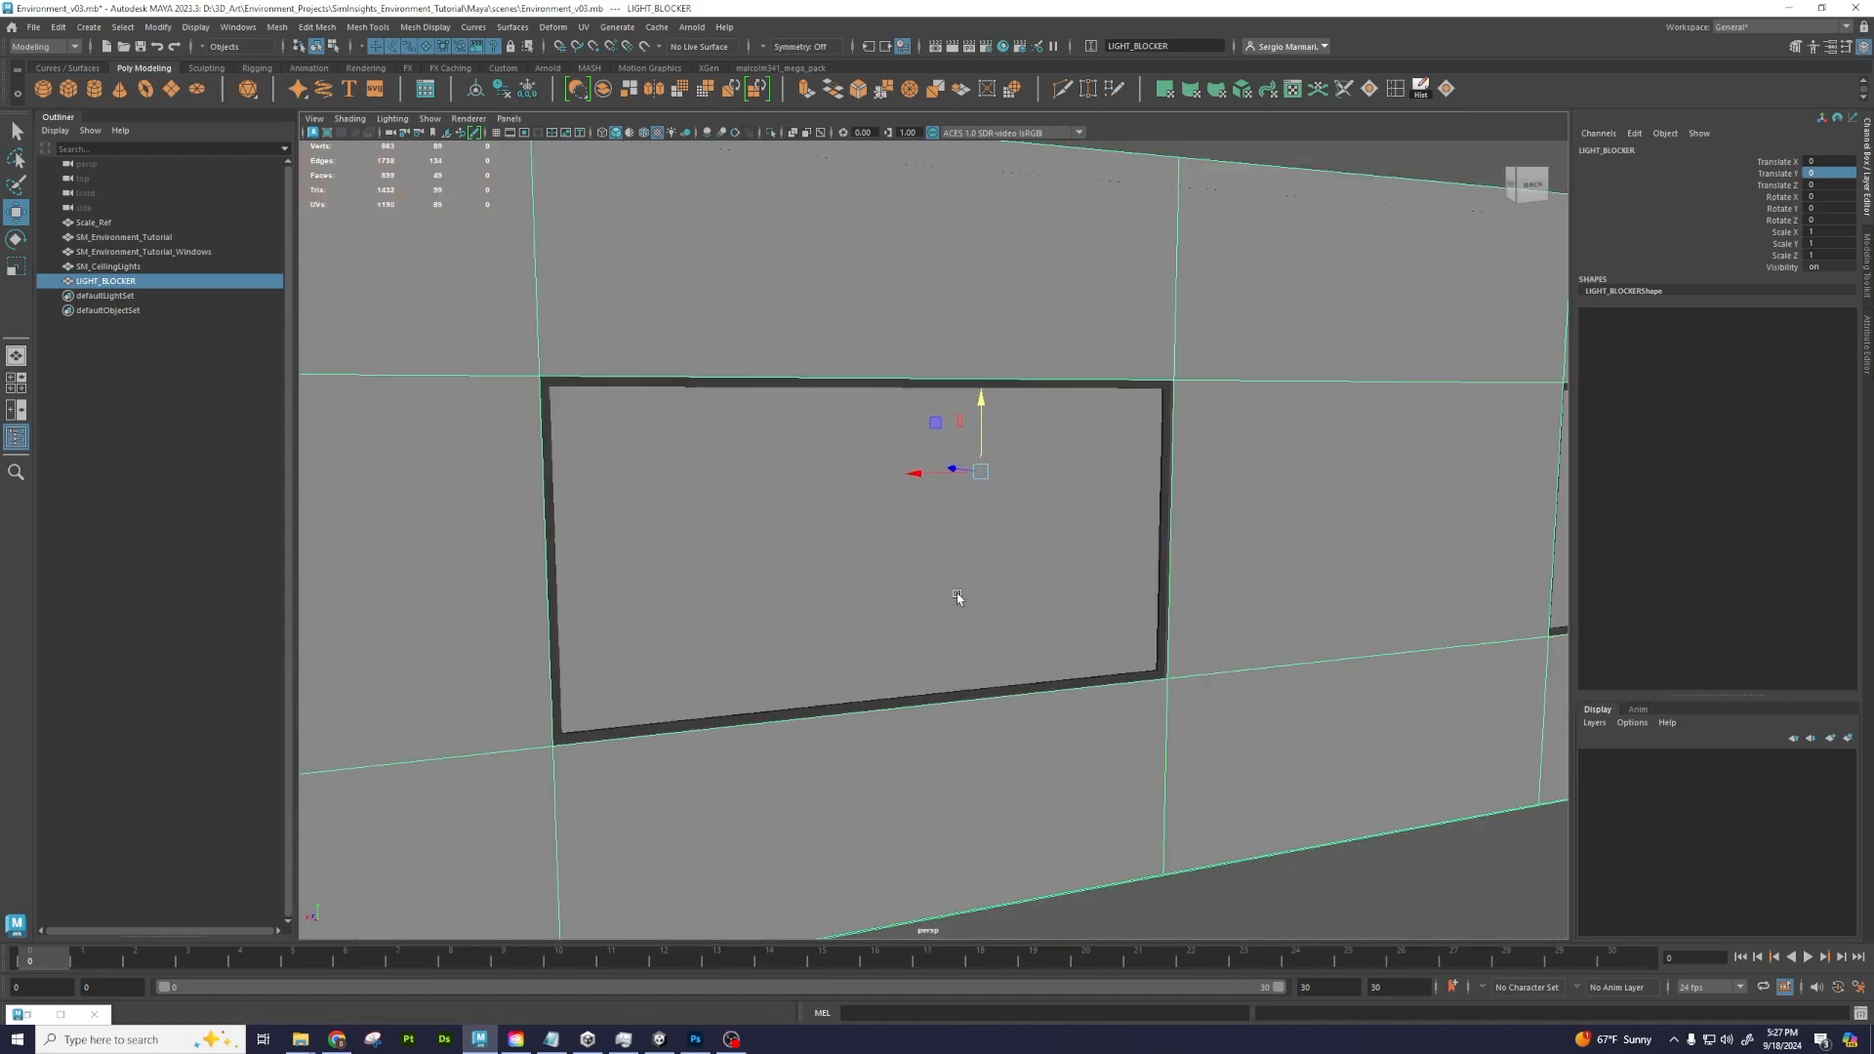
right_click_drag(957, 593, 585, 551, "alt")
left_click_drag(586, 551, 881, 540, "alt")
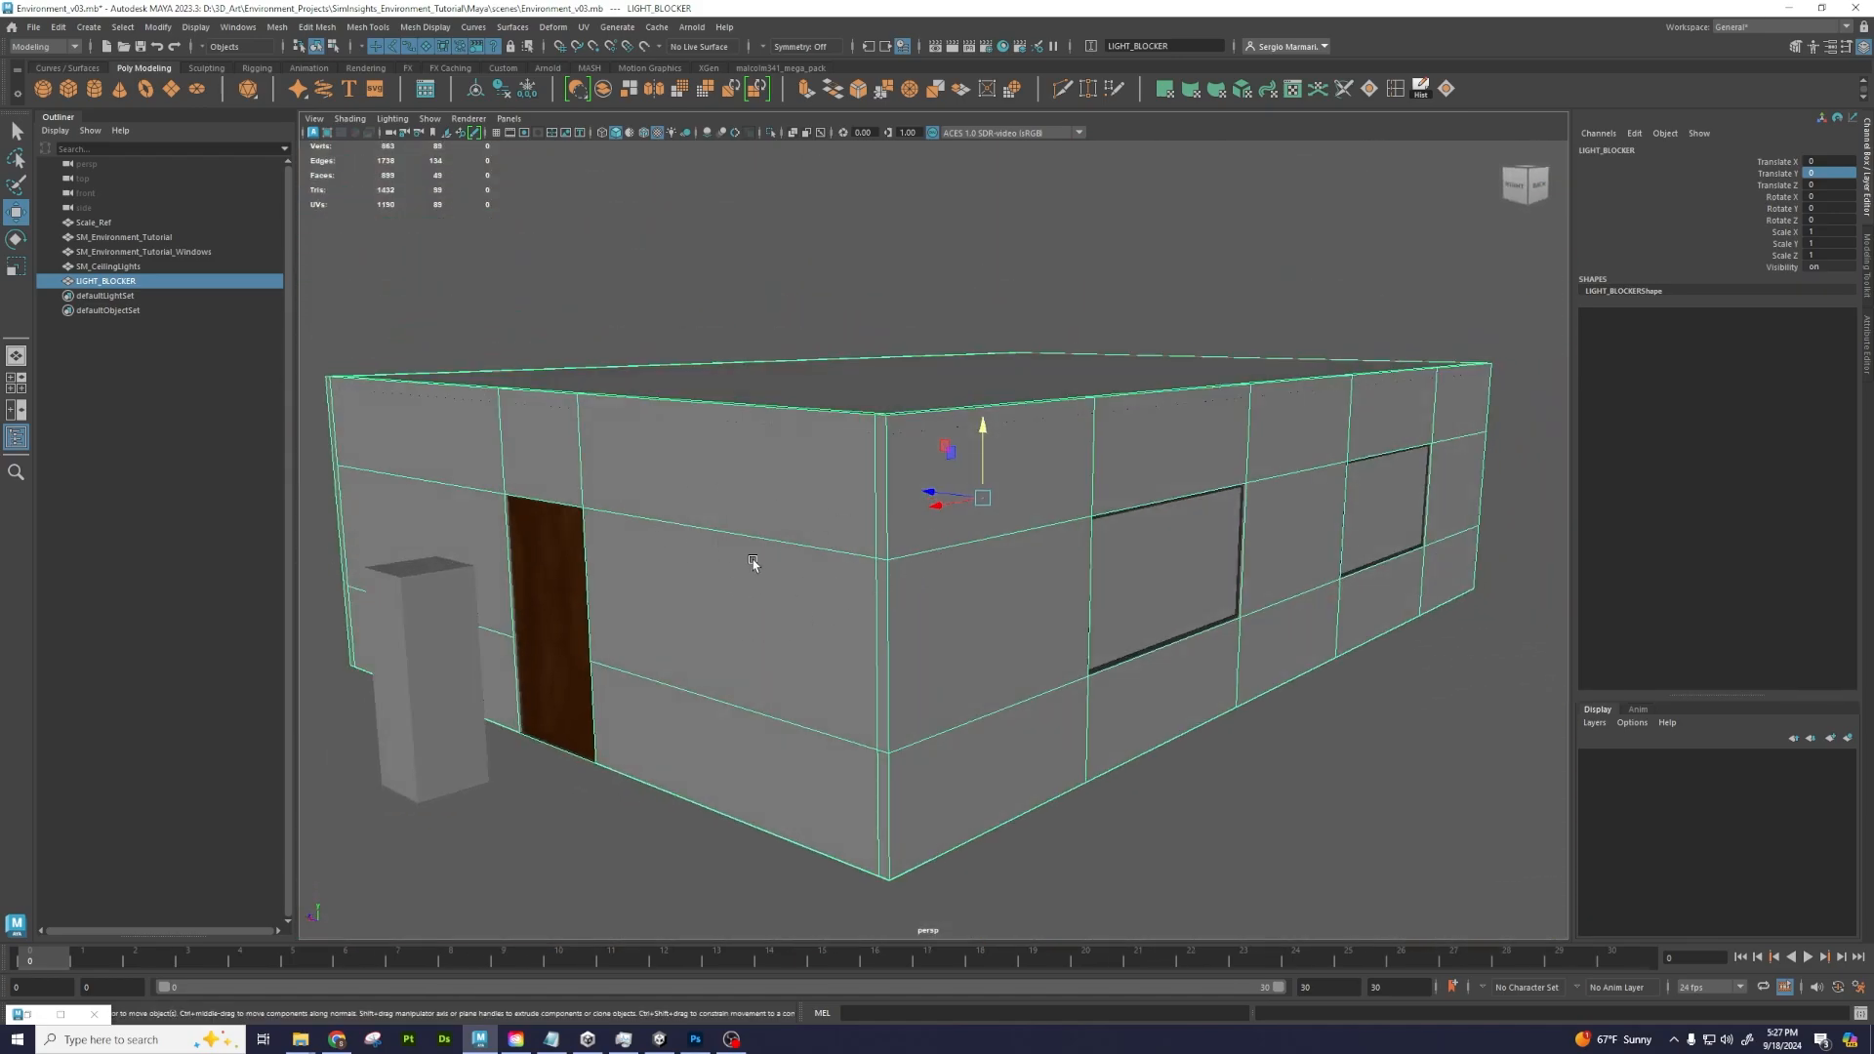
Lower LIGHT_BLOCKER beneath the room and alternately select the room mesh and the blocker to compare them
left_click_drag(983, 430, 983, 714)
left_click(885, 538)
scroll(910, 821, "down", 2)
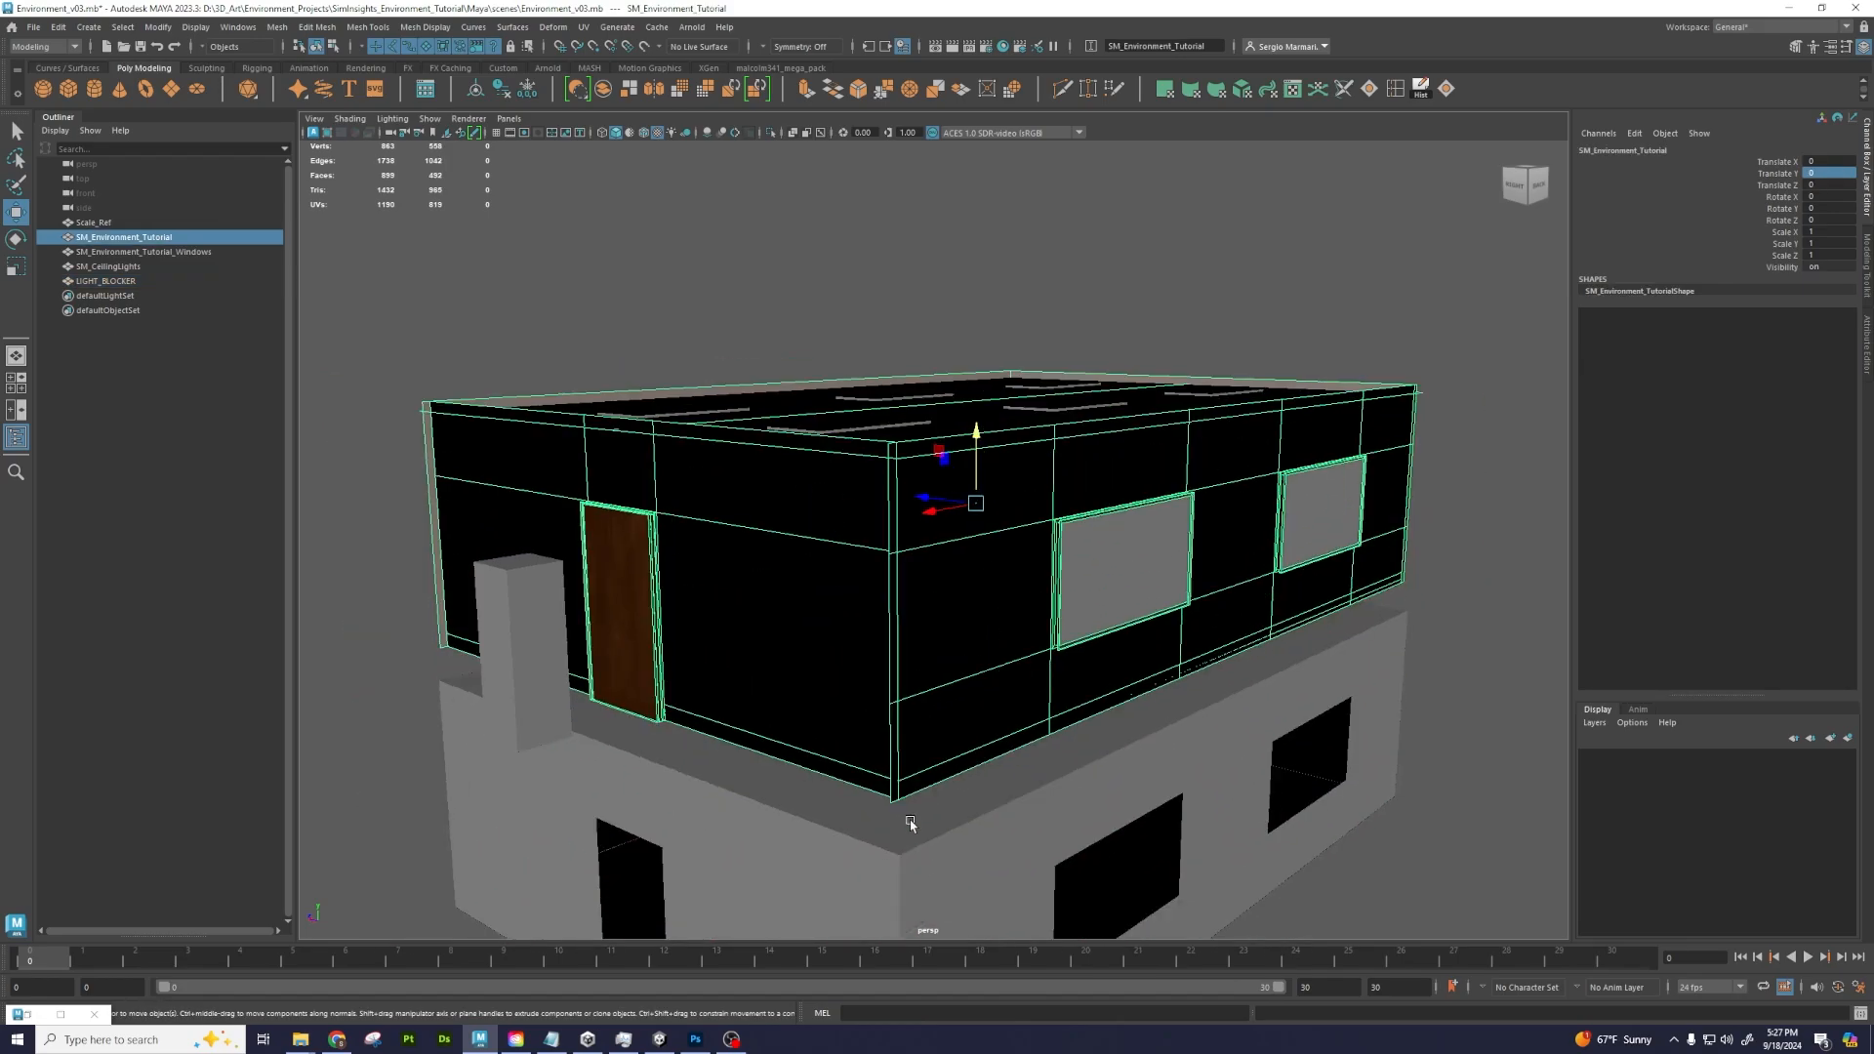
left_click(742, 824)
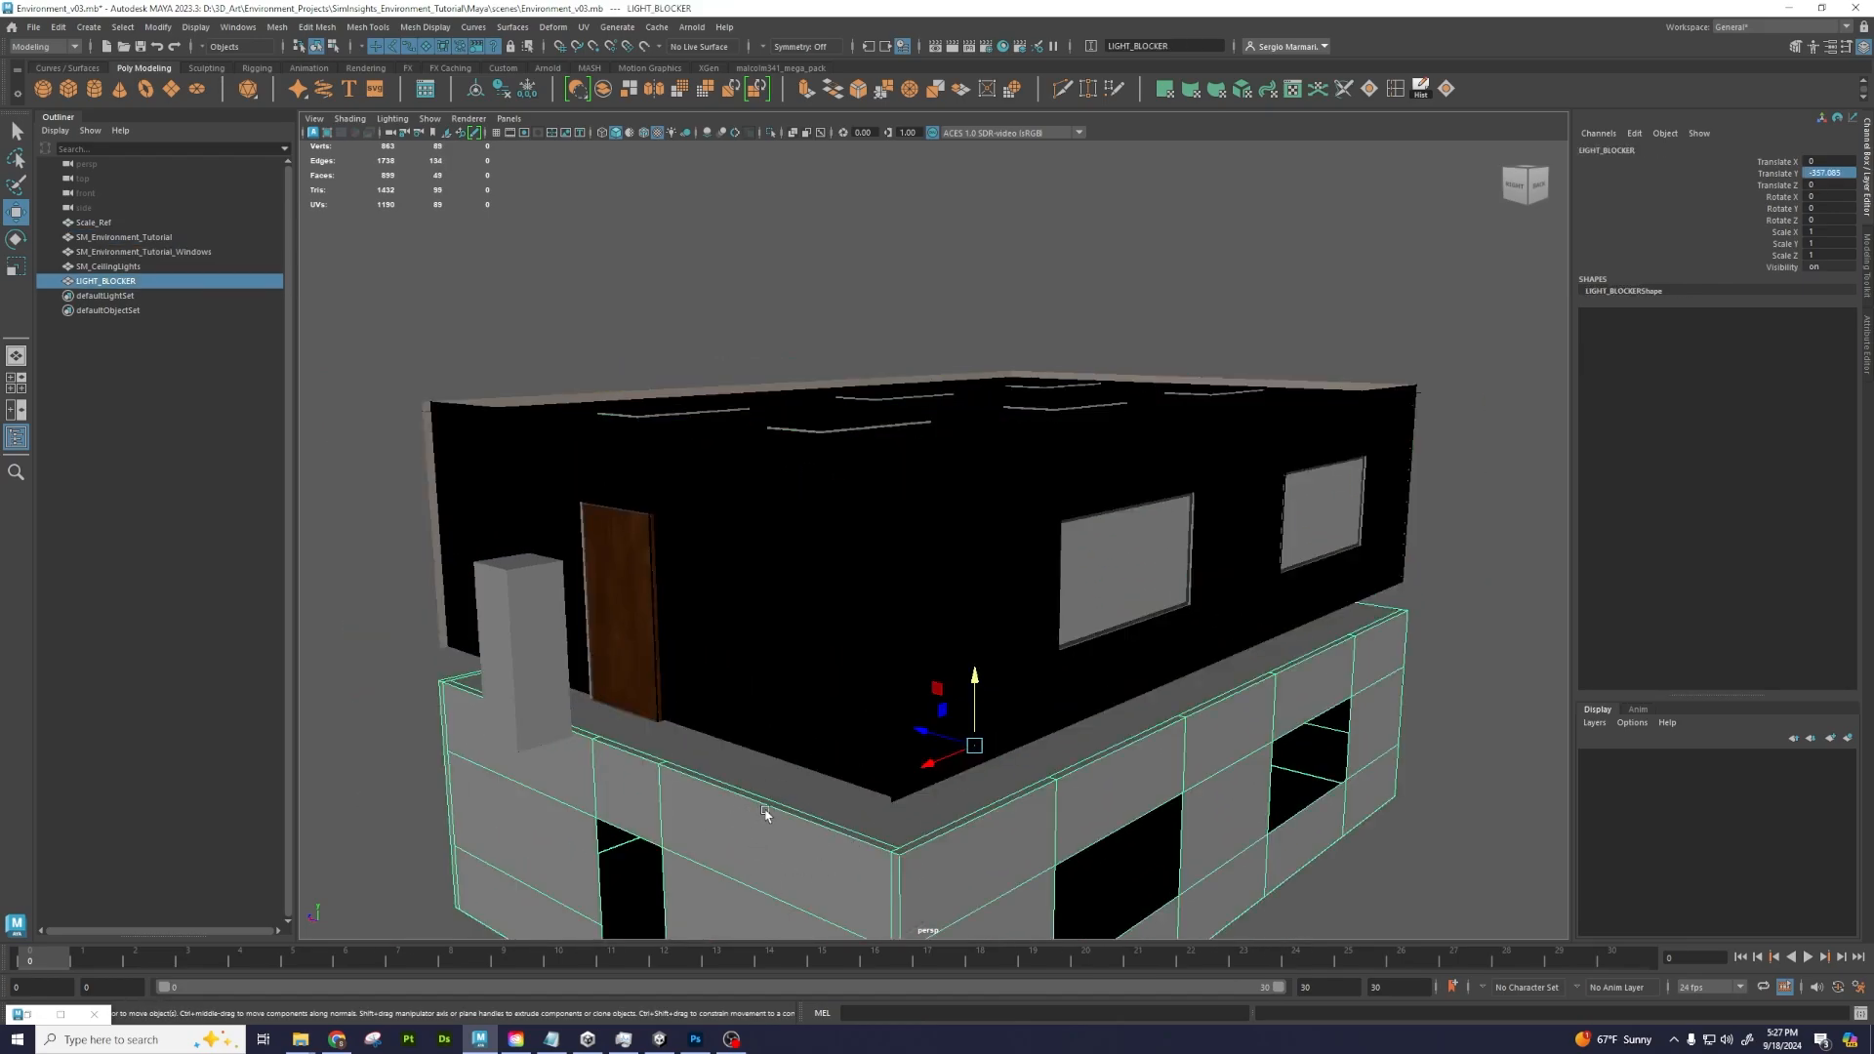
left_click(815, 623)
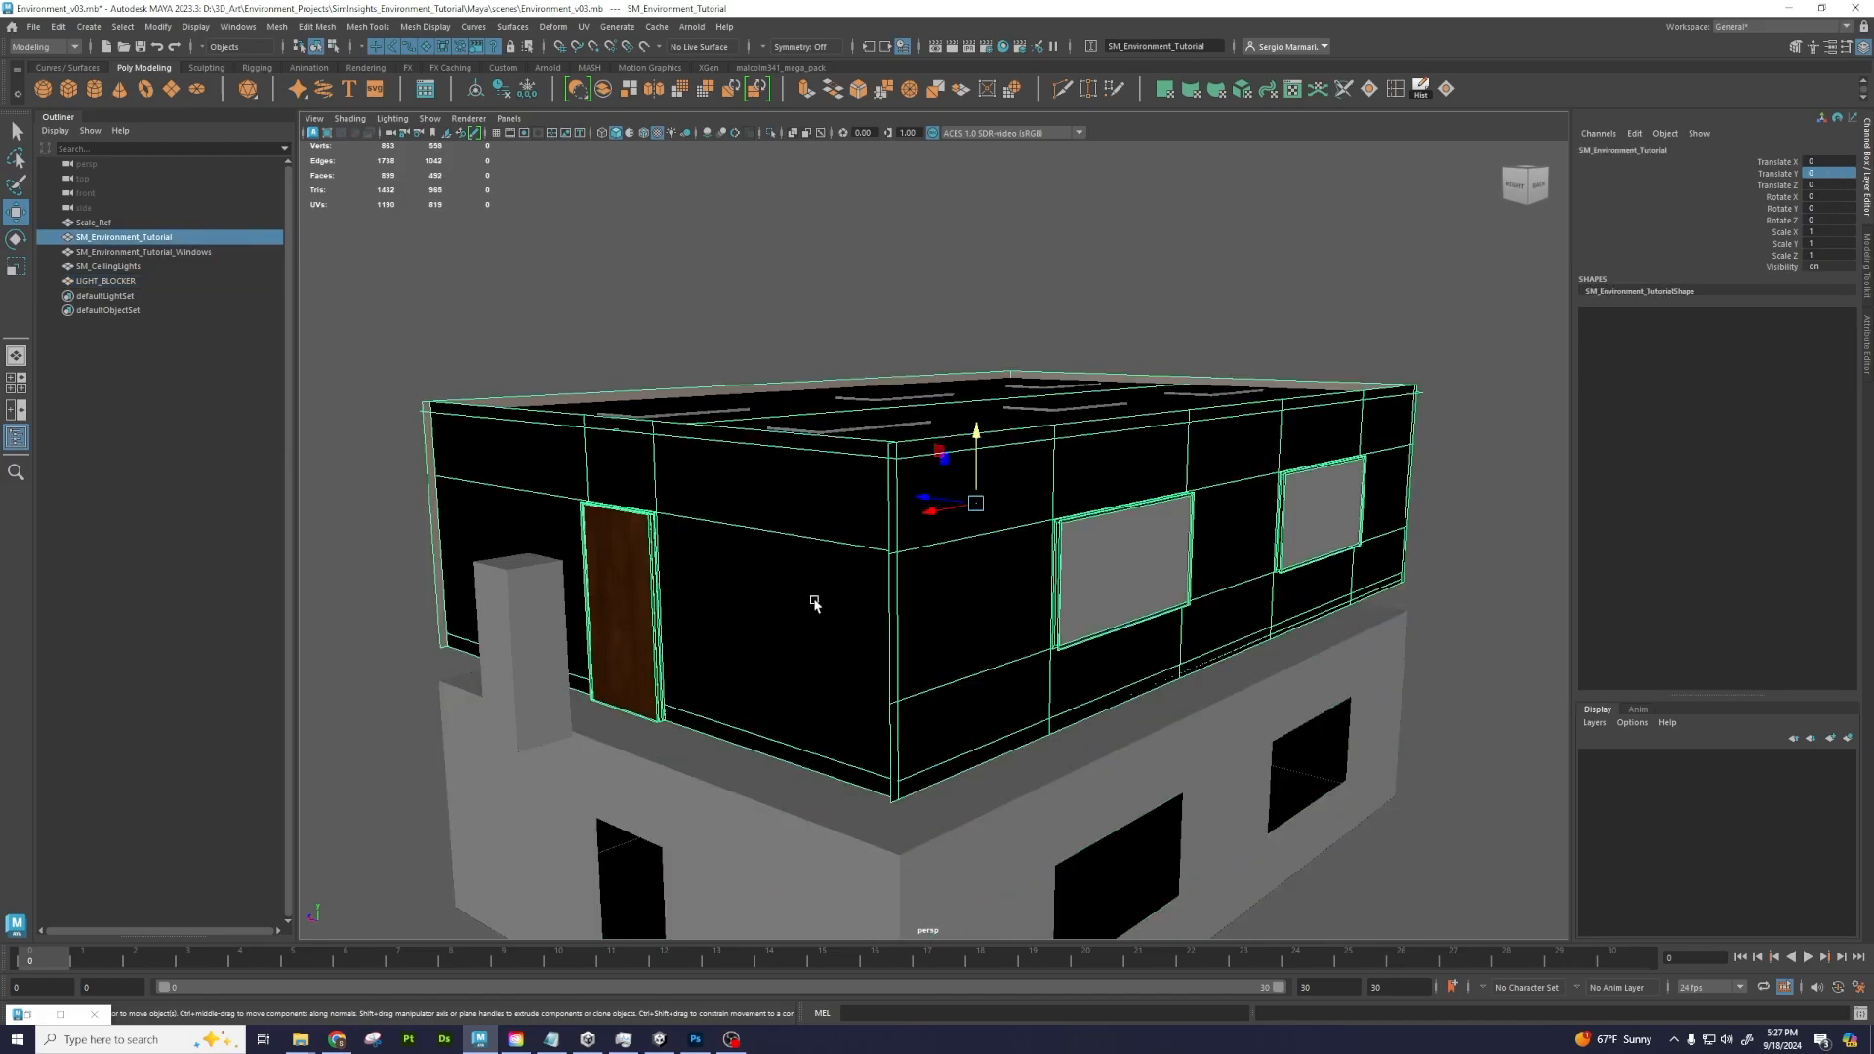
left_click(789, 828)
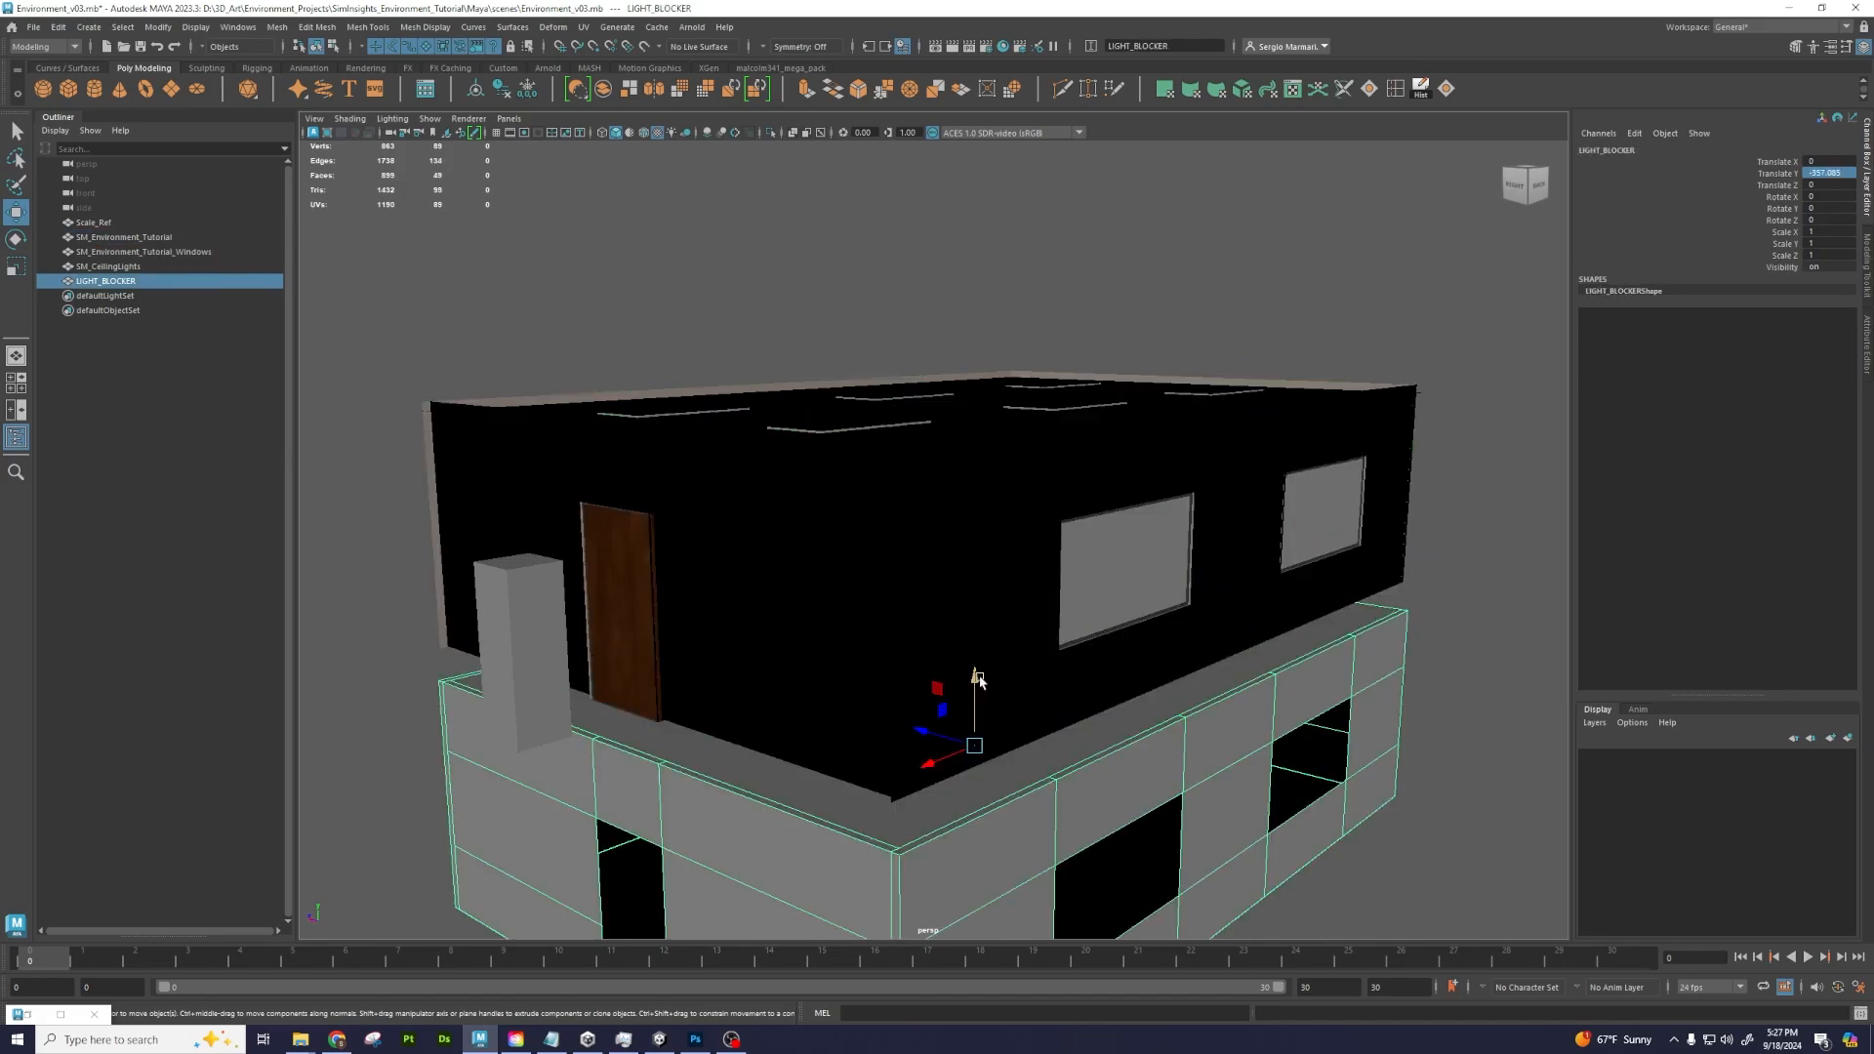
Raise LIGHT_BLOCKER back toward the room, and undo the recent moves and selection changes
left_click_drag(978, 678, 975, 431)
key("ctrl+z")
key("ctrl+z")
key("ctrl+z")
key("ctrl+z")
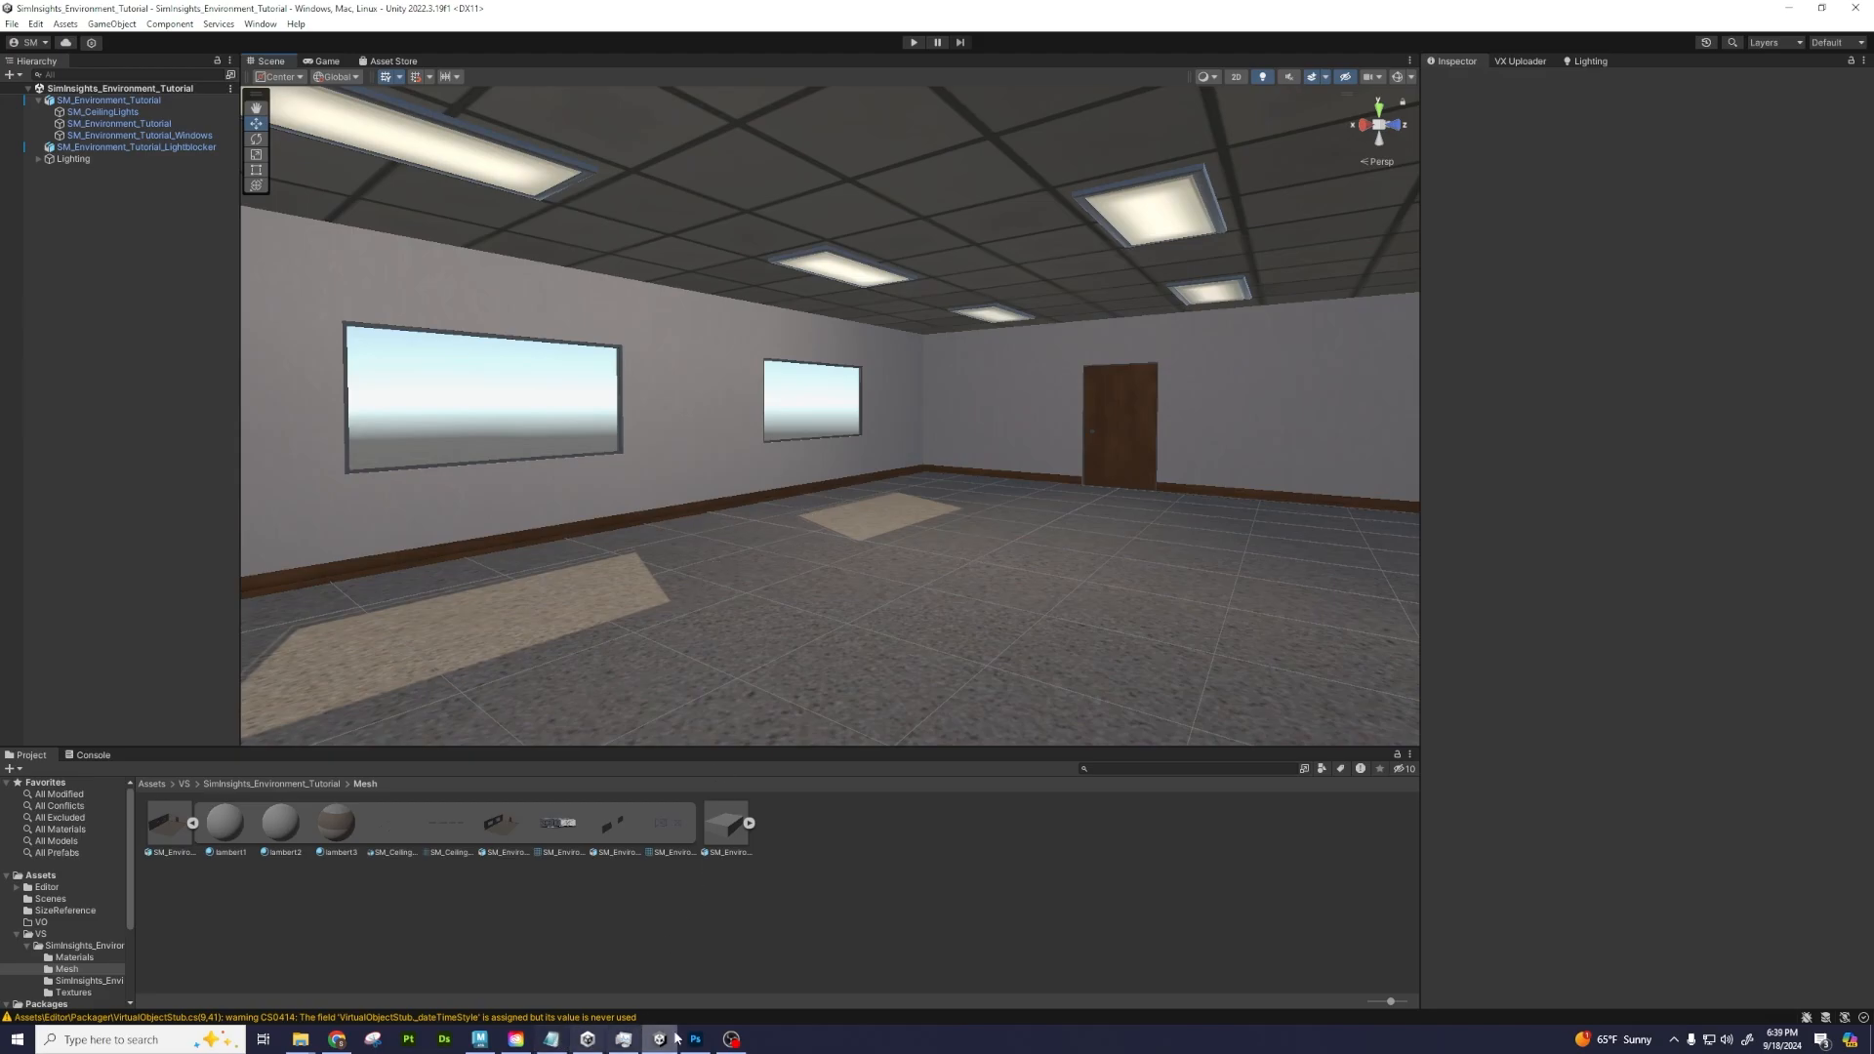
Switch to Maya, frame the room, and select SM_Environment_Tutorial, SM_Environment_Tutorial_Windows and SM_CeilingLights together to view them from outside
left_click(479, 1040)
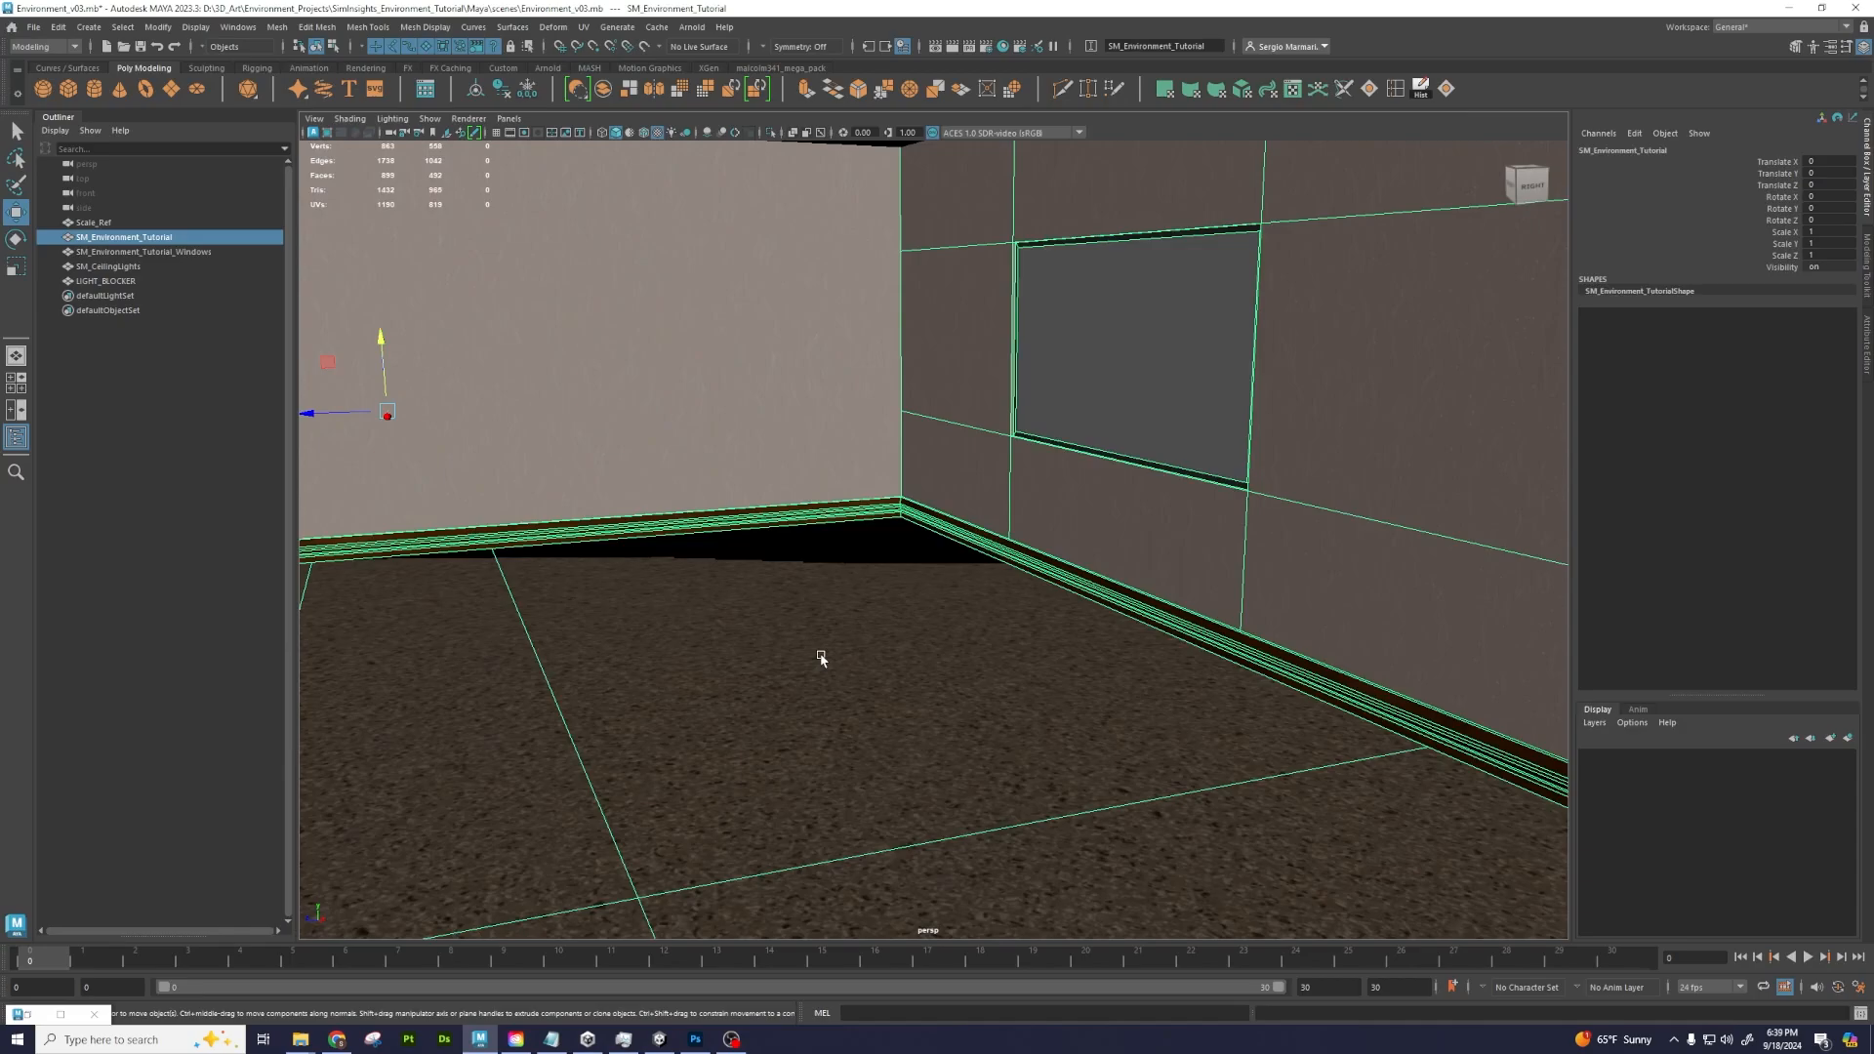
key("f")
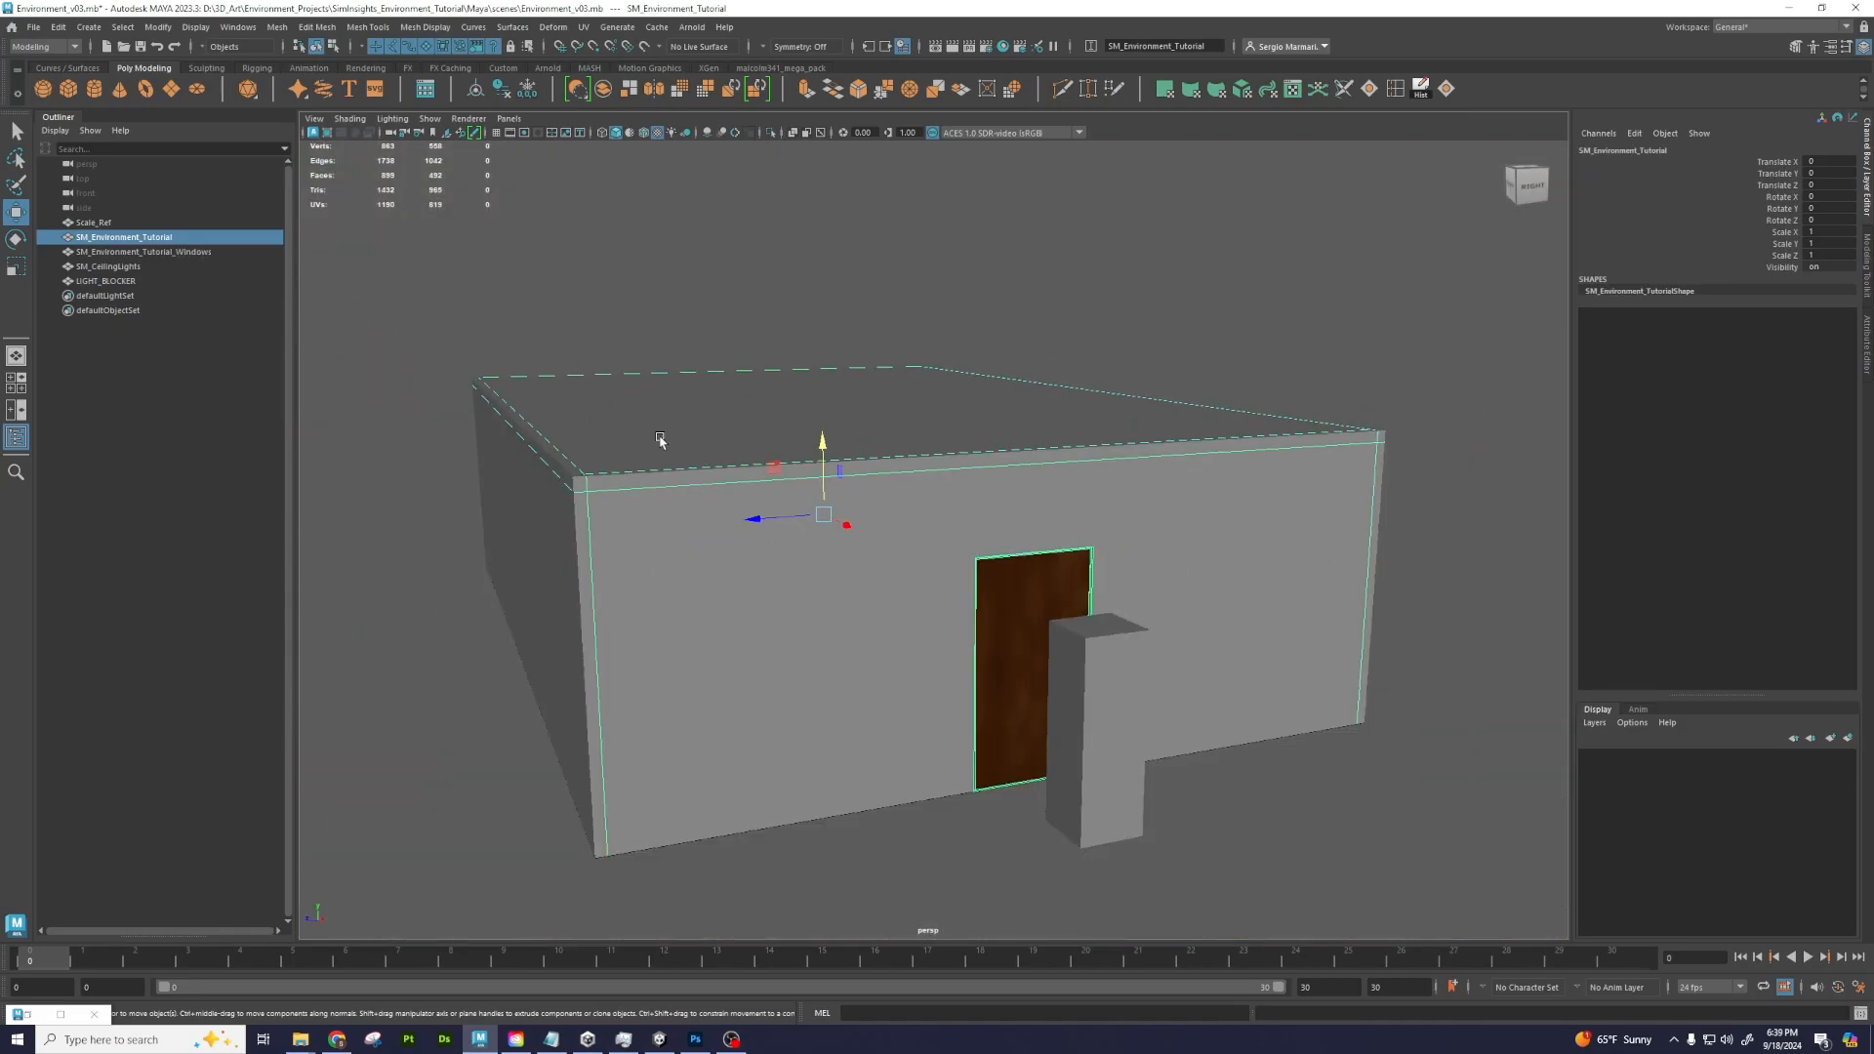
left_click(145, 270, "shift")
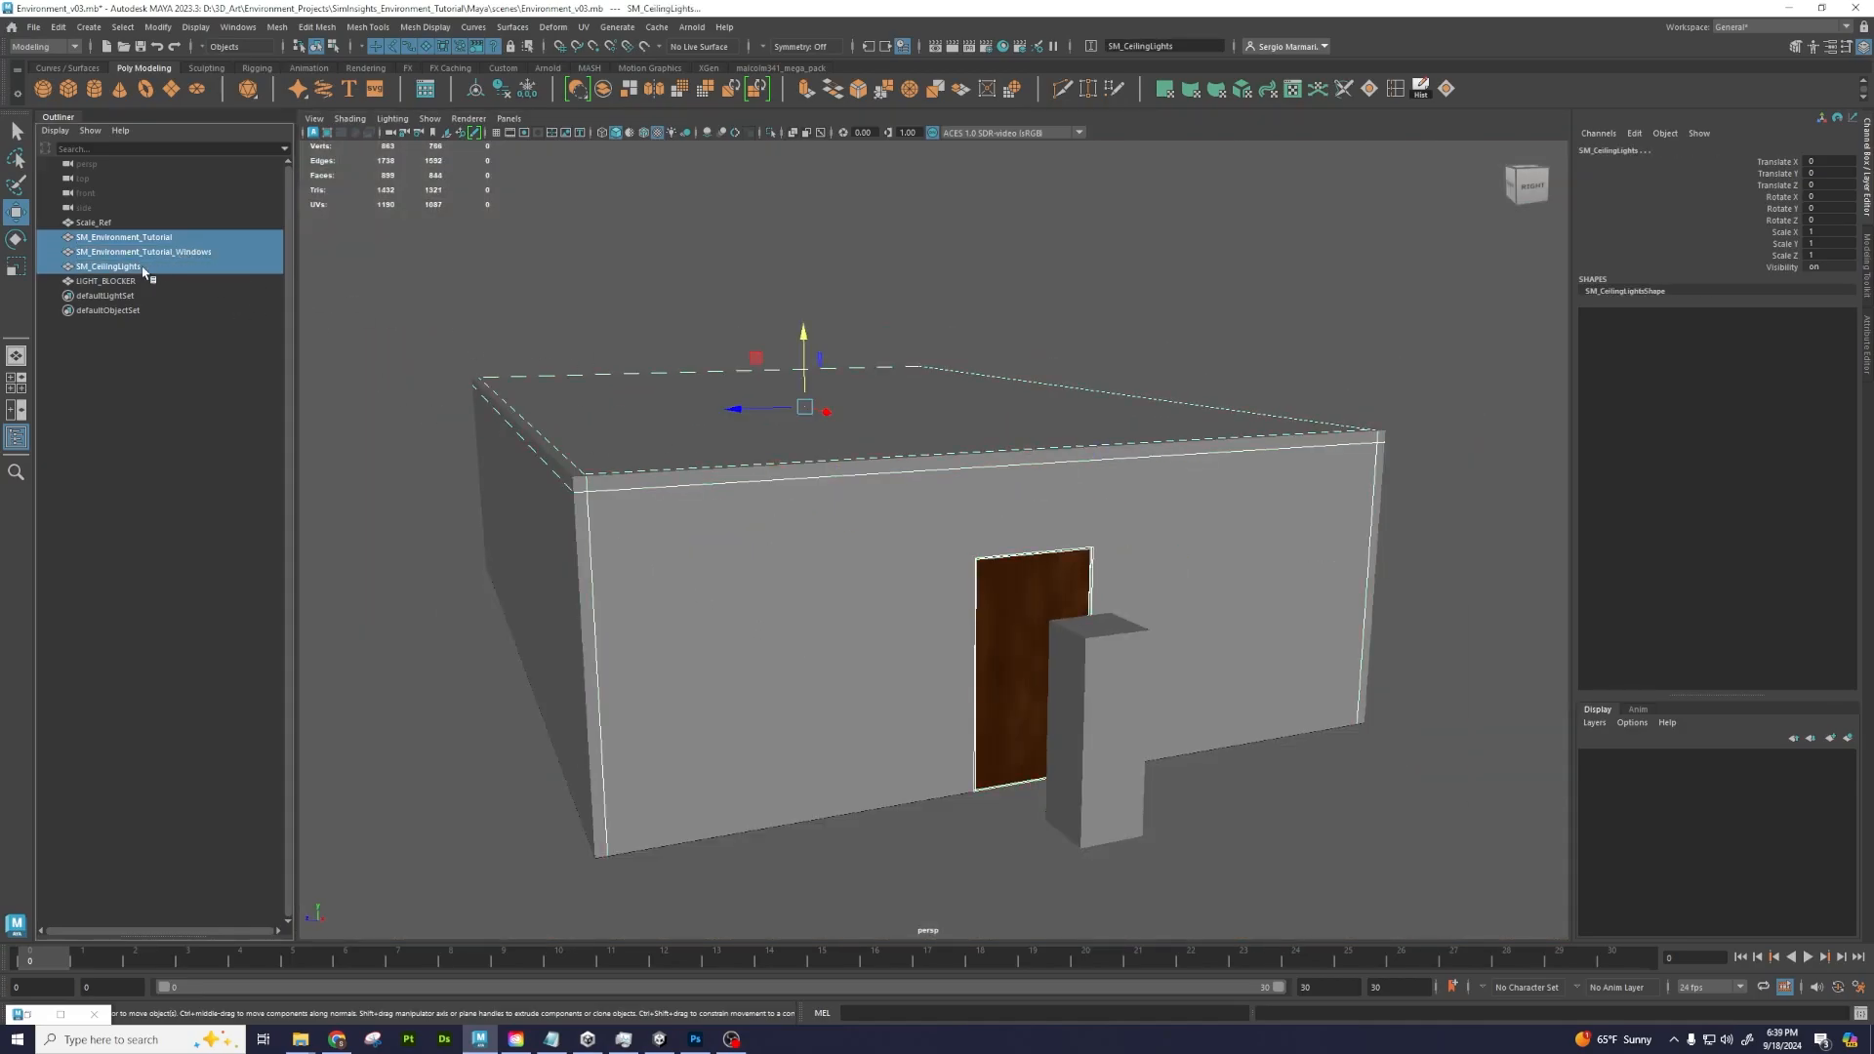
left_click_drag(489, 342, 654, 390, "alt")
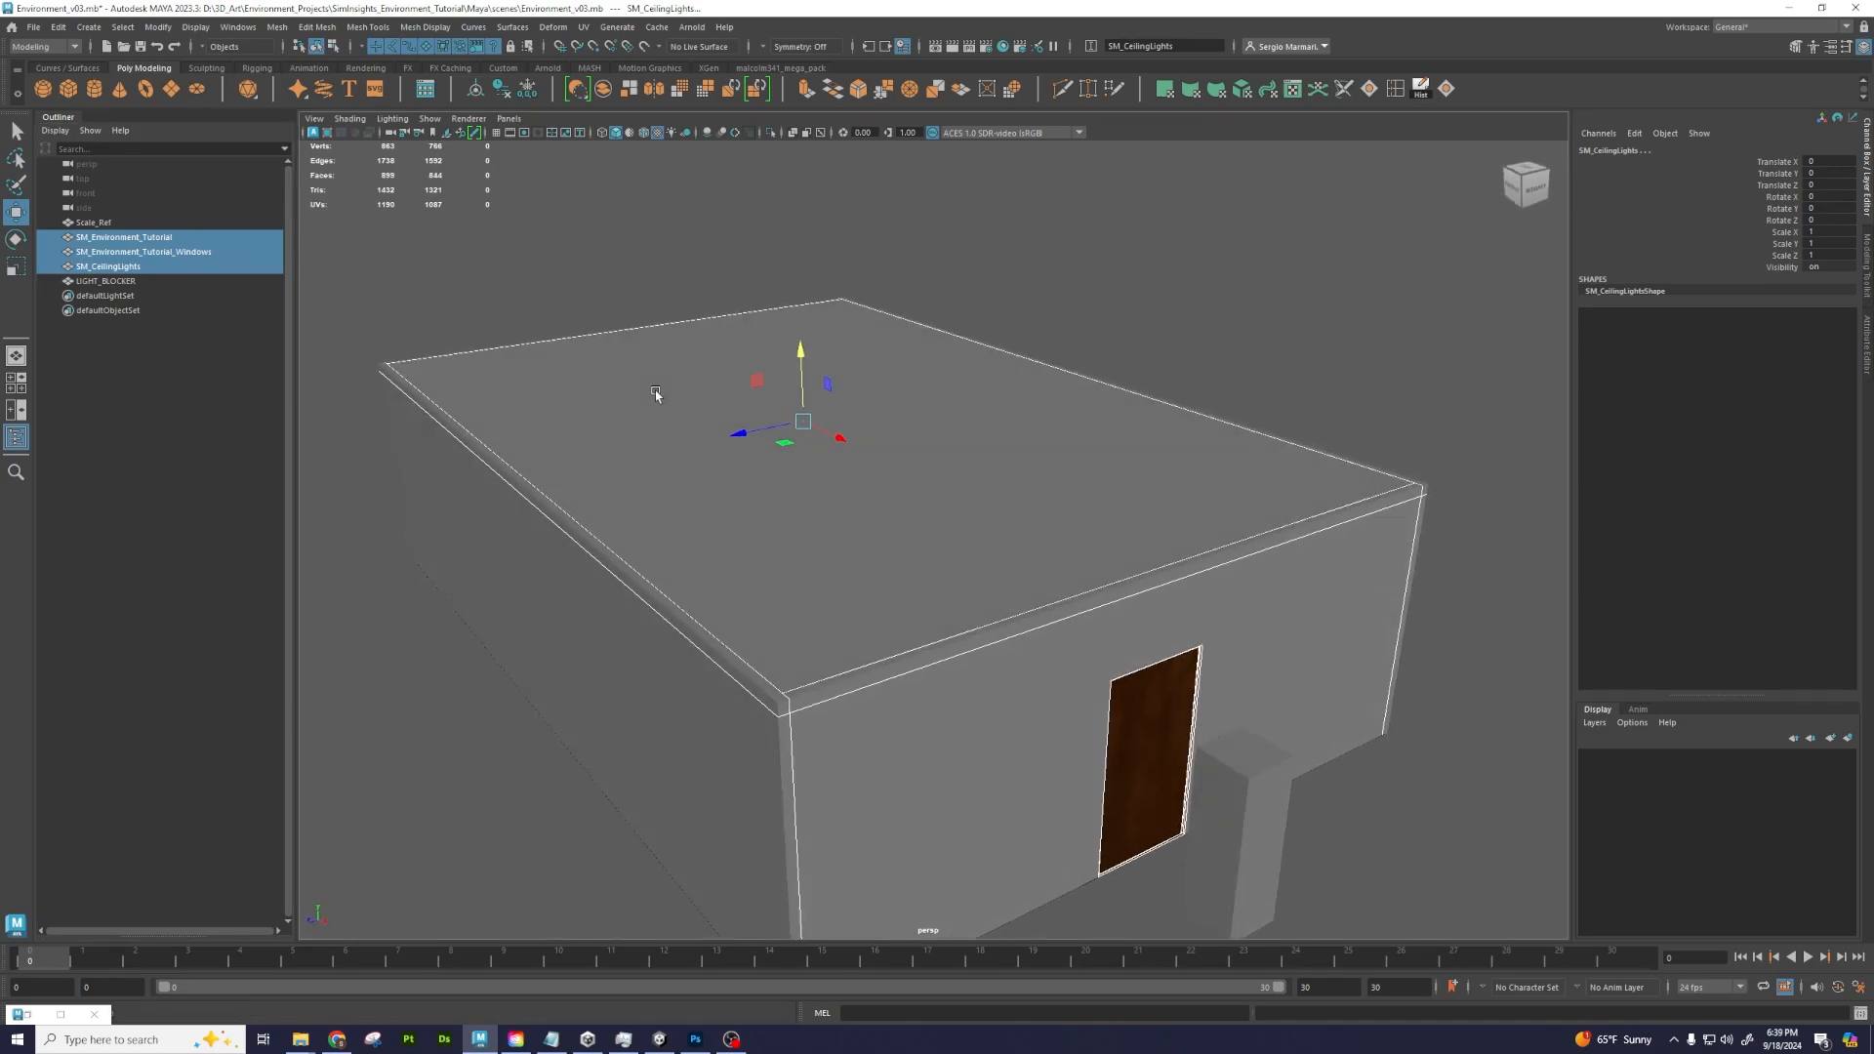
right_click_drag(625, 403, 761, 482, "alt")
left_click_drag(762, 481, 766, 462, "alt")
right_click_drag(766, 462, 540, 437, "alt")
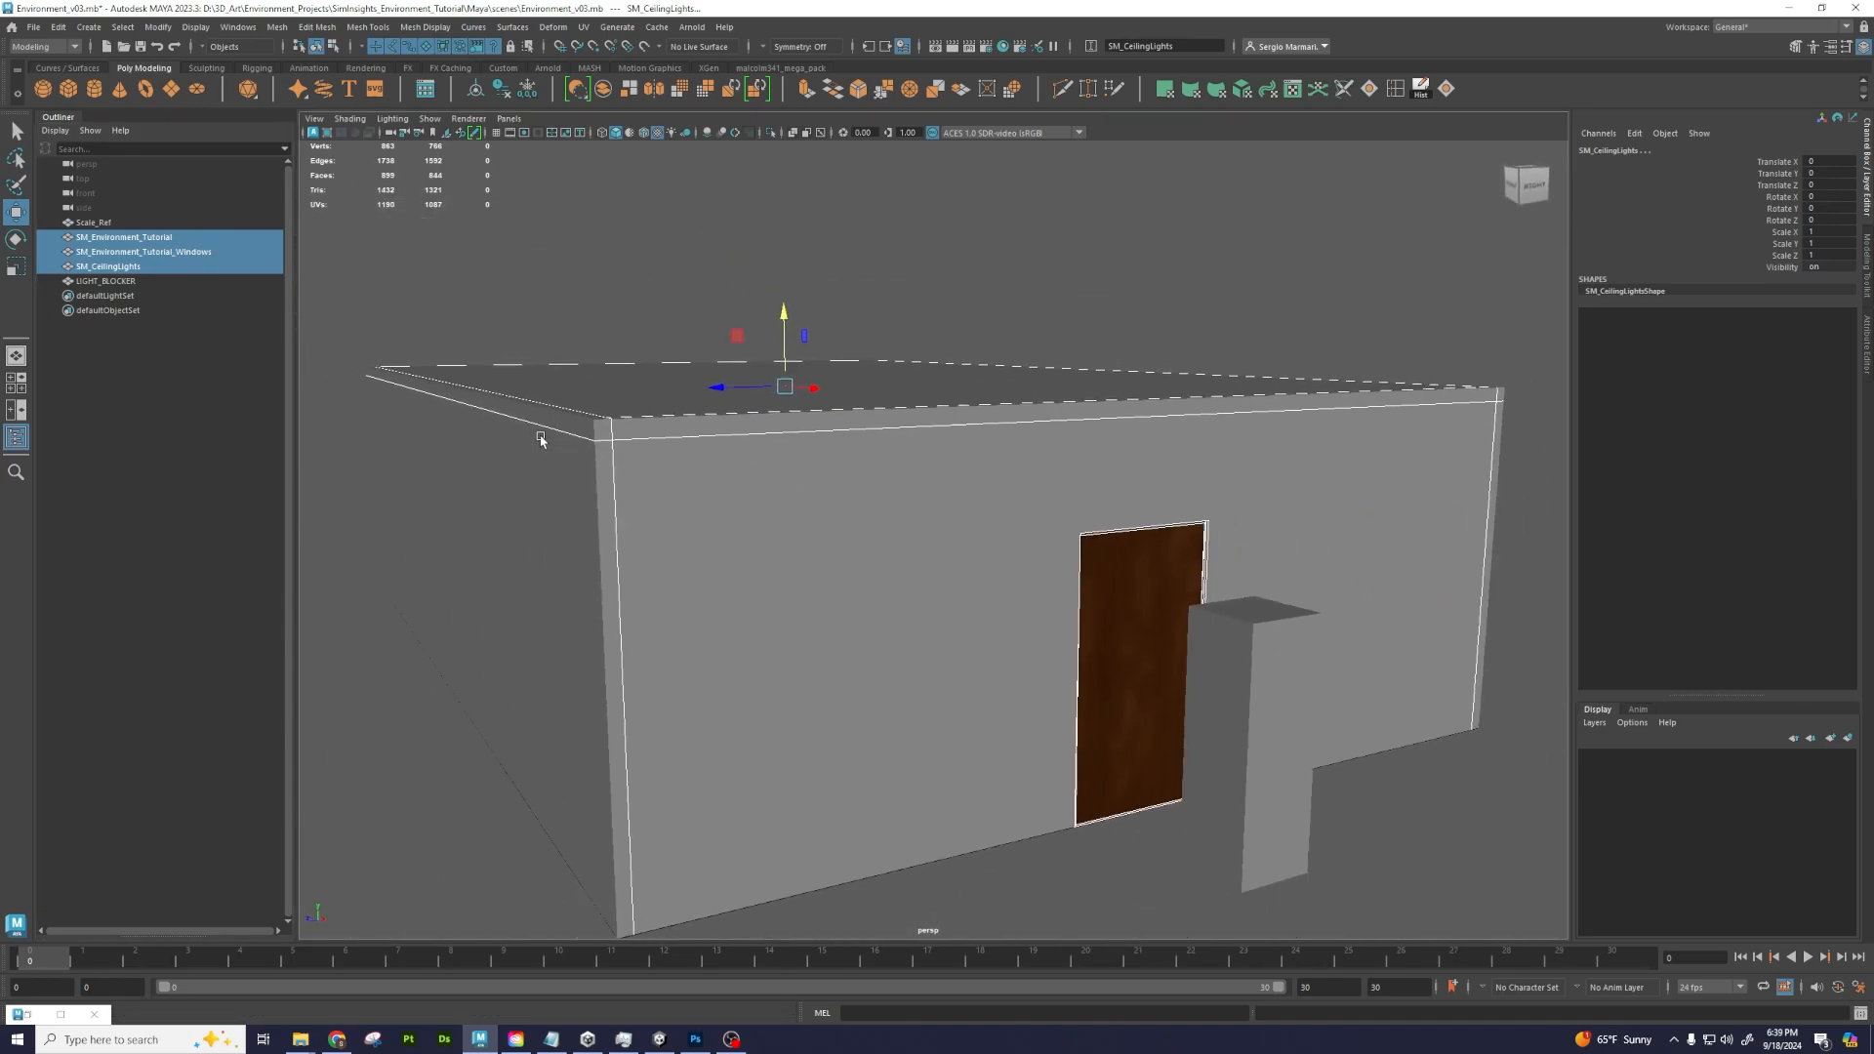
Select LIGHT_BLOCKER, open Export Selection to review the room and Lightblocker FBX files, and close it without exporting
left_click(103, 281)
left_click(33, 26)
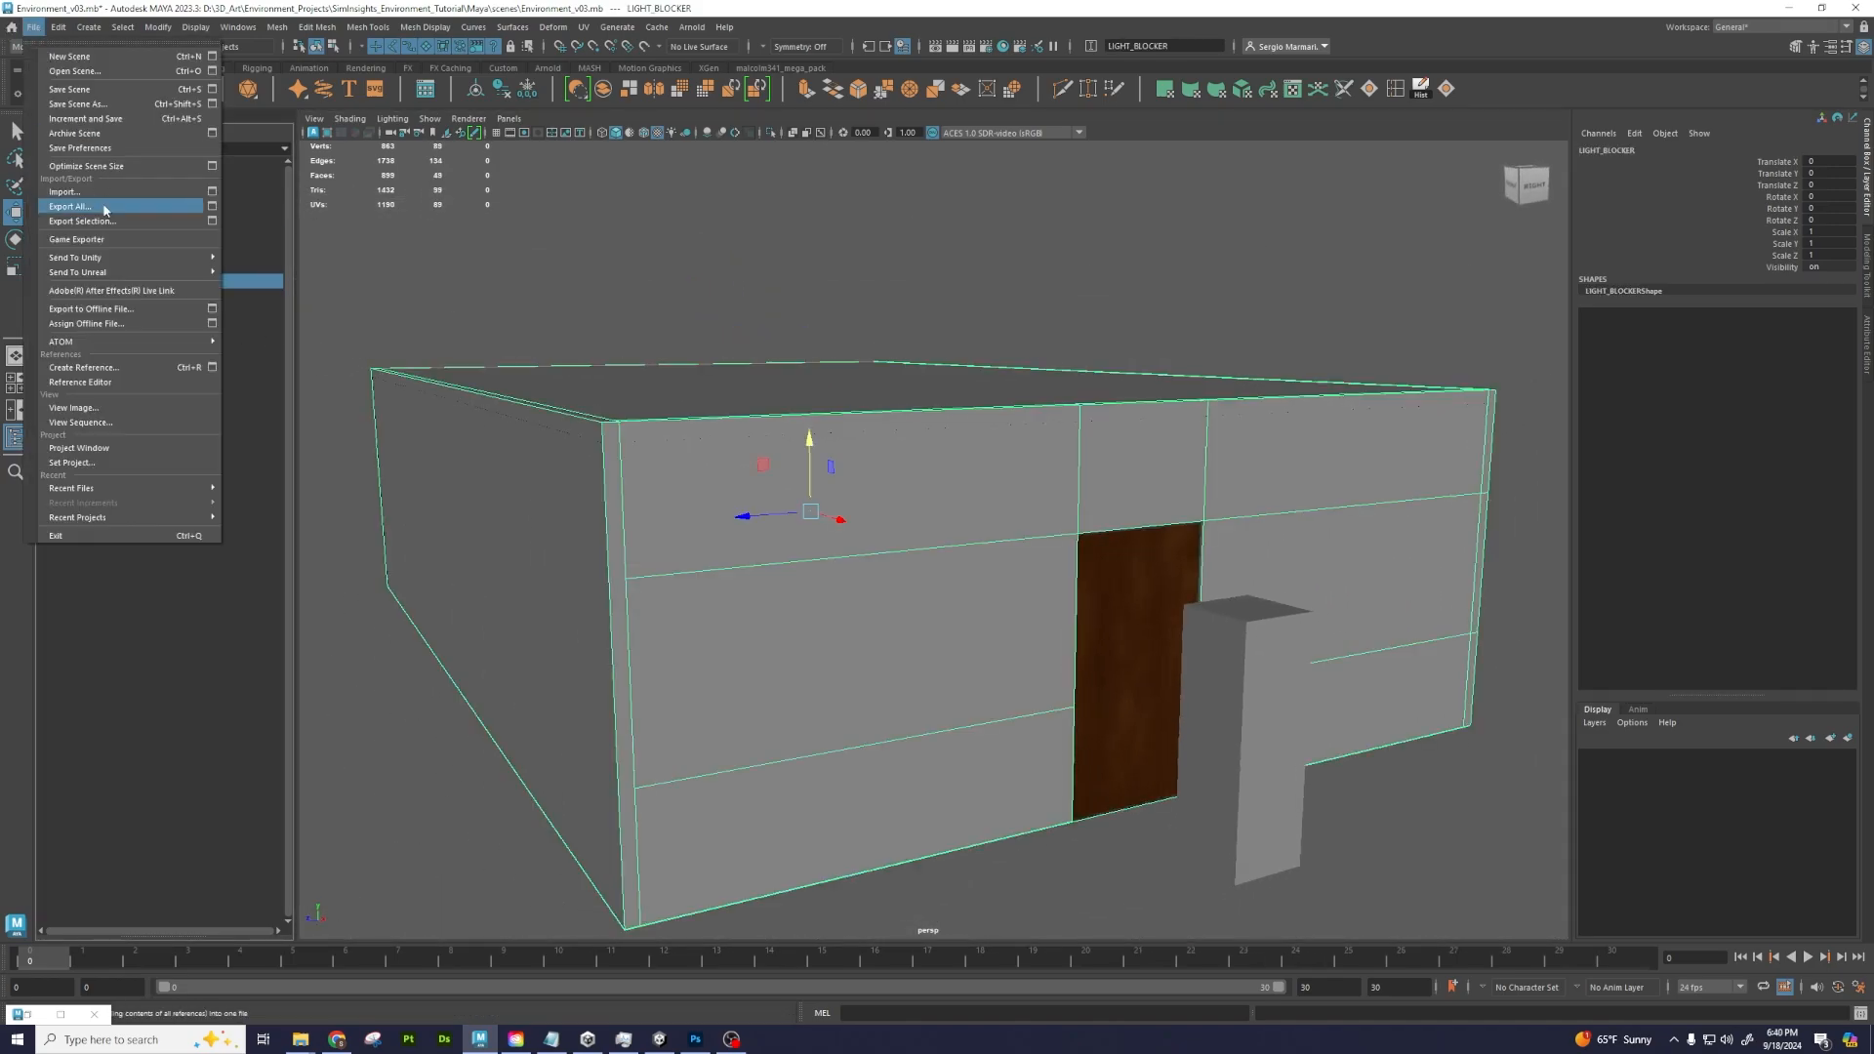
left_click(90, 219)
left_click(553, 374)
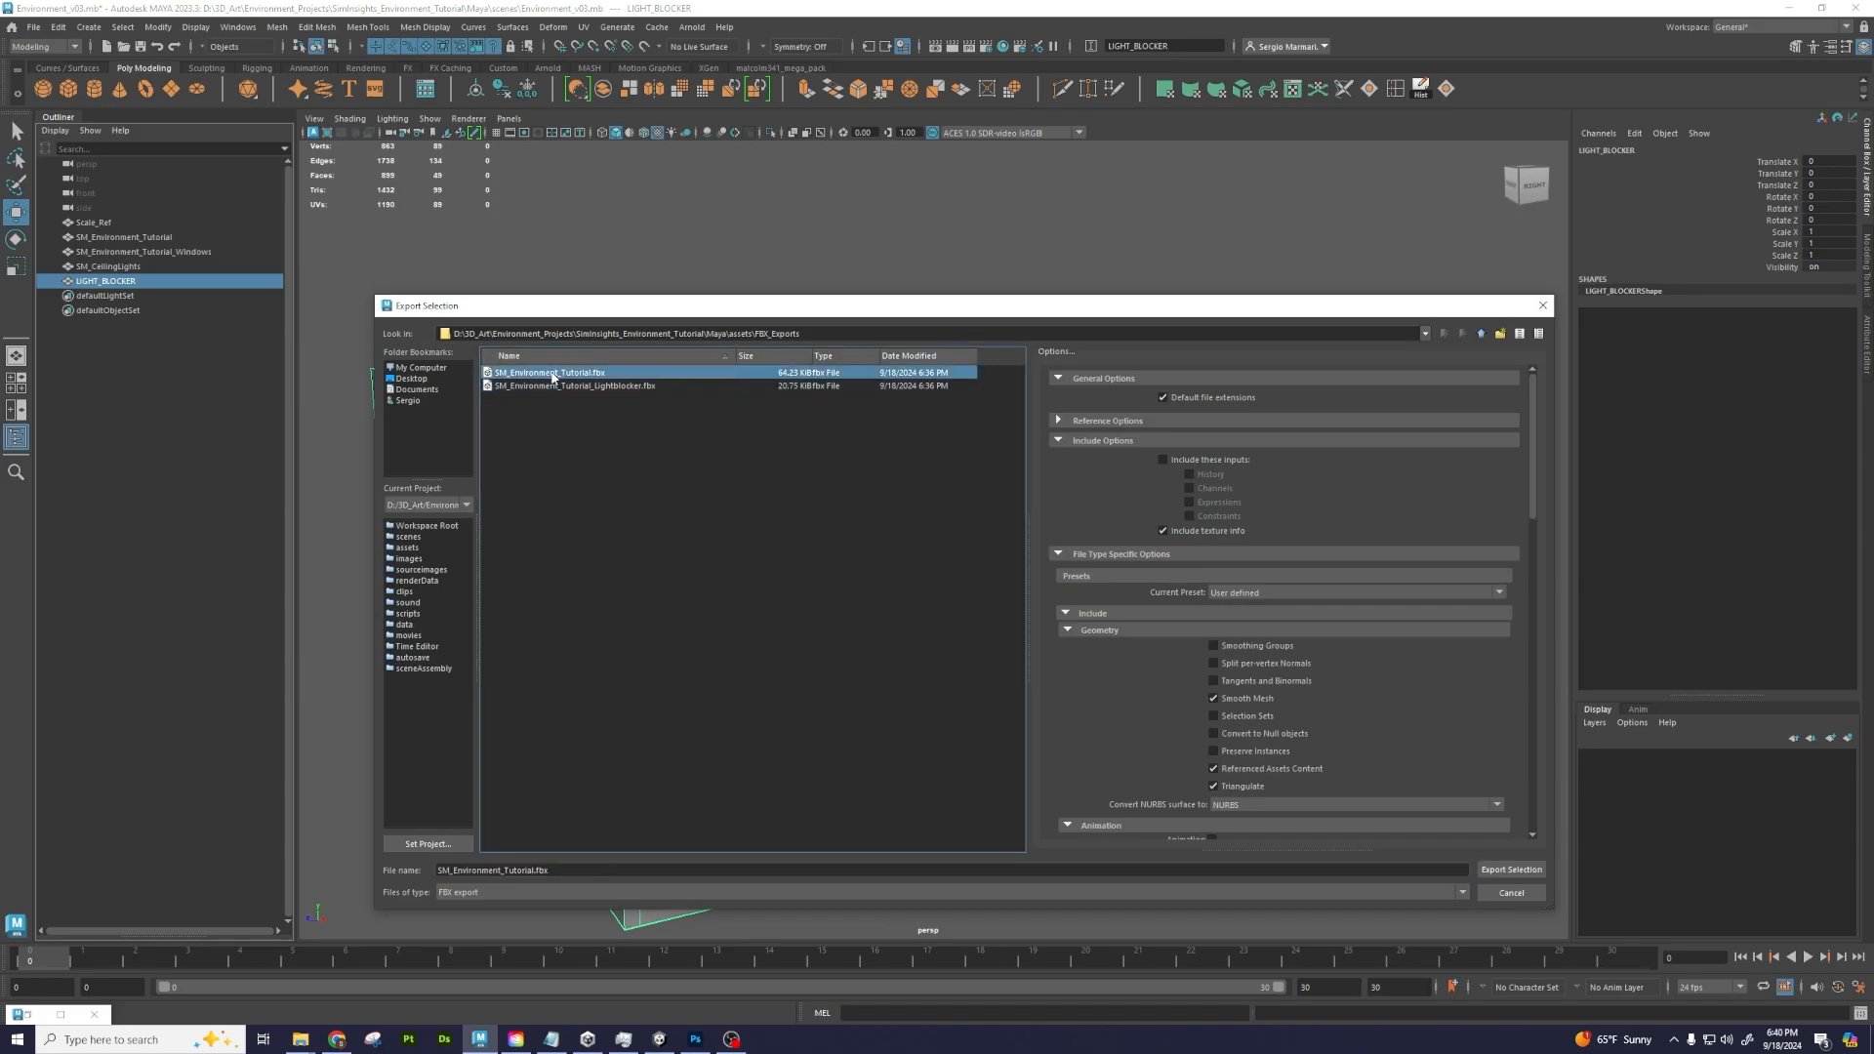
left_click(641, 385)
left_click(1542, 306)
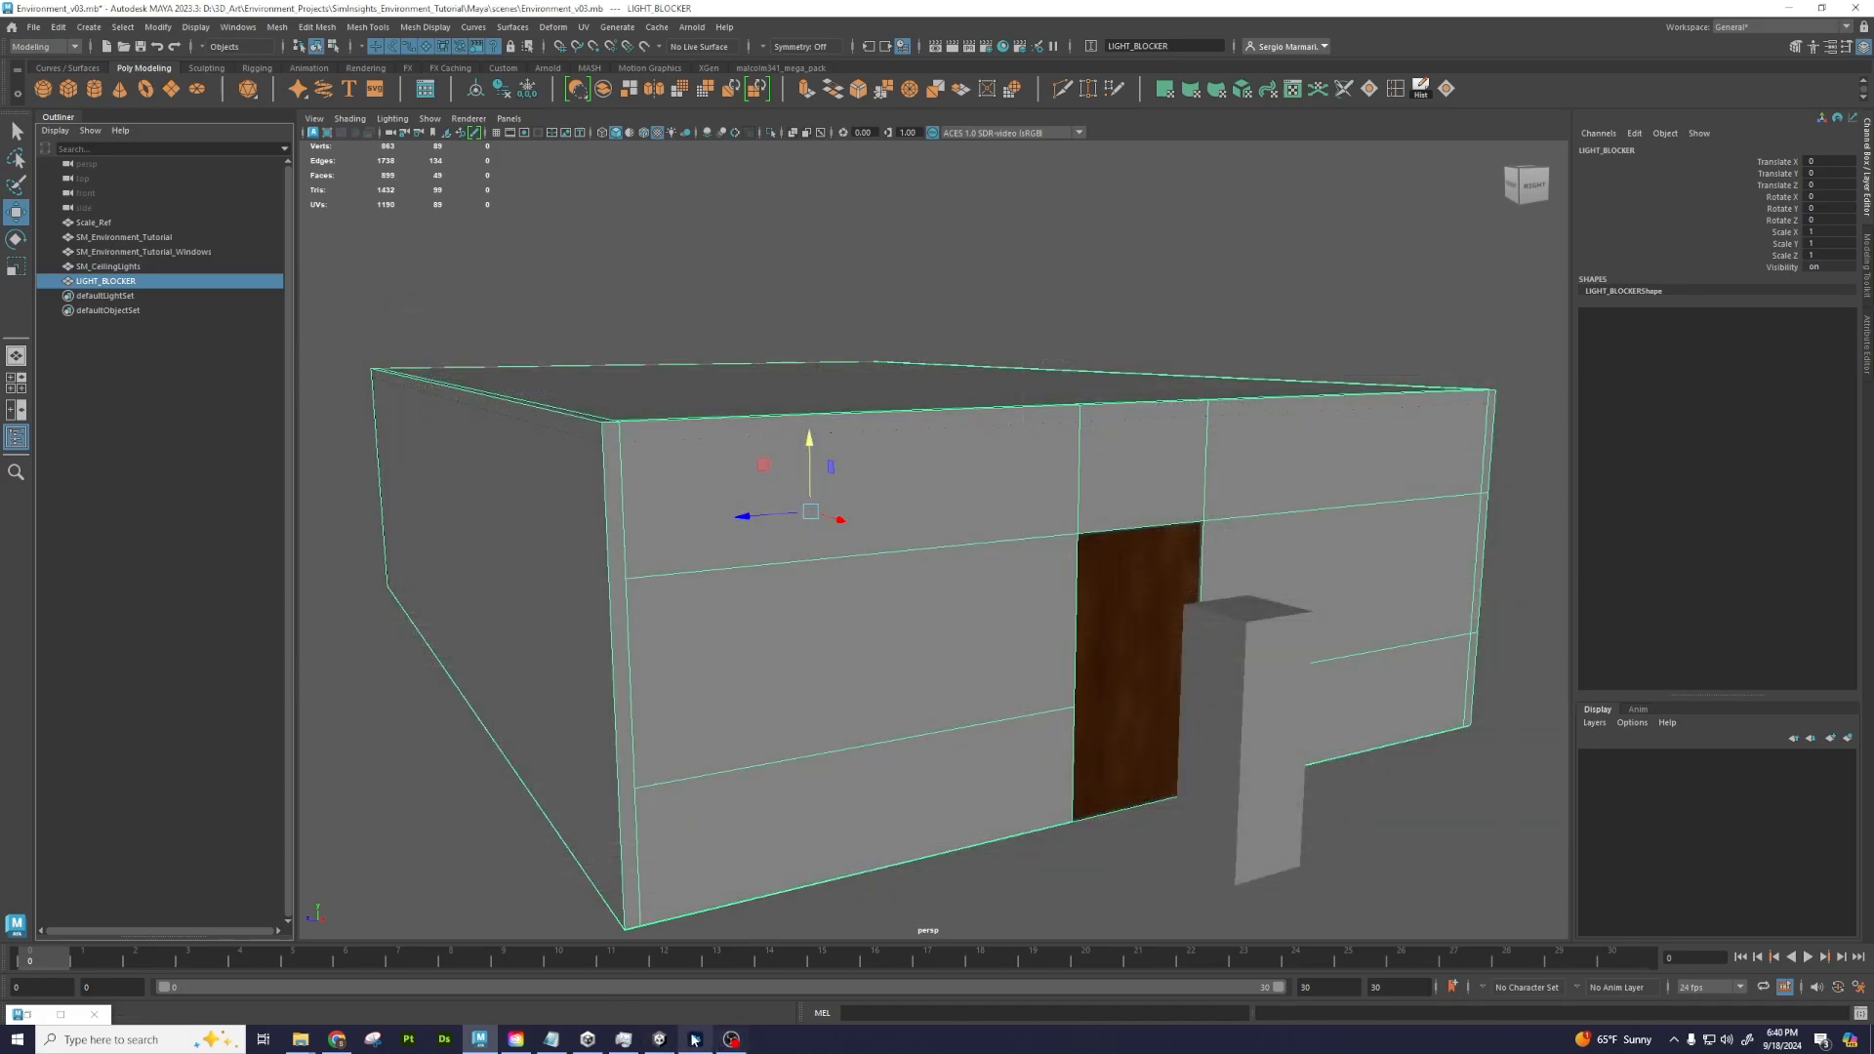
Switch to Unity, open the tutorial's Mesh folder, and view the import settings of SM_Environment_Tutorial.fbx with its sub-assets collapsed
left_click(661, 1040)
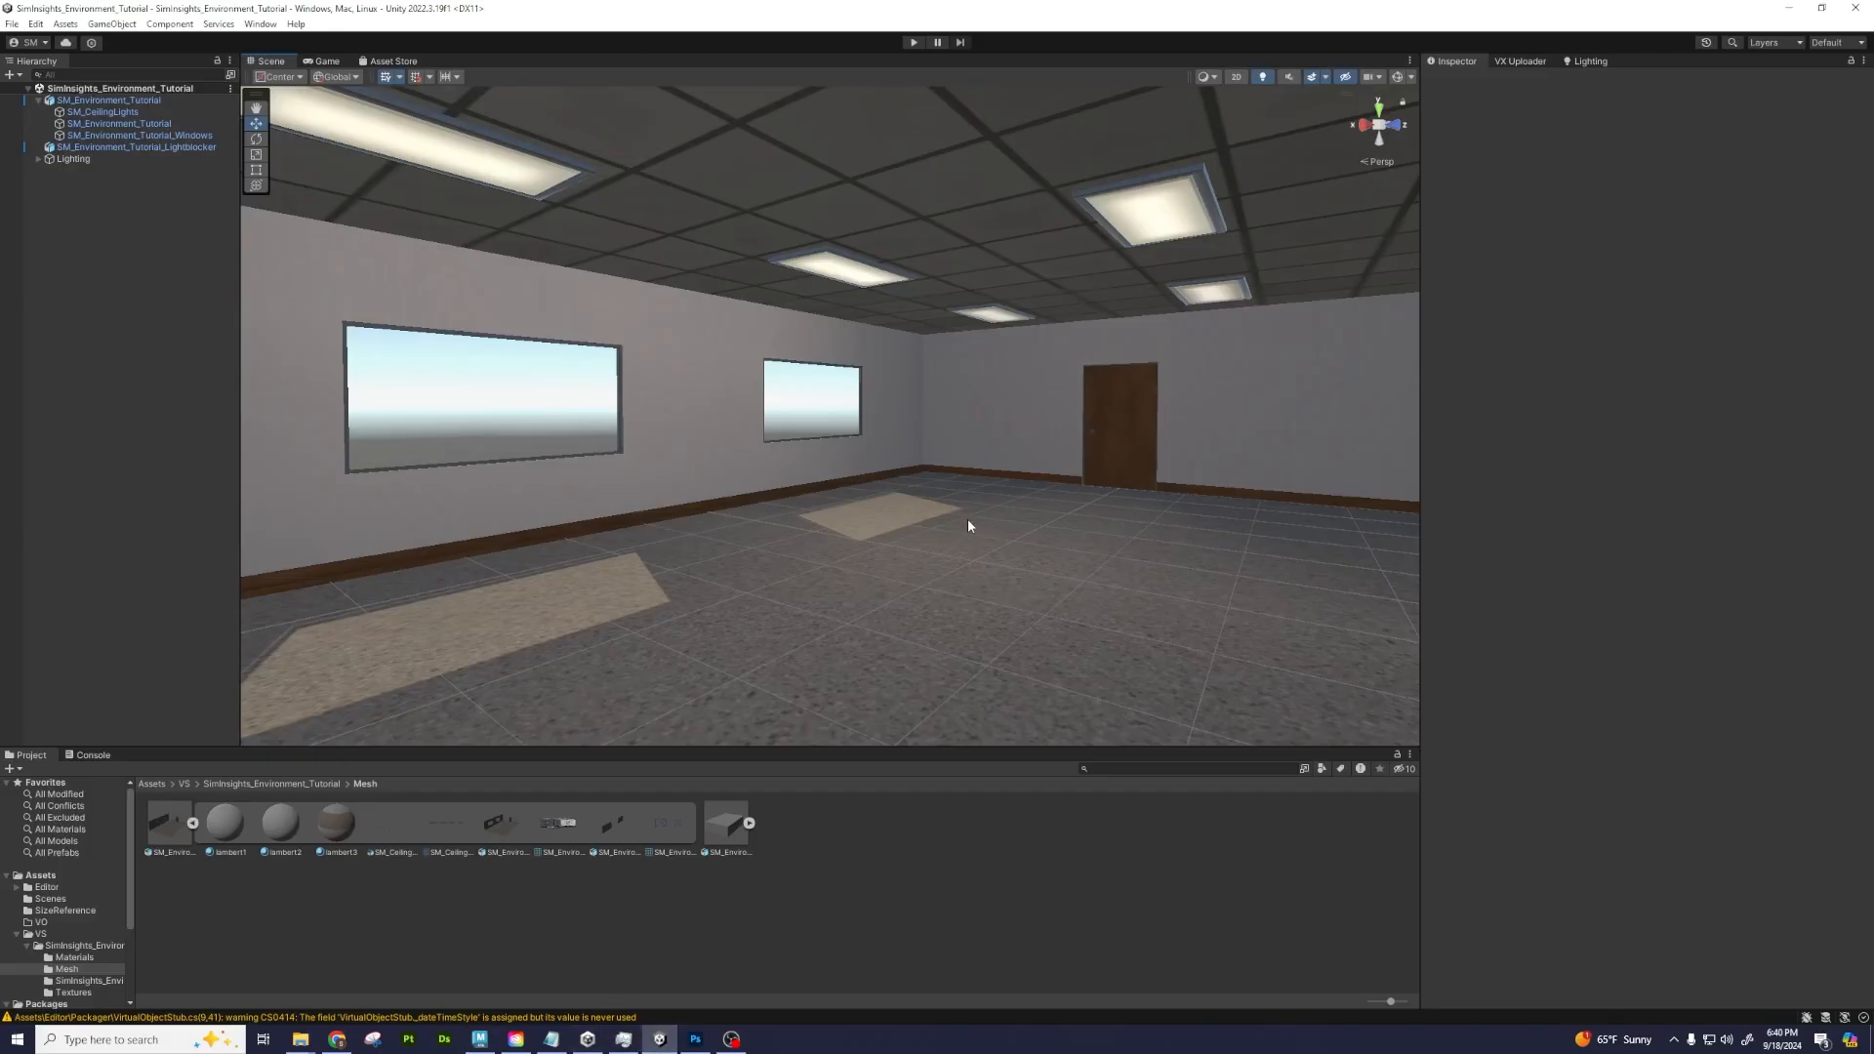
left_click(303, 785)
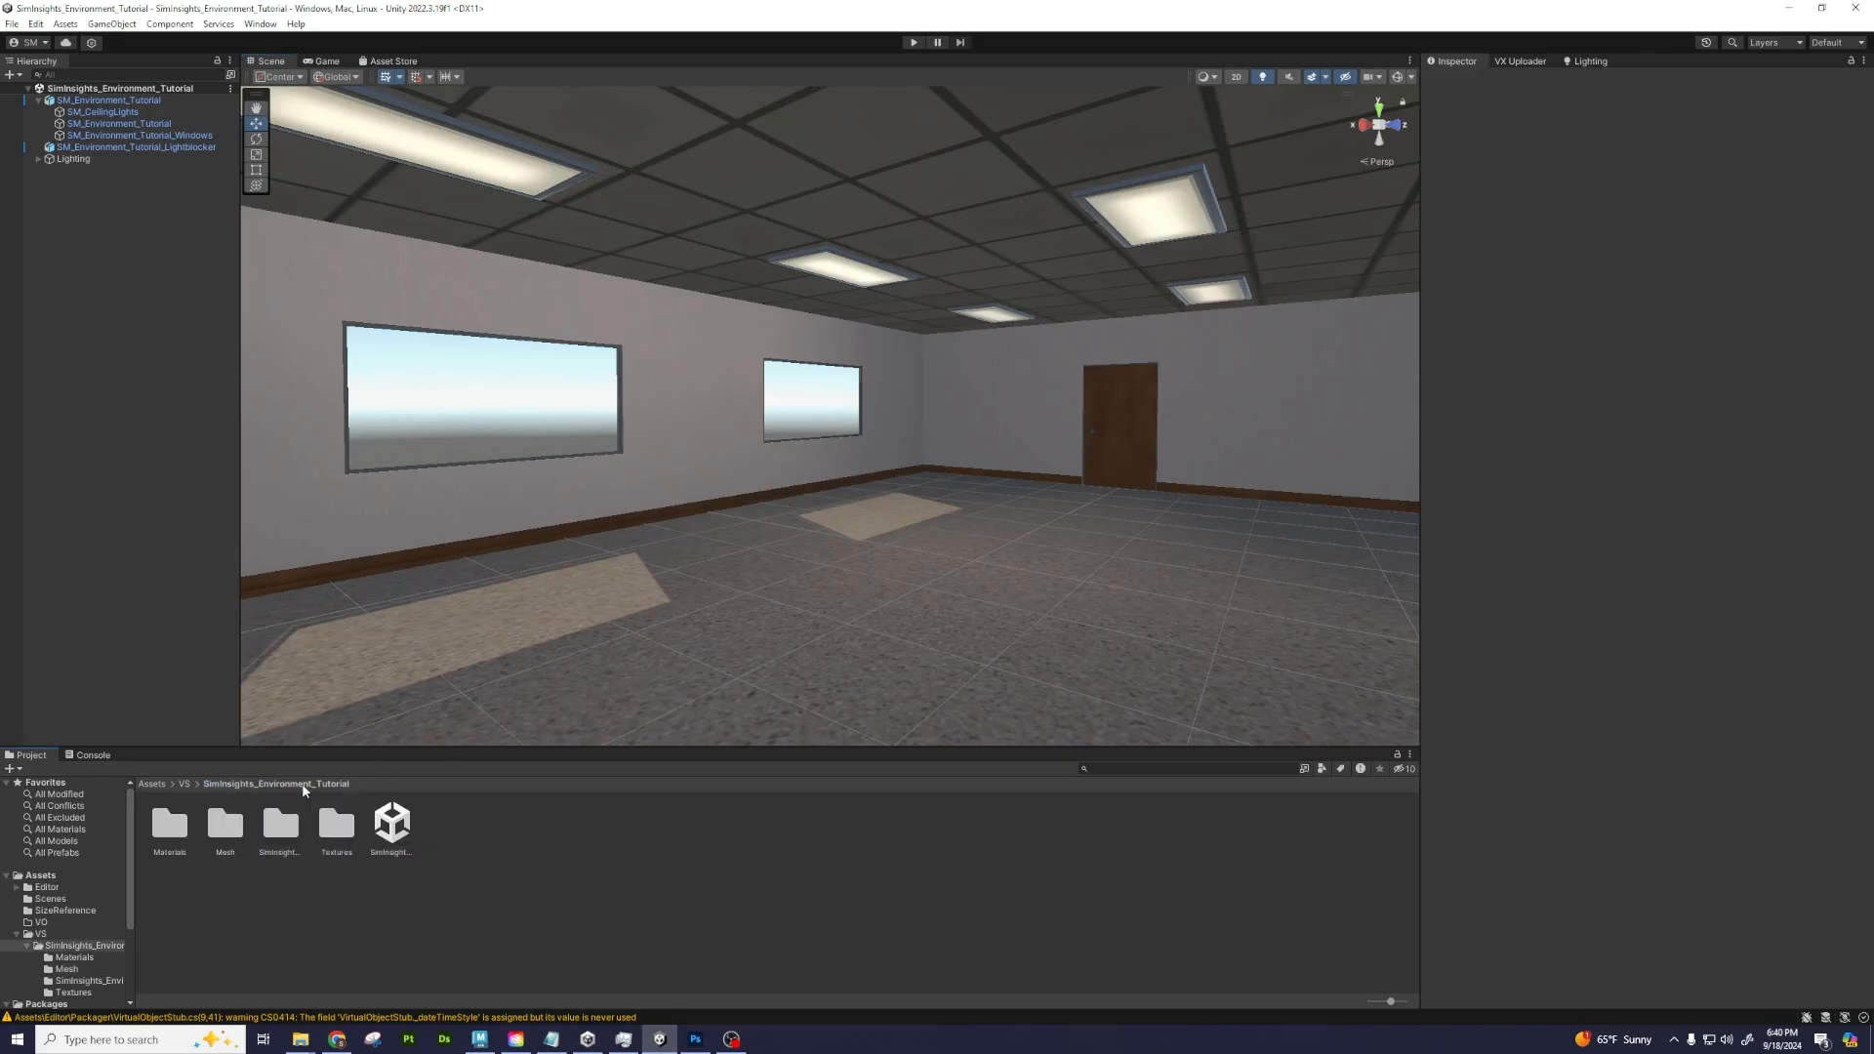
double_click(218, 820)
left_click(164, 825)
left_click(193, 823)
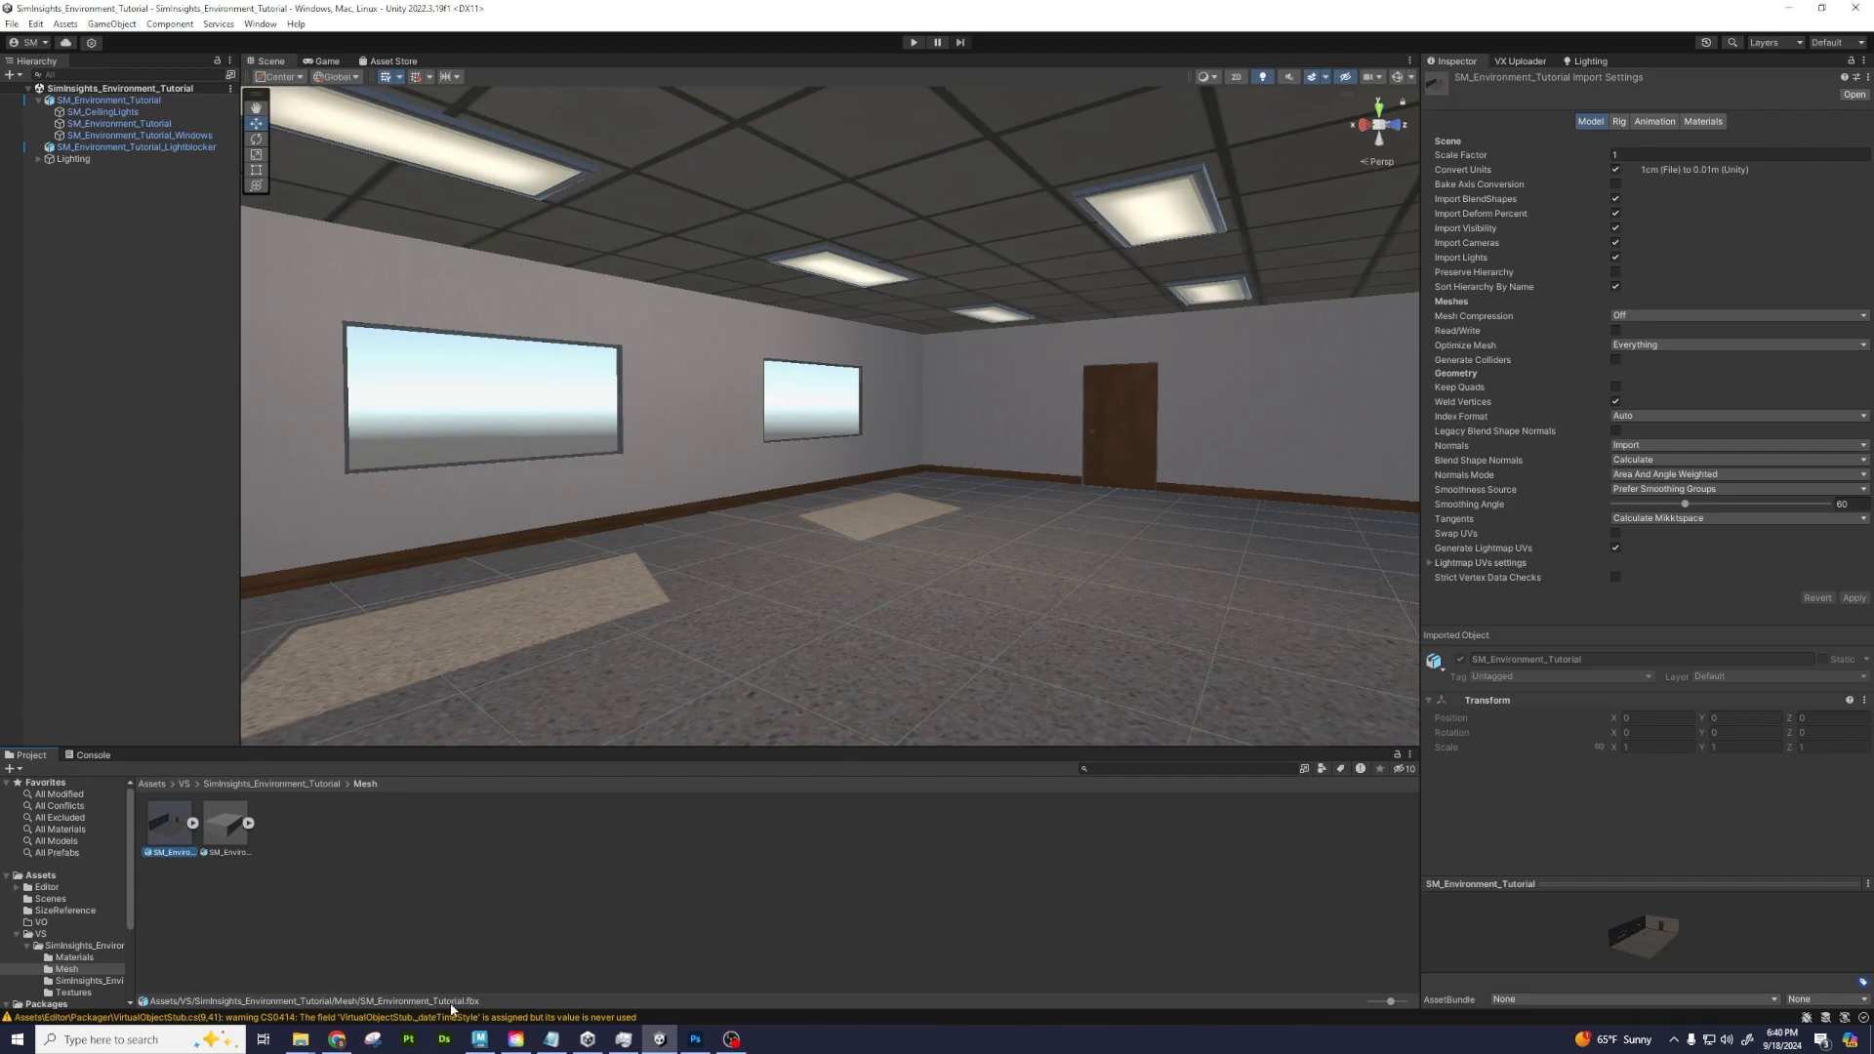
Open the tutorial's Textures folder and review the names and import settings of the T_CeilingLights textures and T_Environment_Tutorial_Trimsheet_DR
left_click(318, 785)
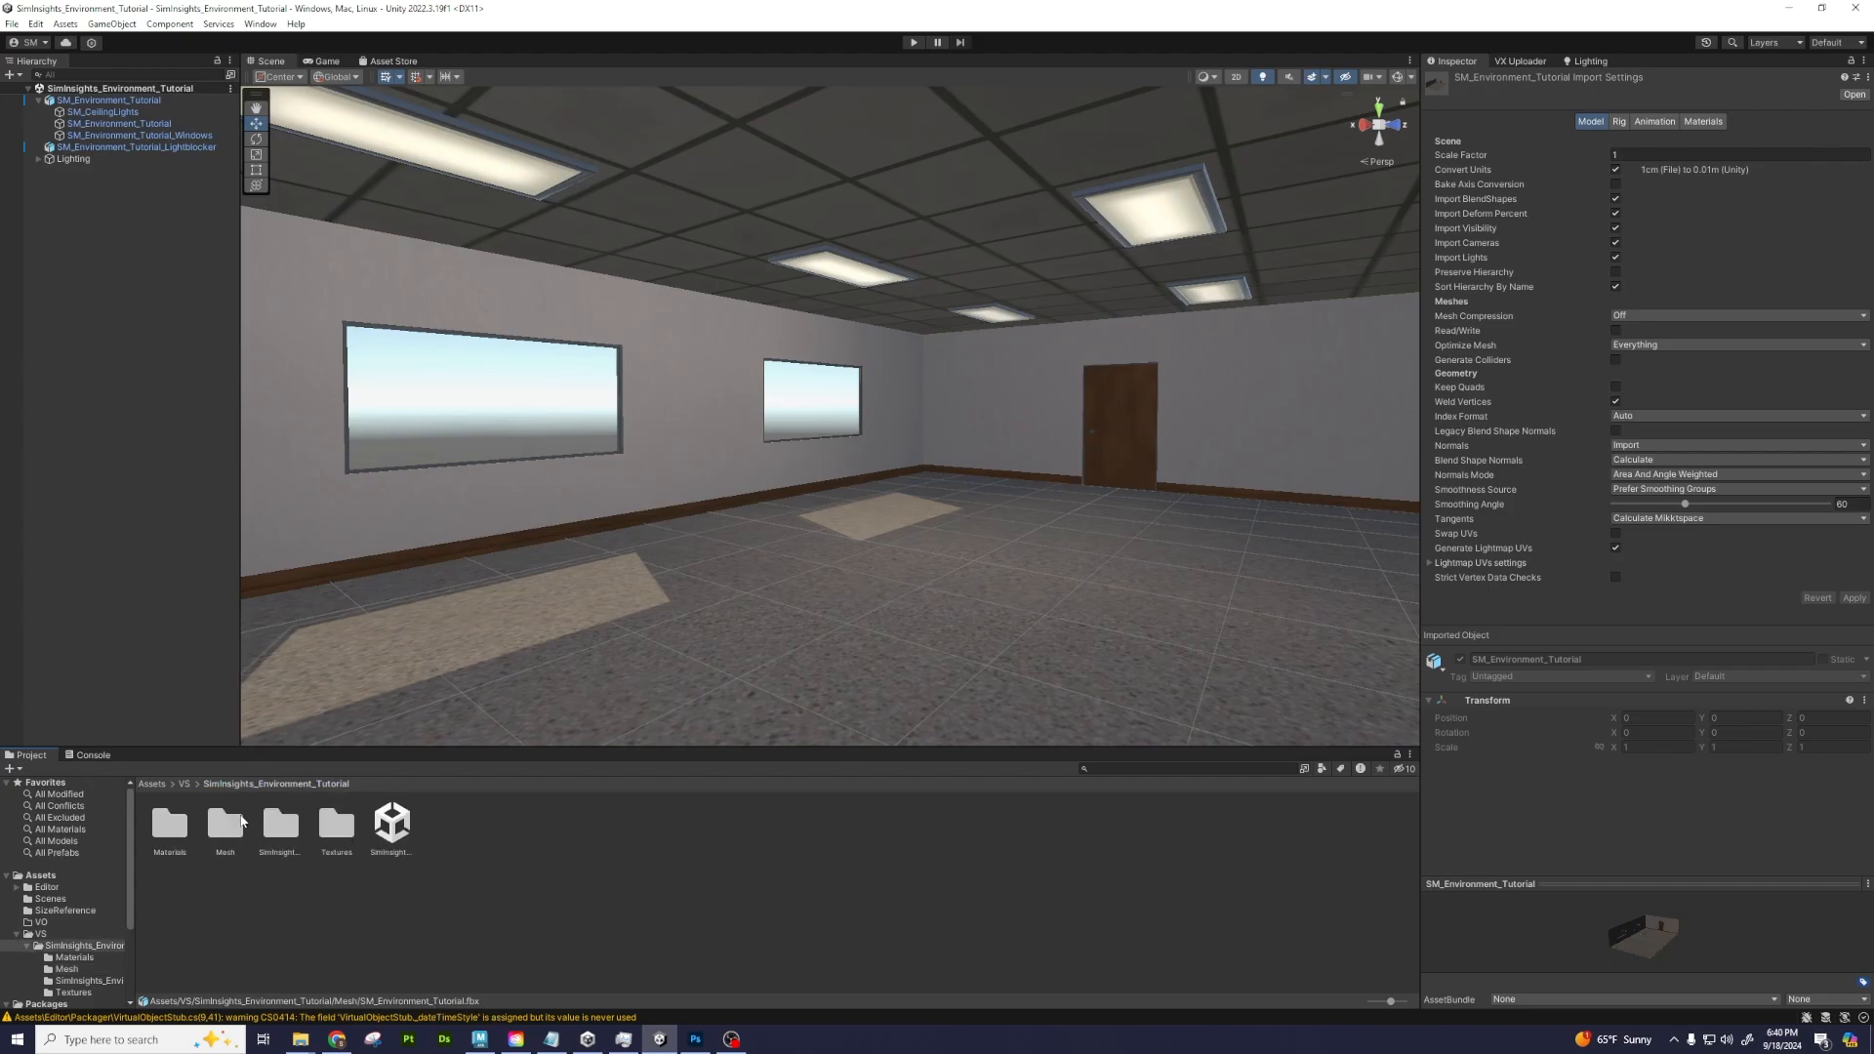
double_click(334, 825)
left_click(169, 823)
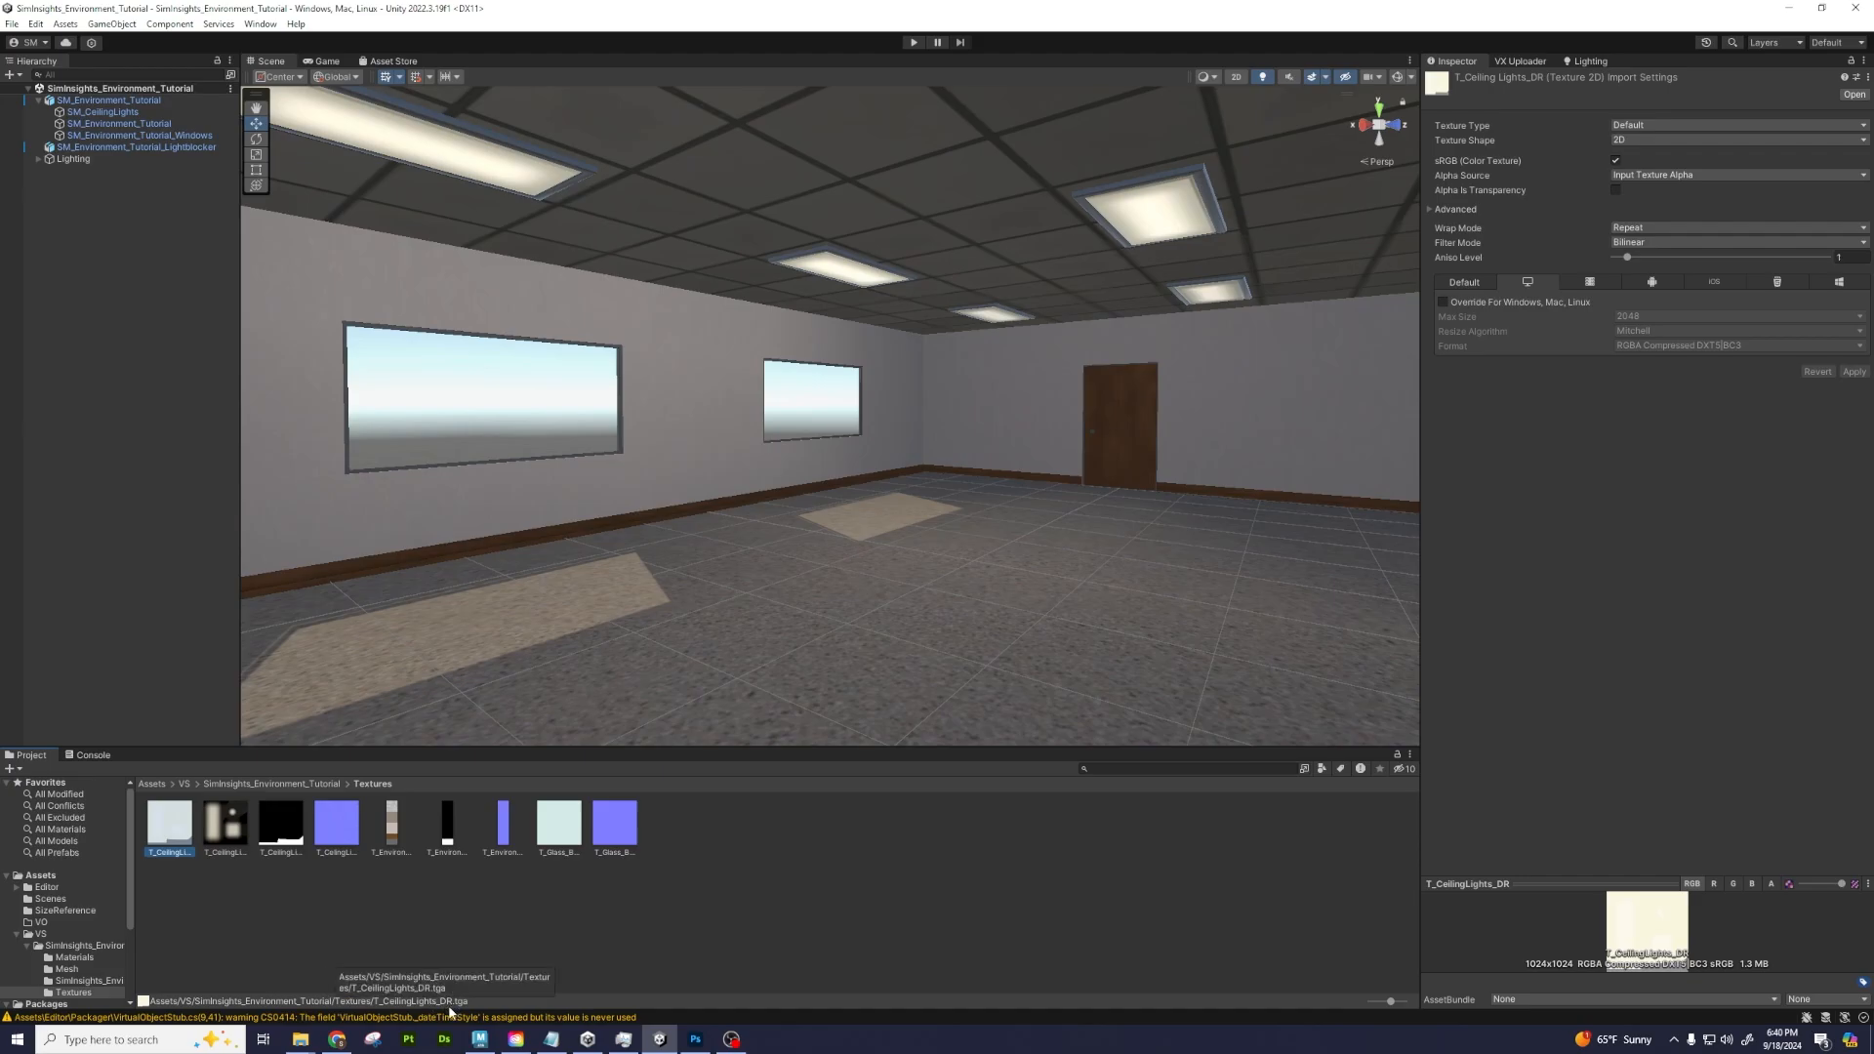
left_click(233, 848)
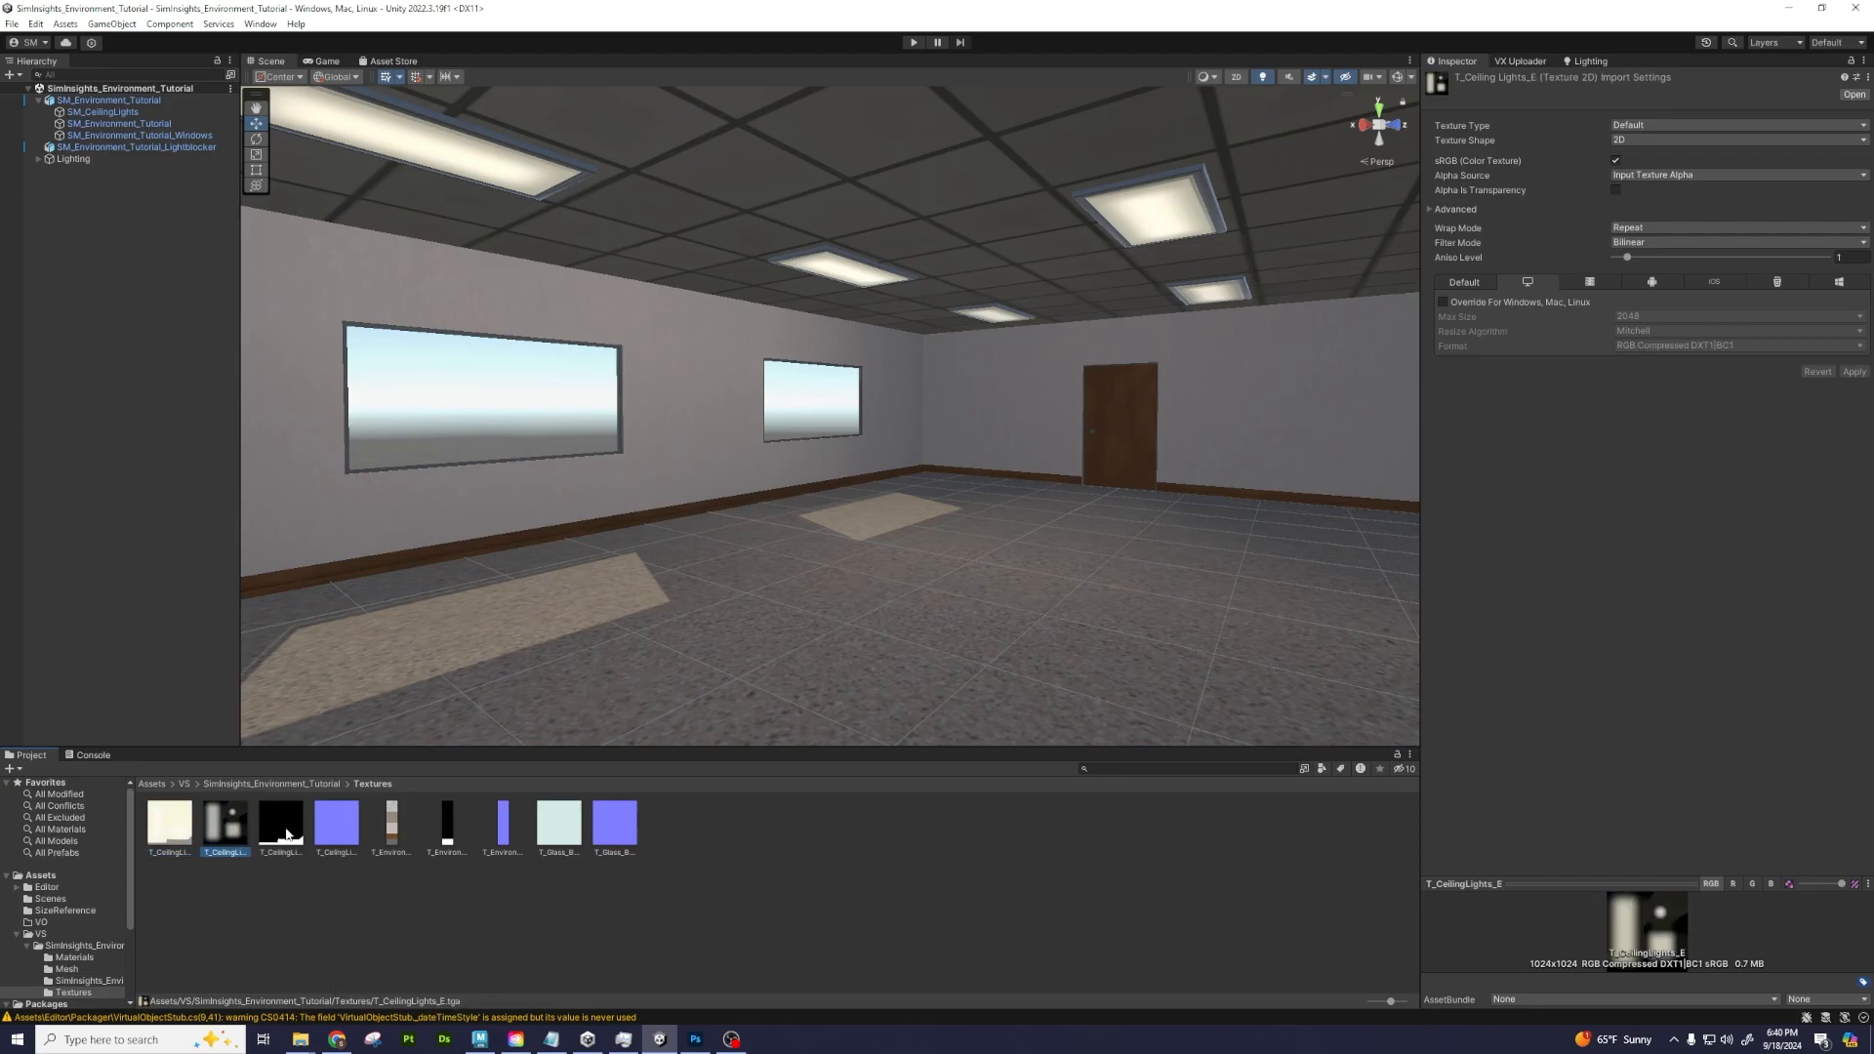
left_click(286, 832)
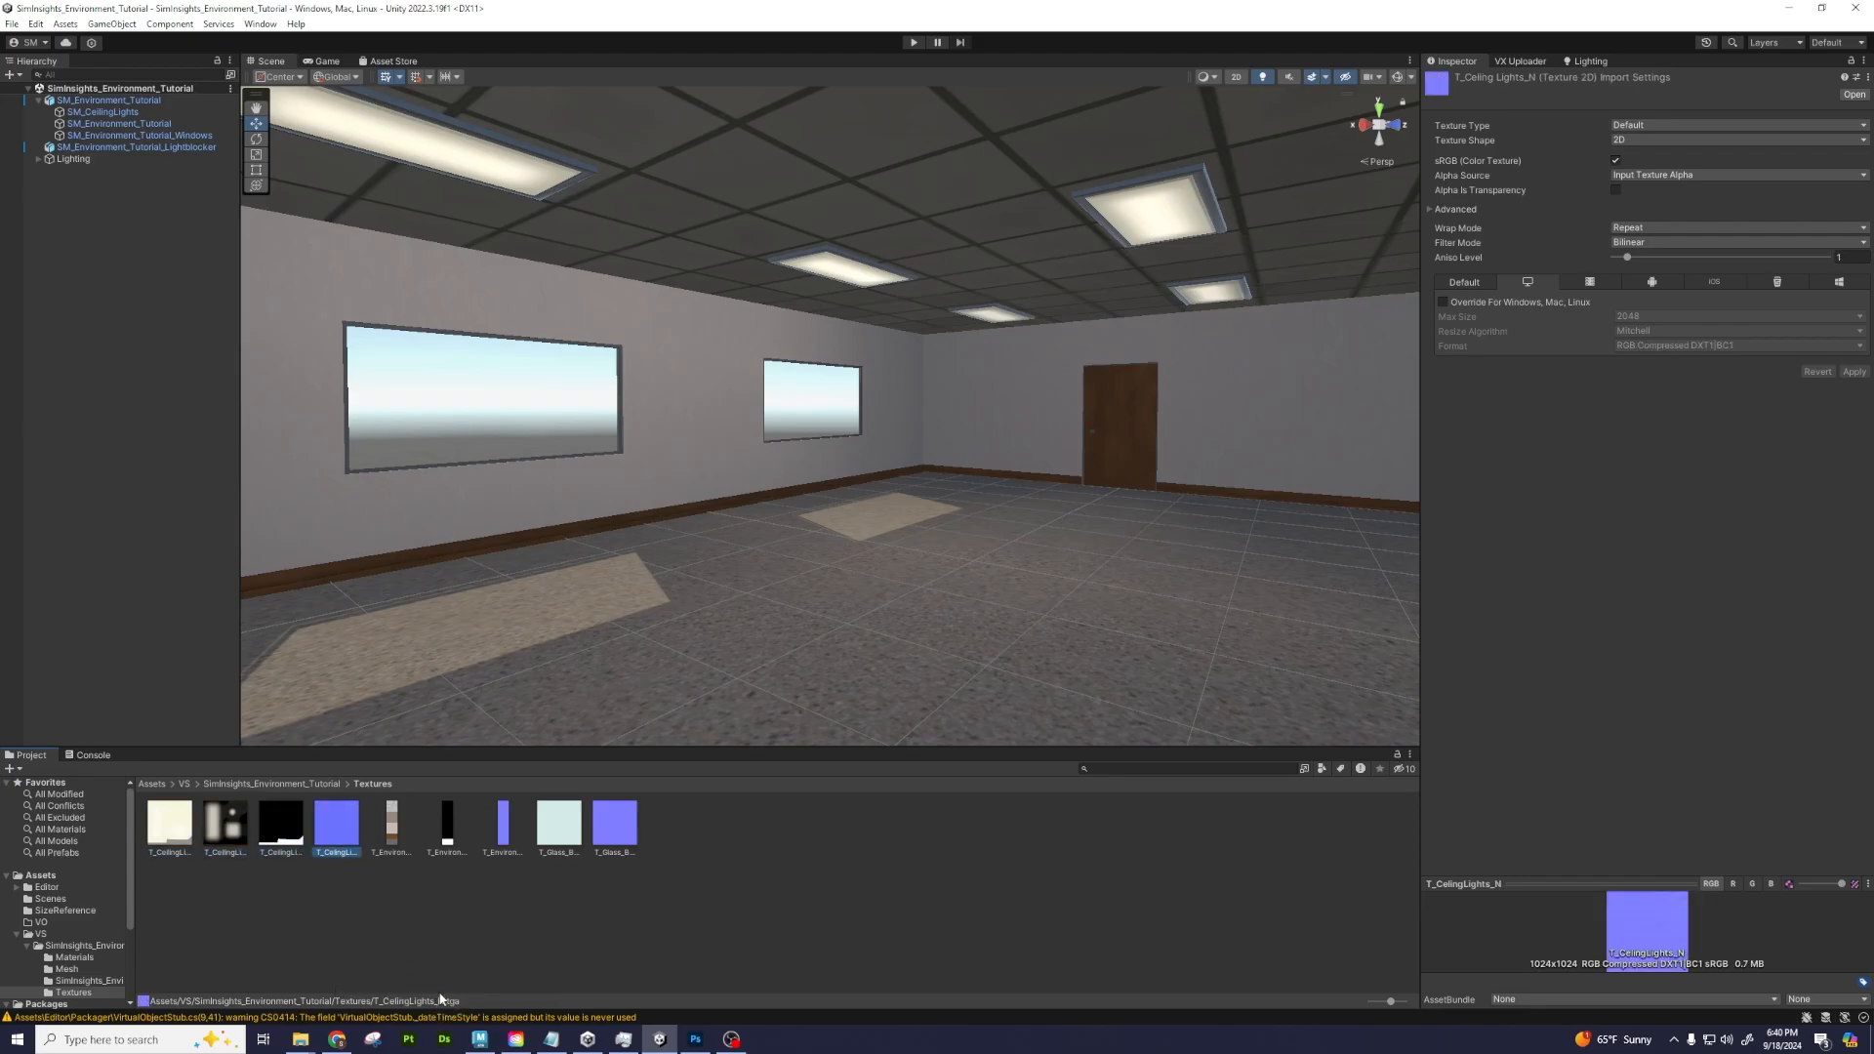
left_click(399, 834)
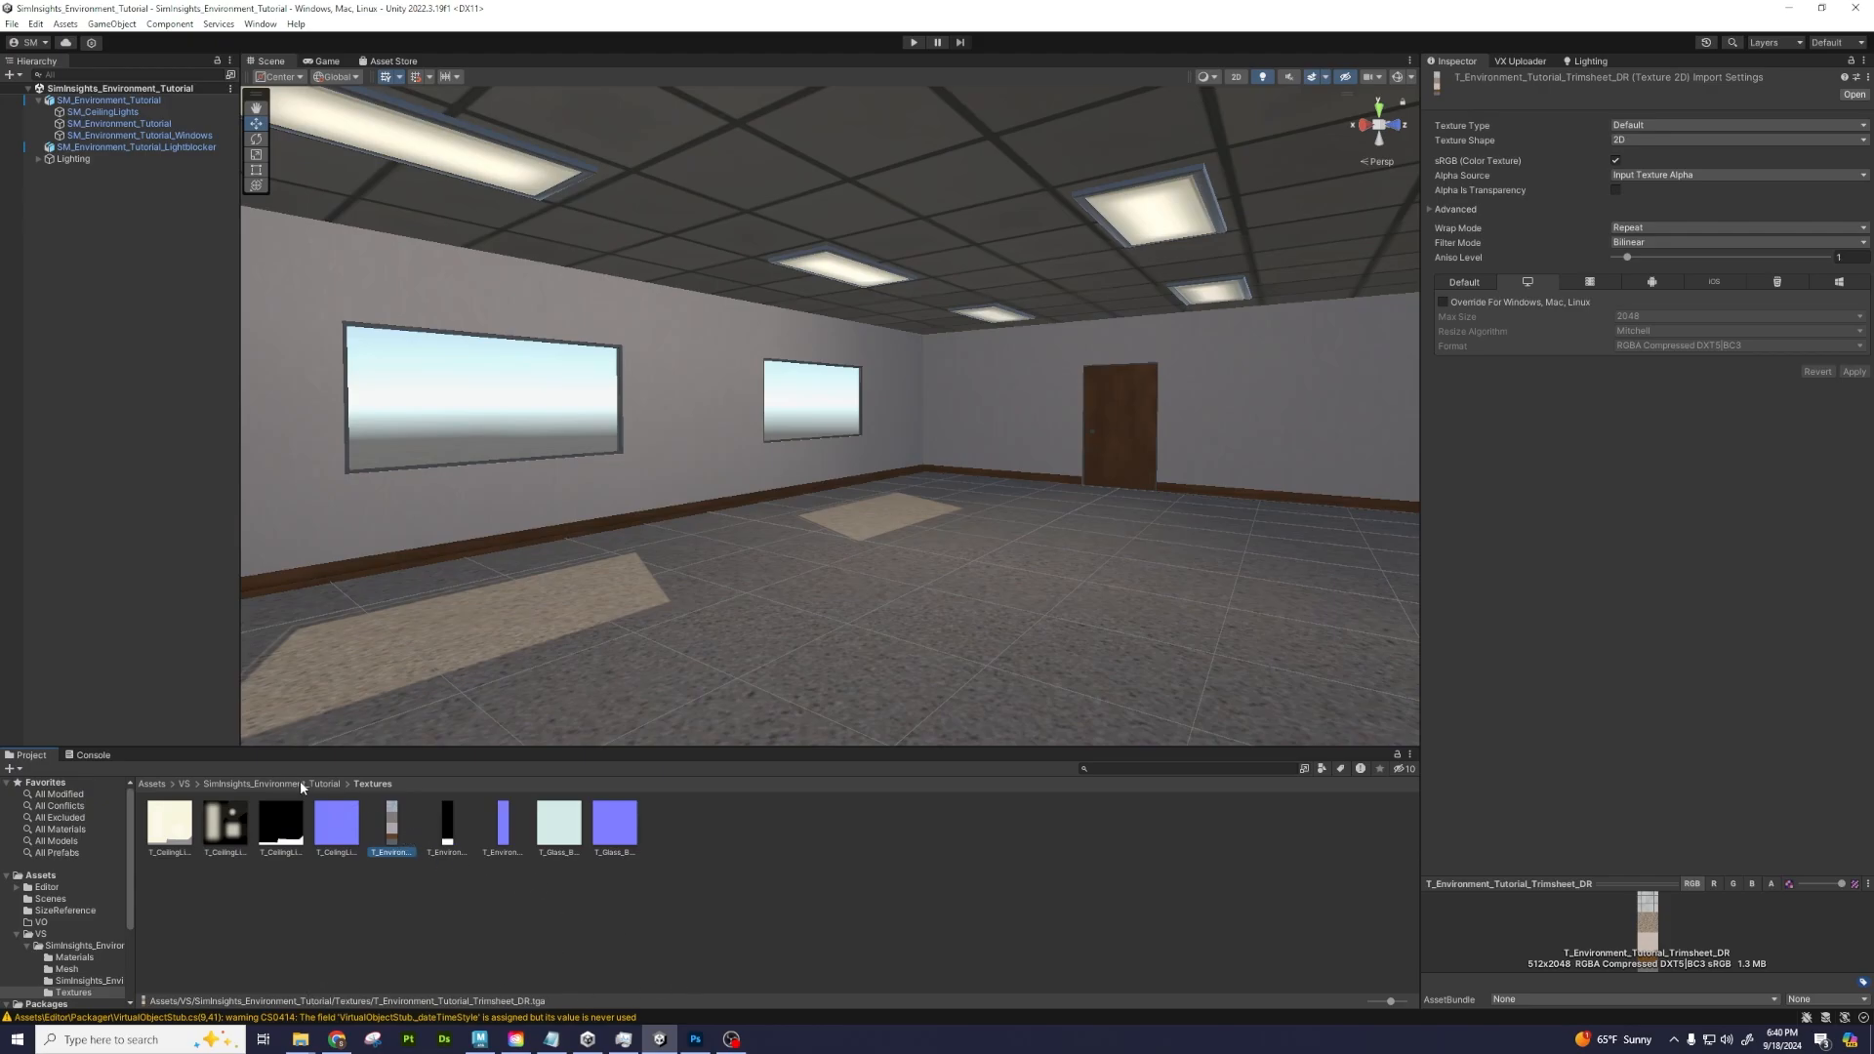
Collapse SM_Environment_Tutorial in the scene hierarchy and expand the Lighting group to review its lights, leaving the group collapsed
left_click(78, 159)
left_click(108, 100)
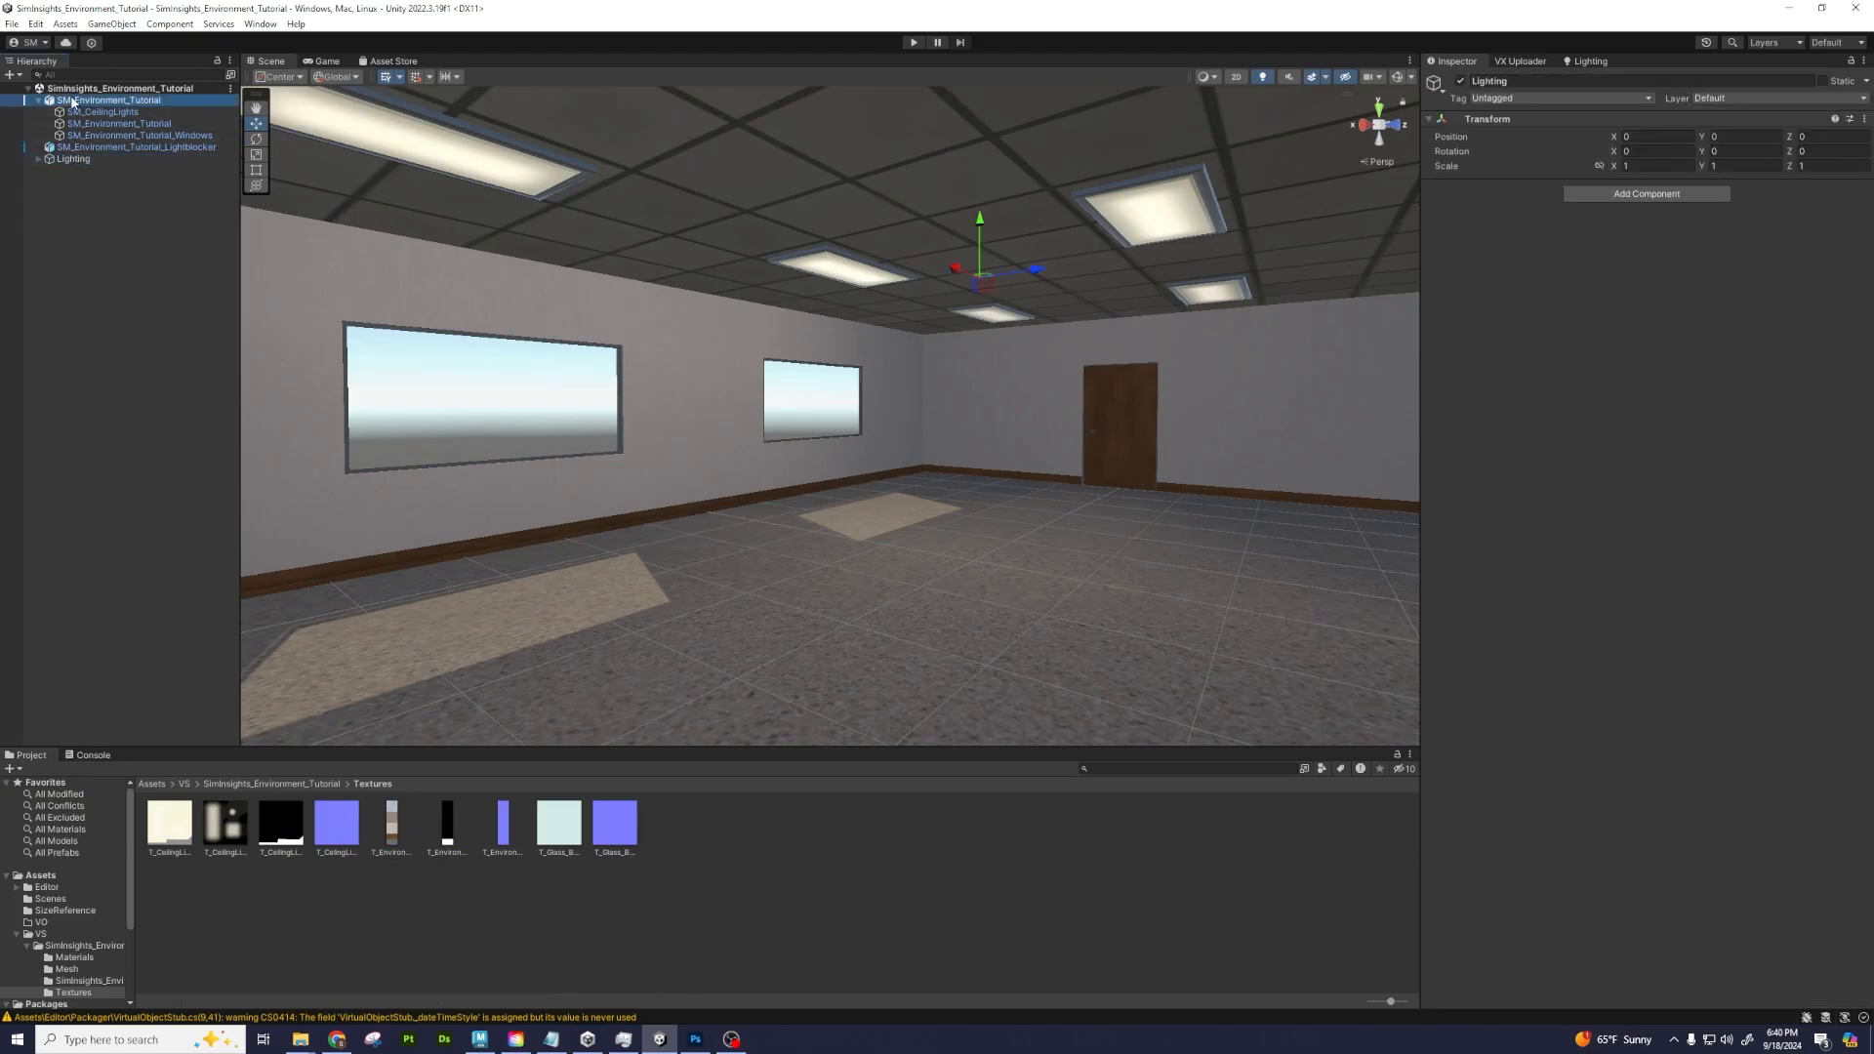
left_click(39, 100)
left_click(62, 125)
left_click(39, 123)
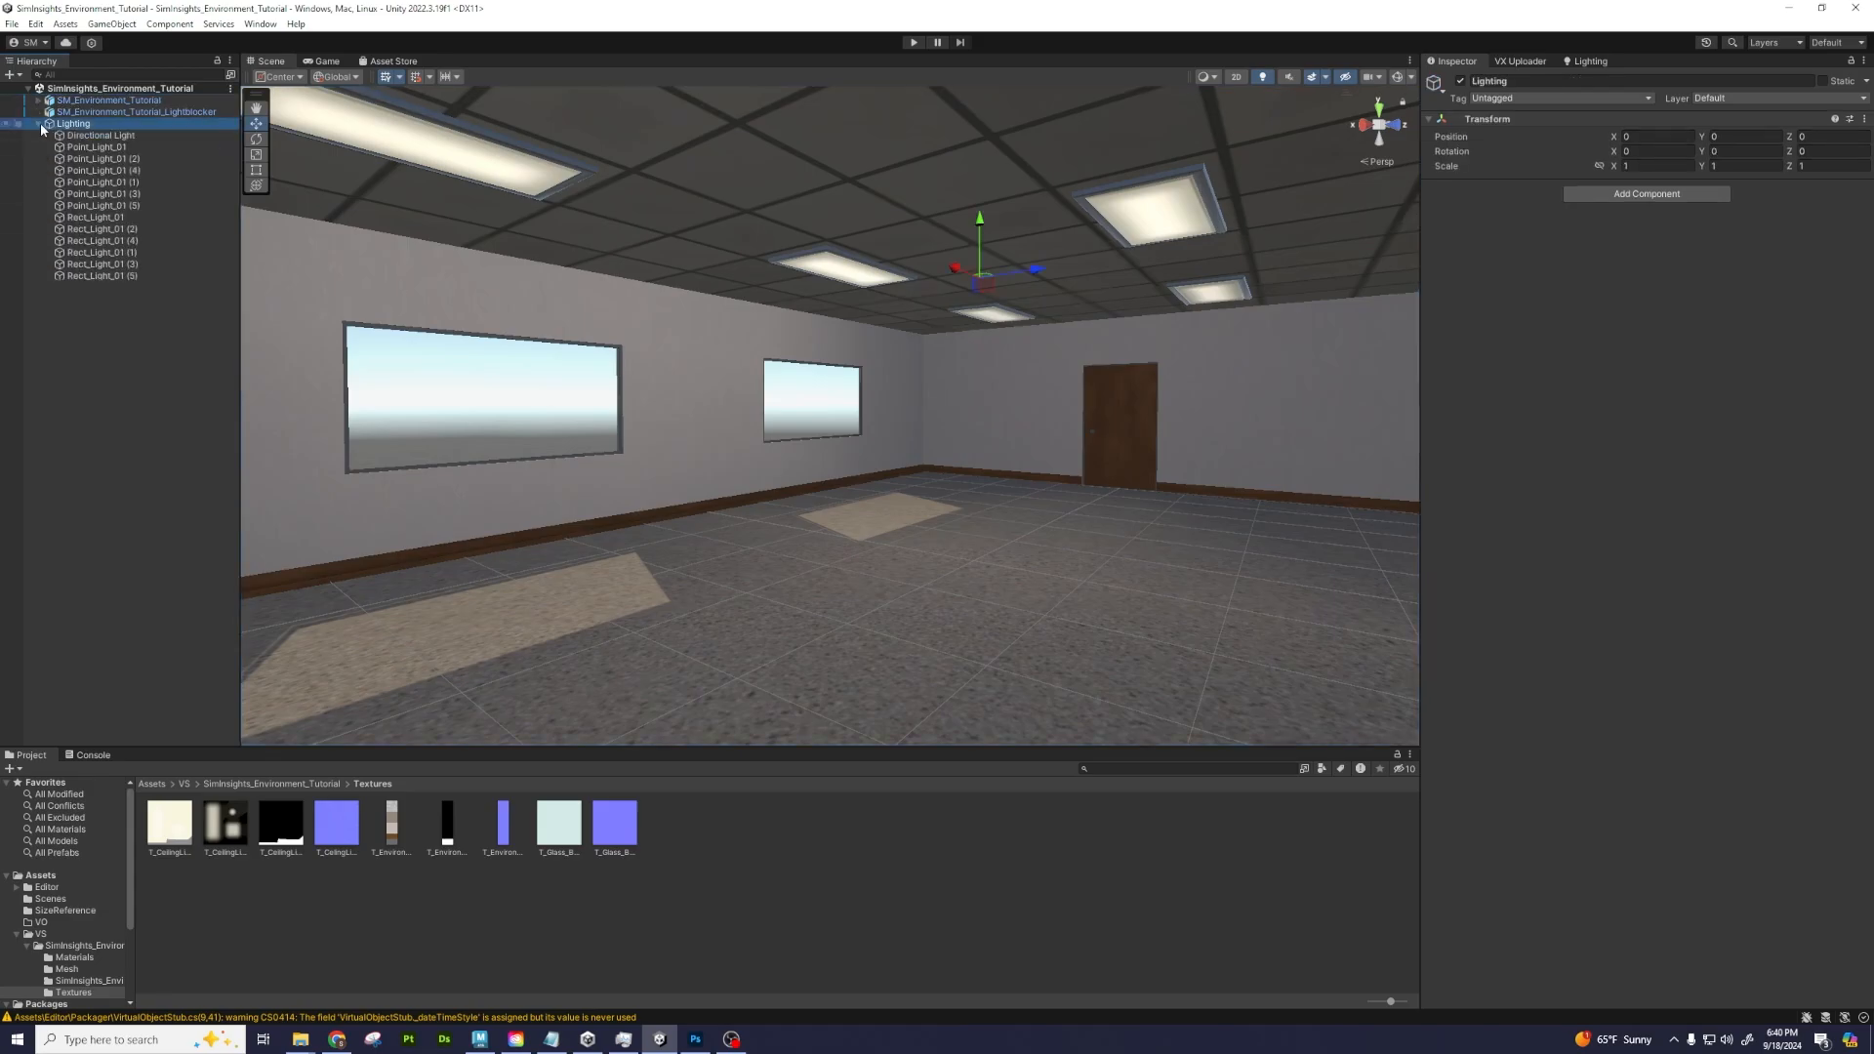
left_click(39, 123)
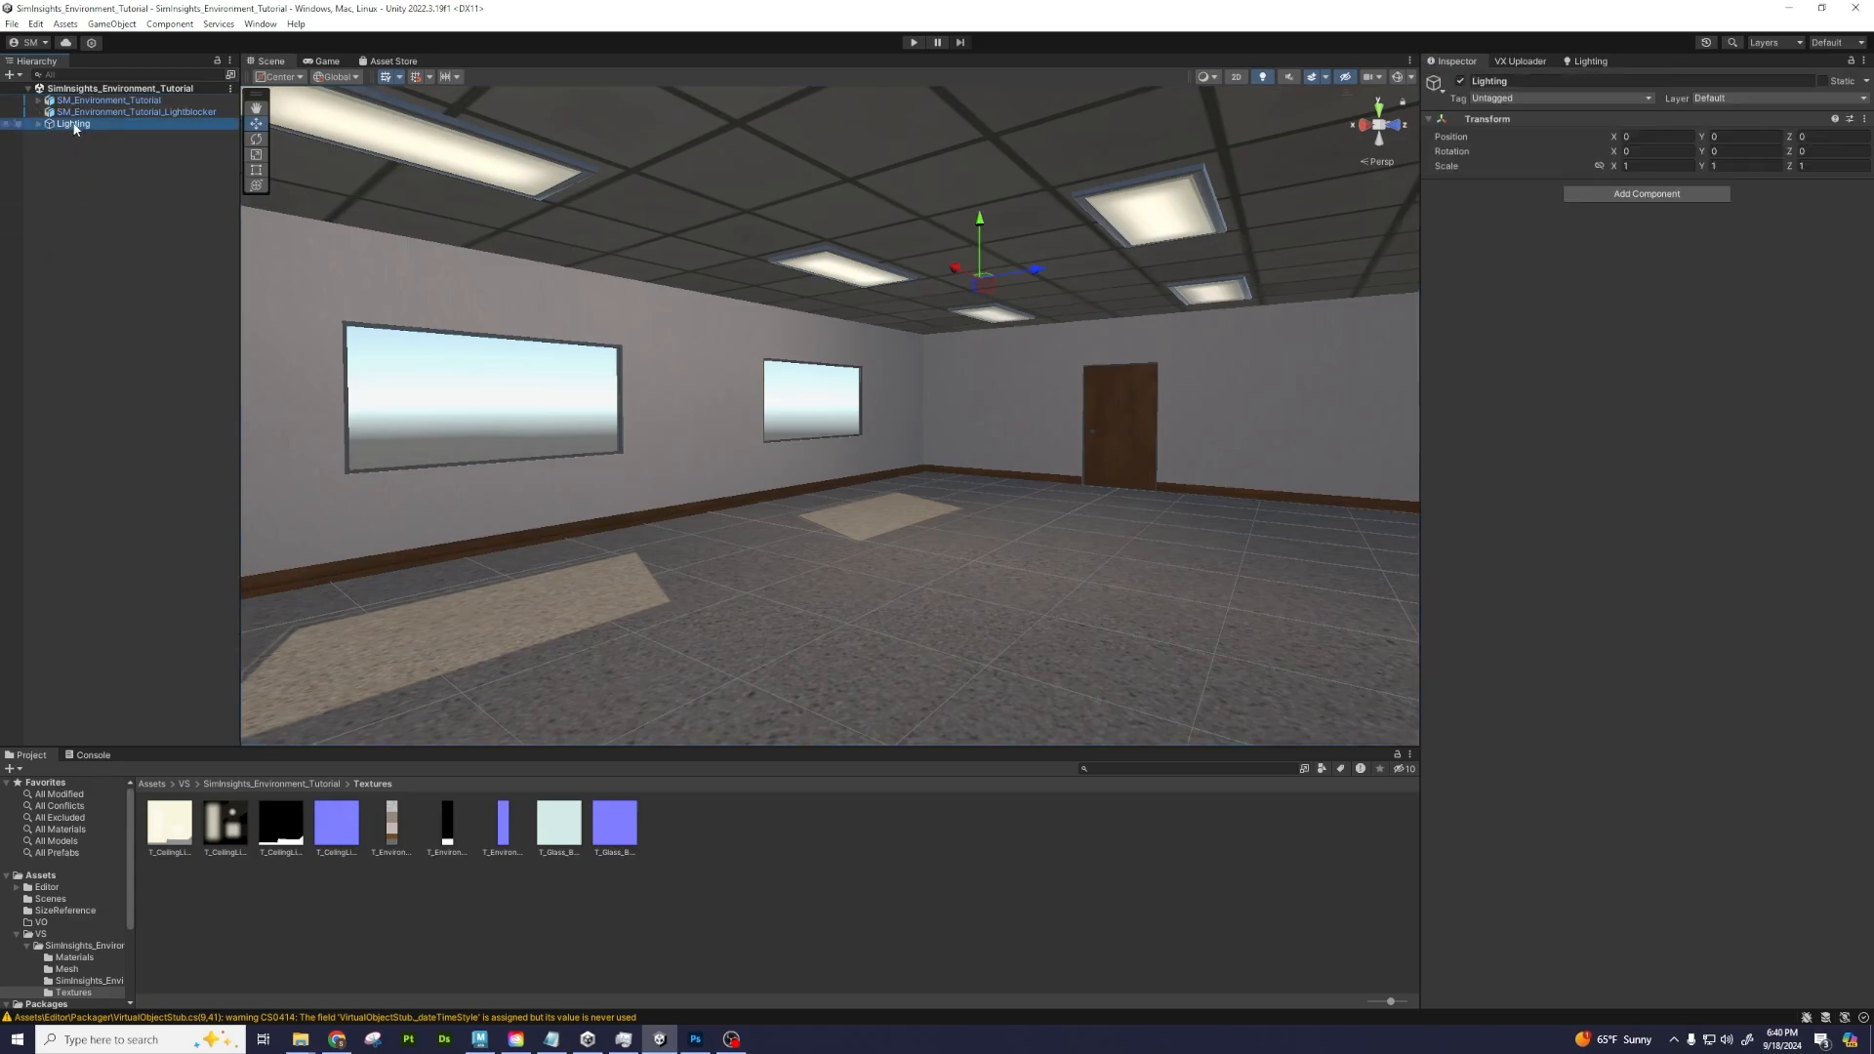
left_click(40, 123)
left_click(39, 123)
Create an empty GameObject in the scene and clear the selection
left_click(112, 75)
left_click(112, 23)
left_click(122, 44)
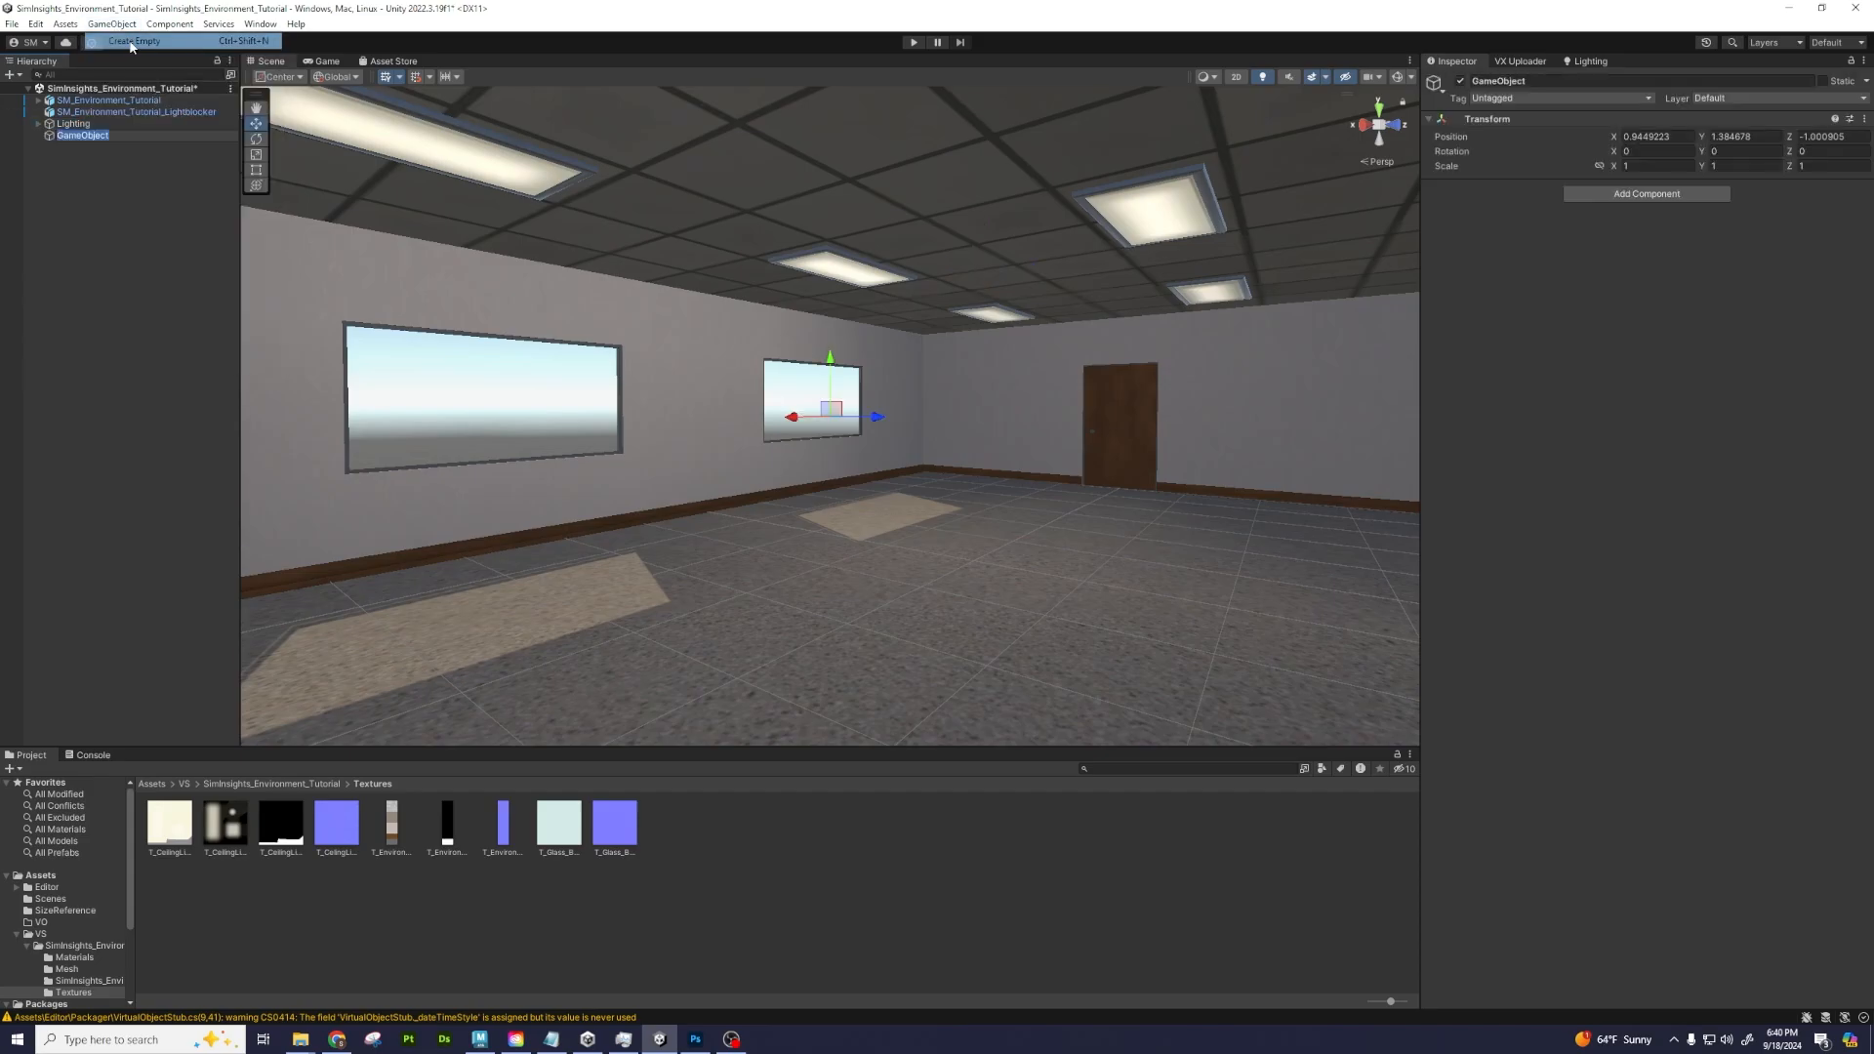
left_click(103, 168)
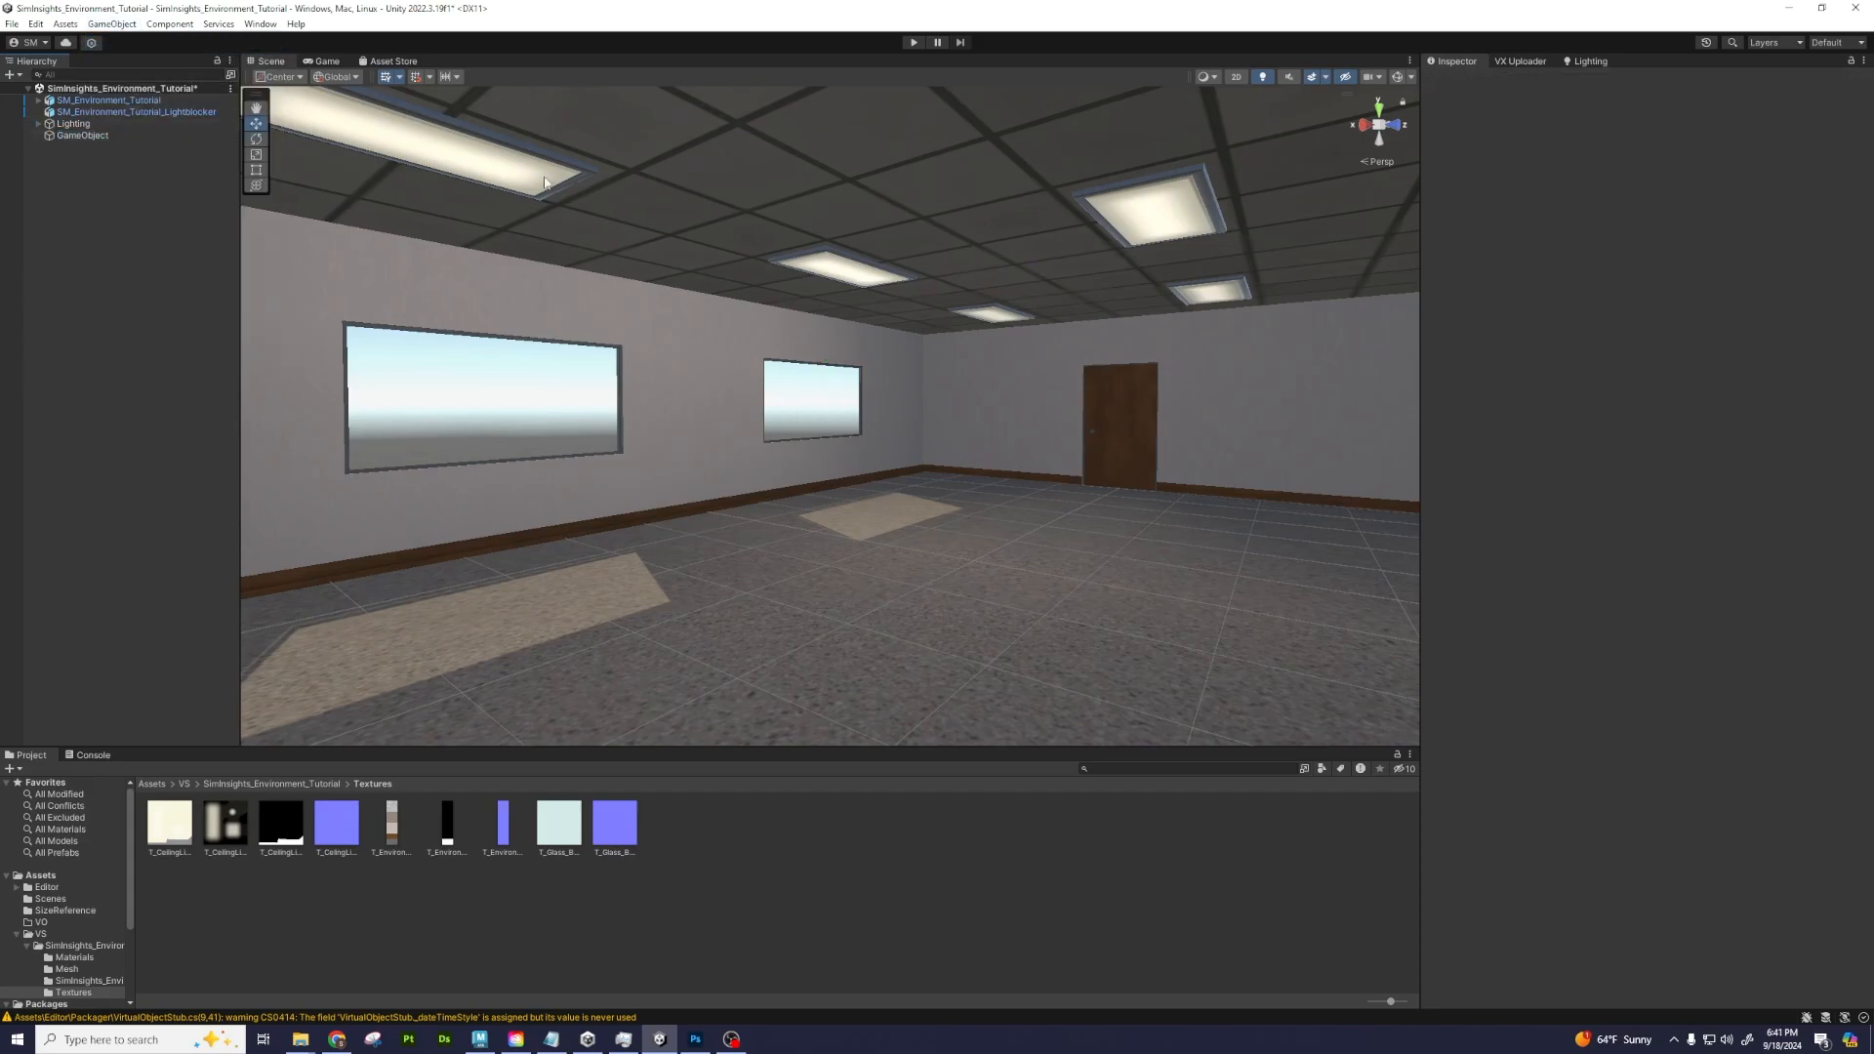
Set the empty GameObject's position to 0, 0, 0
left_click(82, 135)
left_click(1645, 135)
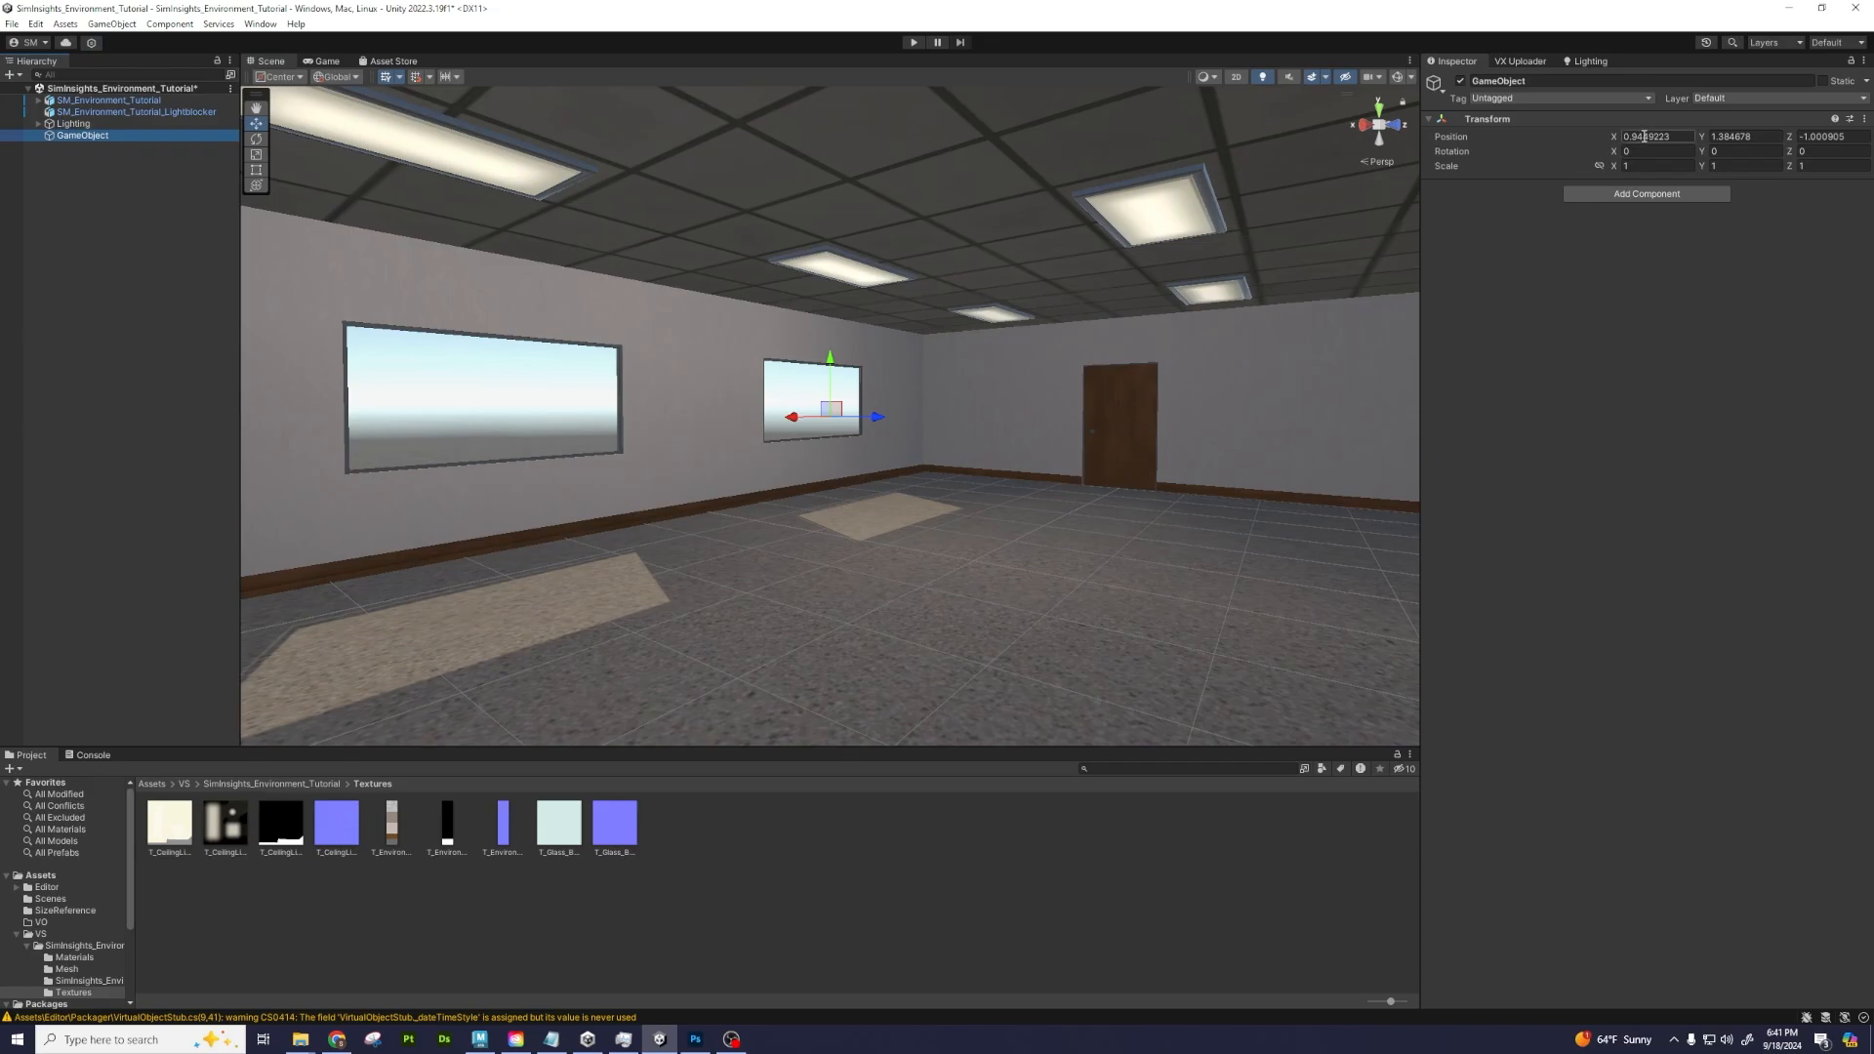
type("0")
key("Tab")
type("0")
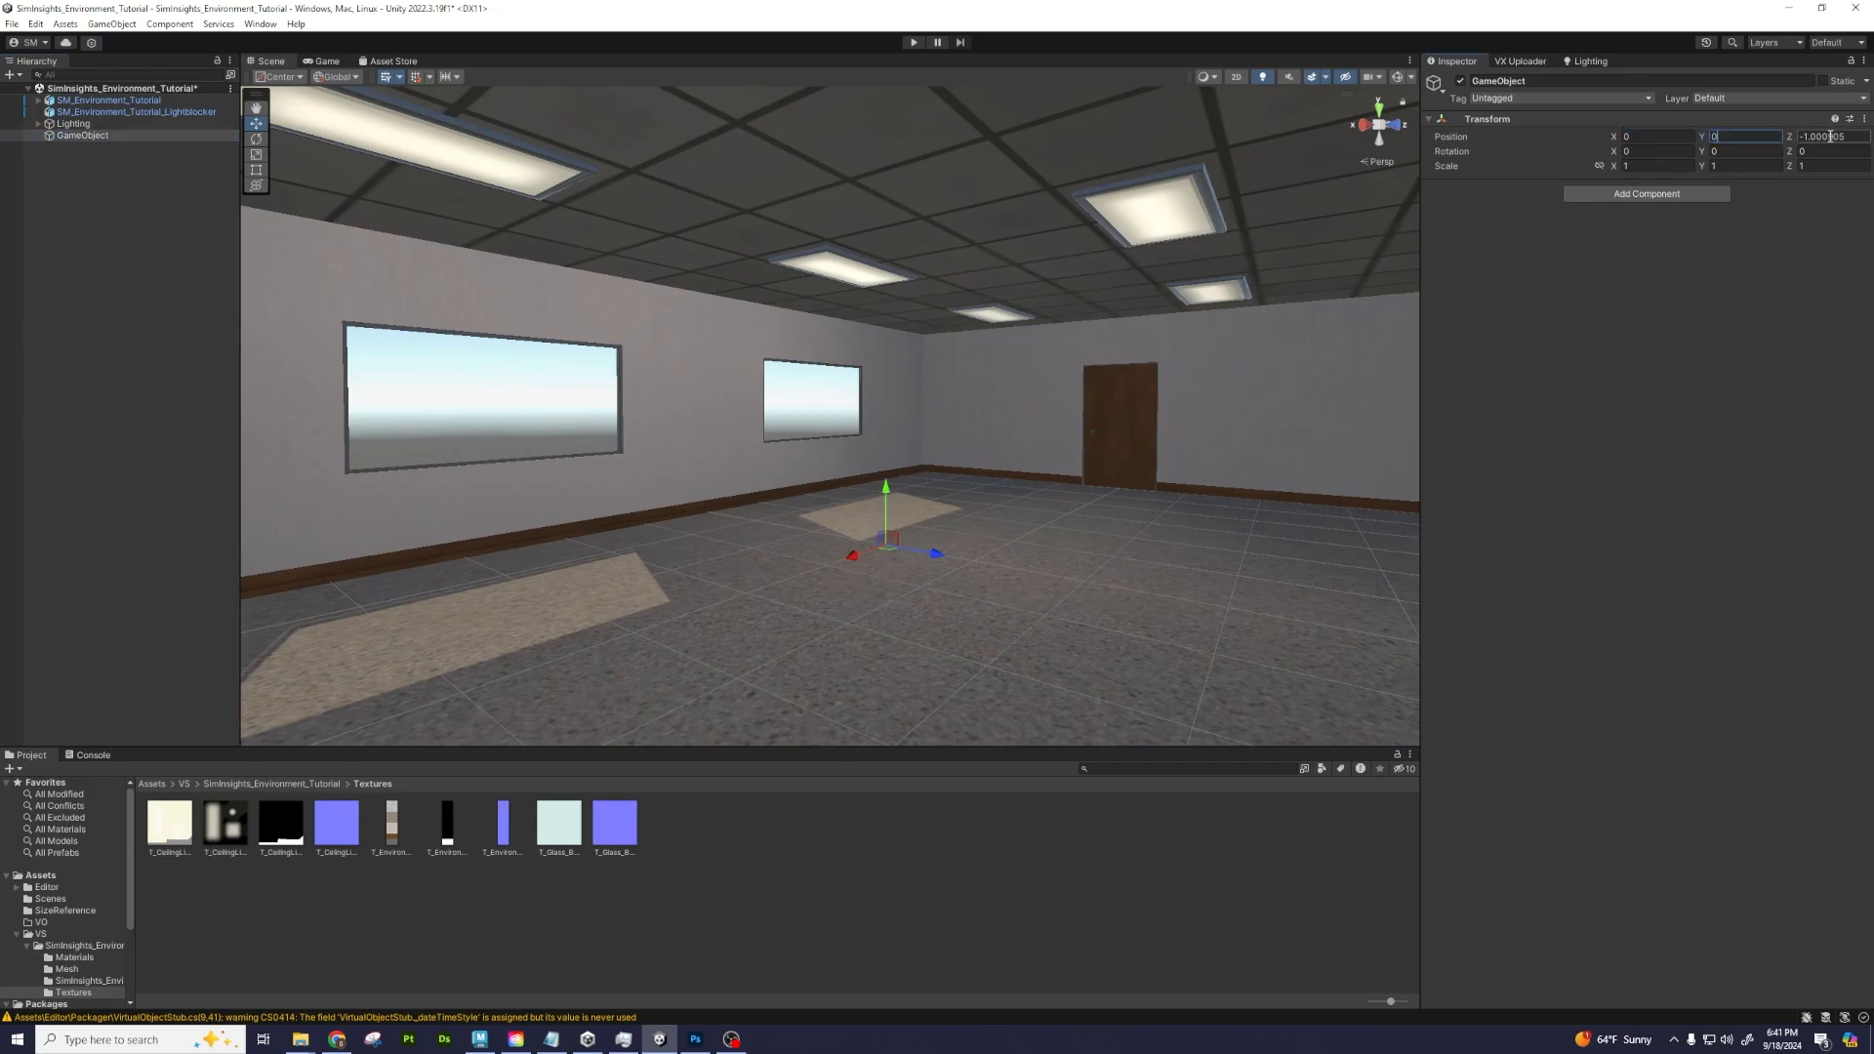
key("Tab")
type("0")
left_click(1626, 293)
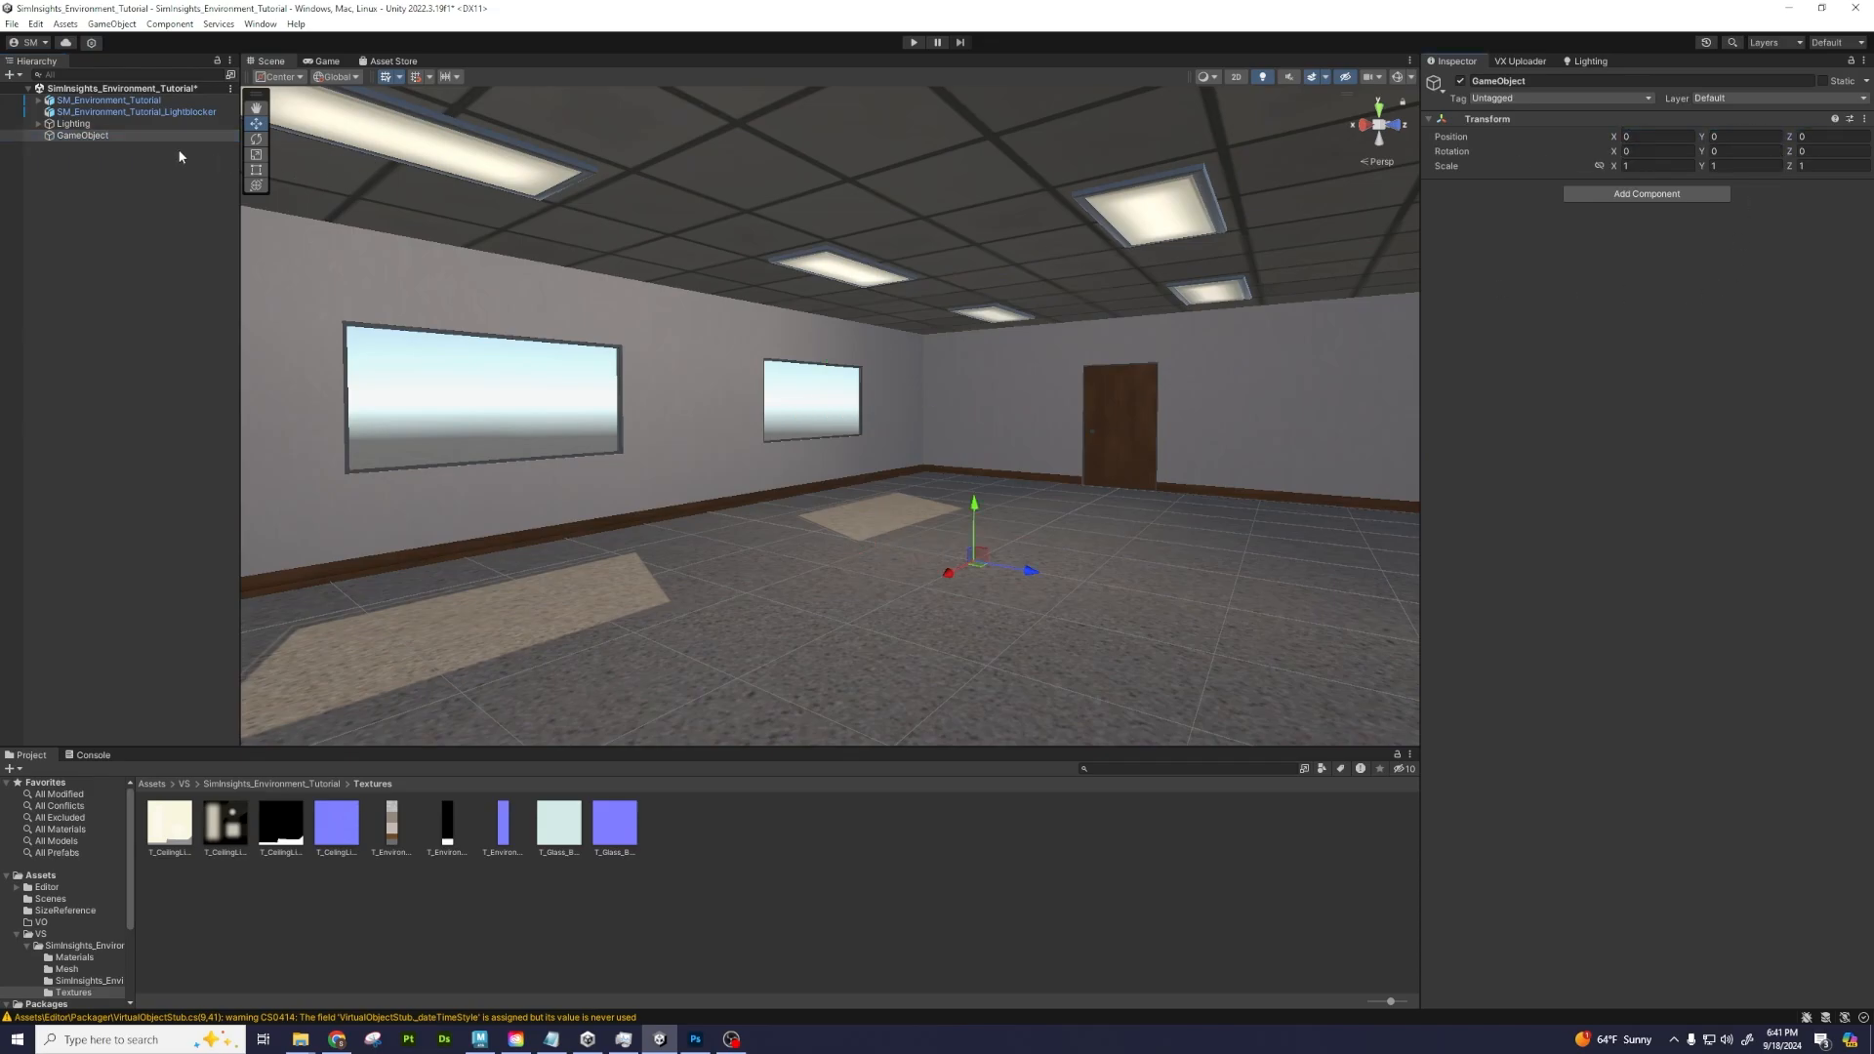
Parent SM_Environment_Tutorial and SM_Environment_Tutorial_Lightblocker under the empty GameObject in the scene hierarchy
left_click(131, 136)
key("f")
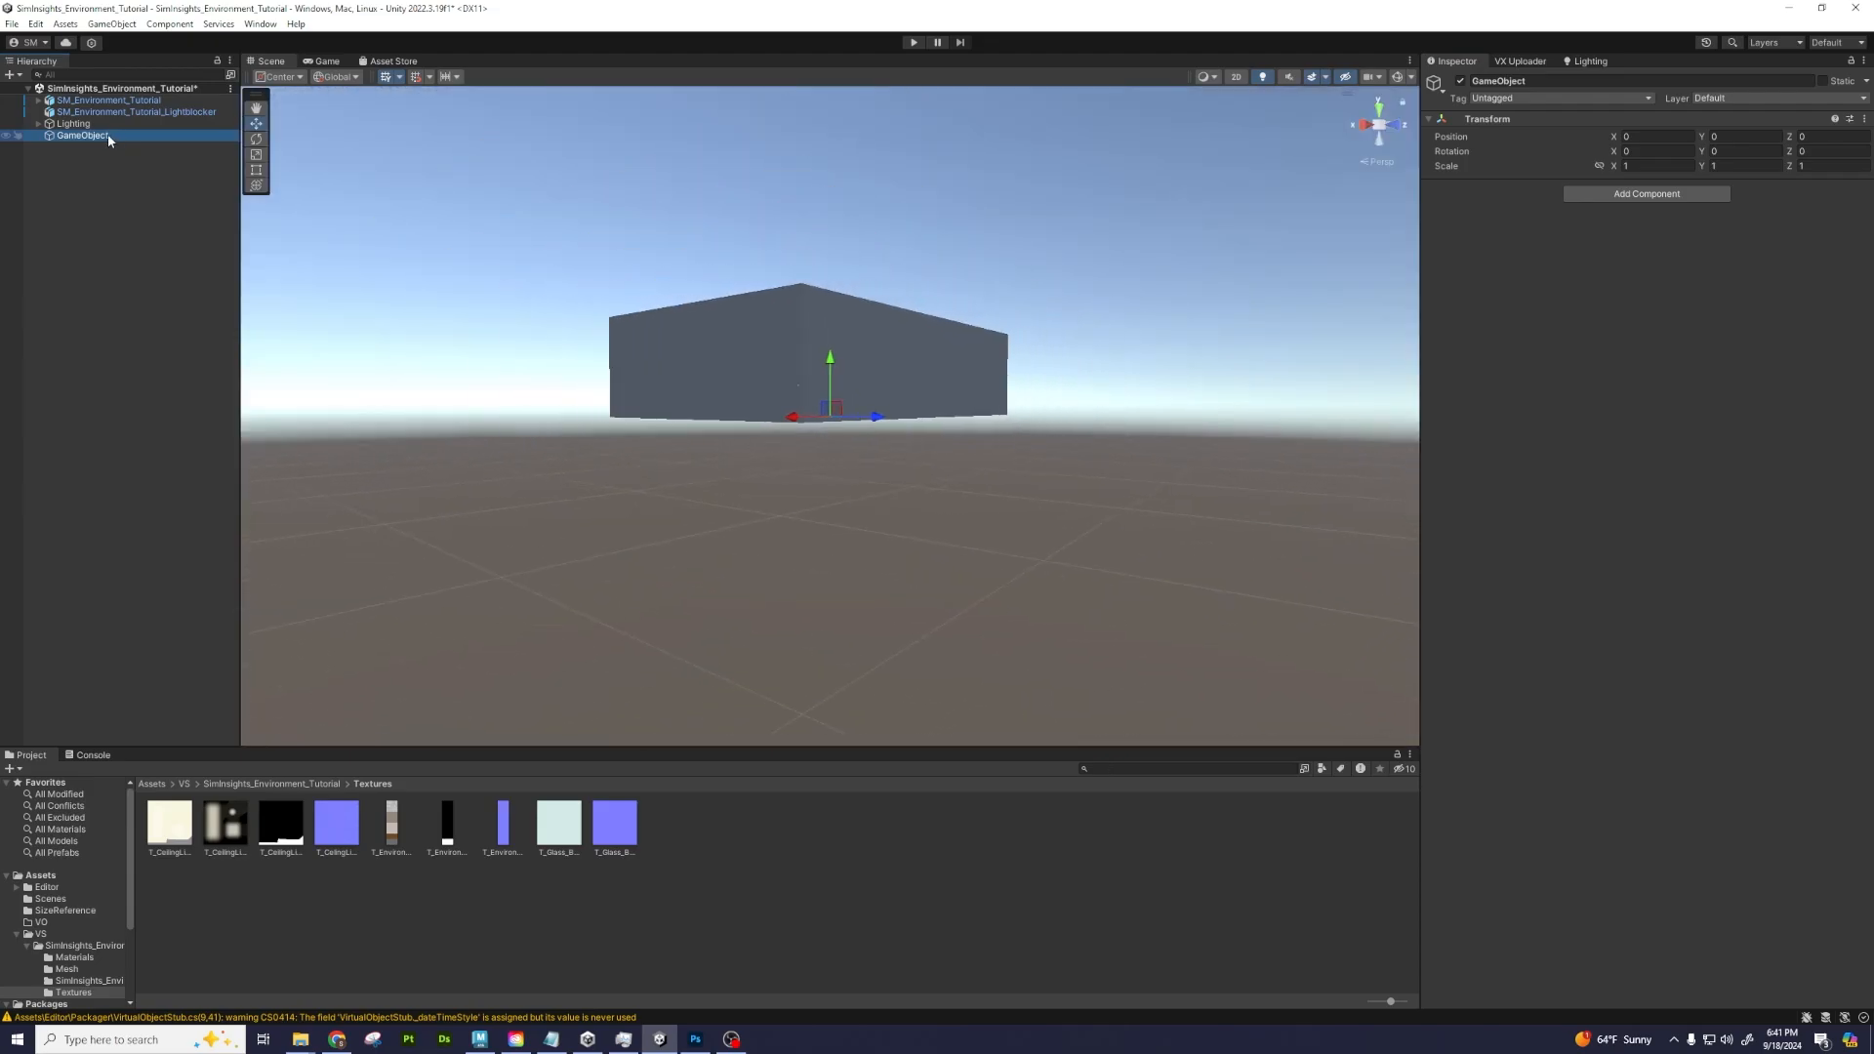
left_click(117, 102)
left_click(116, 112, "shift")
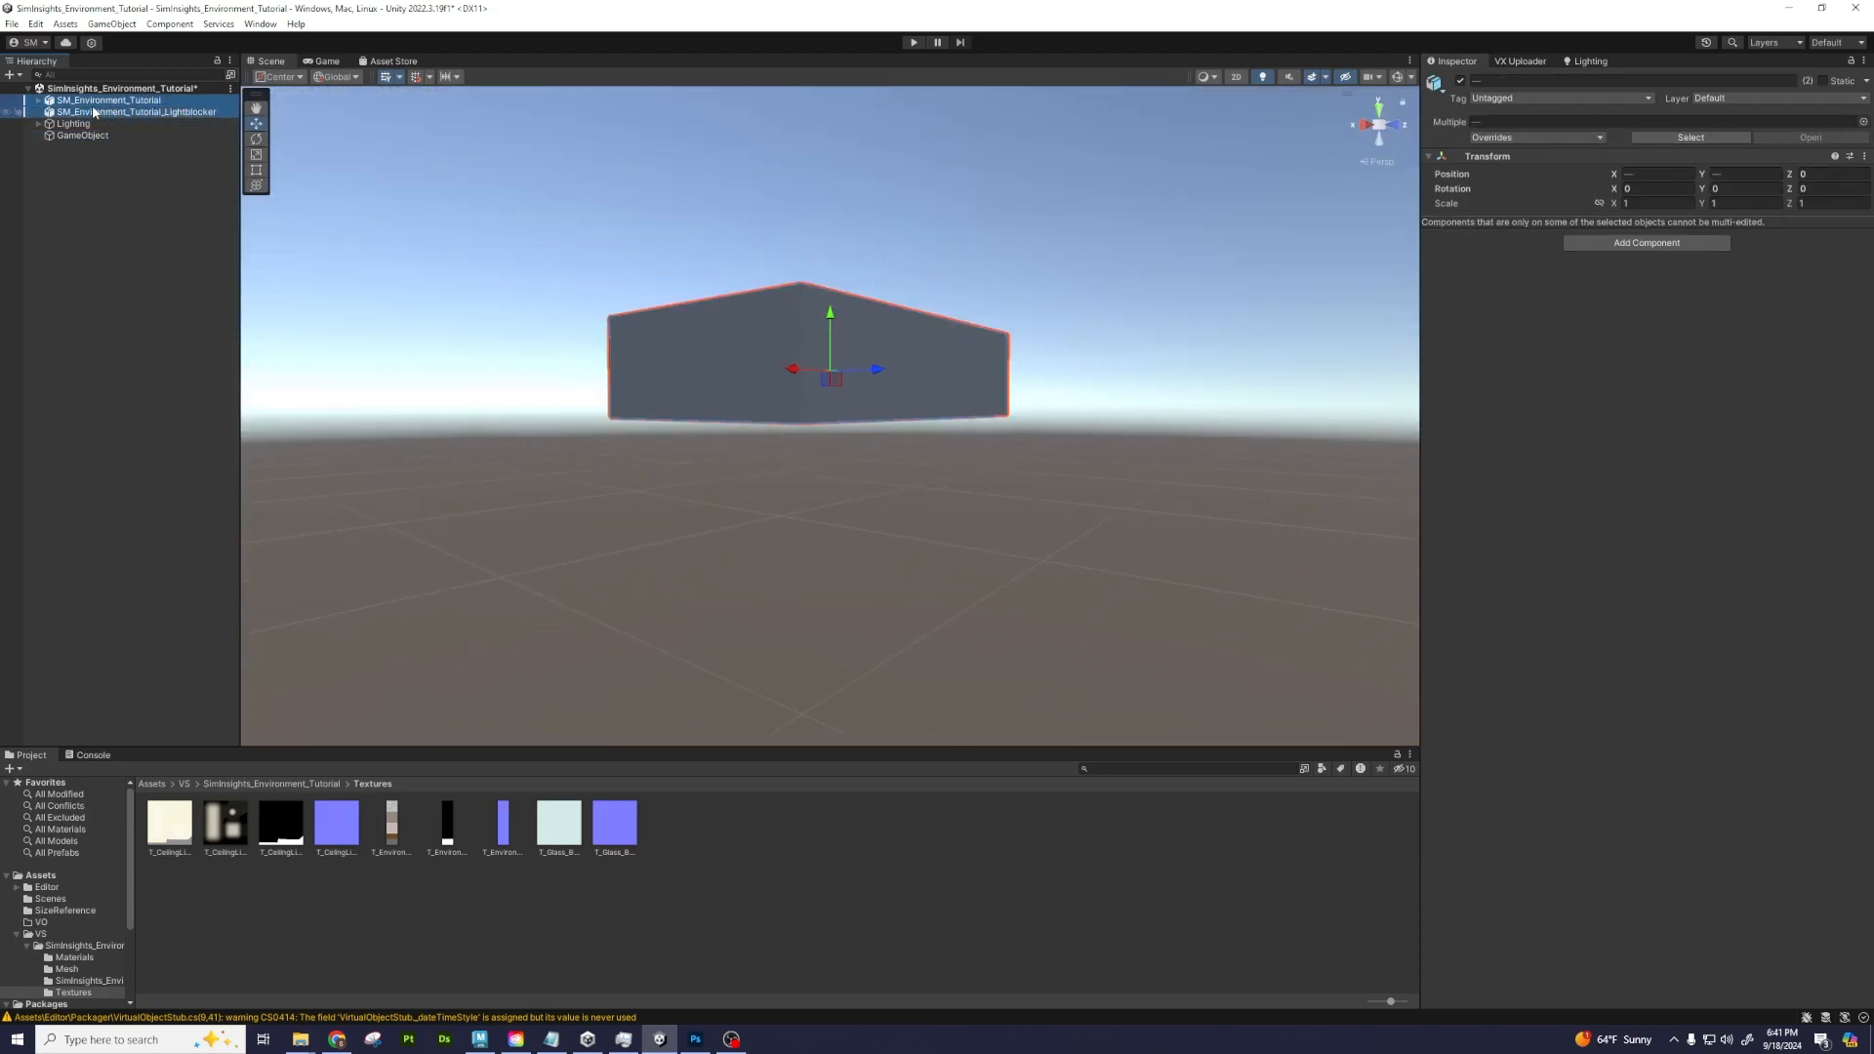
left_click_drag(111, 115, 96, 138)
Rename the GameObject holding the room meshes to Mesh and collapse it in the hierarchy
double_click(98, 113)
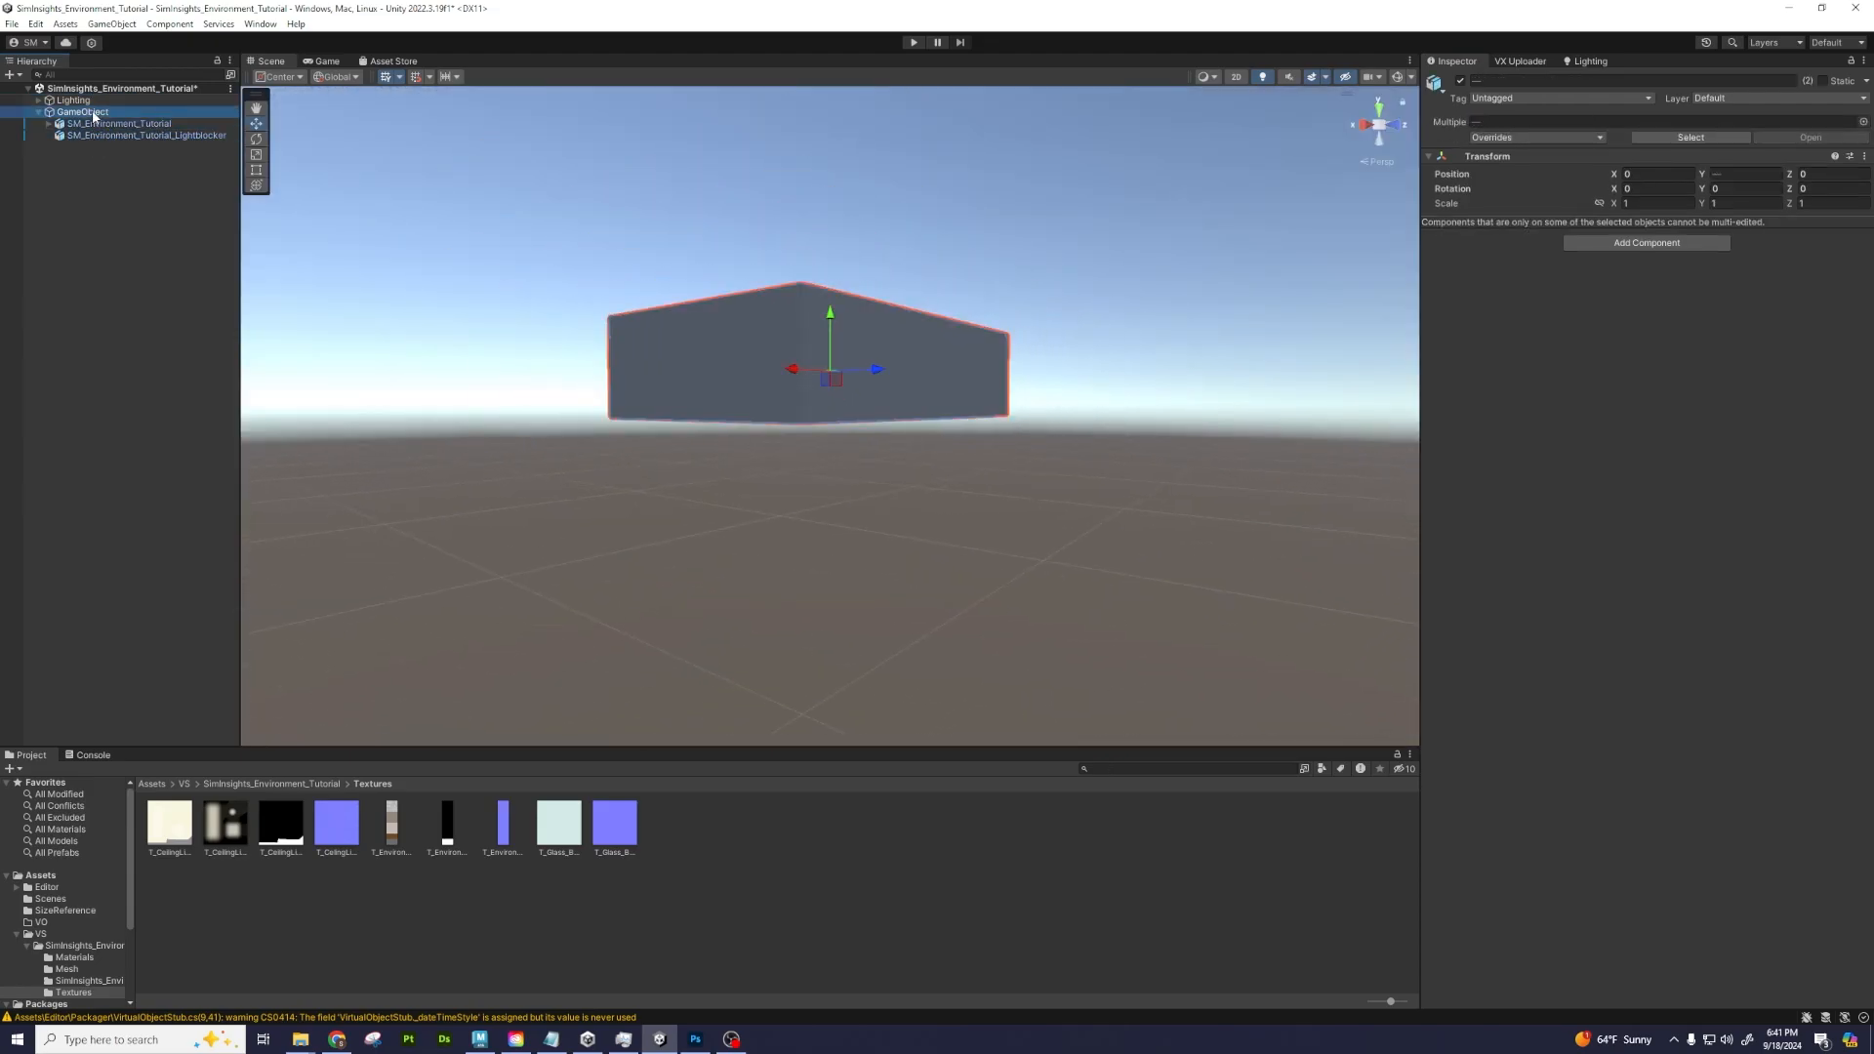
left_click(110, 113)
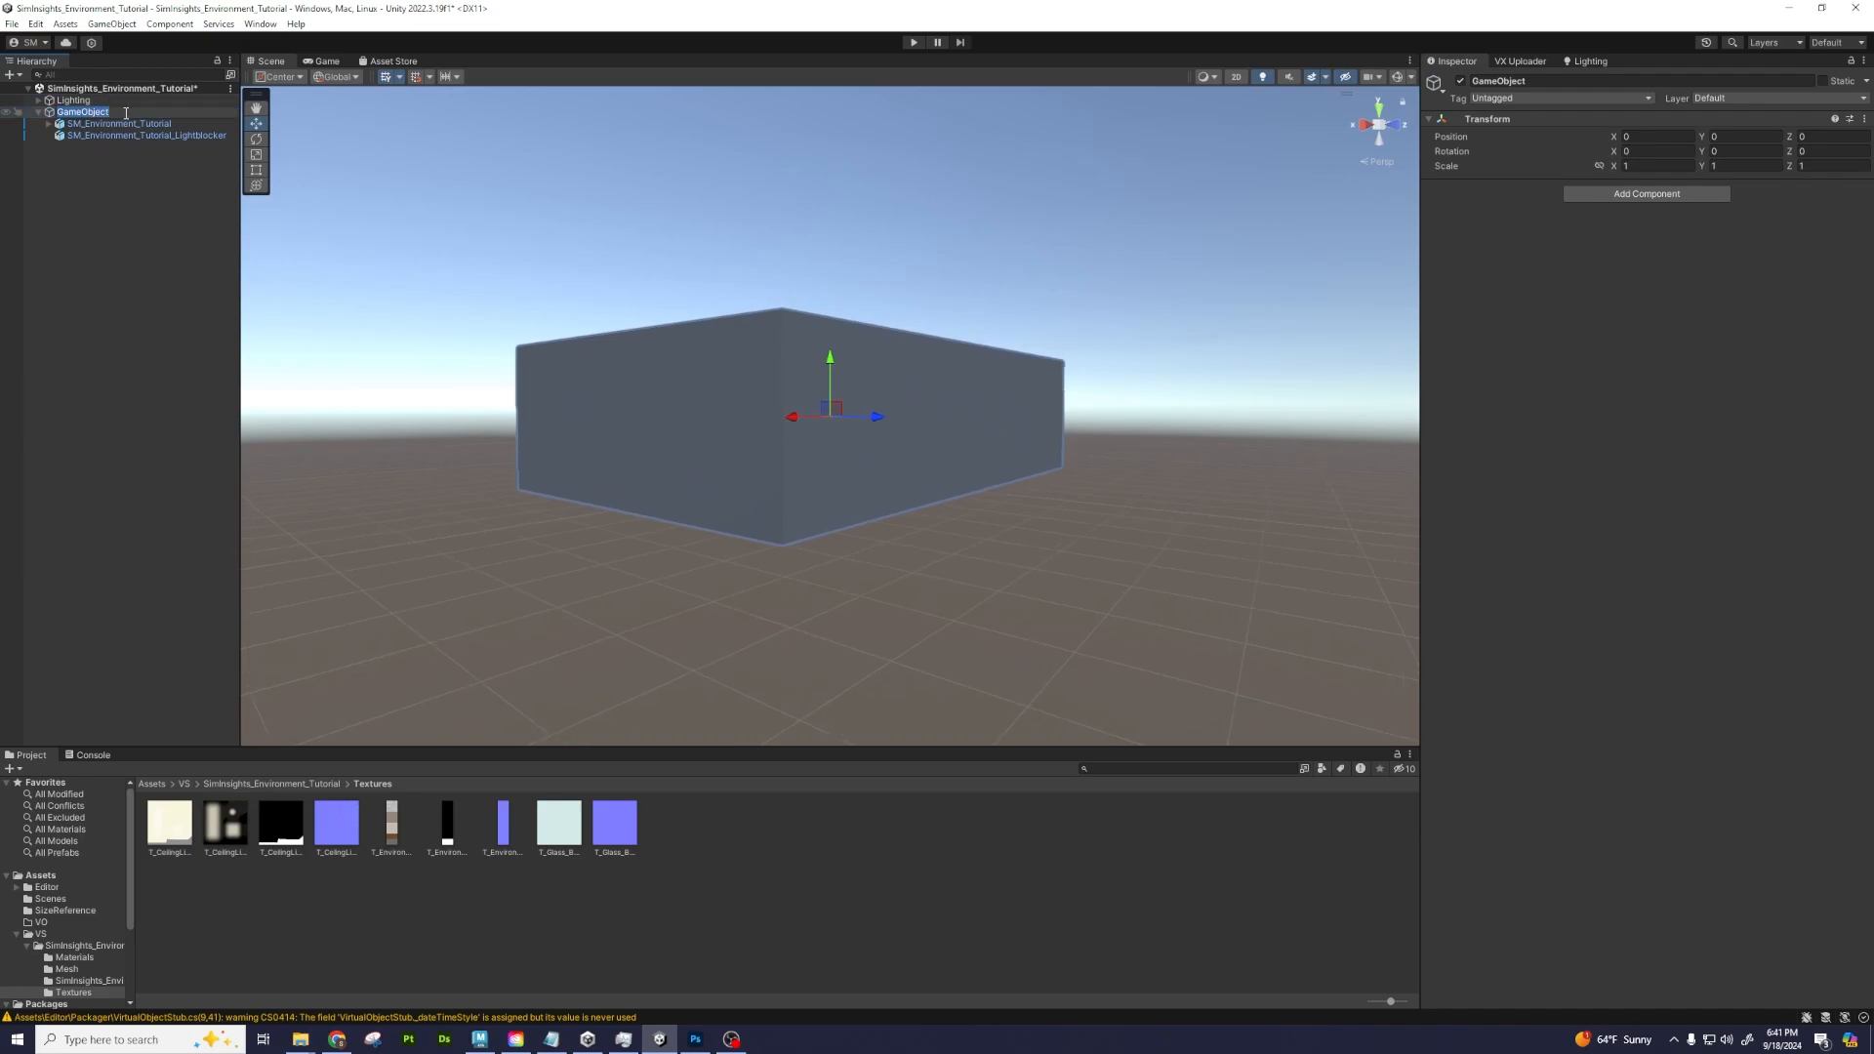
type("Mesh")
key("Return")
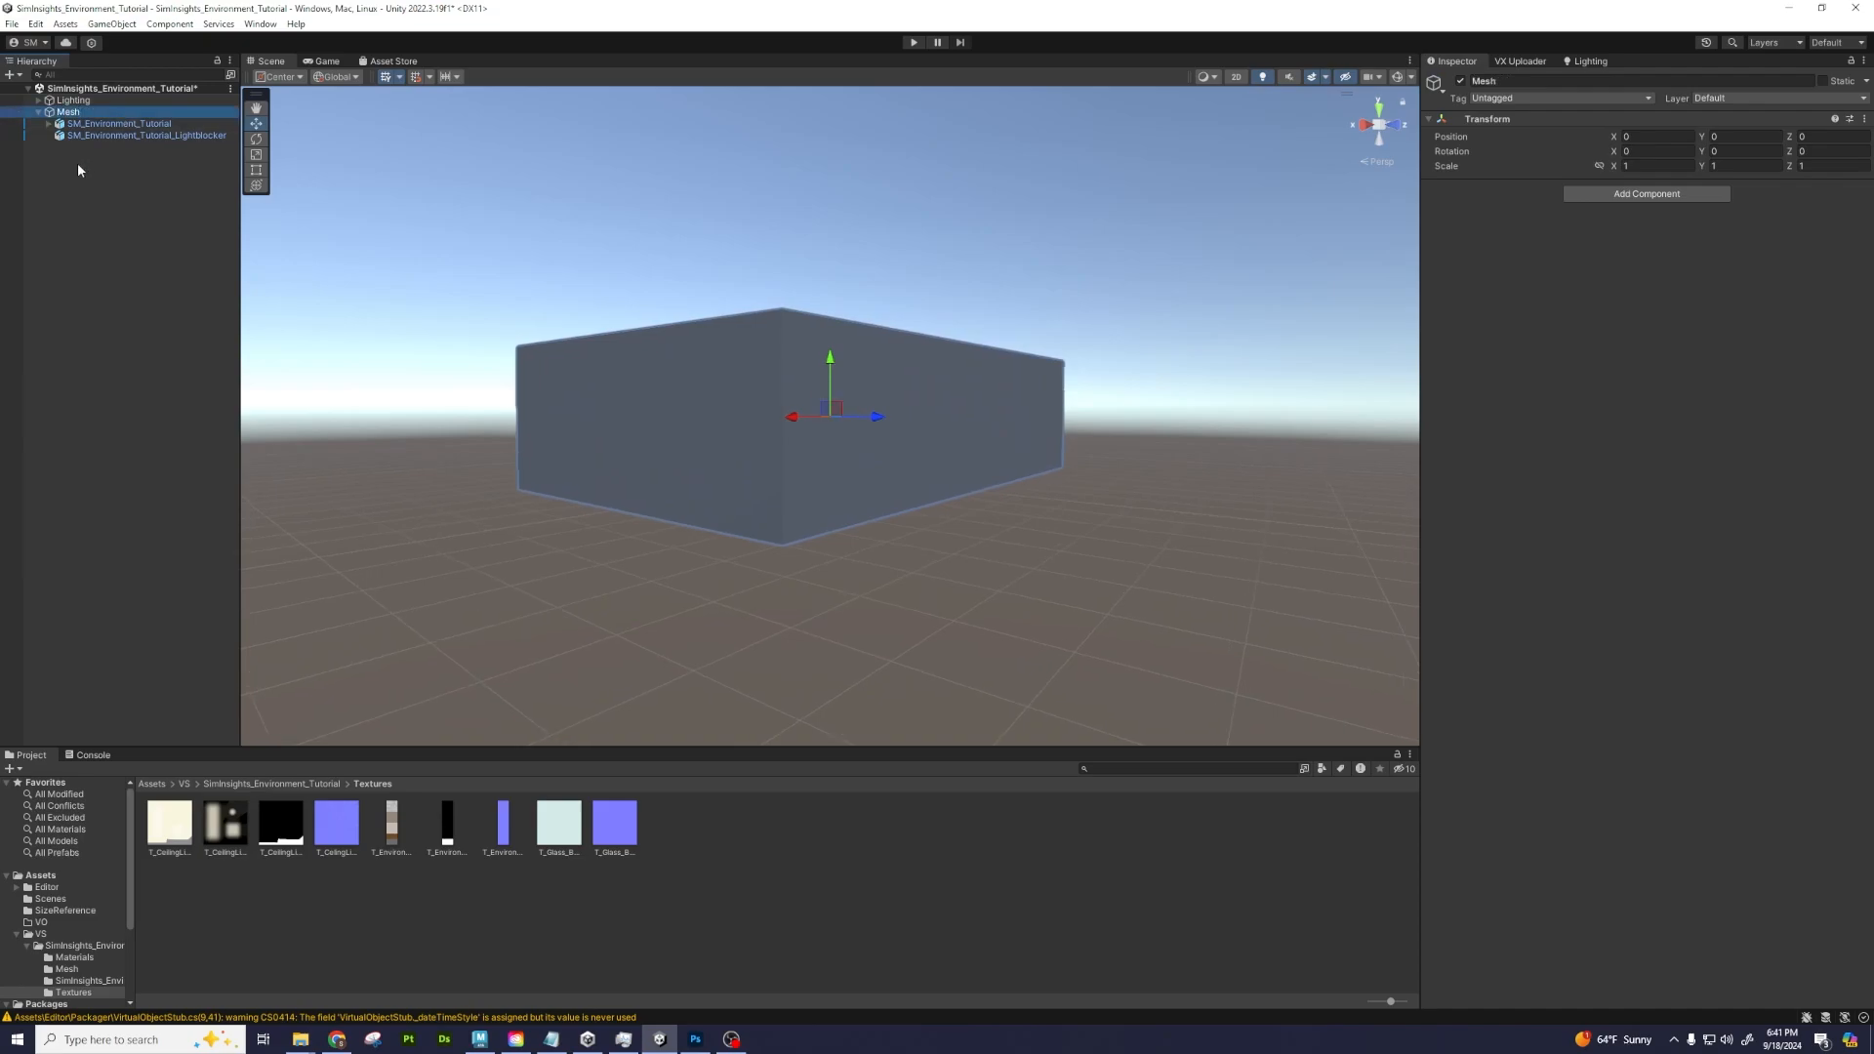
left_click(38, 112)
Bring the view inside the room and display the M_Environment_Tutorial_Trim settings from the tutorial's Materials folder
left_click_drag(816, 278, 595, 312, "alt")
right_click_drag(595, 312, 1142, 489, "alt")
left_click_drag(1142, 489, 781, 493, "alt")
right_click_drag(781, 493, 967, 498, "alt")
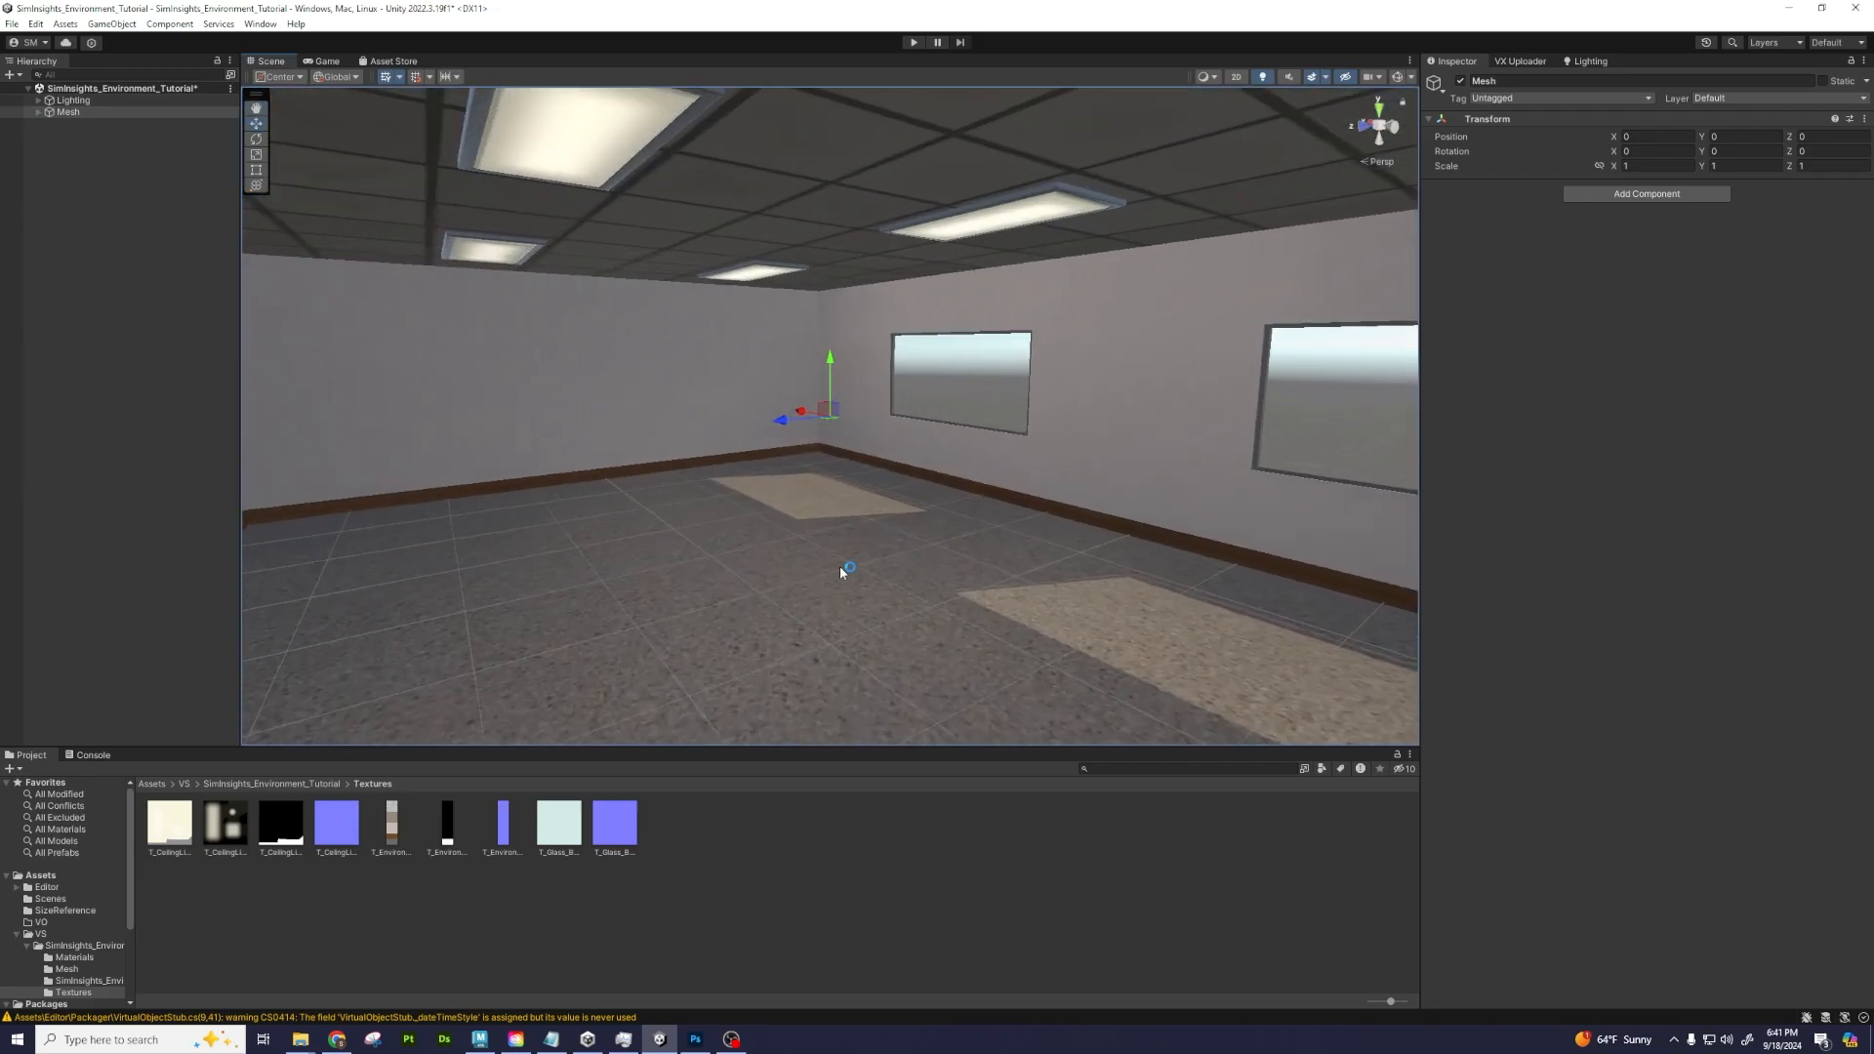
left_click(277, 785)
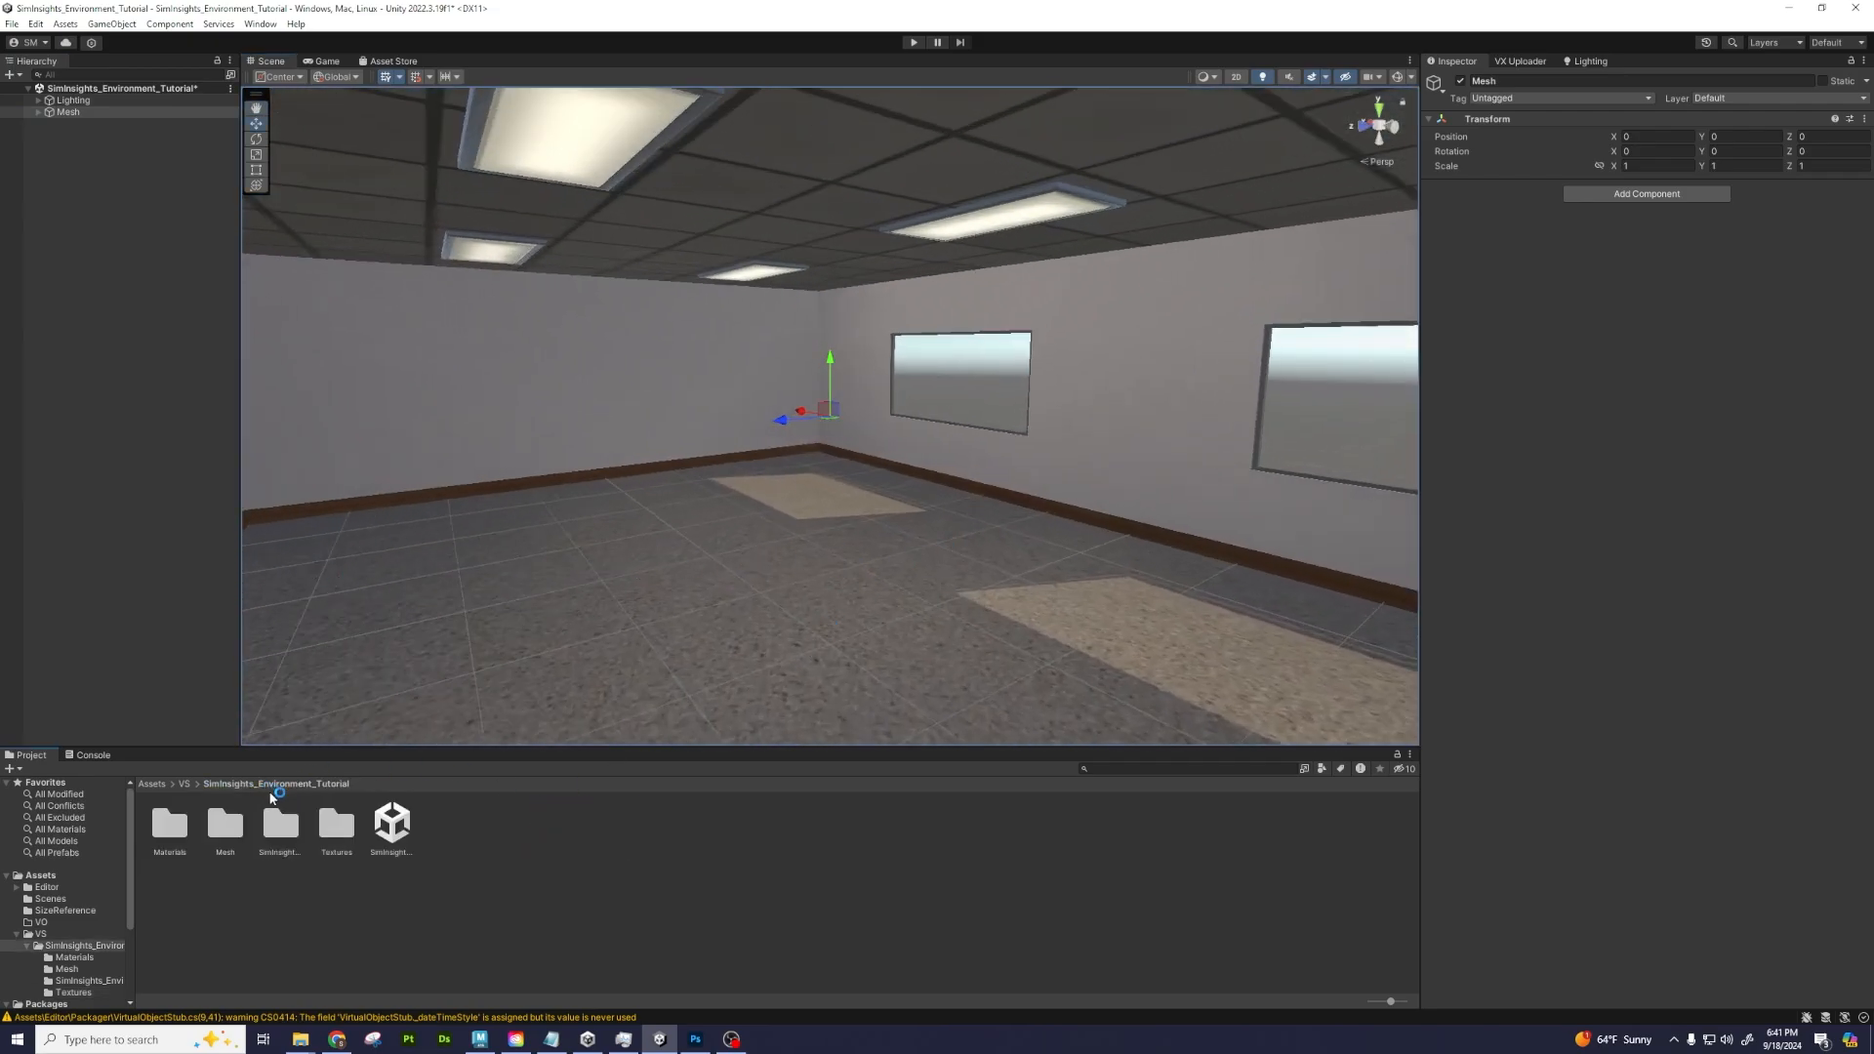
left_click(347, 896)
double_click(170, 825)
left_click(169, 823)
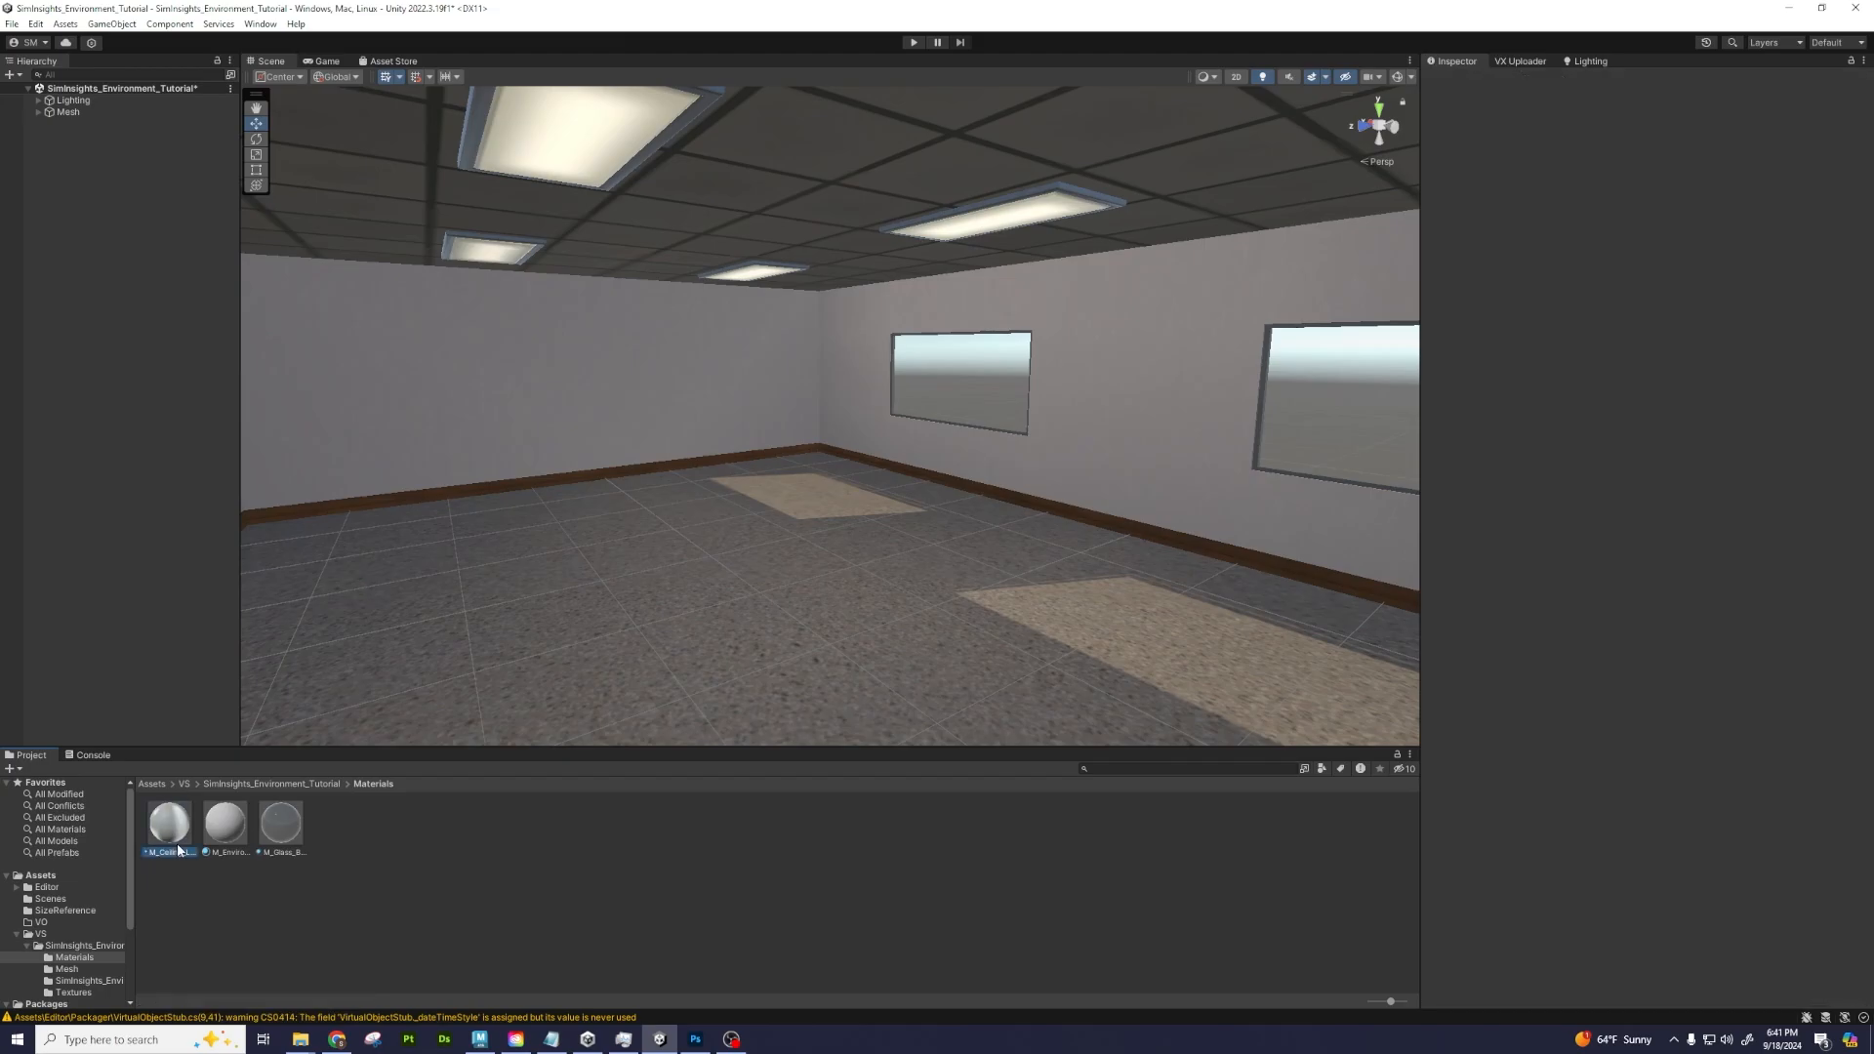
left_click(226, 825)
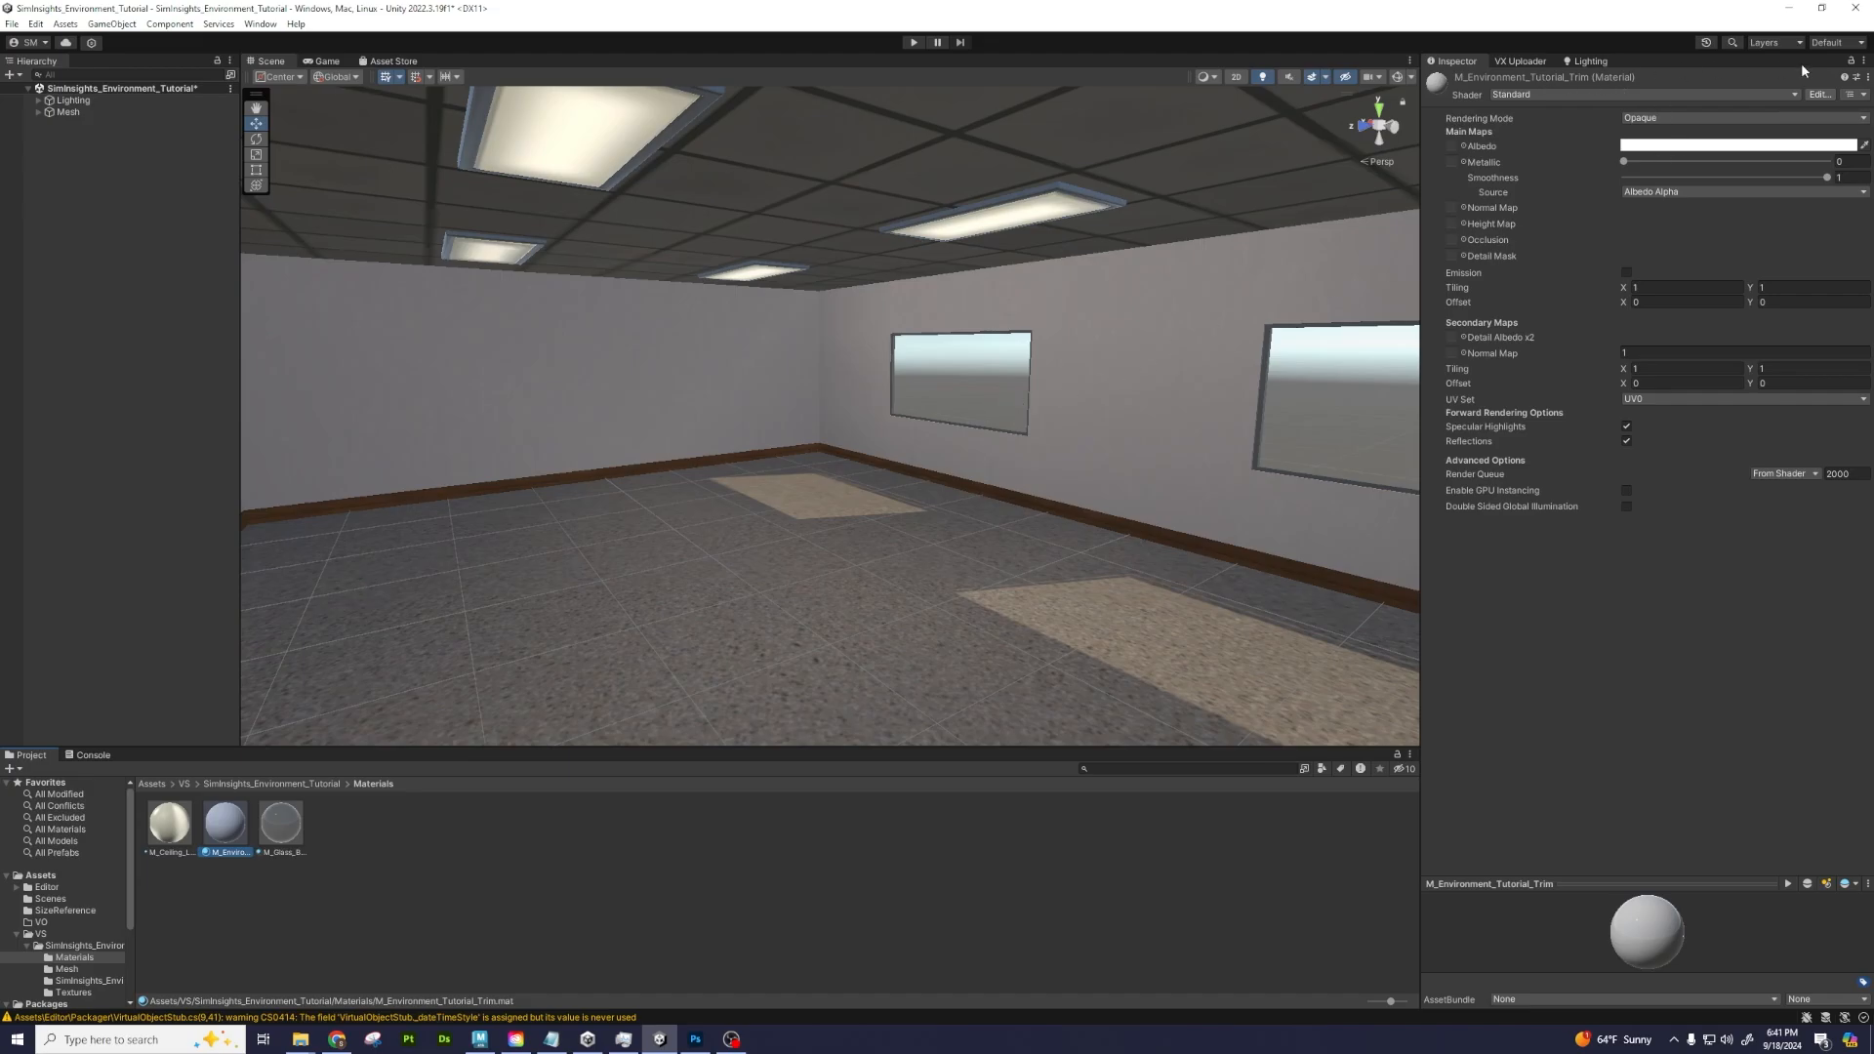
Select the room mesh to inspect its assigned material, and return to the M_Environment_Tutorial_Trim material's settings
left_click_drag(908, 326, 983, 326, "alt")
scroll(983, 326, "up", 3)
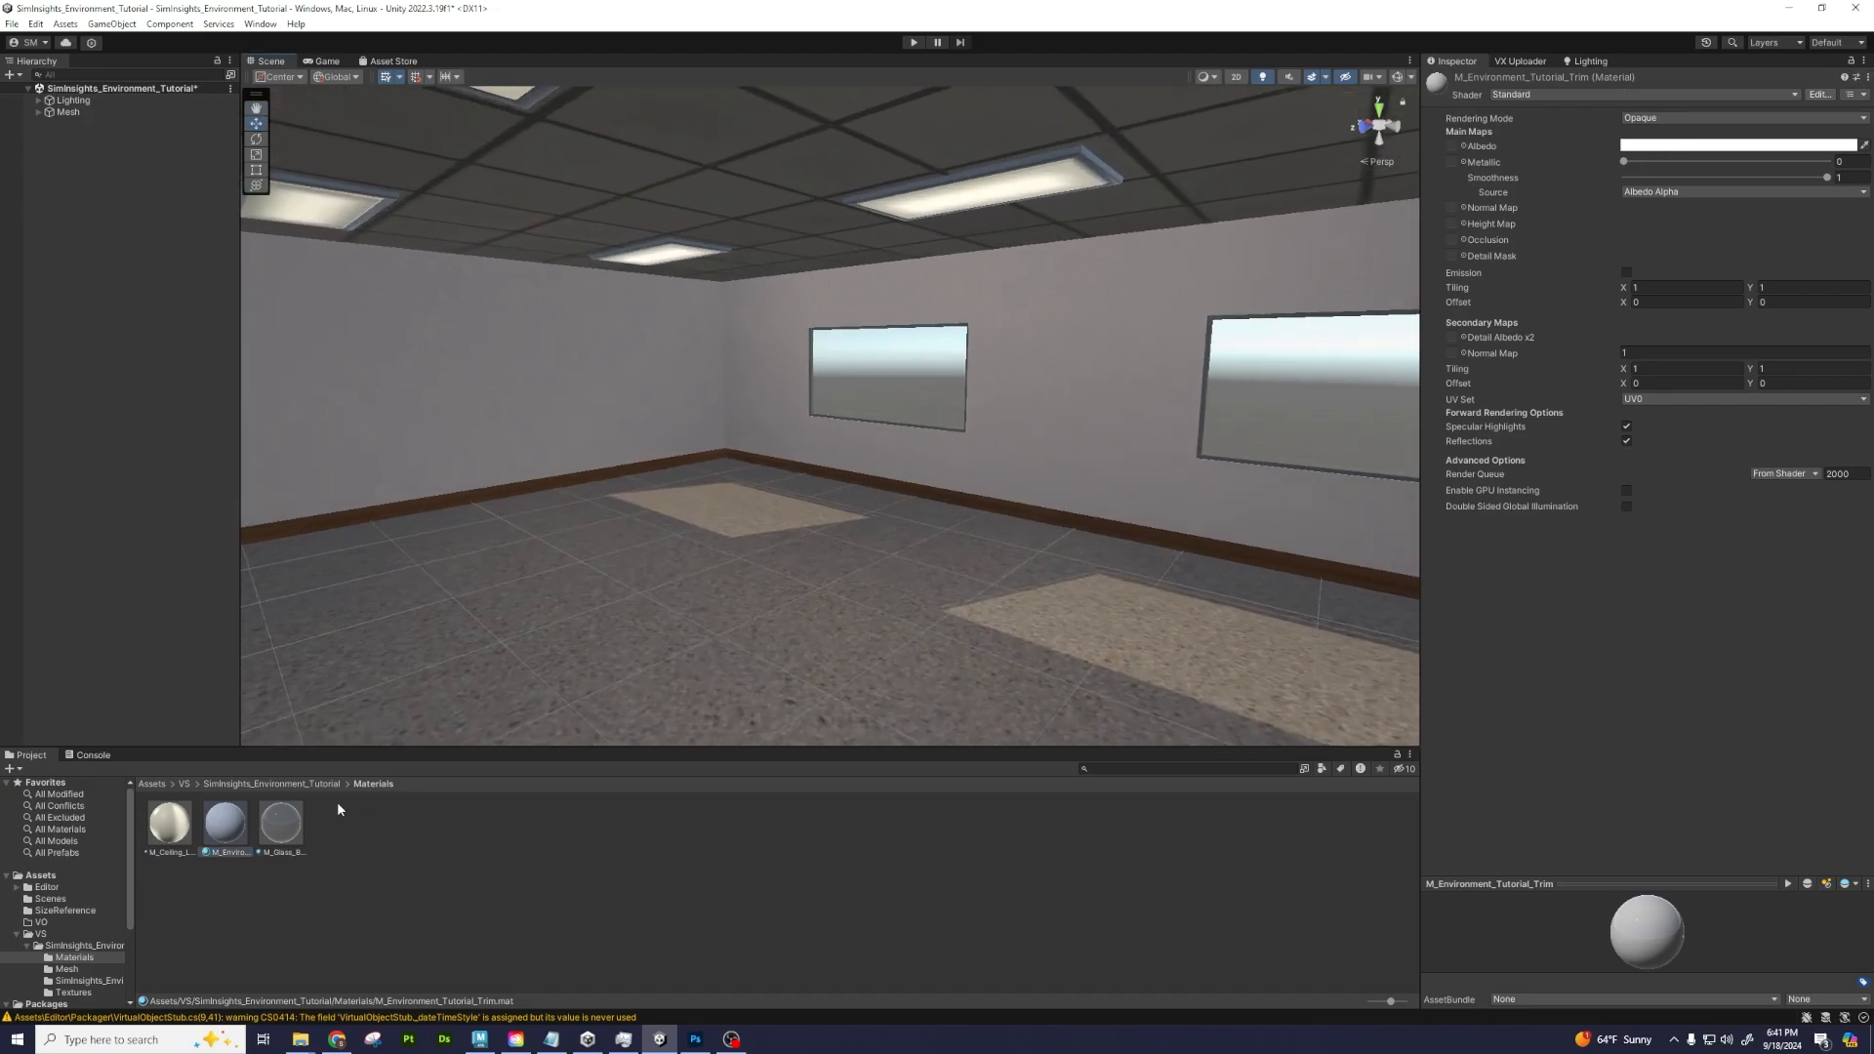
left_click(182, 825)
left_click(233, 826)
left_click(752, 579)
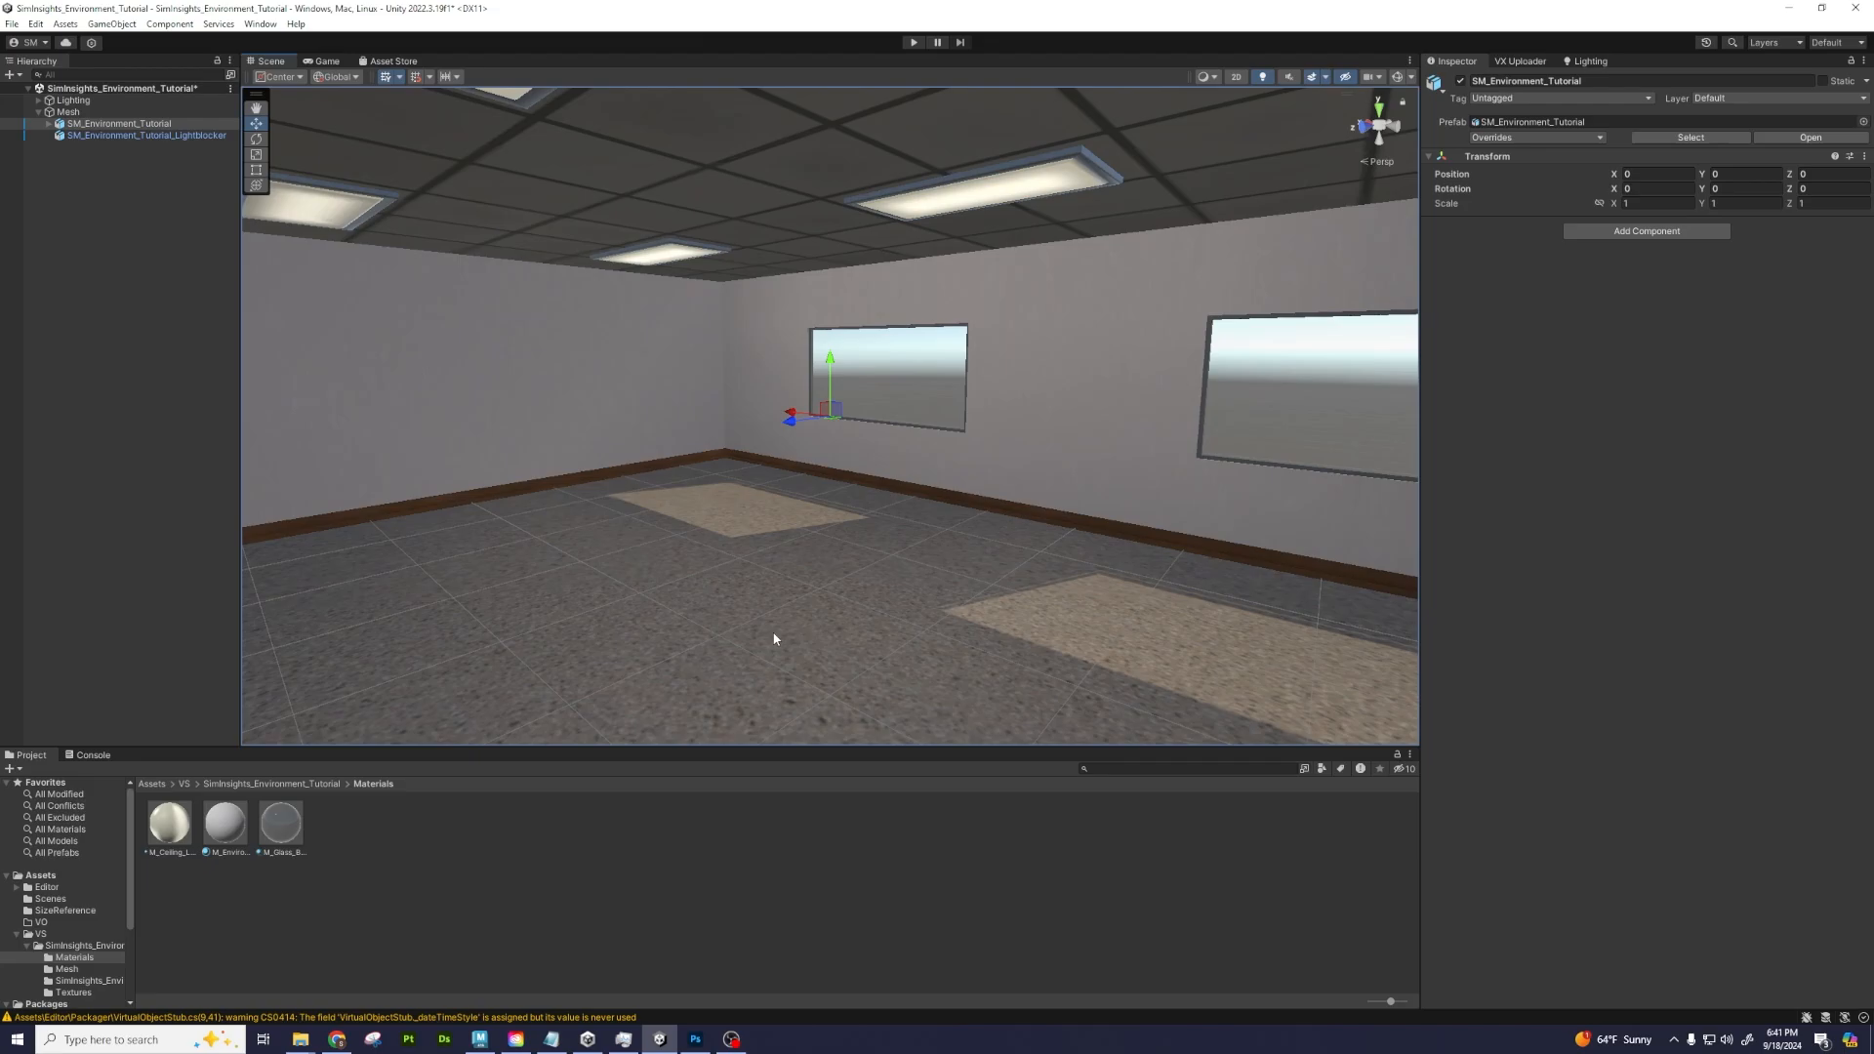
left_click(933, 607)
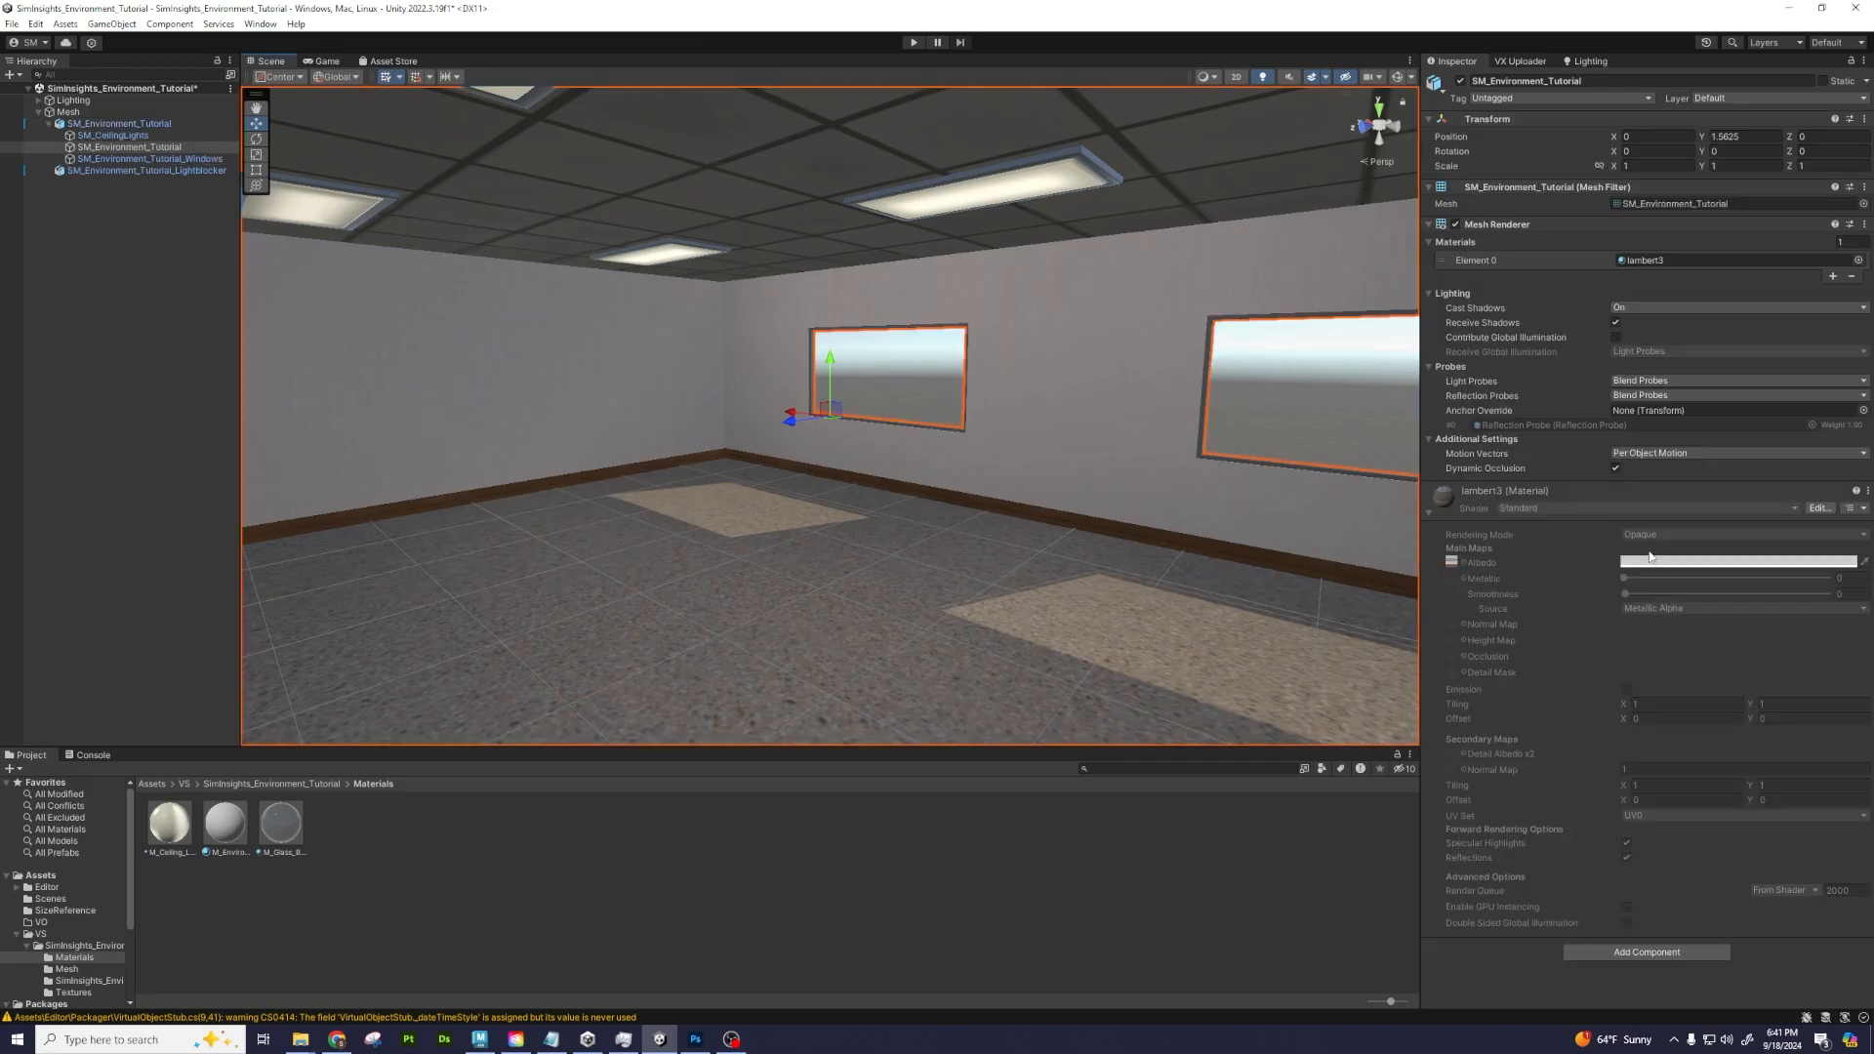
left_click(227, 826)
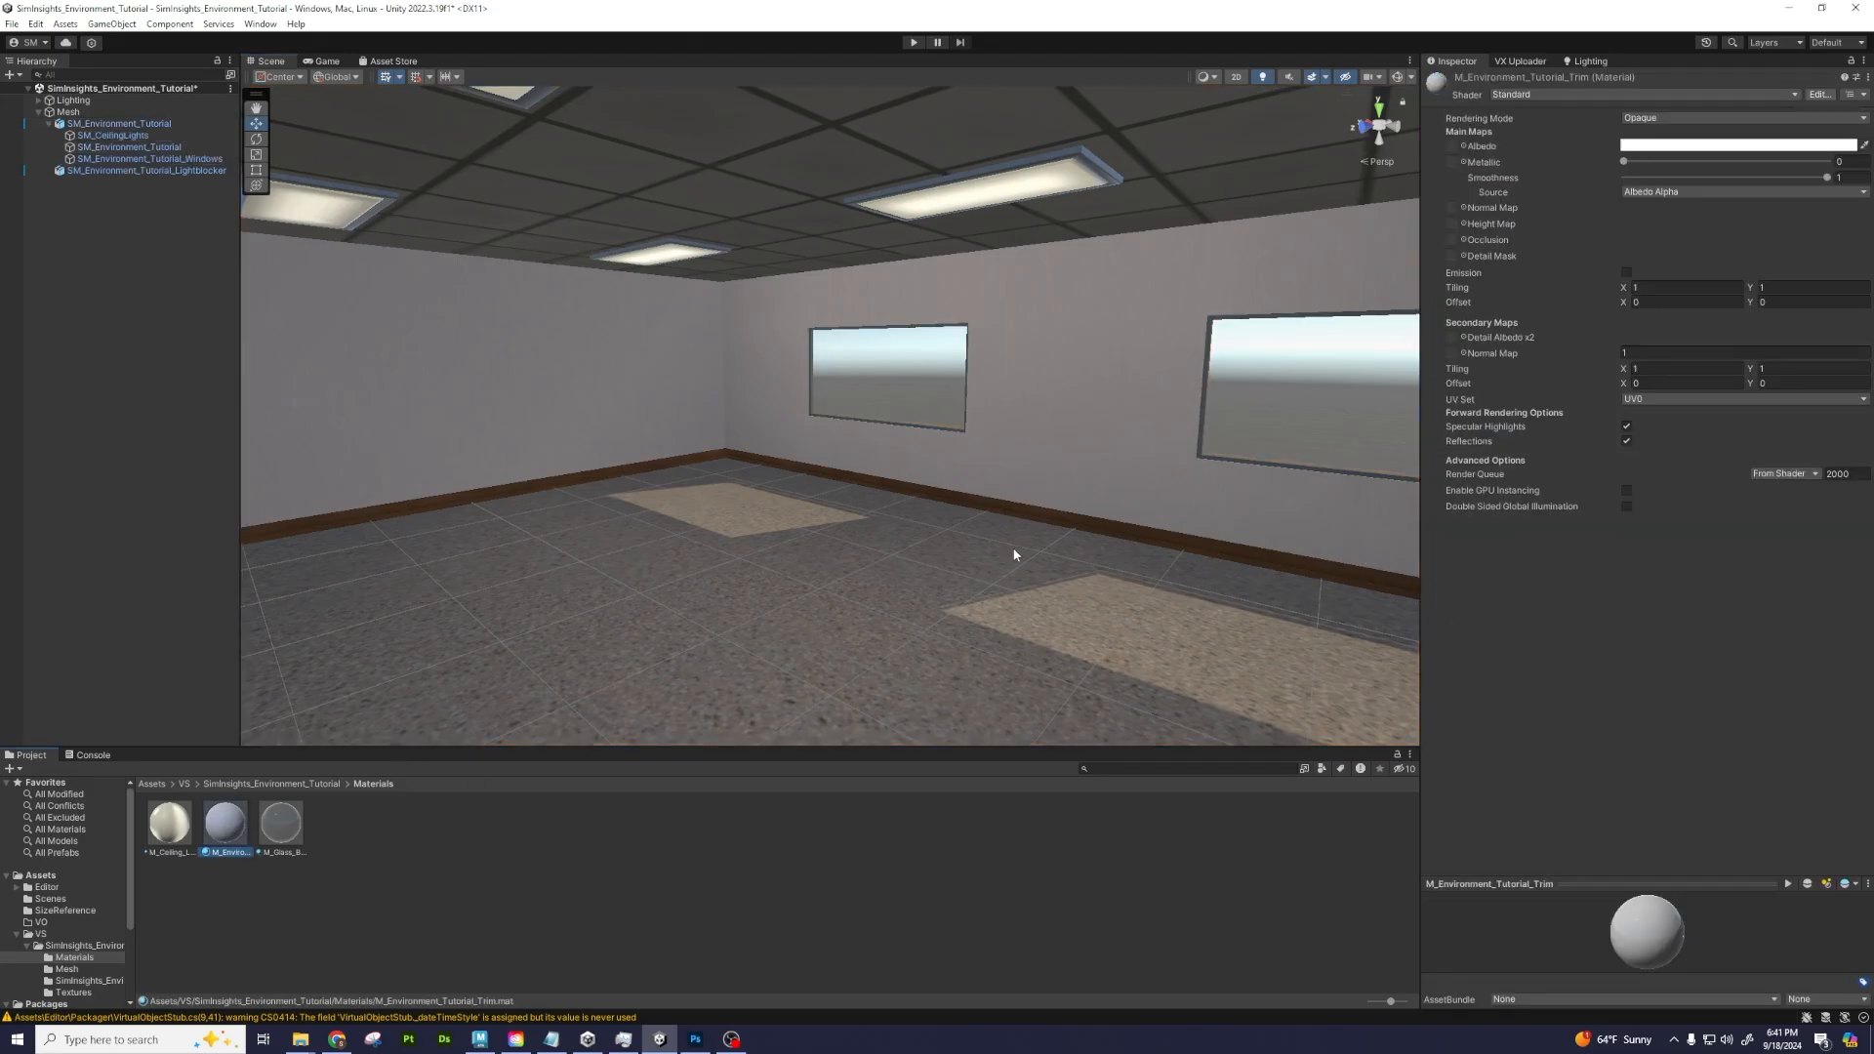
left_click(984, 529)
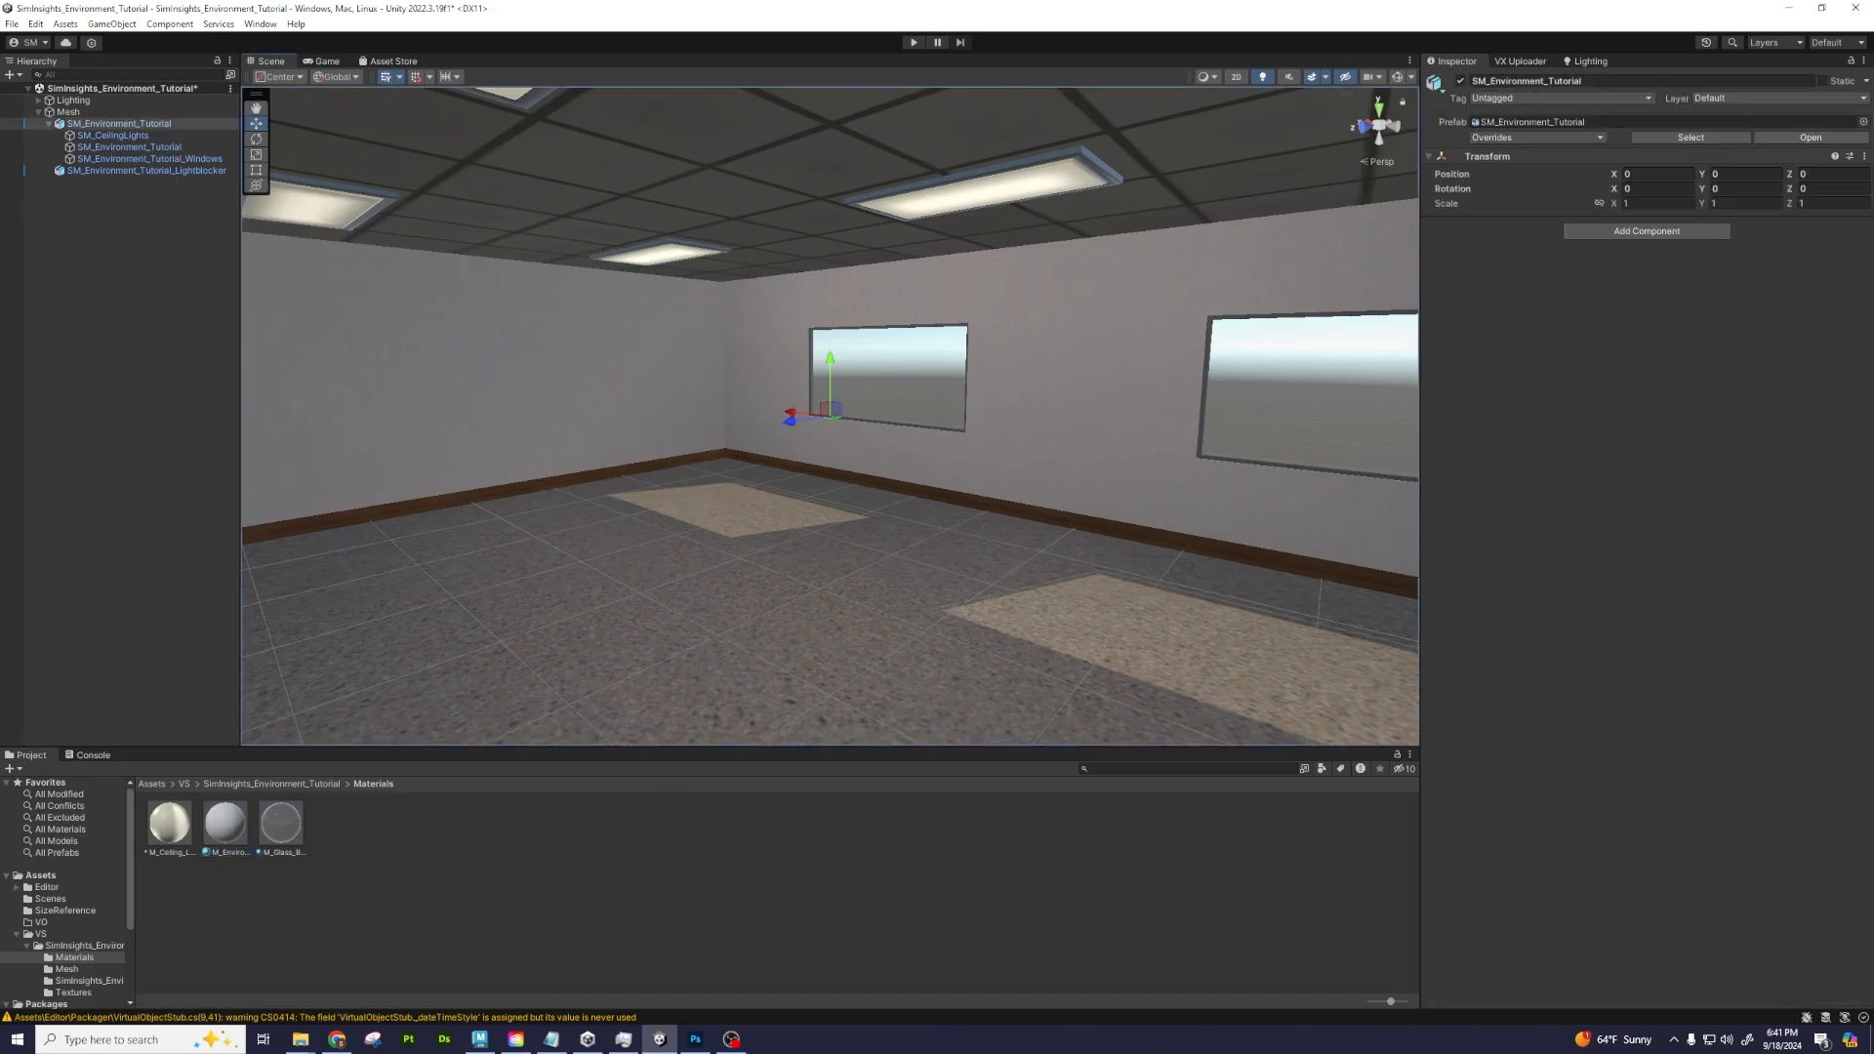
left_click(228, 829)
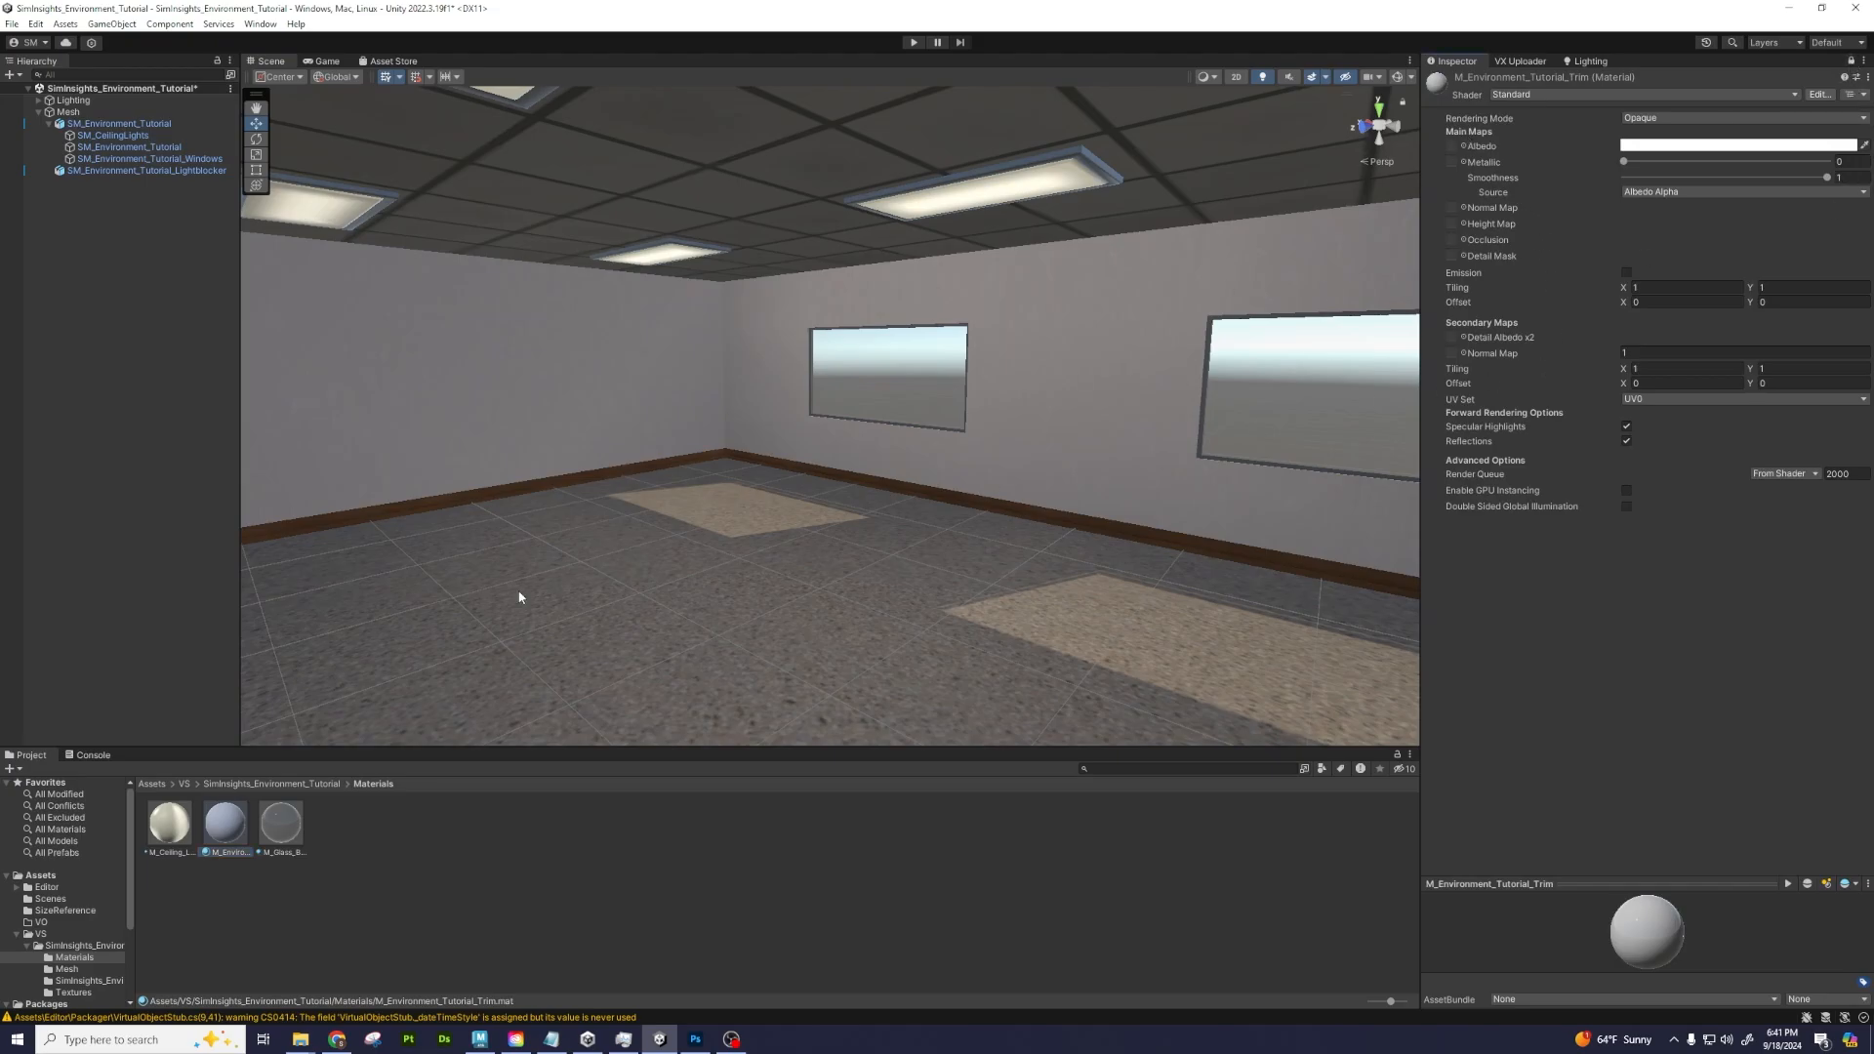
Assign the environment trimsheet textures from the Textures folder to the Albedo, Metallic and Normal Map slots of M_Environment_Tutorial_Trim
left_click(302, 782)
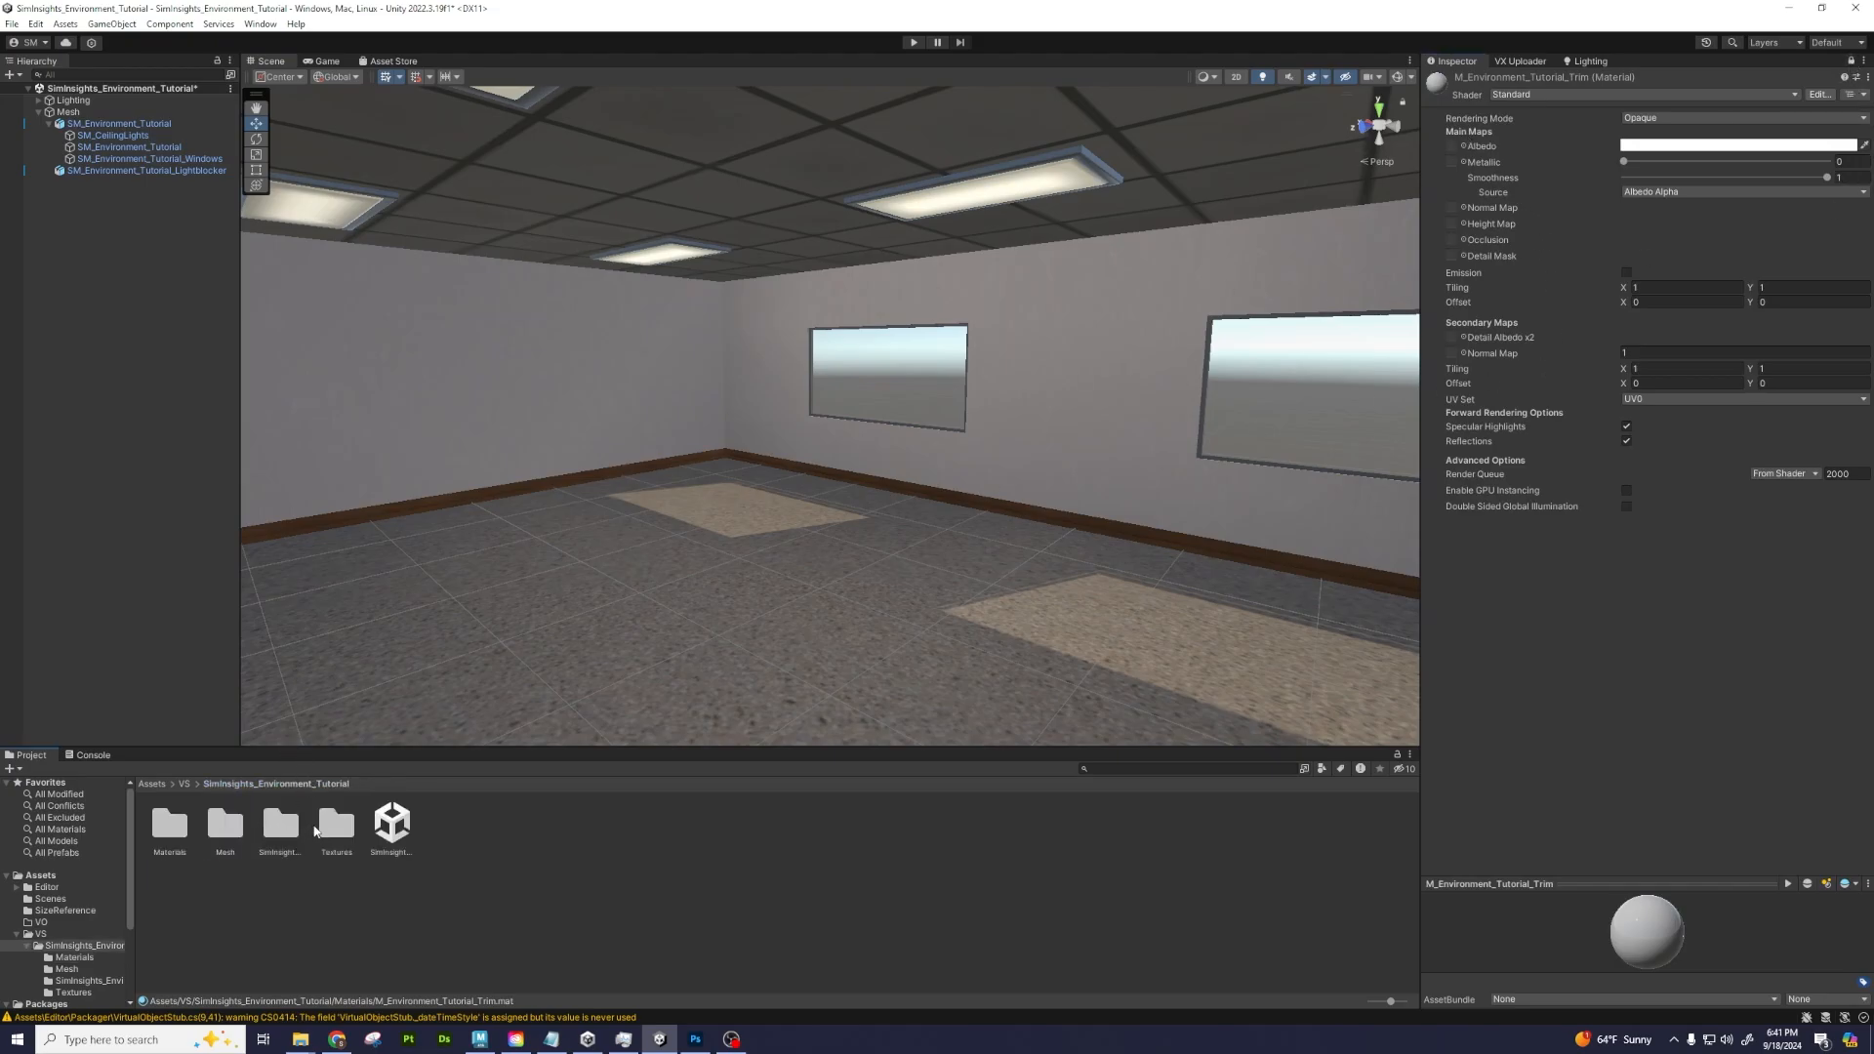
double_click(334, 830)
left_click_drag(403, 855, 1455, 151)
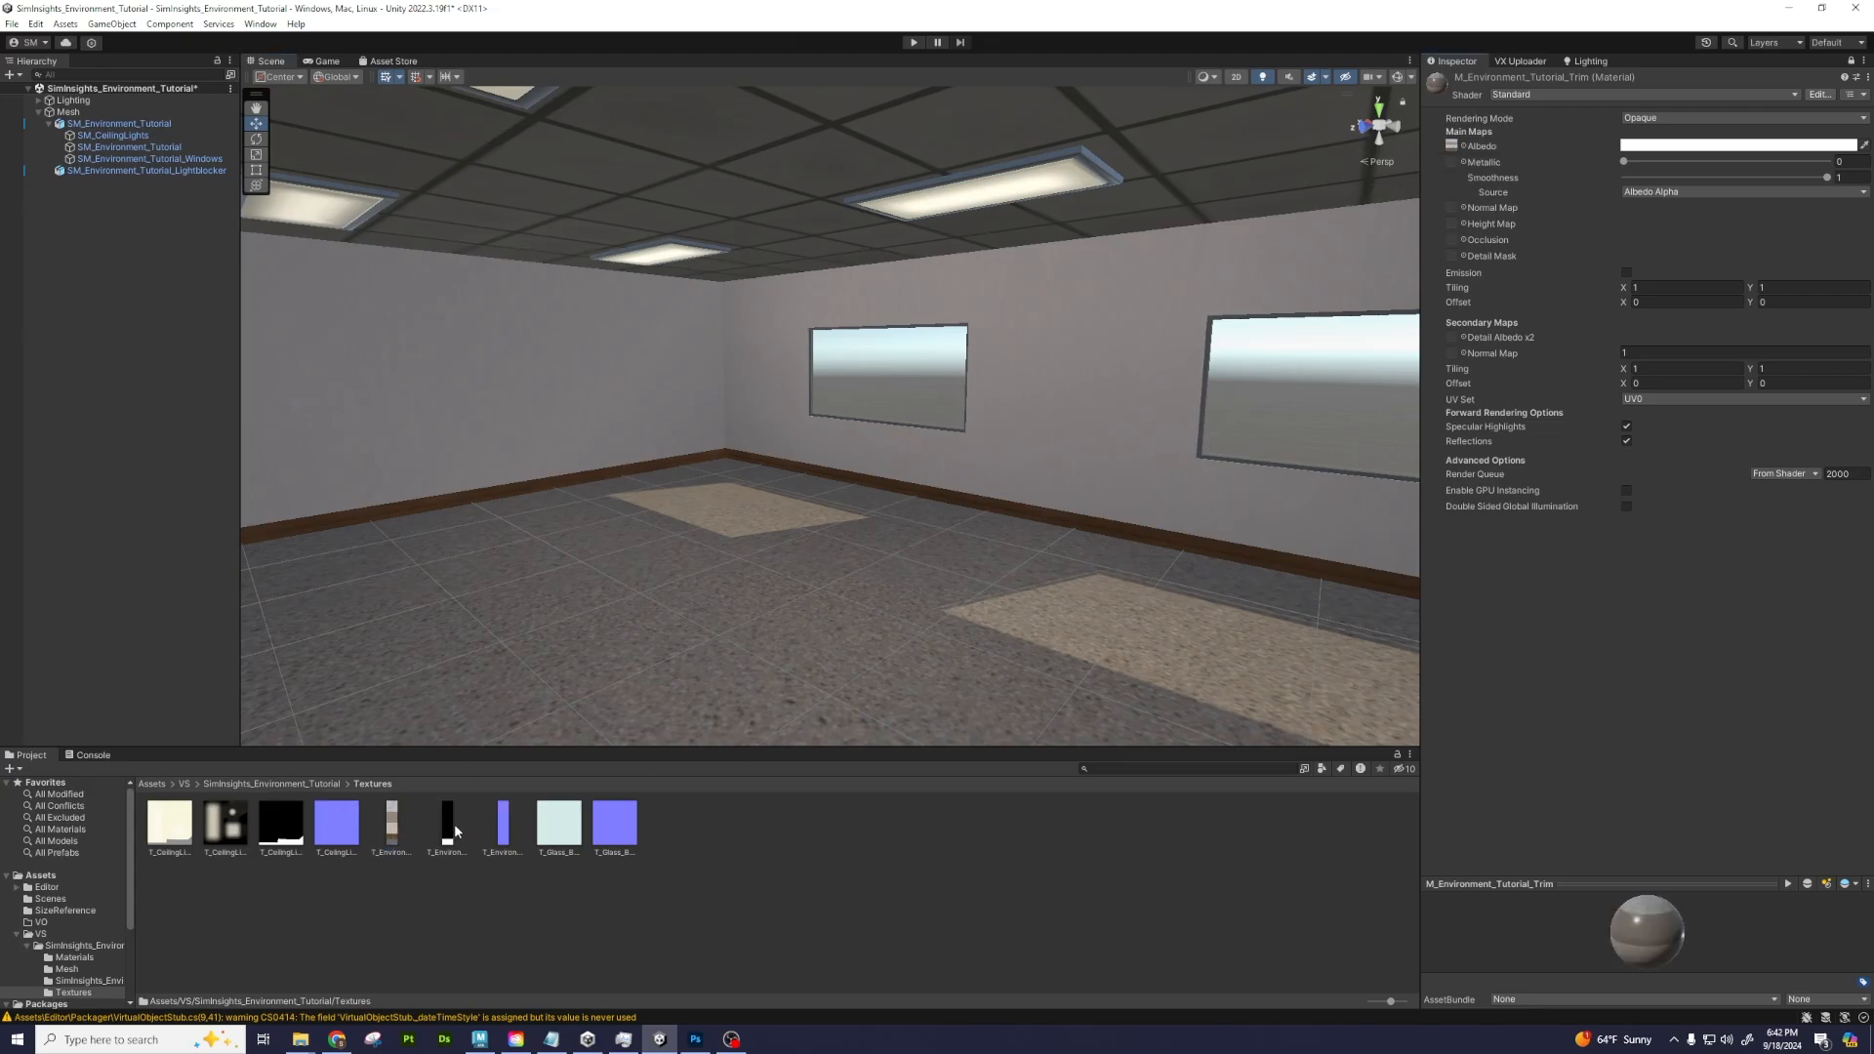
left_click_drag(455, 832, 1453, 160)
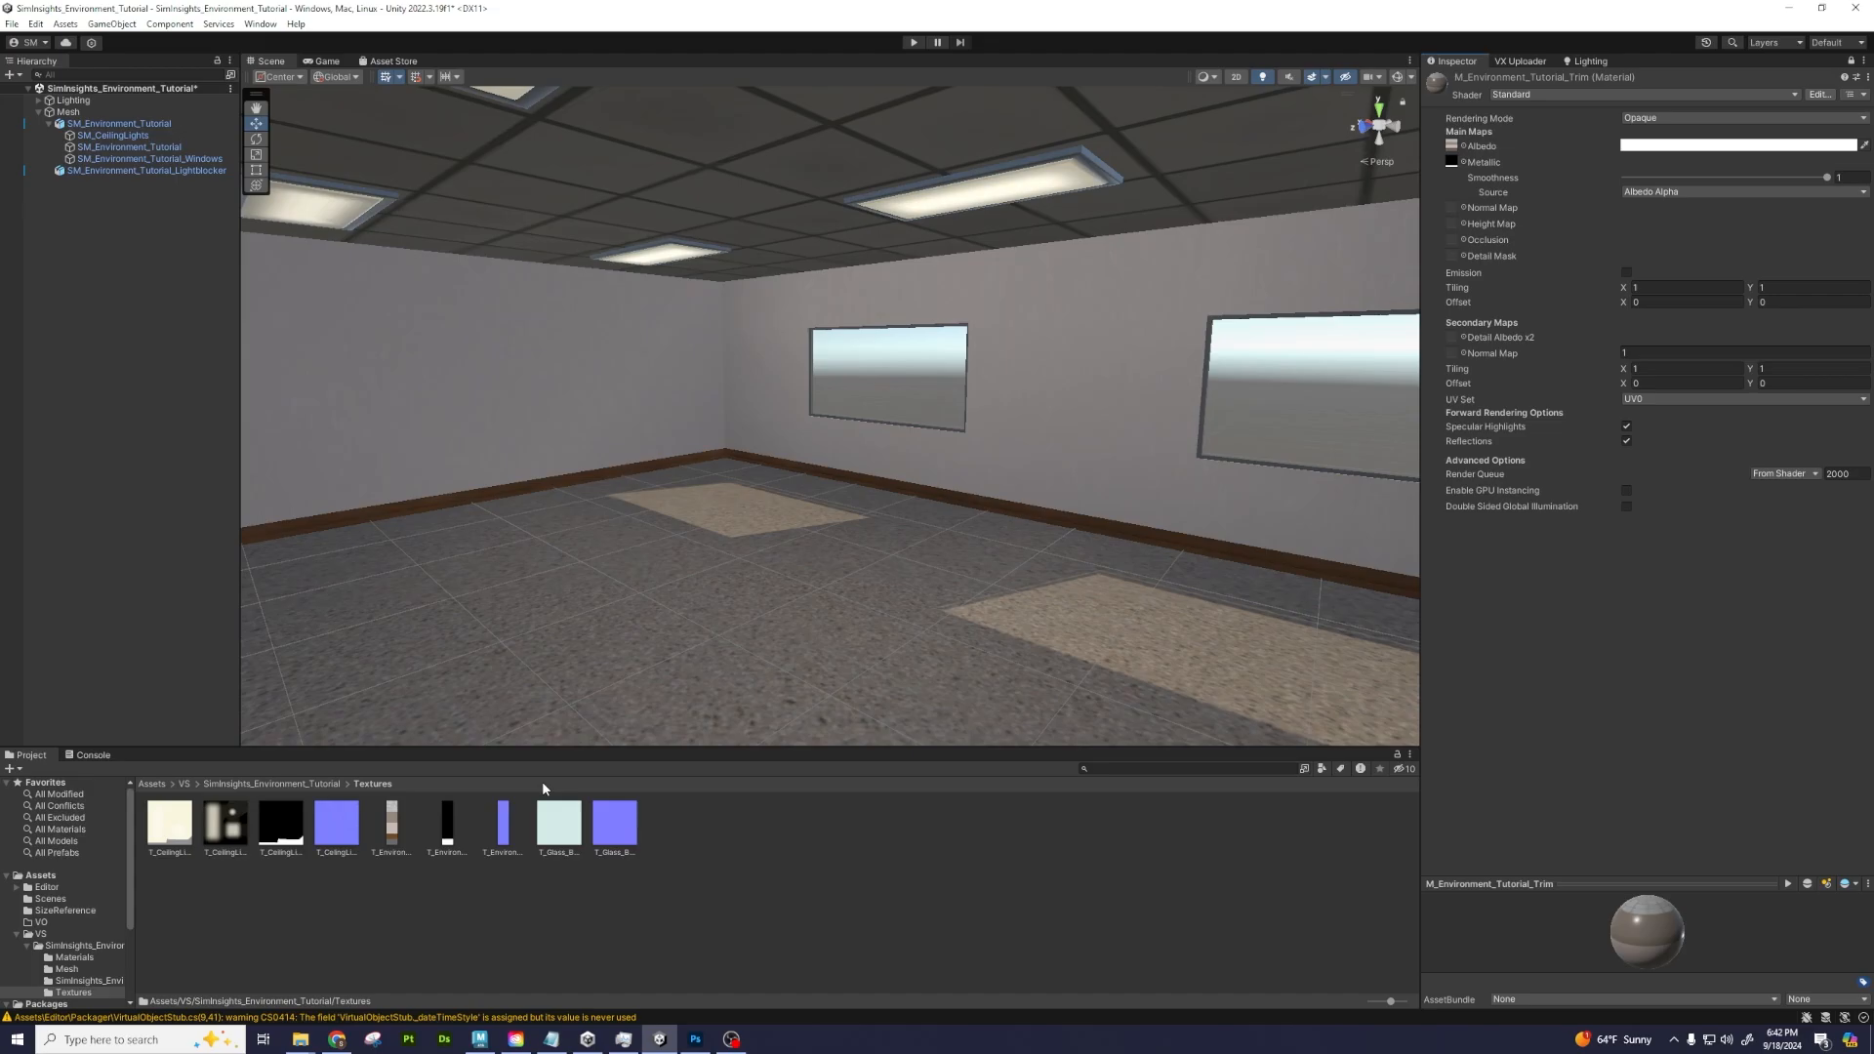
left_click_drag(503, 825, 1454, 213)
left_click(1857, 245)
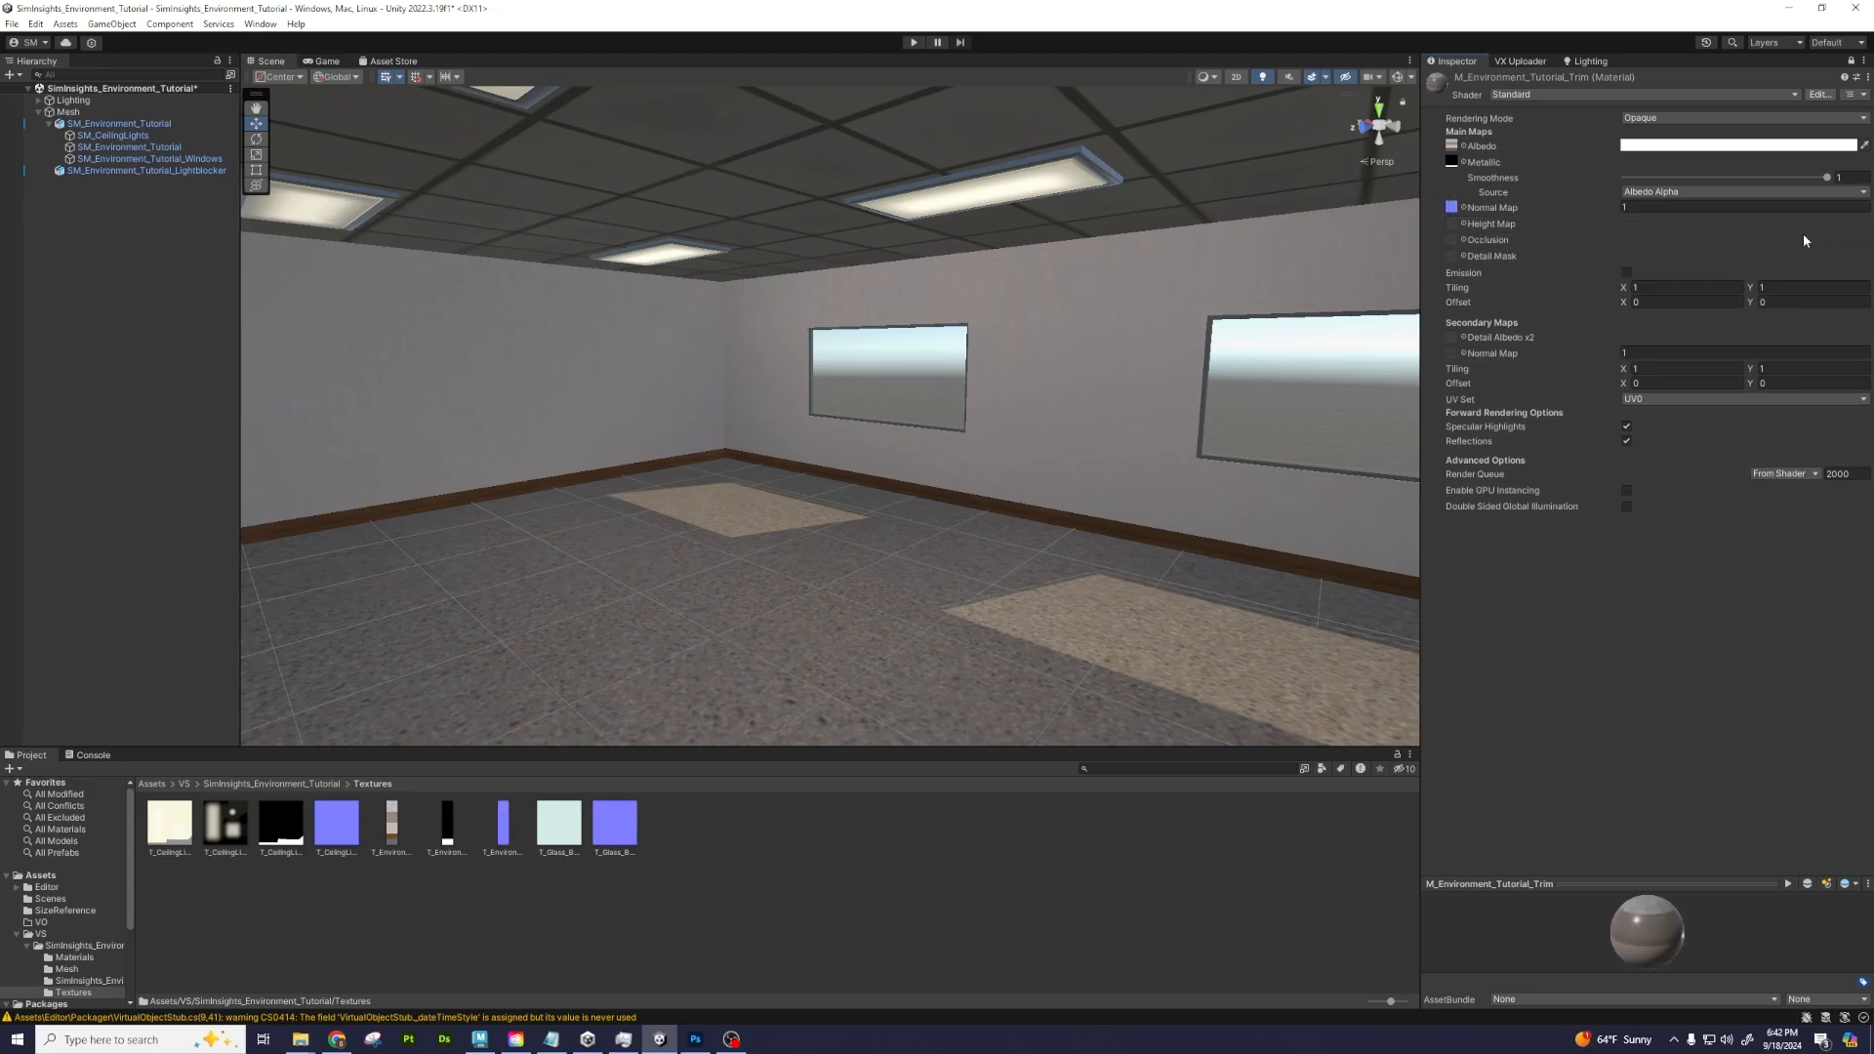
Try Metallic Alpha as the trim material's smoothness source and restore Albedo Alpha
left_click(1659, 193)
left_click(1650, 206)
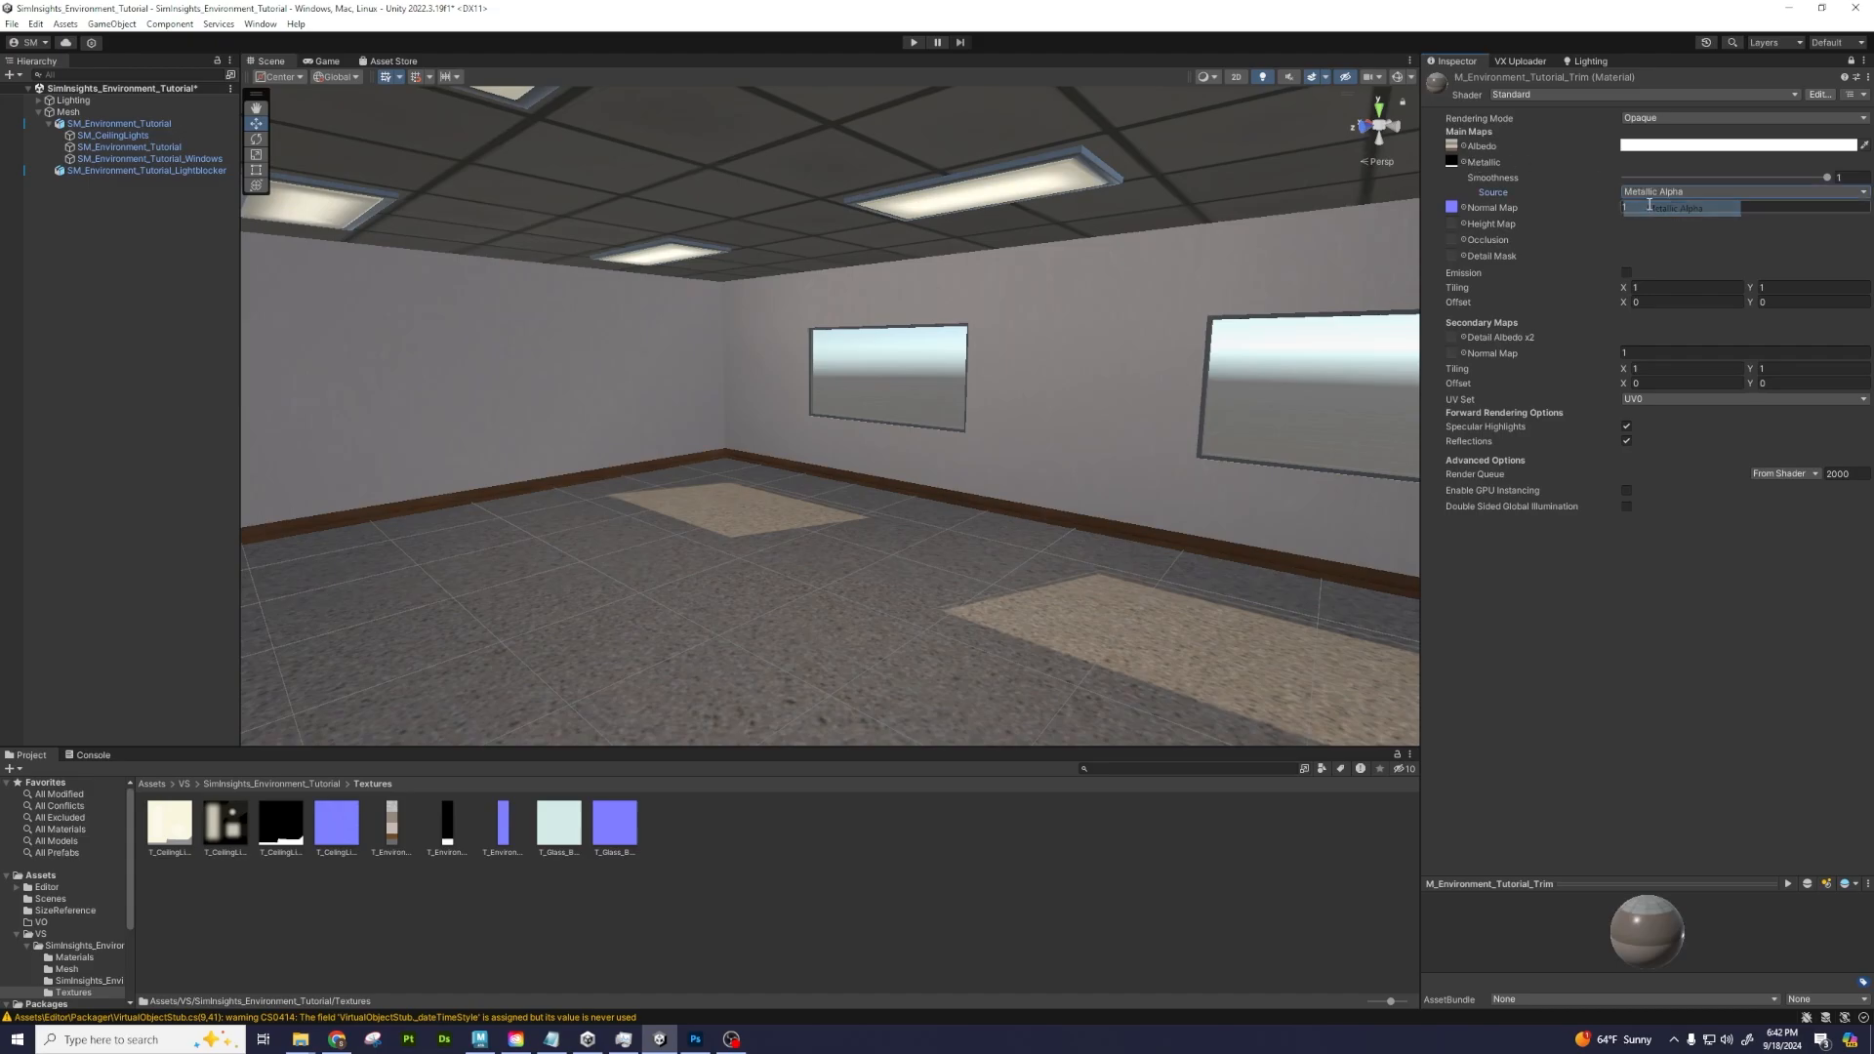
left_click(1656, 193)
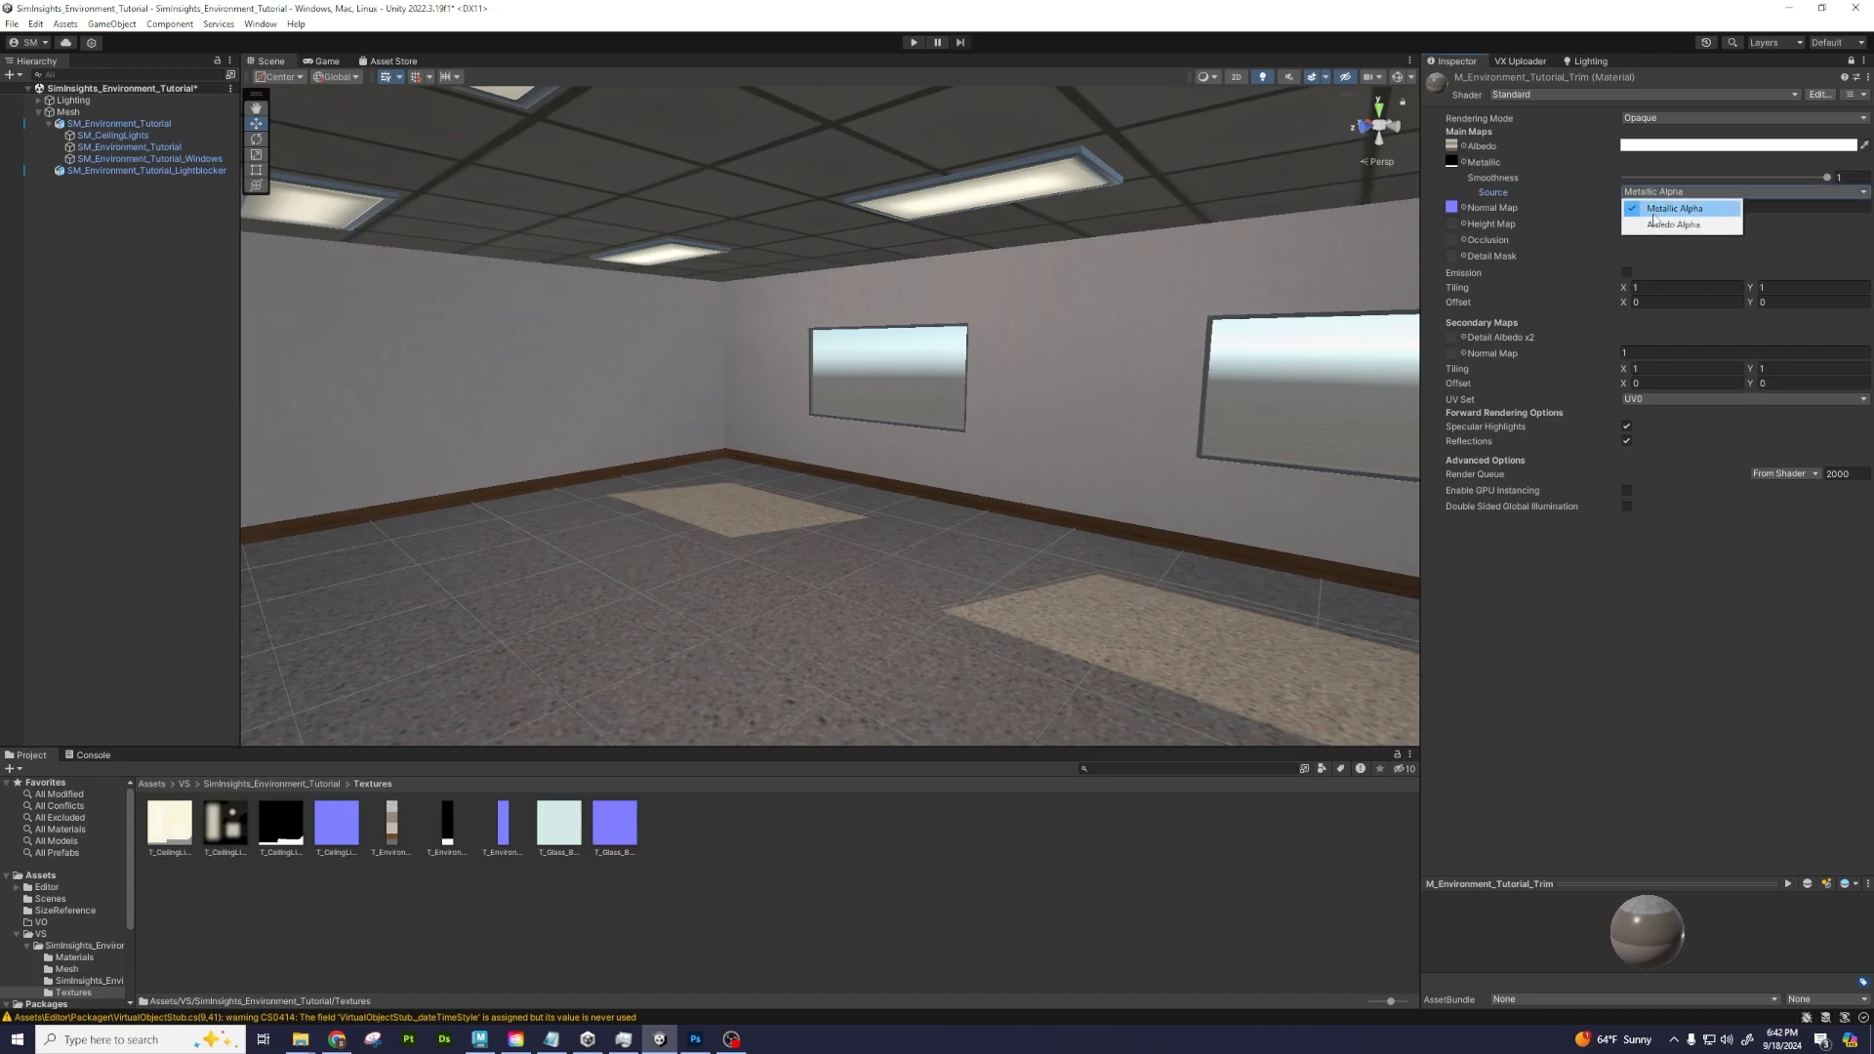
left_click(1654, 226)
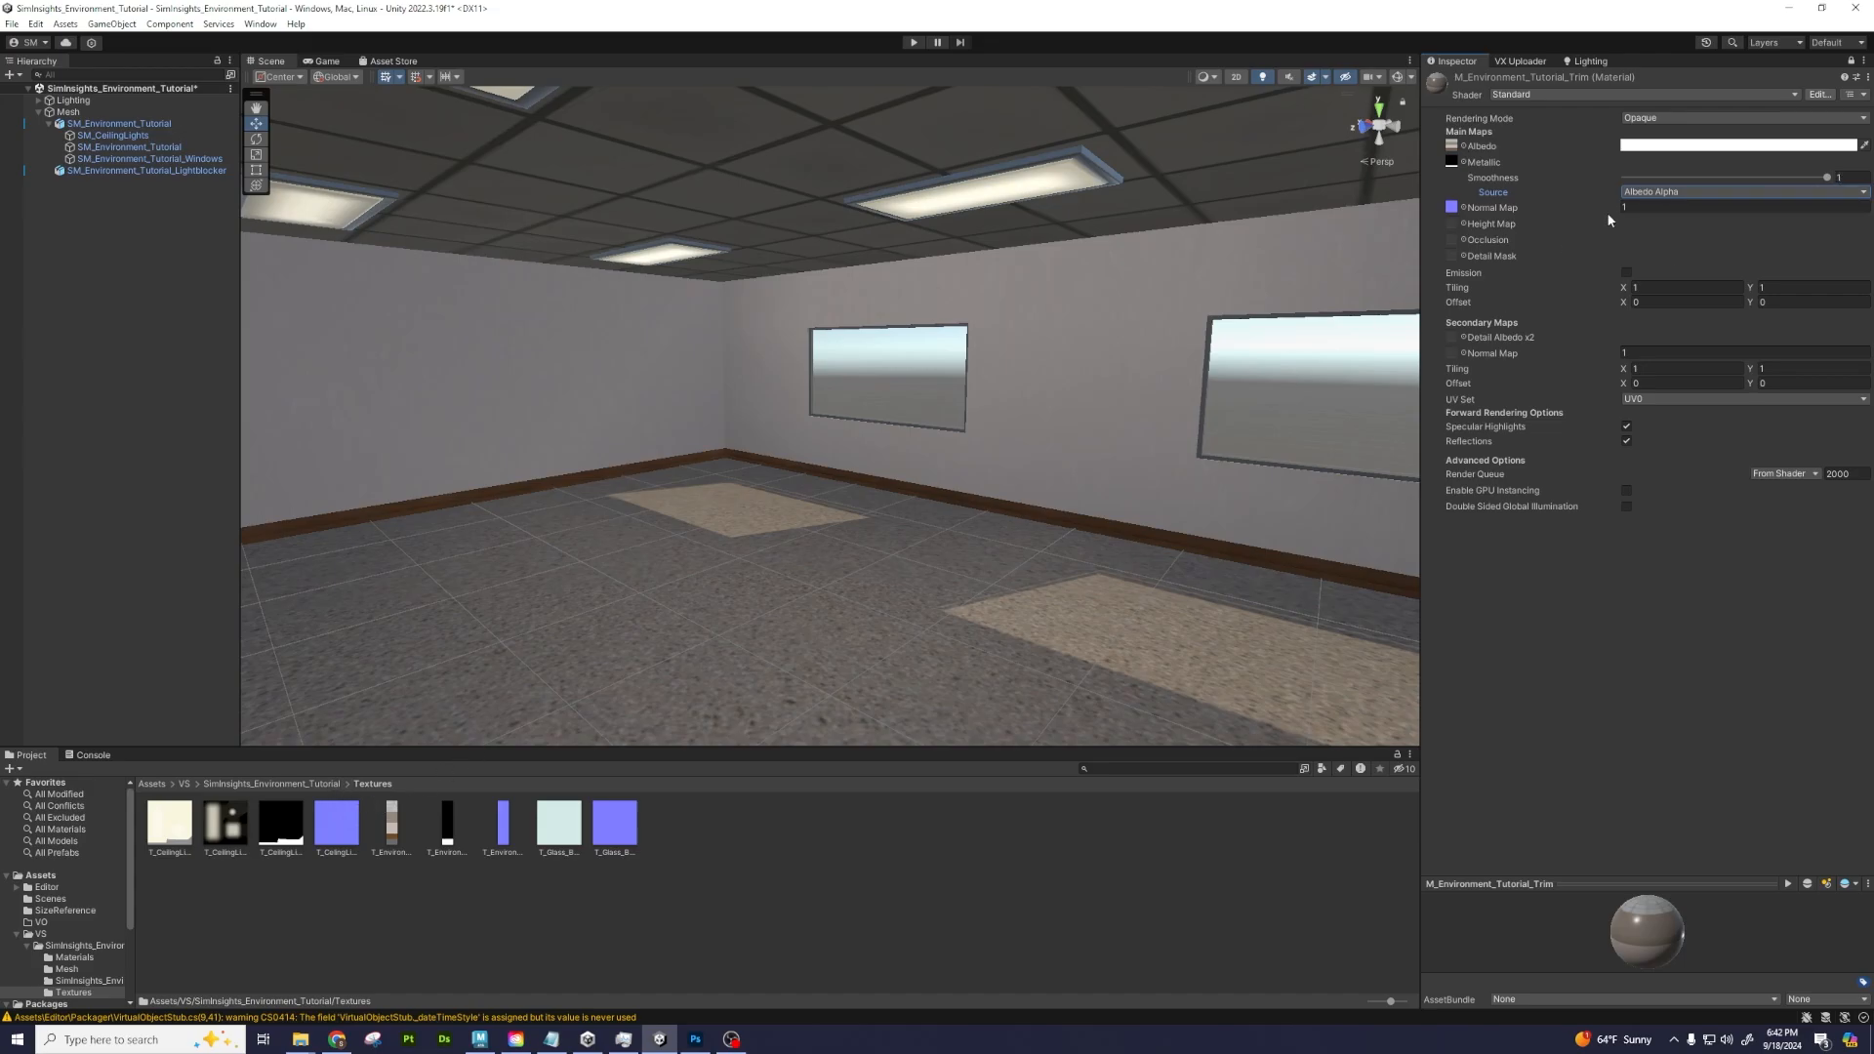
Apply M_Environment_Tutorial_Trim from the Materials folder to the room mesh and inspect the floor and walls
left_click(325, 785)
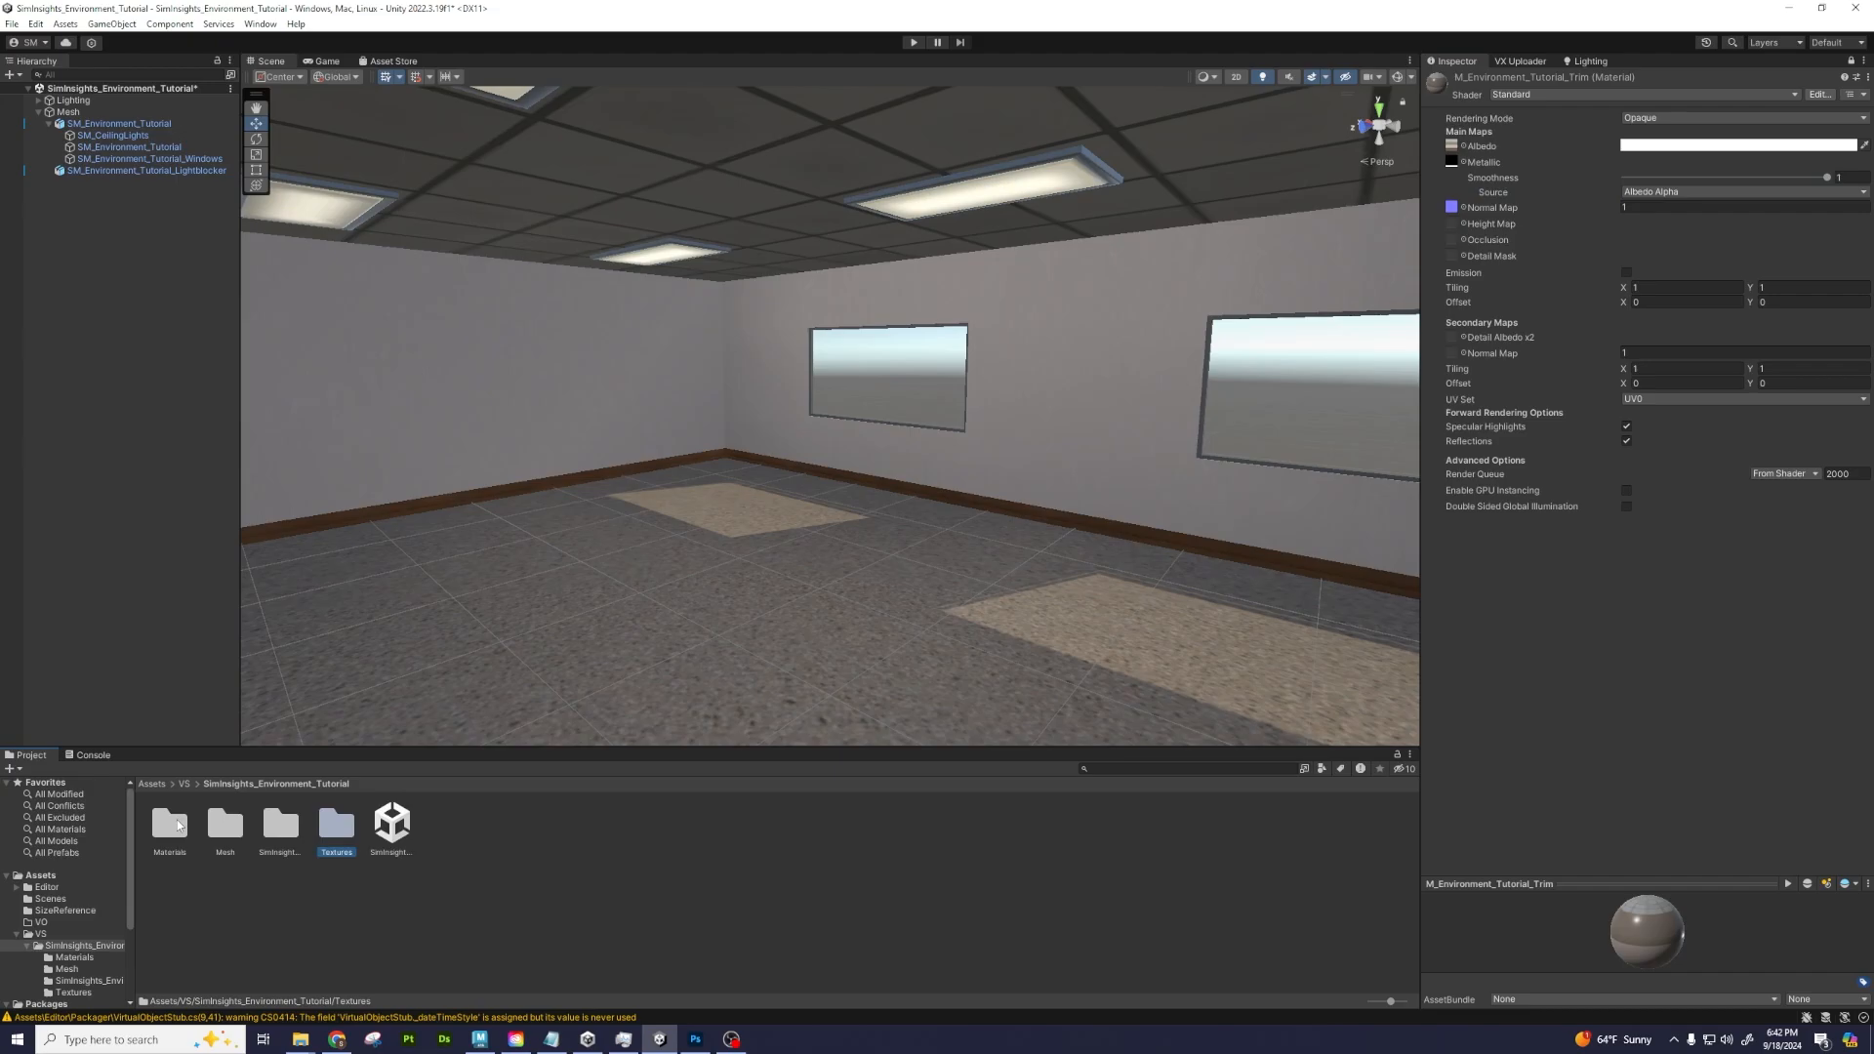
double_click(178, 826)
left_click_drag(224, 822, 708, 576)
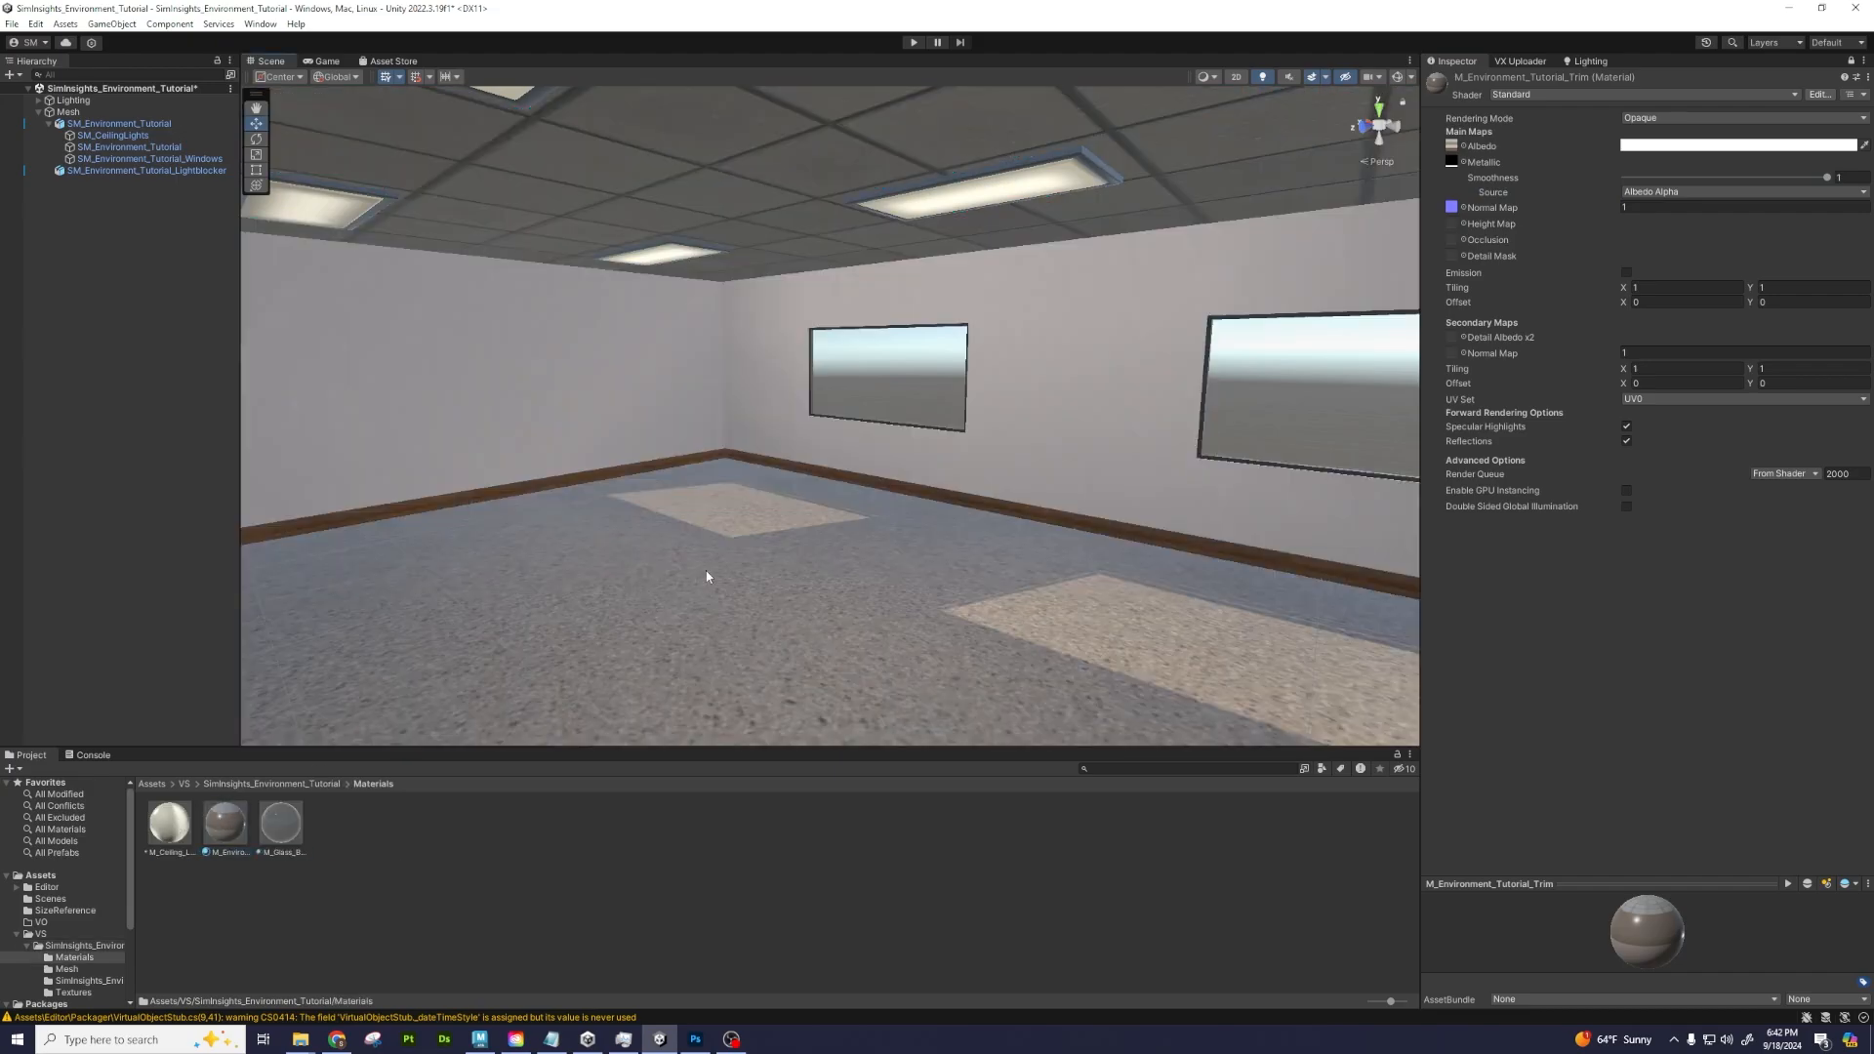
right_click_drag(912, 542, 694, 595)
middle_click_drag(694, 595, 849, 420)
scroll(882, 360, "down", 3)
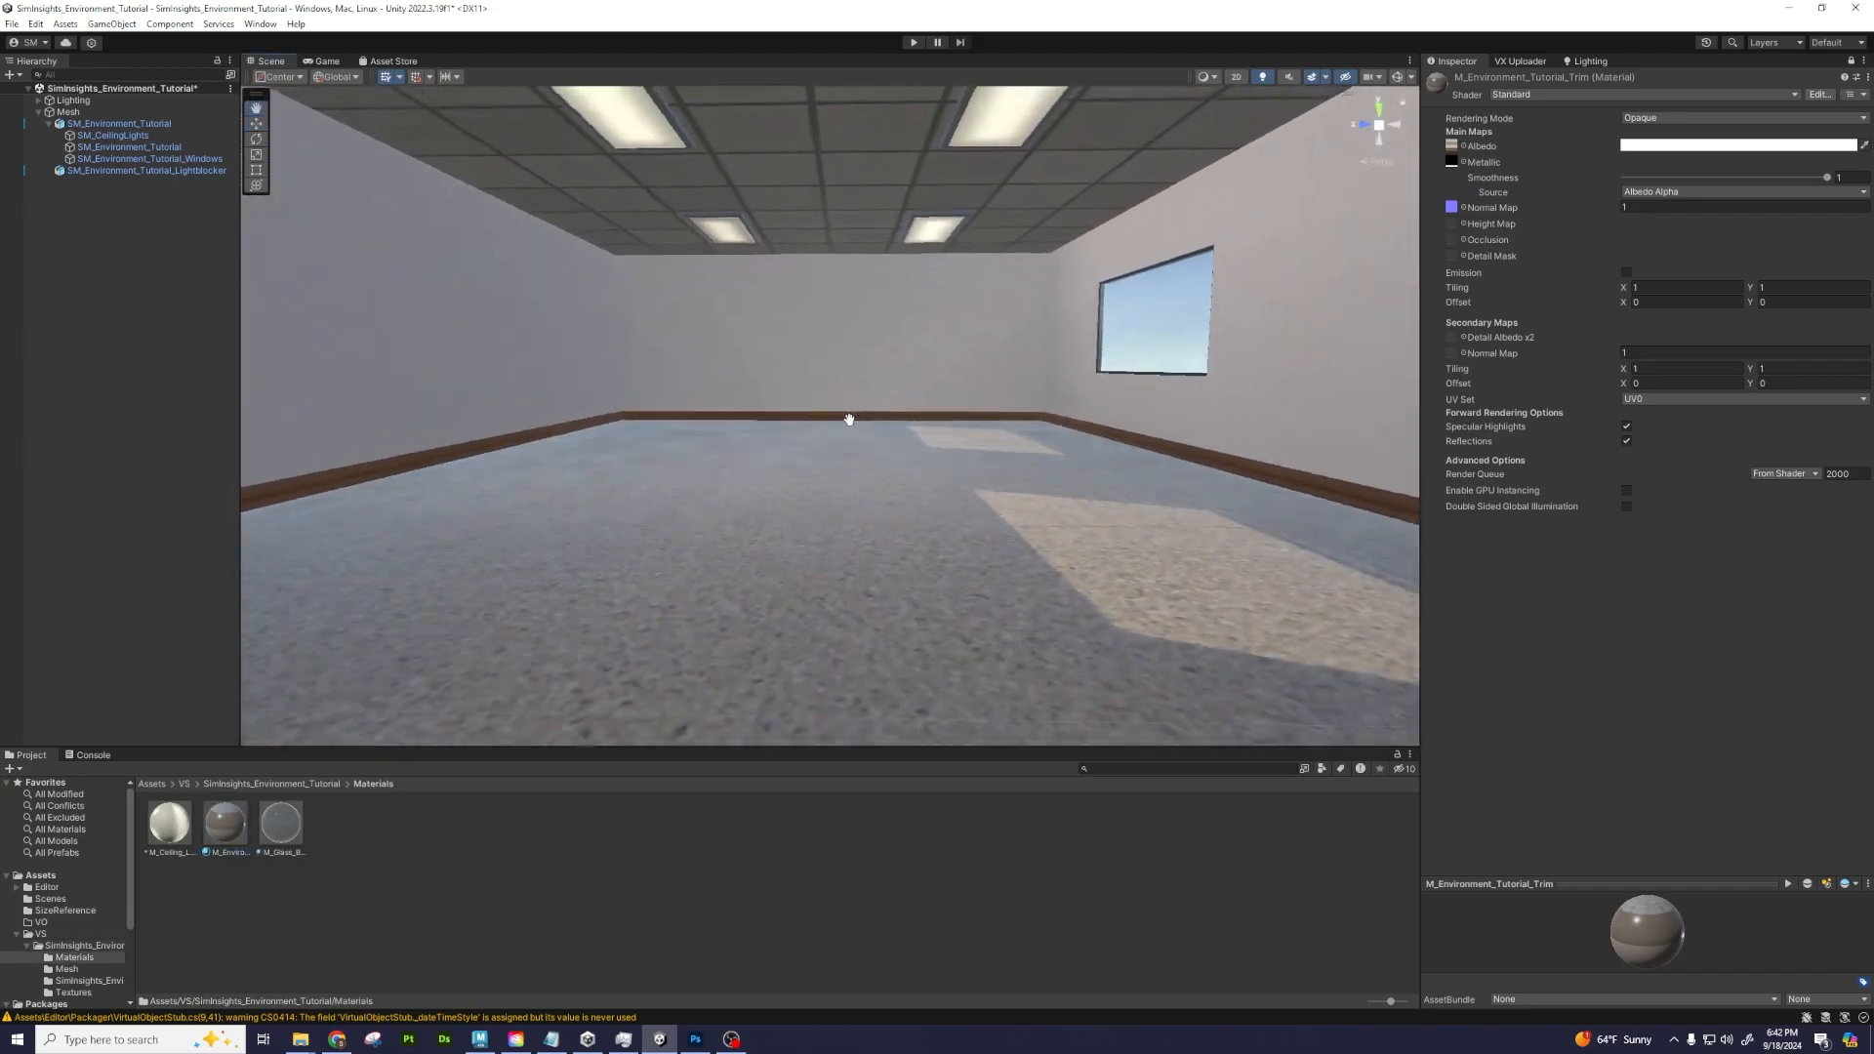
right_click_drag(850, 419, 853, 473)
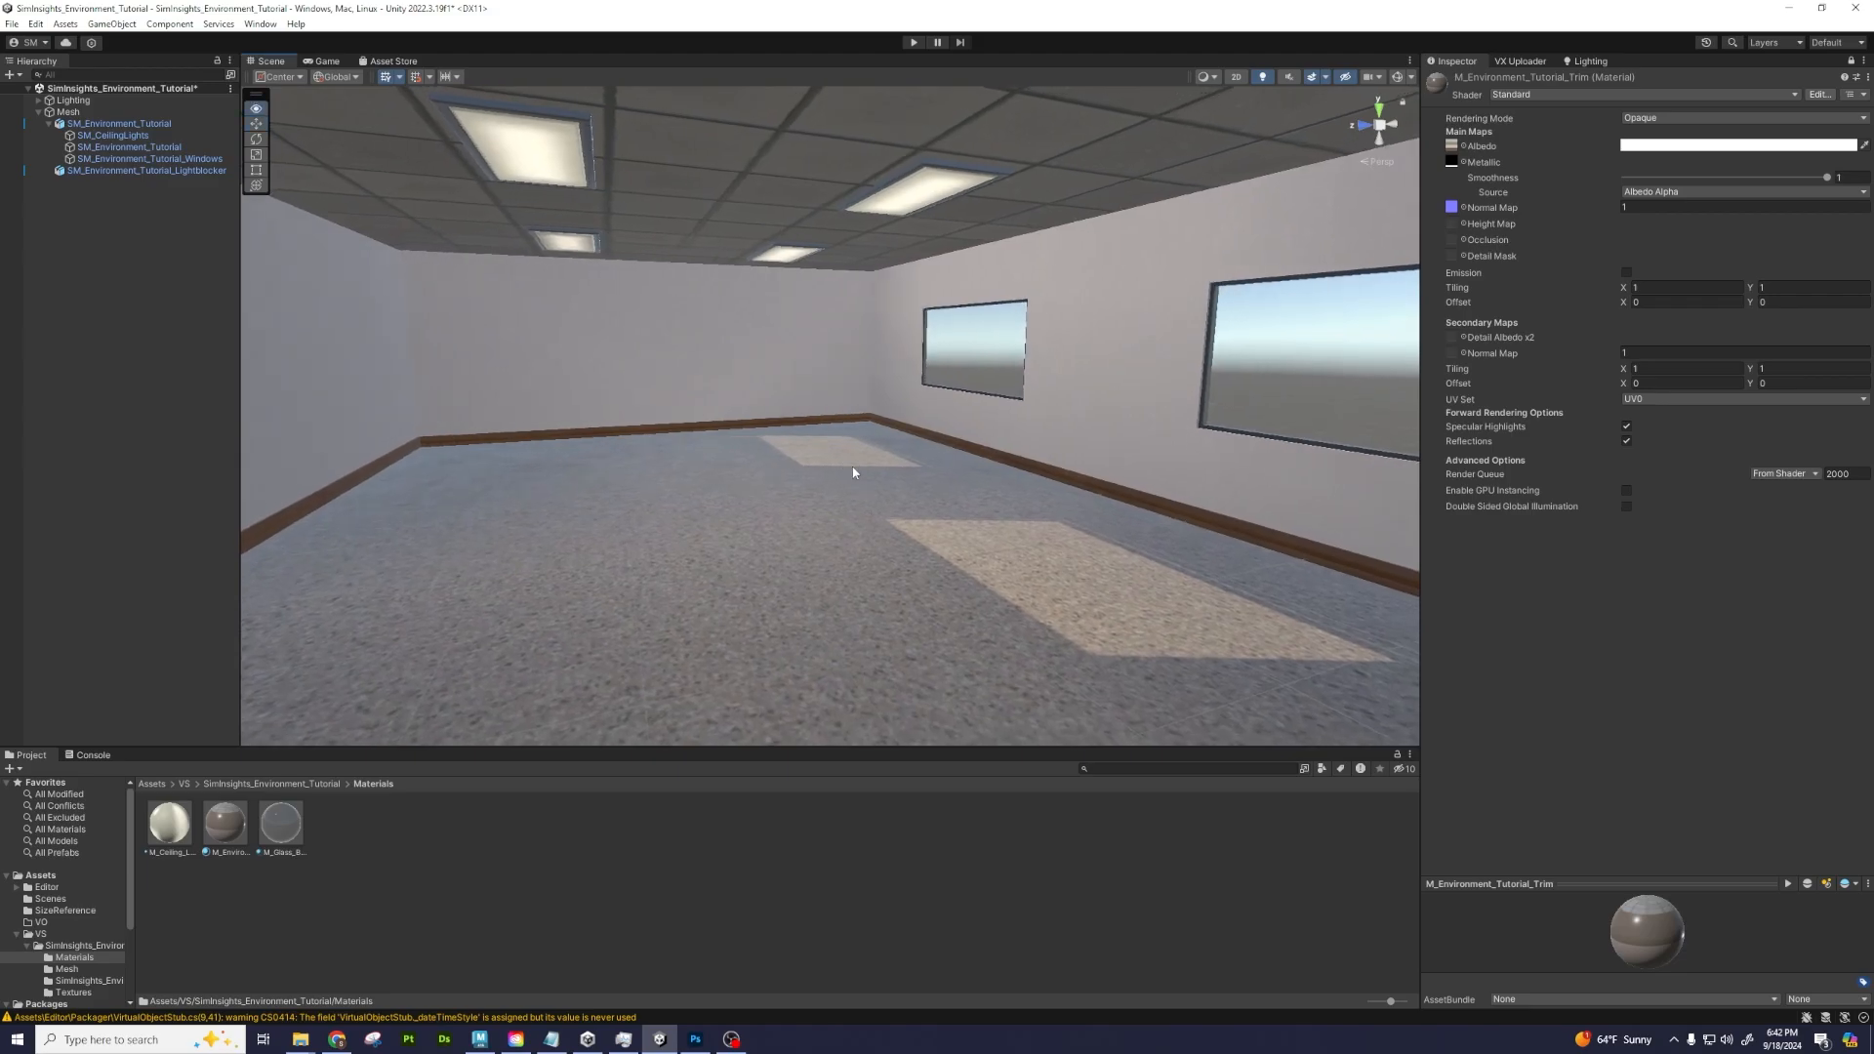
Review the Rendering Mode options of M_Environment_Tutorial_Trim without changing them, and open the tutorial's Textures folder
left_click(1645, 120)
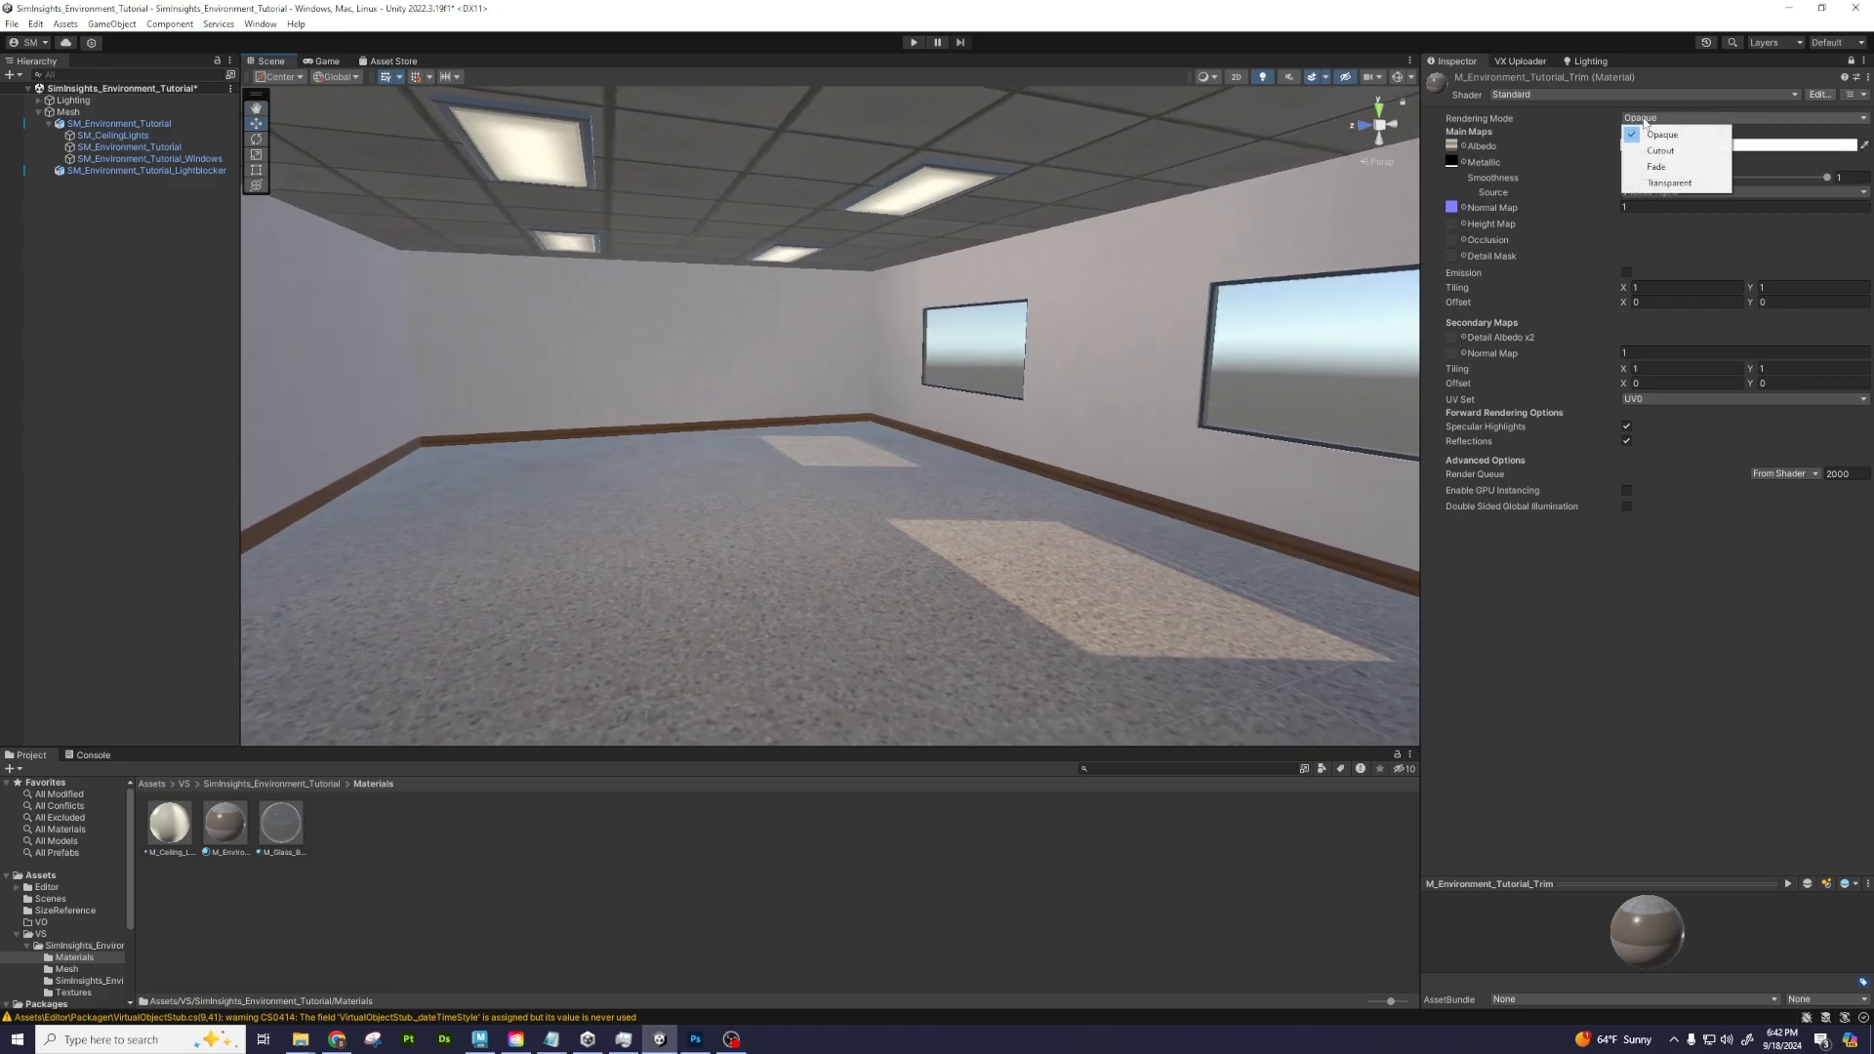
left_click(1528, 650)
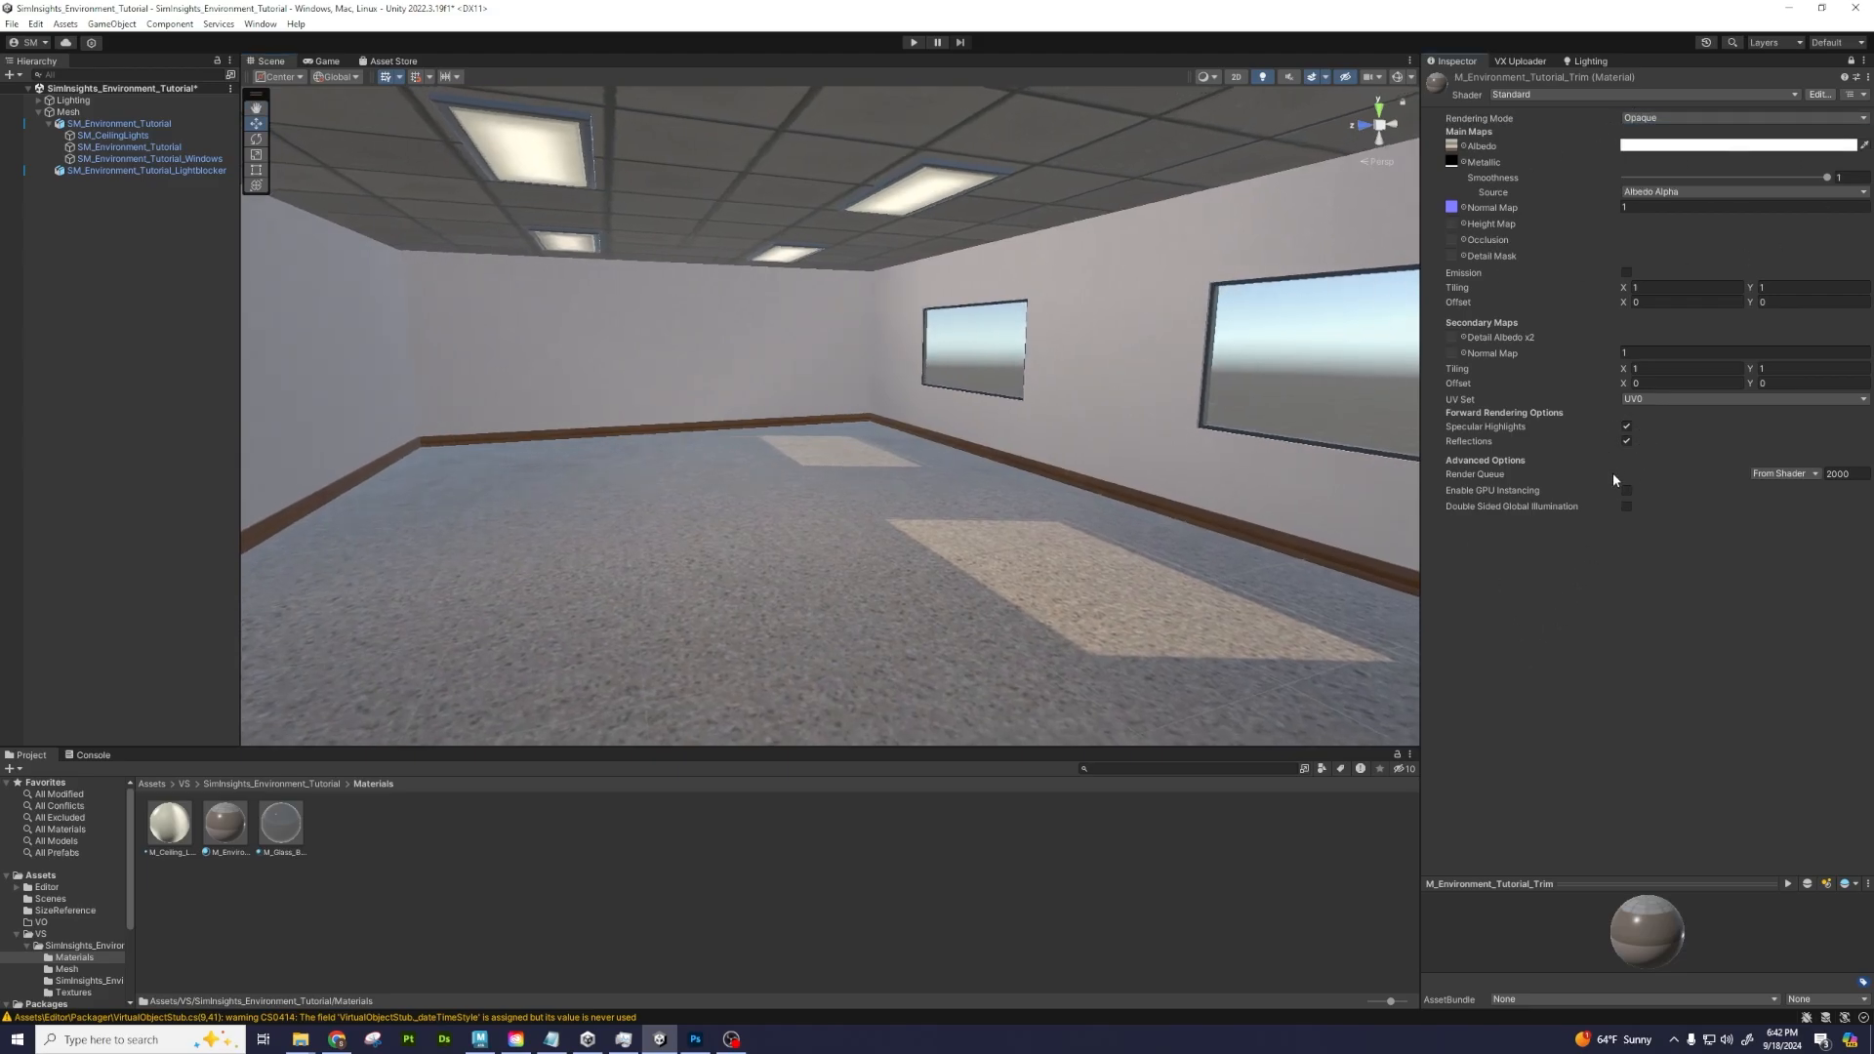
left_click(280, 827)
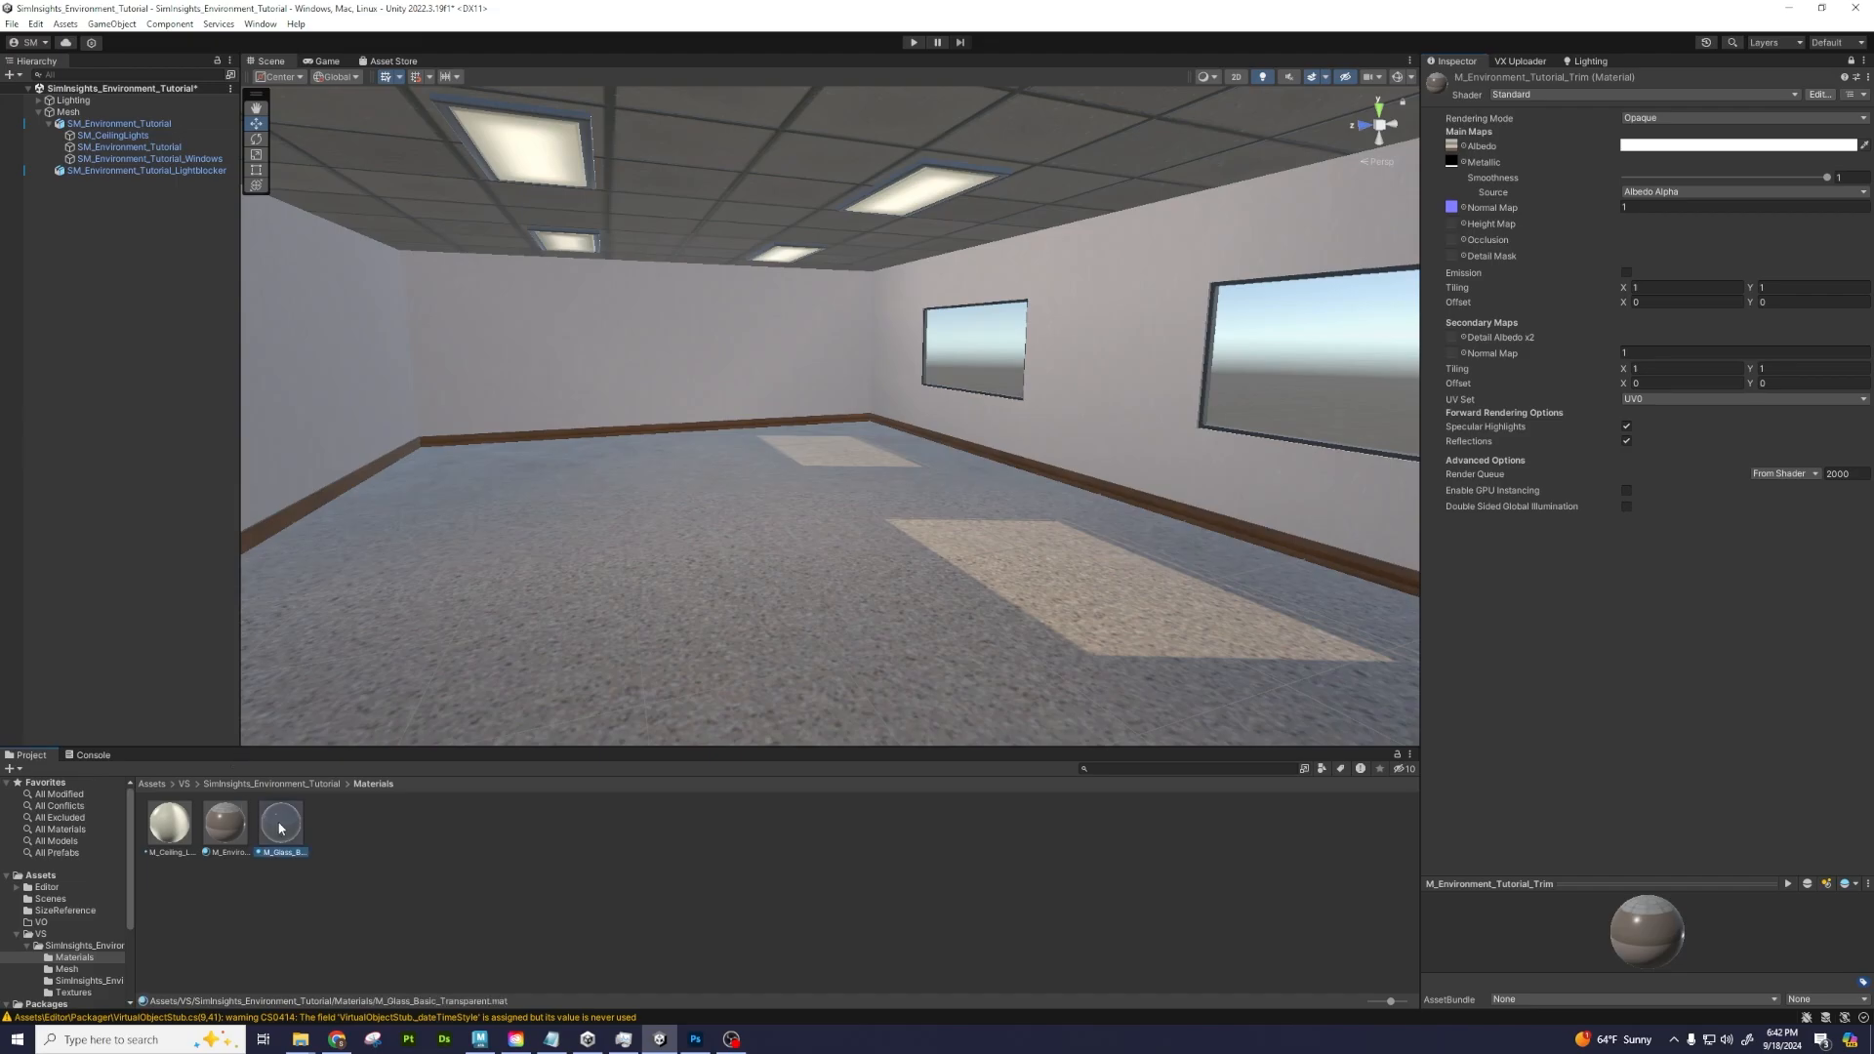
left_click(226, 823)
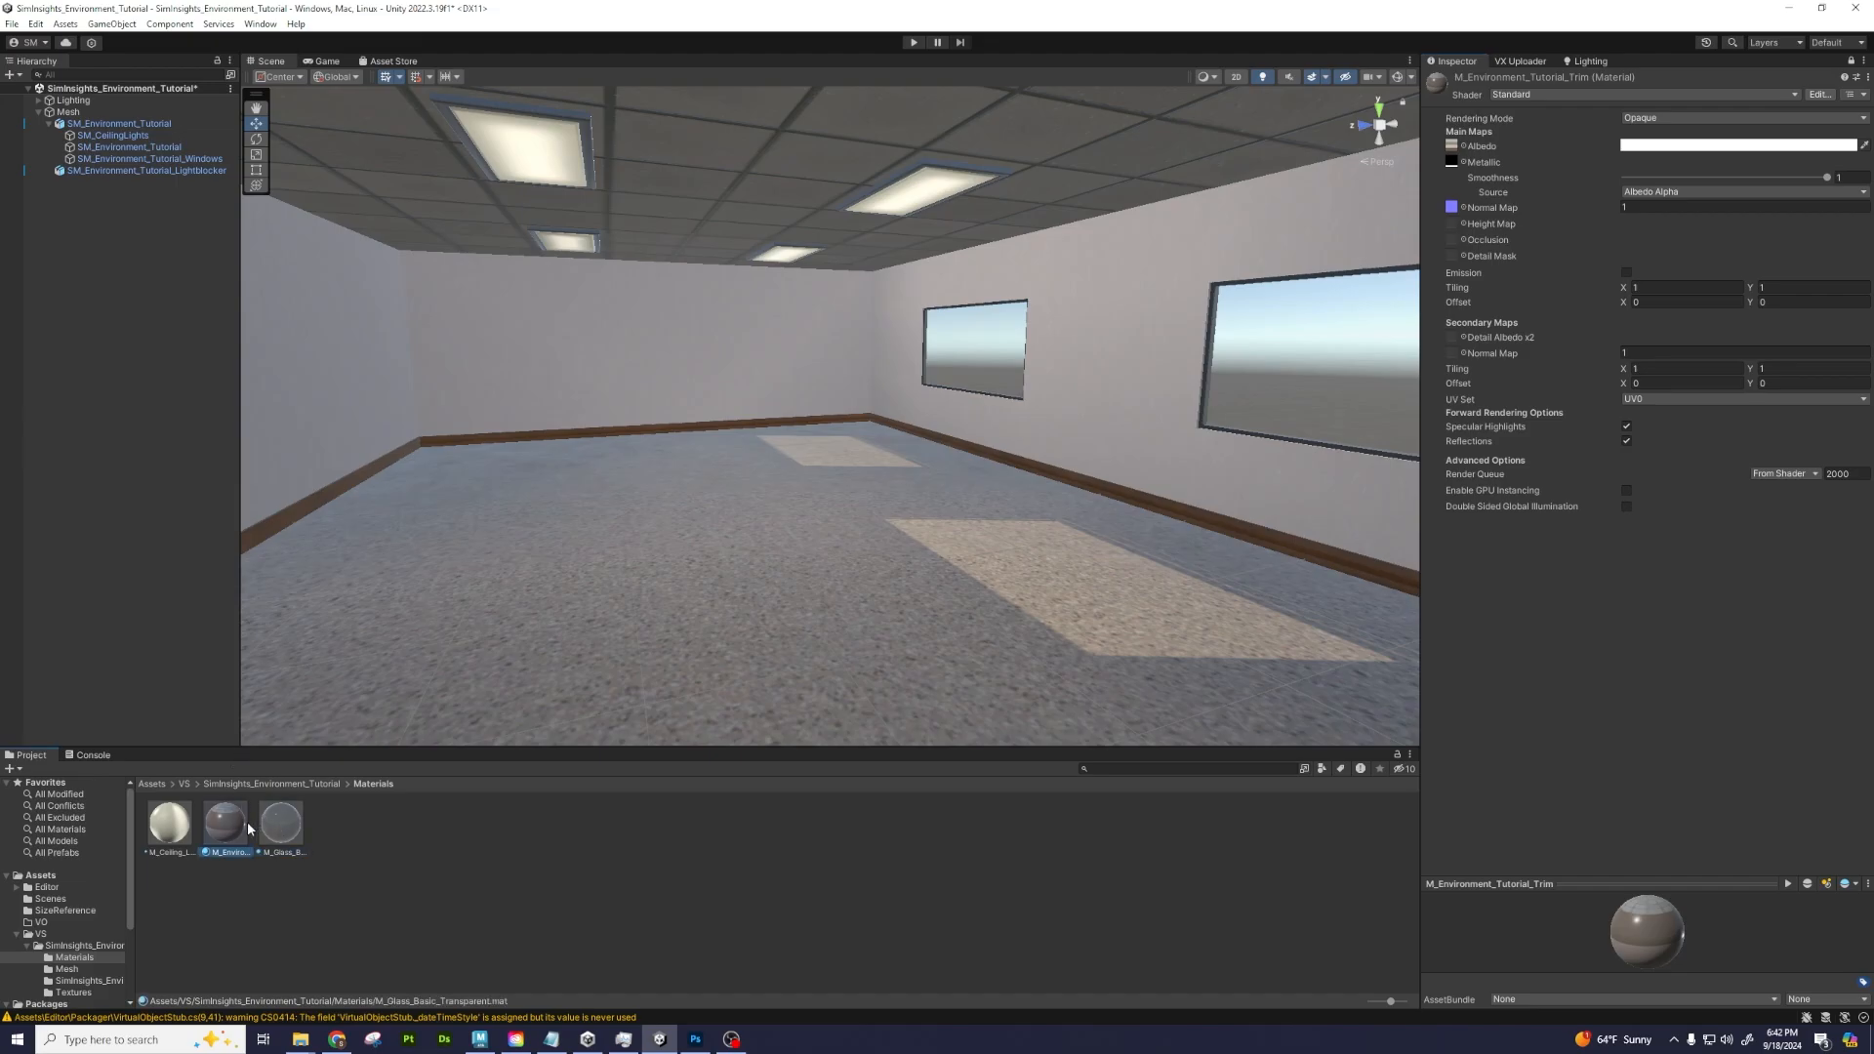
left_click(326, 784)
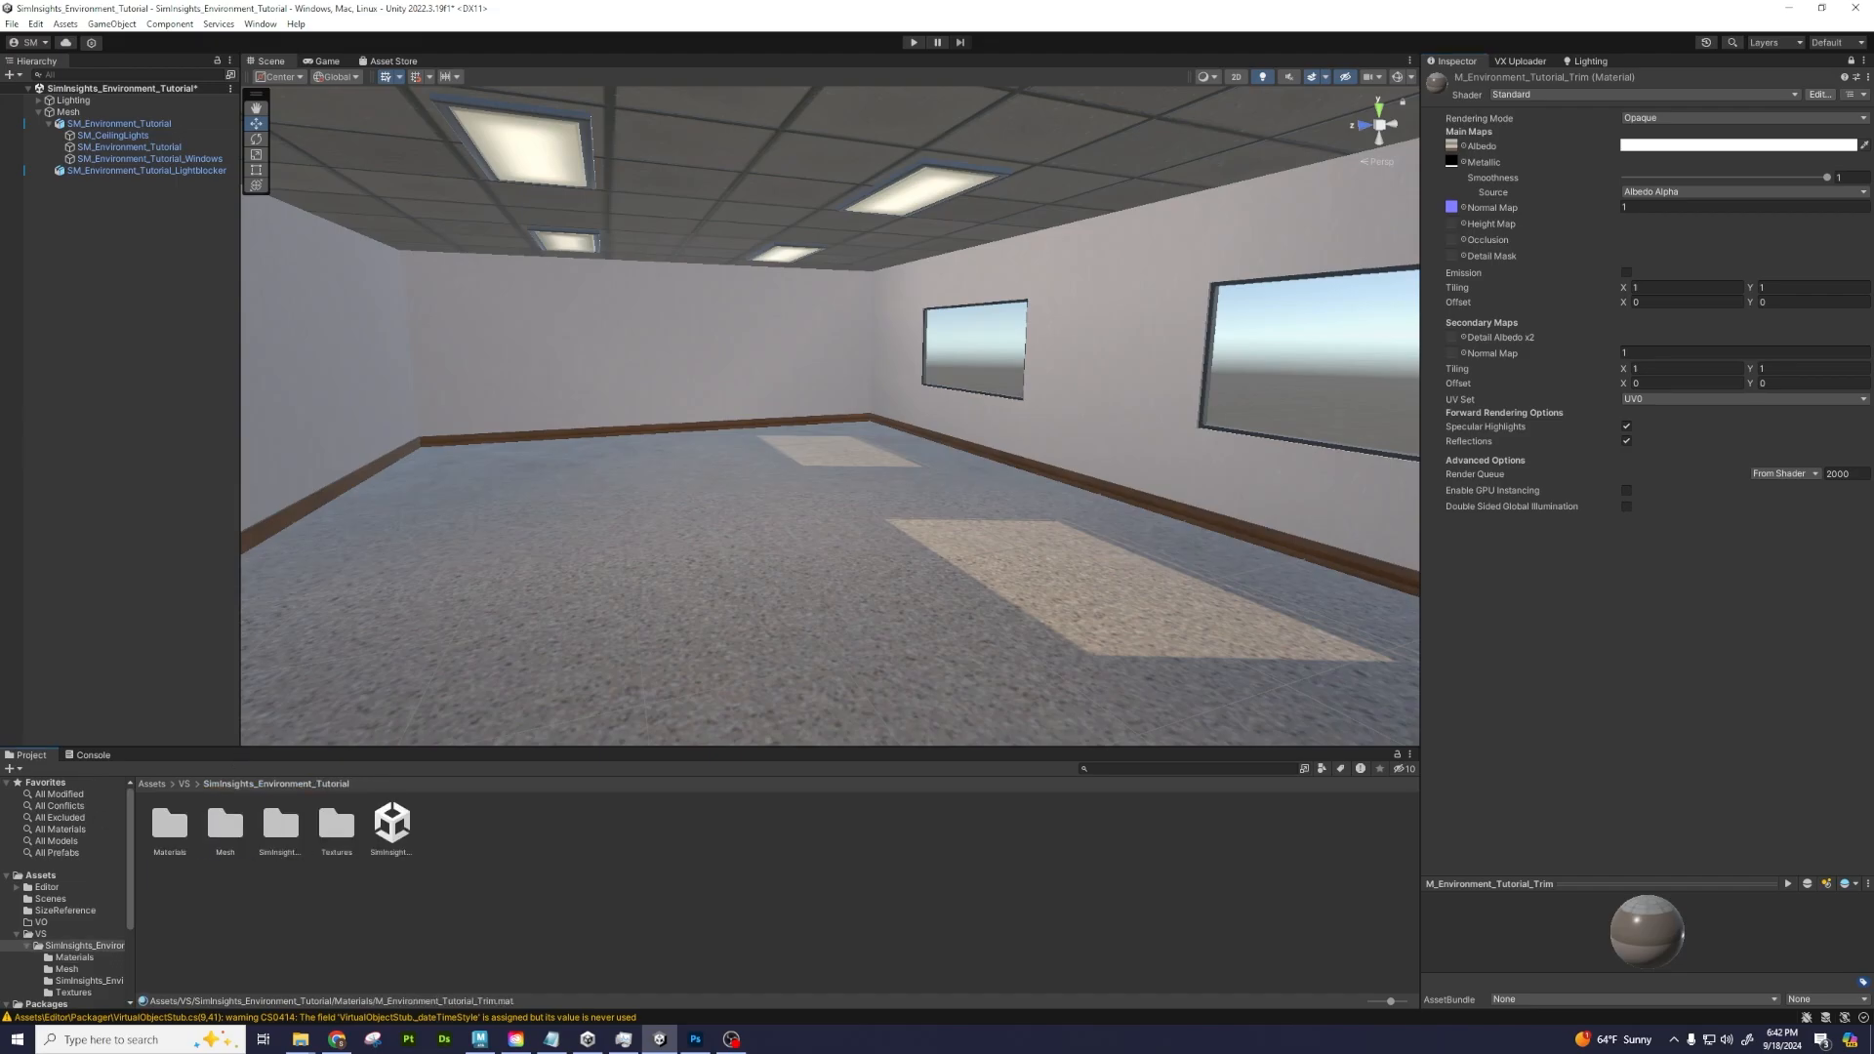
double_click(337, 826)
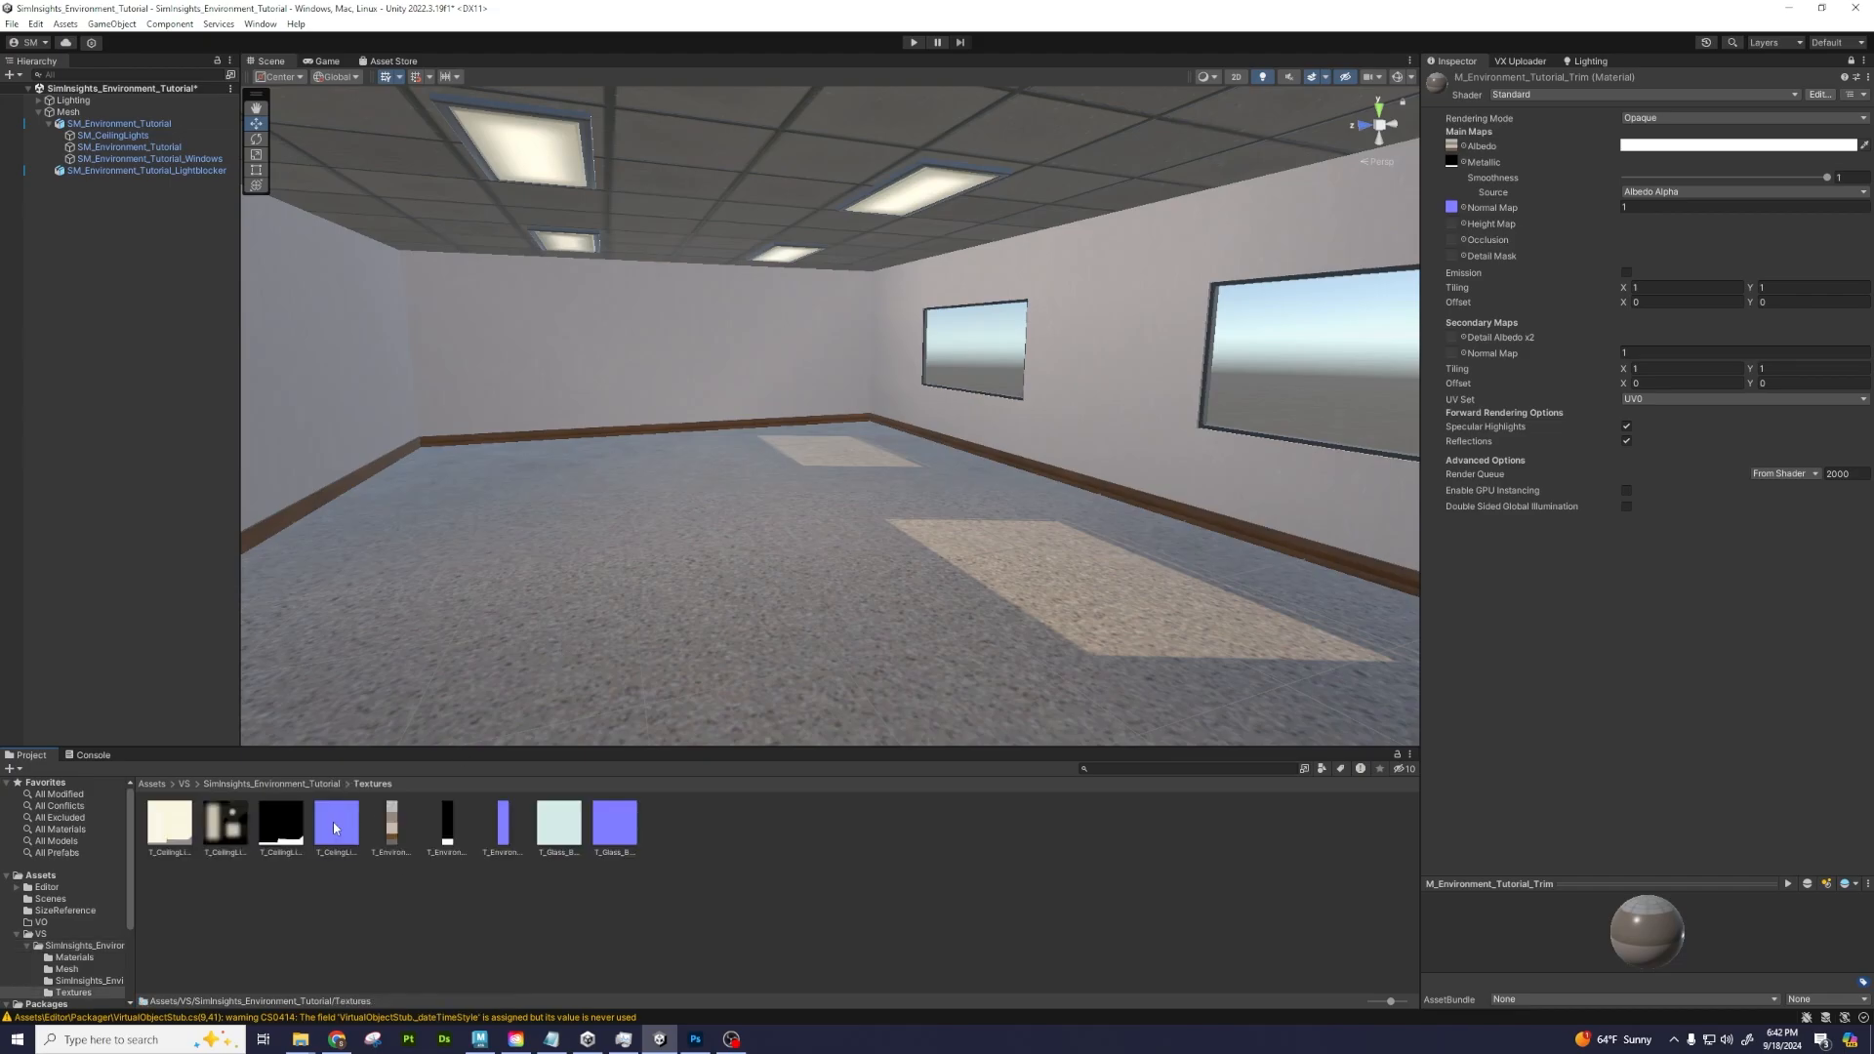
Unlock the Inspector, show the import settings of T_Environment_Tutorial_Trimsheet_DR and enlarge its texture preview
left_click(391, 846)
left_click_drag(774, 509, 853, 540, "alt")
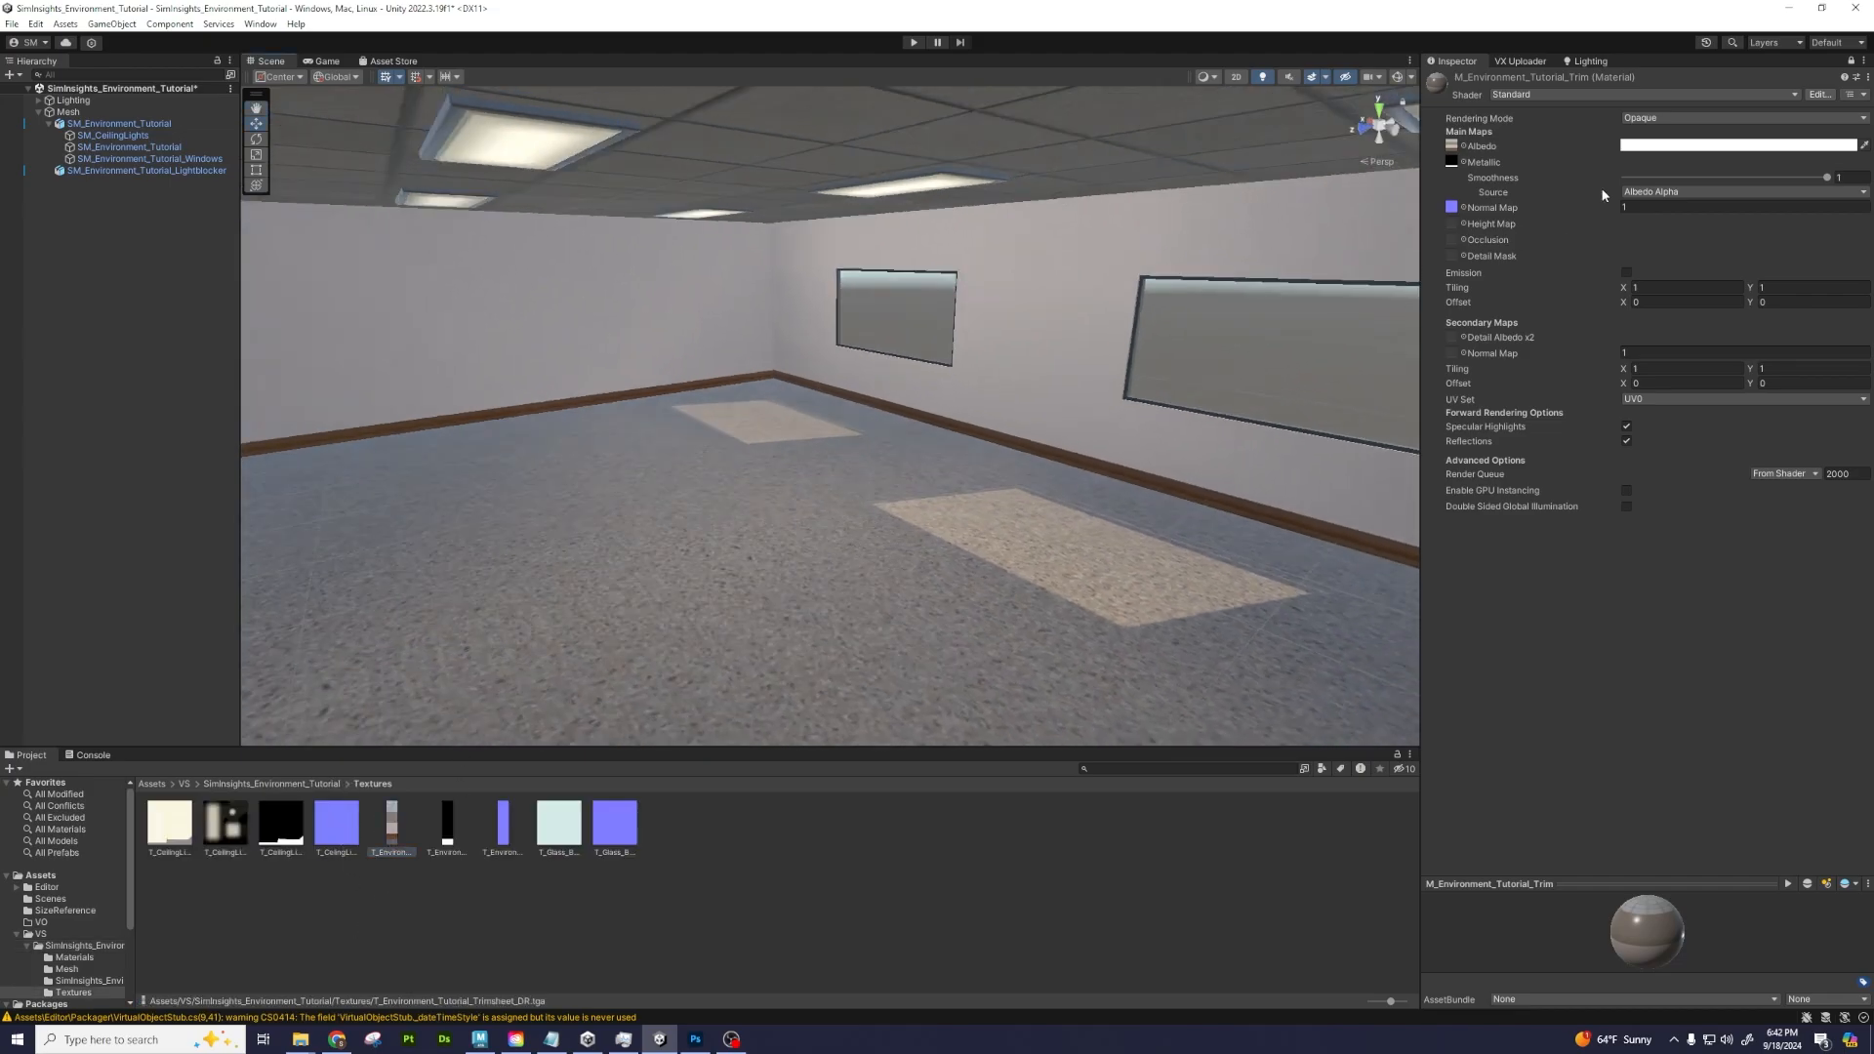
left_click(1851, 60)
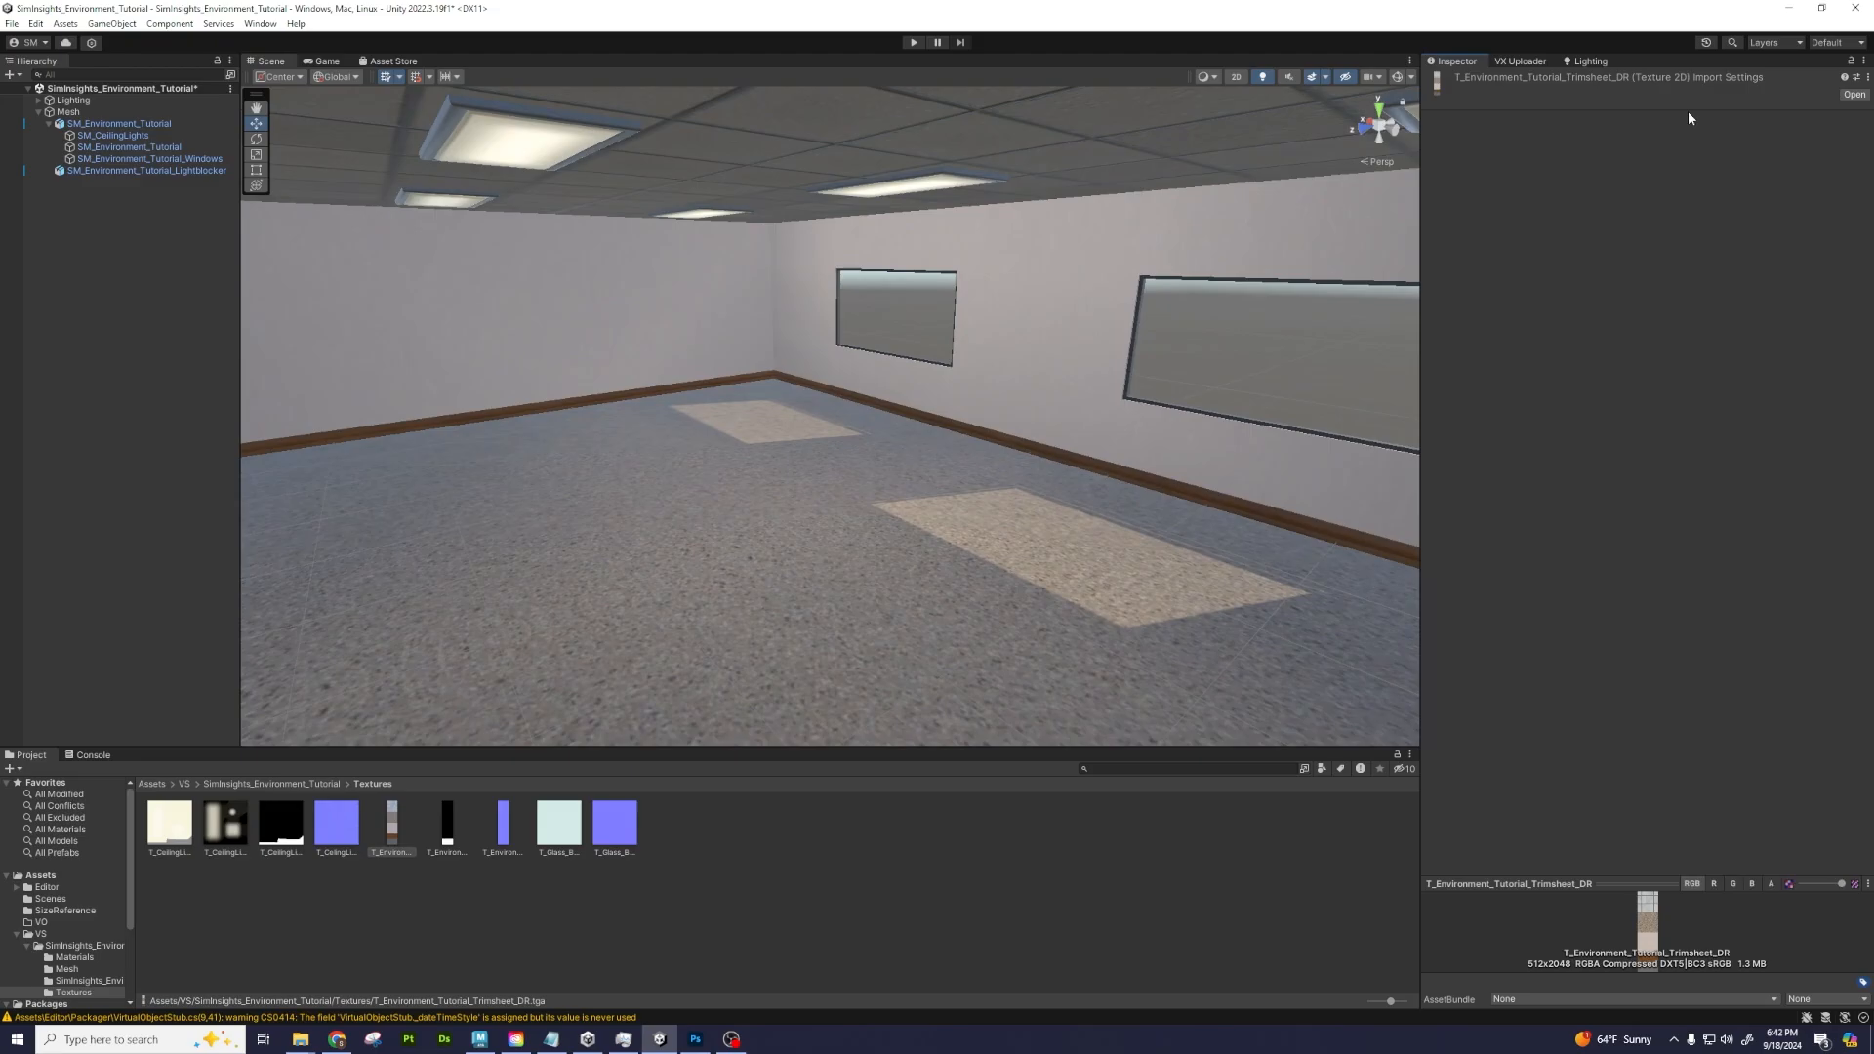
left_click(414, 840)
left_click(1575, 348)
left_click_drag(1602, 886, 1602, 747)
left_click(396, 838)
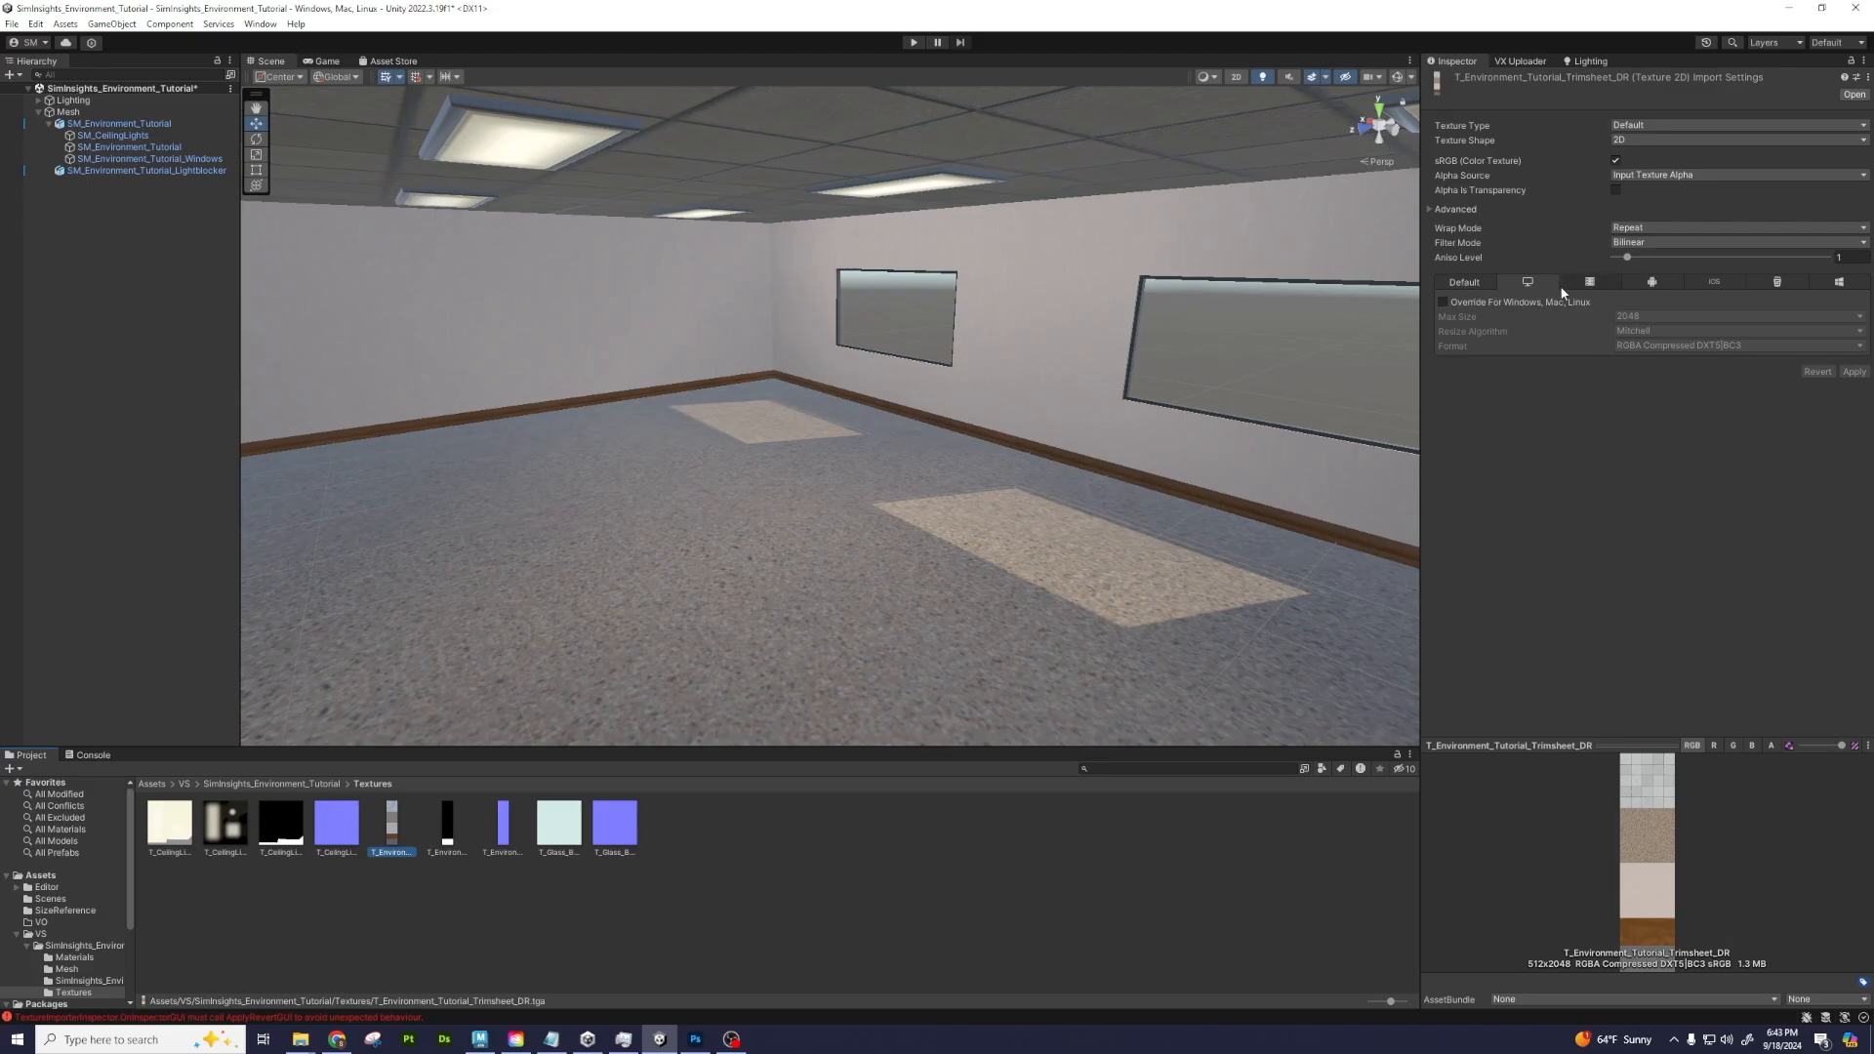
Enable the trimsheet DR texture's Windows, Mac, Linux override with Max Size 8192, apply it and inspect the floor up close
left_click(1443, 302)
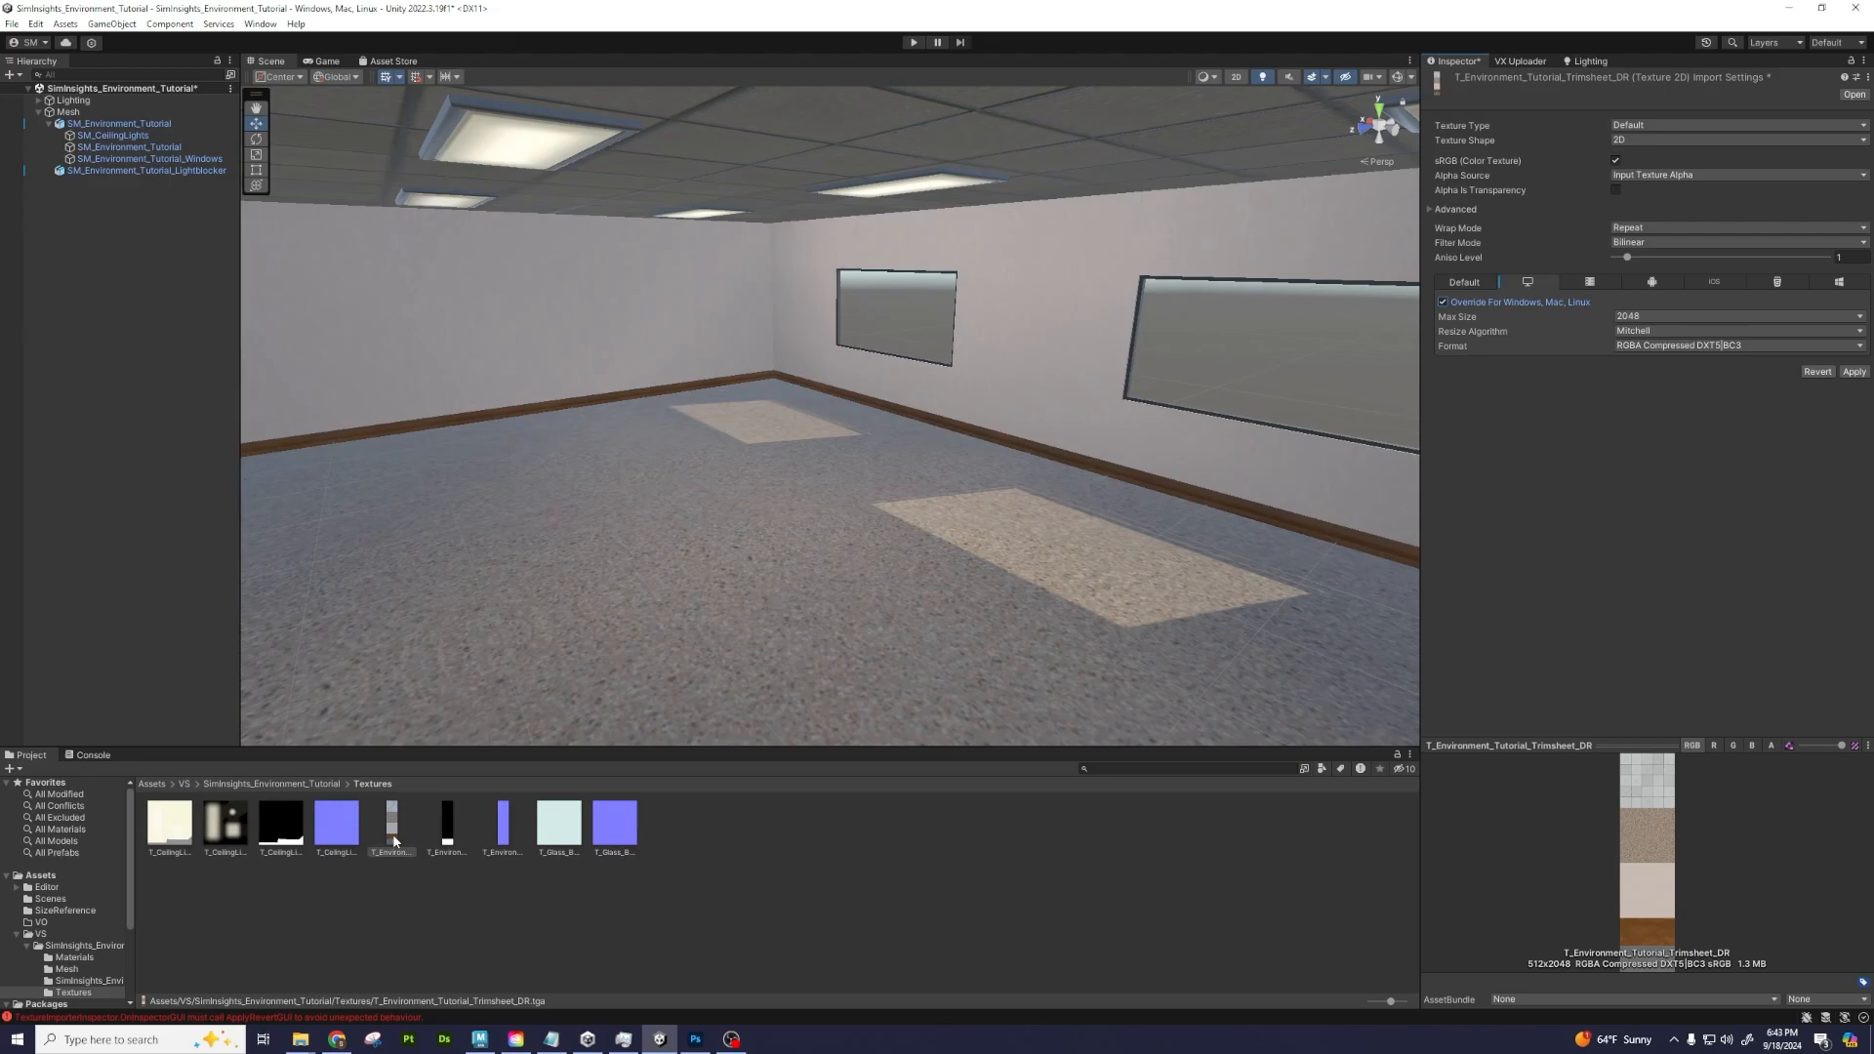
left_click(1653, 315)
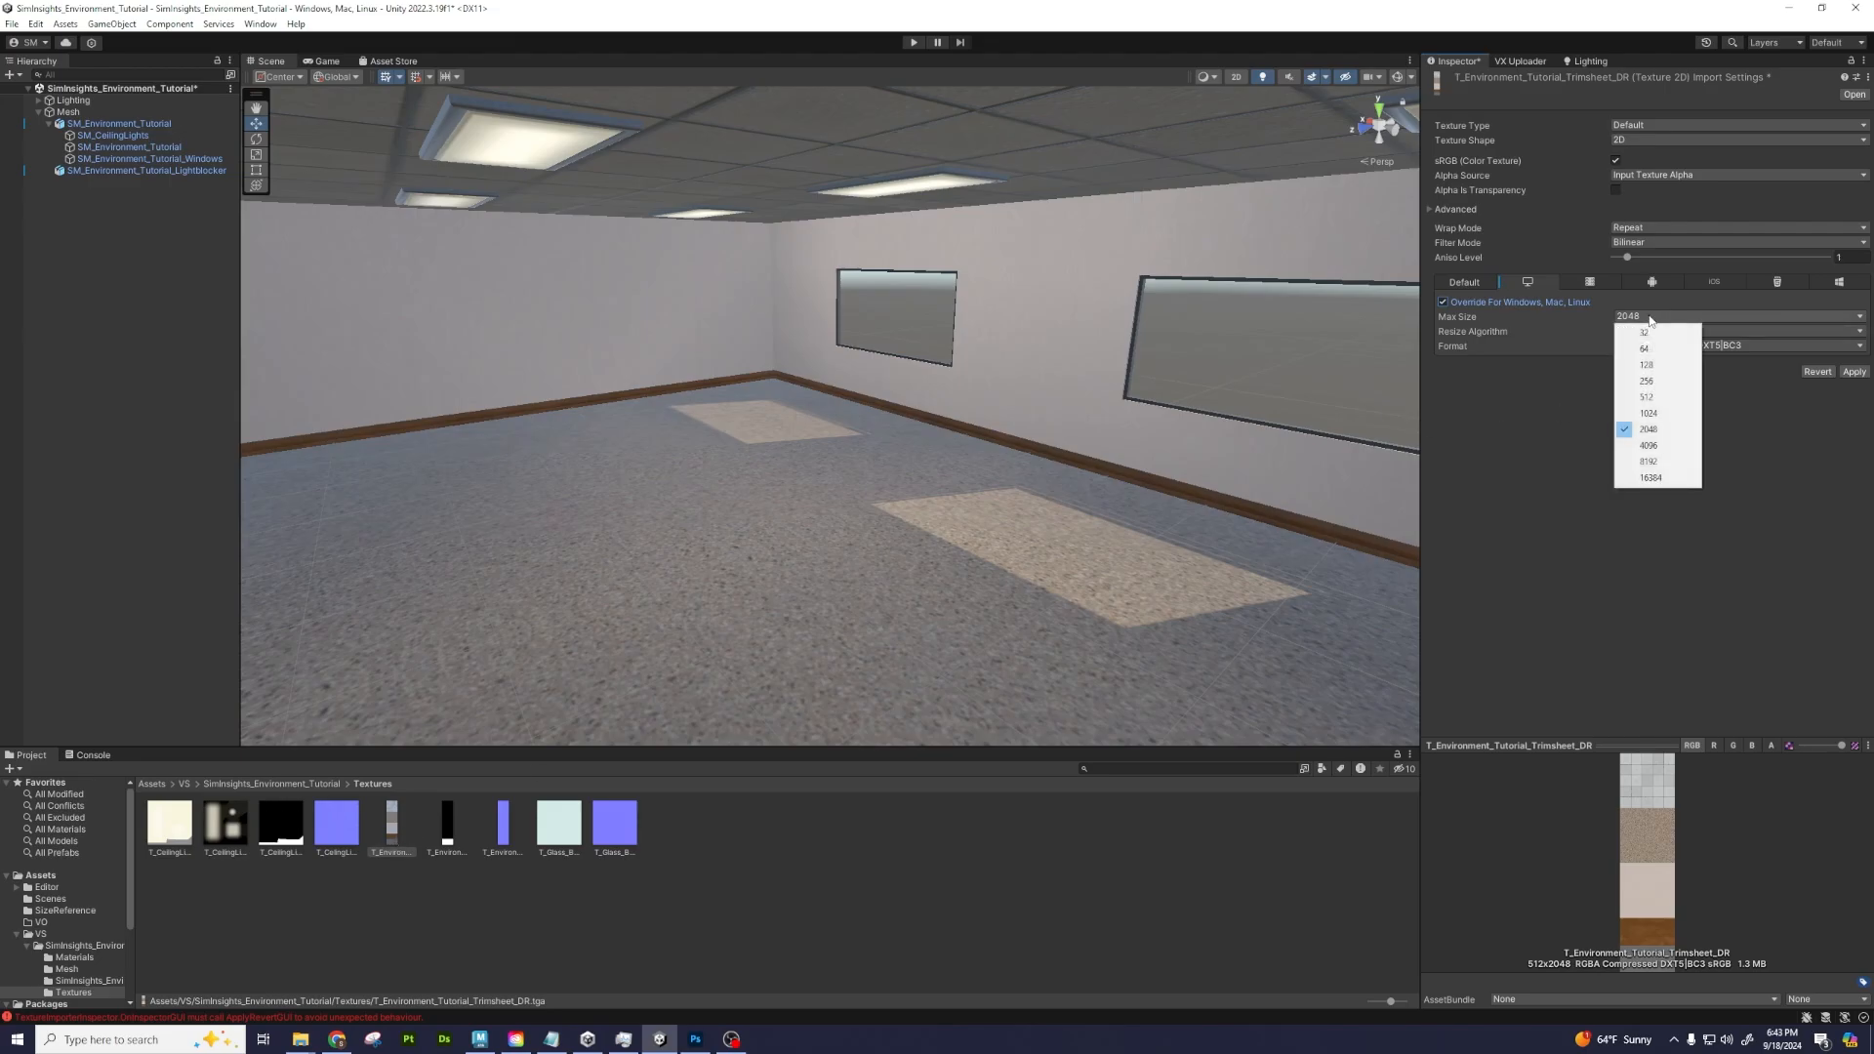
left_click(1650, 464)
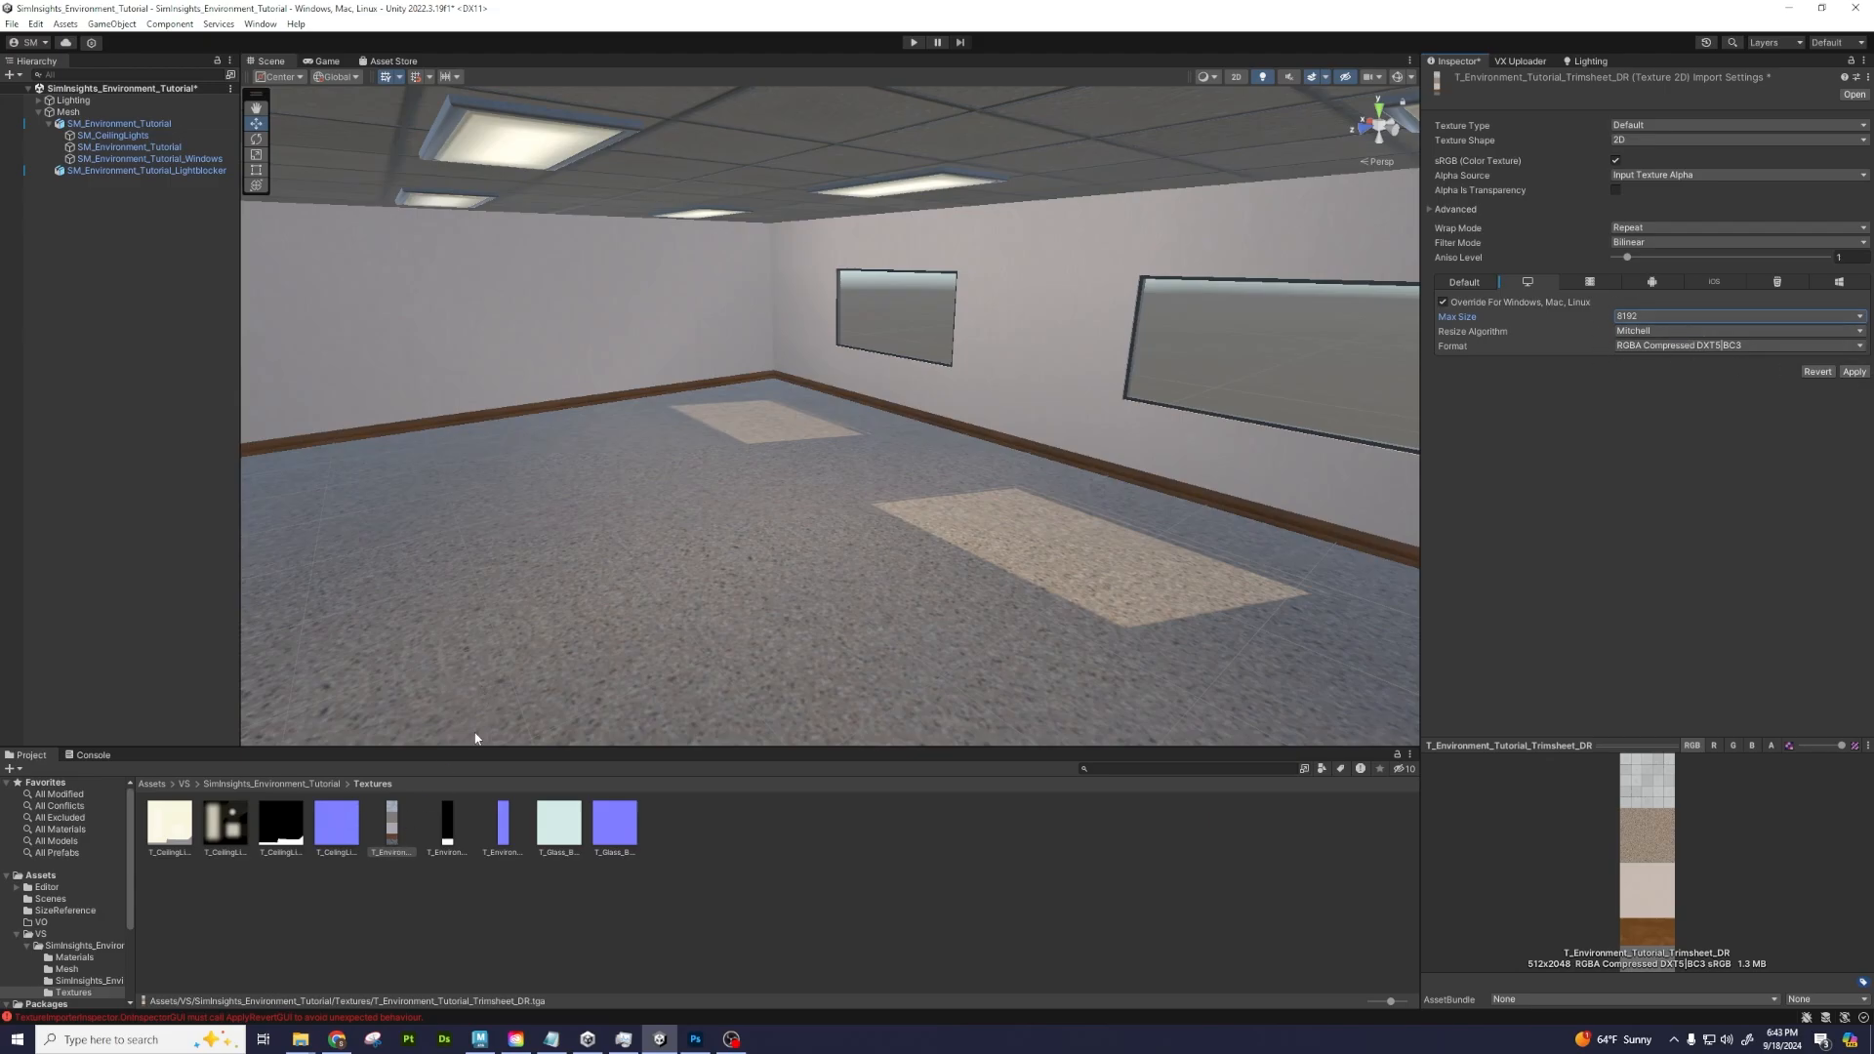
left_click(1854, 372)
scroll(963, 485, "up", 2)
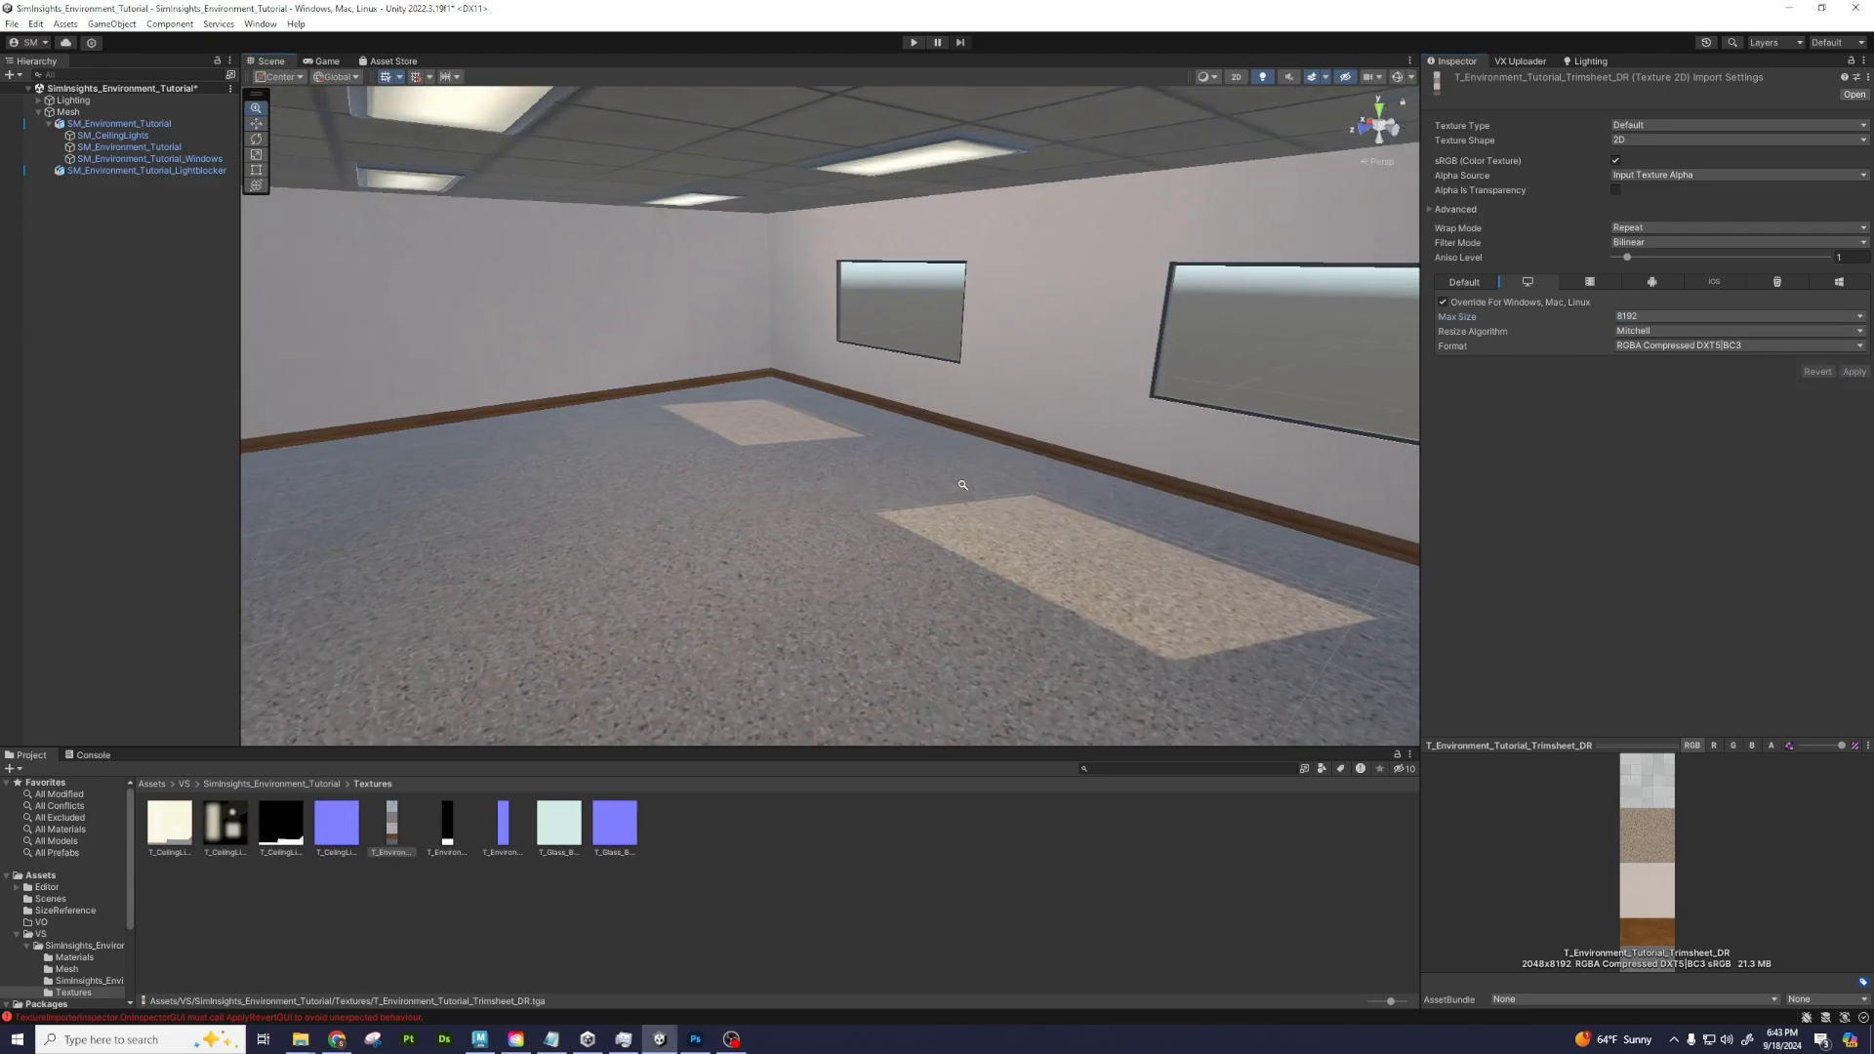
scroll(963, 485, "up", 8)
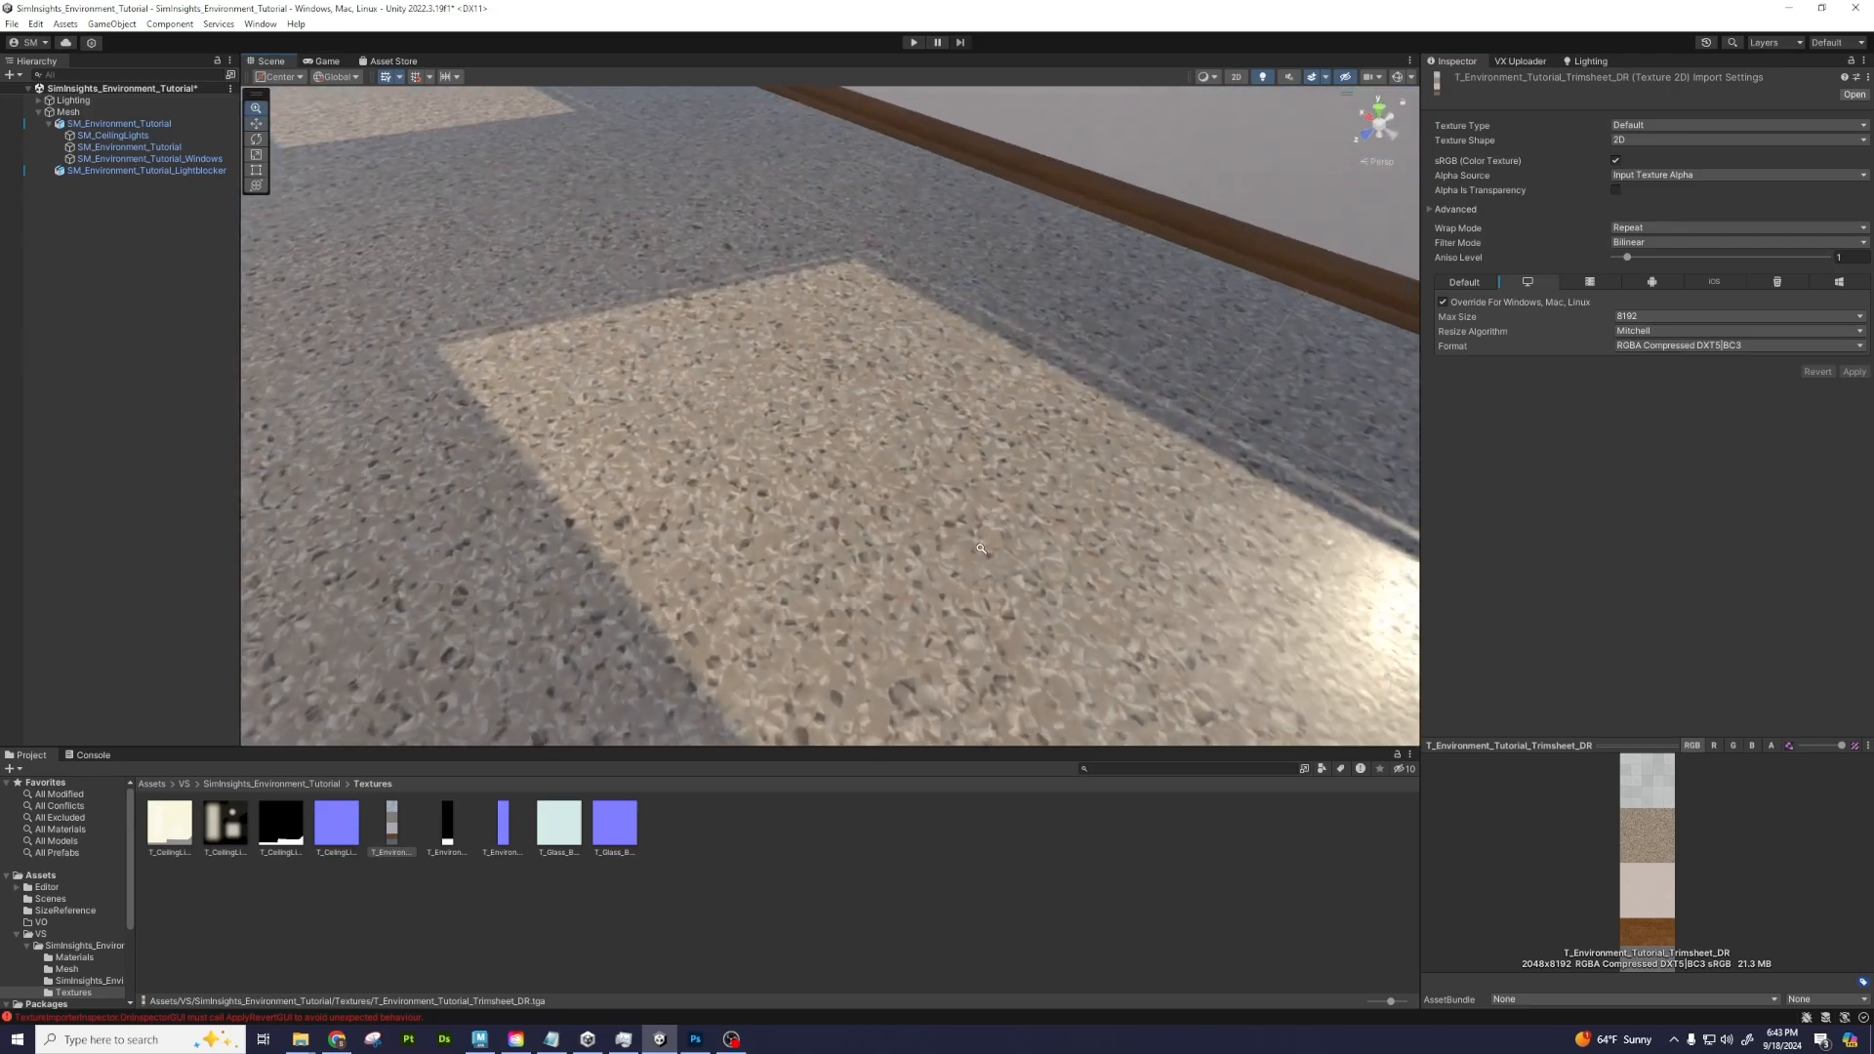
left_click_drag(981, 549, 1236, 487, "alt")
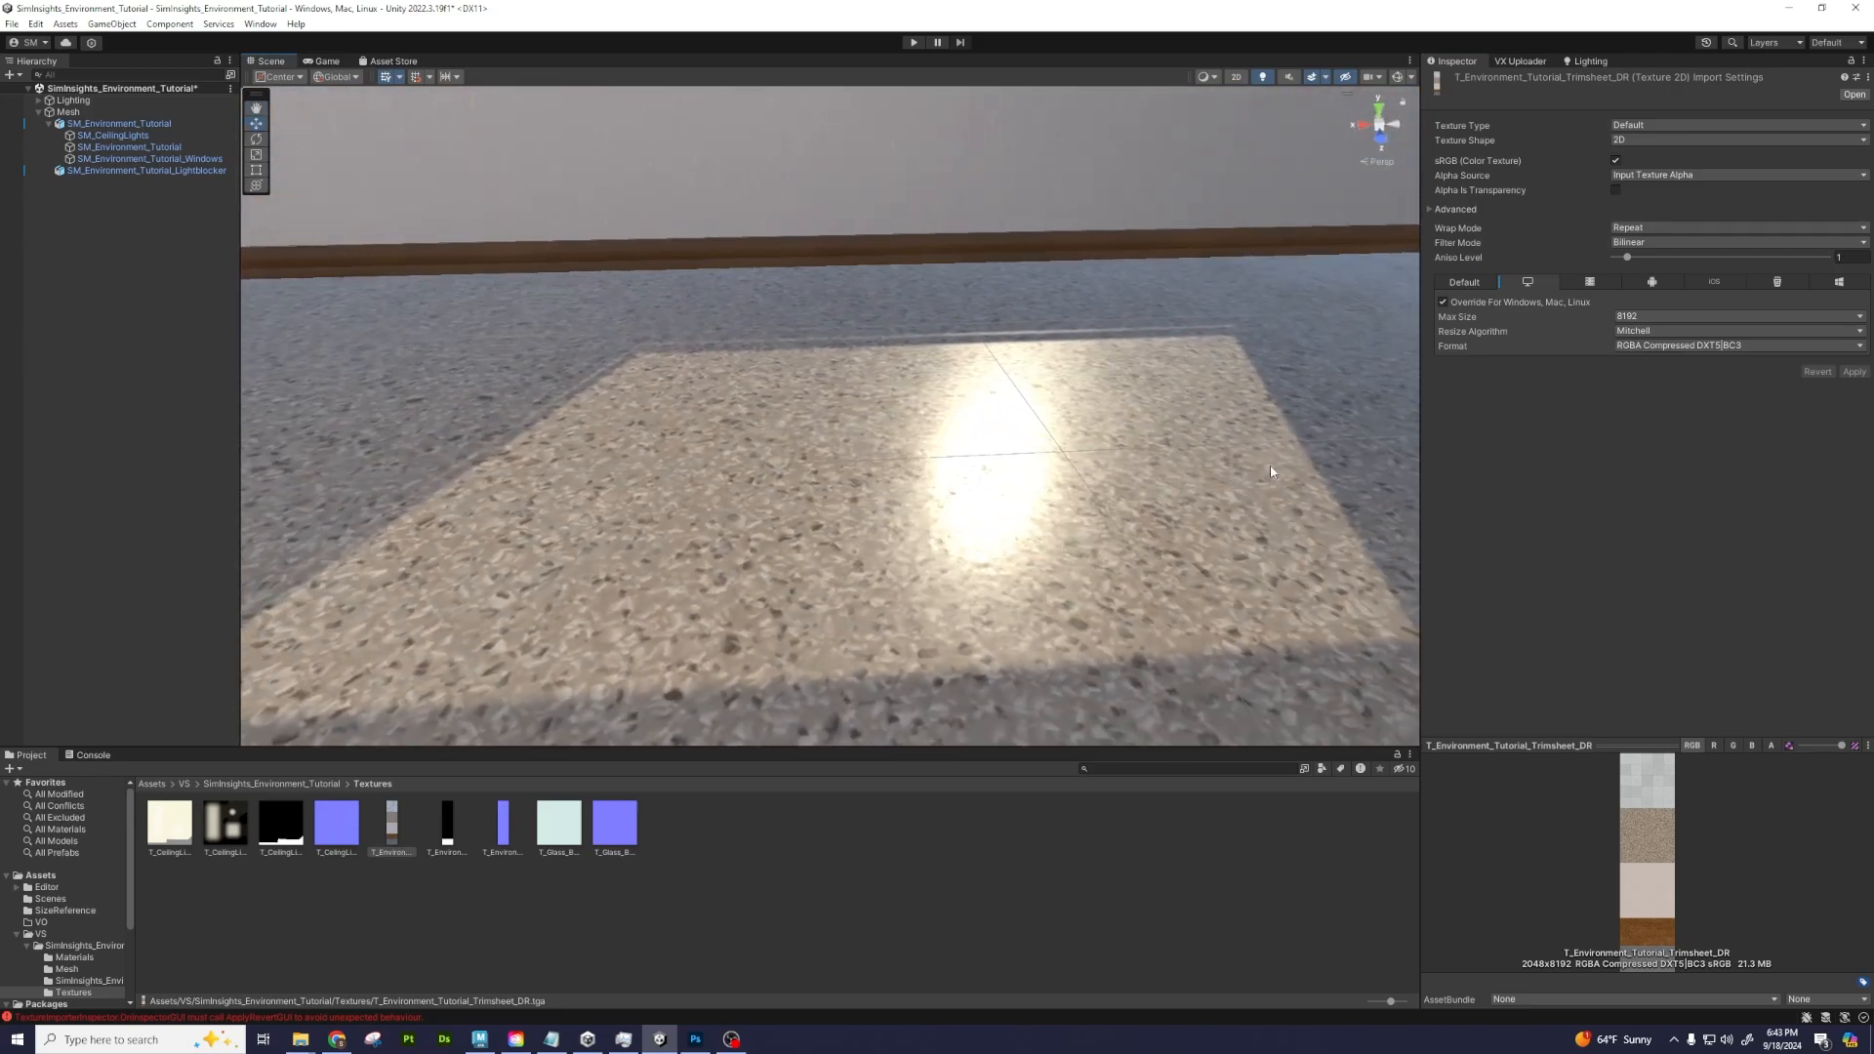
Try a Max Size of 512 for the texture's Windows, Mac, Linux override, apply it and inspect the sunlit floor
left_click(1650, 317)
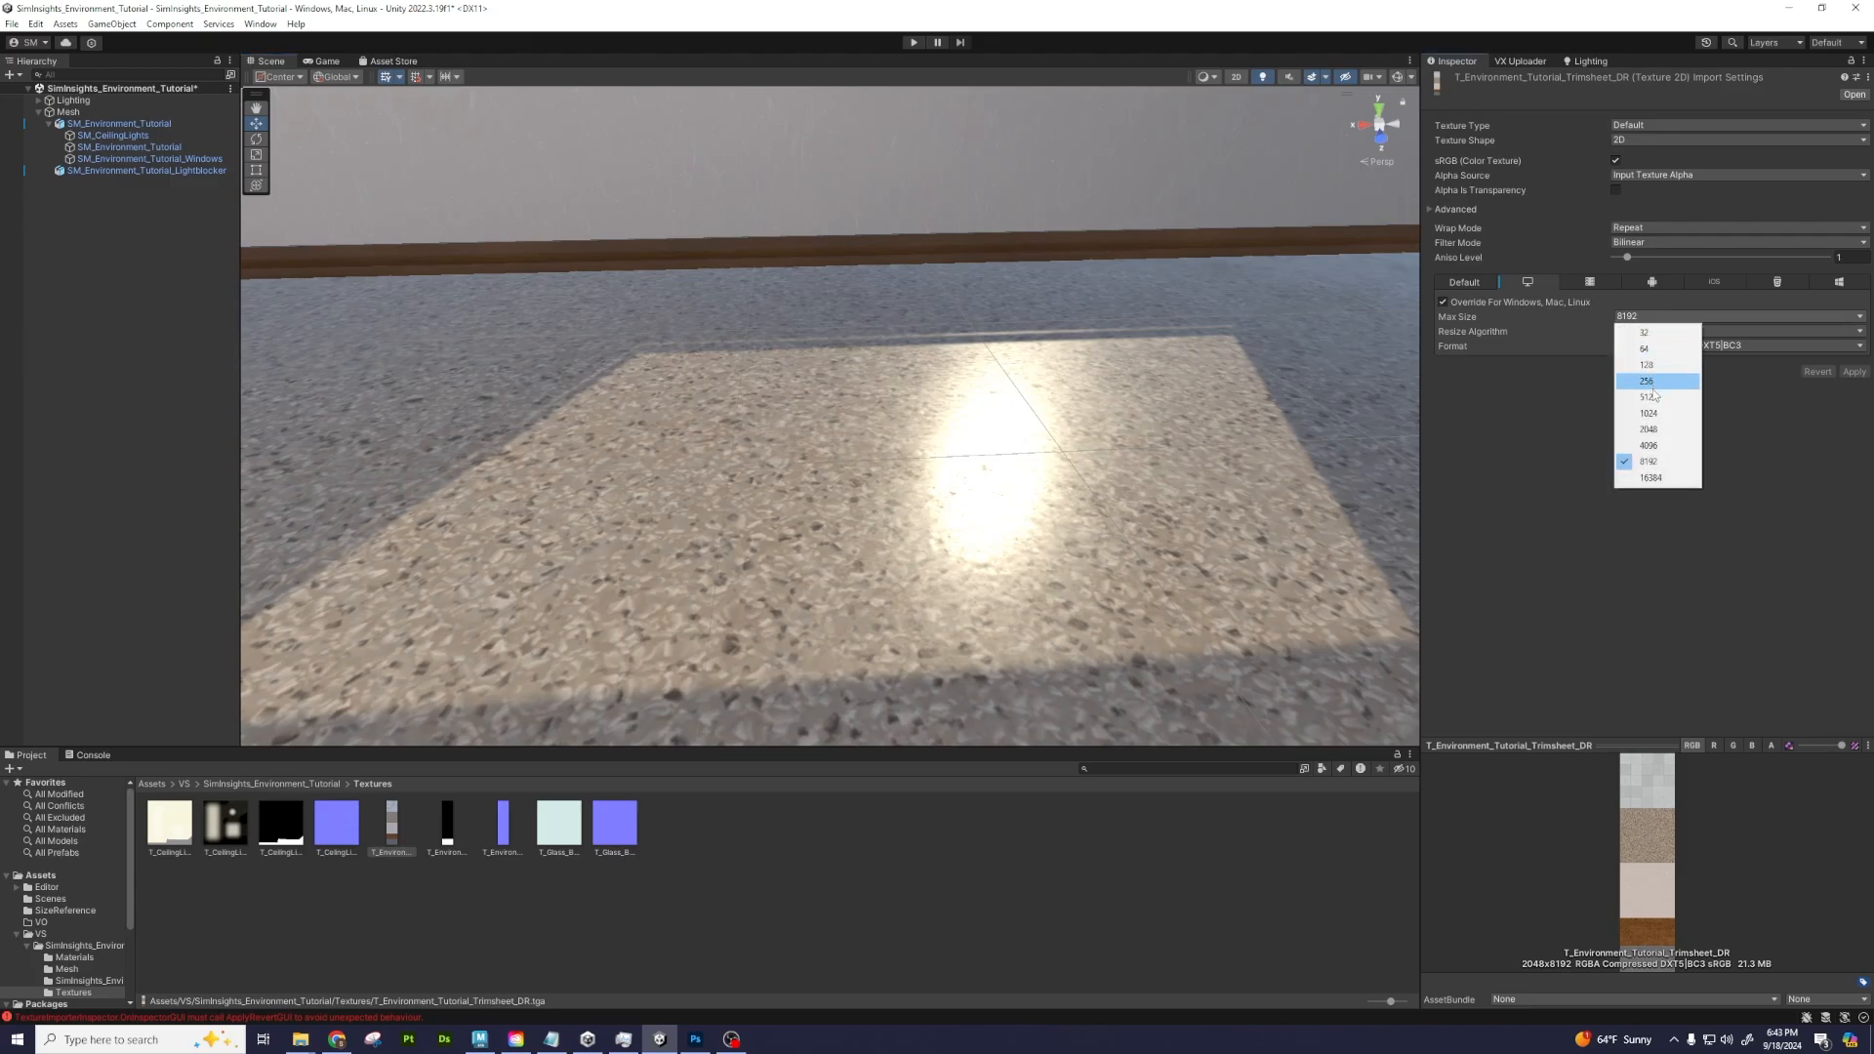
left_click(1658, 398)
left_click(1854, 372)
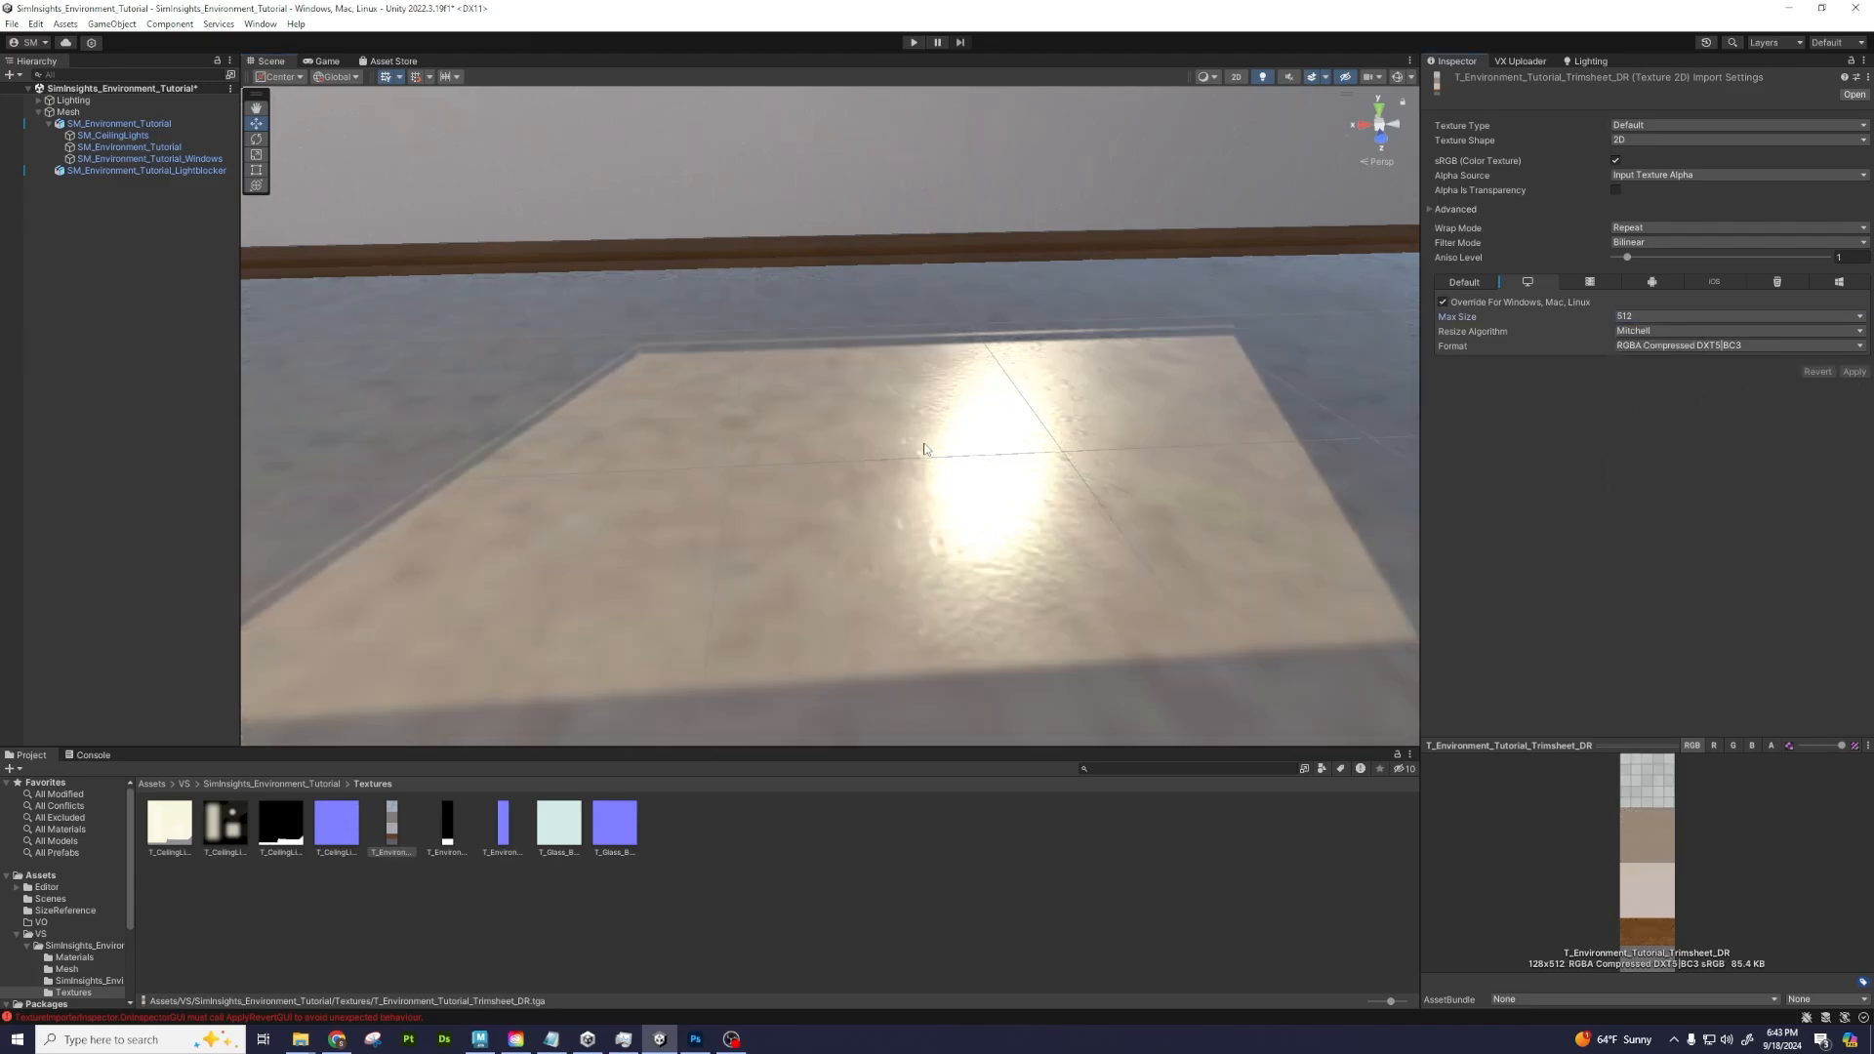
scroll(1039, 470, "up", 3)
left_click_drag(1040, 471, 1060, 455, "alt")
Return the Windows, Mac, Linux override's Max Size to 8192, keeping the override enabled, and apply it
left_click(1664, 306)
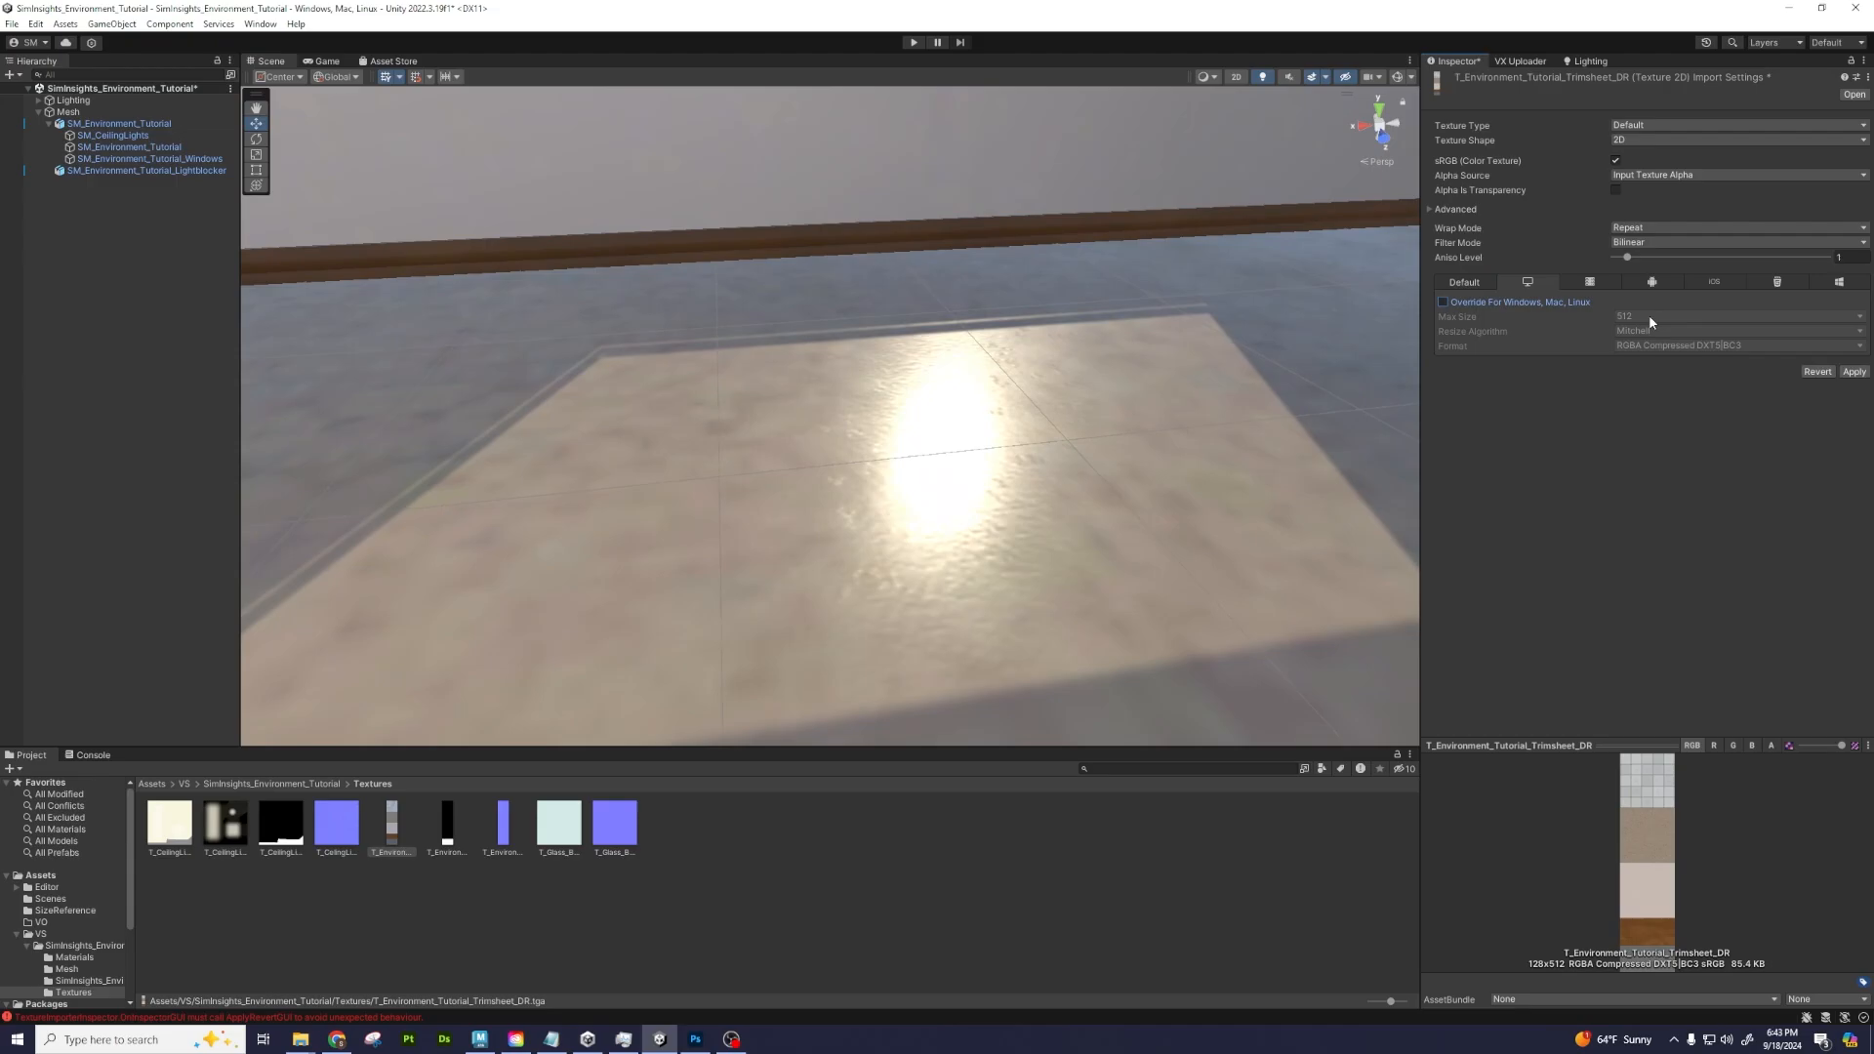
left_click(1514, 302)
left_click(1644, 315)
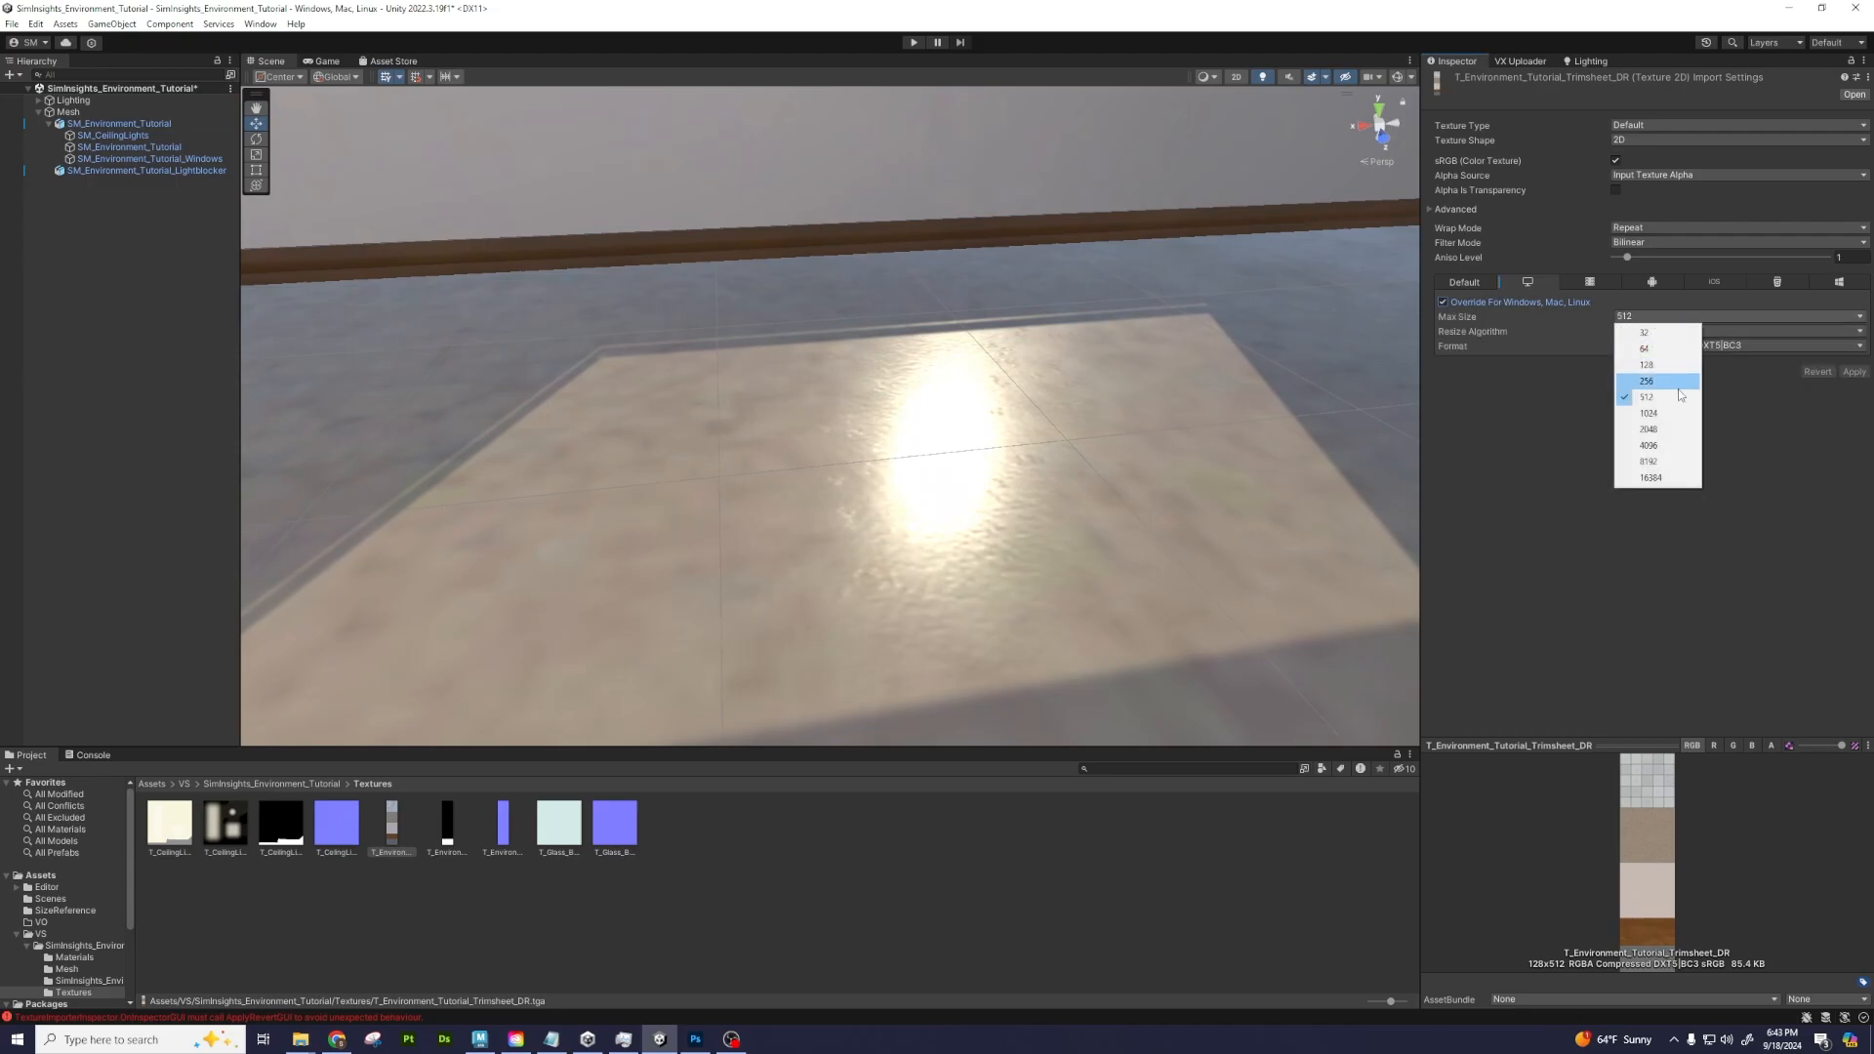
left_click(1658, 462)
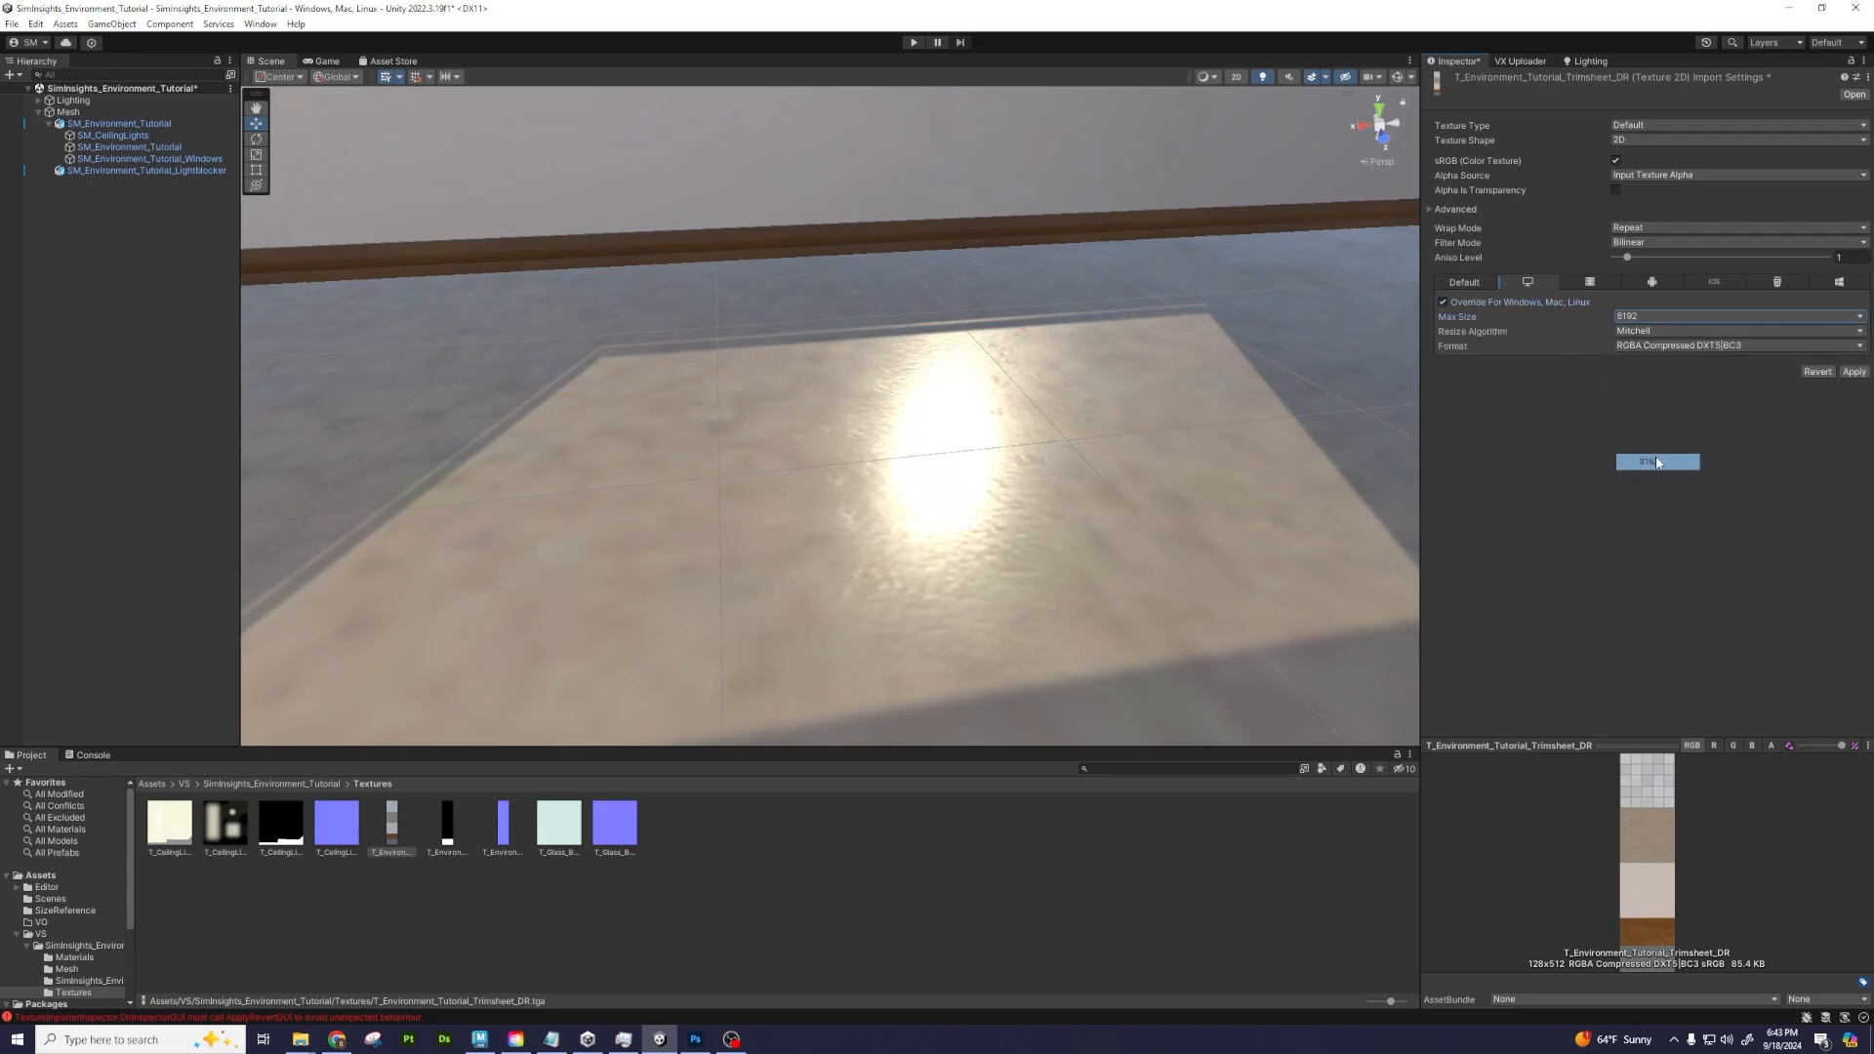
left_click(1854, 372)
Enable the trimsheet DR texture's Android override with Max Size 4096 and apply it
left_click(1652, 282)
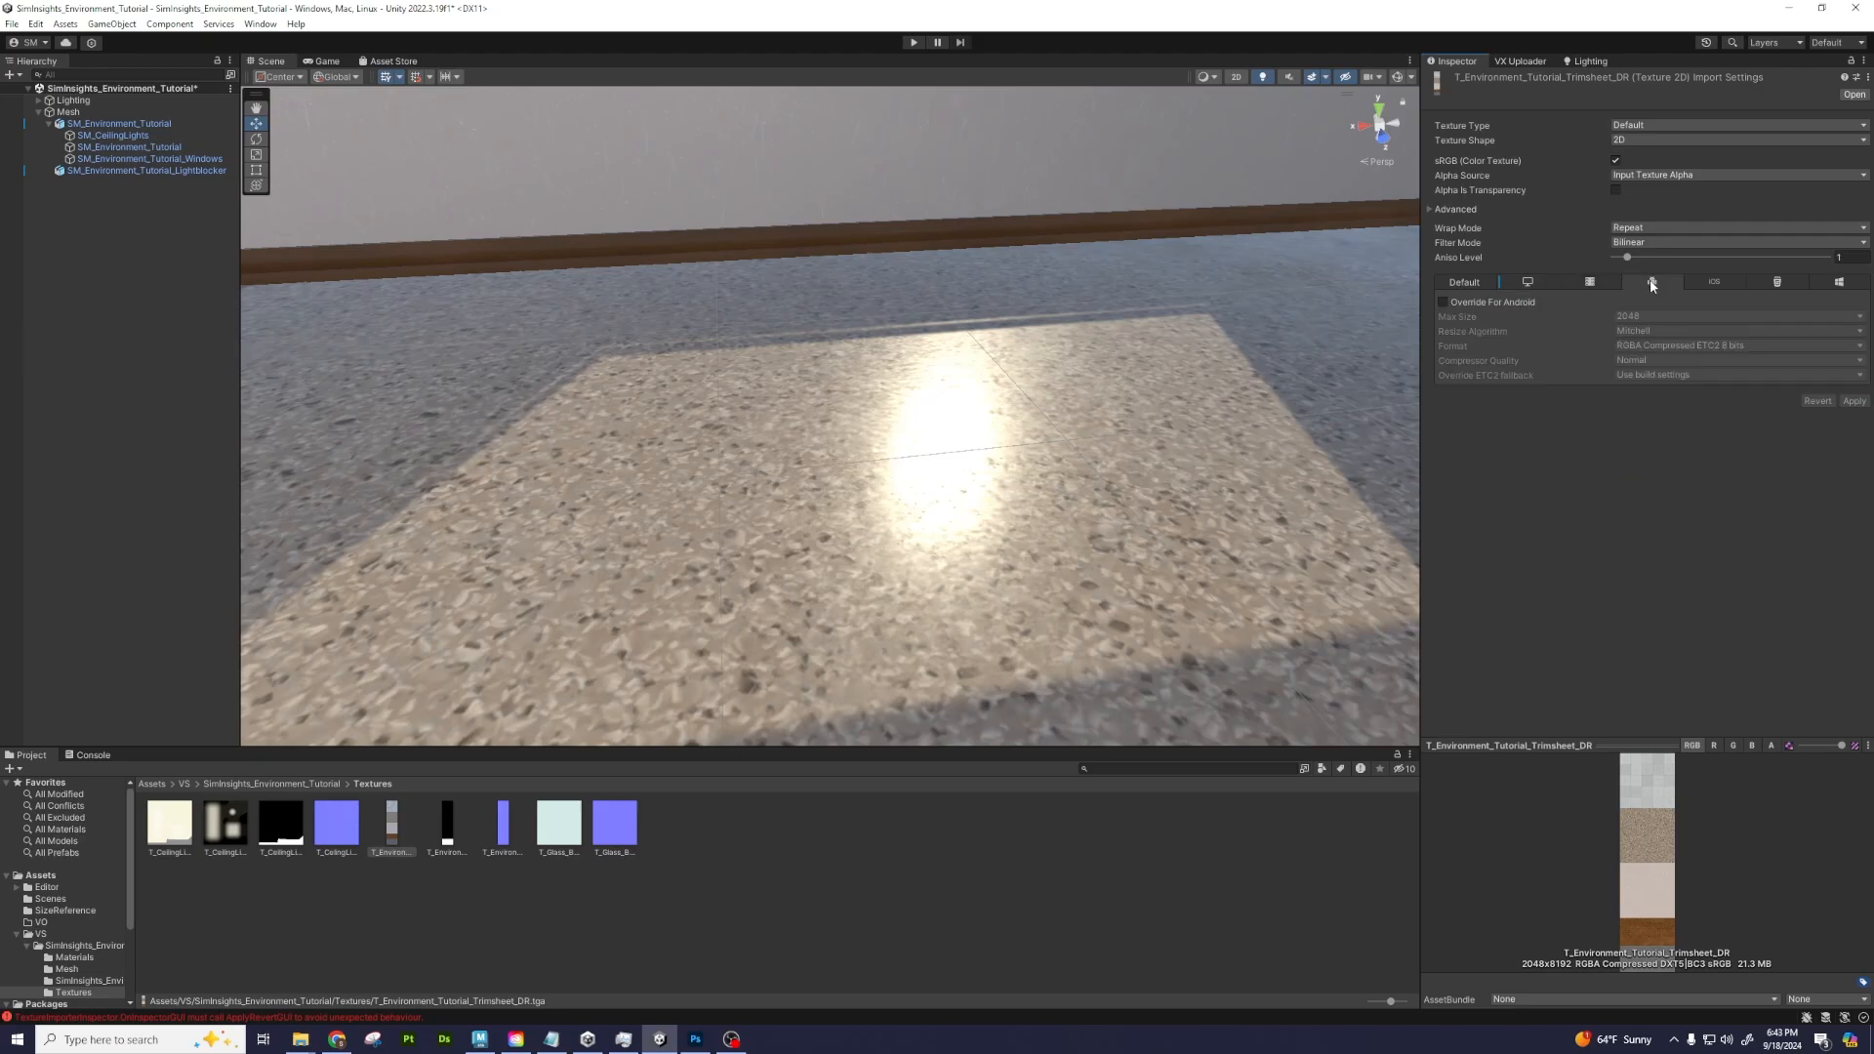
left_click(1500, 302)
left_click(1659, 317)
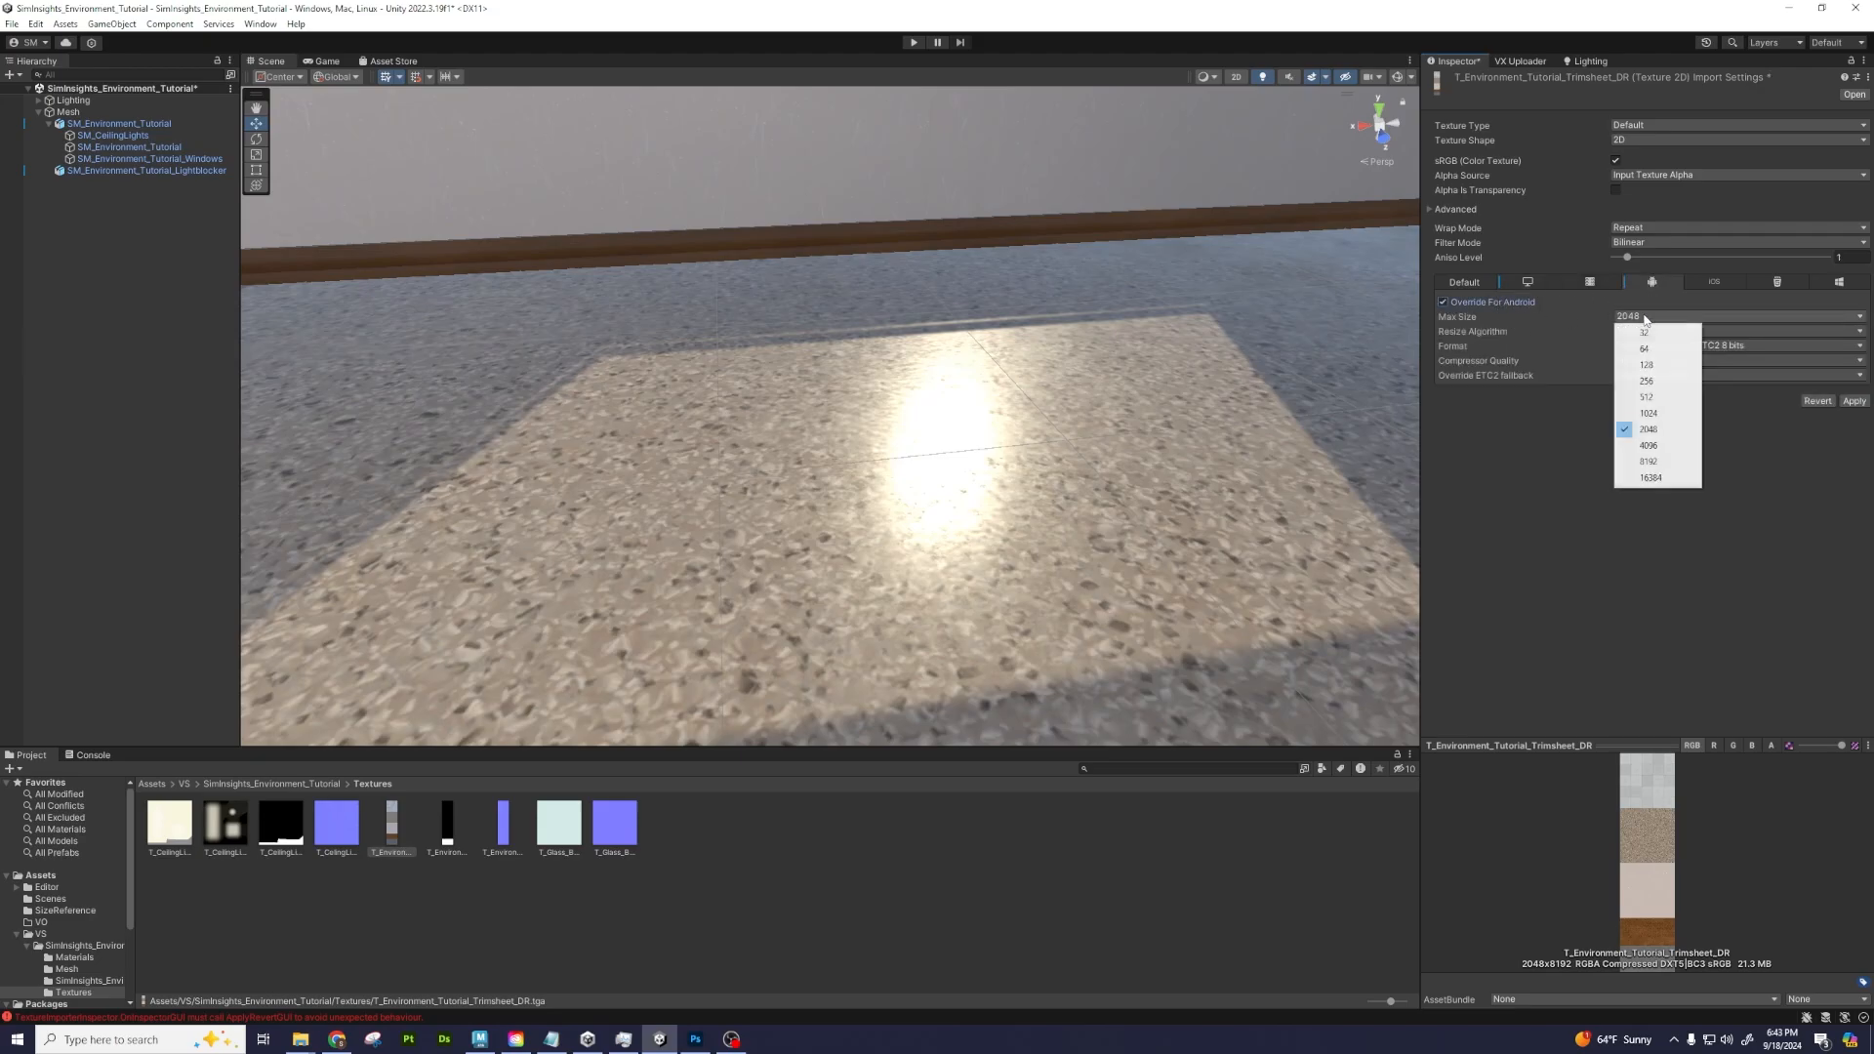
left_click(1659, 445)
left_click(1854, 401)
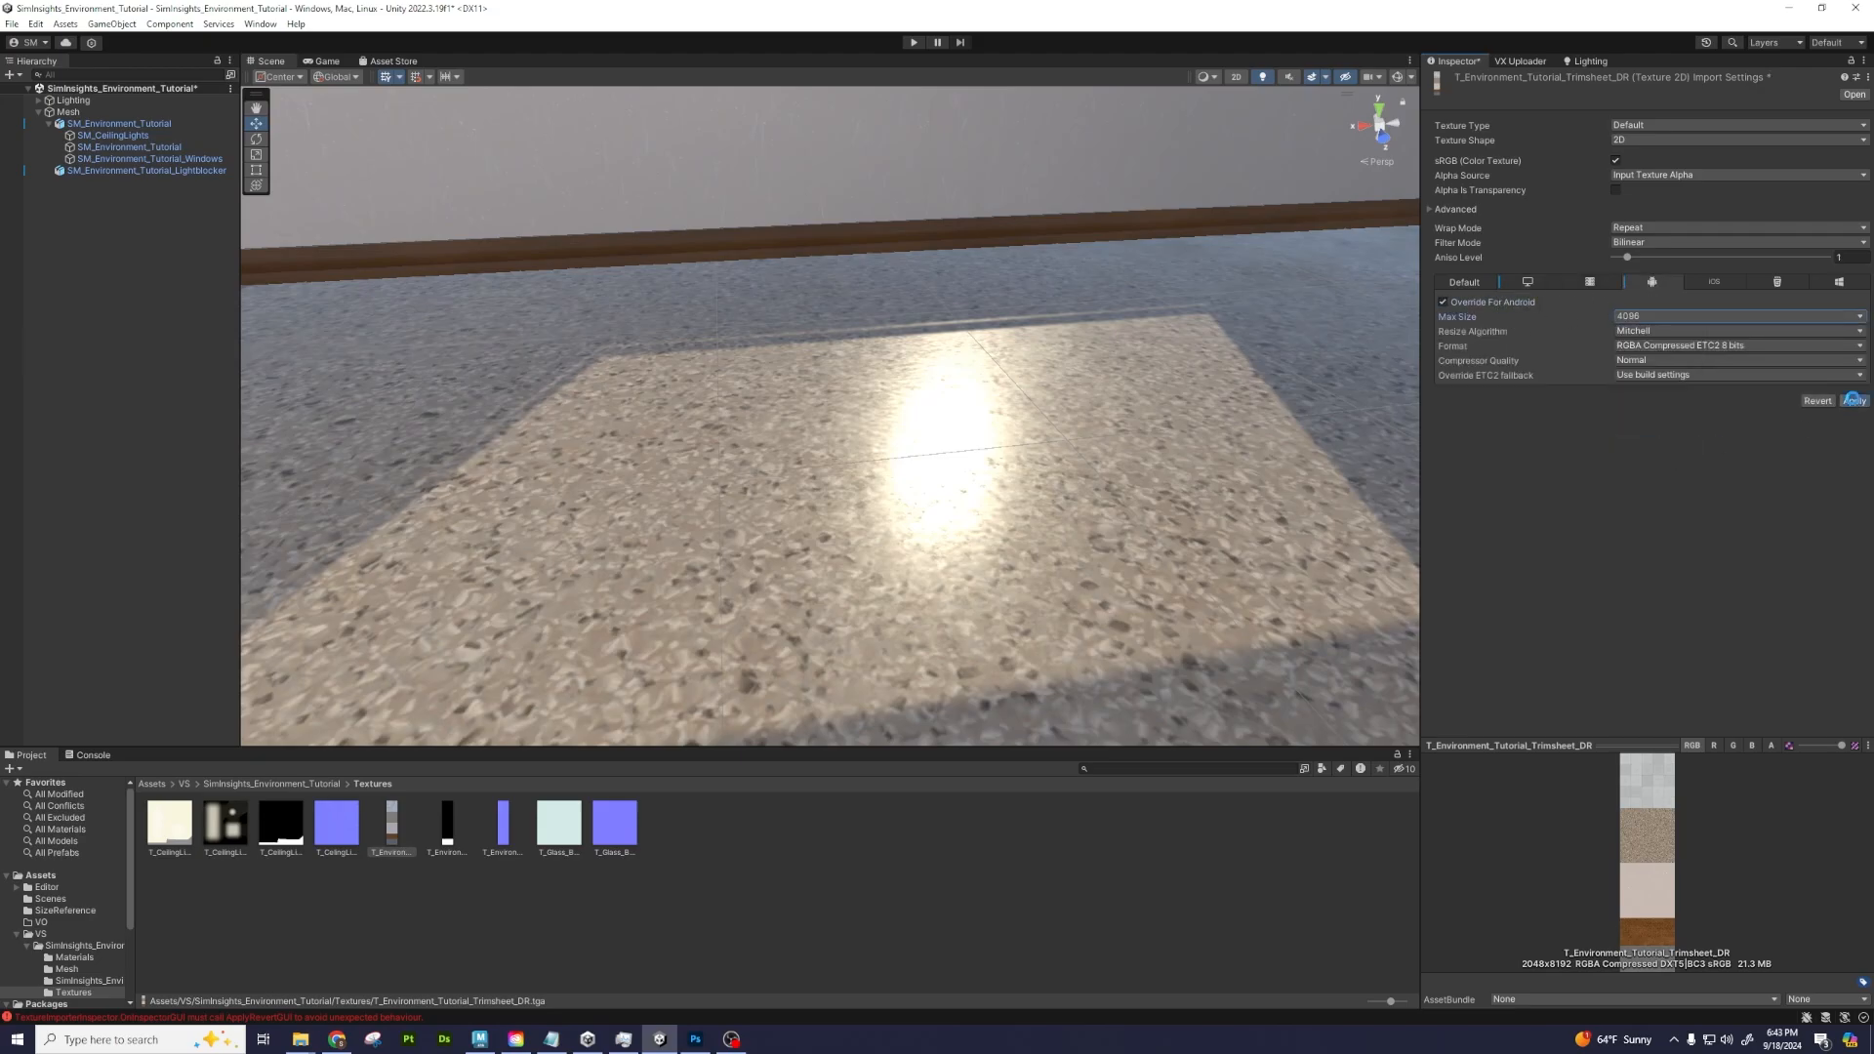
Enable the trimsheet DR texture's iOS override with Max Size 4096 and apply it
left_click(1716, 282)
left_click(1444, 302)
left_click(1660, 316)
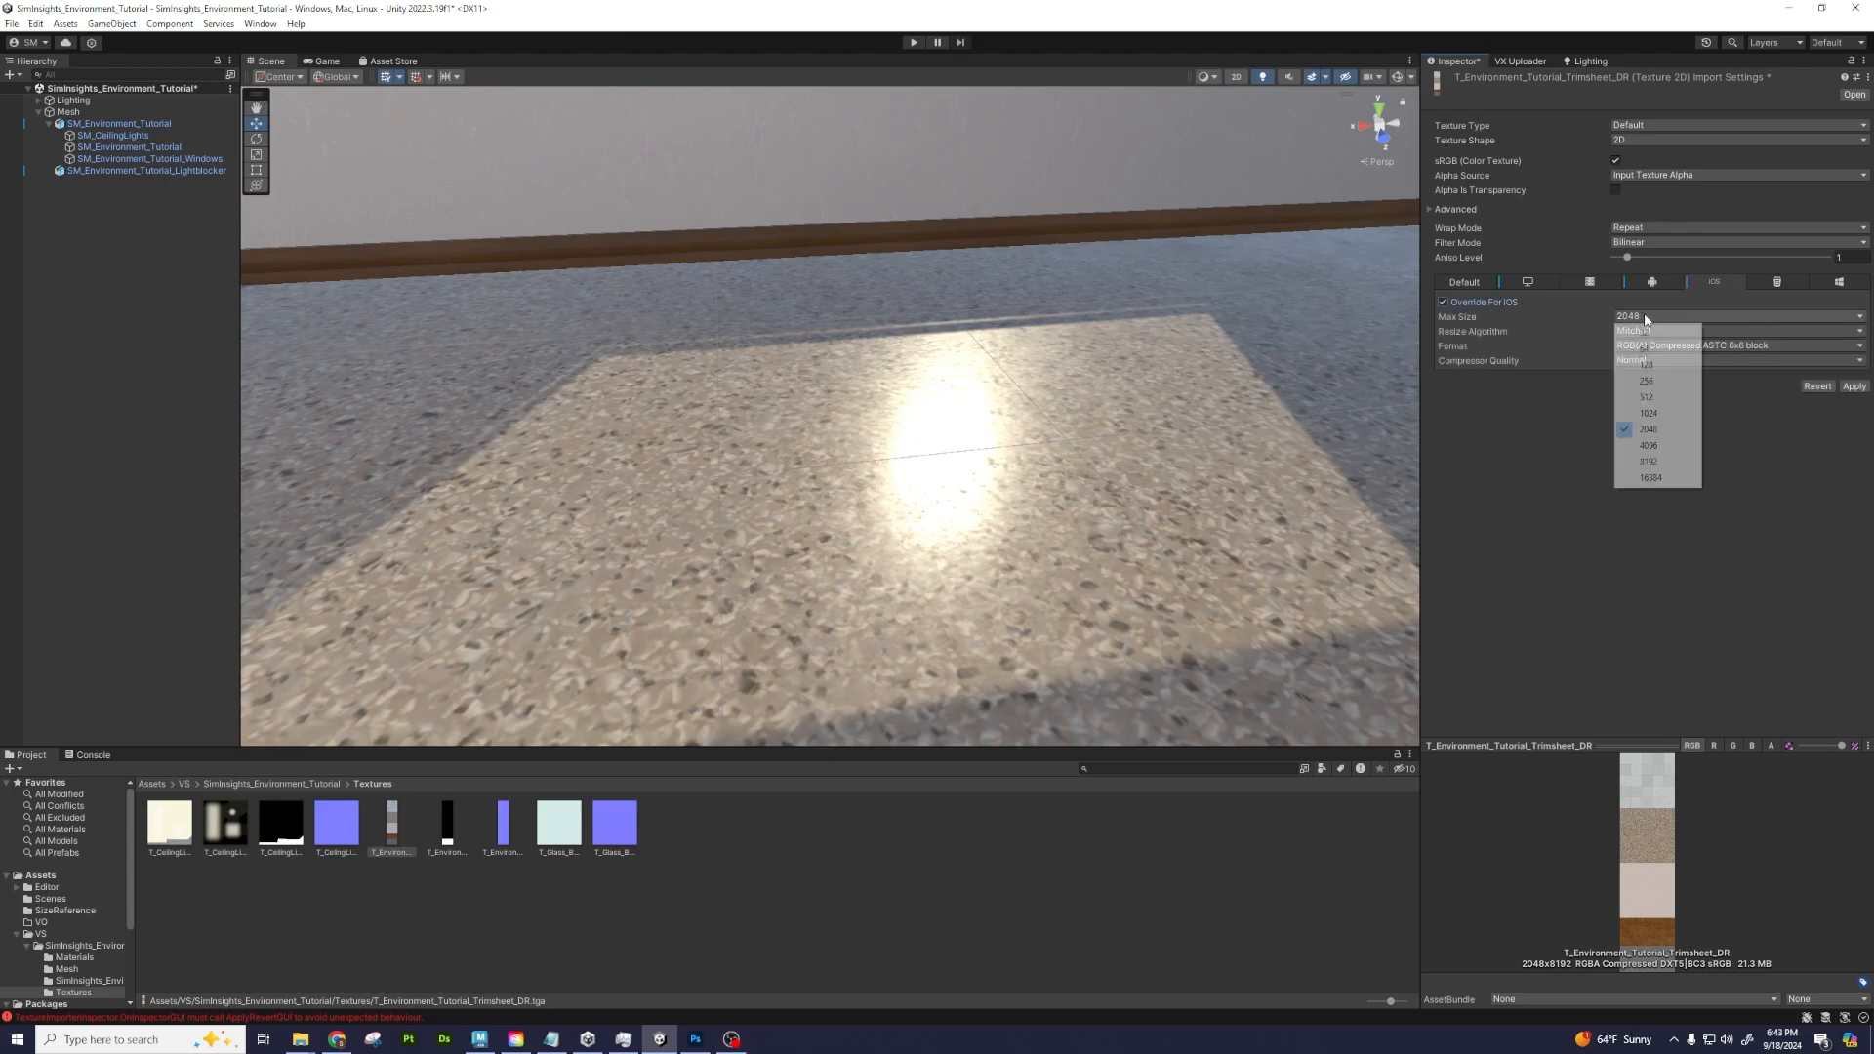
left_click(1660, 446)
left_click(1854, 387)
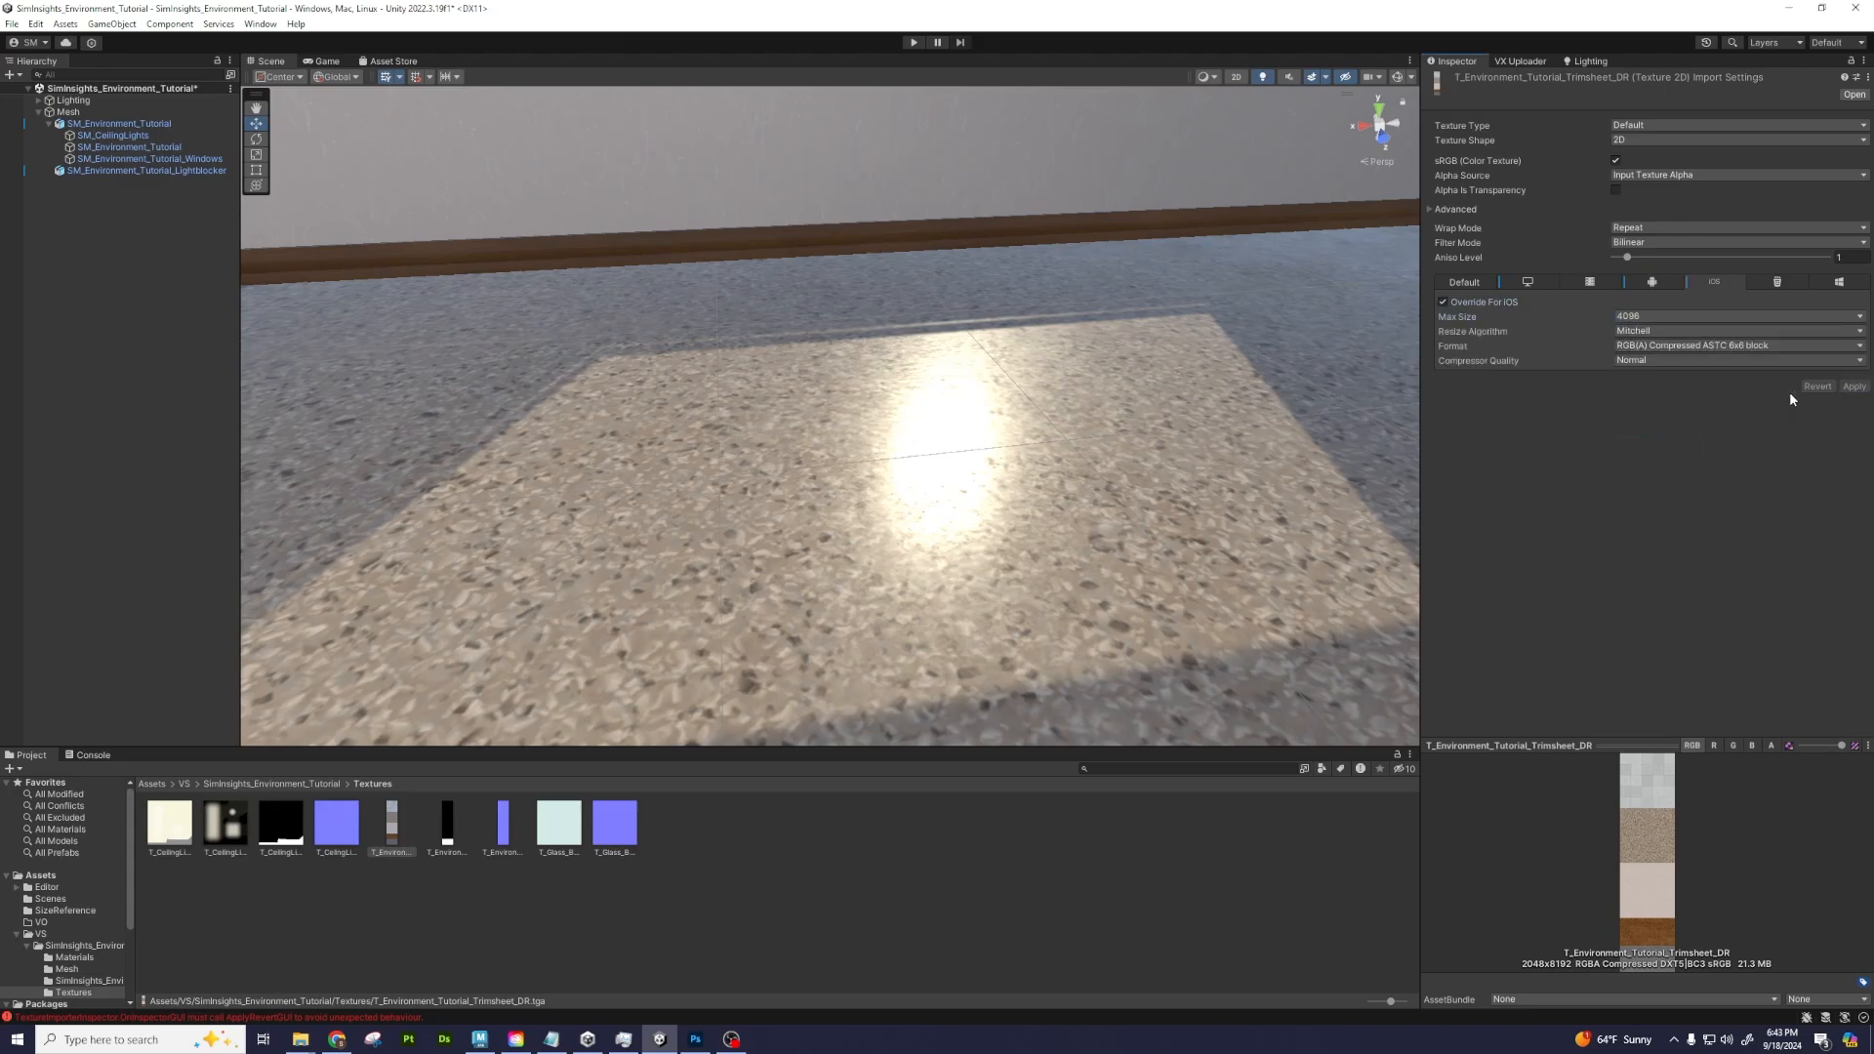
Enable the trimsheet DR texture's WebGL override and set its Max Size to 1024
left_click(1762, 284)
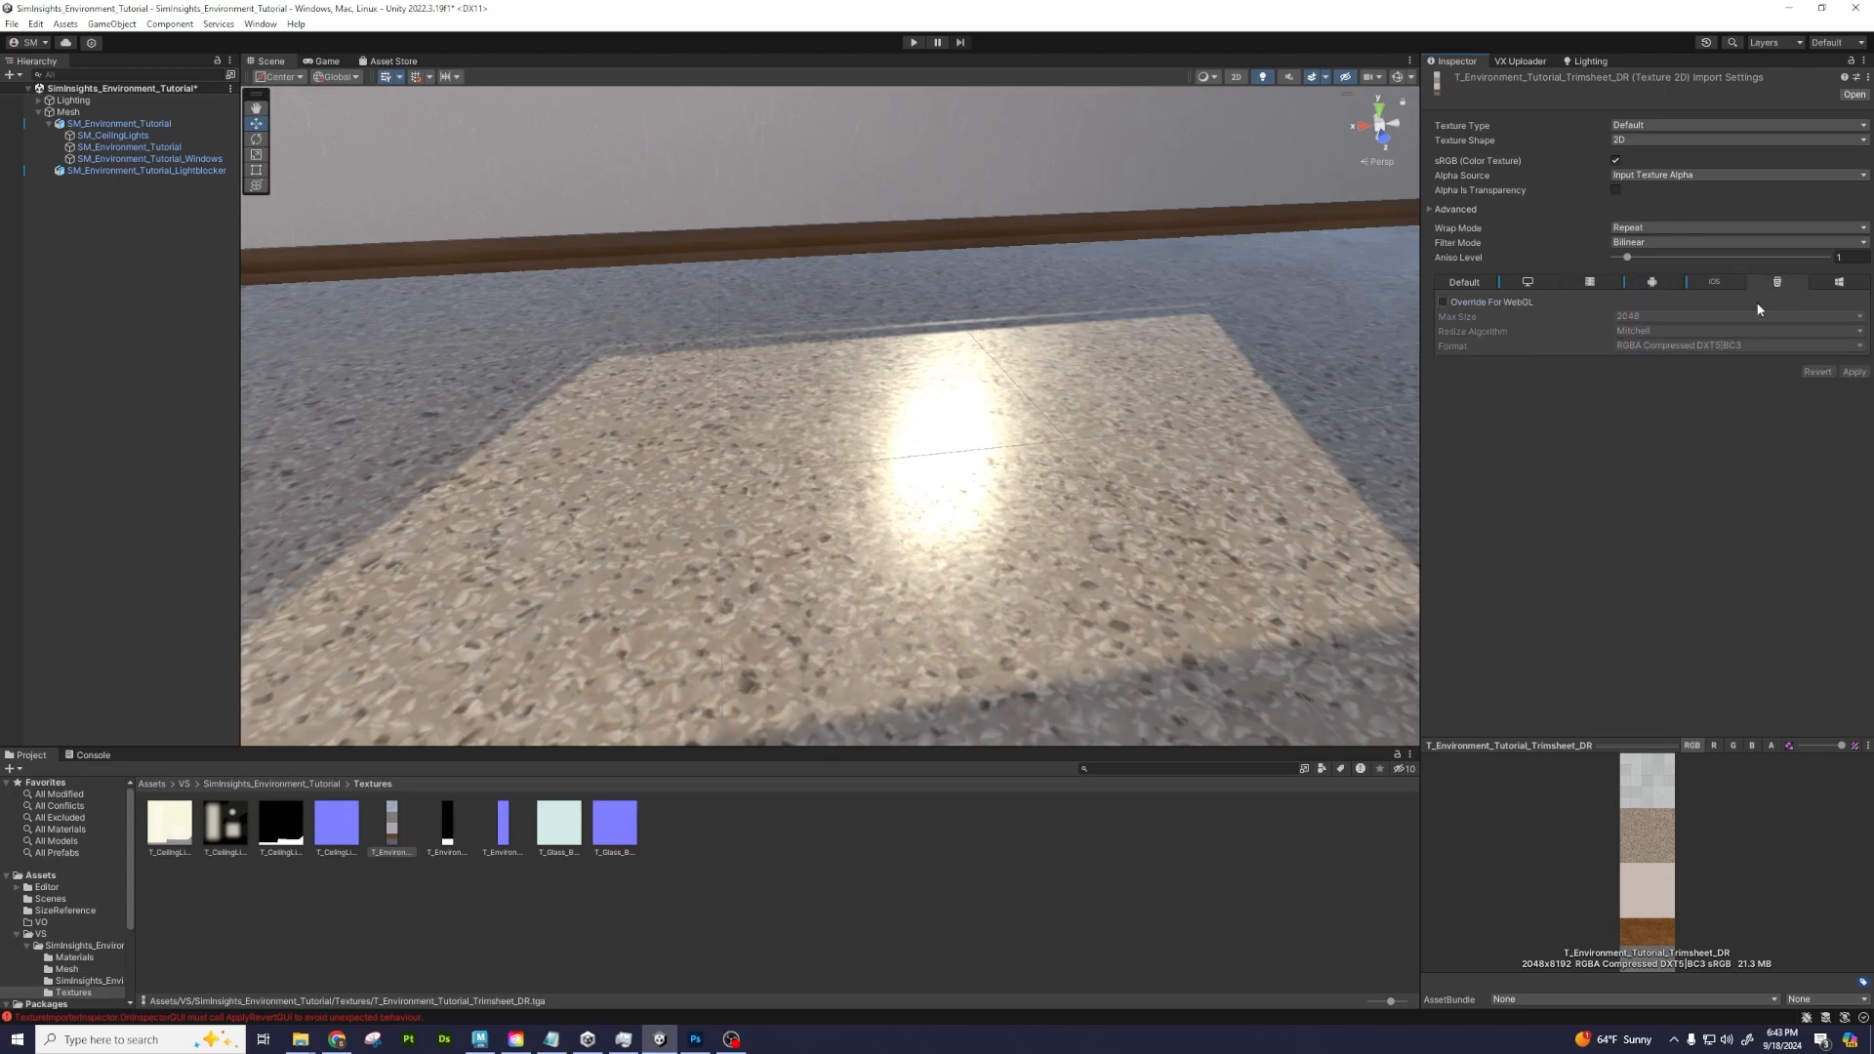
left_click(1500, 303)
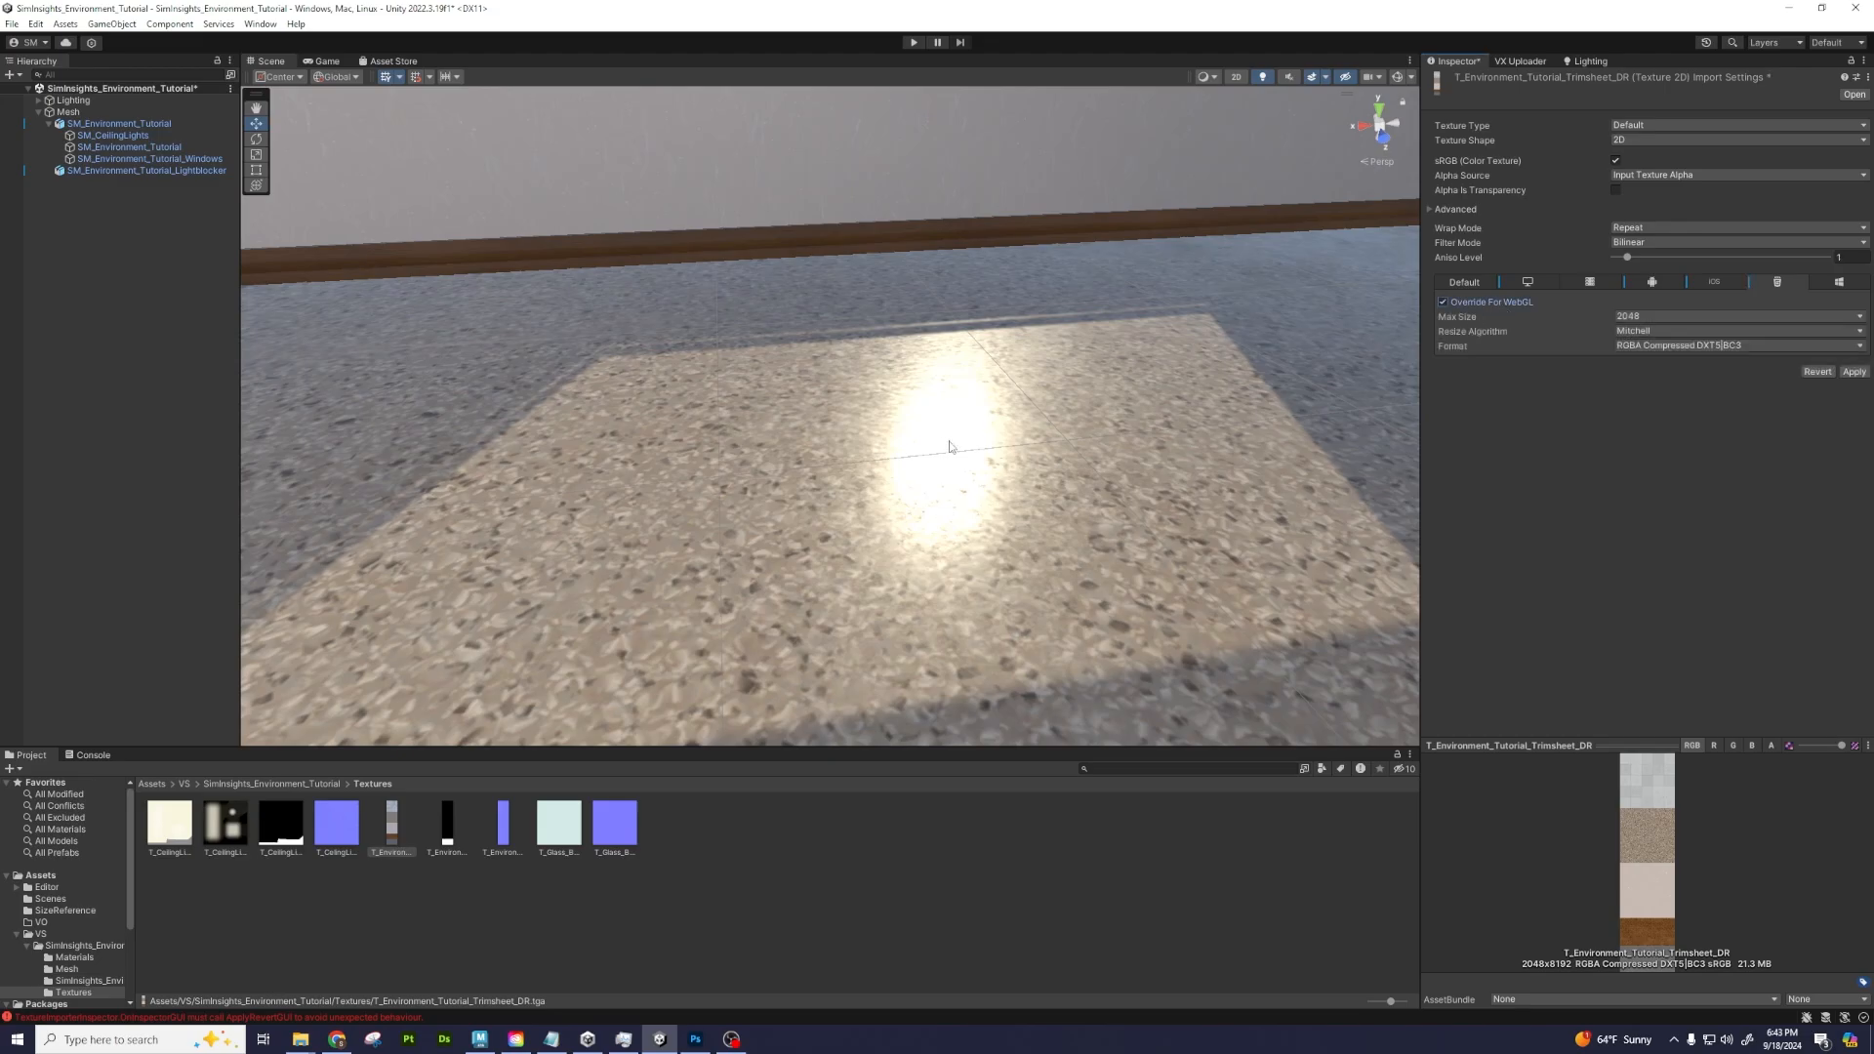
left_click(1655, 318)
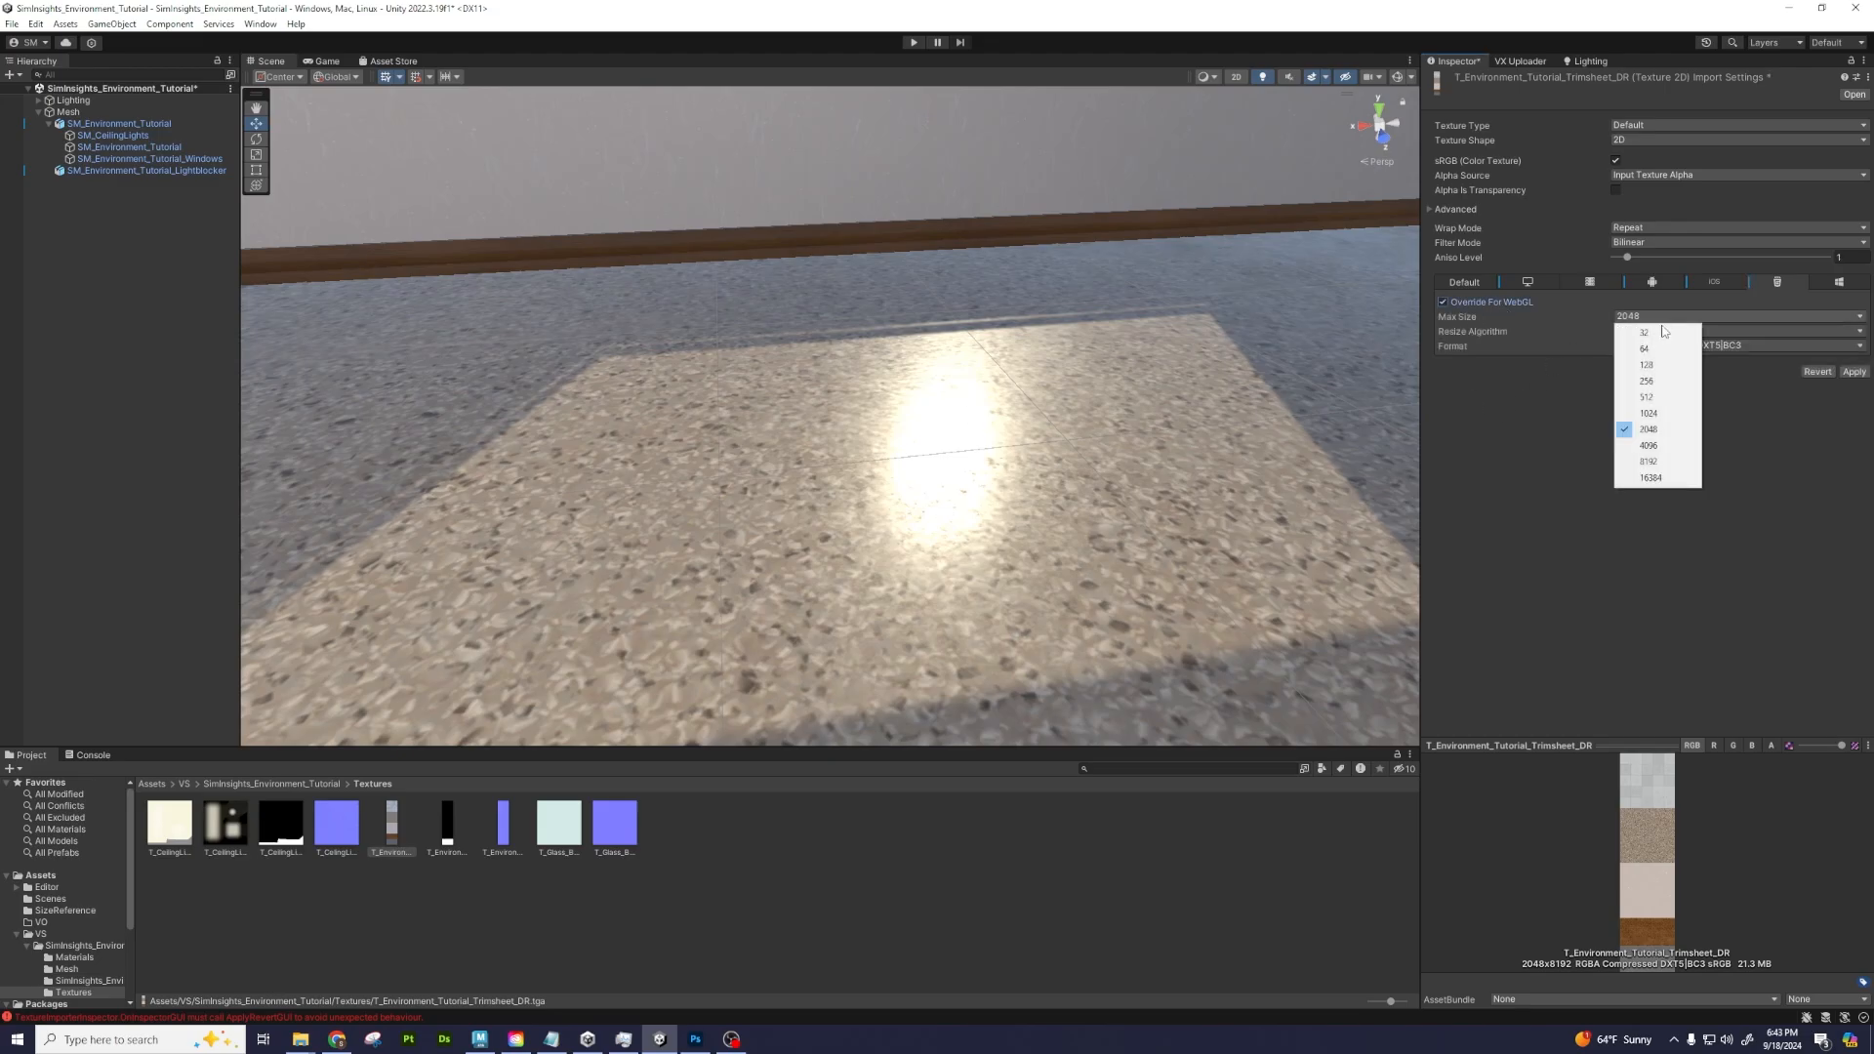
left_click(1659, 414)
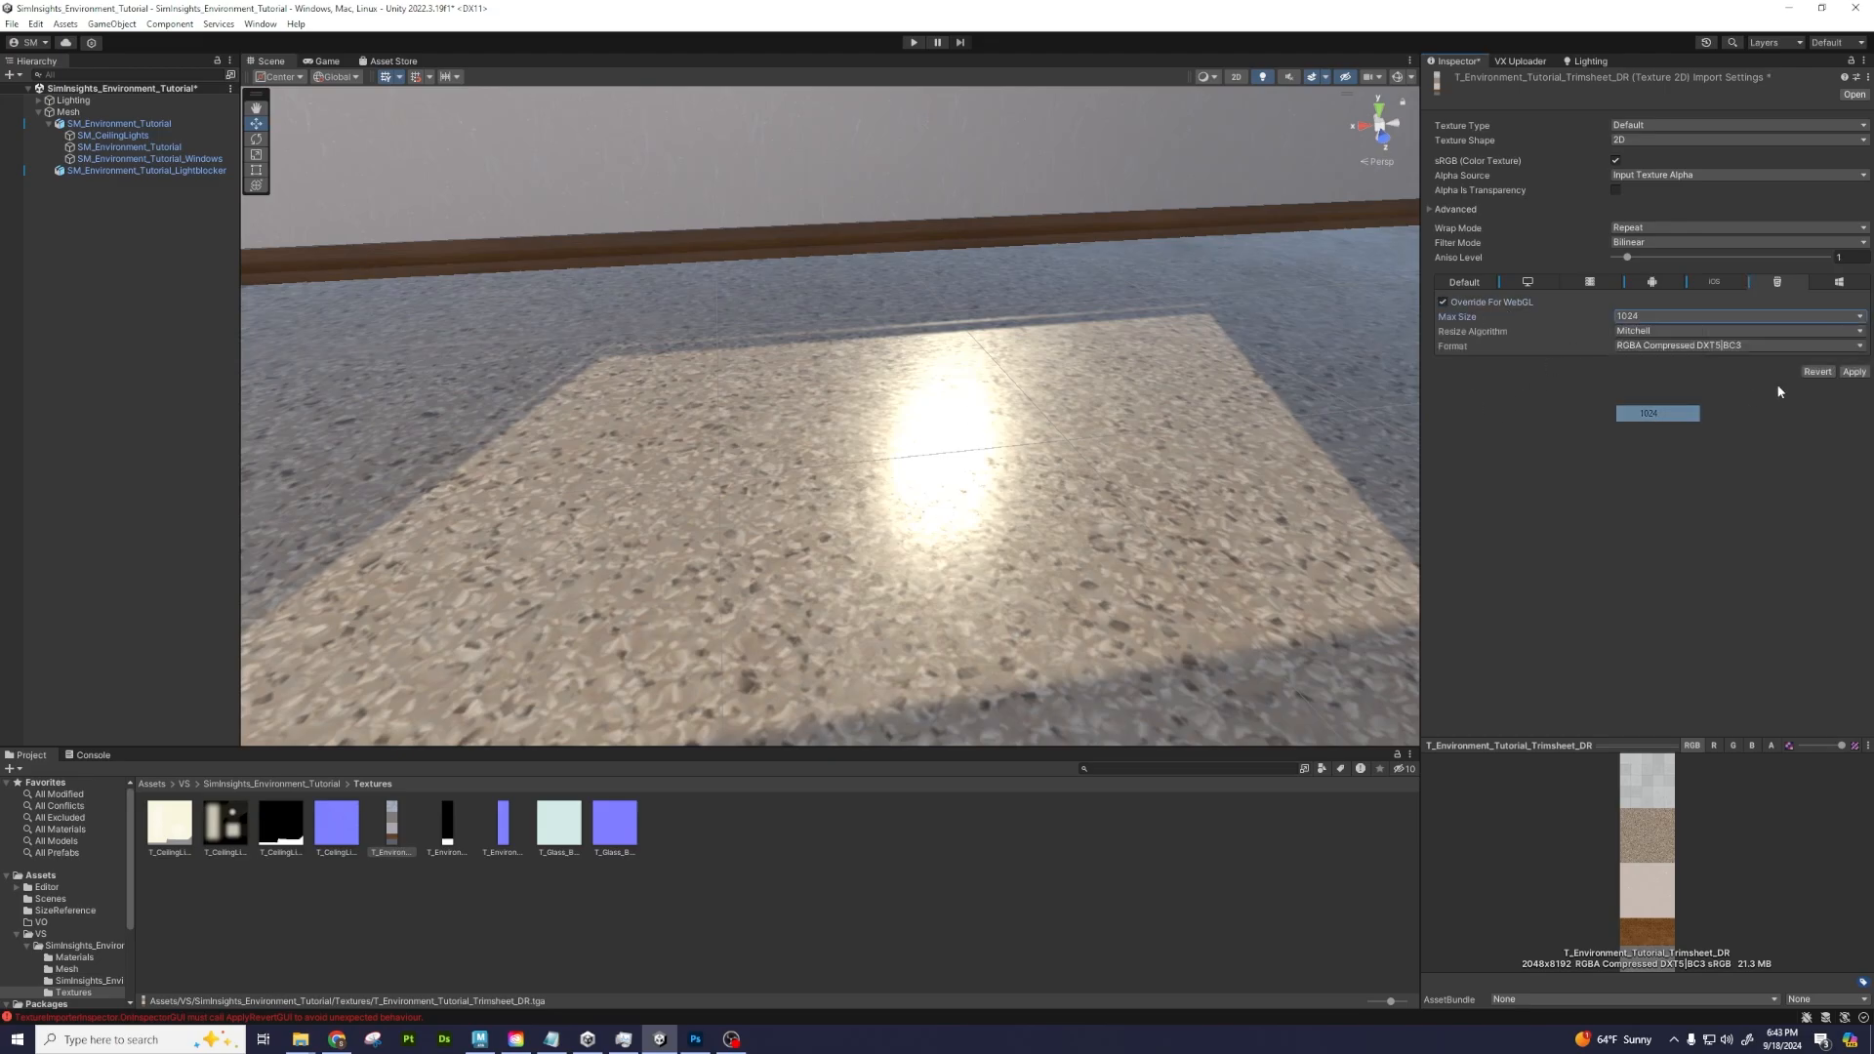
Apply the texture settings with a Windows, Mac, Linux Max Size of 1024 and inspect the floor
left_click(1521, 283)
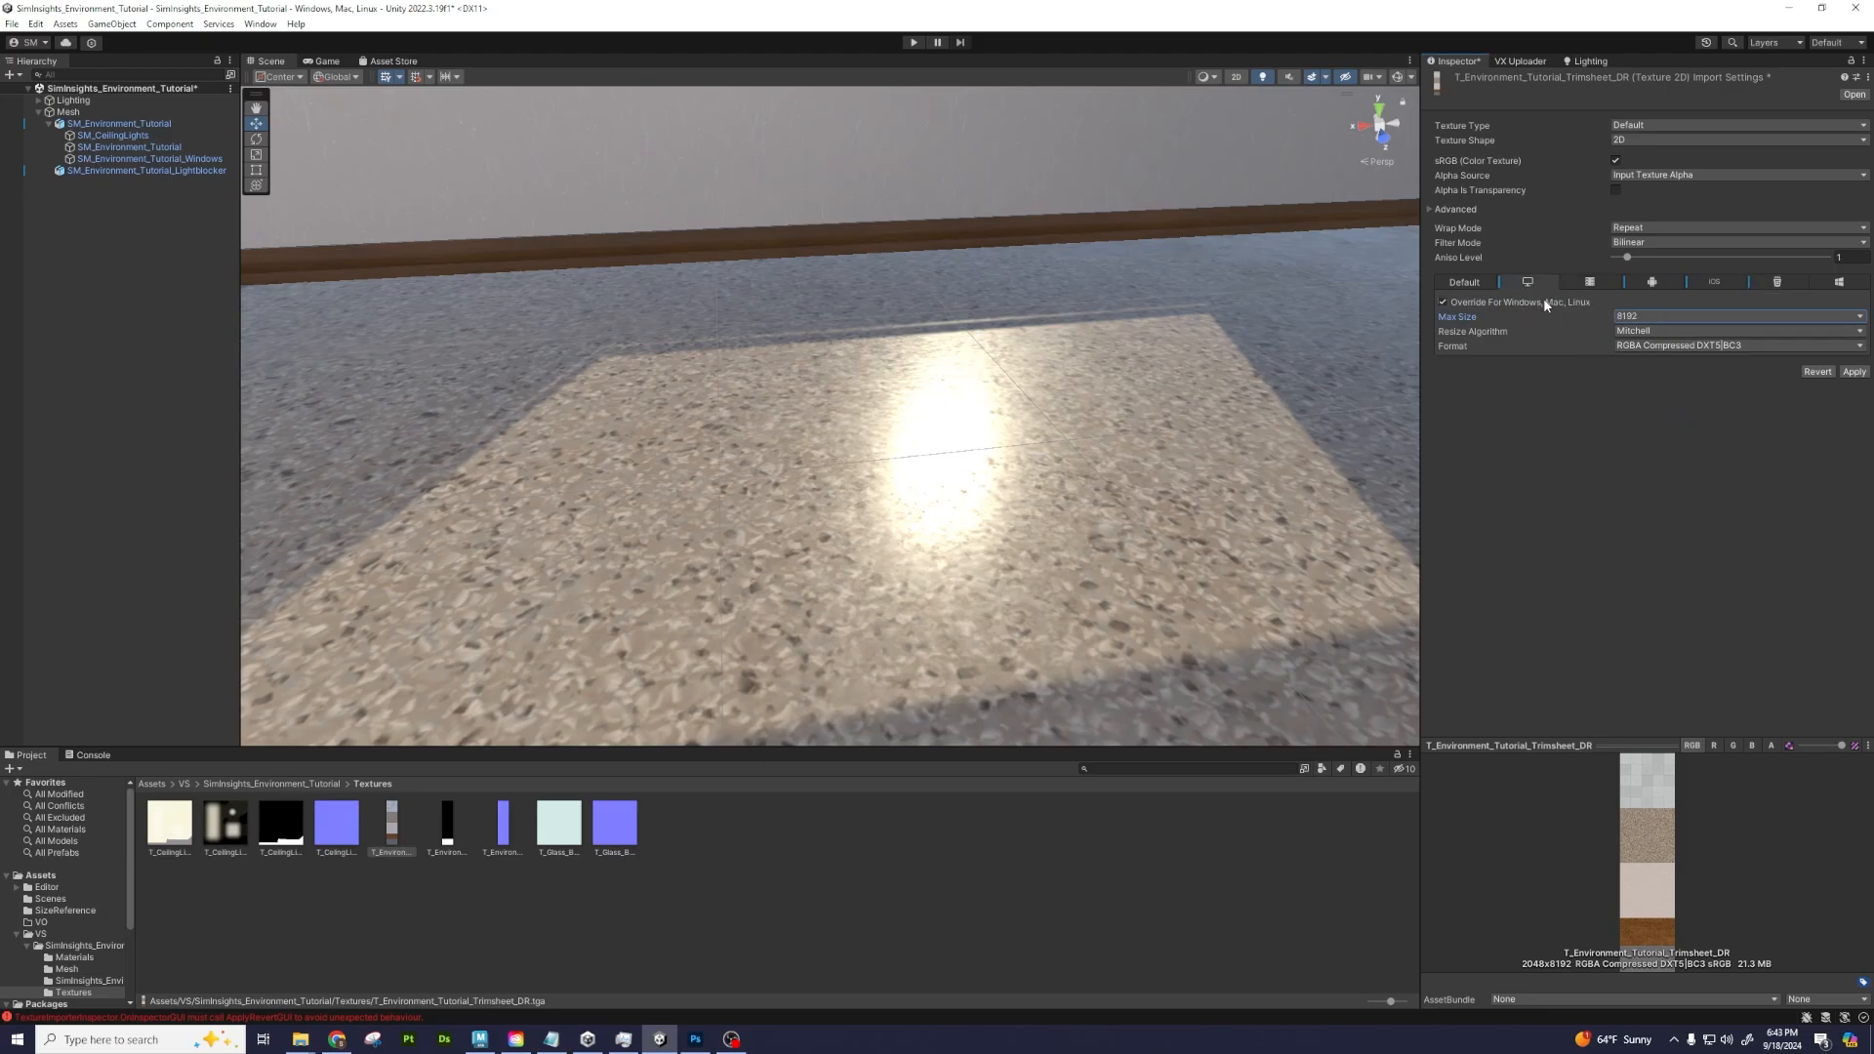
left_click(1673, 318)
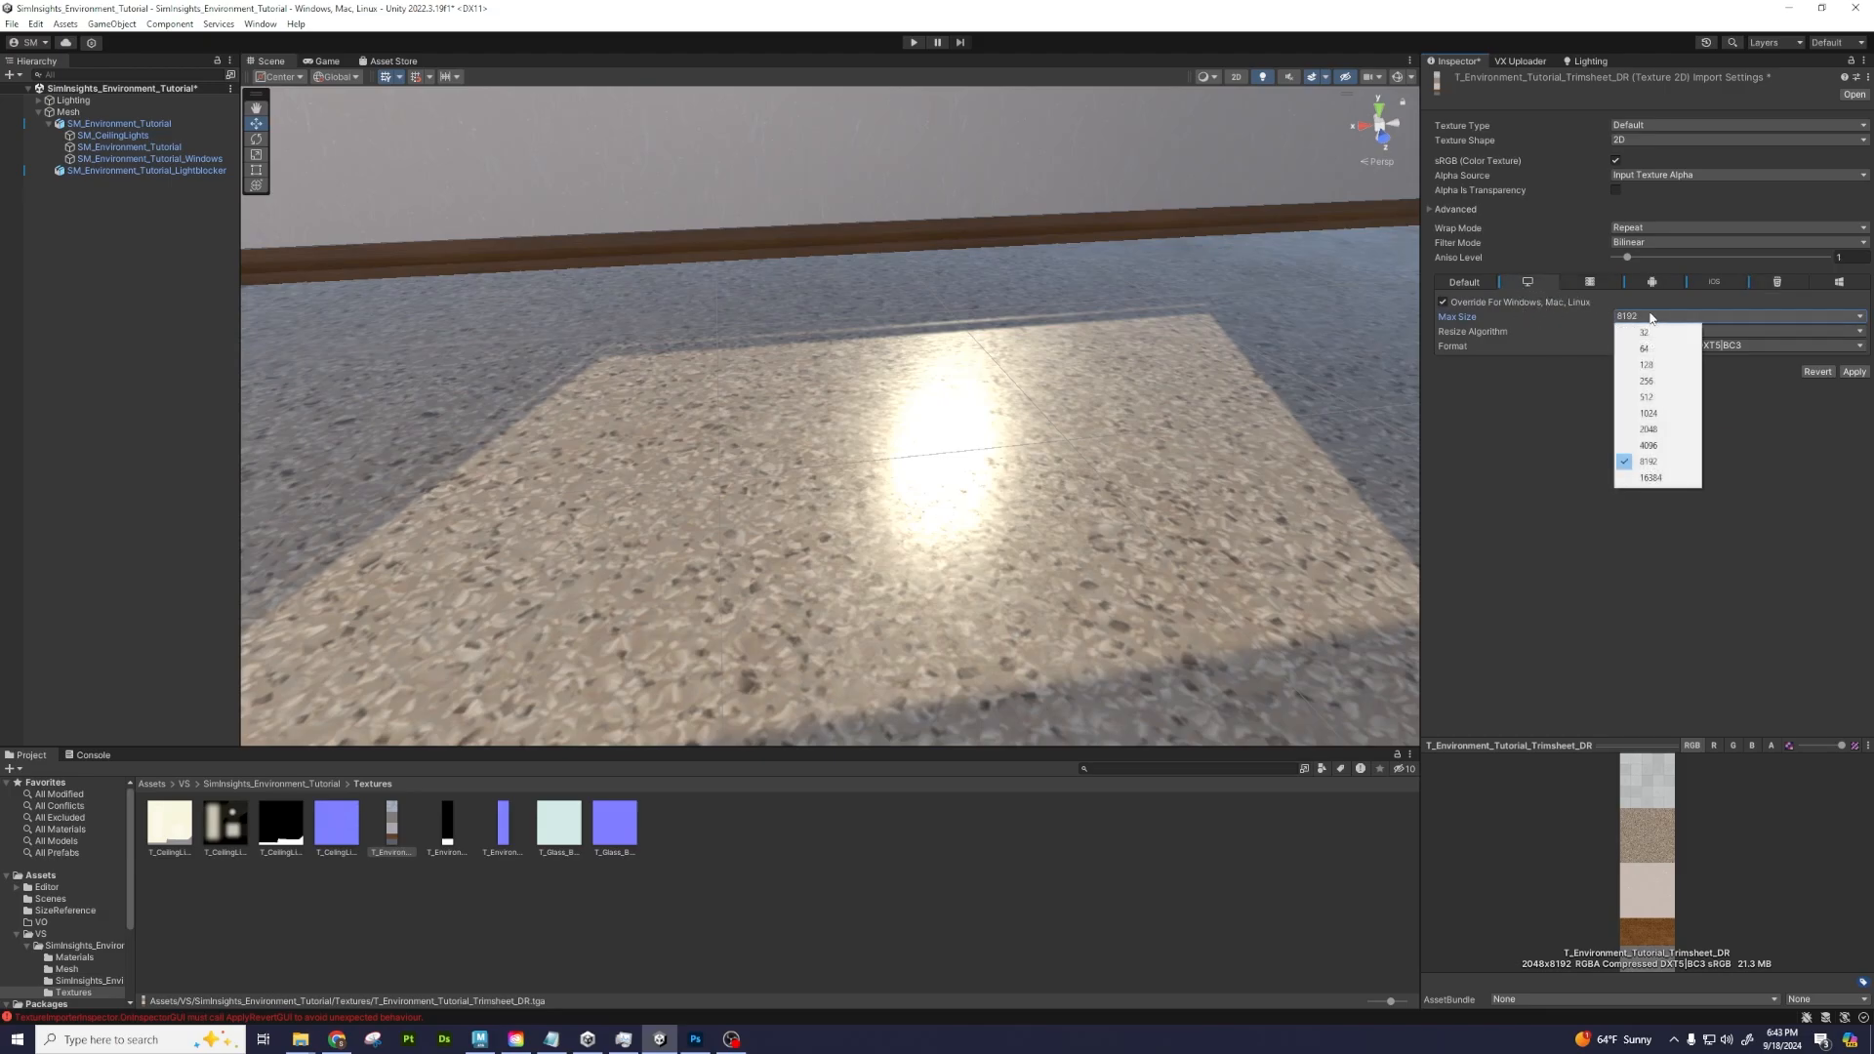
left_click(1658, 414)
left_click(1852, 372)
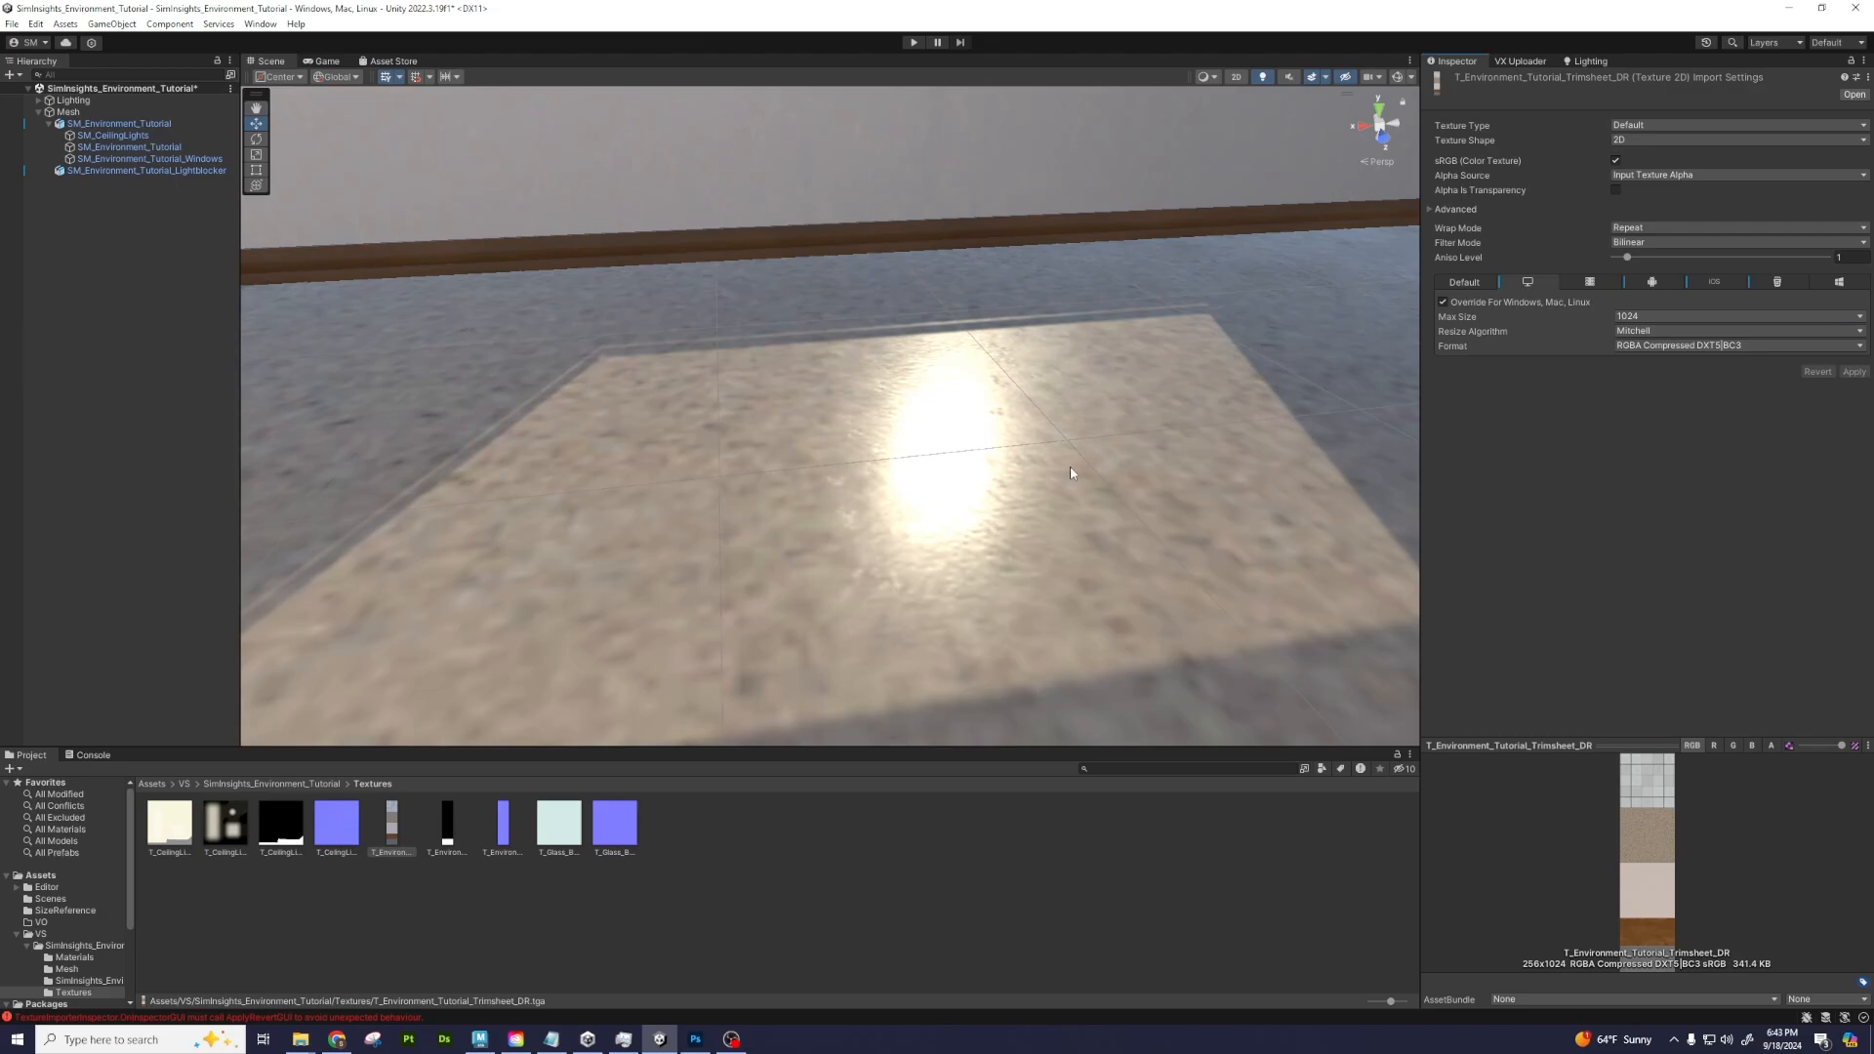
right_click_drag(1071, 472, 648, 598, "alt")
left_click(732, 1040)
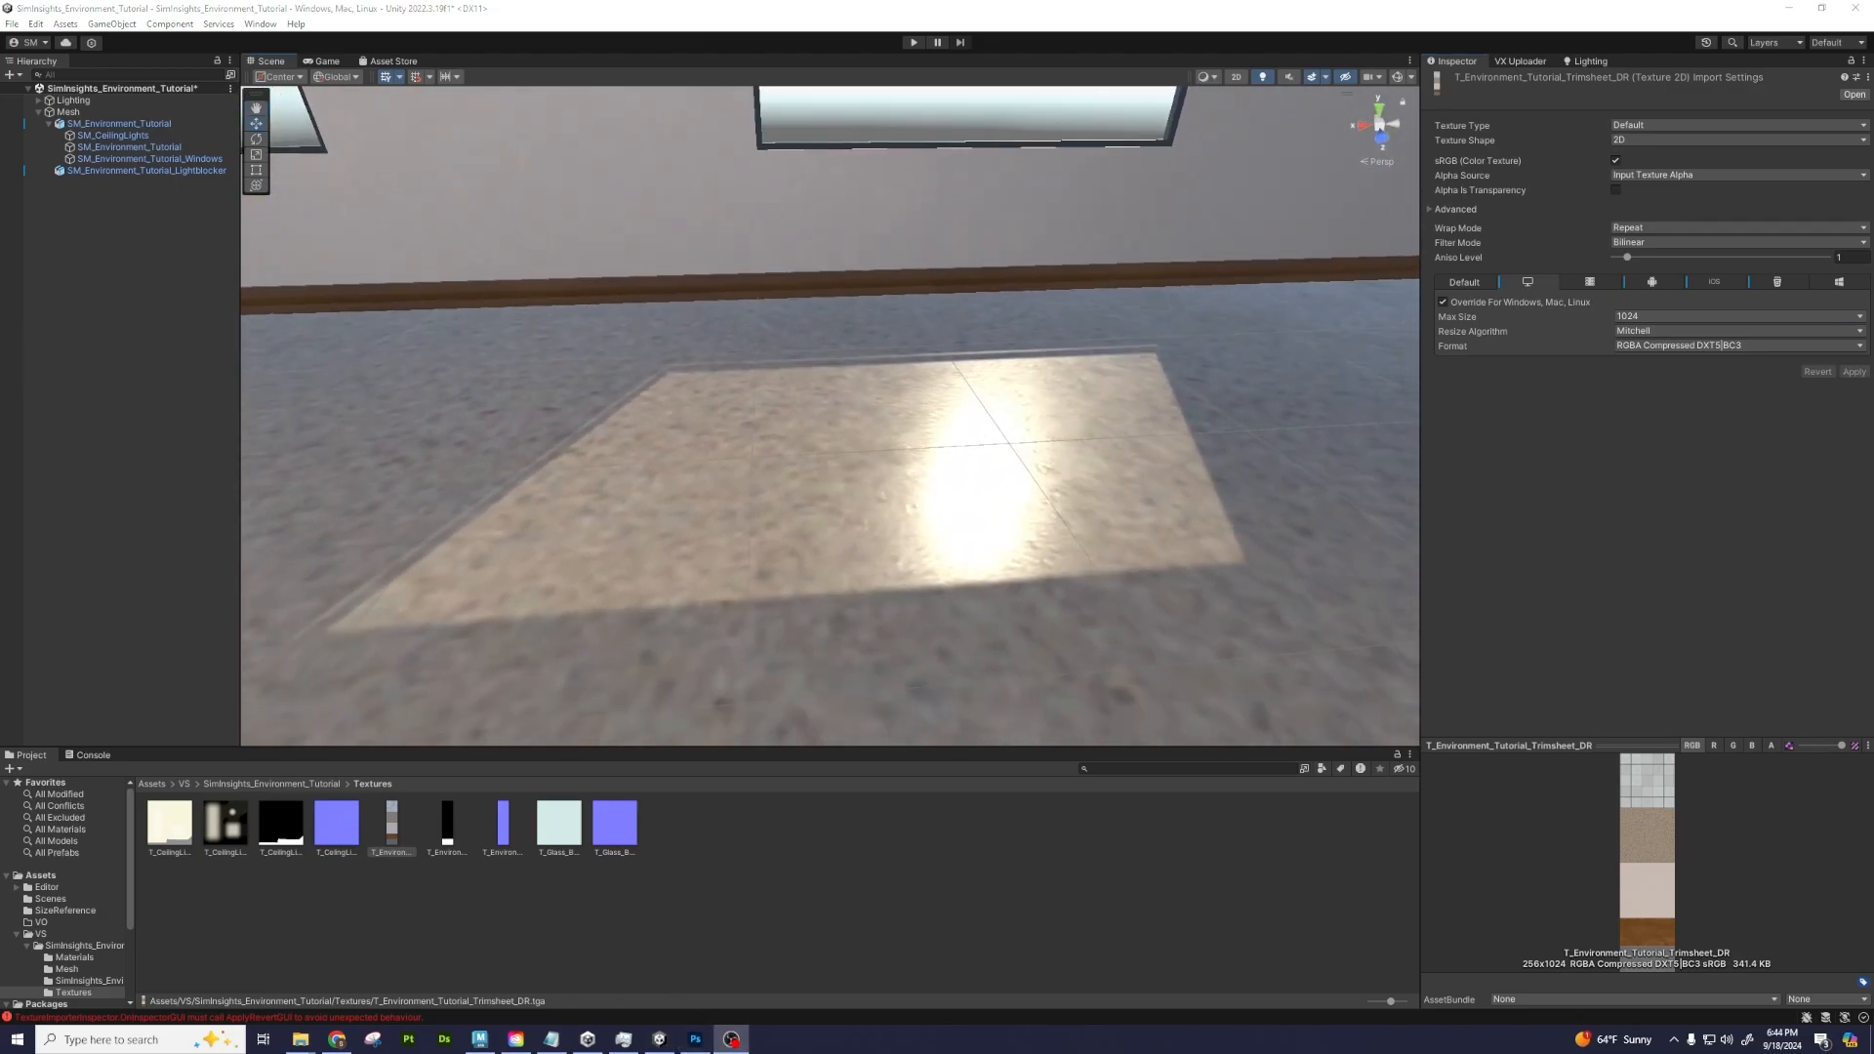
Set the Windows, Mac, Linux override's Max Size back to 8192, apply it and bring the windows into view
left_click(1641, 318)
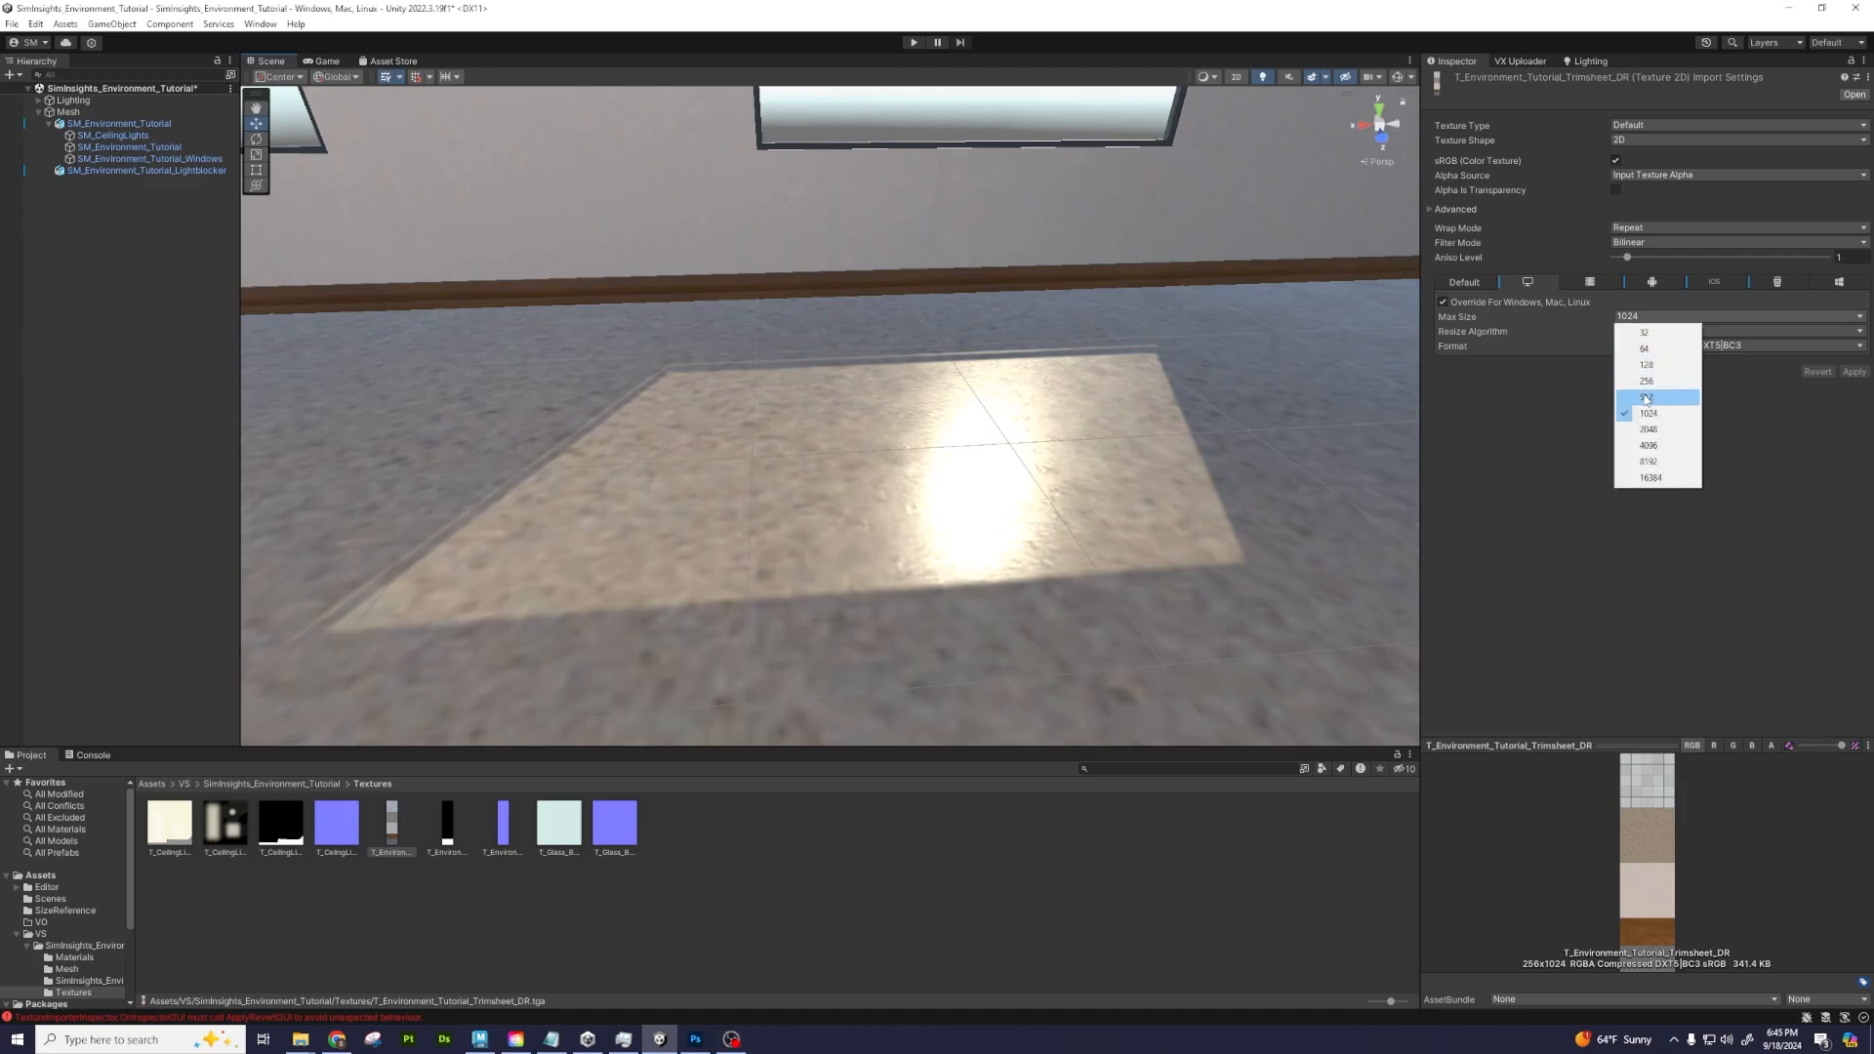
left_click(1667, 461)
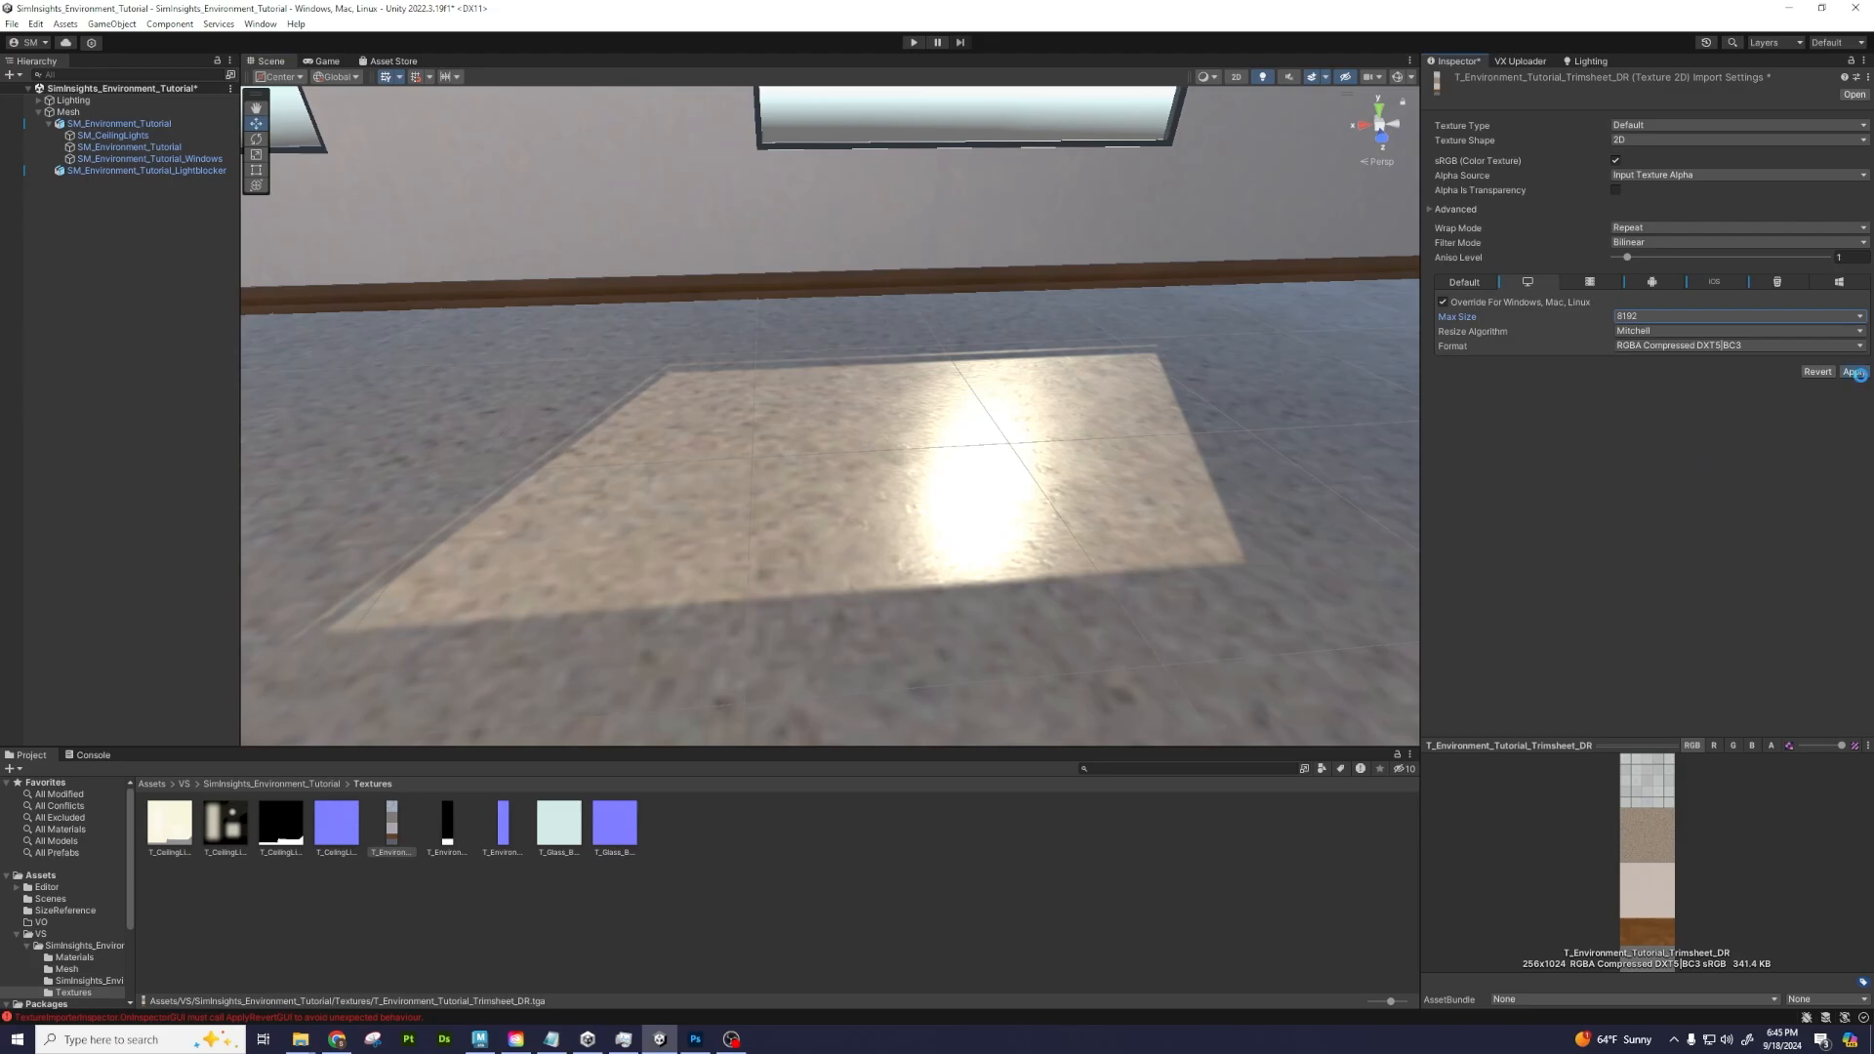
scroll(1162, 449, "down", 2)
left_click_drag(1161, 449, 837, 469, "alt")
scroll(833, 391, "down", 3)
middle_click_drag(832, 381, 745, 482)
left_click_drag(745, 481, 748, 386, "alt")
Set Cast Shadows to On for SM_Environment_Tutorial_Windows and inspect the light falling through the windows
left_click(1131, 363)
left_click(1132, 362)
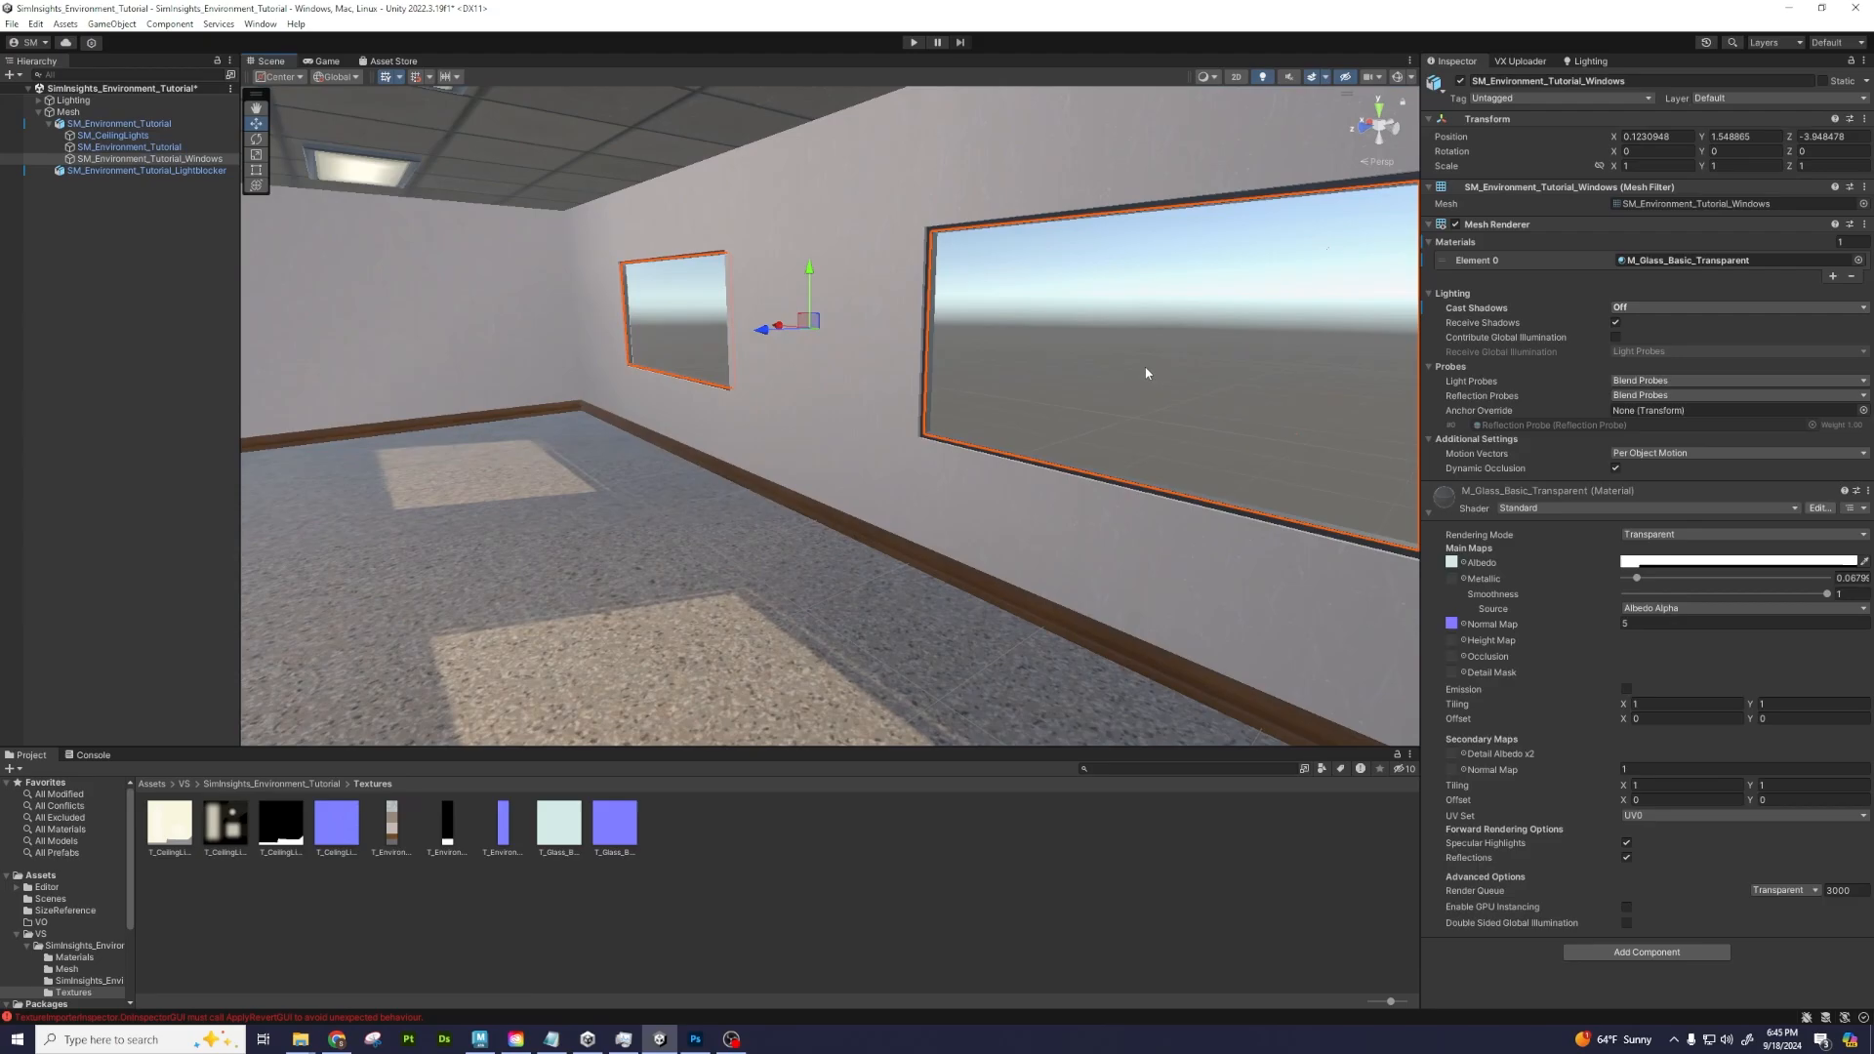
middle_click_drag(1232, 432, 1122, 420)
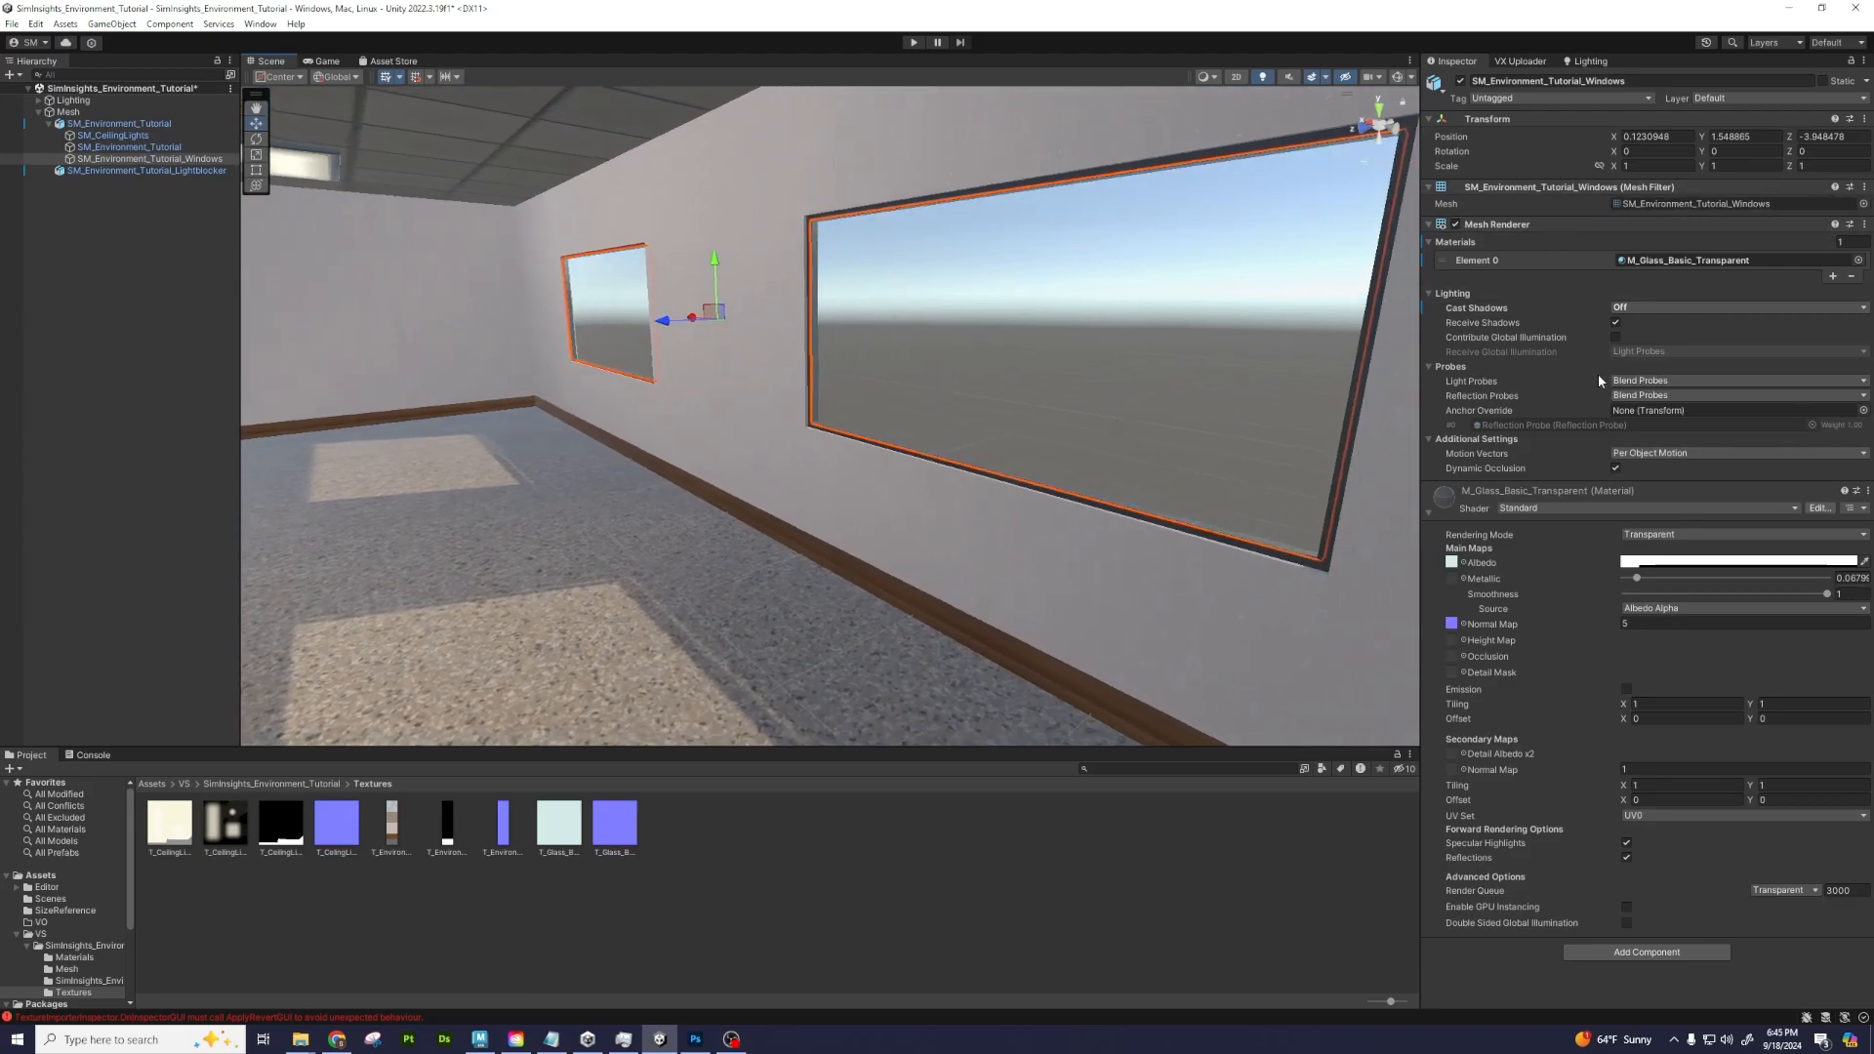
left_click(1650, 308)
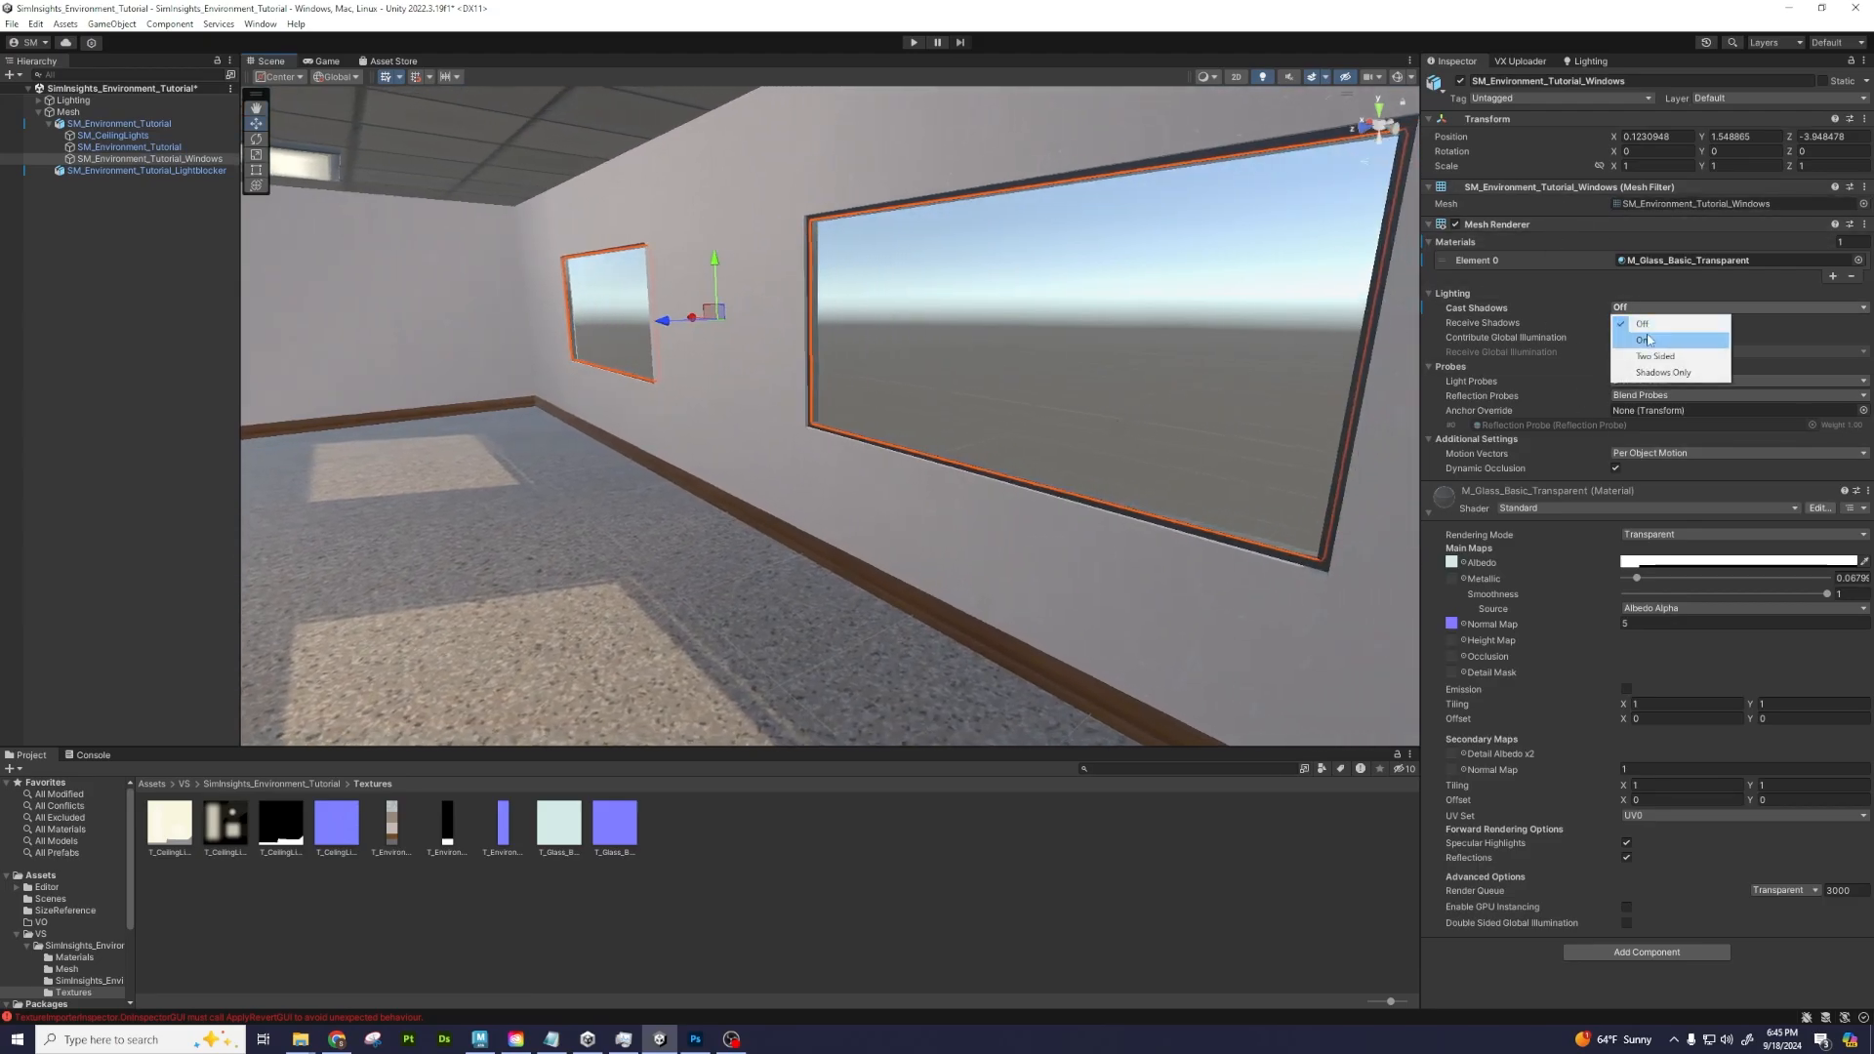
left_click(1640, 337)
left_click_drag(962, 395, 1053, 388, "alt")
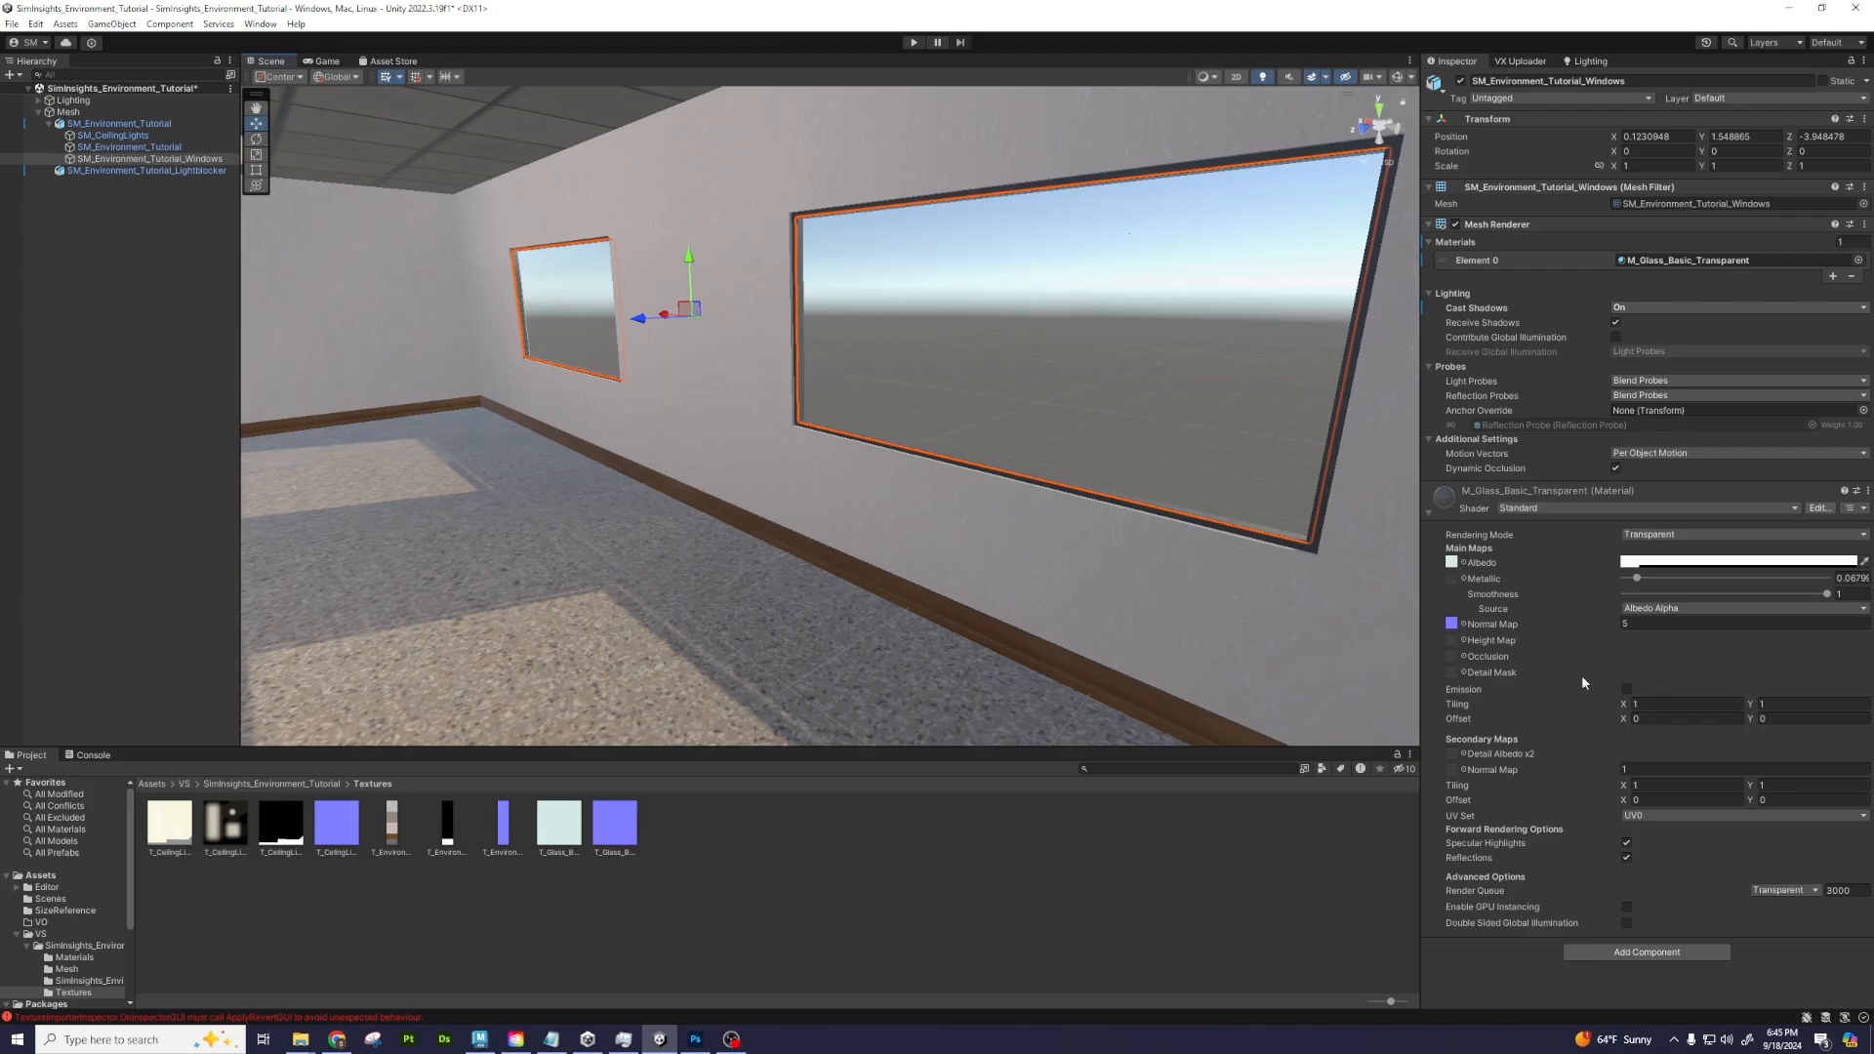
left_click_drag(1006, 510, 1071, 386, "alt")
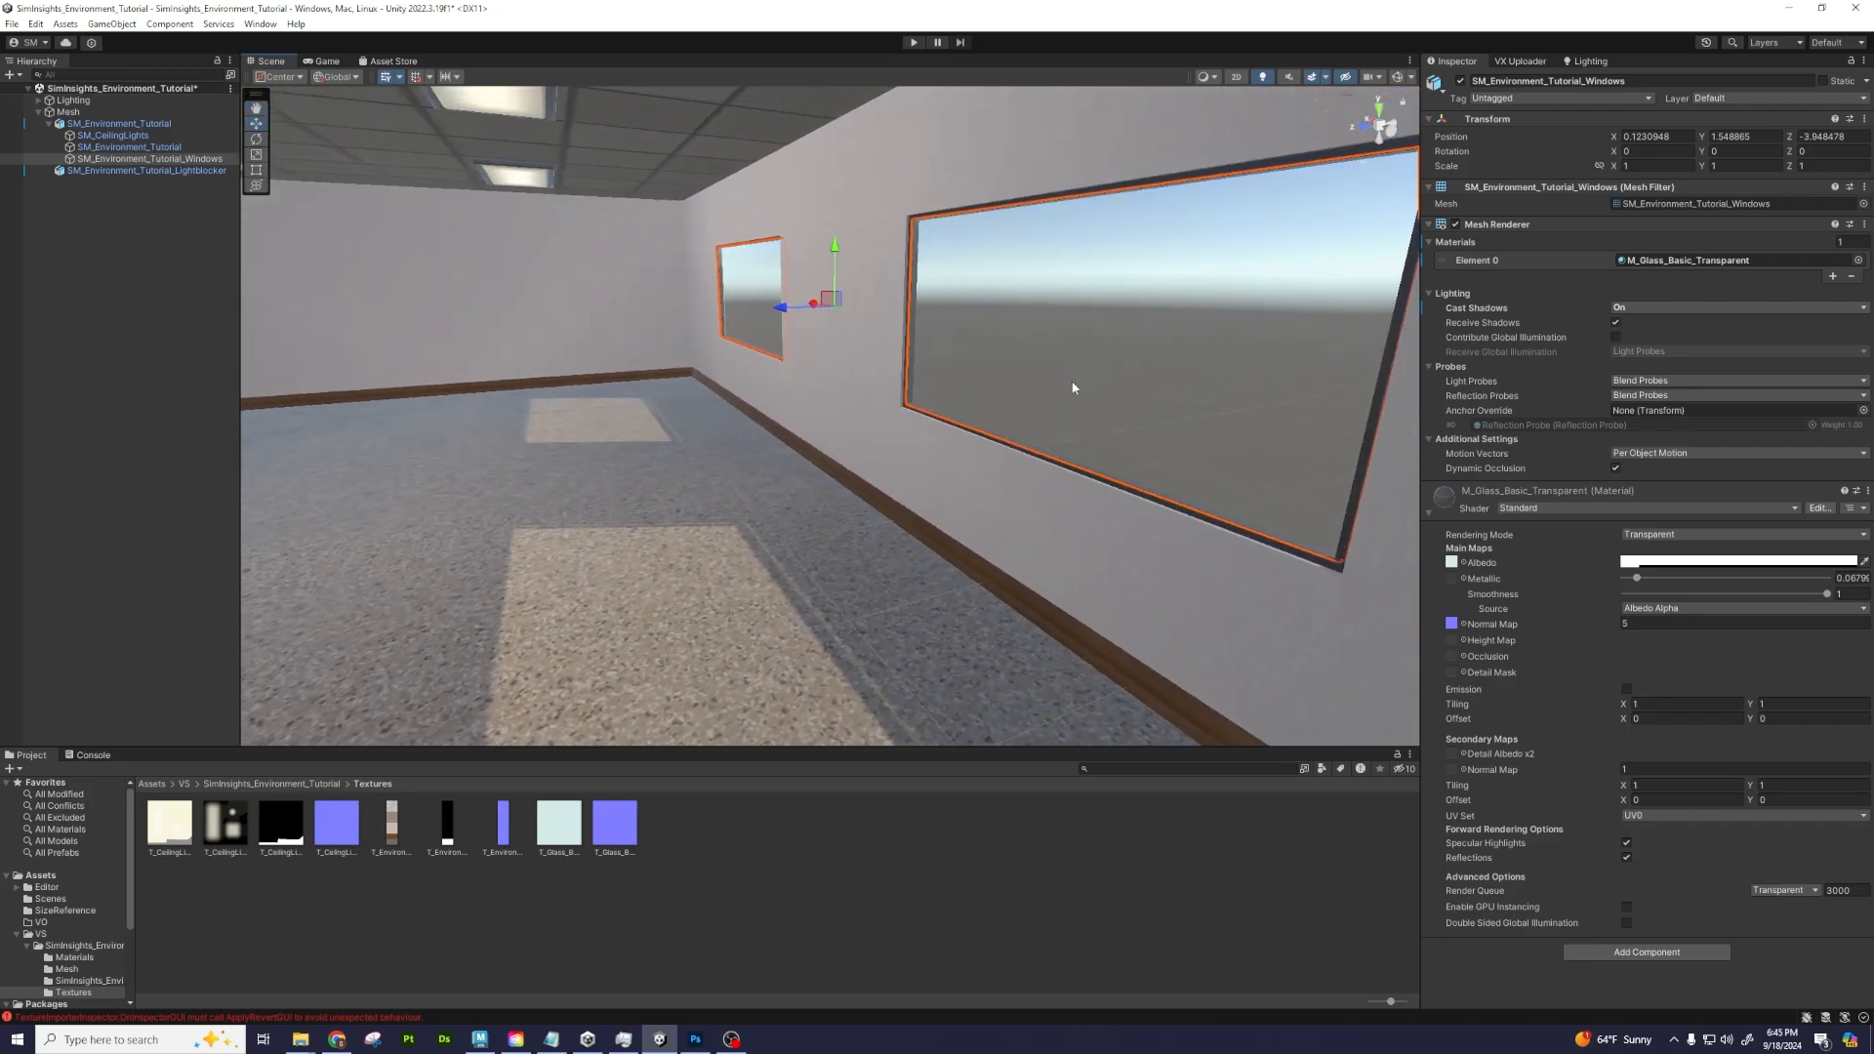
Set Cast Shadows to Off for SM_Environment_Tutorial_Windows
left_click(1039, 363)
left_click(1107, 352)
left_click(1645, 308)
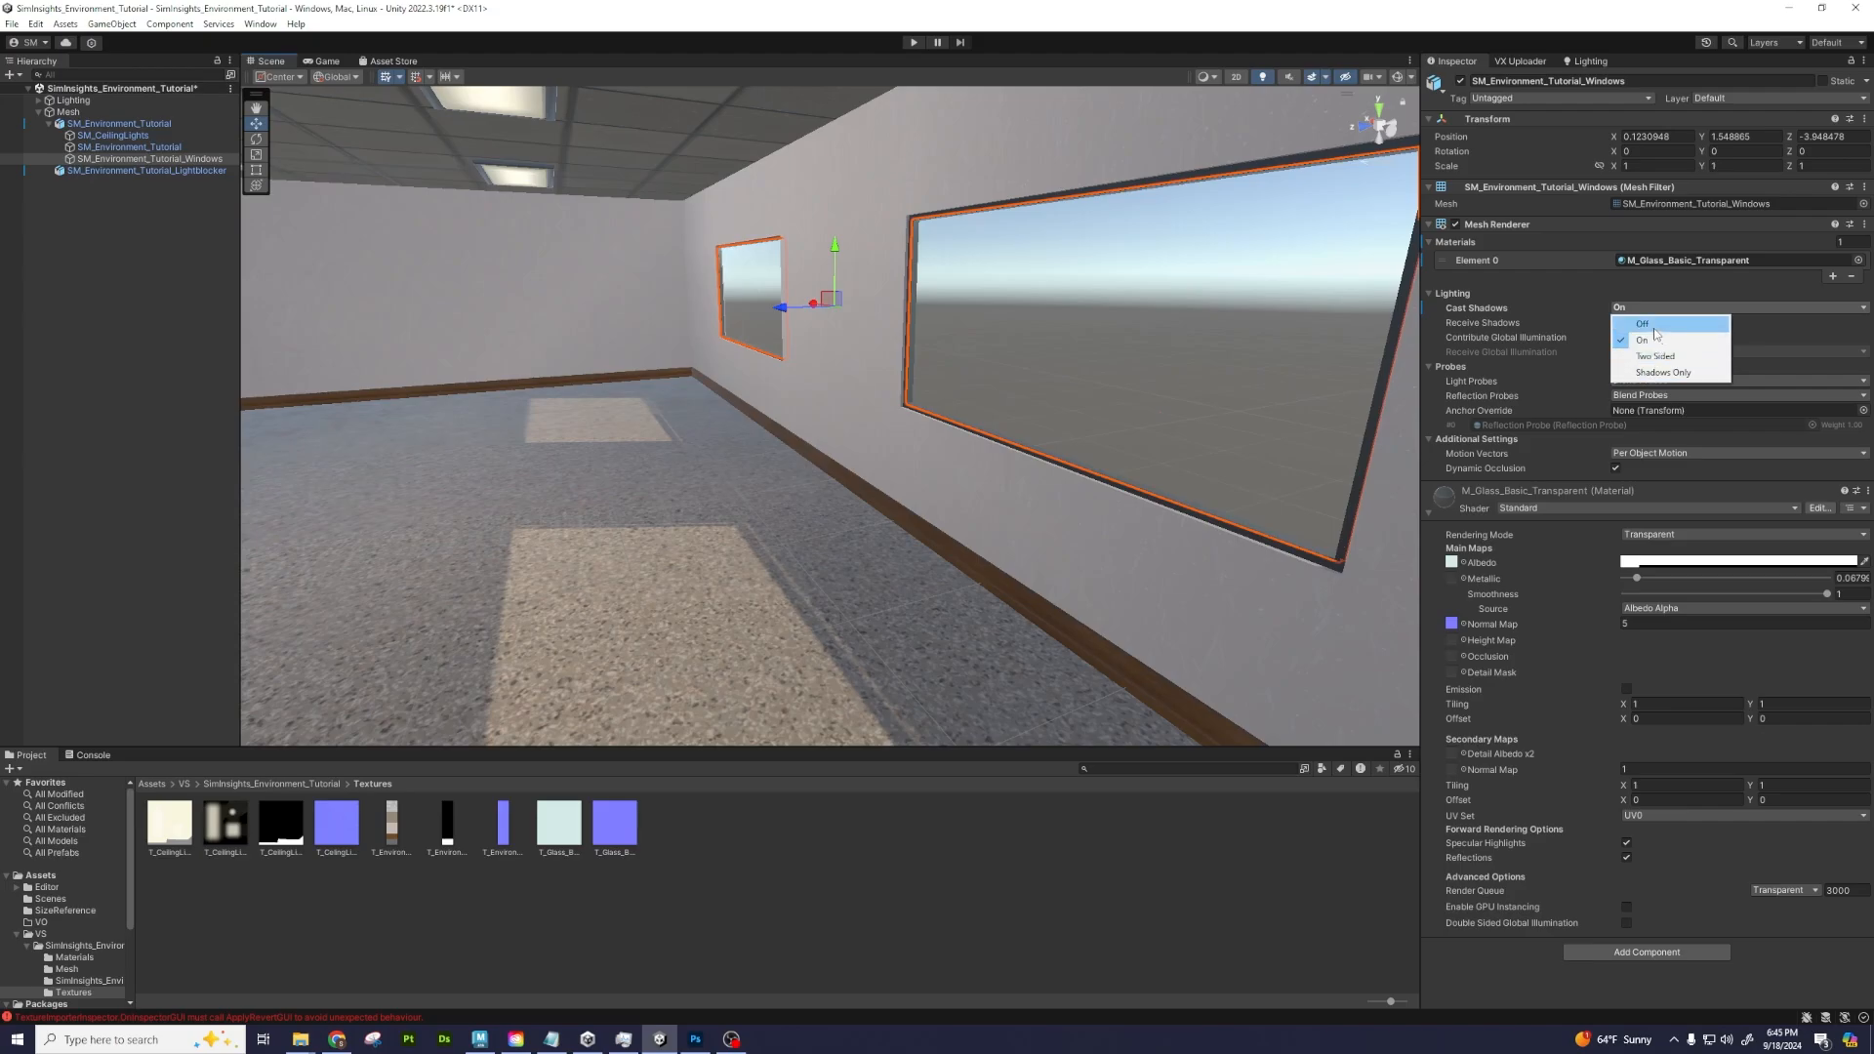
left_click(1650, 324)
left_click_drag(1142, 393, 1172, 356, "alt")
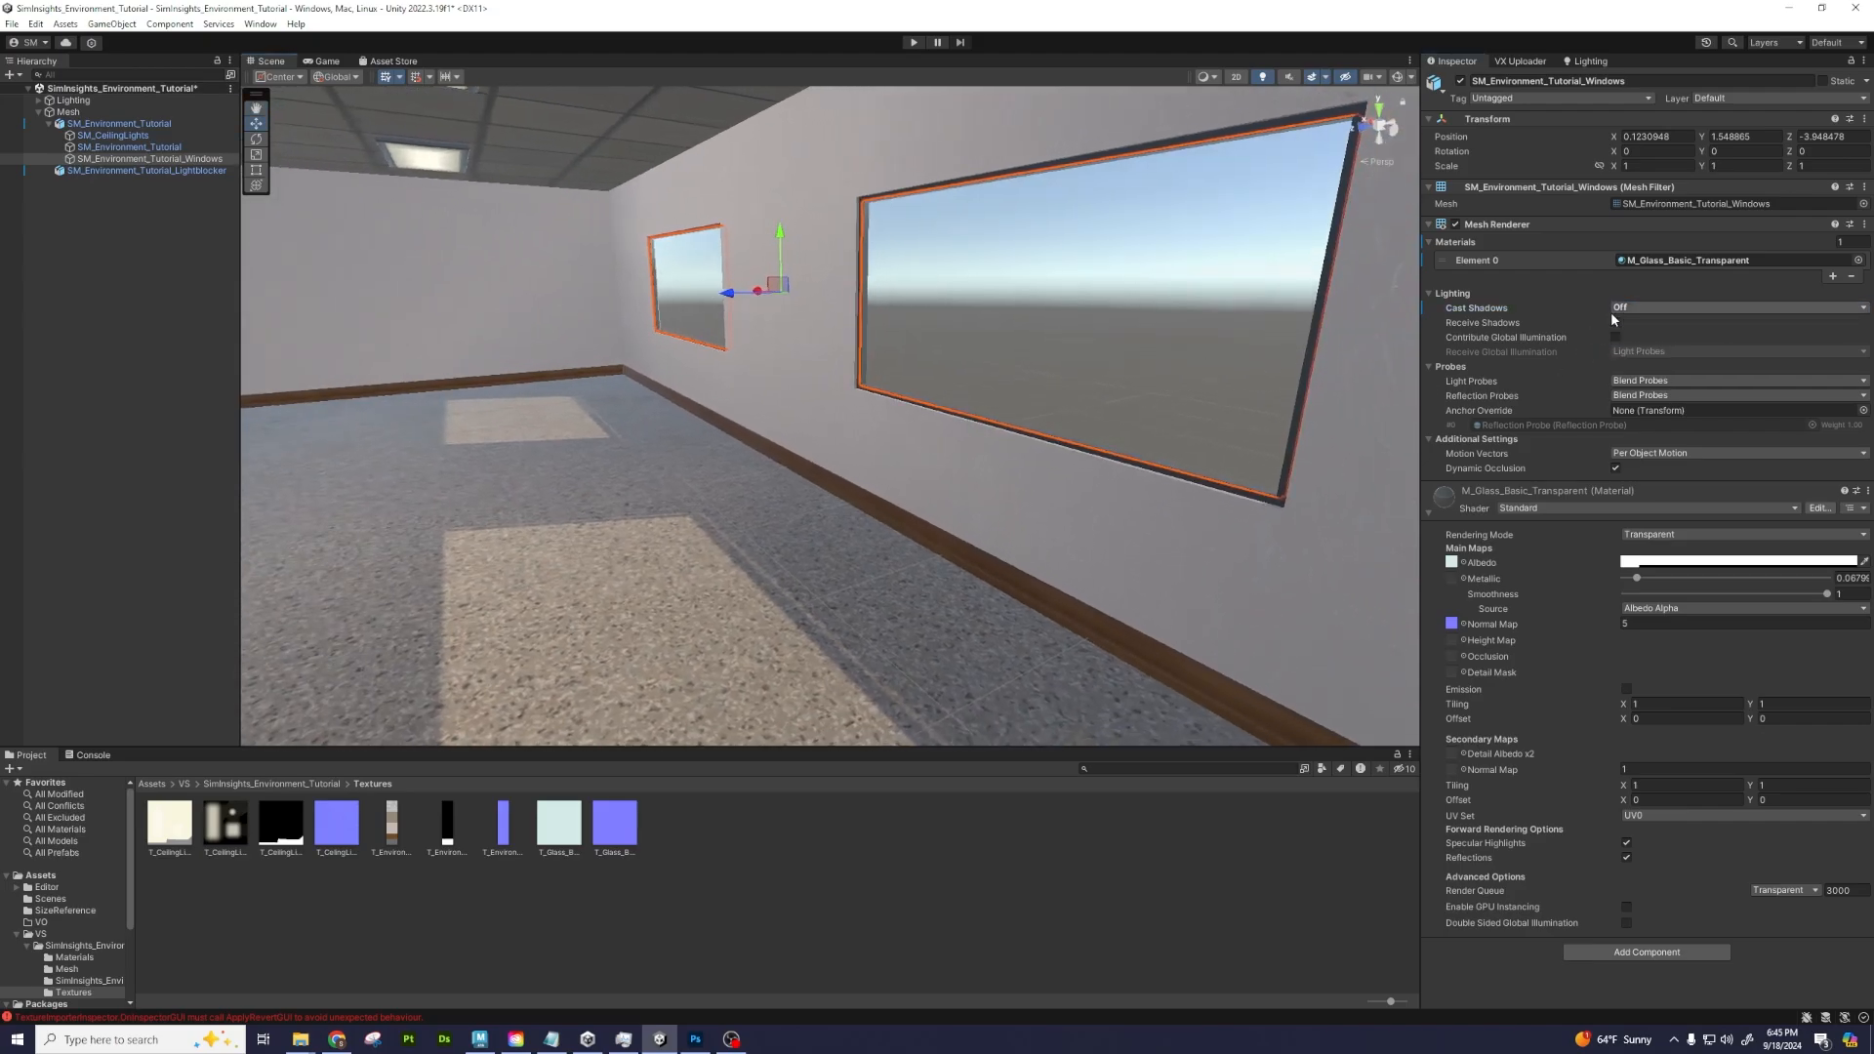
Set Cast Shadows to On and keep Receive Shadows disabled for the SM_Environment_Tutorial_Lightblocker mesh
scroll(941, 460, "down", 5)
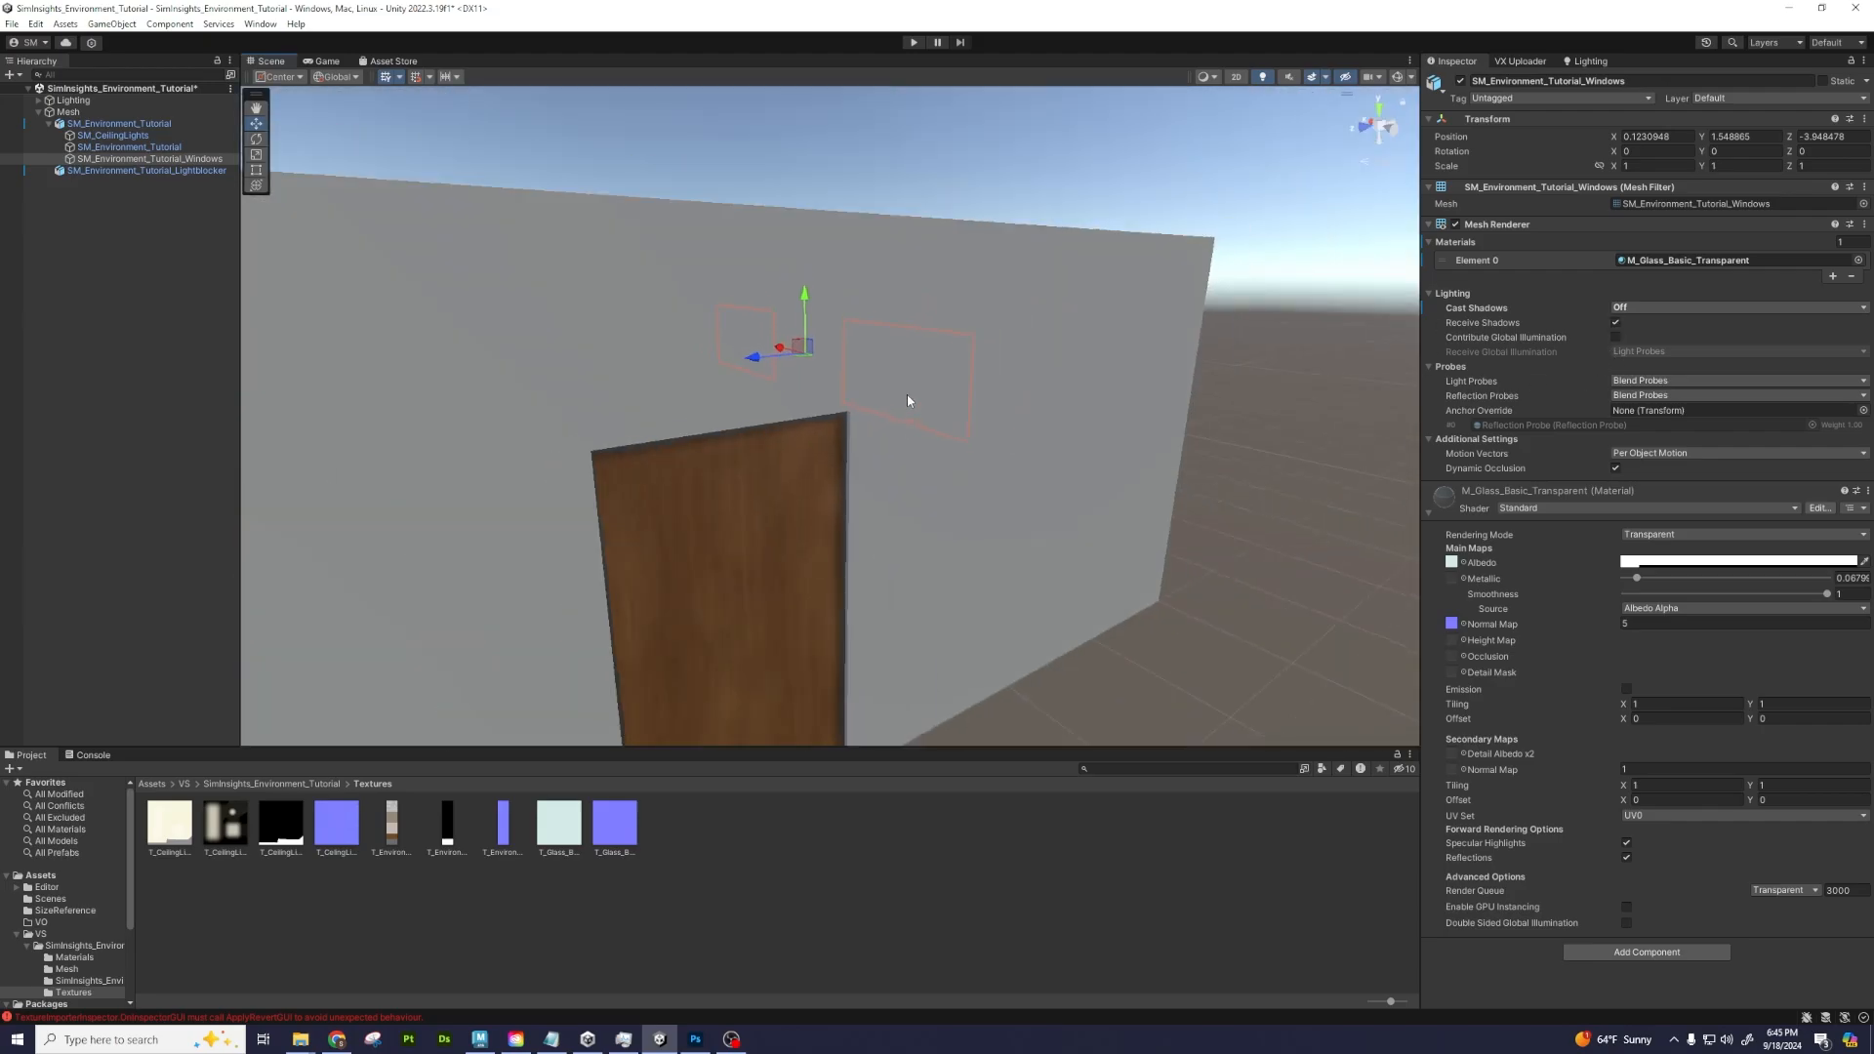
left_click(1093, 411)
scroll(789, 402, "down", 5)
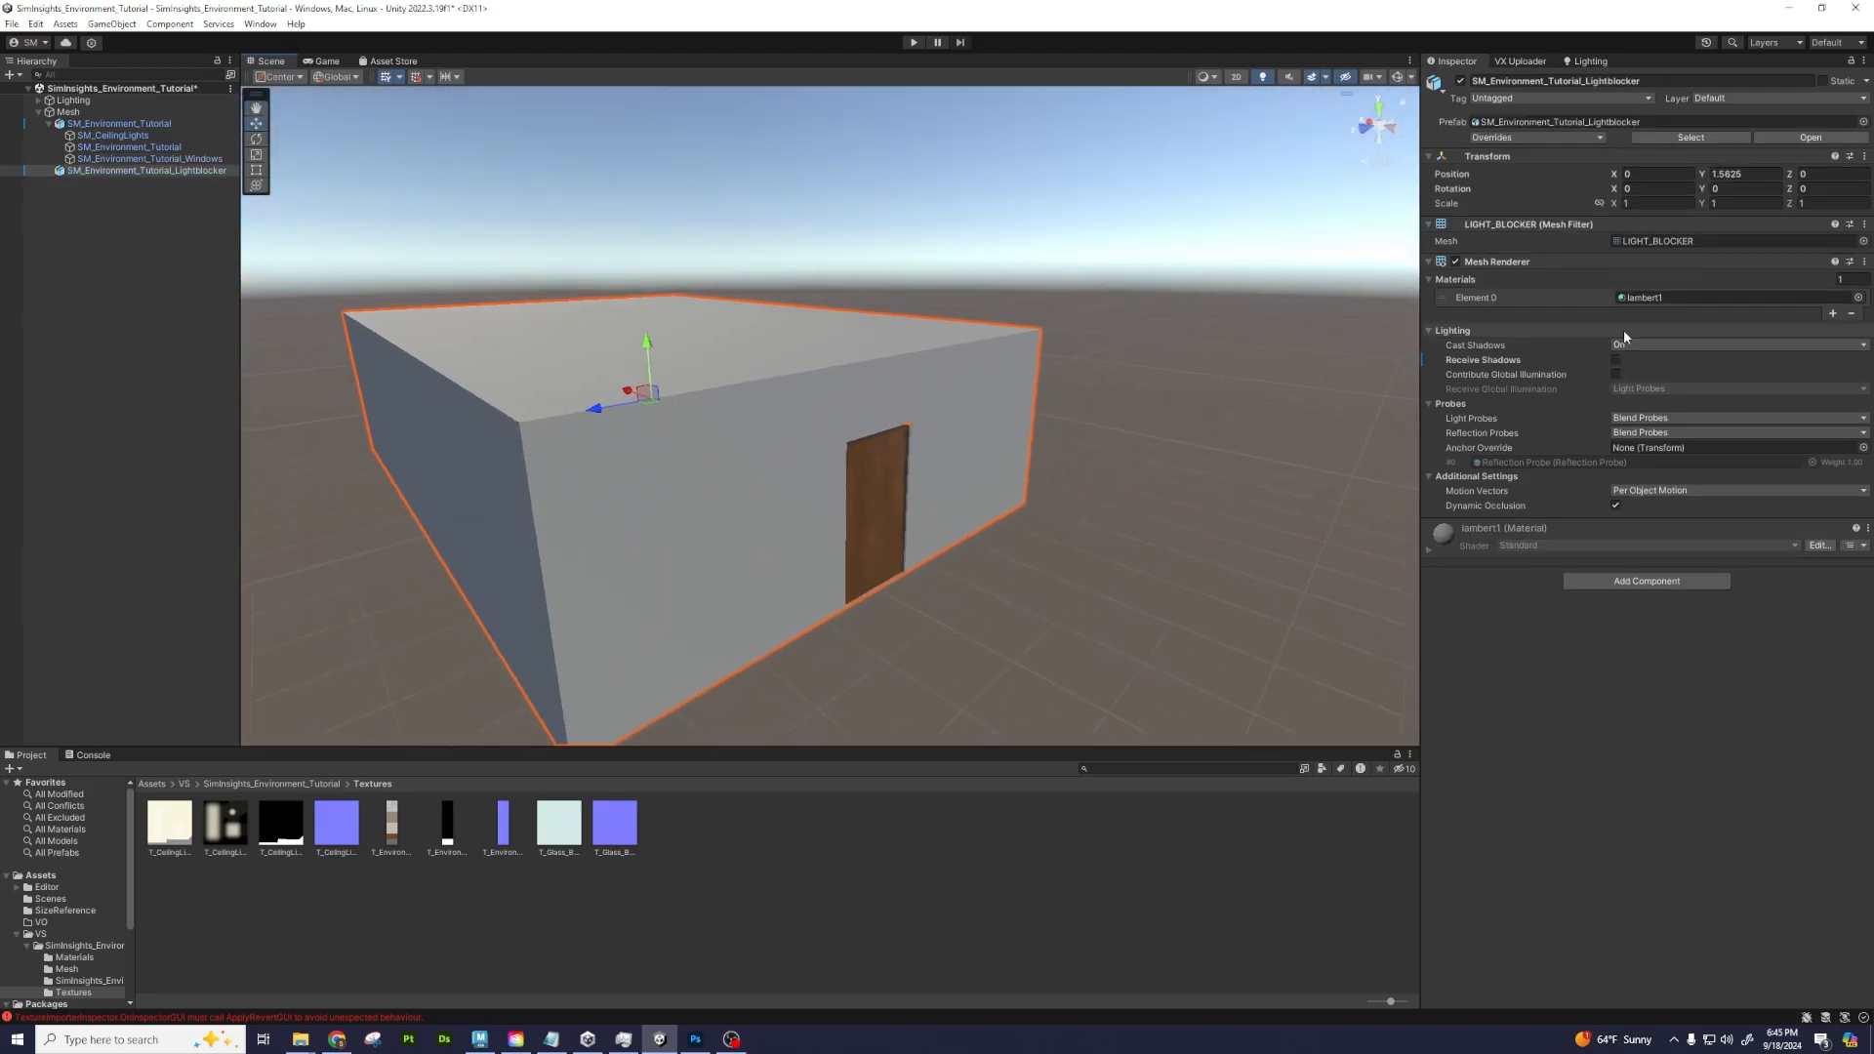
left_click(1648, 344)
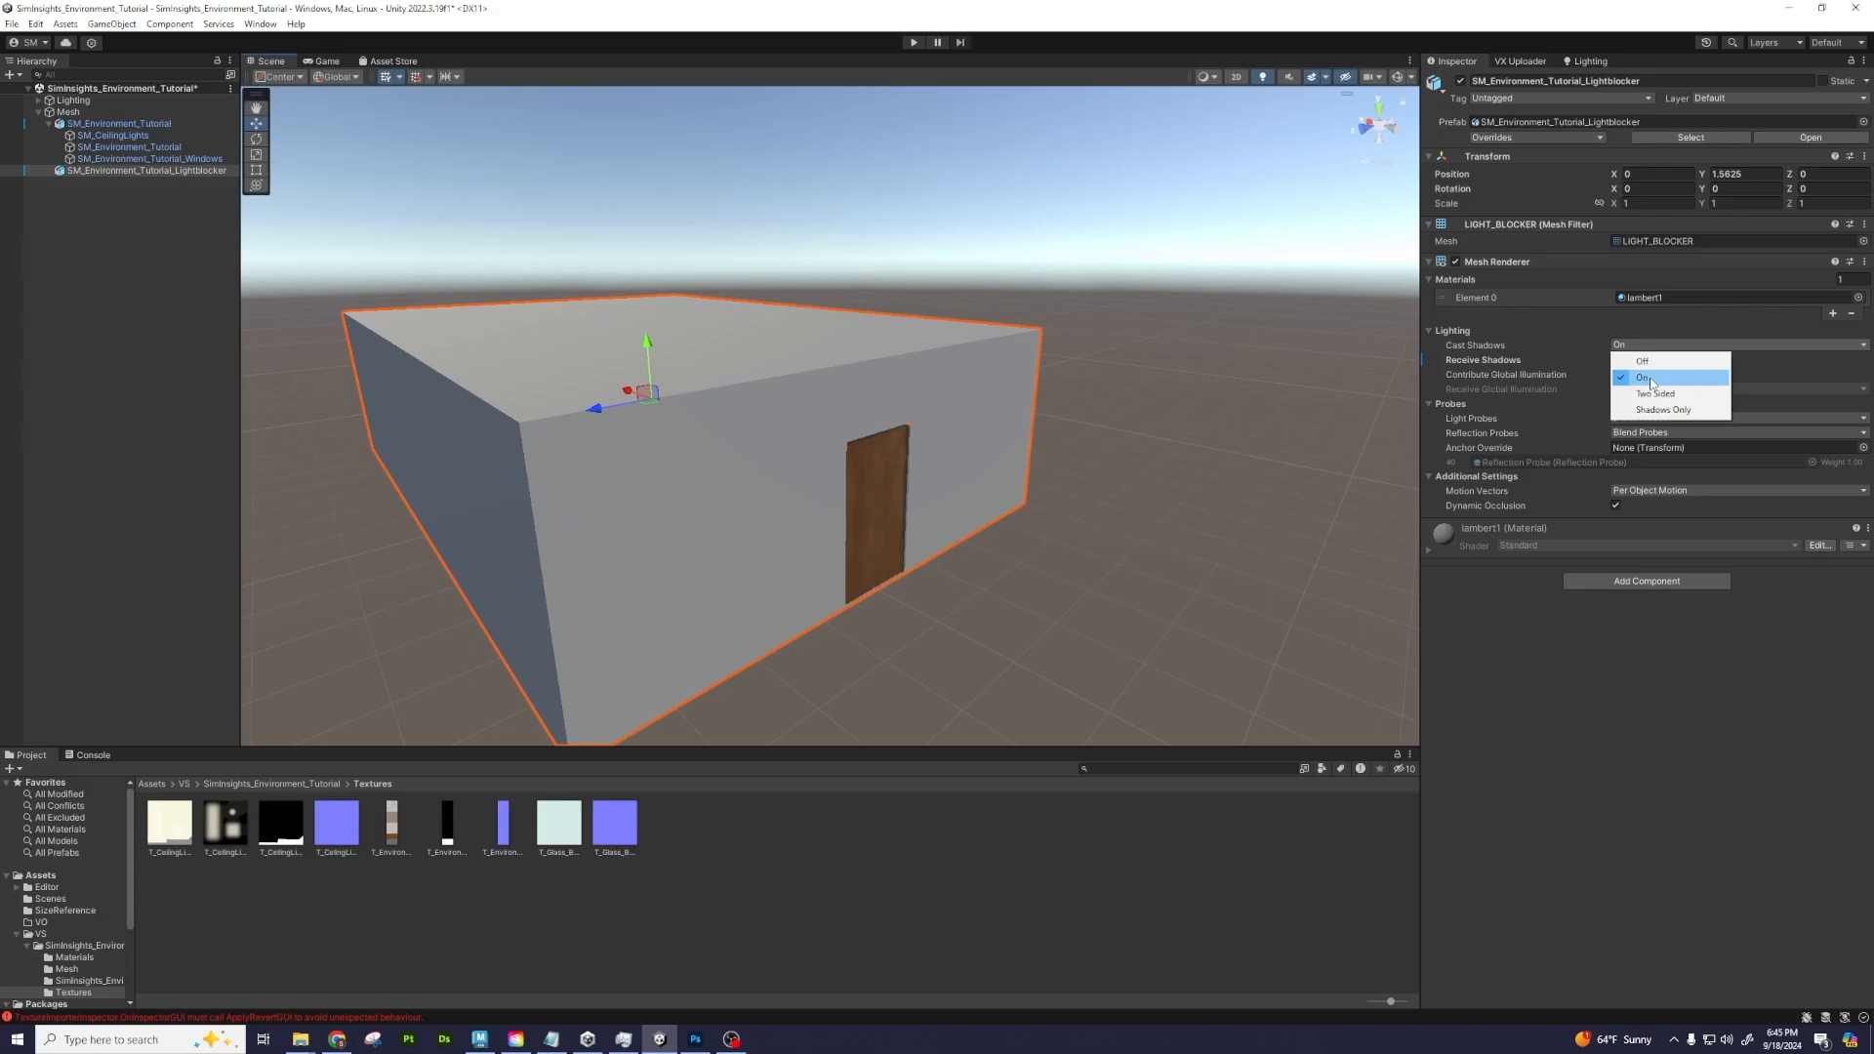
left_click(1650, 379)
left_click(1615, 360)
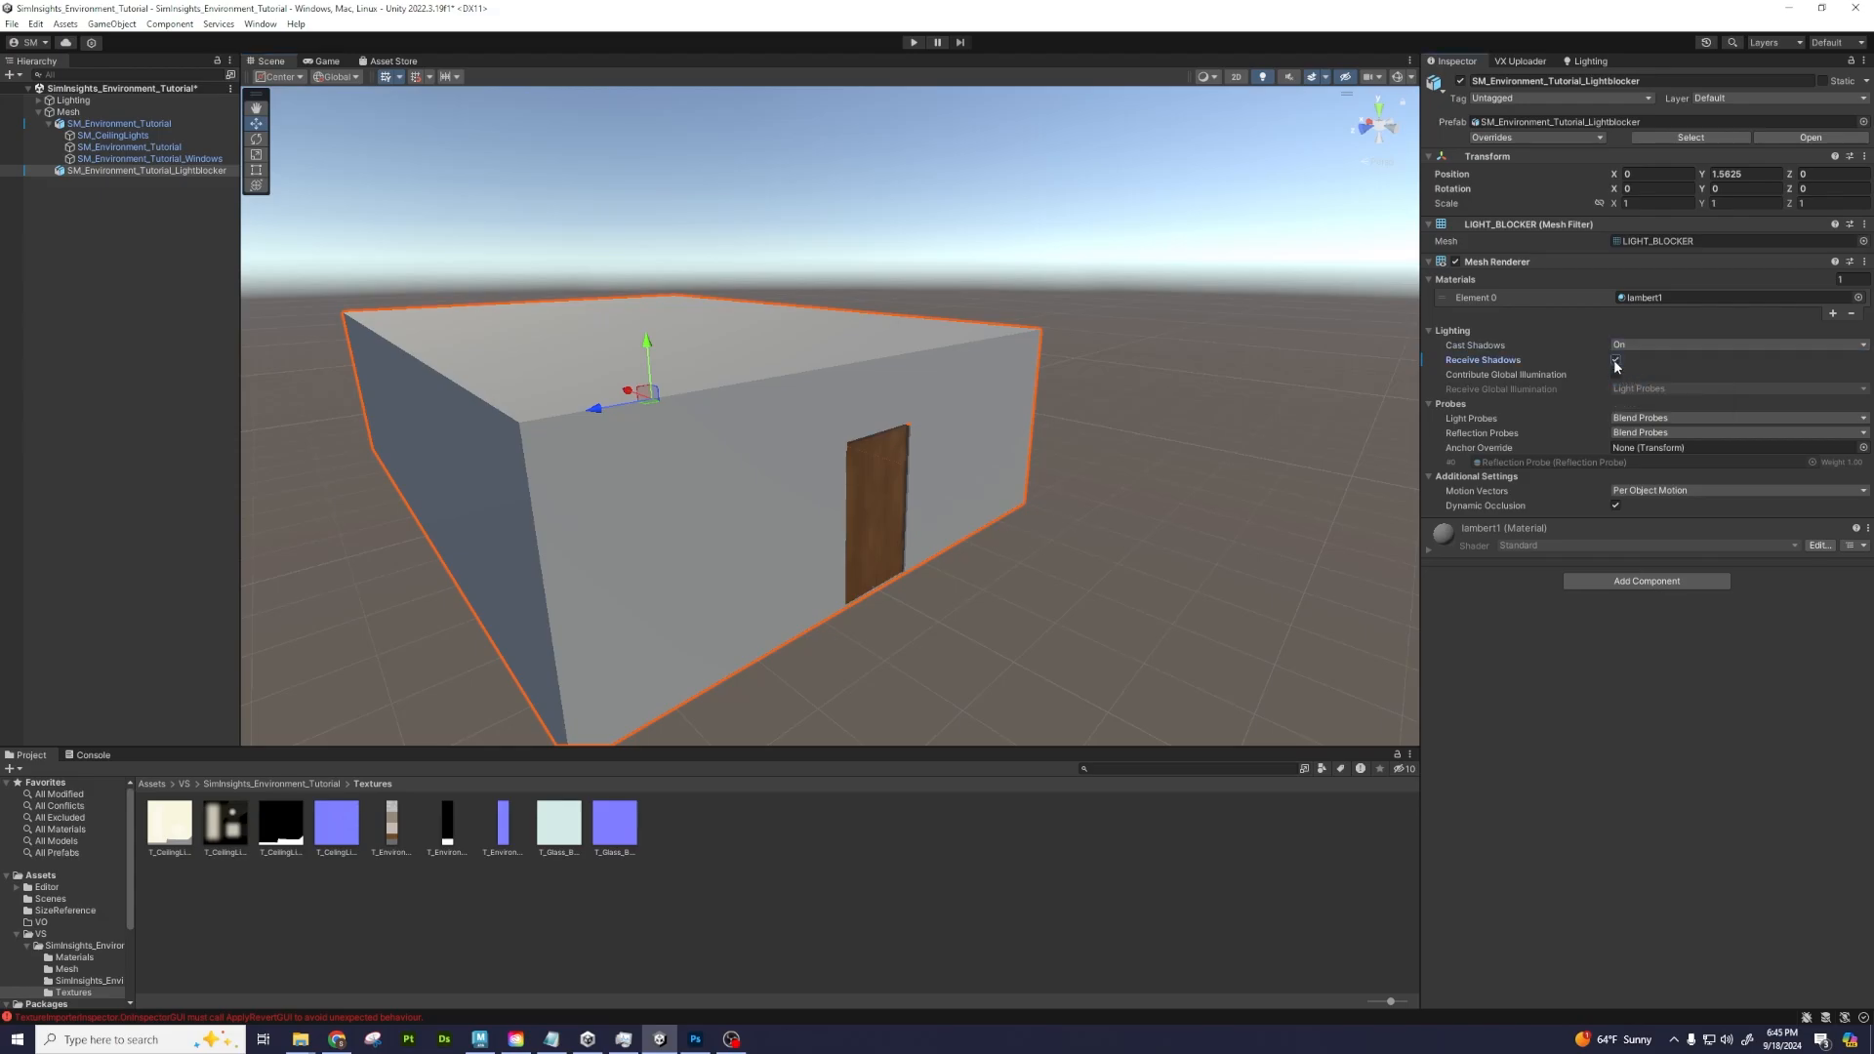
Mark SM_CeilingLights, SM_Environment_Tutorial and SM_Environment_Tutorial_Windows as Static together
scroll(994, 503, "up", 8)
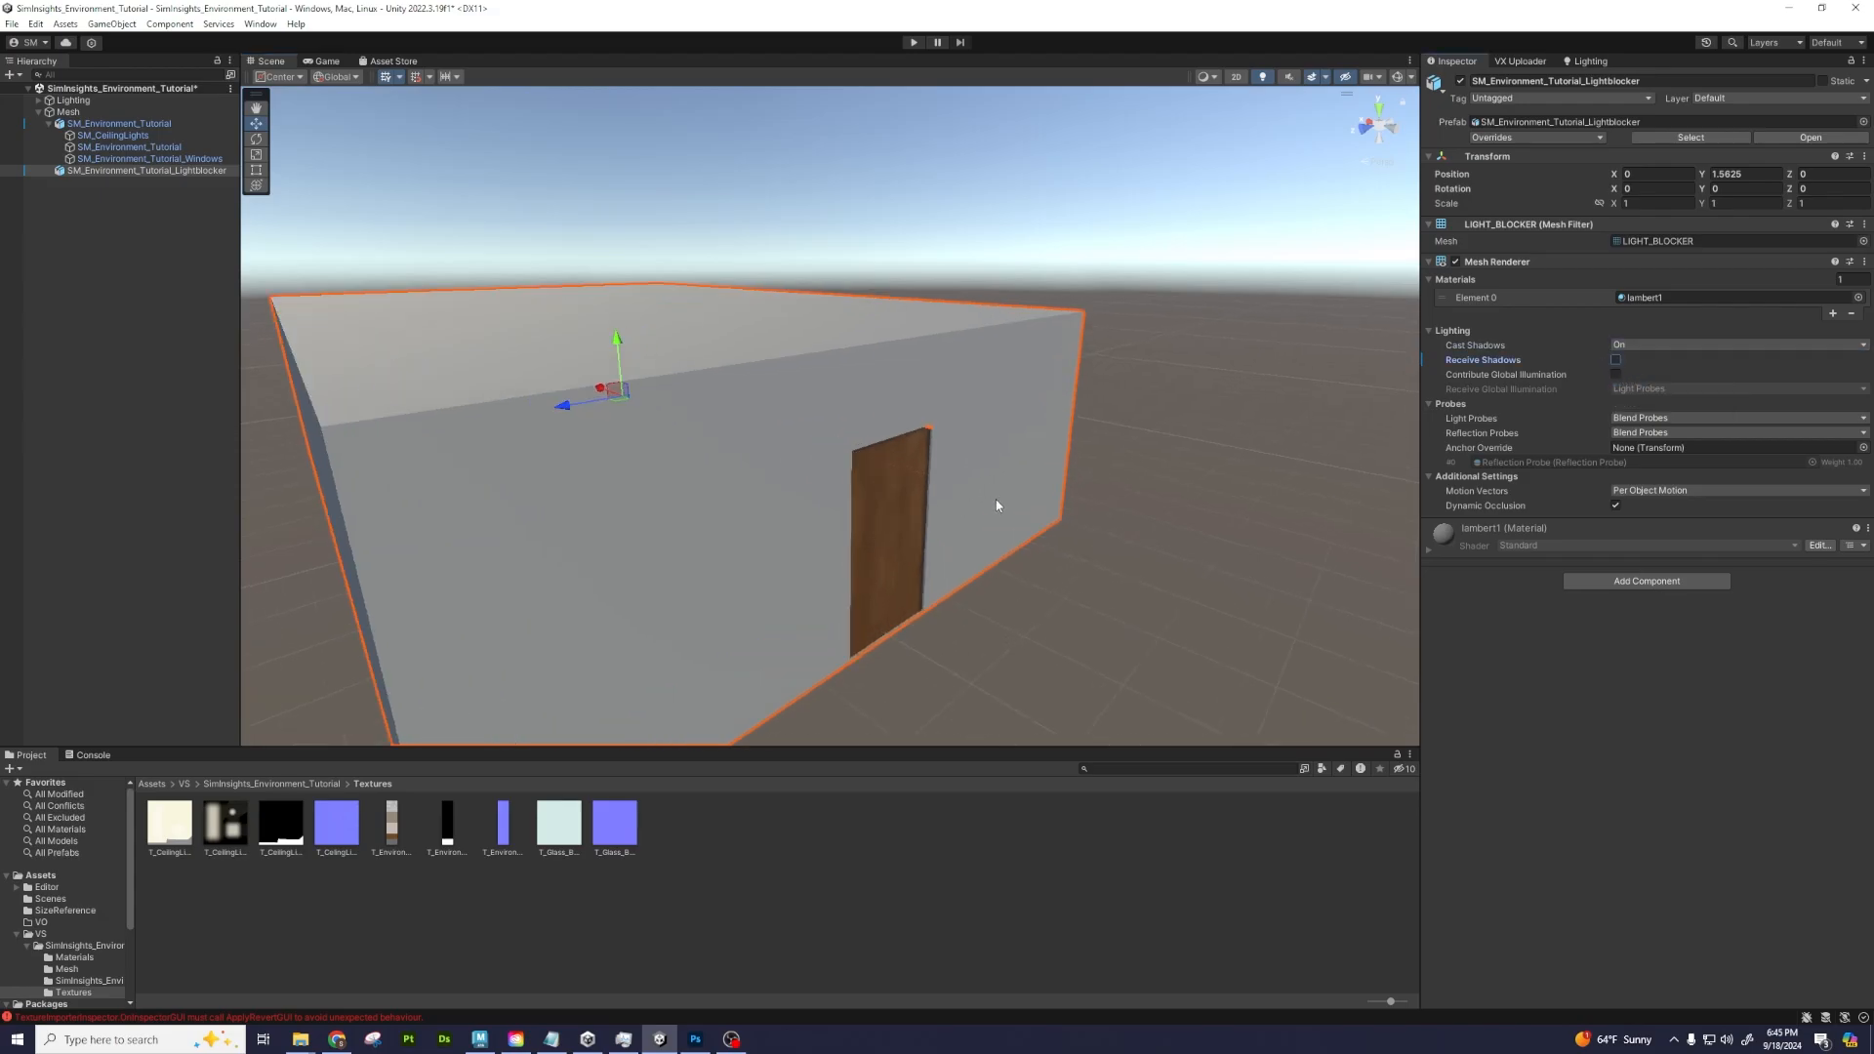
scroll(996, 461, "down", 5)
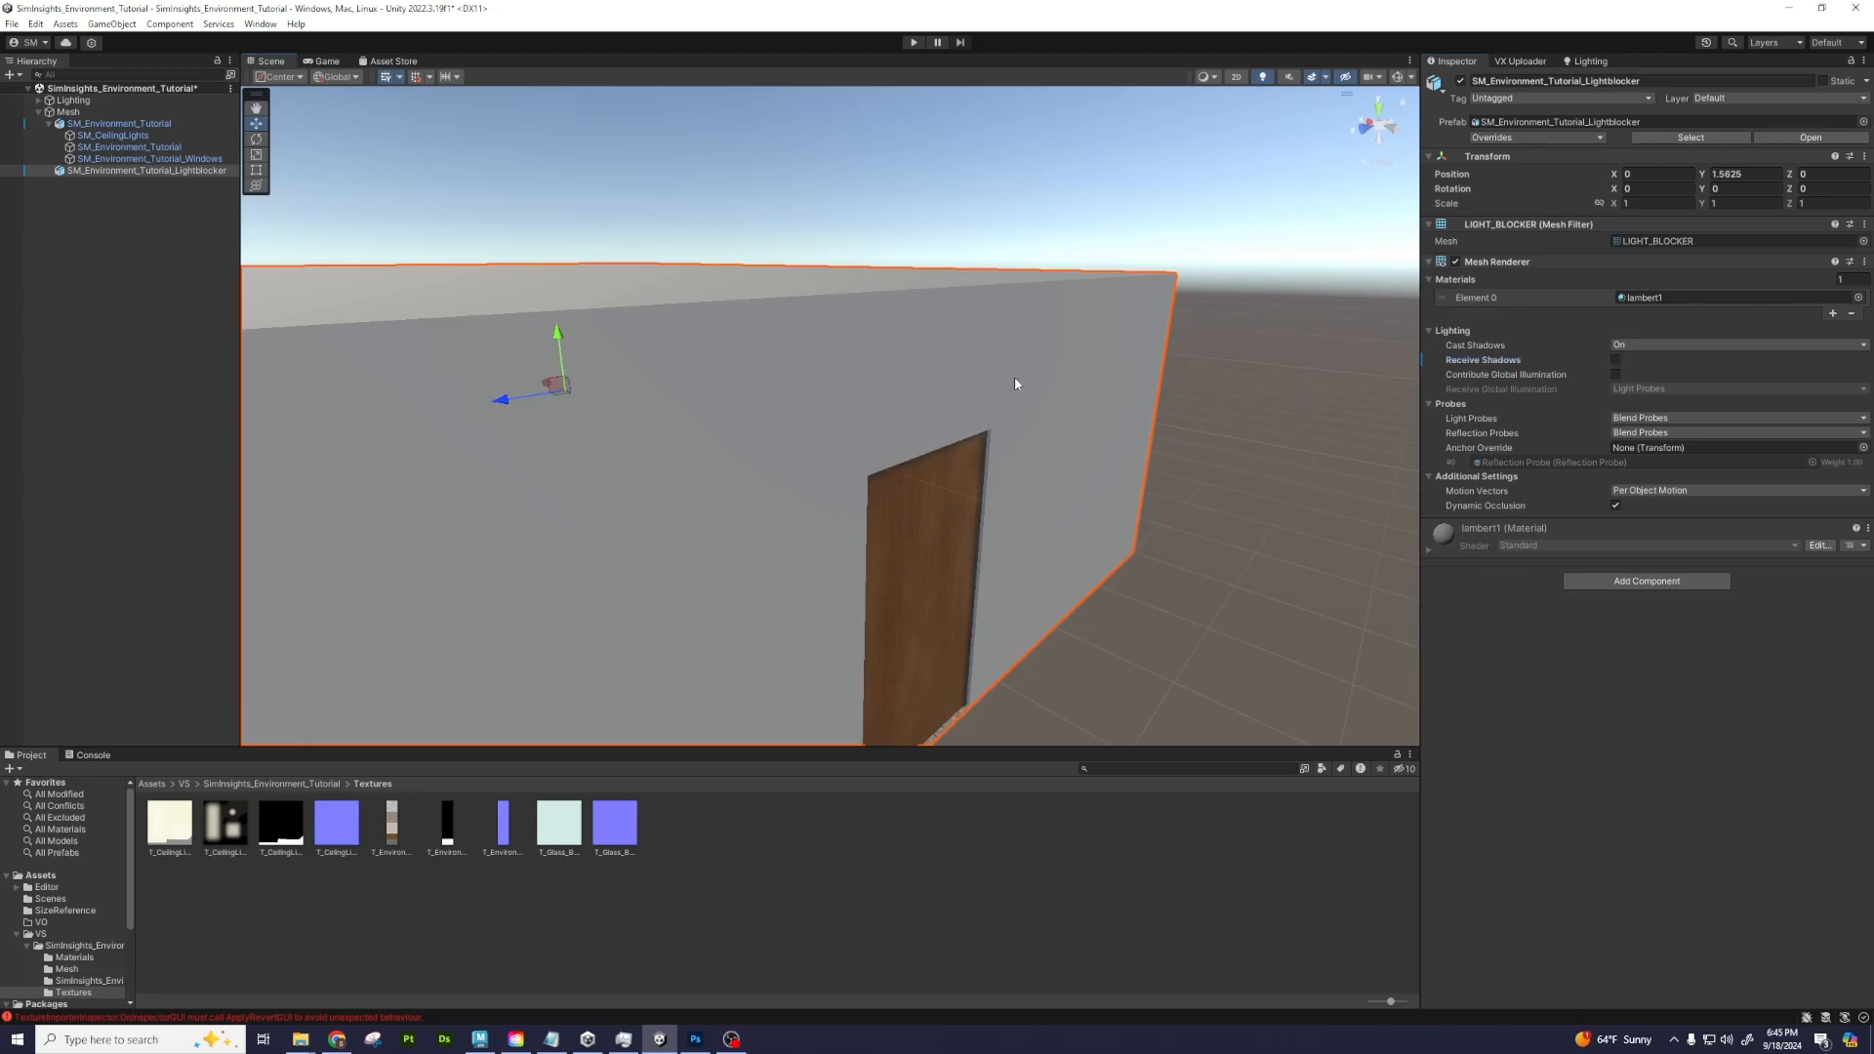
left_click_drag(1059, 327, 790, 354, "alt")
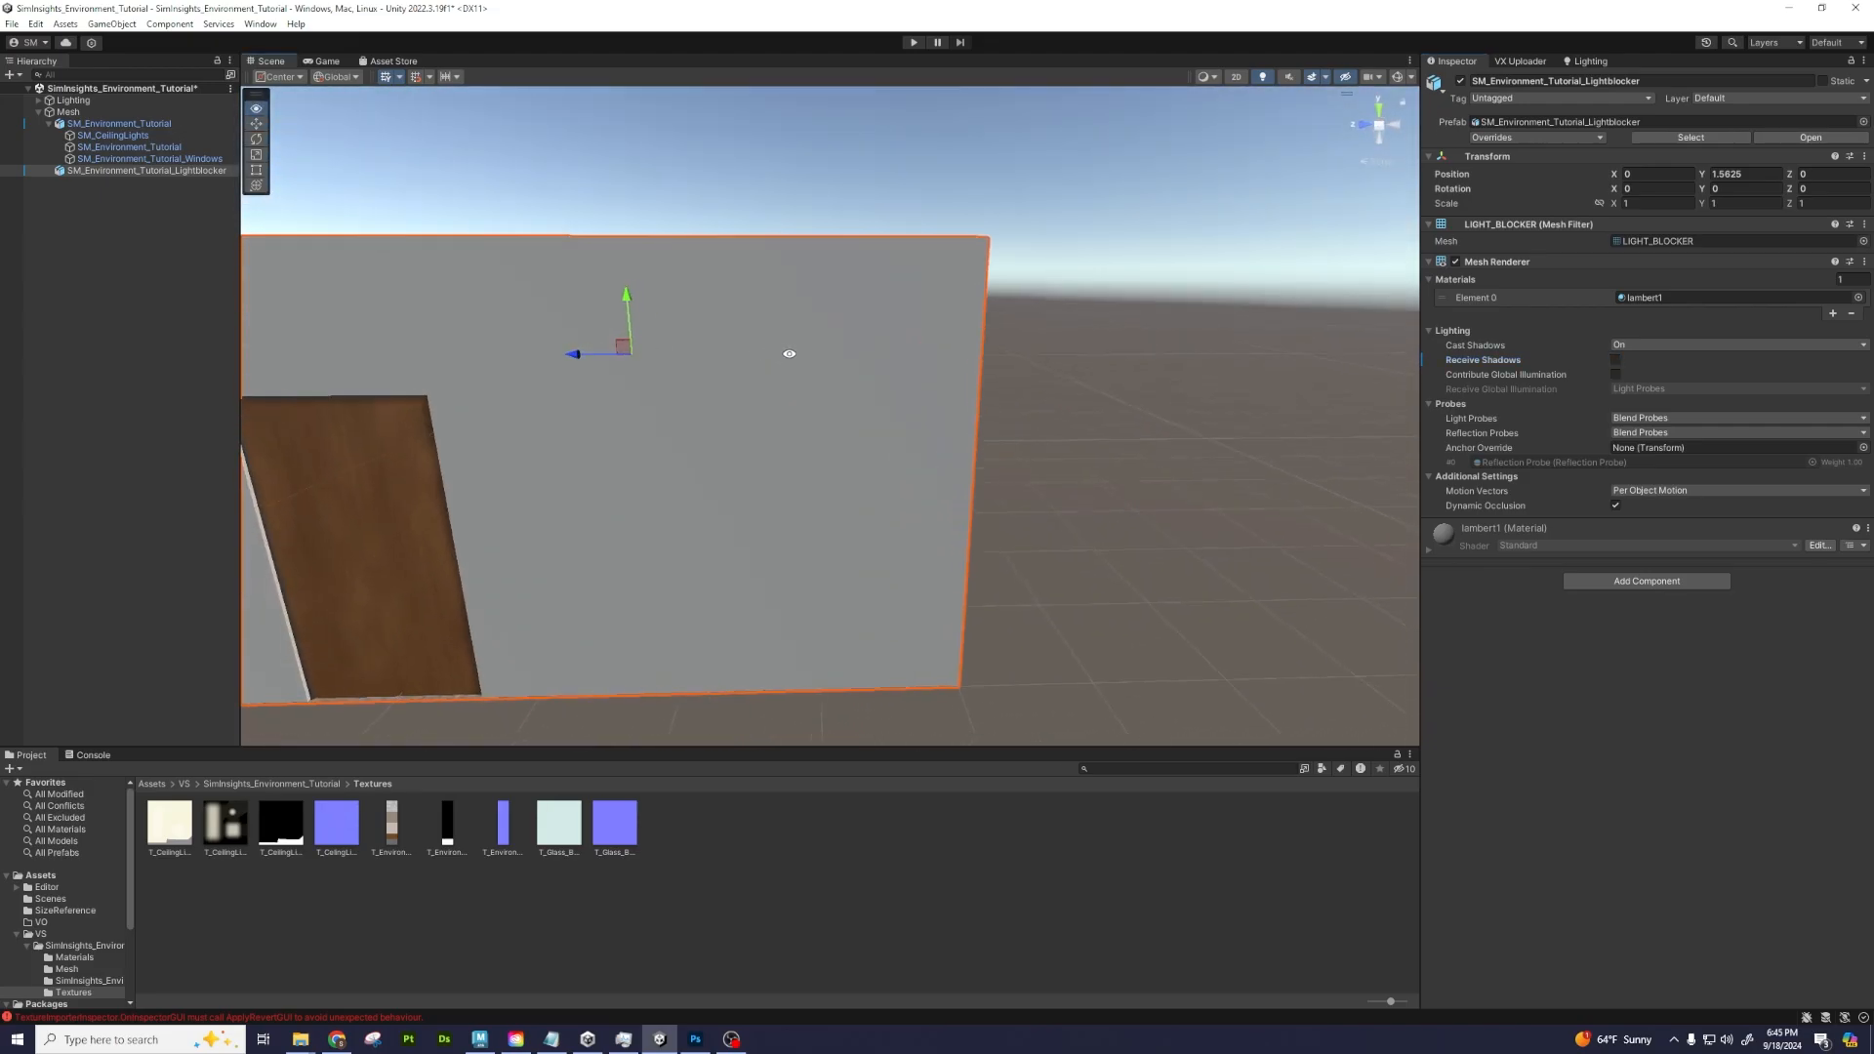
scroll(1182, 385, "up", 10)
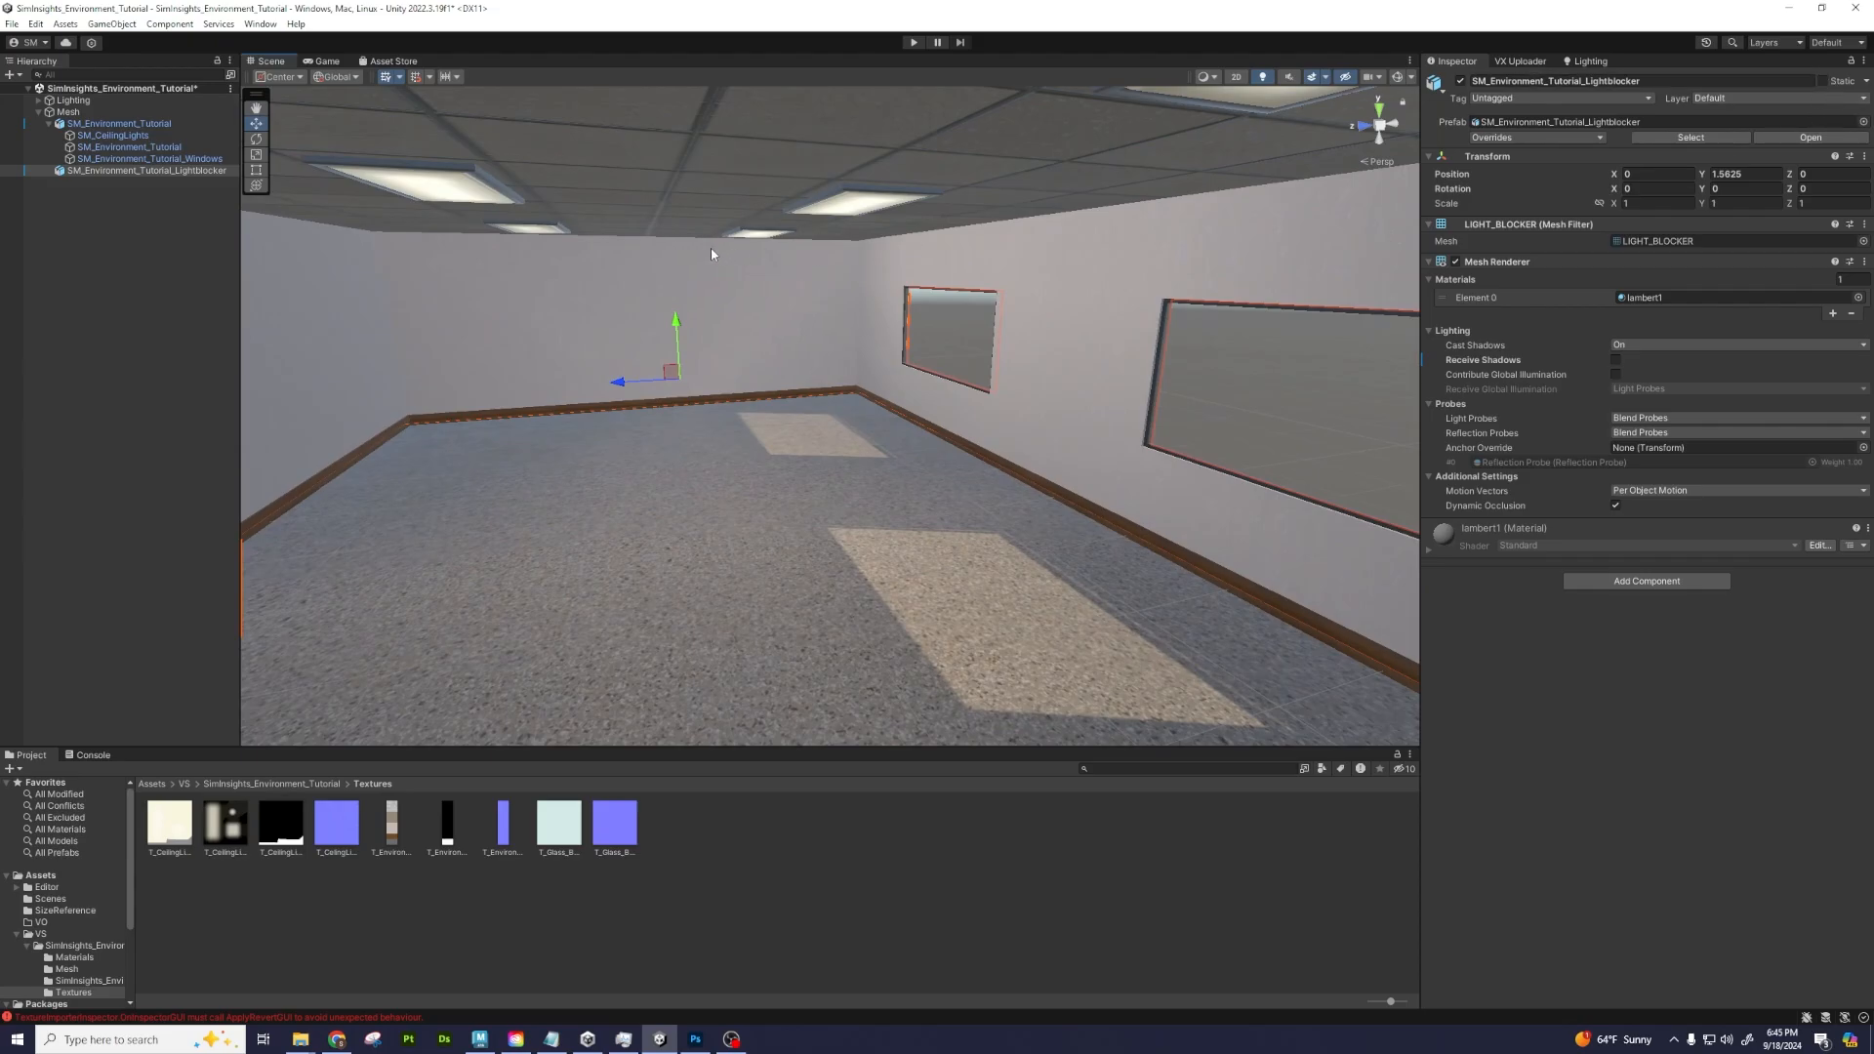
left_click(144, 125)
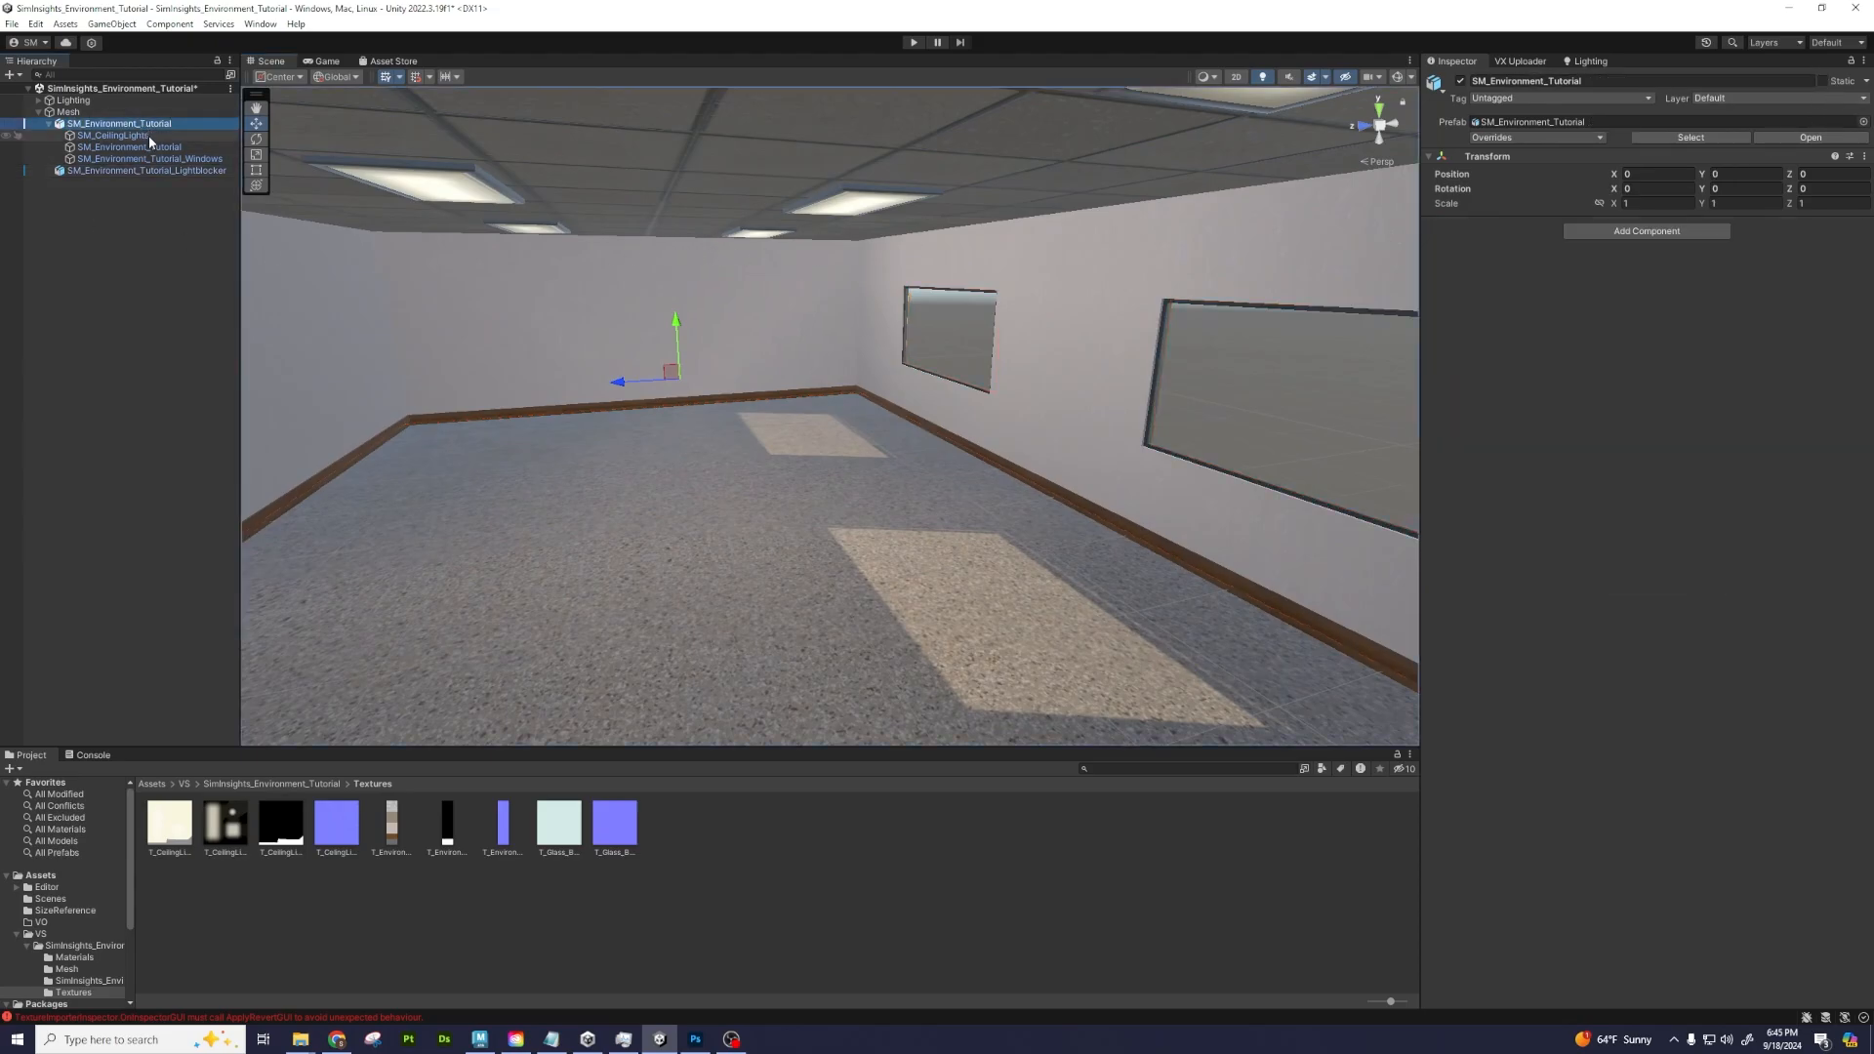
left_click(148, 135)
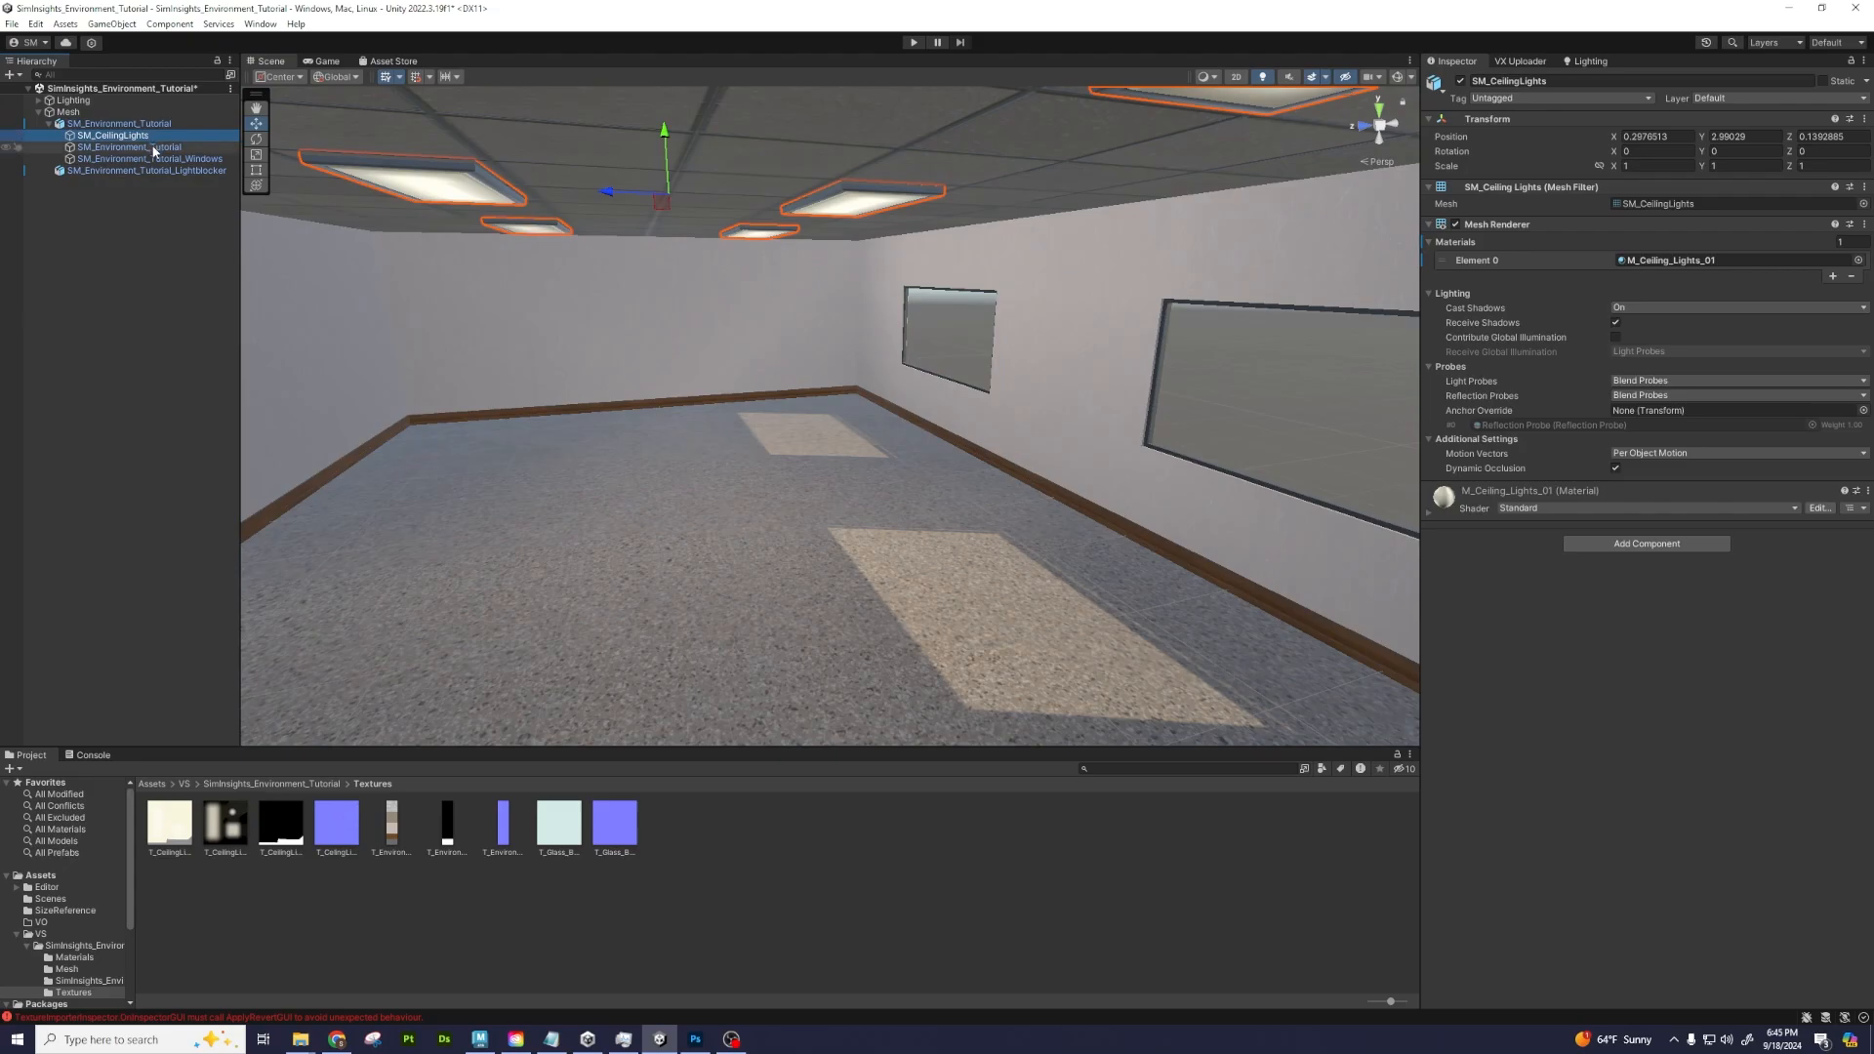
left_click(152, 148, "ctrl")
left_click(143, 159, "ctrl")
left_click_drag(768, 333, 1172, 312, "alt")
left_click(1823, 81)
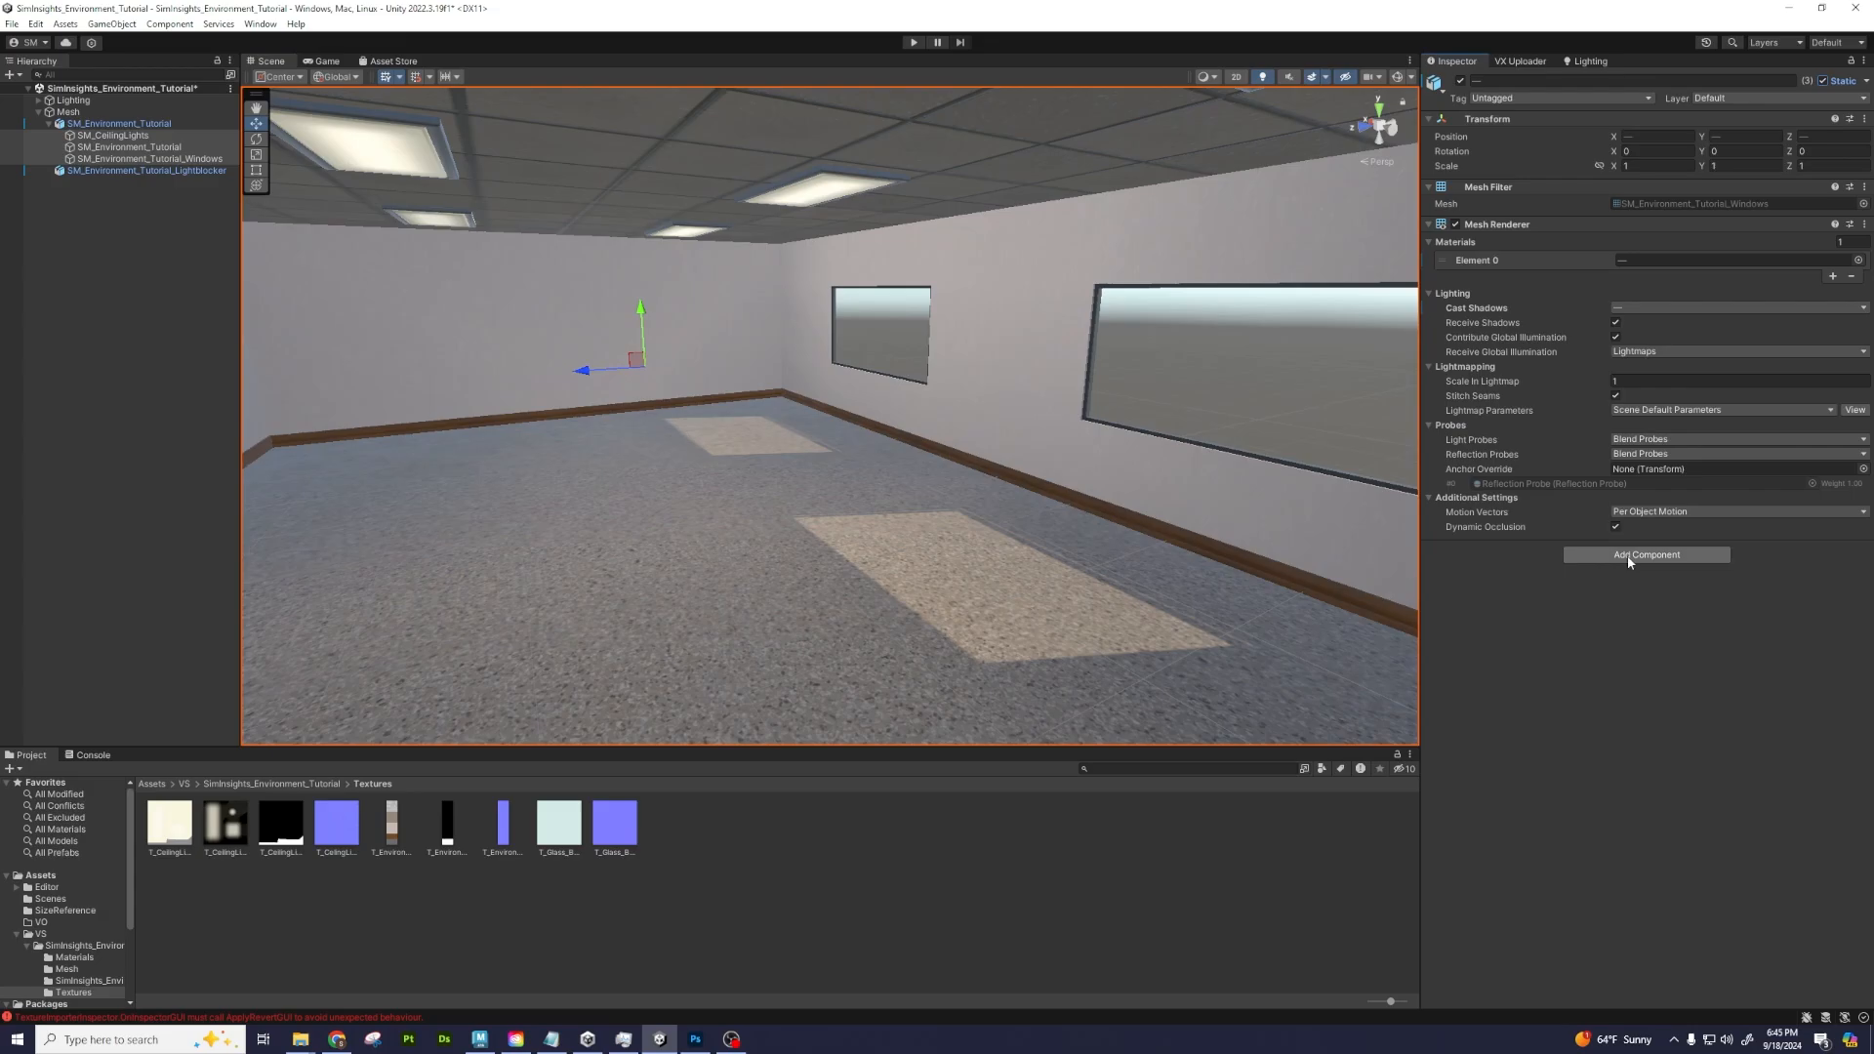
Show the scene gizmos and select the Reflection Probe in the middle of the room
left_click_drag(904, 330, 1068, 389, "alt")
middle_click_drag(771, 317, 906, 358)
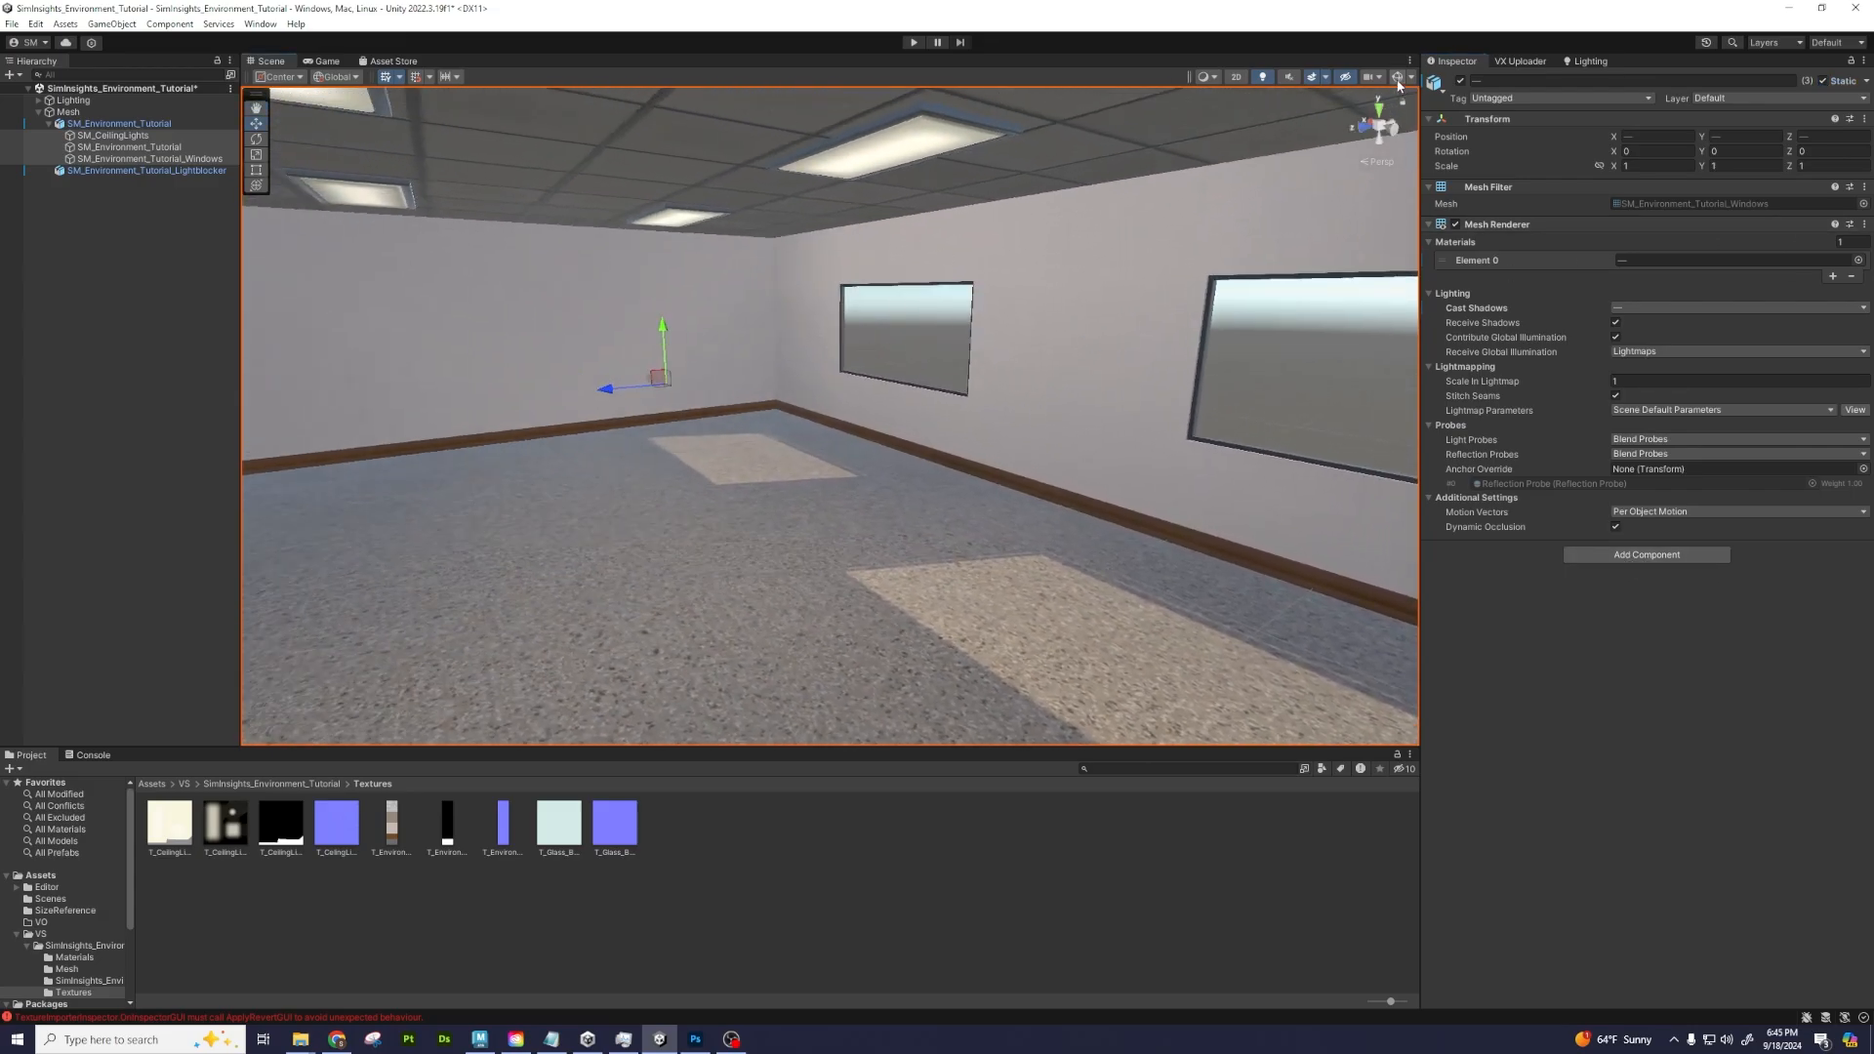
left_click(1398, 78)
left_click_drag(994, 320, 624, 361, "alt")
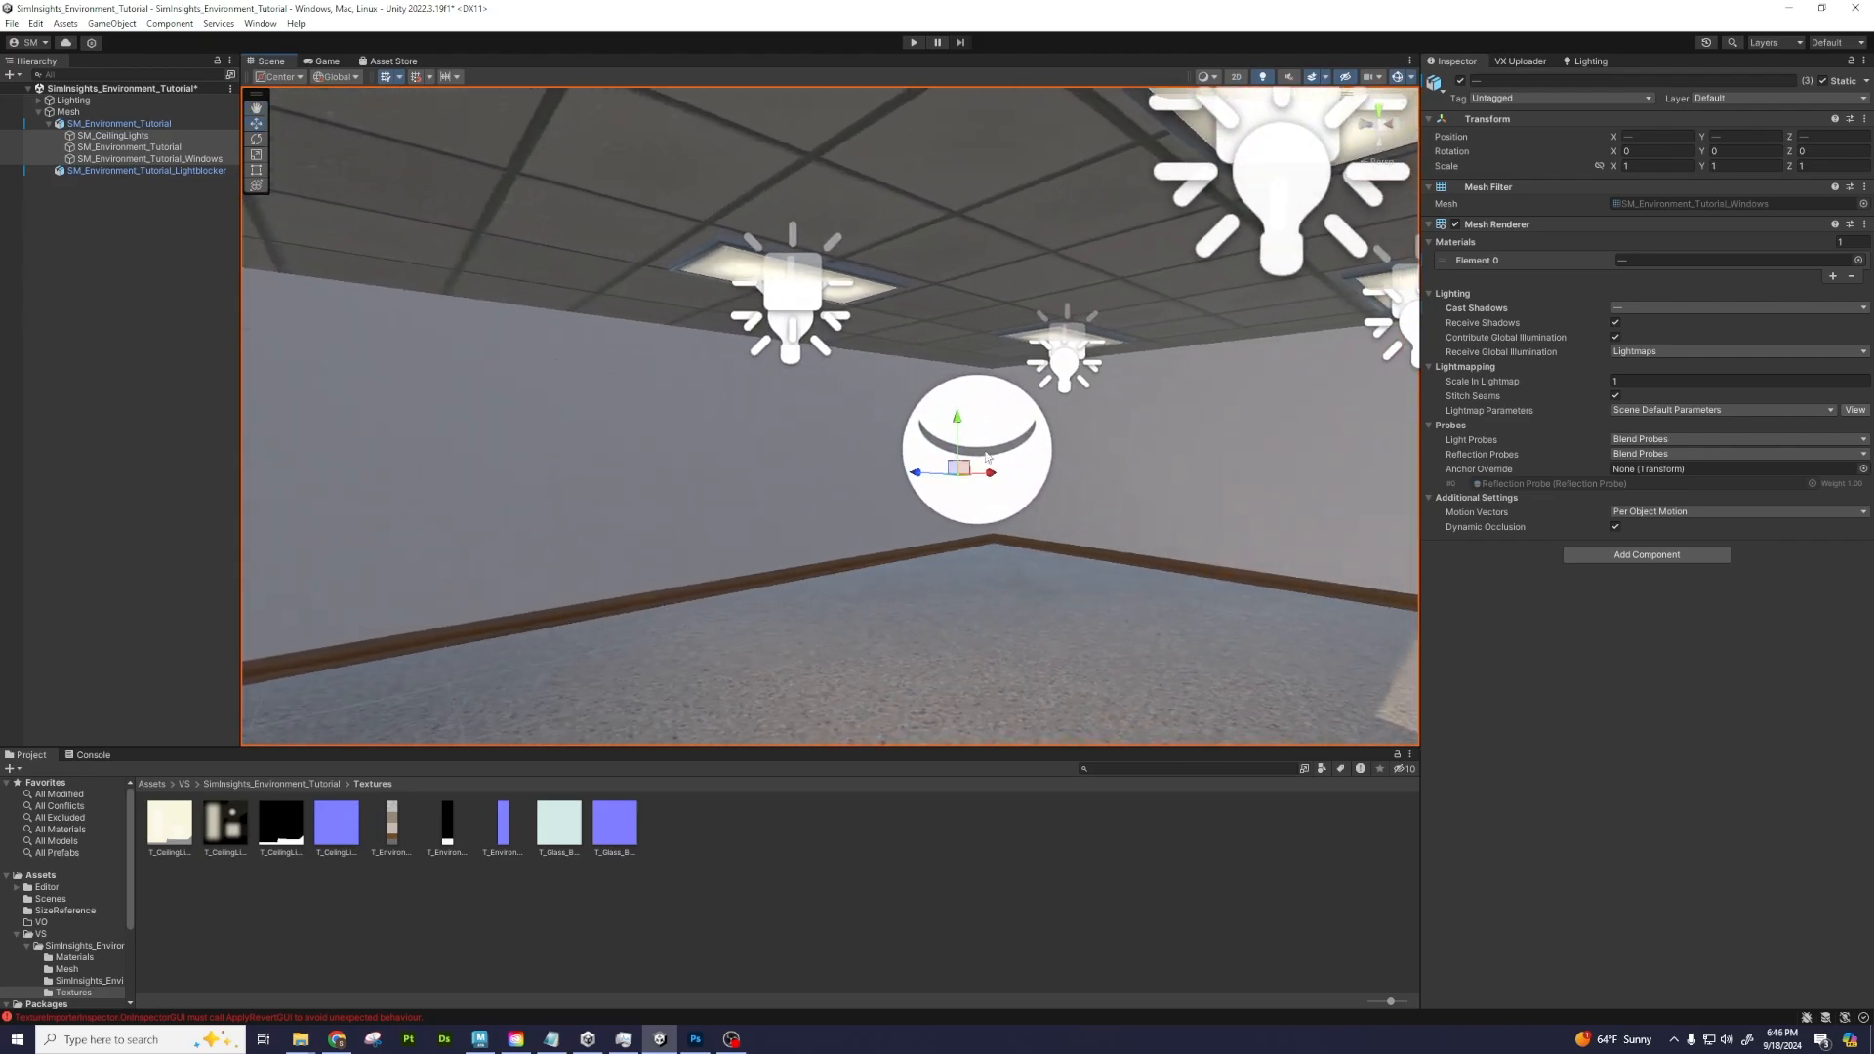
left_click(986, 457)
left_click_drag(1005, 443, 1103, 430, "alt")
scroll(1104, 429, "up", 3)
middle_click_drag(1103, 429, 1050, 390)
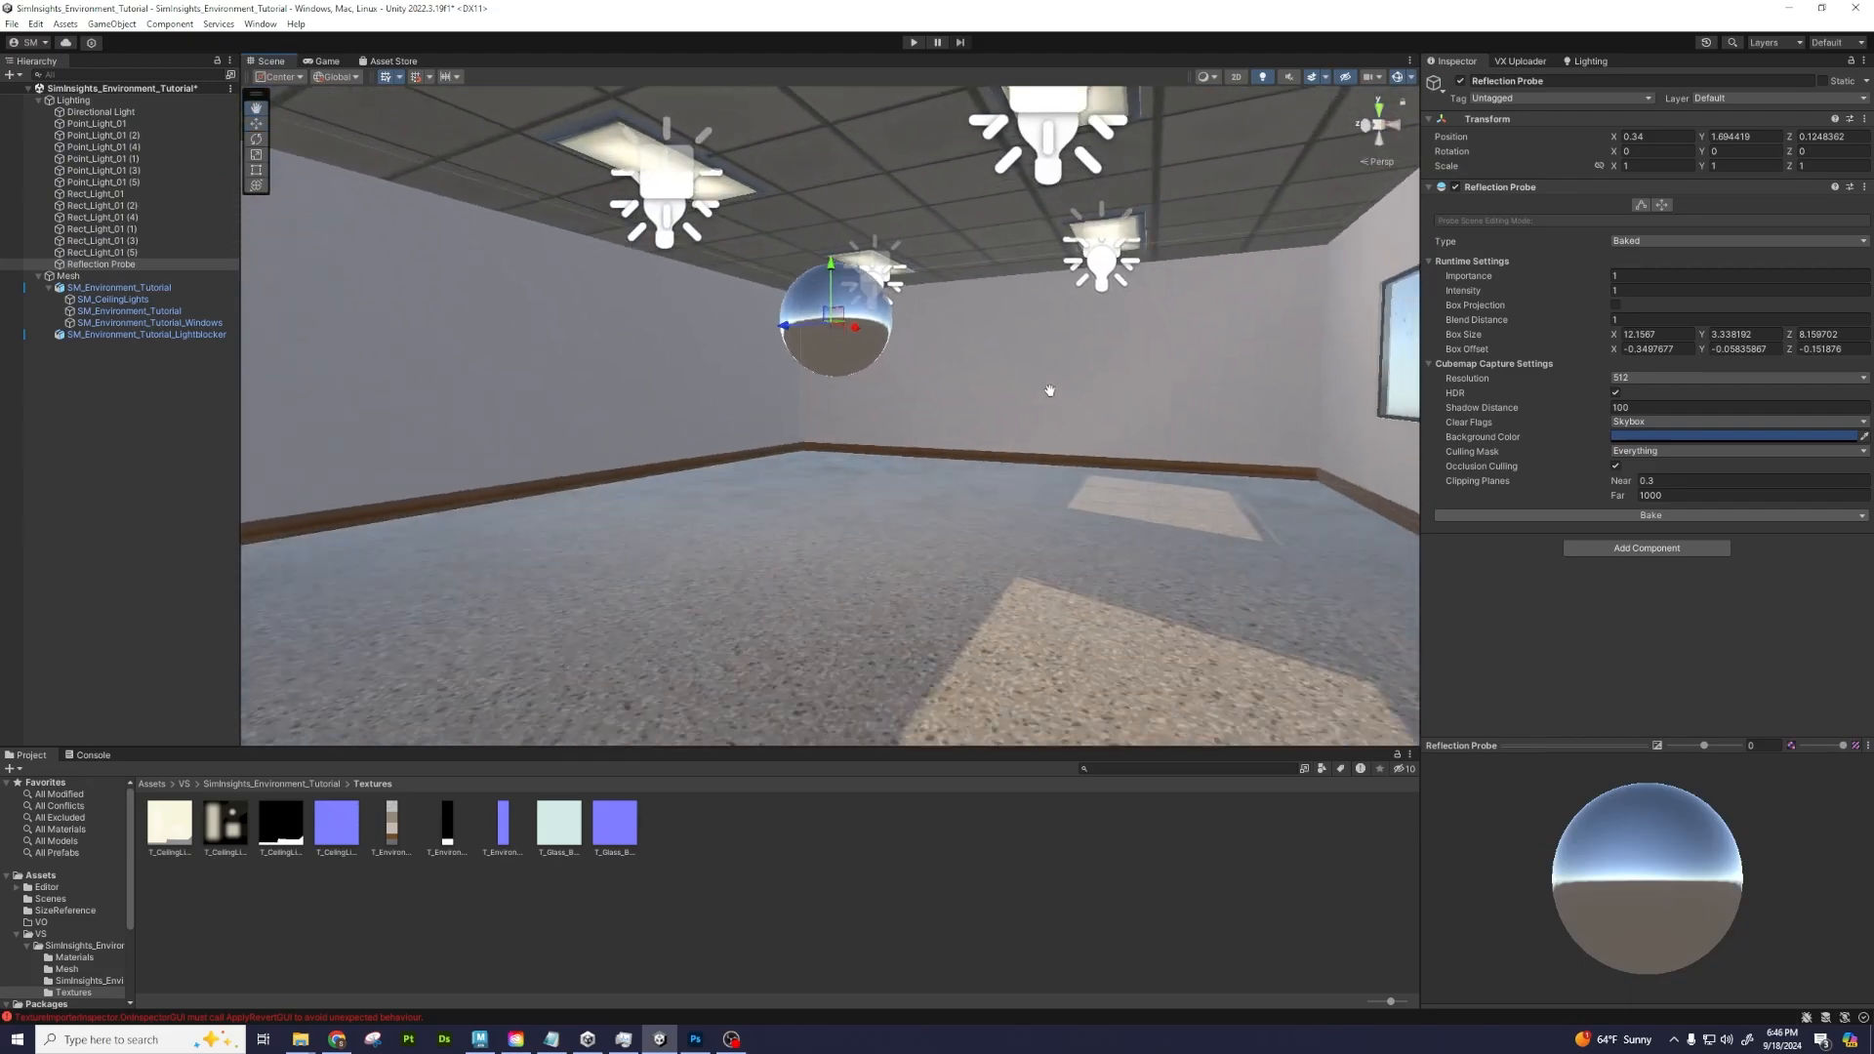
Examine the room's interior around the reflection probe, including the walls, floor, door and windows
left_click_drag(1050, 391, 916, 472, "alt")
scroll(990, 353, "down", 3)
left_click_drag(958, 393, 1084, 356, "alt")
scroll(895, 360, "up", 8)
middle_click_drag(879, 376, 895, 467)
left_click_drag(895, 467, 443, 425, "alt")
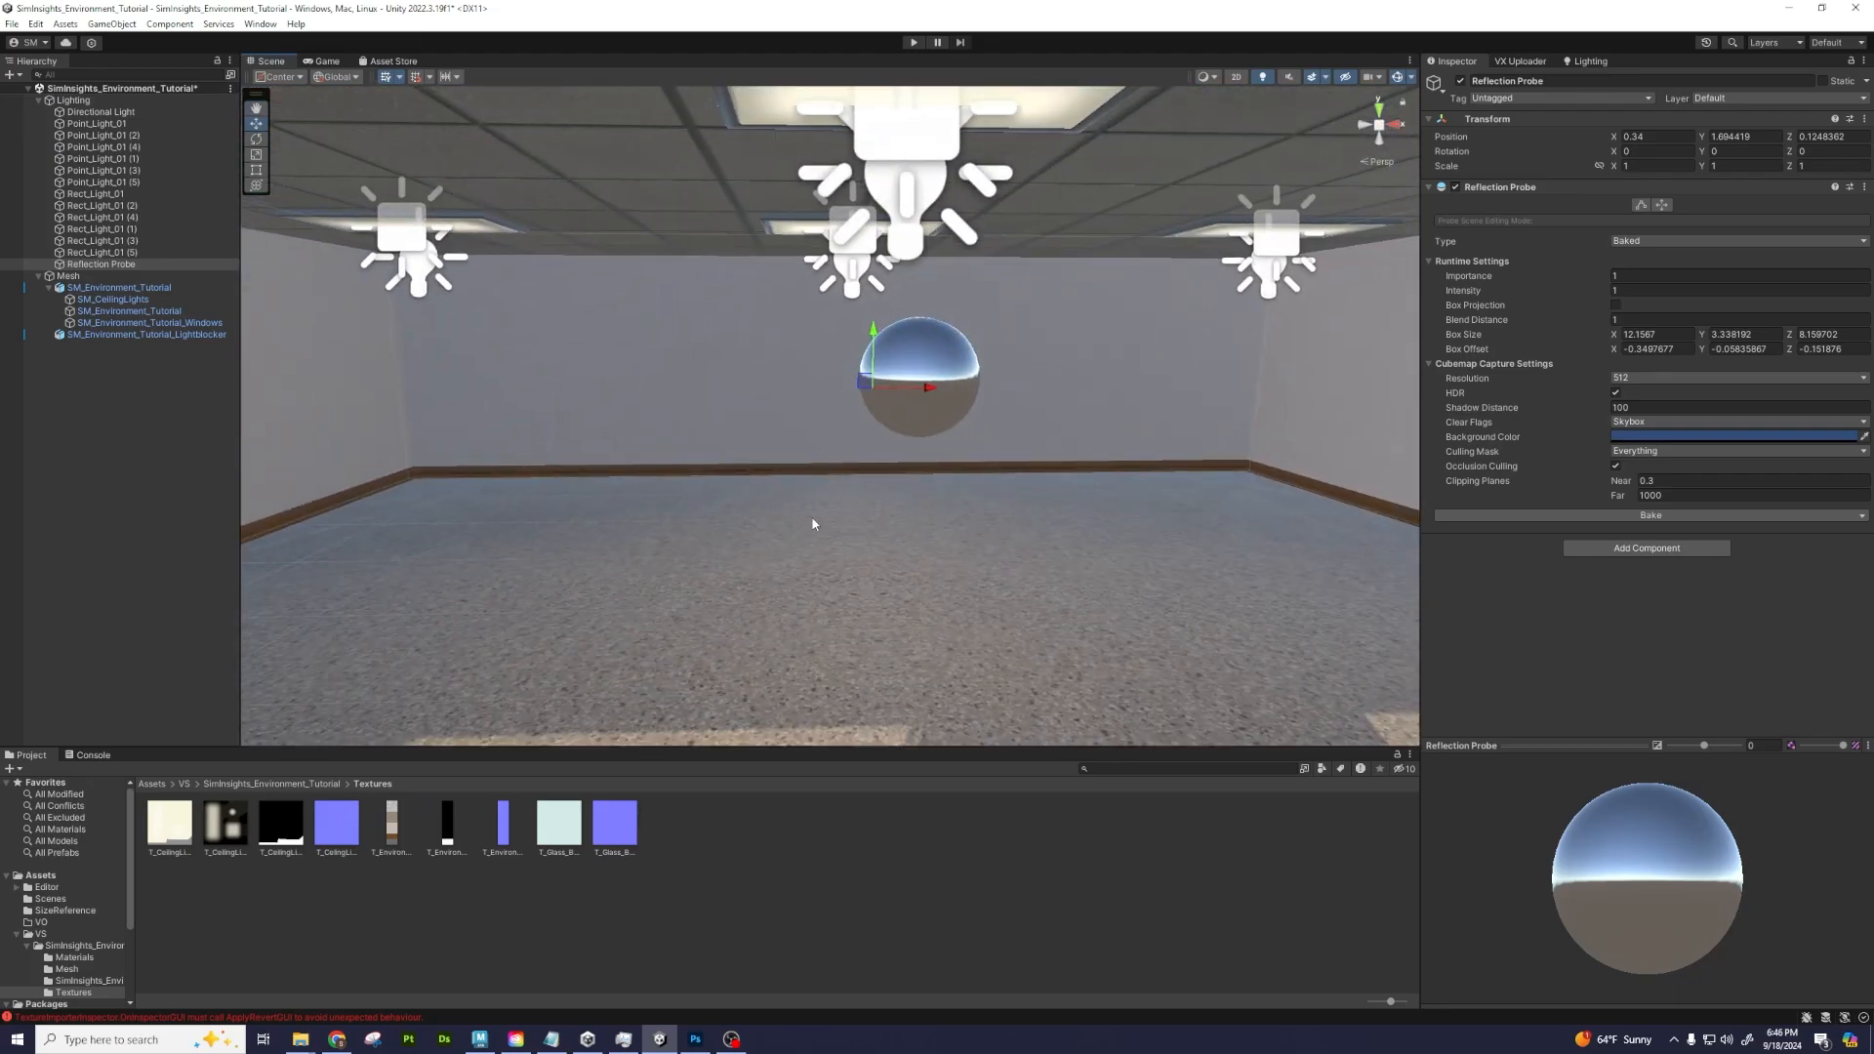
left_click_drag(508, 572, 801, 420, "alt")
left_click_drag(684, 437, 1120, 377, "alt")
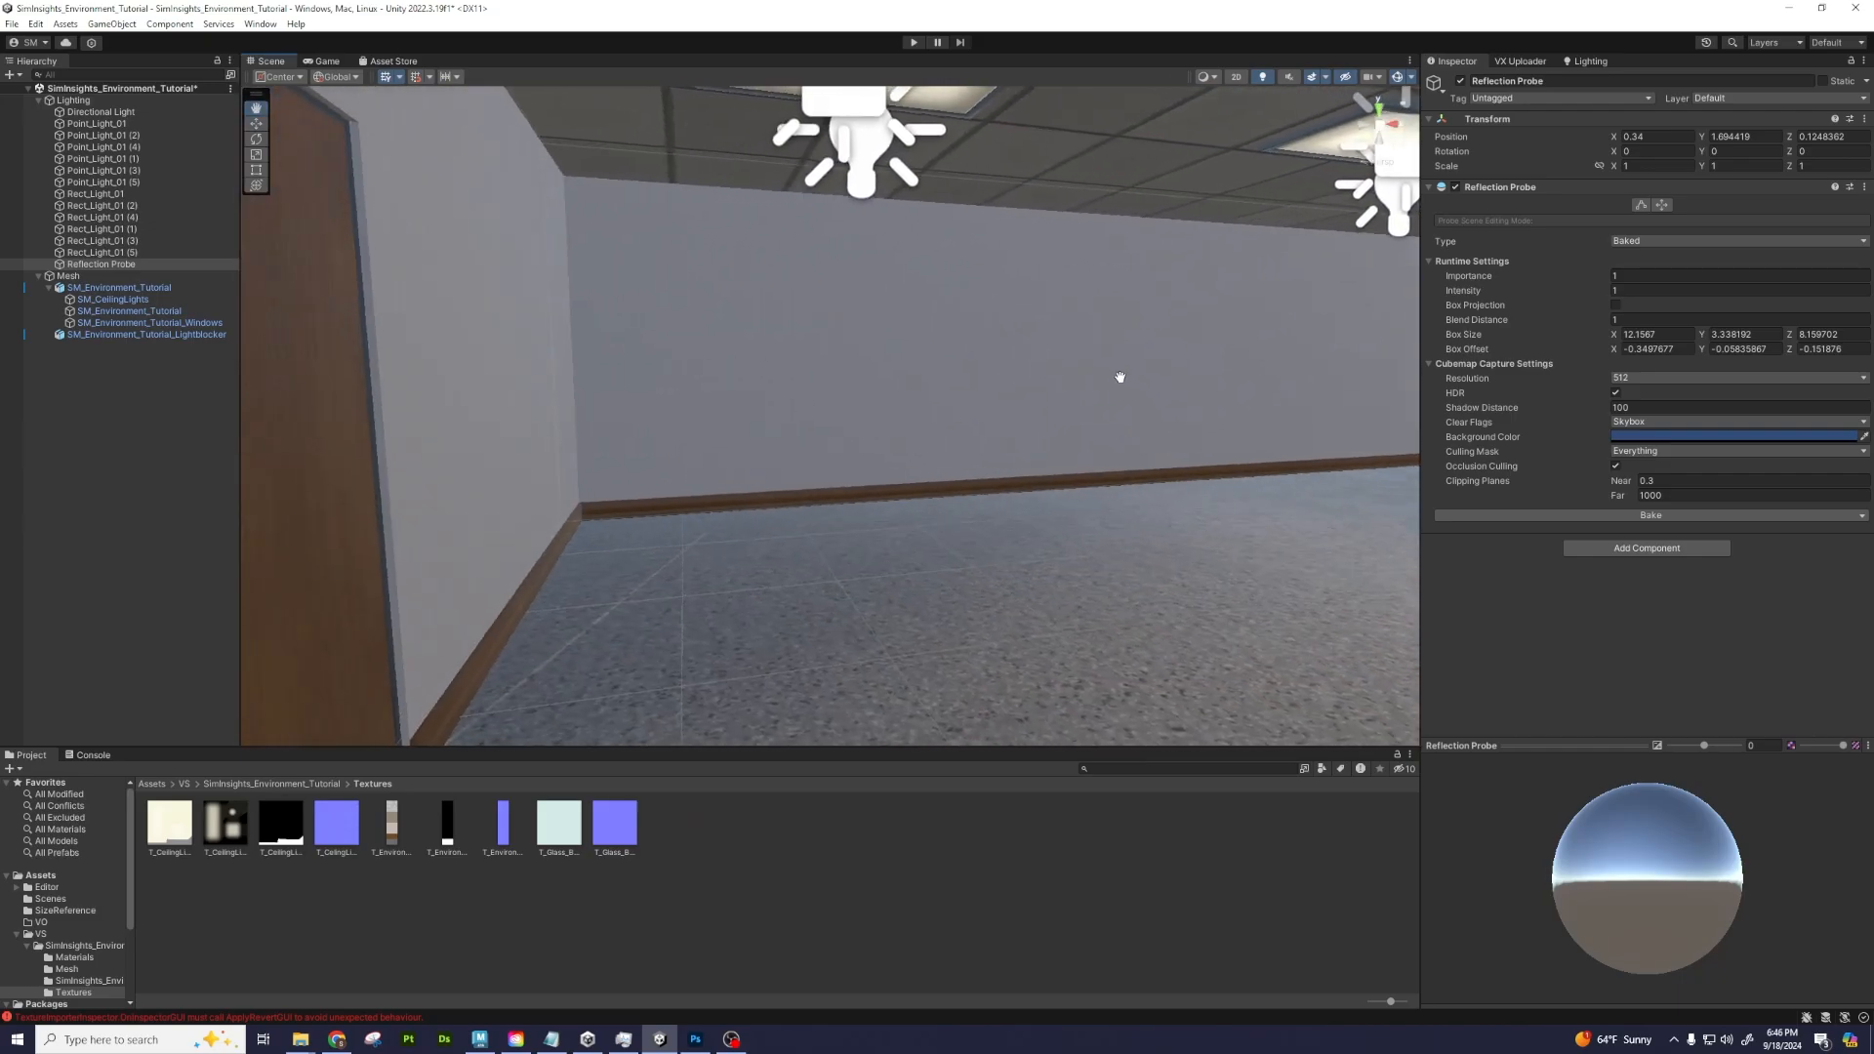
left_click_drag(699, 480, 794, 442, "alt")
middle_click_drag(760, 517, 876, 300)
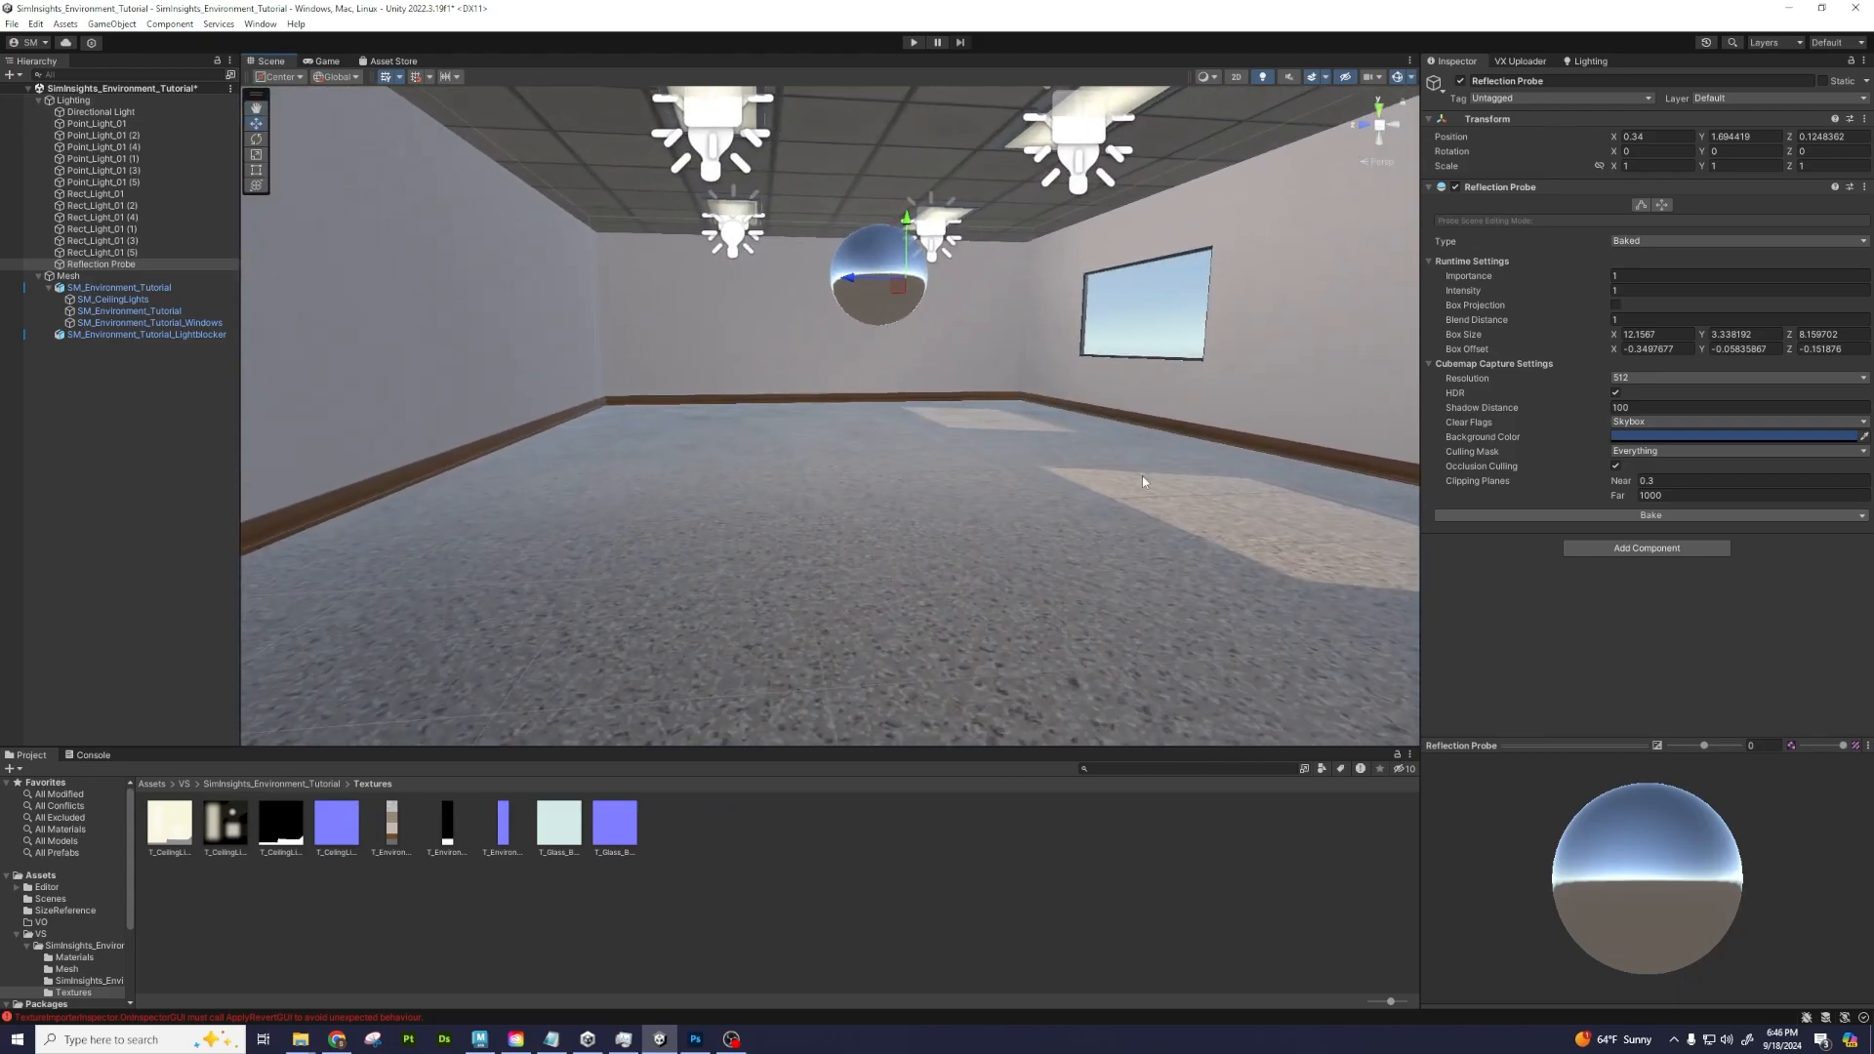
Add a Light Probe Group to the scene and start editing its probe positions
left_click(121, 26)
mouse_move(238, 124)
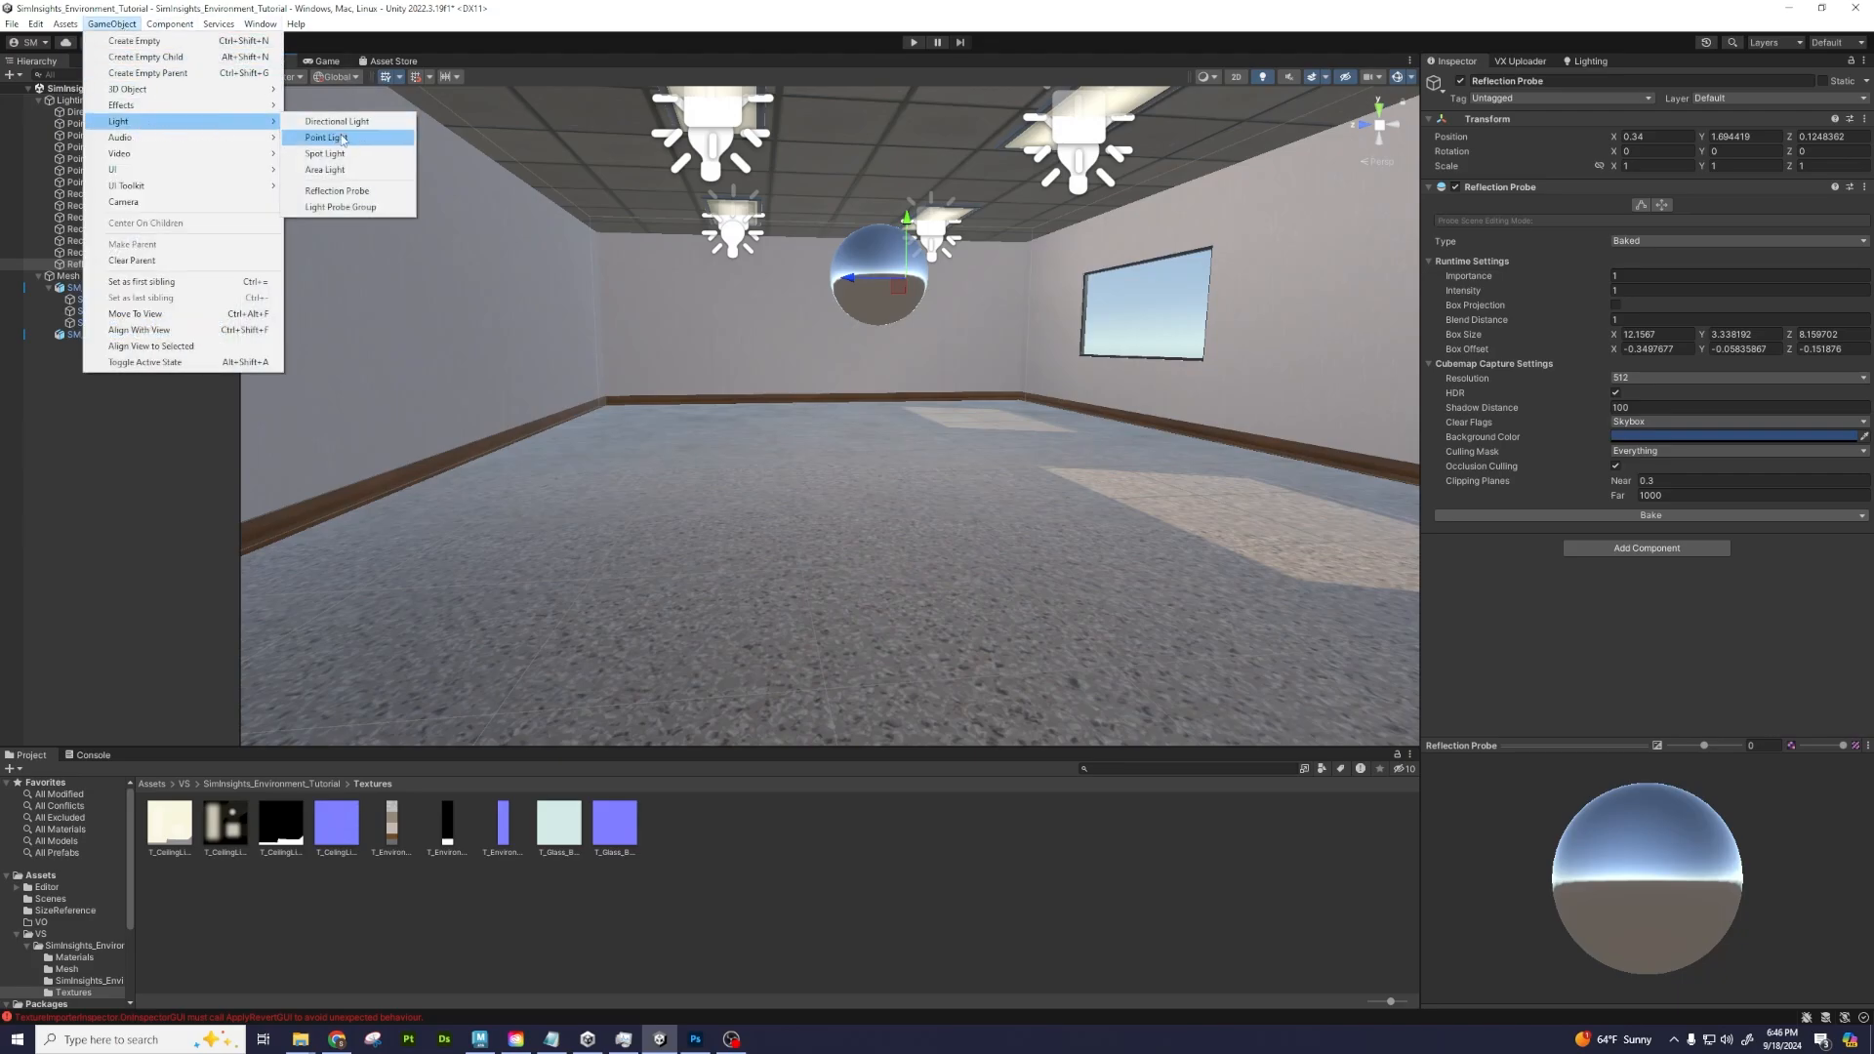
left_click(340, 207)
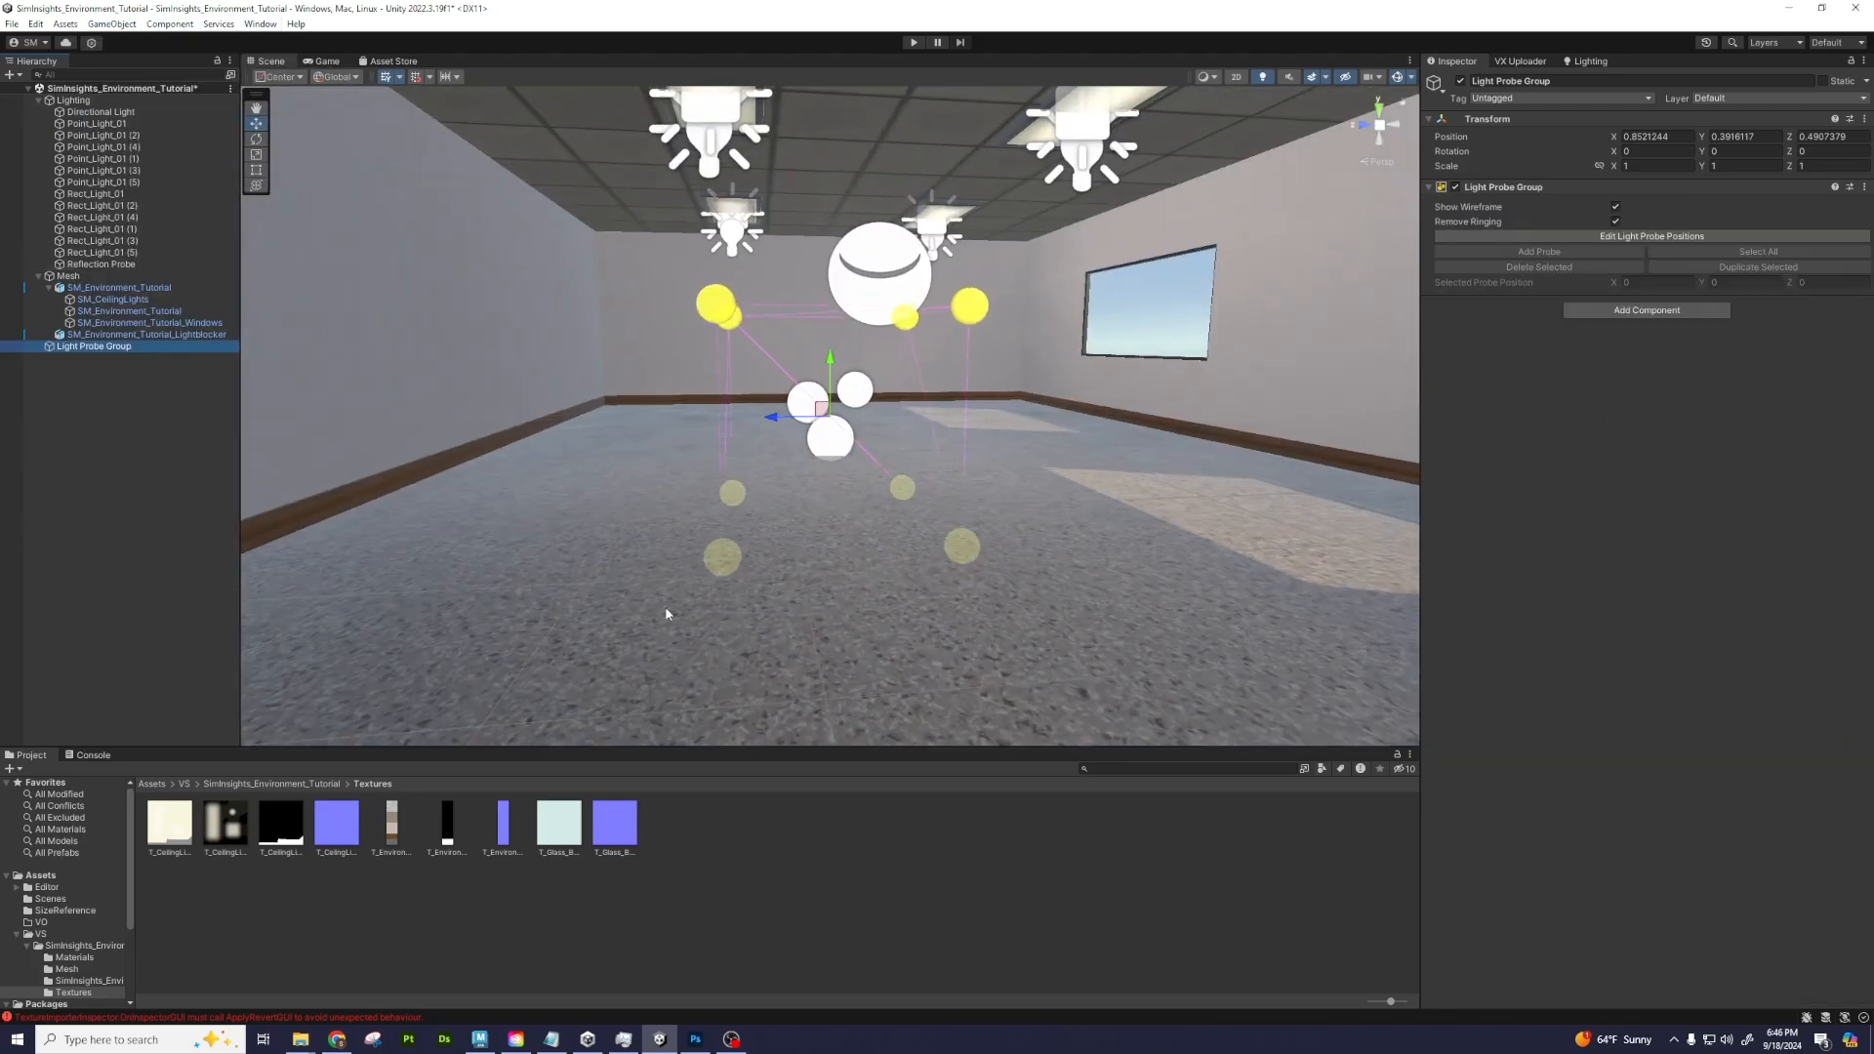
left_click(1596, 237)
scroll(708, 555, "down", 1)
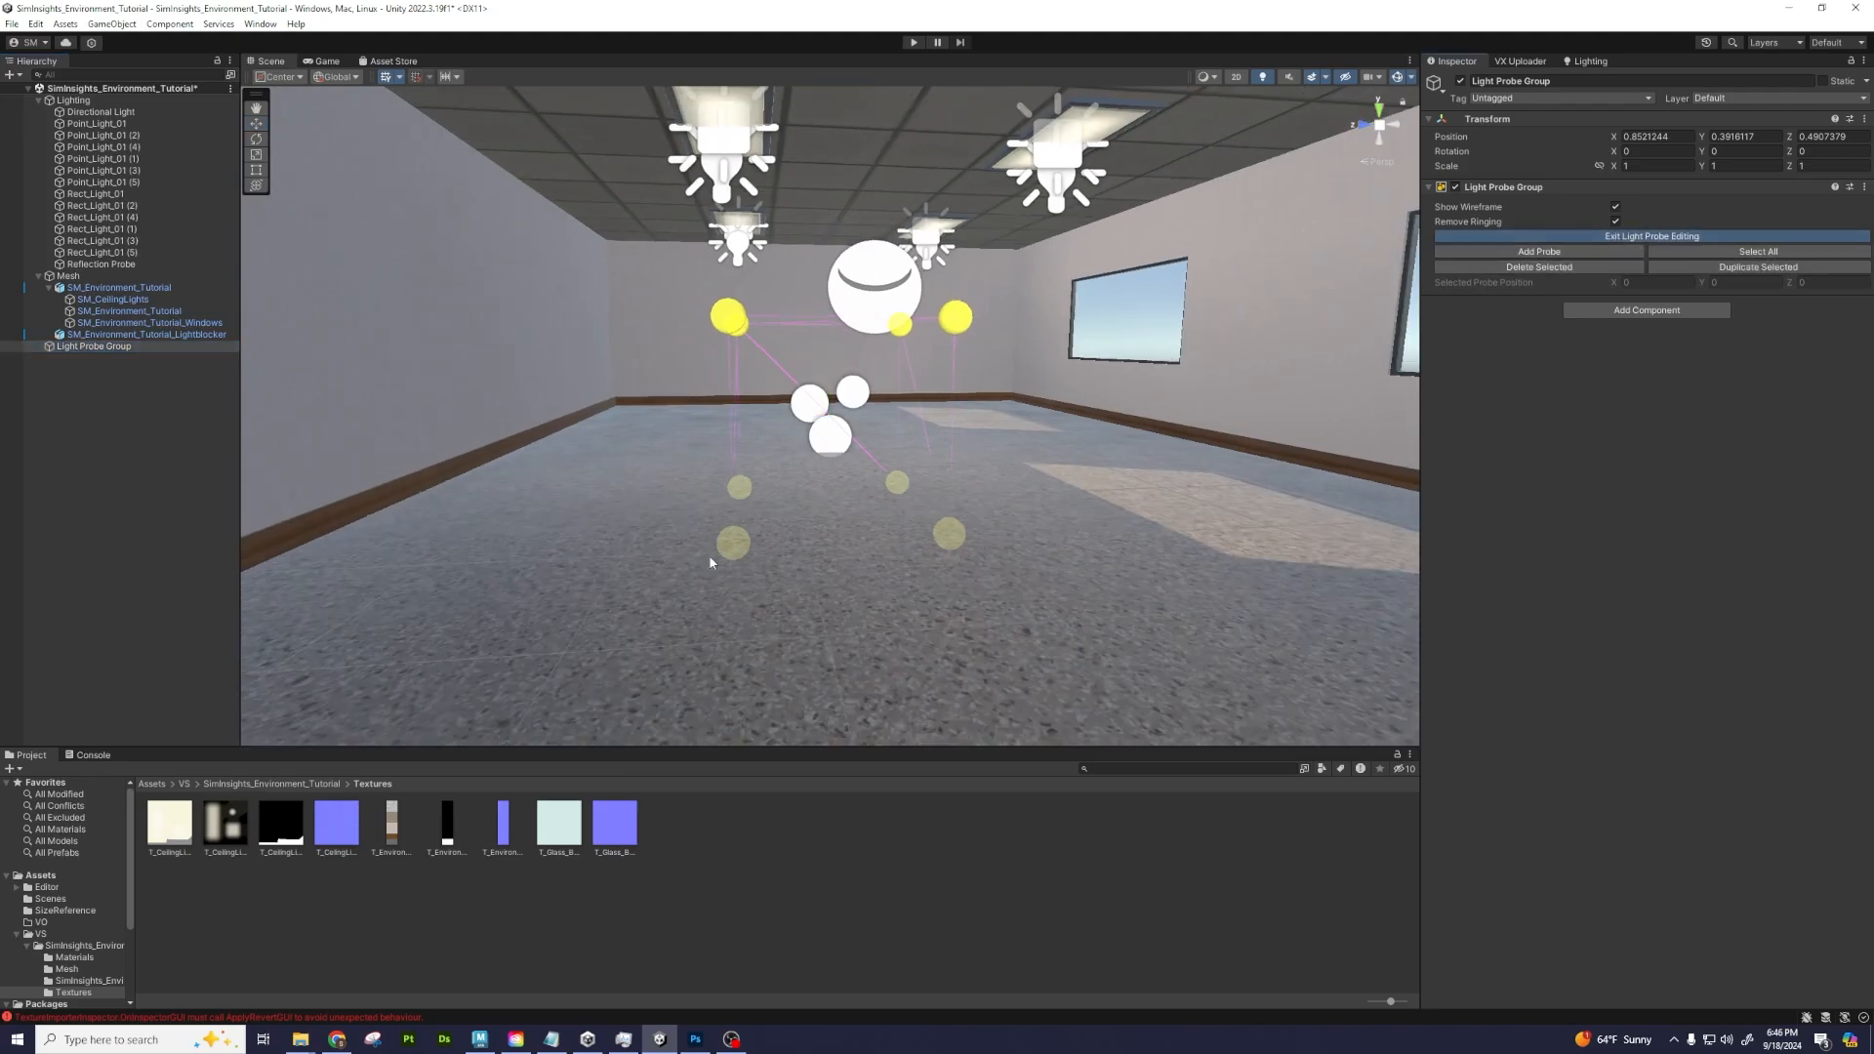
Raise the upper light probes to Y about 1.98 and spread the two sides to Z about 2.82 and -3.92
left_click_drag(827, 363, 823, 269)
middle_click_drag(718, 277, 843, 311)
left_click_drag(841, 304, 782, 326, "alt")
left_click_drag(720, 161, 942, 515)
left_click_drag(806, 358, 623, 361)
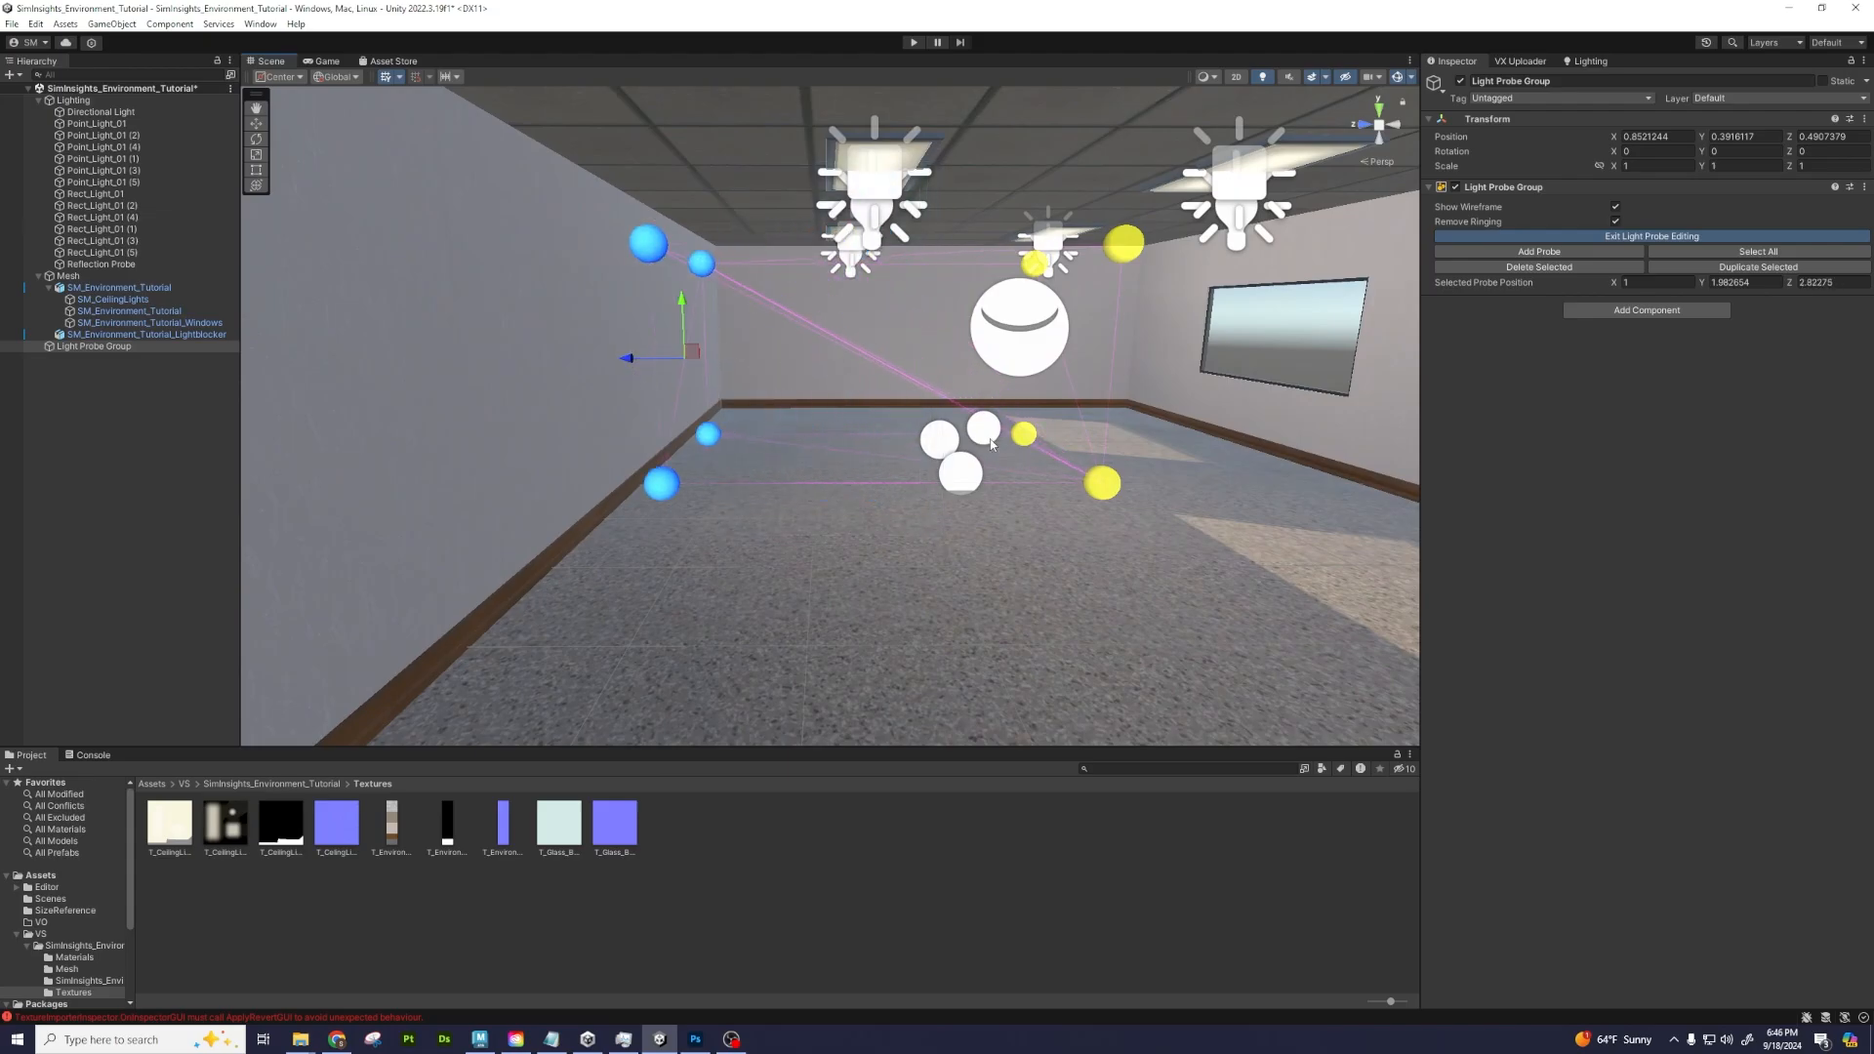
left_click_drag(1238, 557, 994, 196)
middle_click_drag(997, 201, 831, 362)
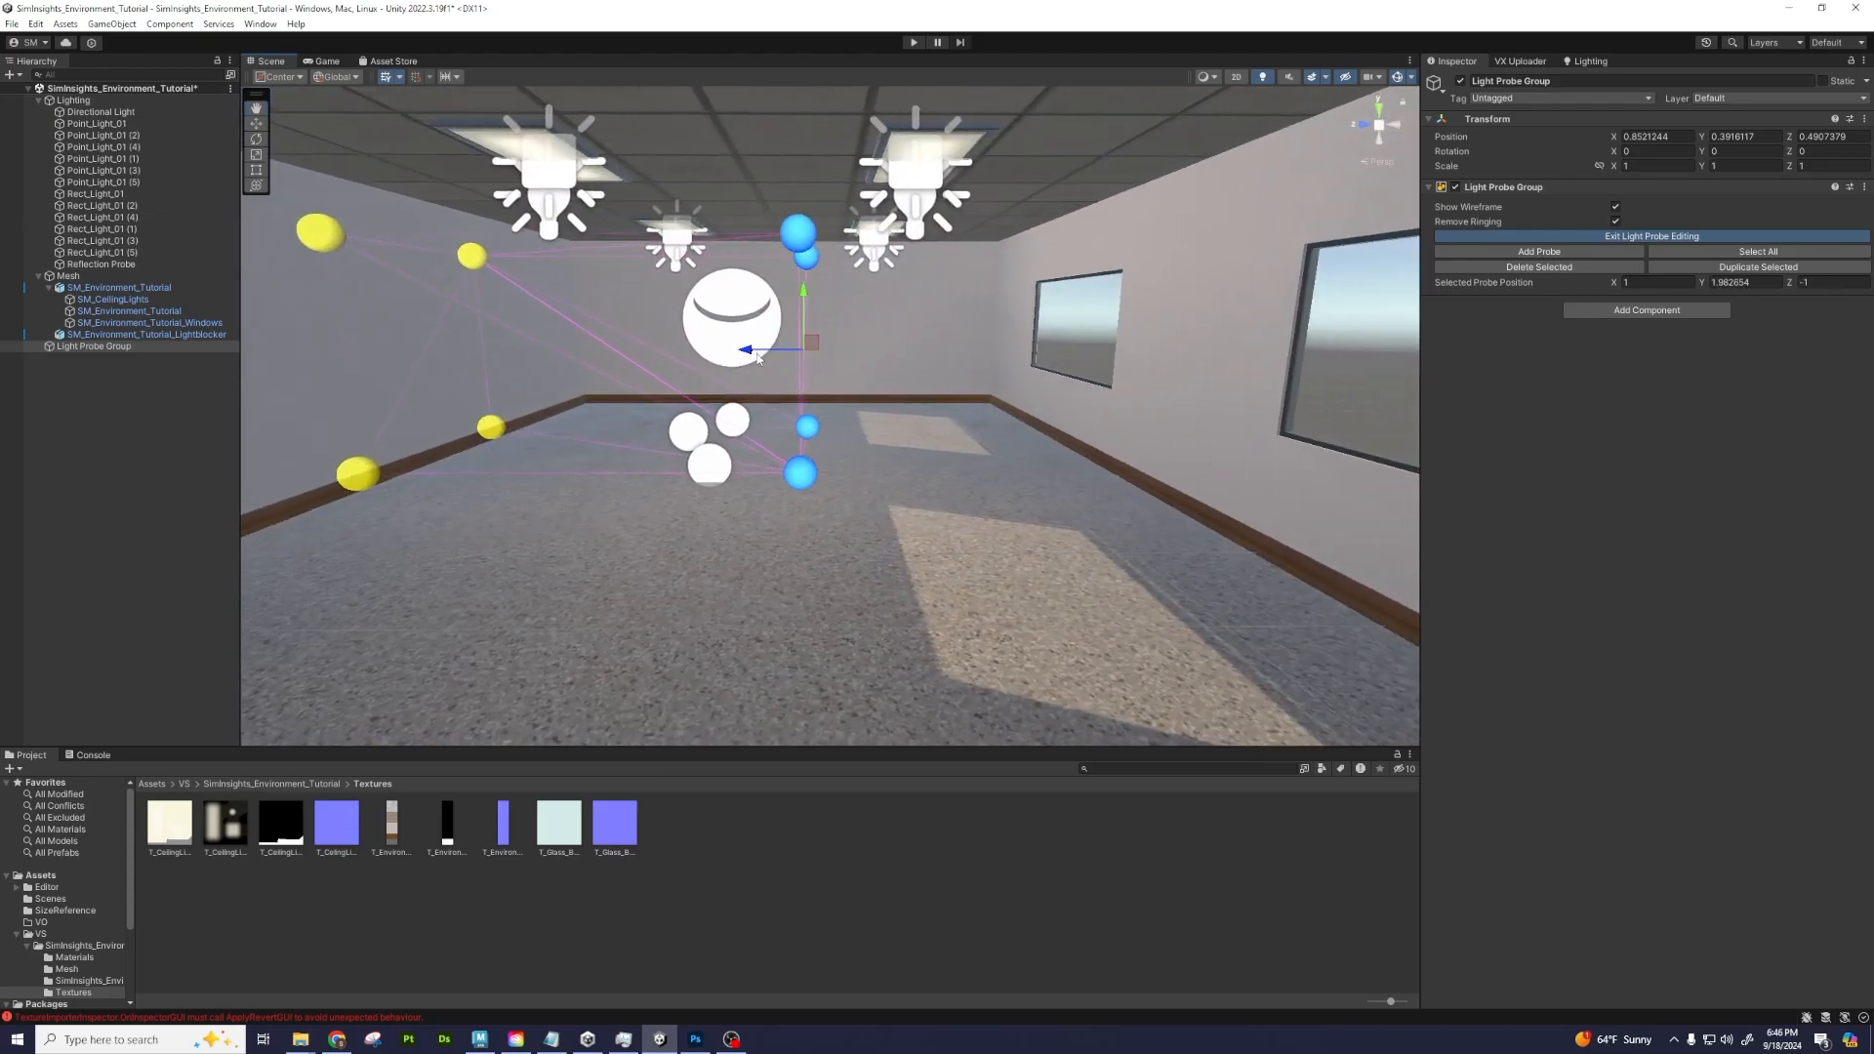
left_click_drag(758, 357, 746, 642)
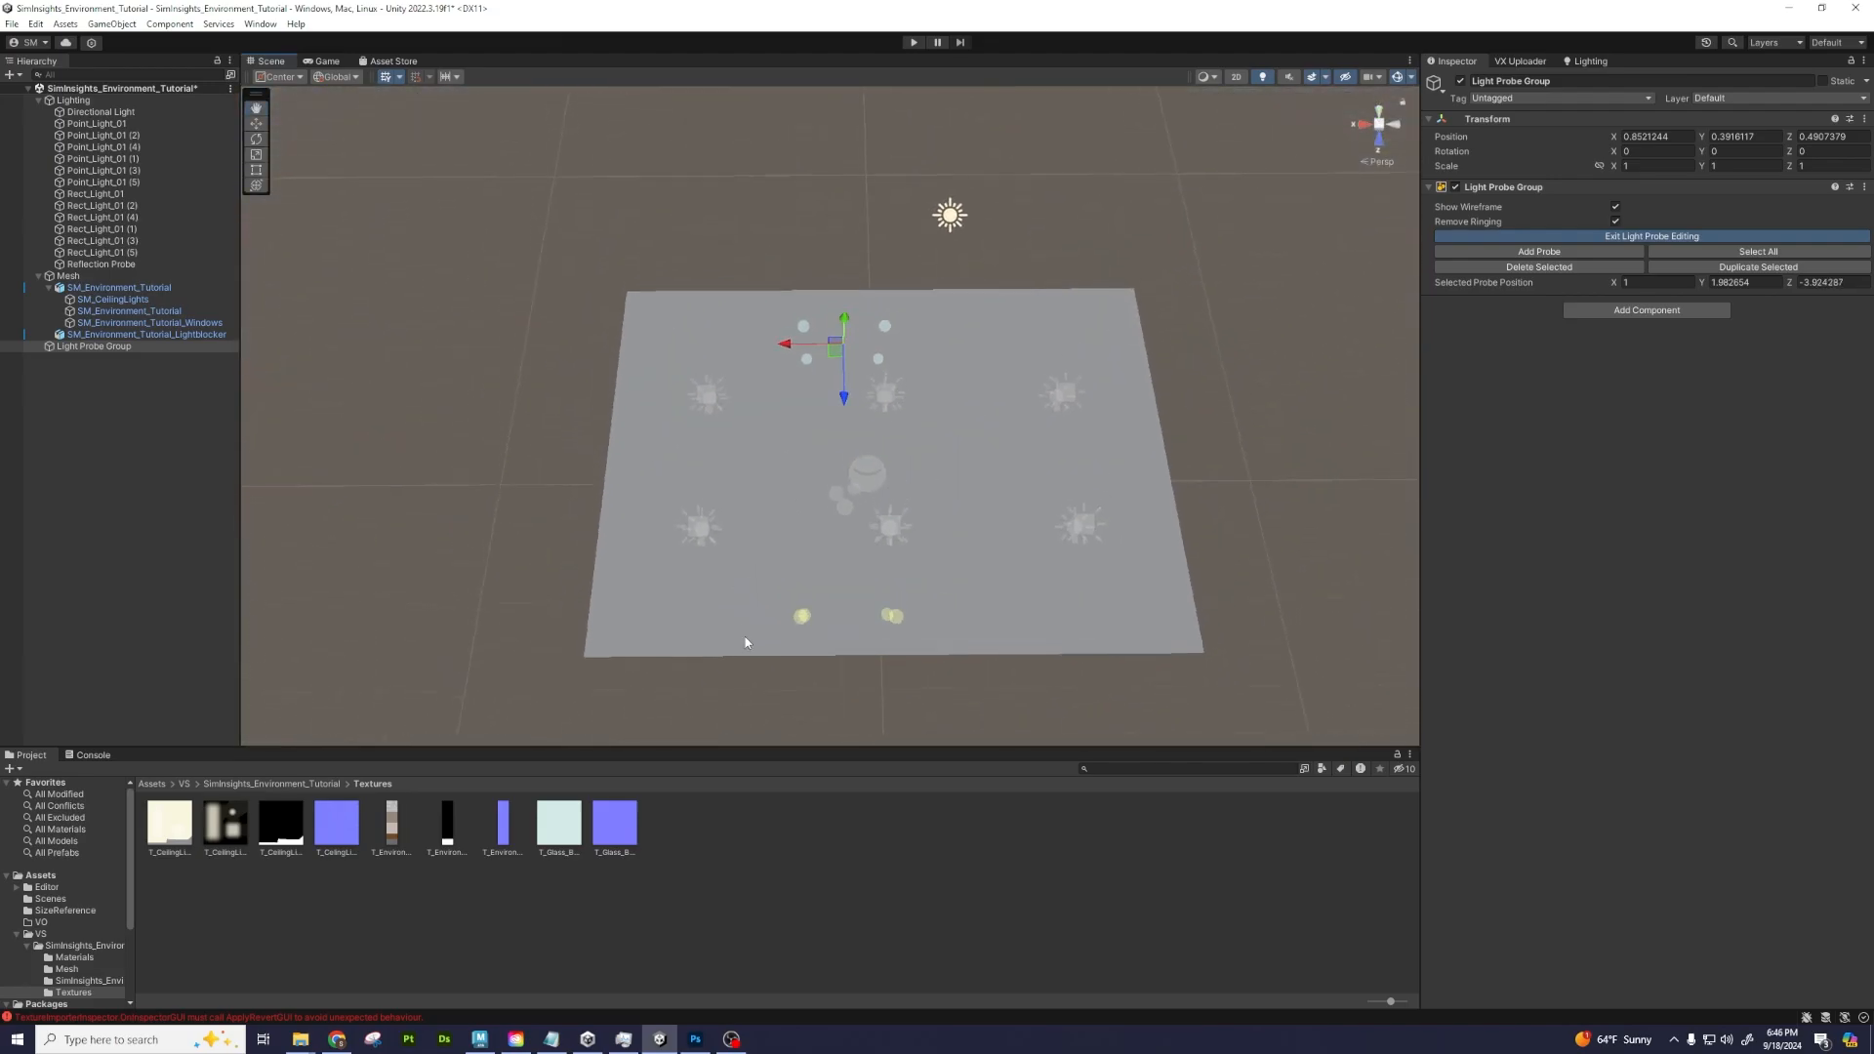
Duplicate the light probes into a grid of rows and columns filling the room, with outer columns at X about 4.41 and -6.28
left_click_drag(724, 717, 1001, 573)
left_click_drag(848, 576, 855, 493)
left_click_drag(718, 711, 844, 278)
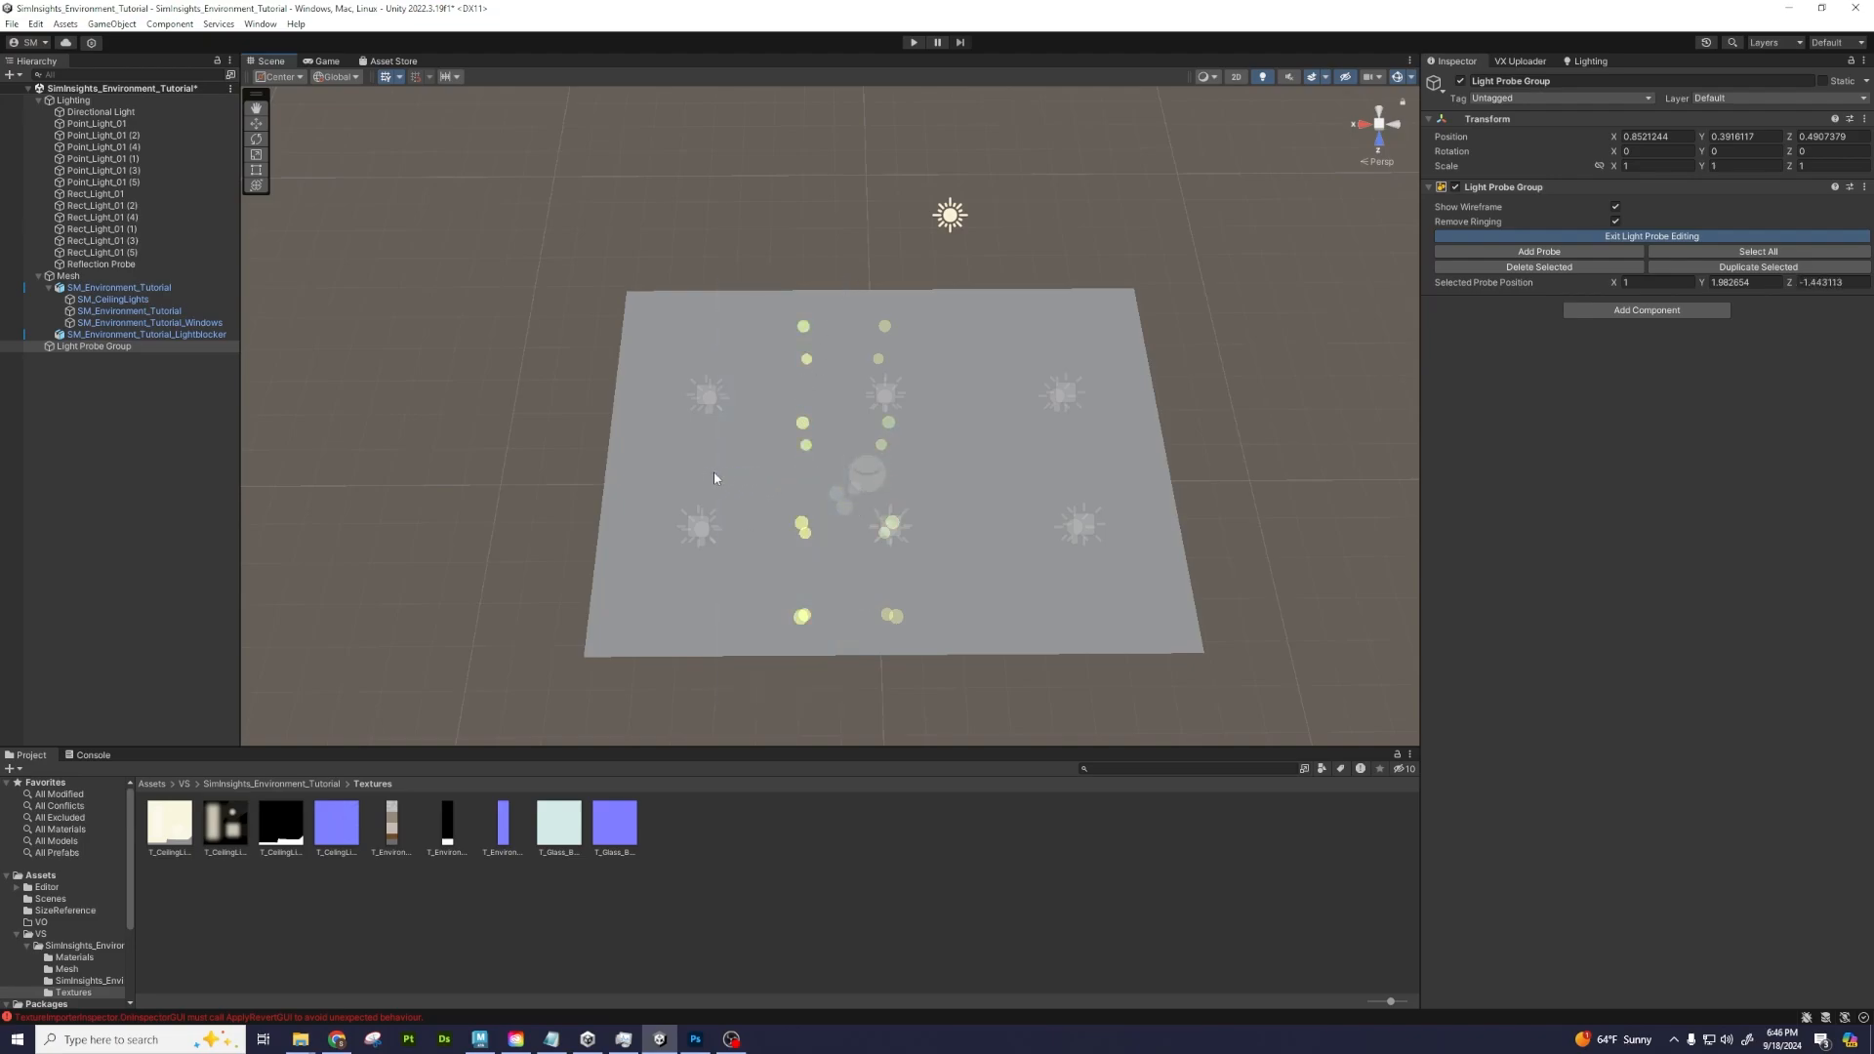
left_click_drag(754, 478, 610, 477)
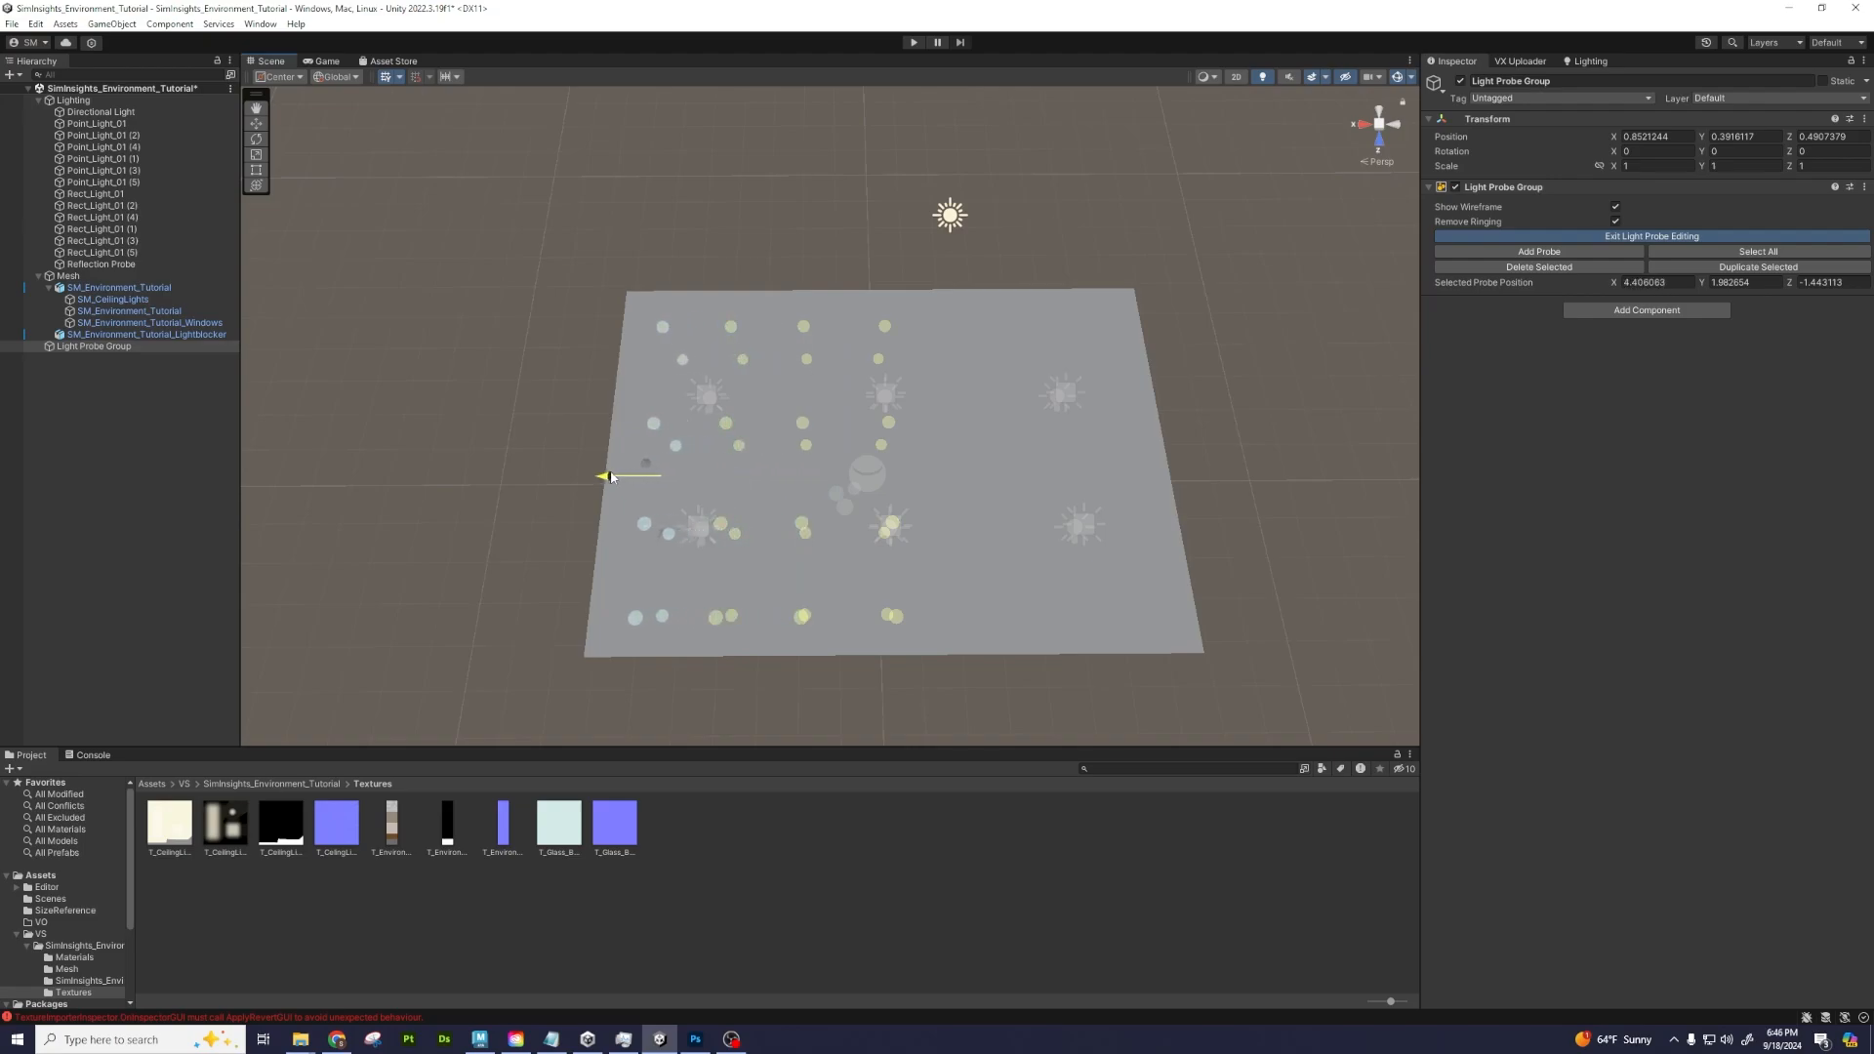
left_click_drag(982, 689, 861, 291)
left_click_drag(825, 479, 527, 156)
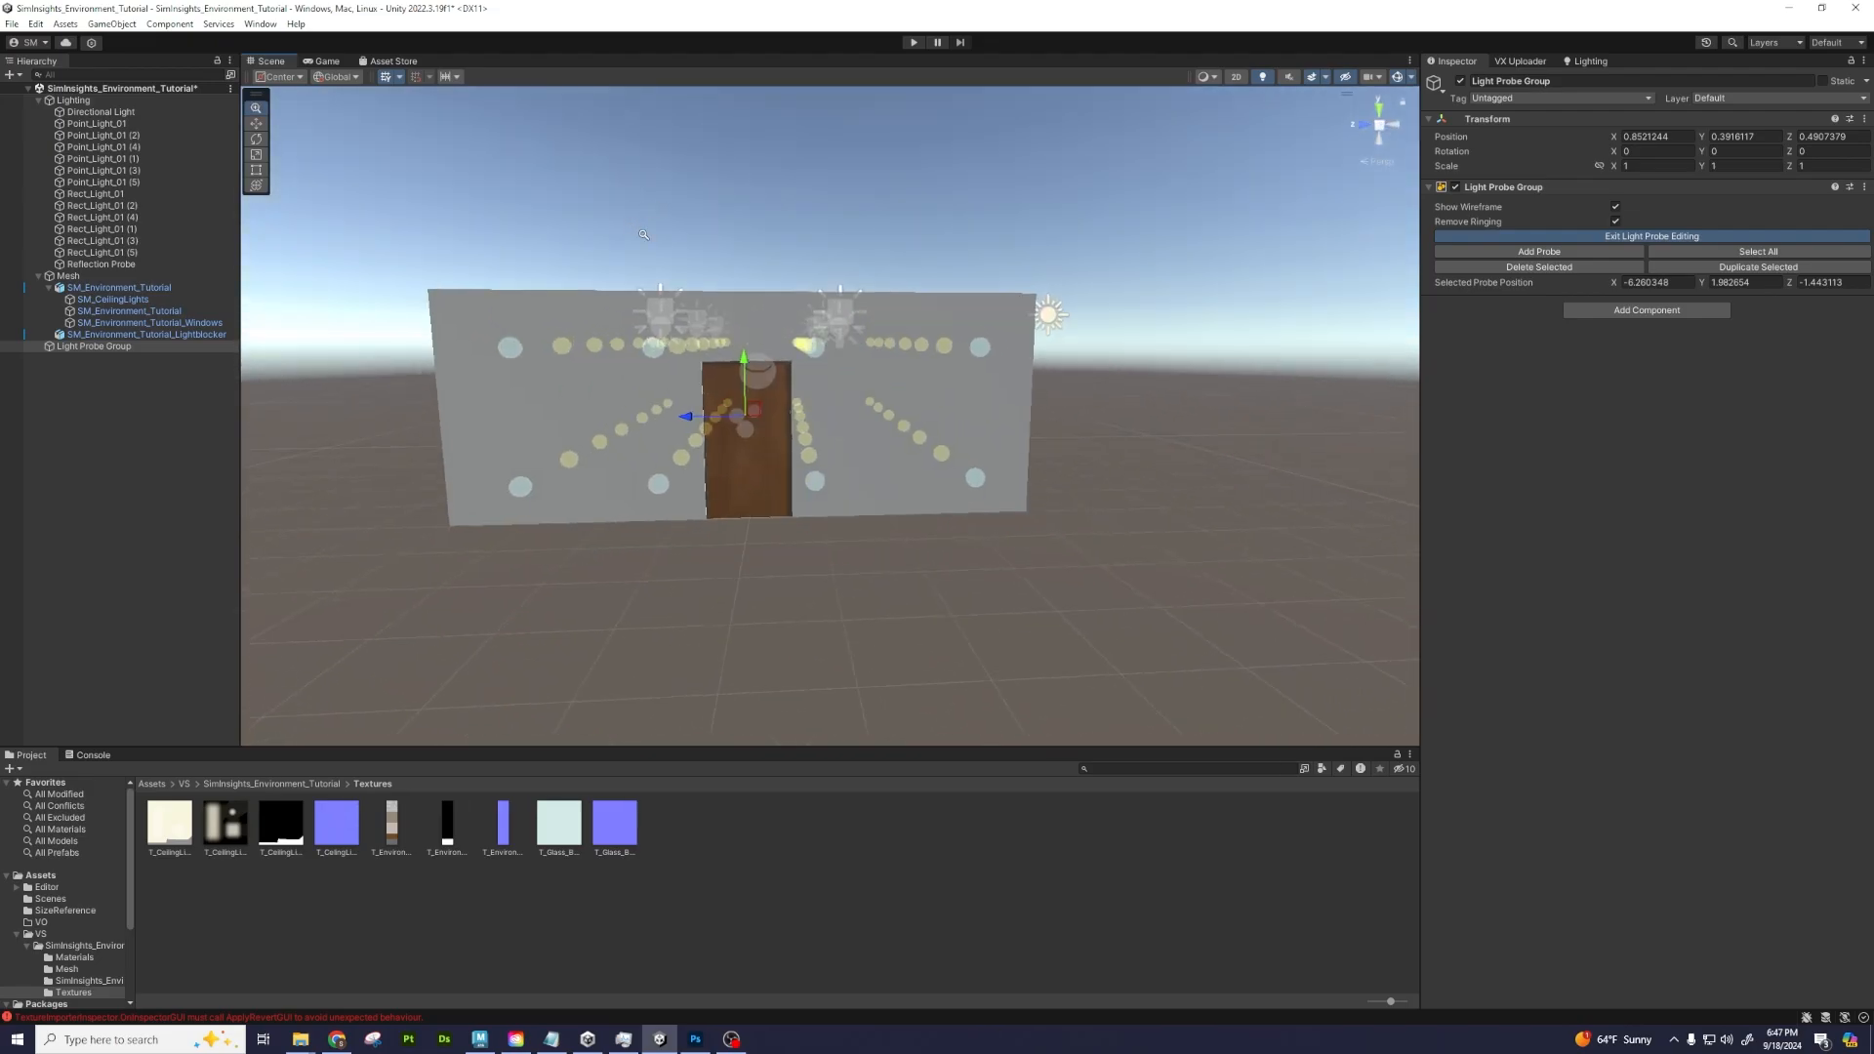
Inspect the light probe grid from inside the room, then exit probe editing and deselect the group
scroll(635, 303, "up", 5)
middle_click_drag(635, 302, 785, 338)
scroll(785, 338, "up", 5)
middle_click_drag(976, 429, 1041, 489)
scroll(1040, 489, "up", 4)
middle_click_drag(731, 348, 724, 483)
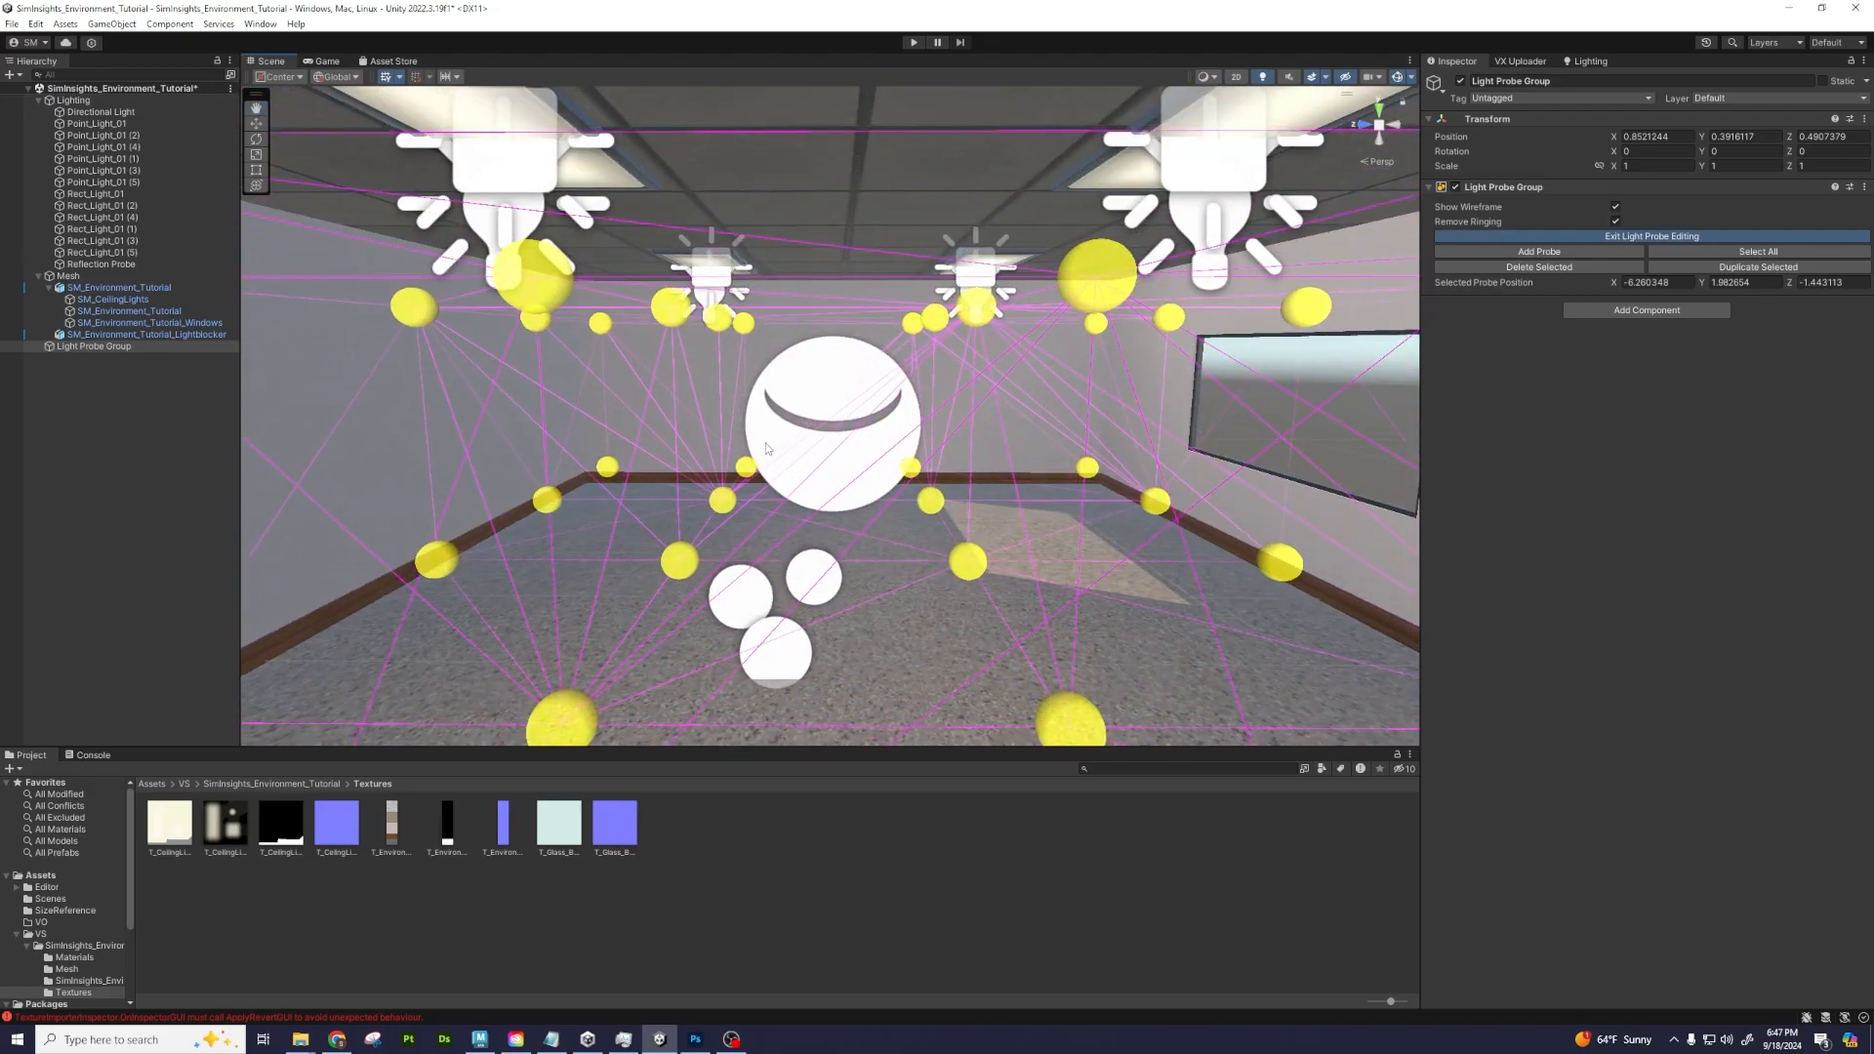
mouse_move(810, 439)
left_mouse_down("alt")
mouse_move(908, 459)
mouse_move(805, 444)
mouse_move(820, 422)
left_mouse_up("alt")
scroll(805, 443, "down", 3)
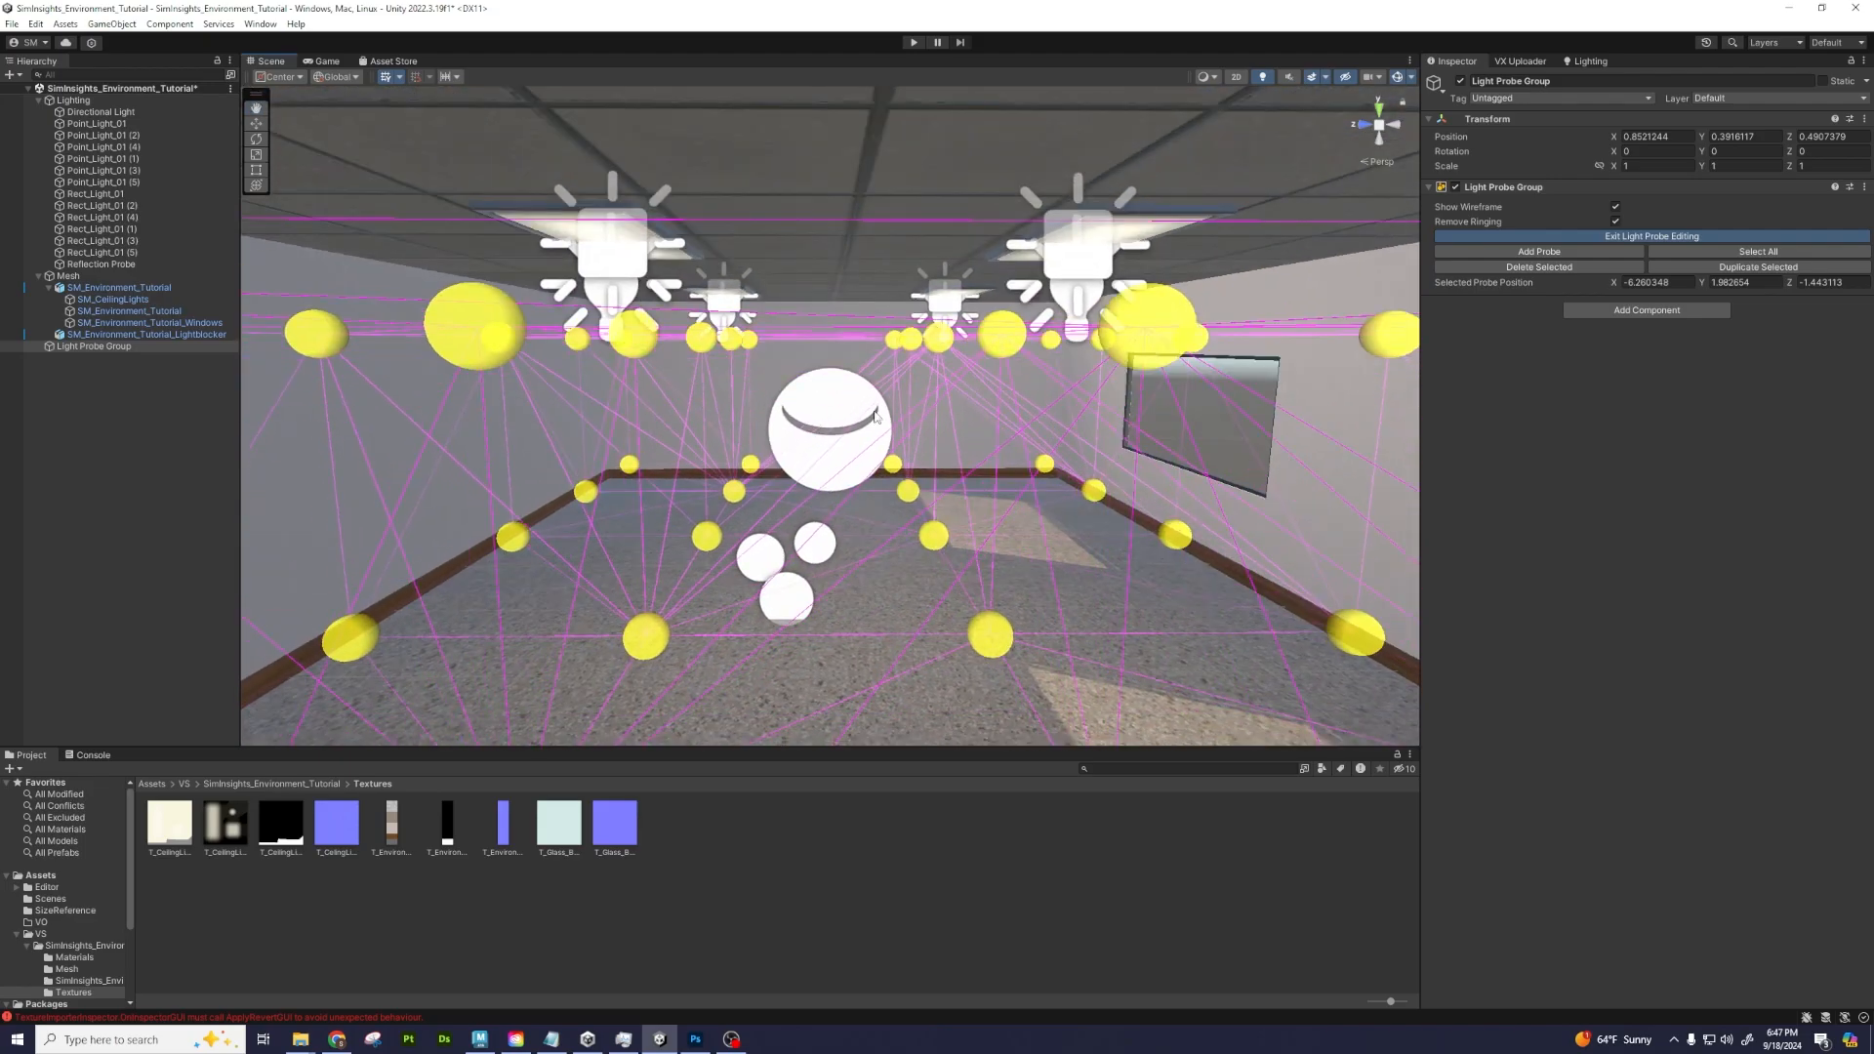
left_click(1609, 238)
left_click(193, 394)
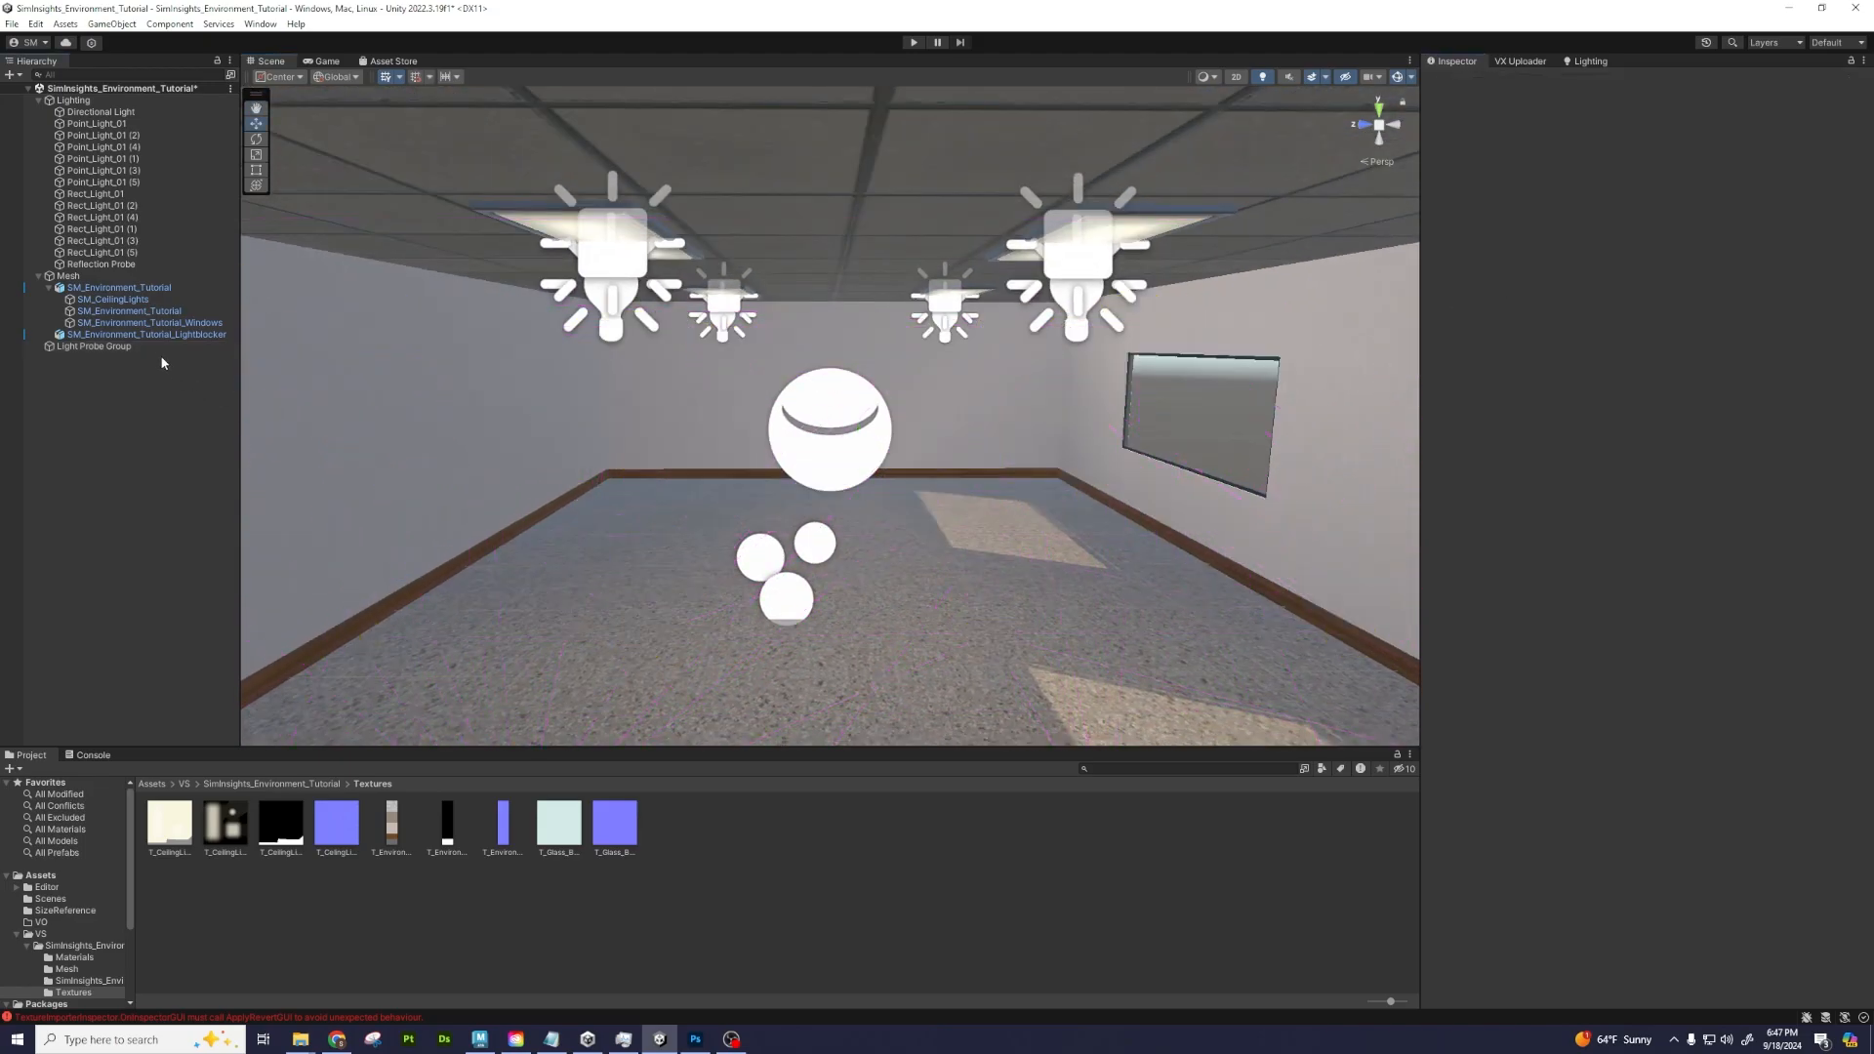
Open the scene's lighting settings, locate the LS_Environment_Tutorial asset in the project and review its Lighting Mode options
middle_click_drag(959, 391, 1028, 257)
left_click_drag(899, 304, 954, 339, "alt")
scroll(934, 331, "down", 3)
scroll(918, 336, "down", 2)
middle_click_drag(905, 335, 900, 357)
scroll(908, 357, "up", 2)
middle_click_drag(1023, 390, 942, 382)
left_click(1584, 61)
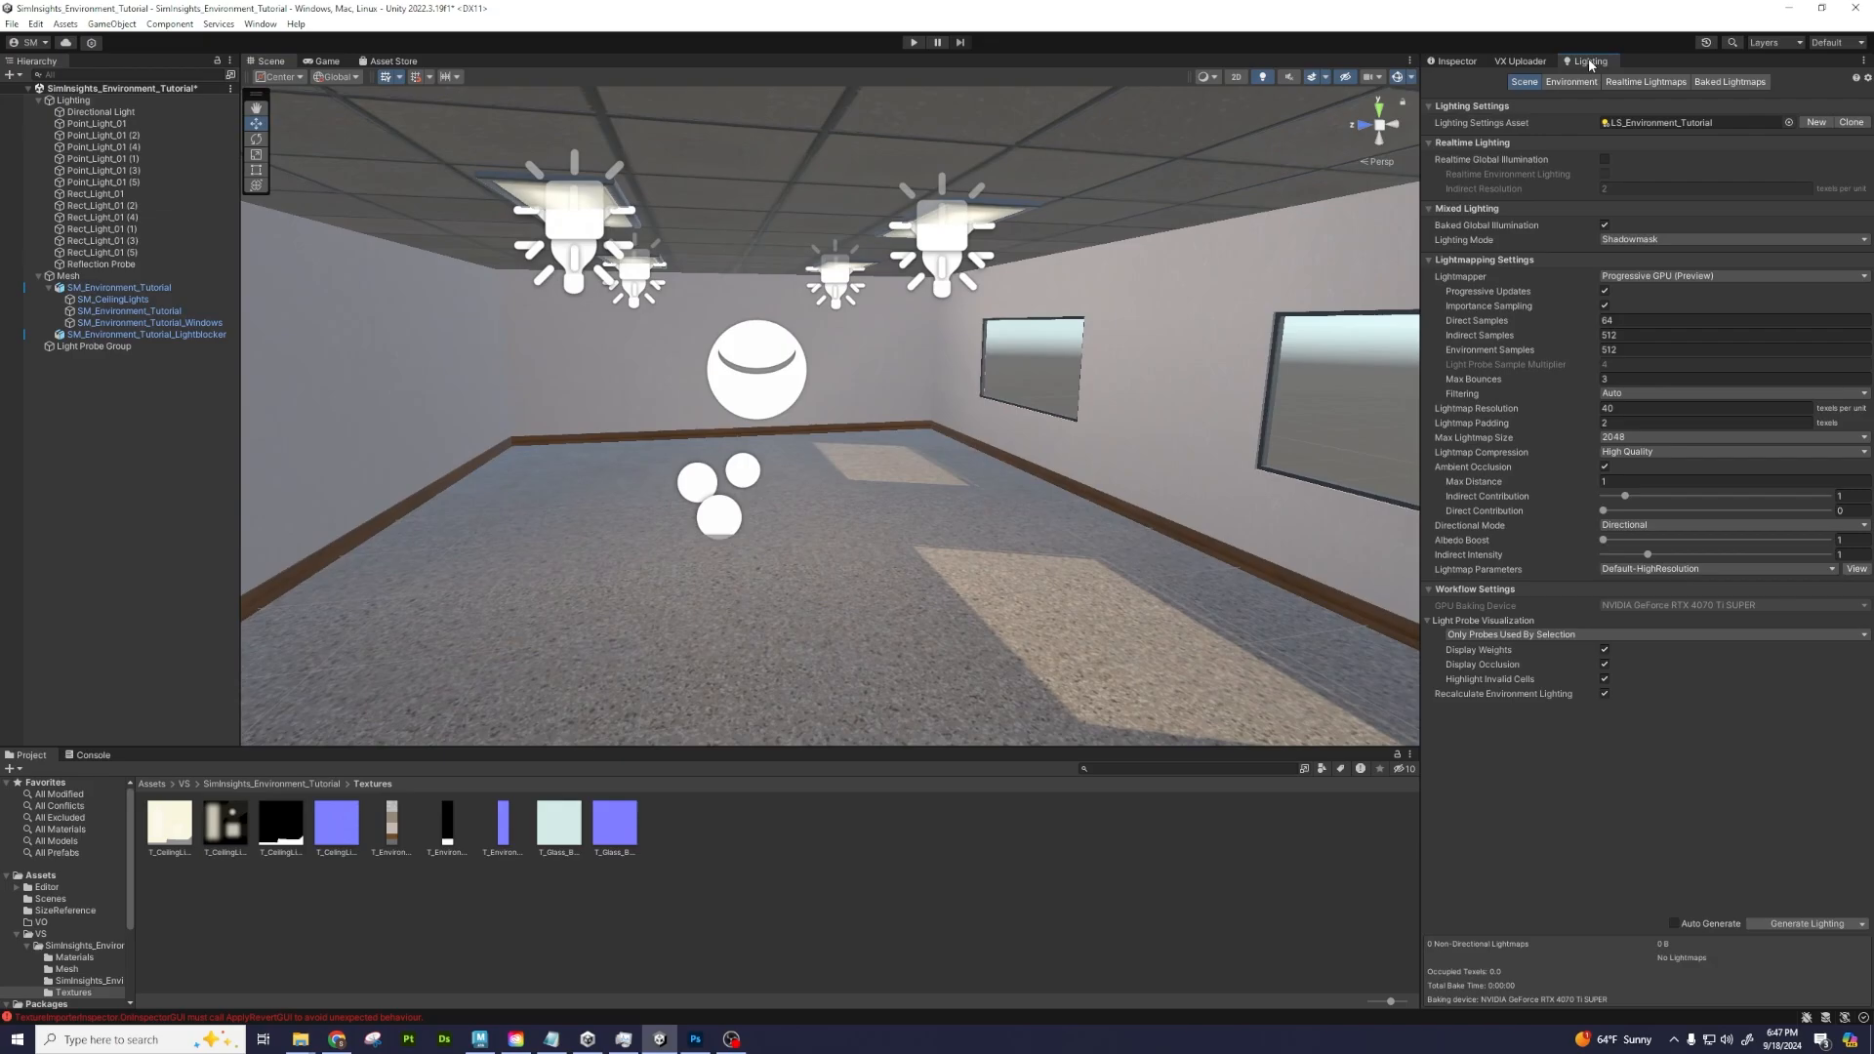
left_click(1627, 121)
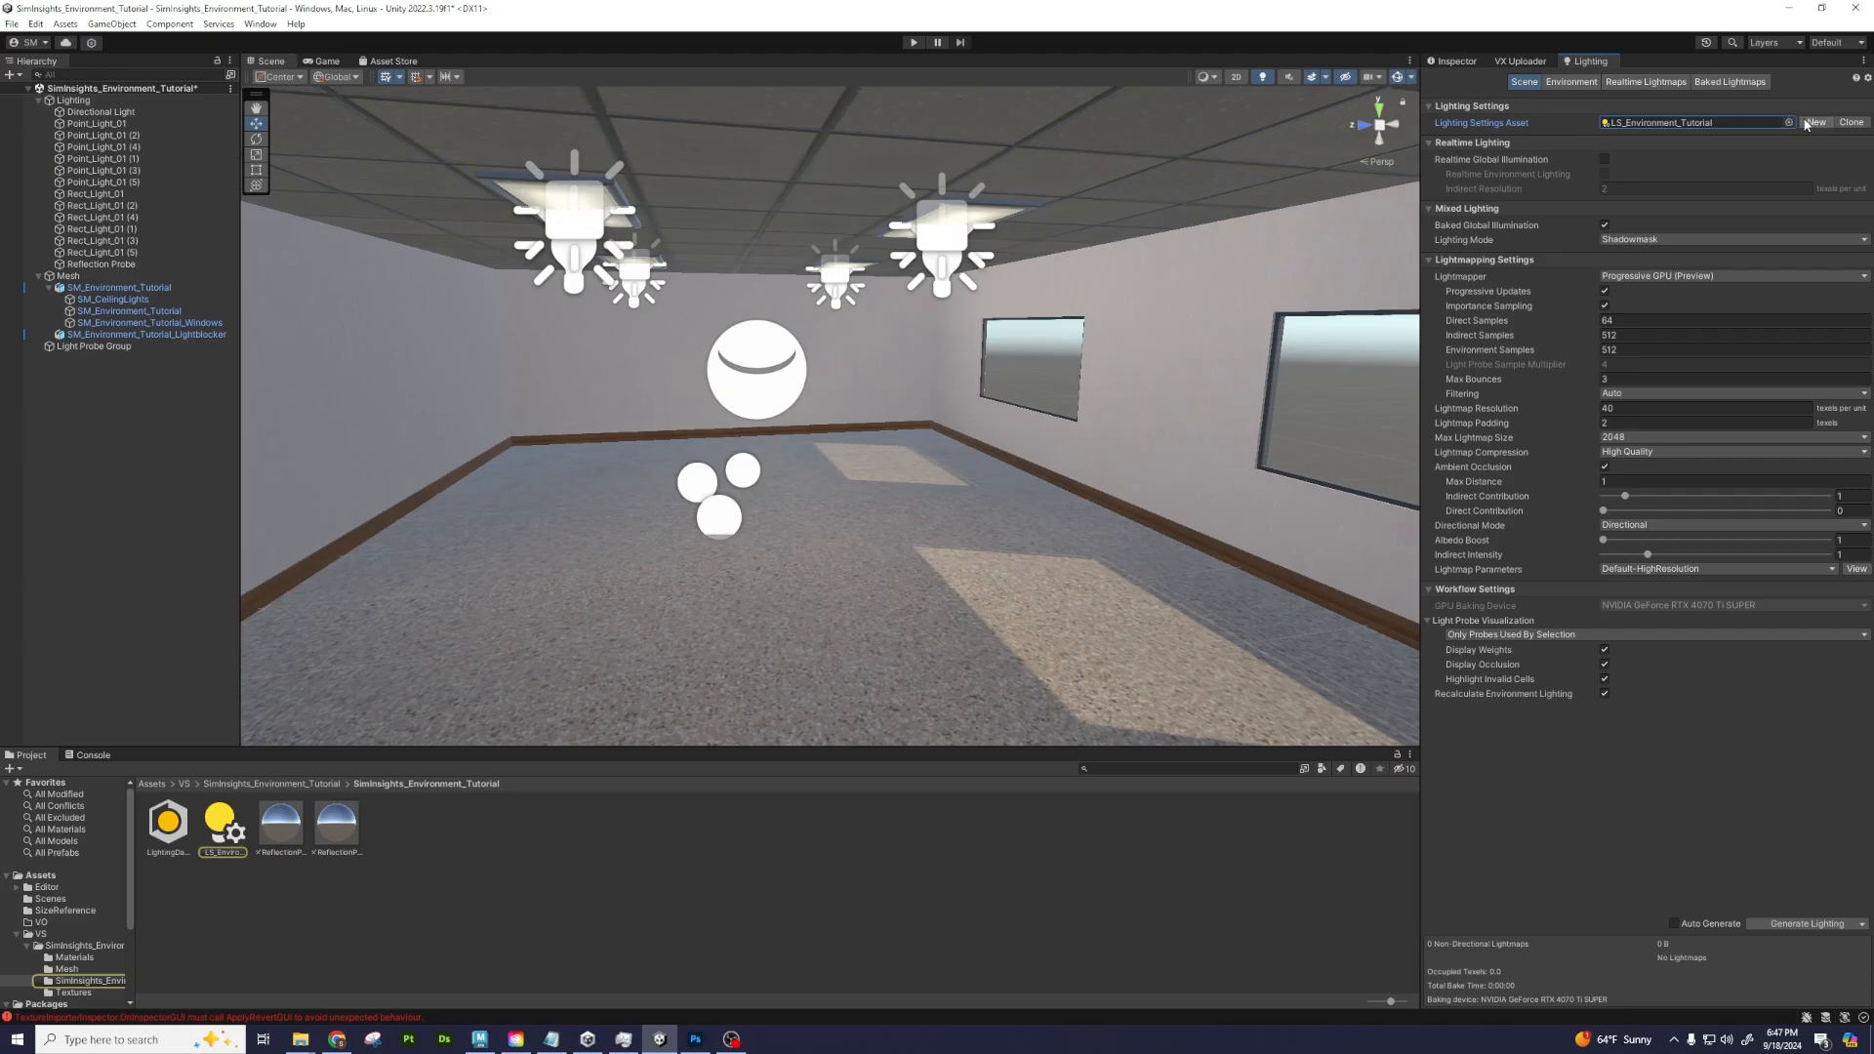
left_click(232, 855)
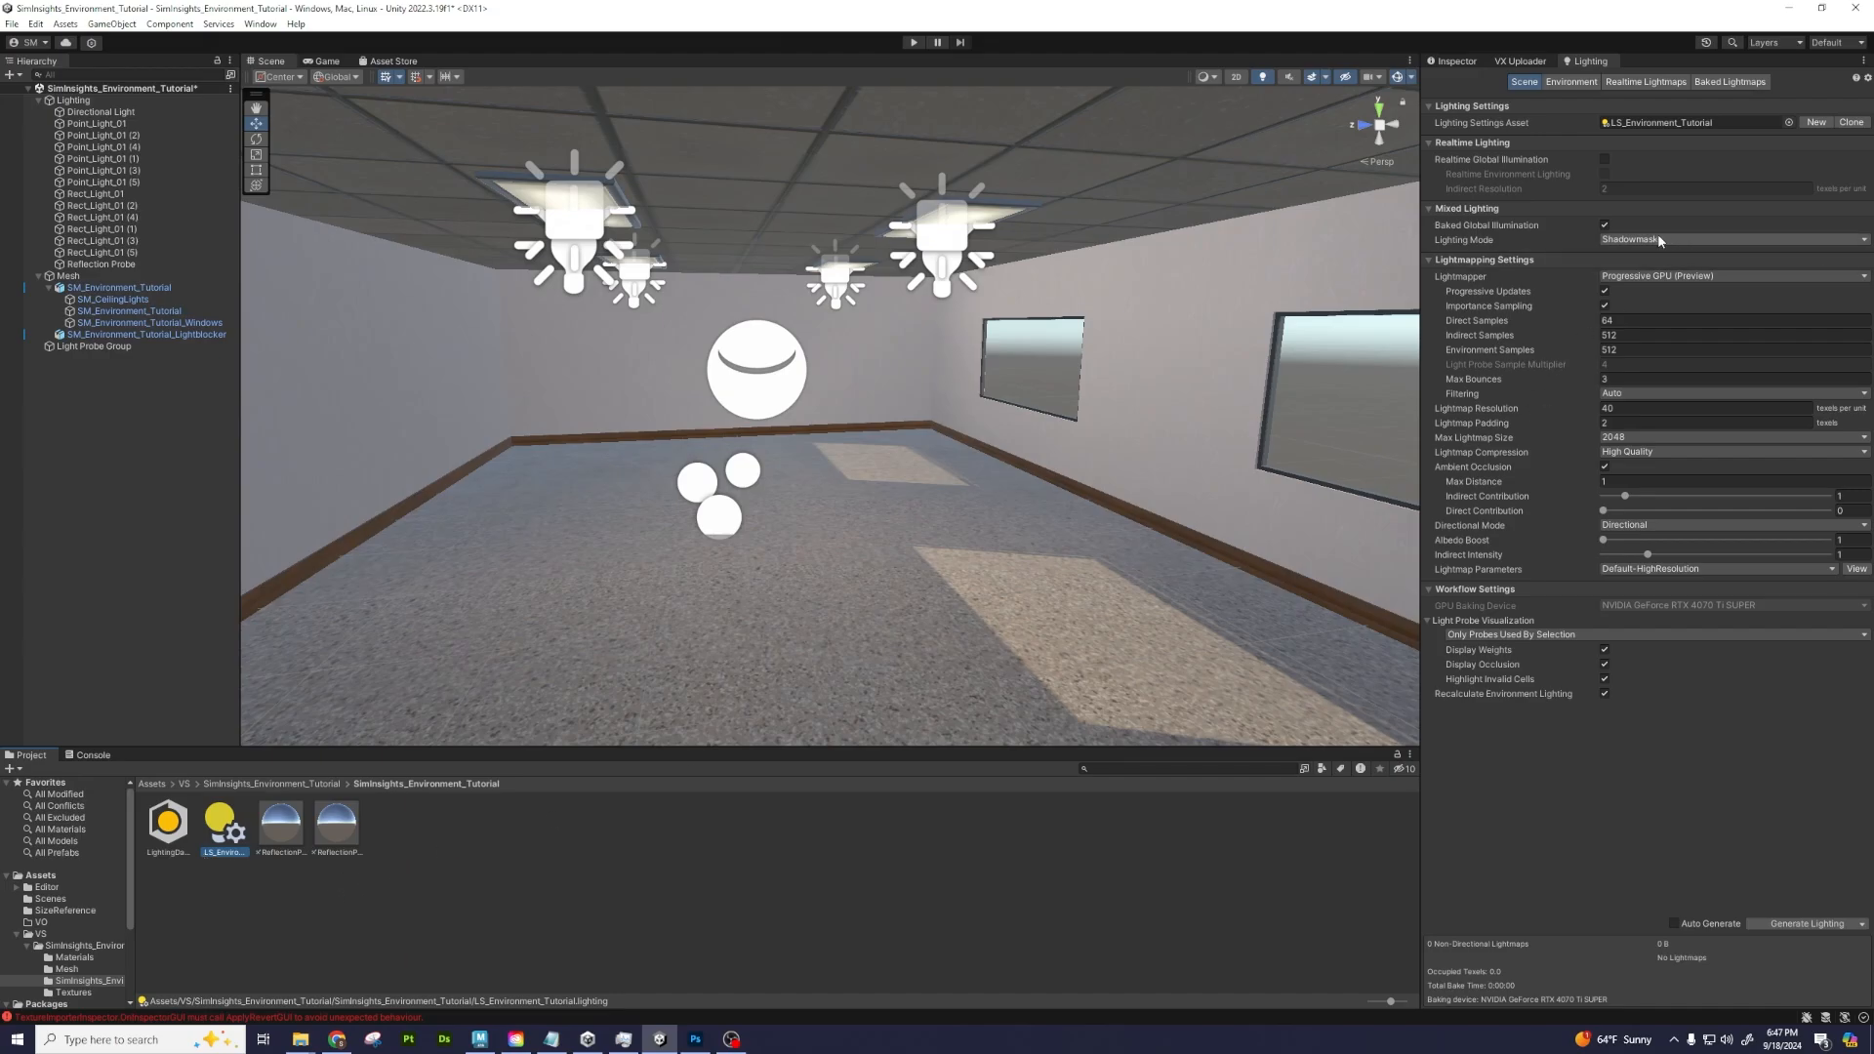
left_click(1627, 240)
left_click(1619, 243)
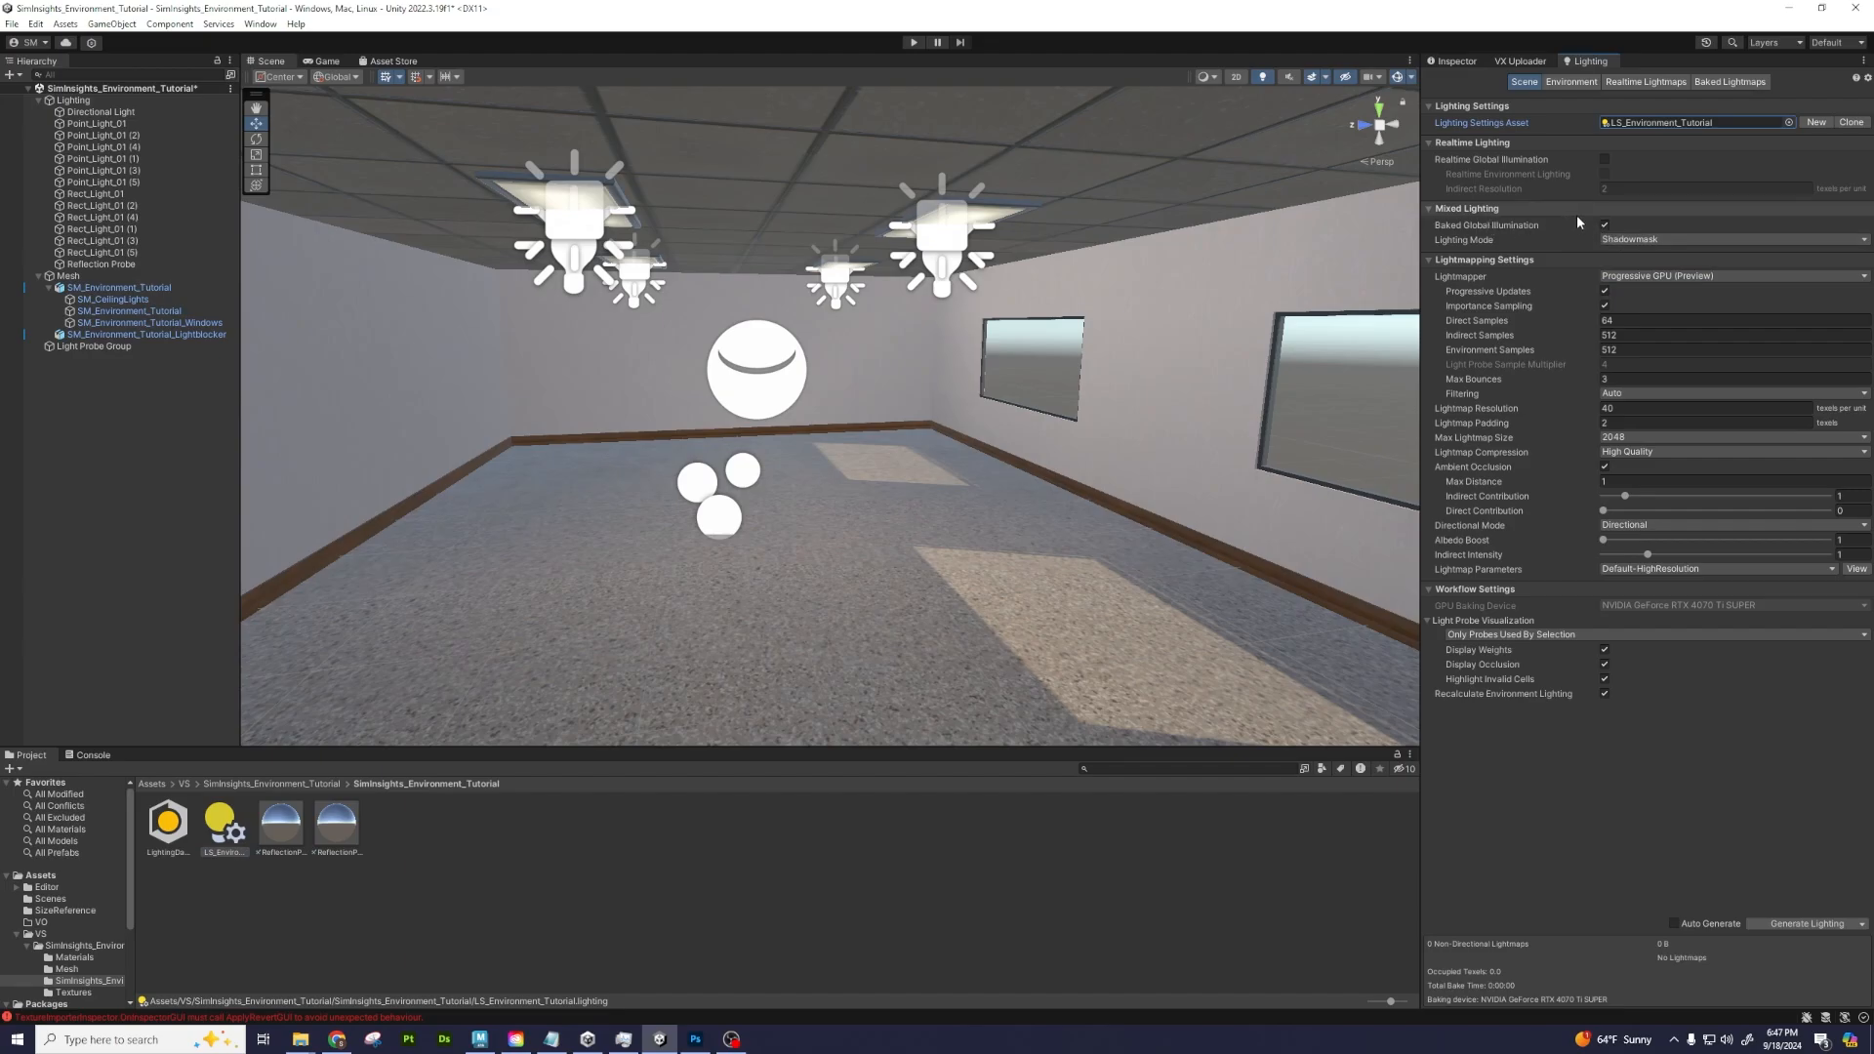
Review the lightmapper options and choose Progressive GPU (Preview)
left_click(1628, 277)
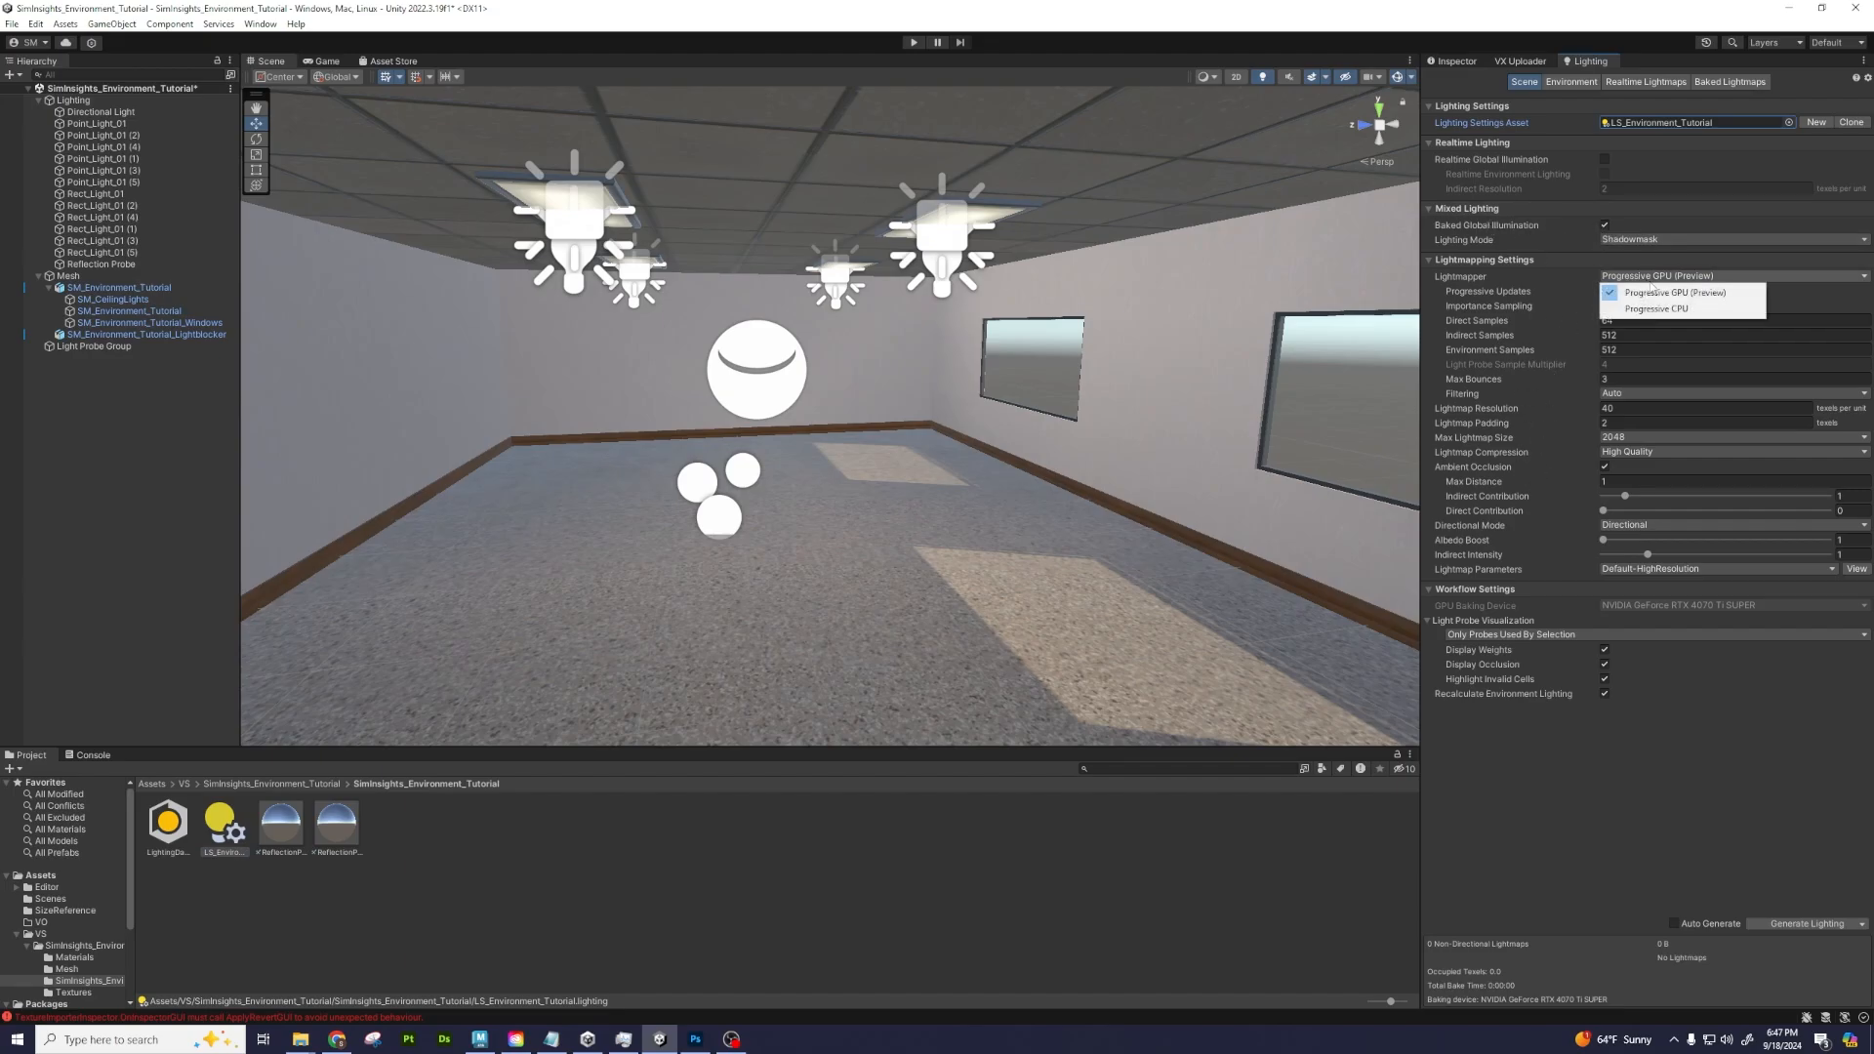
left_click(1675, 279)
left_click(1675, 278)
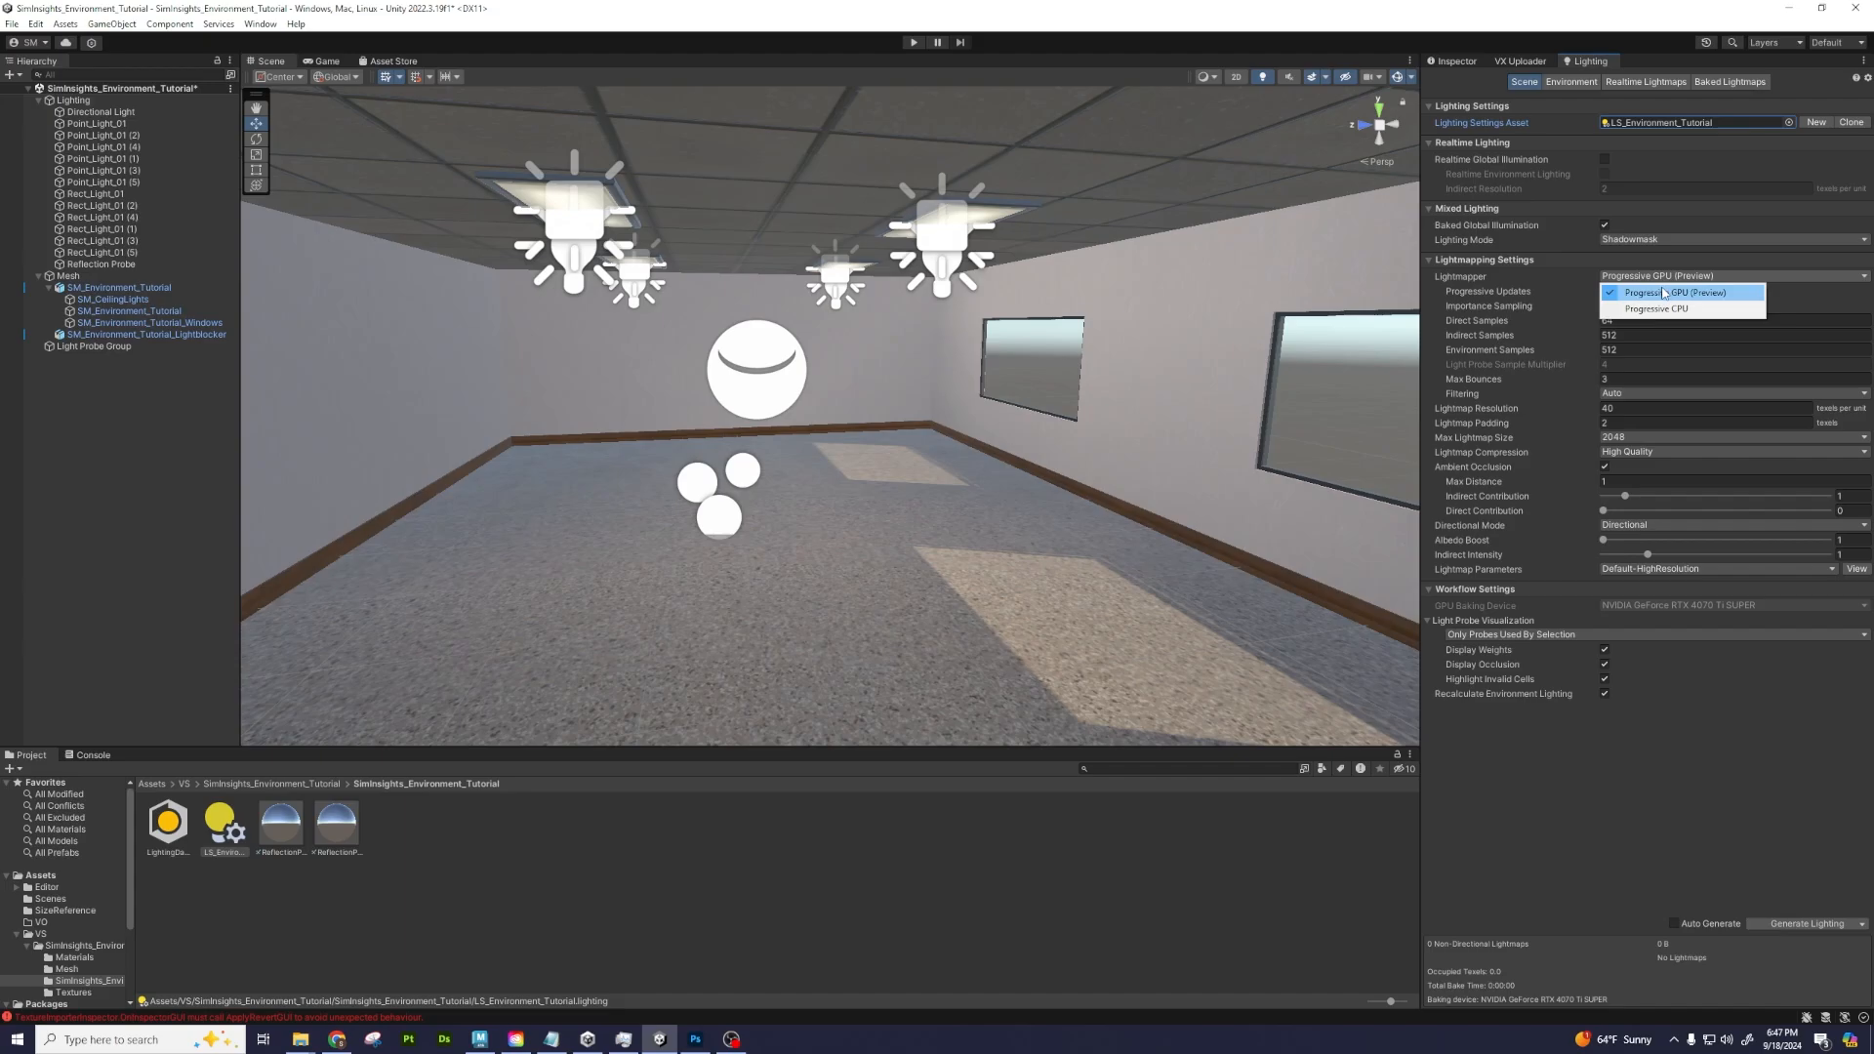
left_click(1665, 293)
left_click(1671, 277)
left_click(1671, 292)
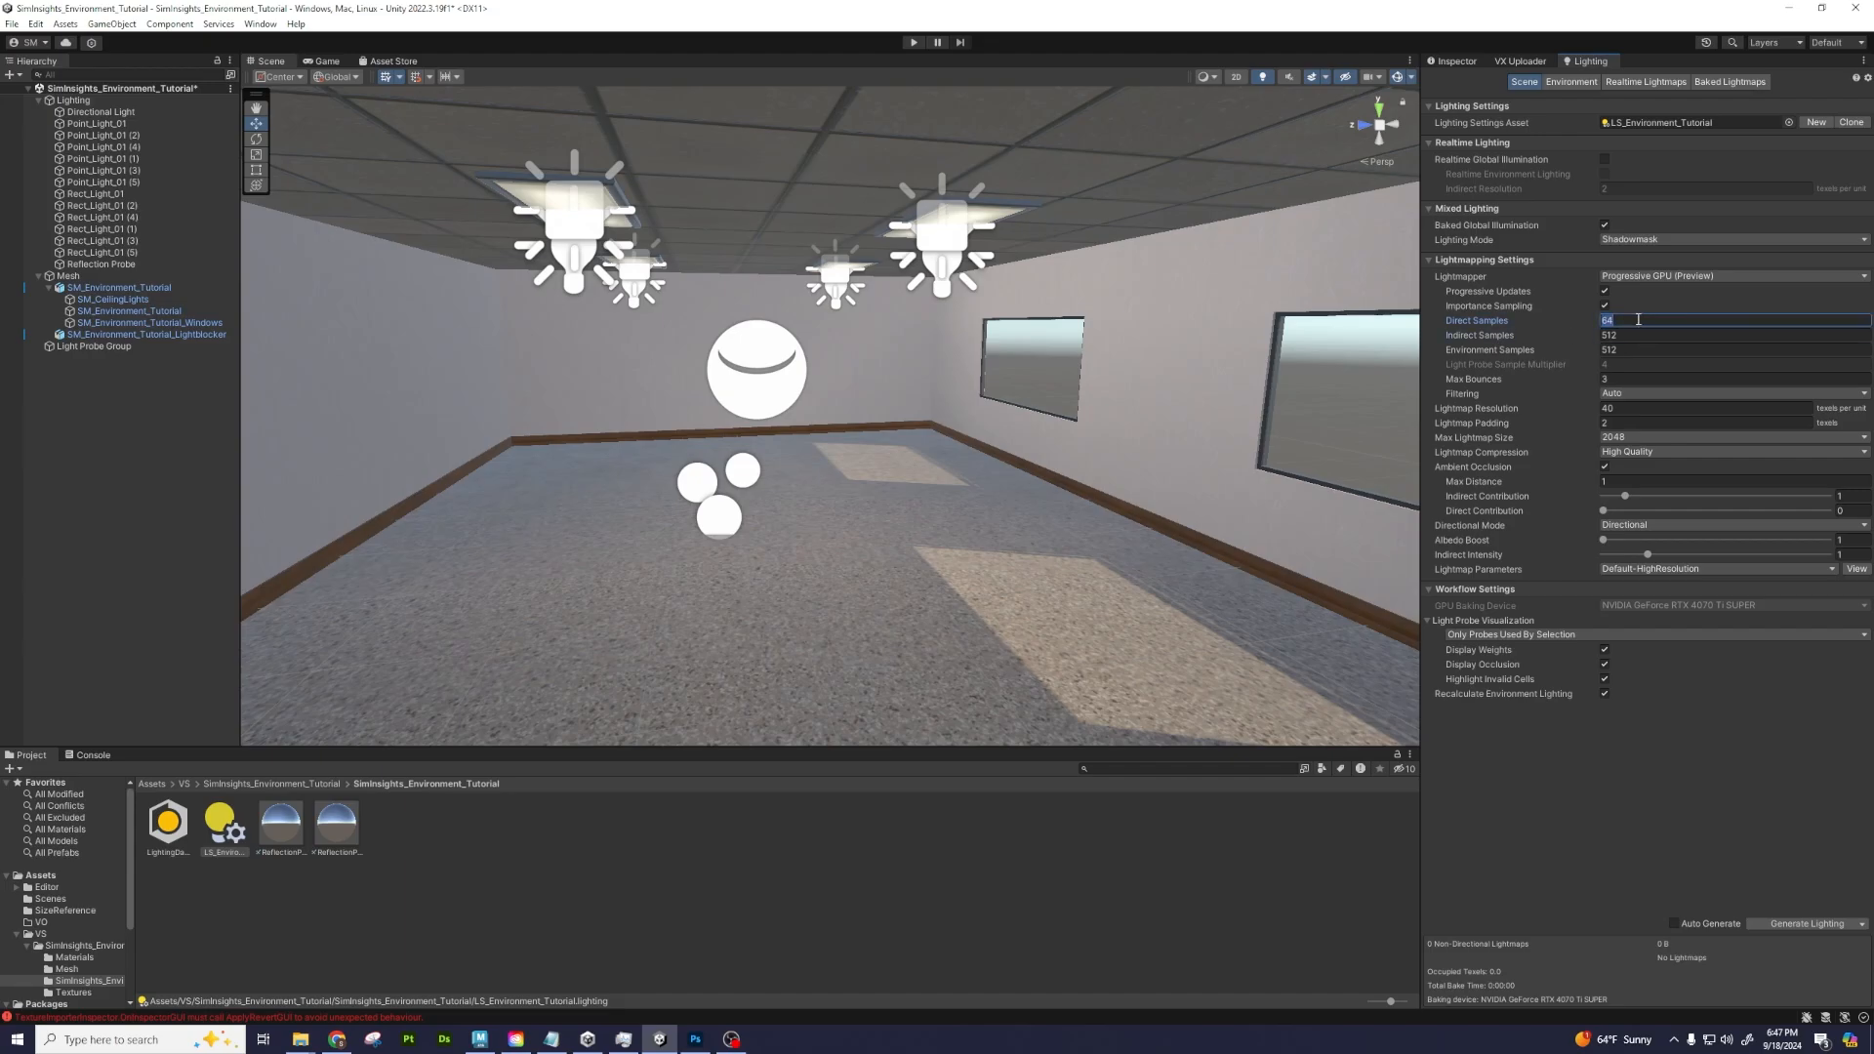
Review the Direct, Indirect and Environment Samples and the Max Bounces values in the lightmapping settings
left_click(1636, 333)
left_click(1637, 321)
left_click(1632, 333)
left_click(1624, 322)
left_click(1625, 335)
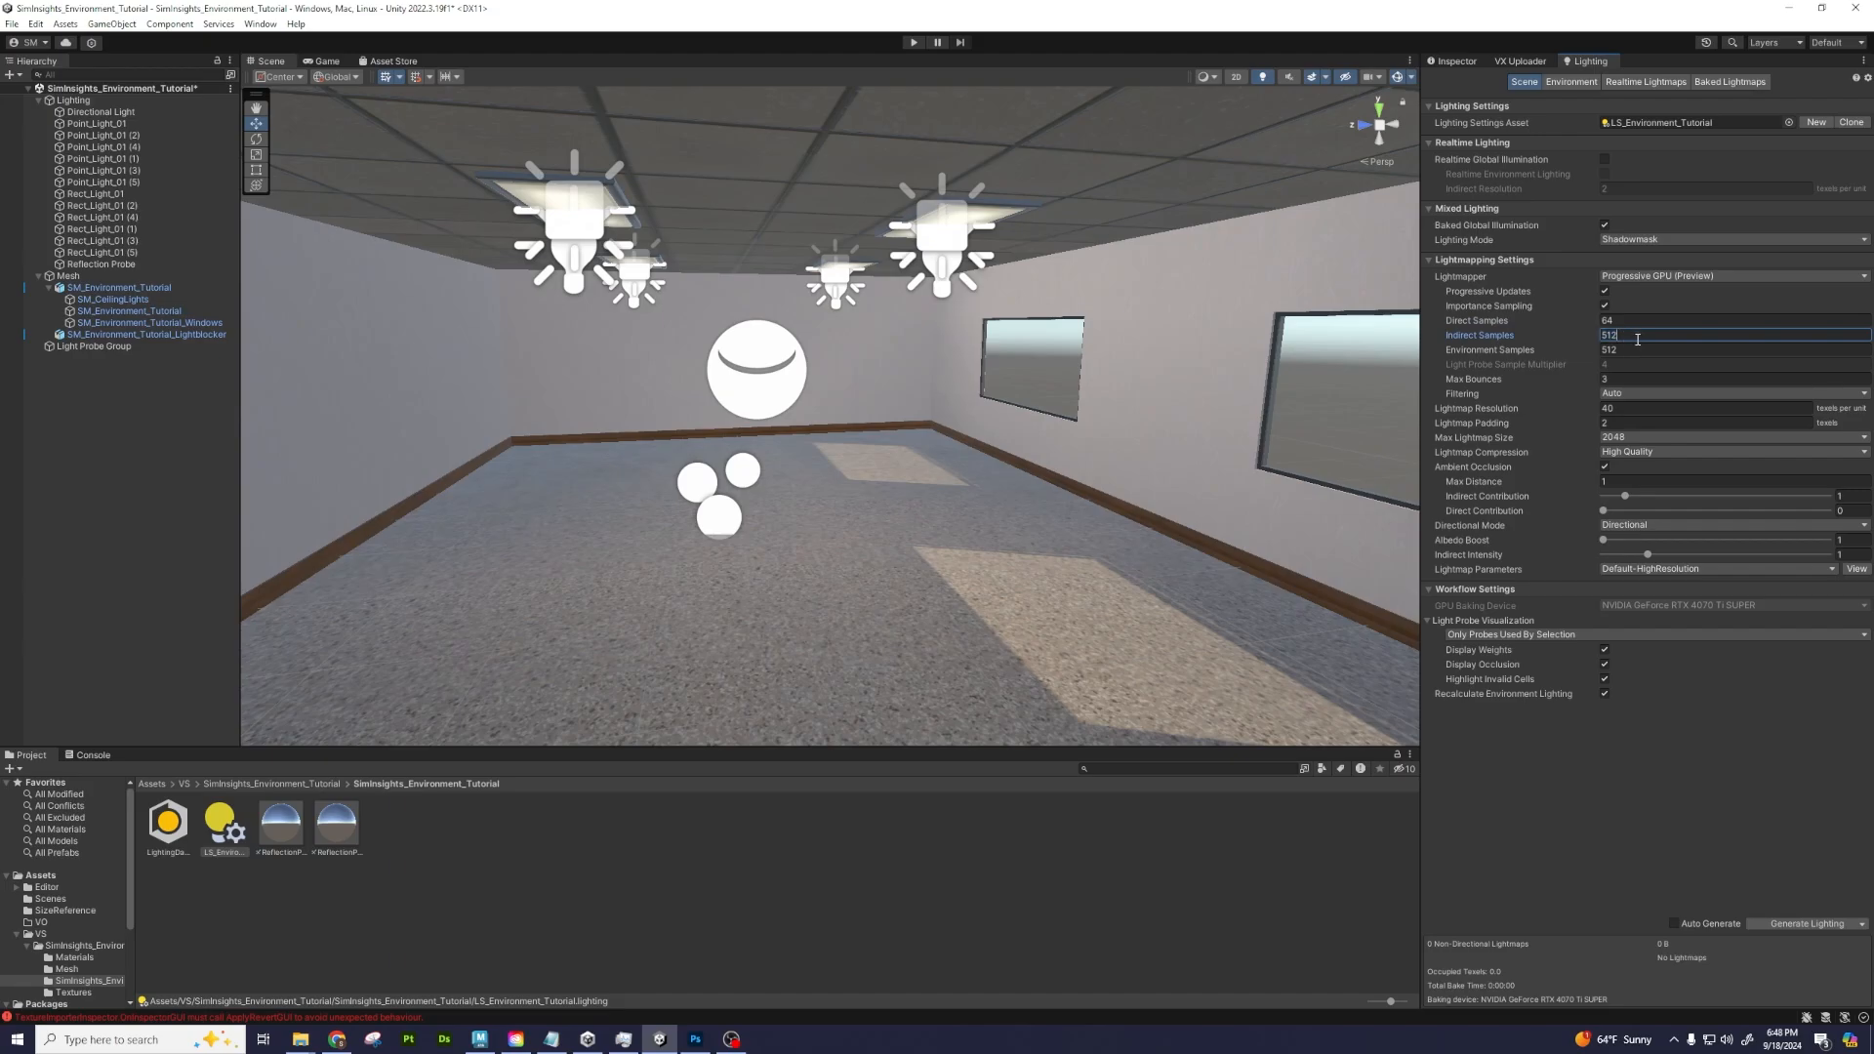
left_click(1656, 349)
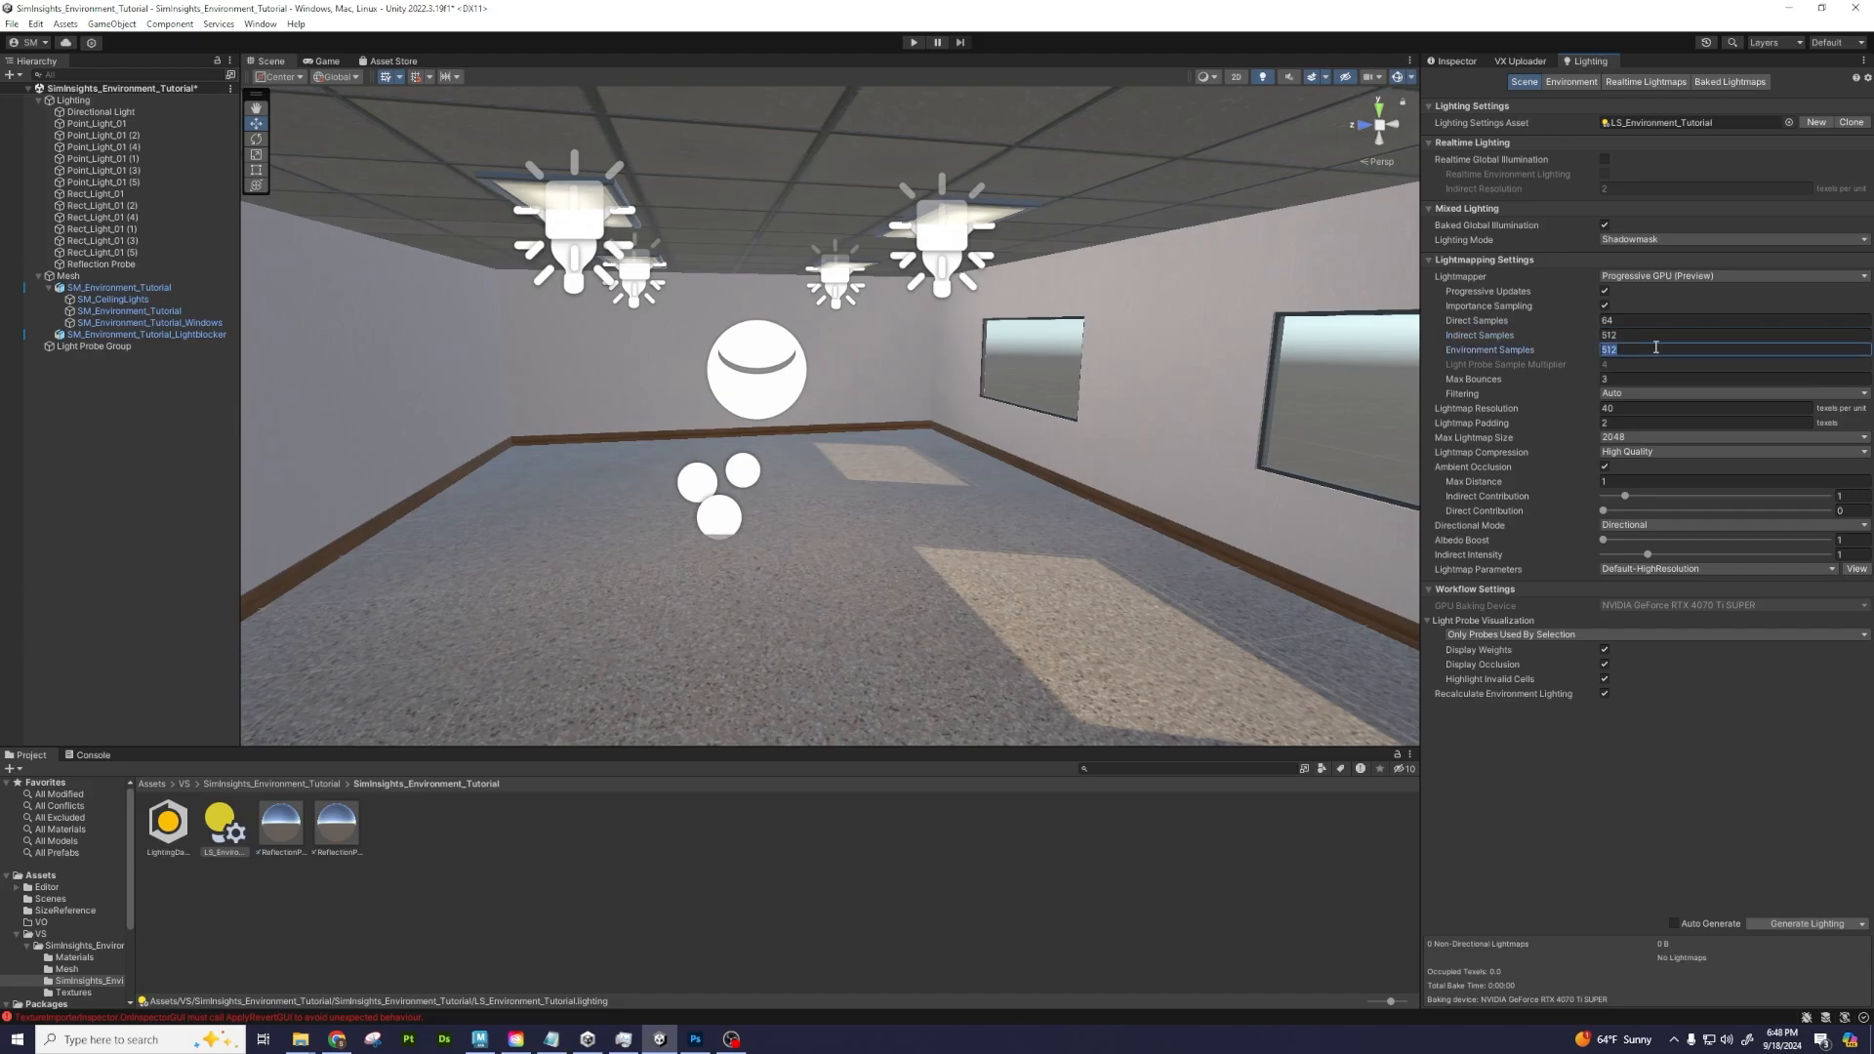
left_click(1620, 378)
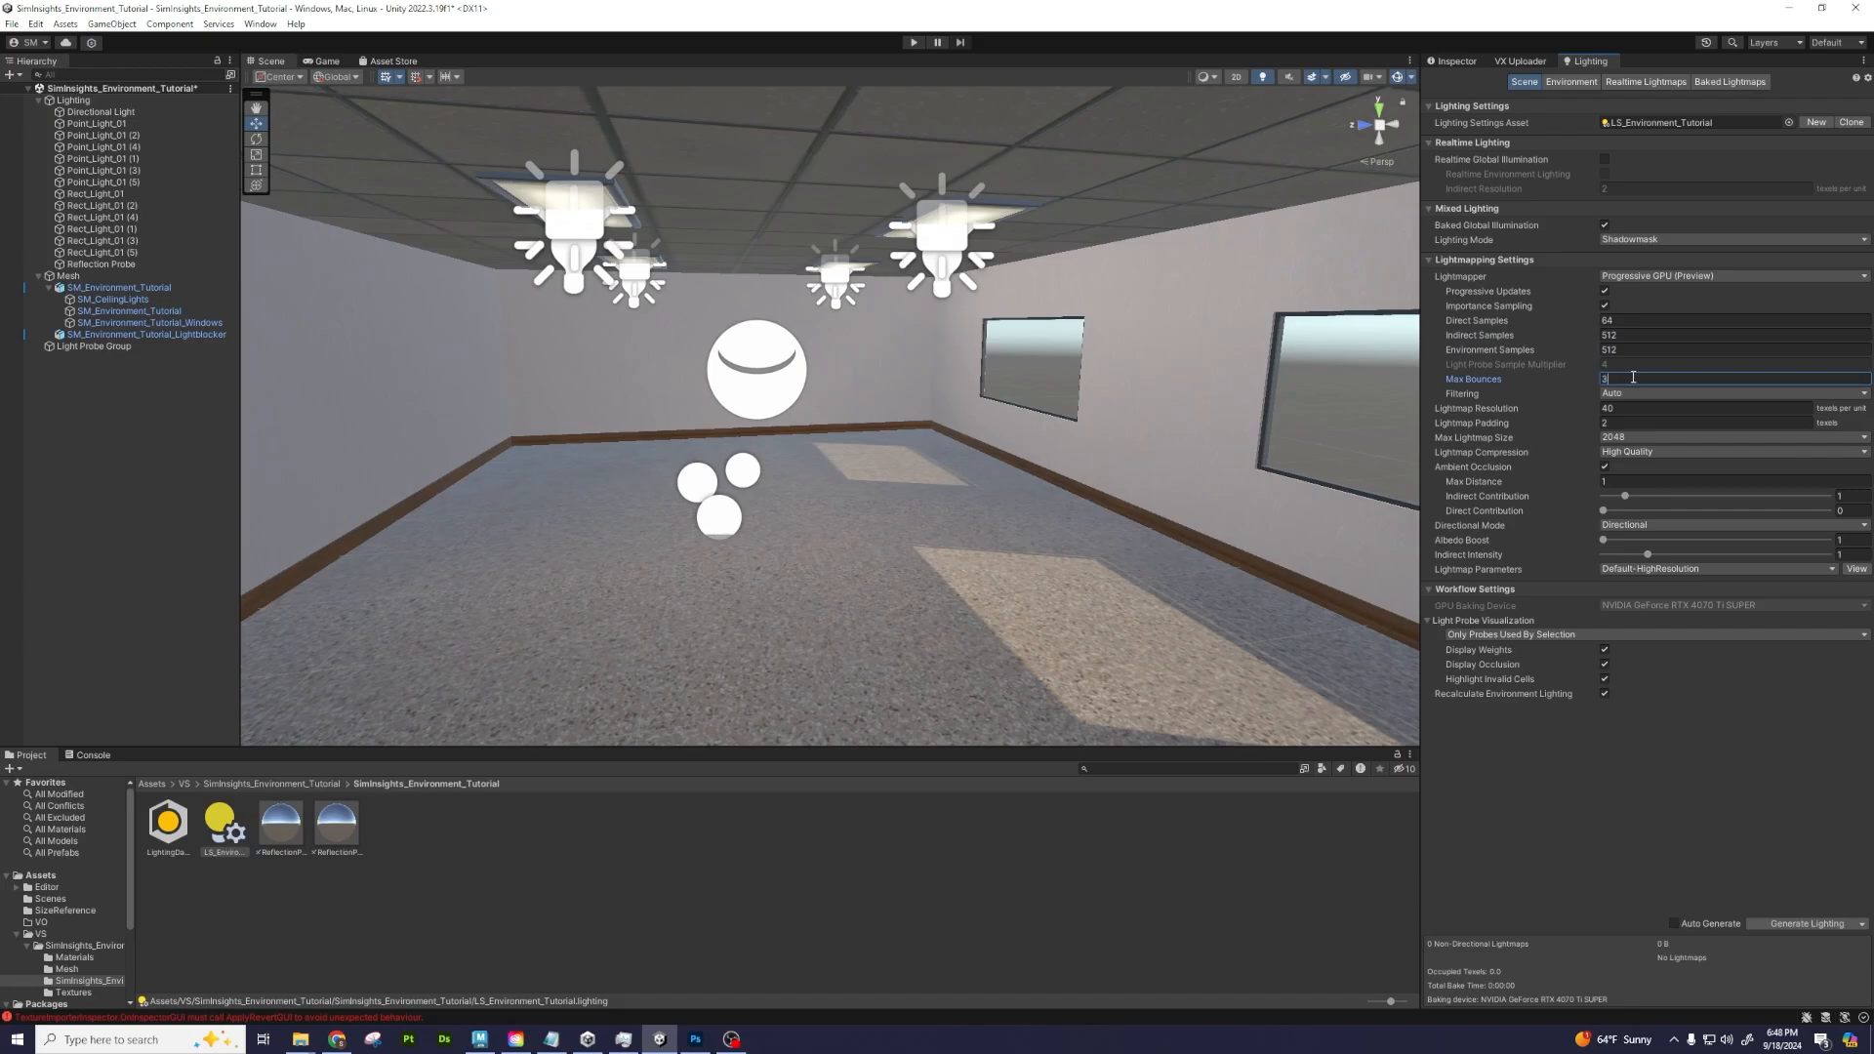
Choose a 2048 max lightmap size and Default-HighResolution lightmap parameters, and generate the scene's lighting
left_click(1616, 440)
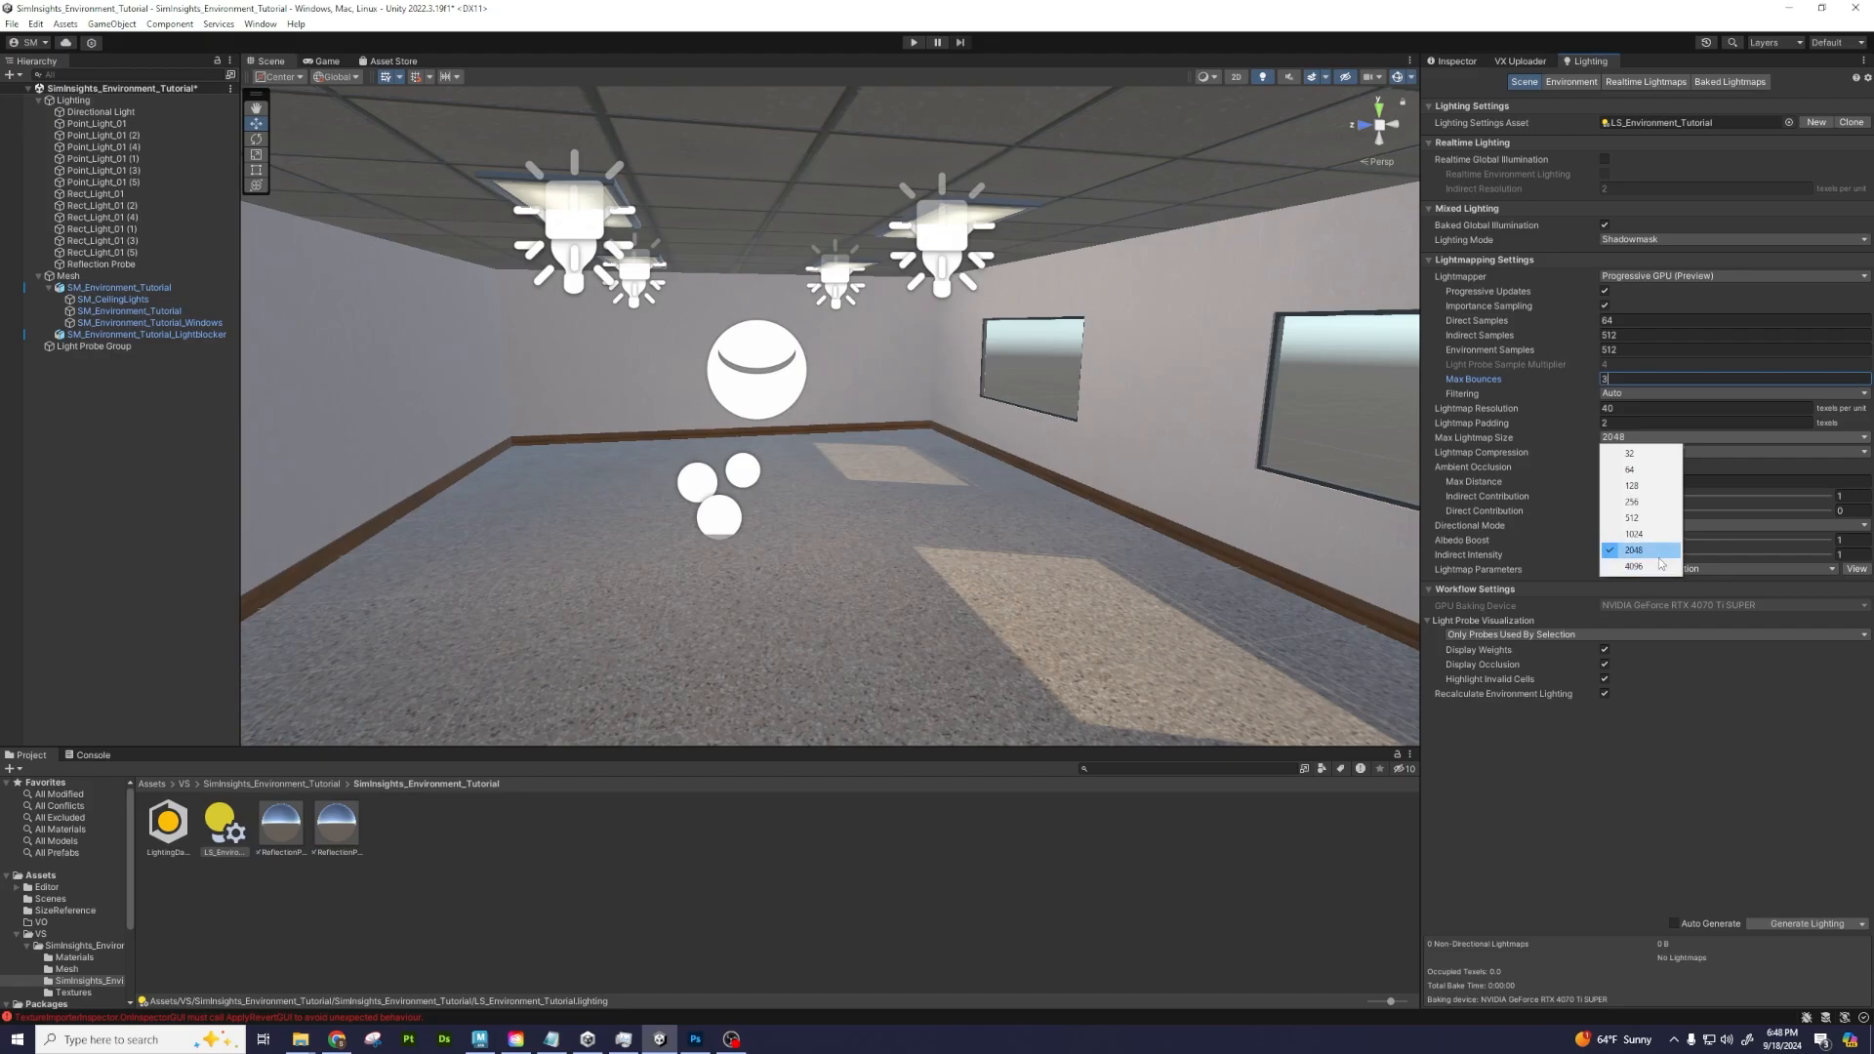
left_click(1657, 551)
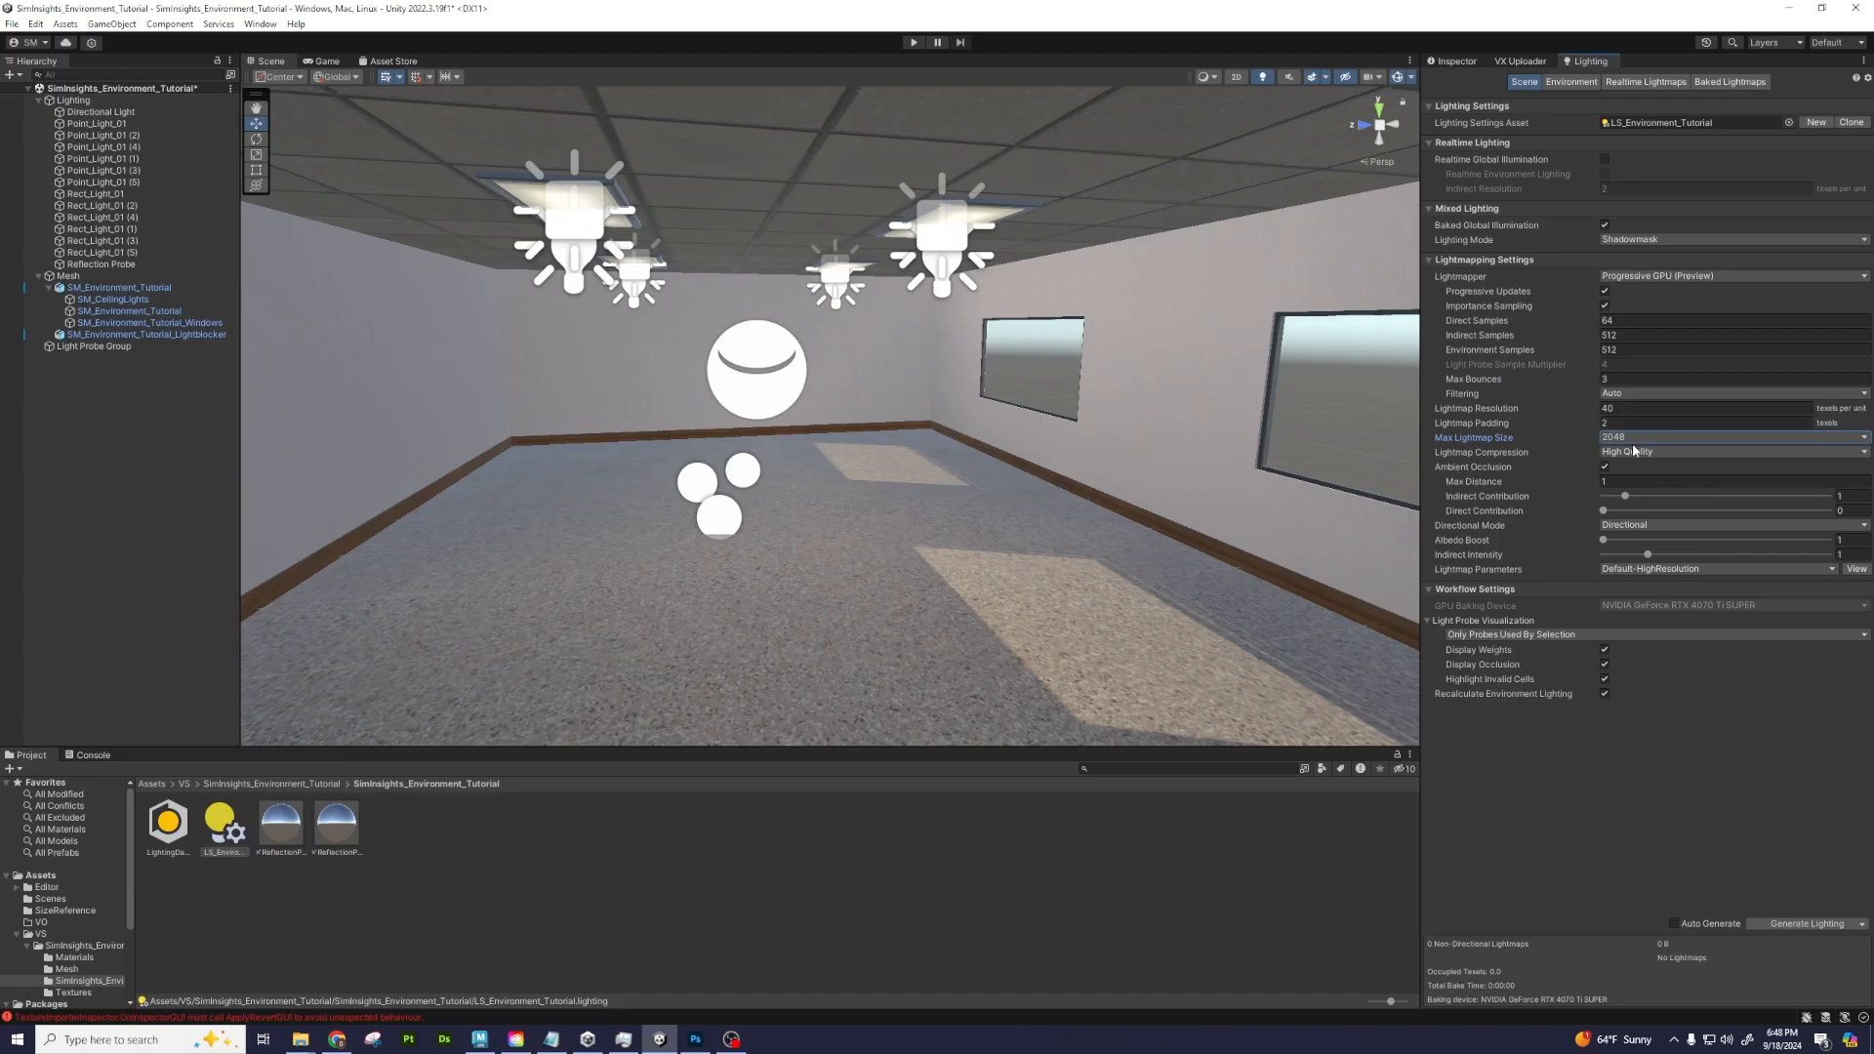
left_click(1638, 452)
left_click(1640, 569)
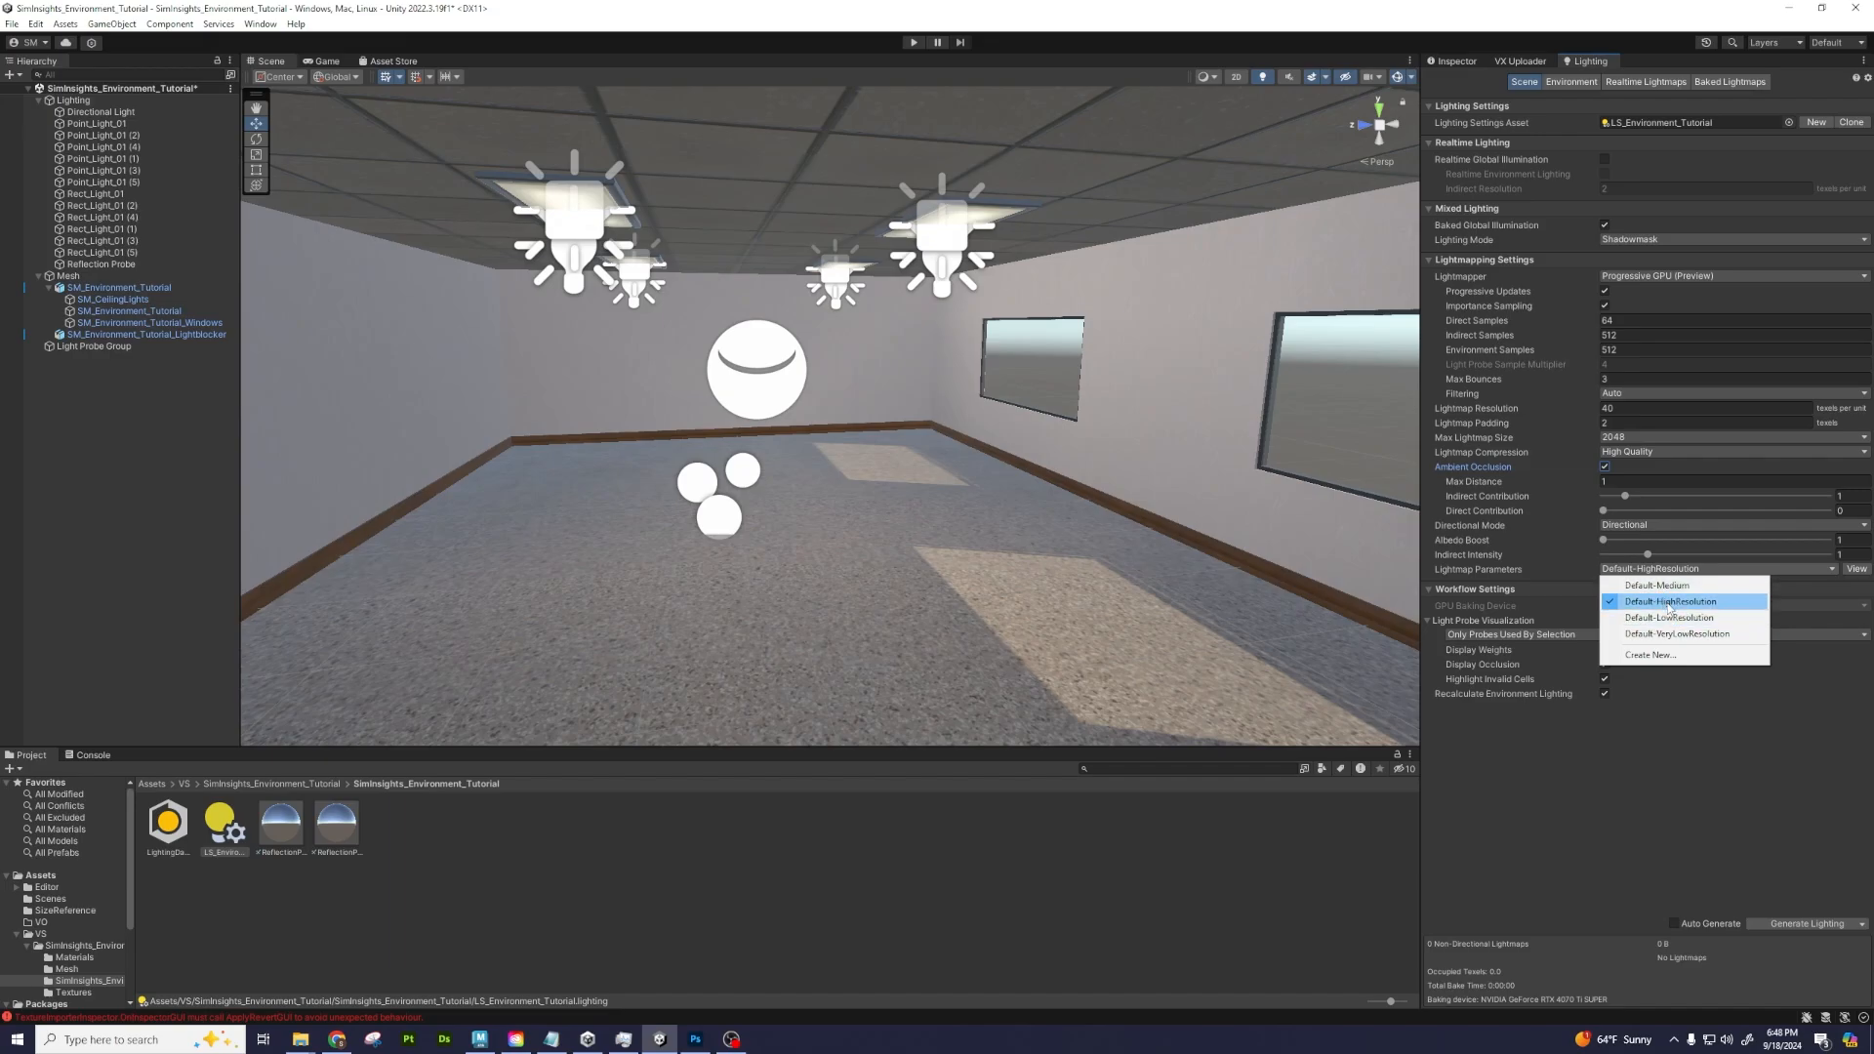
left_click(1670, 602)
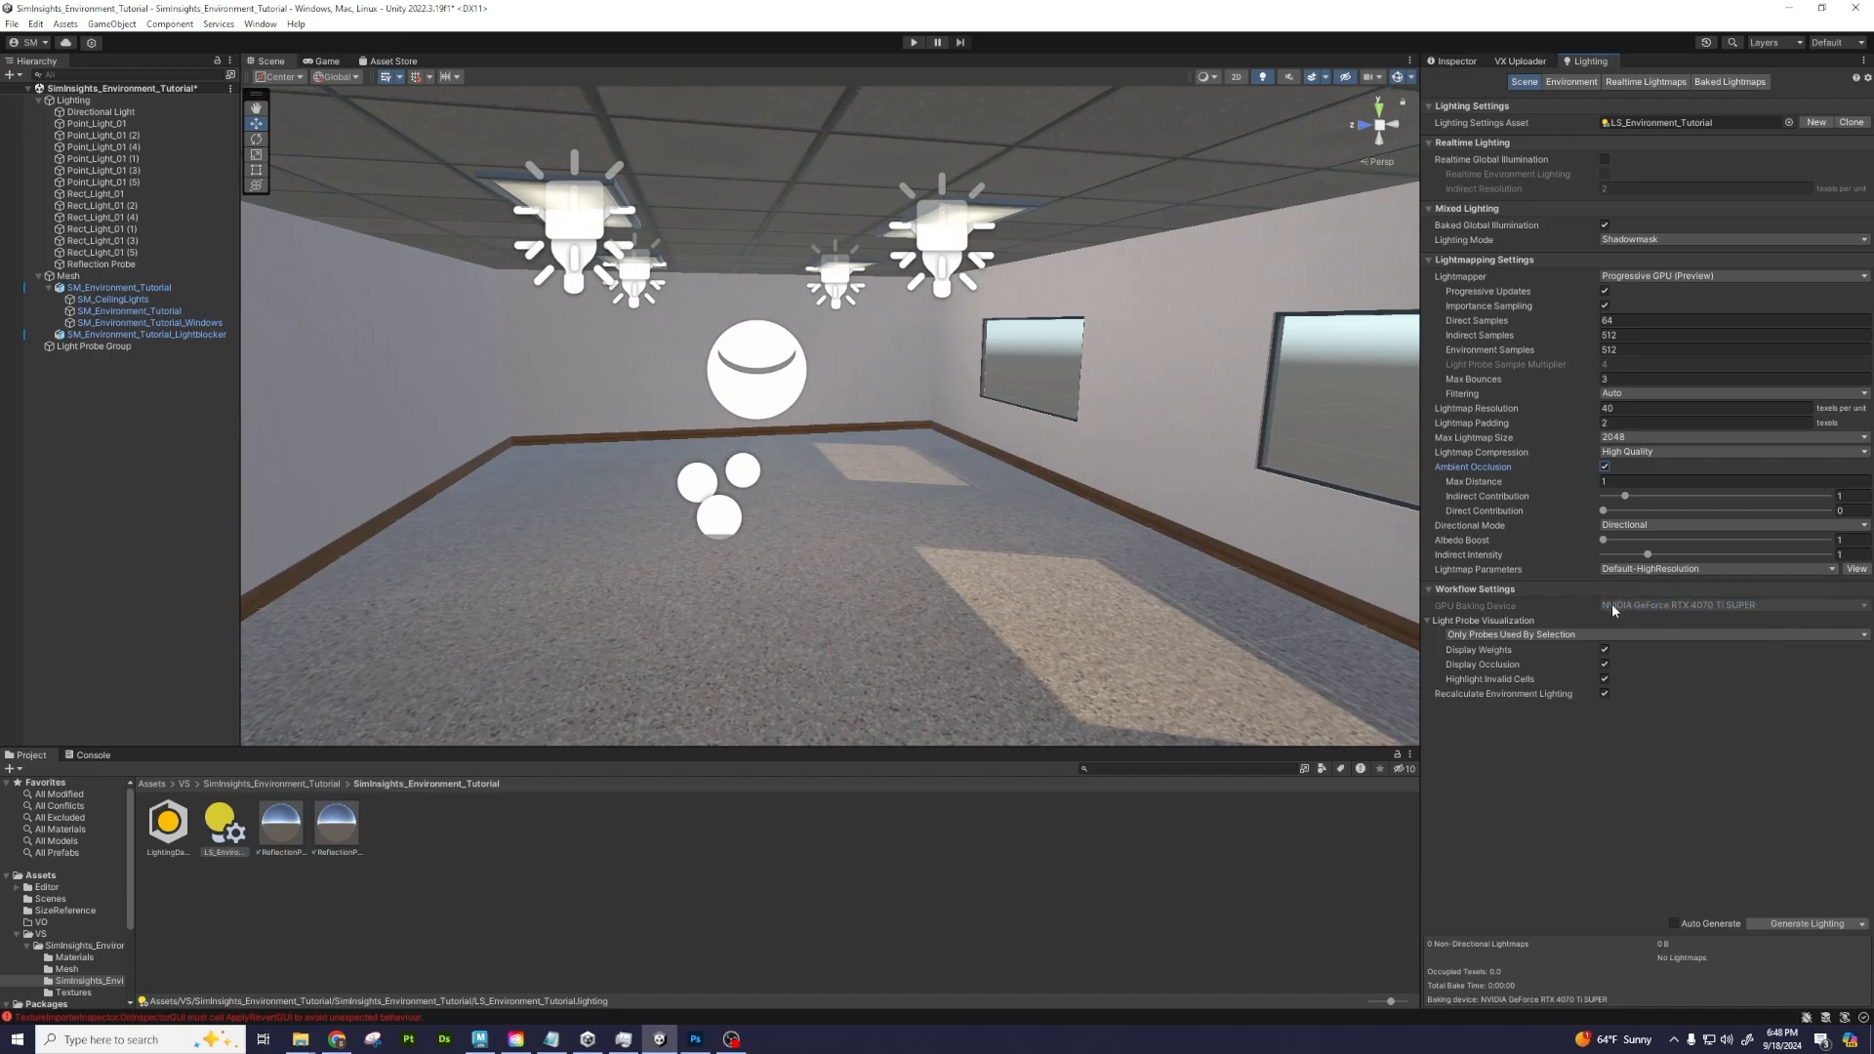
left_click(1812, 924)
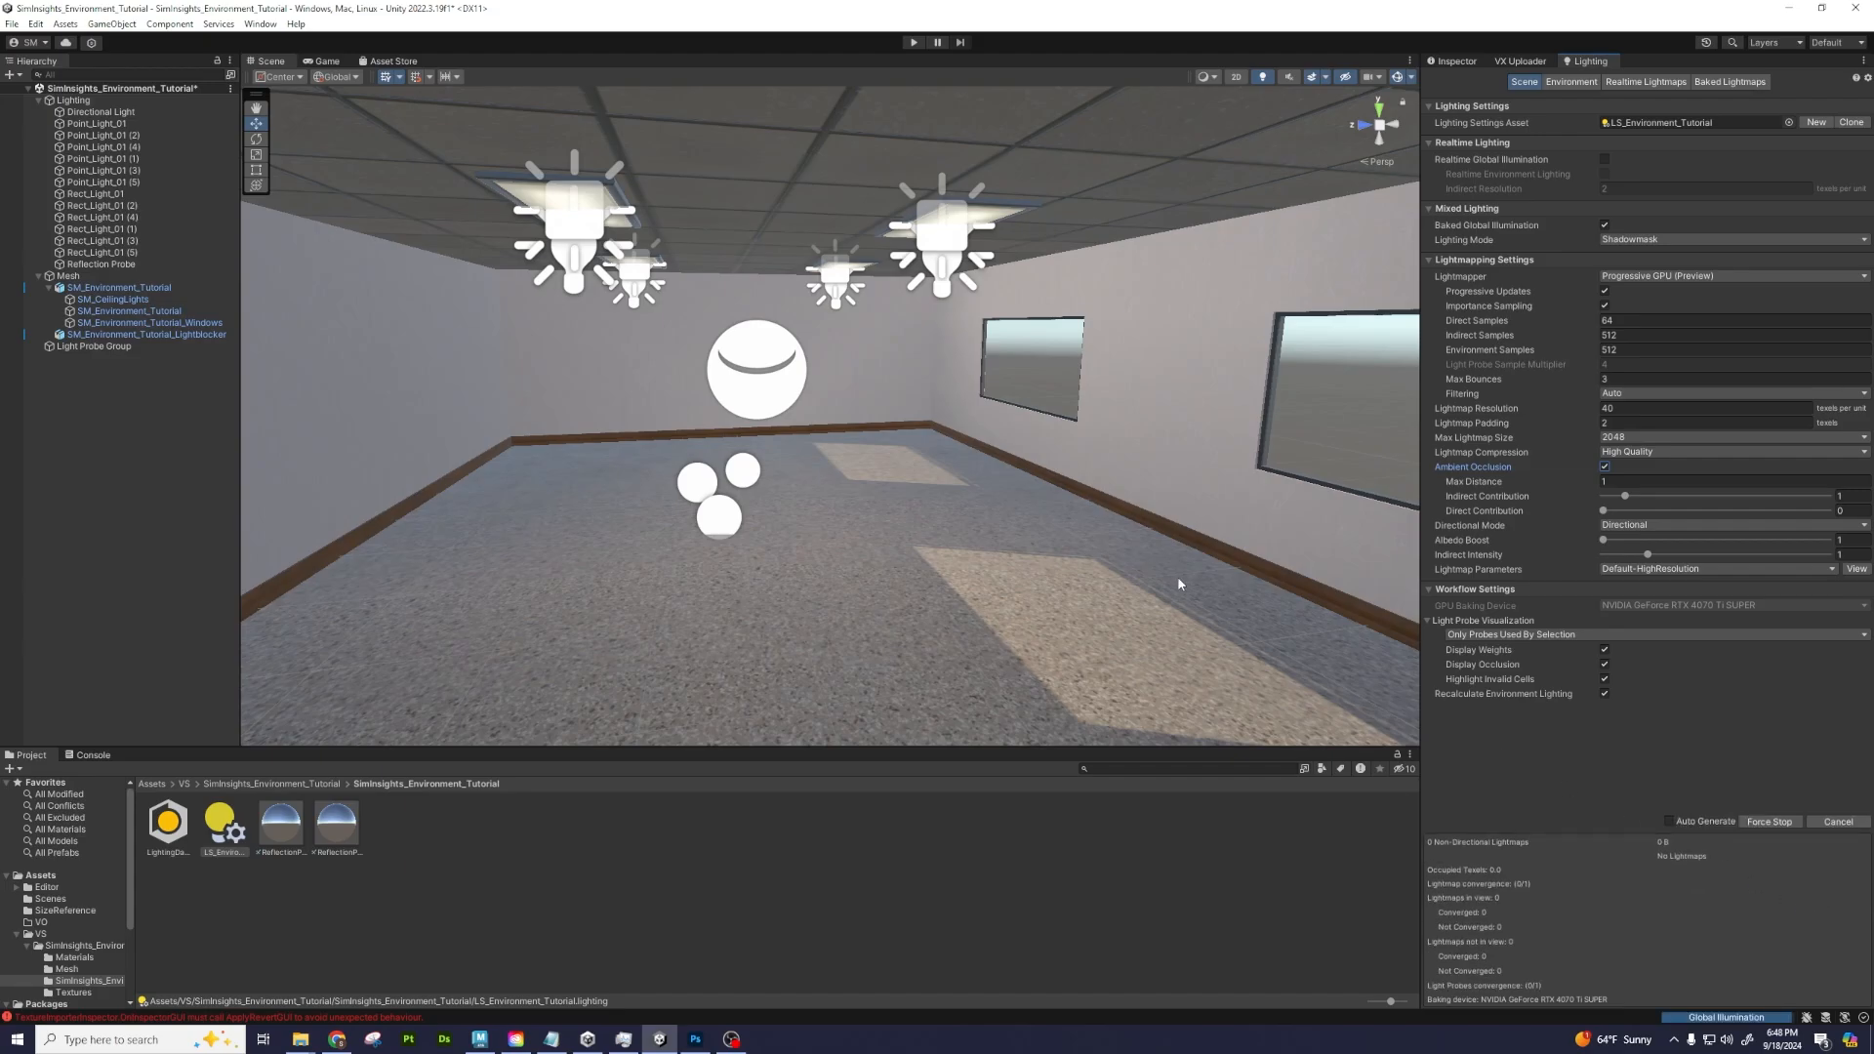
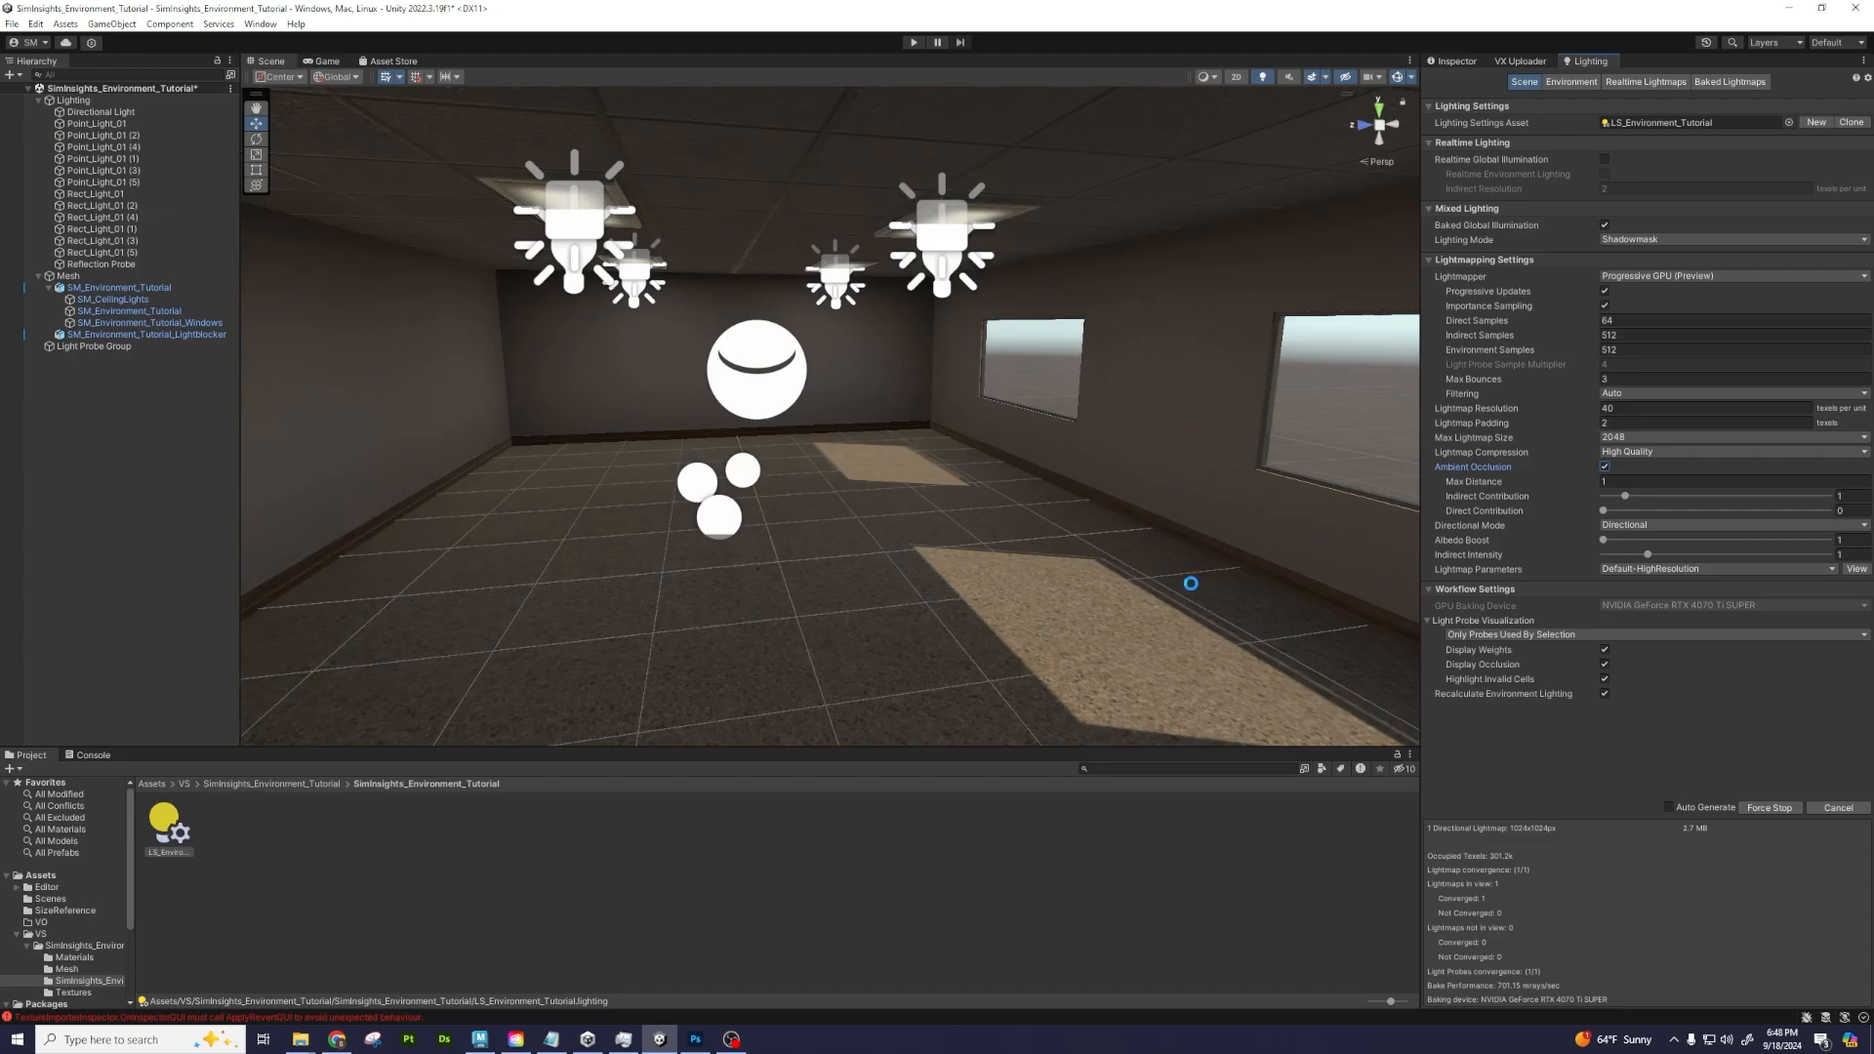
Set the mode of the directional light and all point and rect lights to Baked
left_click(938, 265)
left_click(1458, 61)
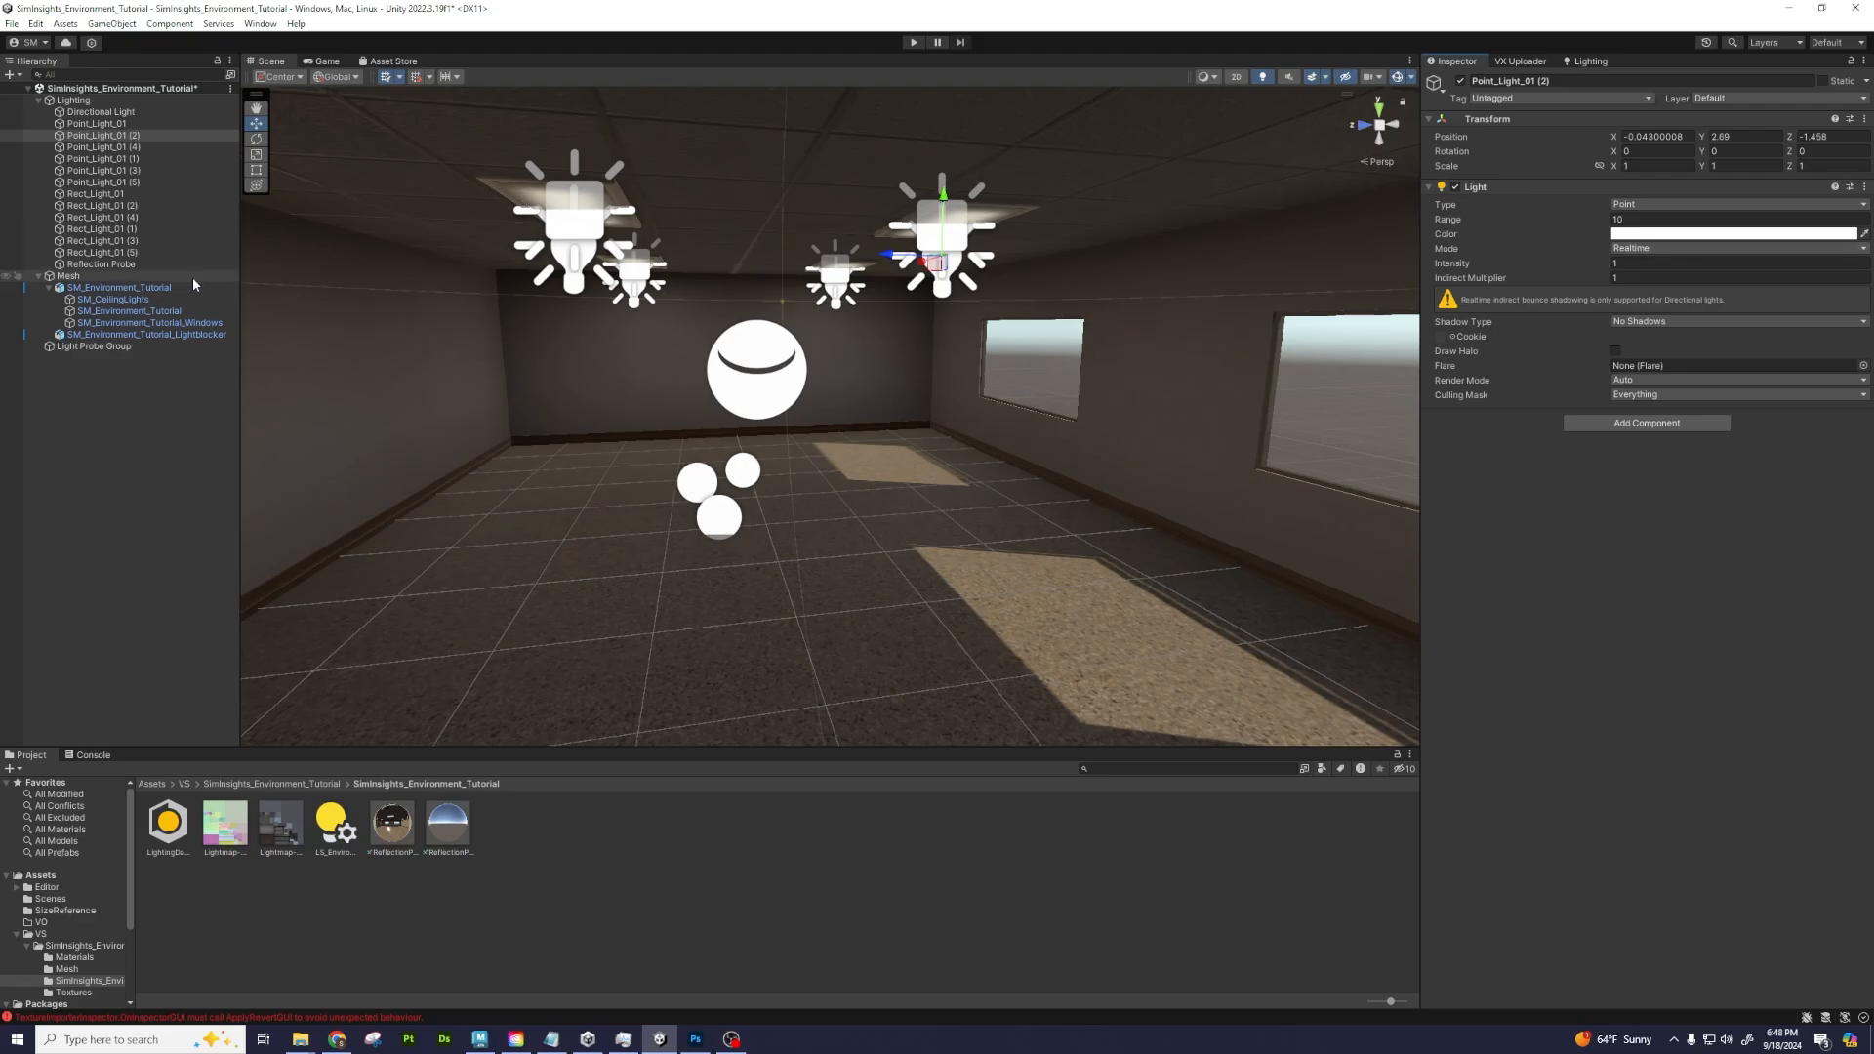
left_click(135, 111)
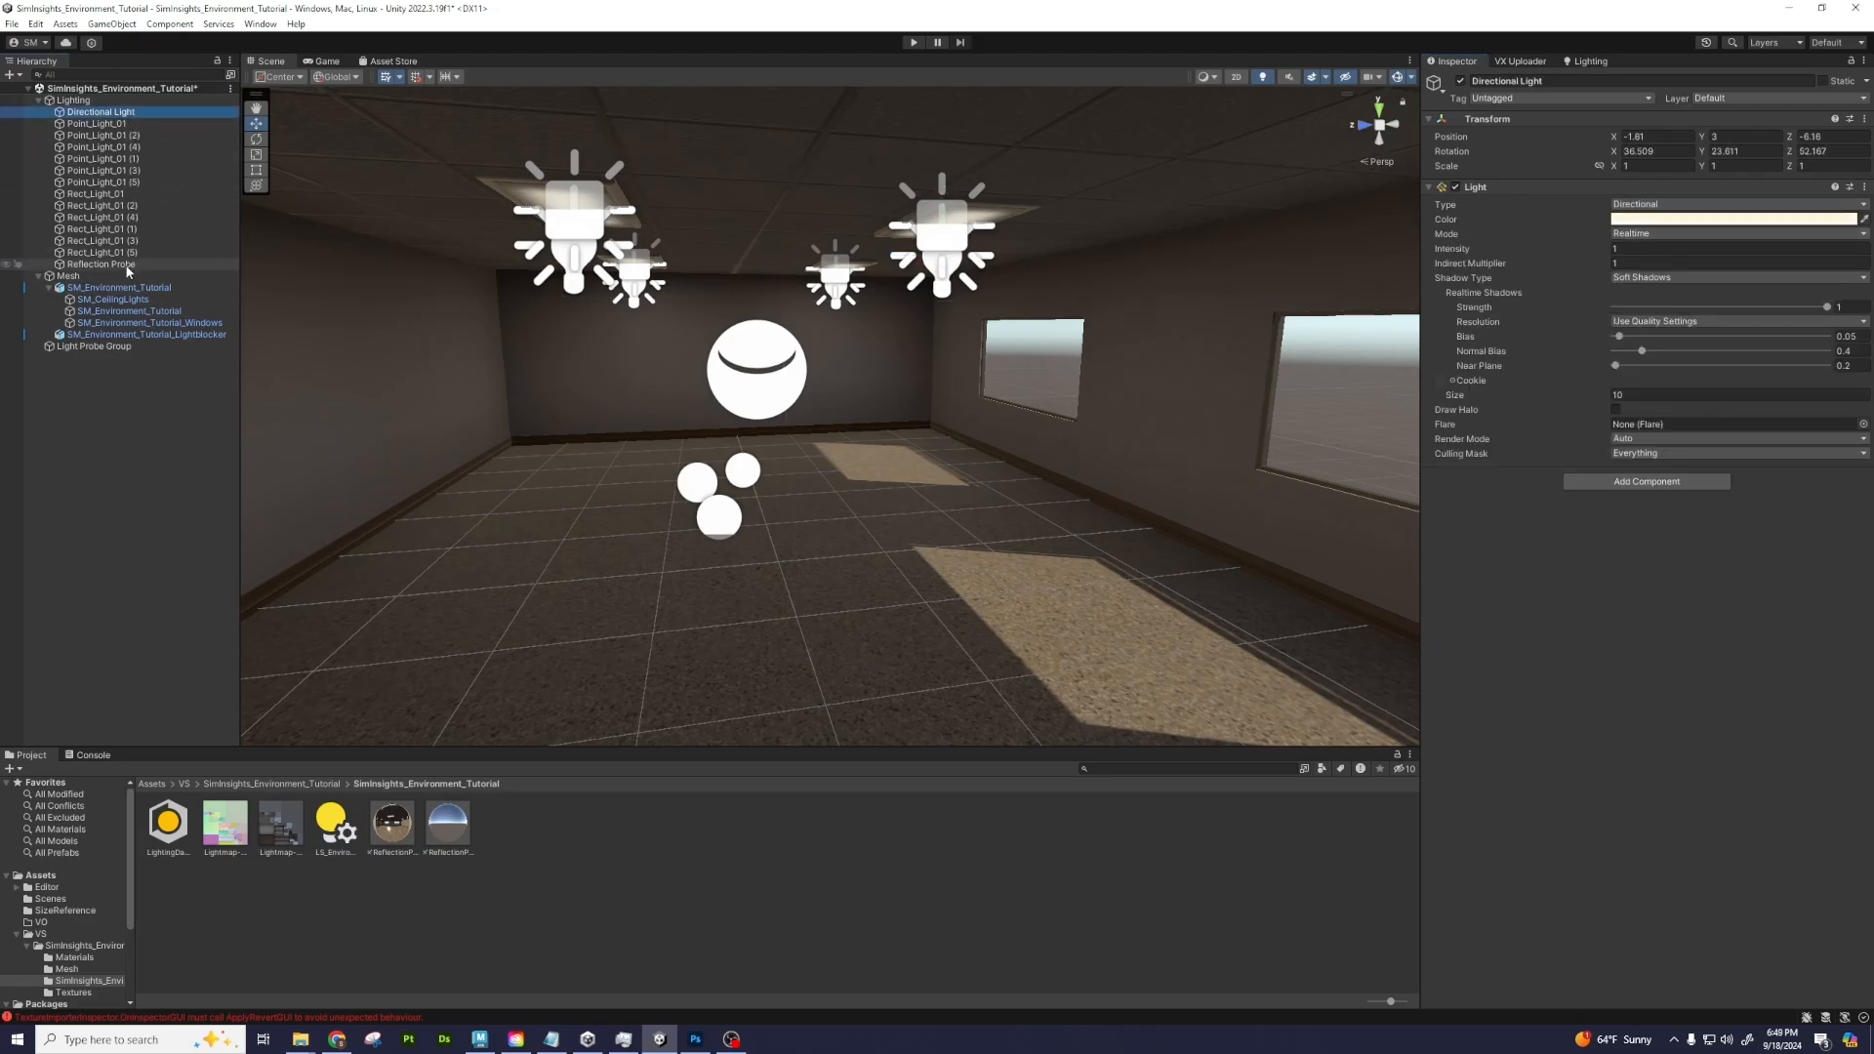
left_click(103, 252, "shift")
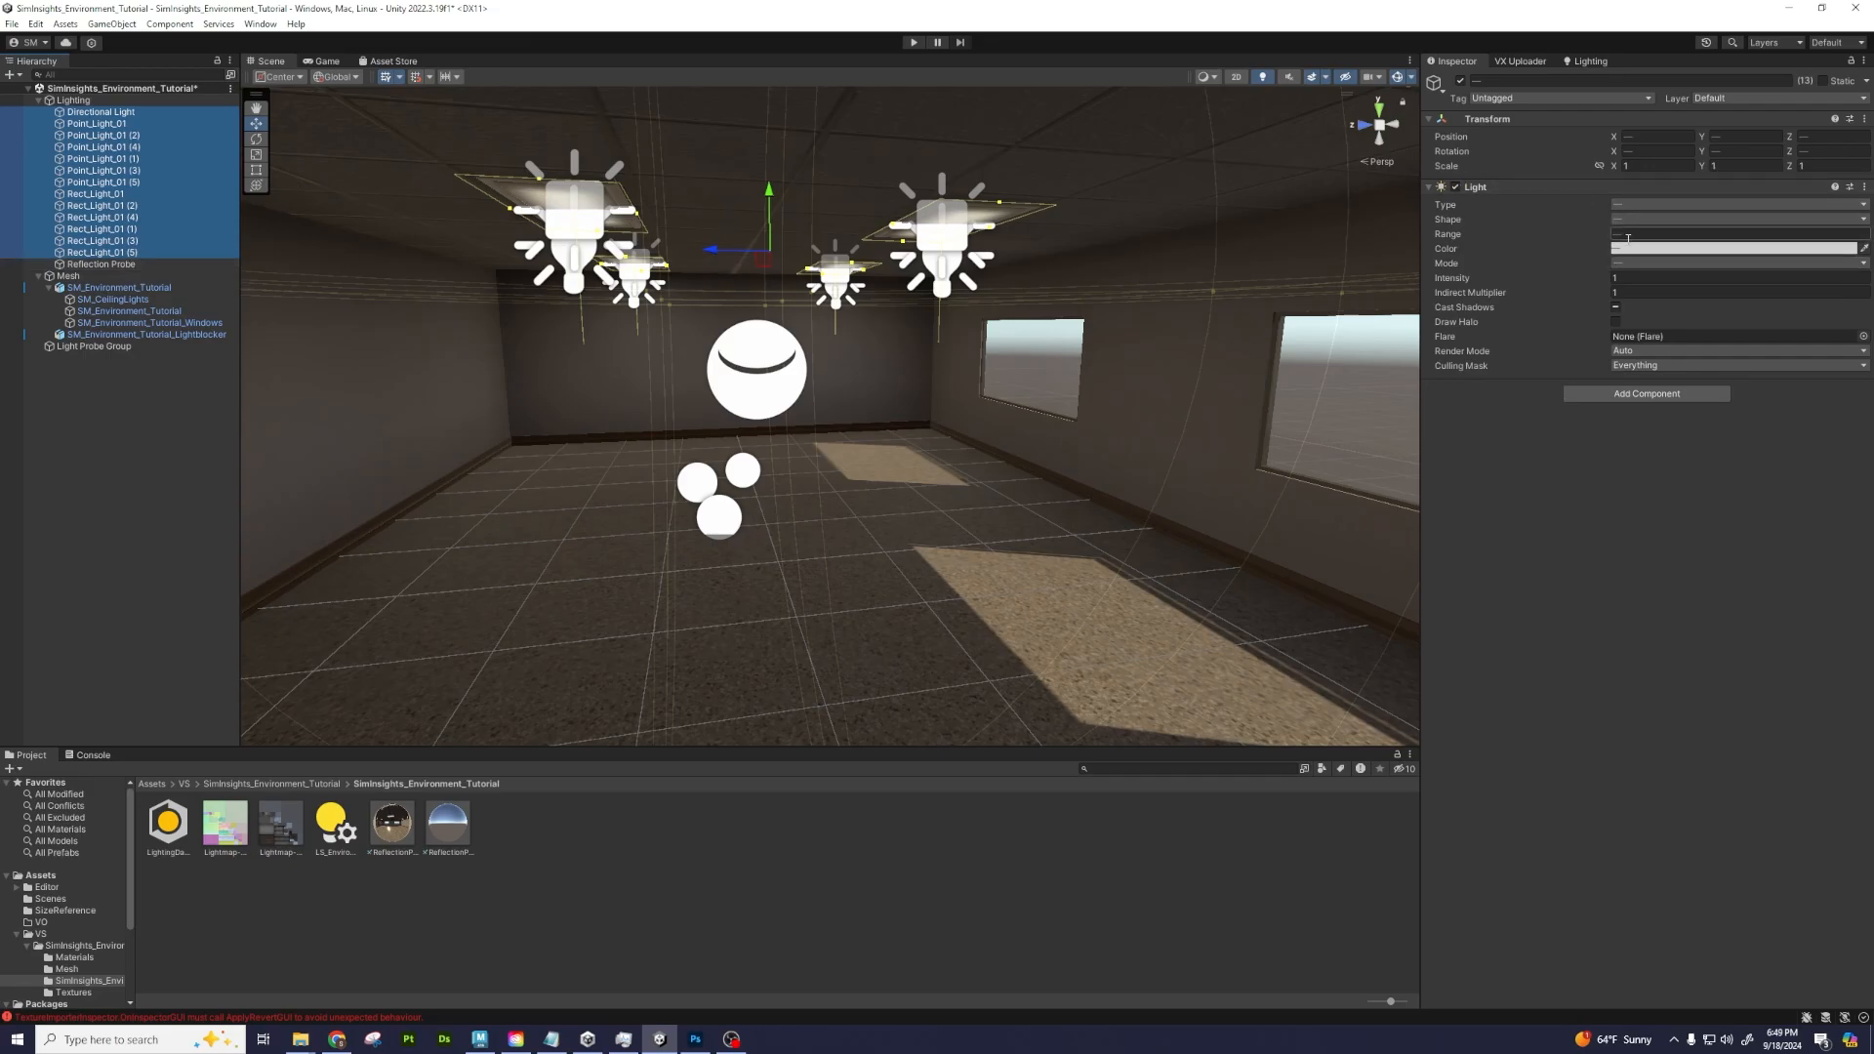
left_click(1621, 249)
left_click(1622, 263)
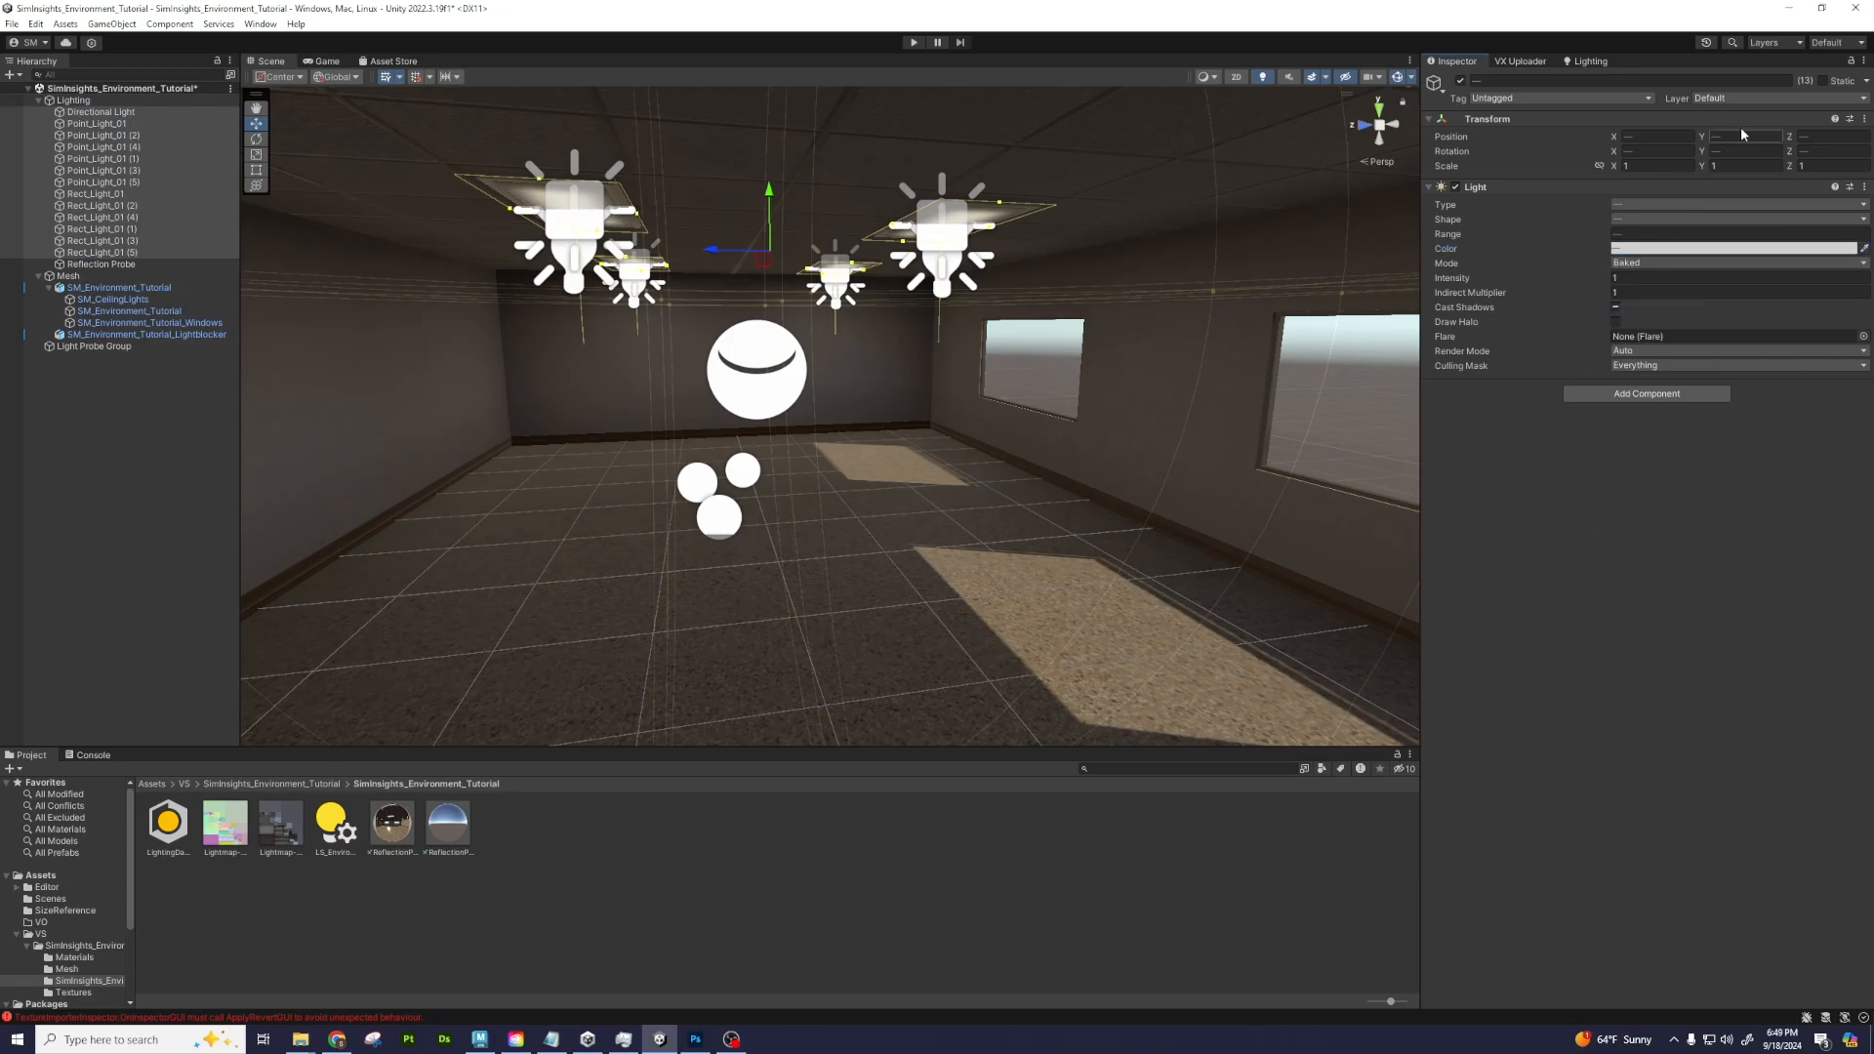
Generate the lighting again and inspect the new lightmap texture and the baked room
left_click(1606, 60)
left_click(1785, 927)
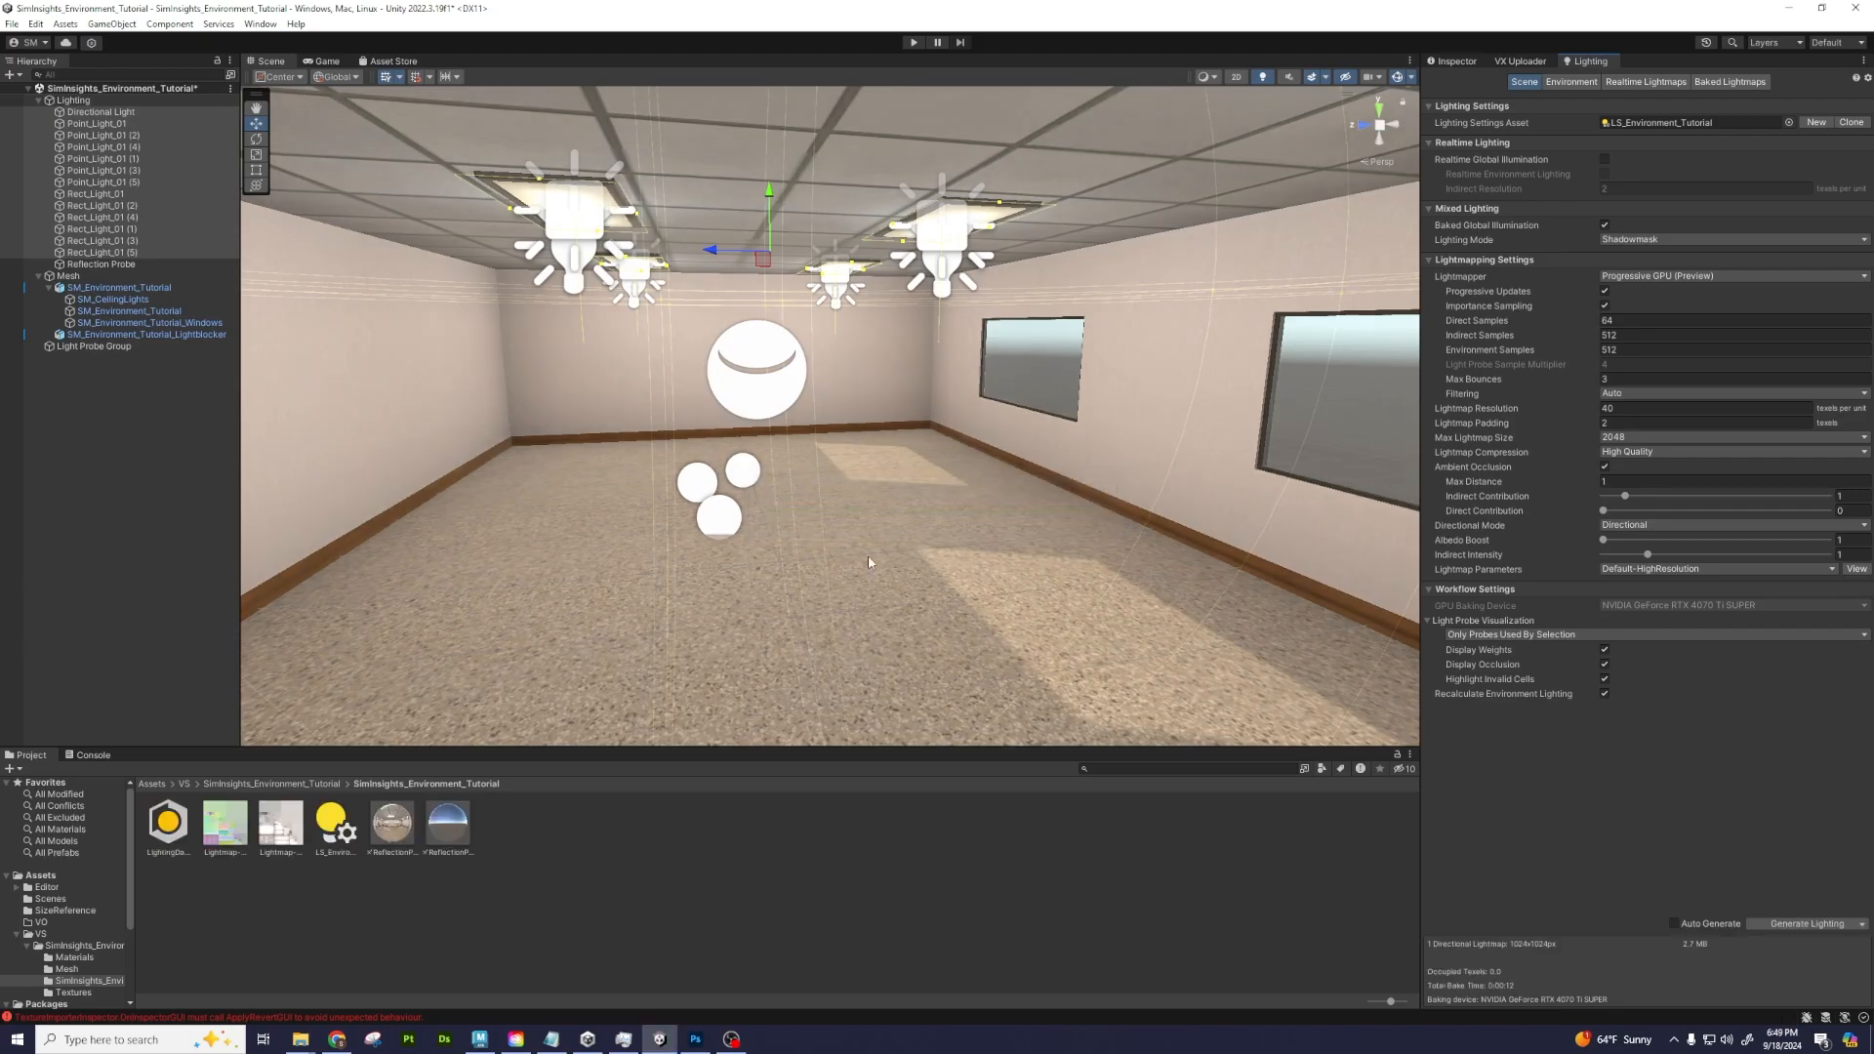
left_click(291, 844)
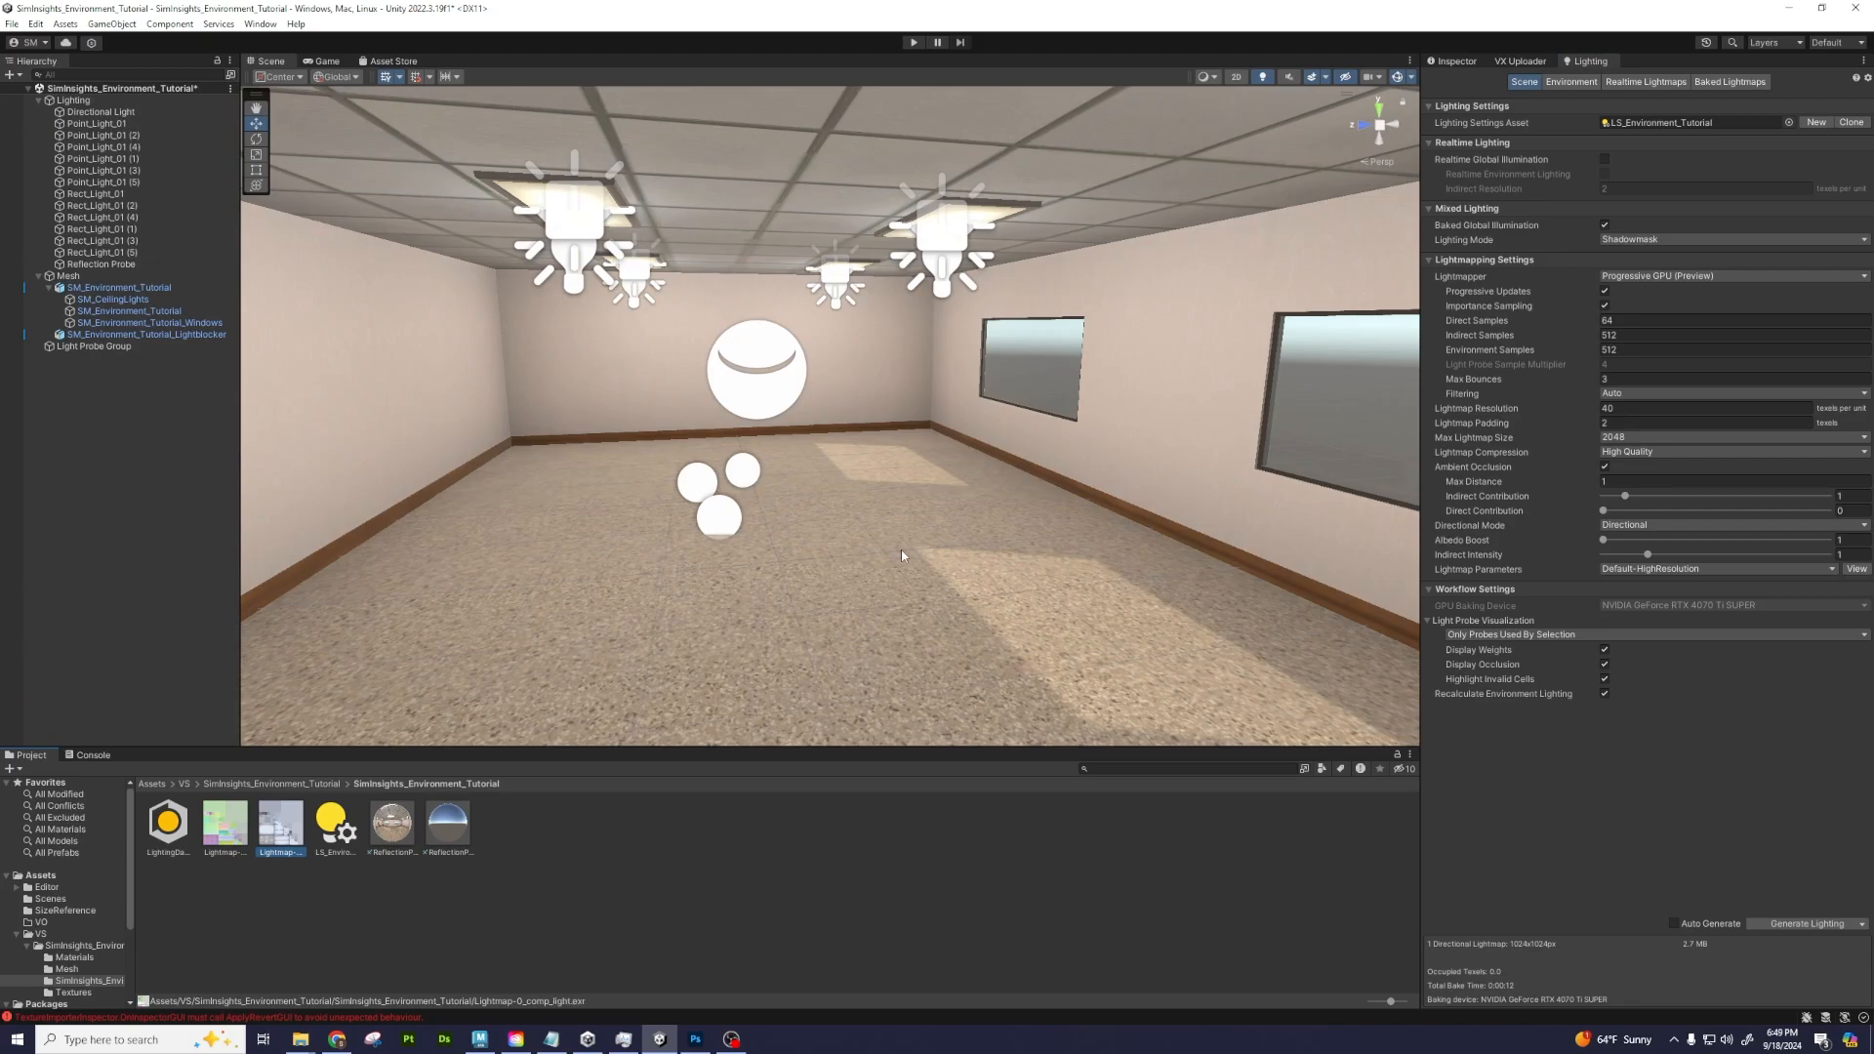
scroll(903, 548, "up", 4)
left_click_drag(970, 520, 1046, 547, "alt")
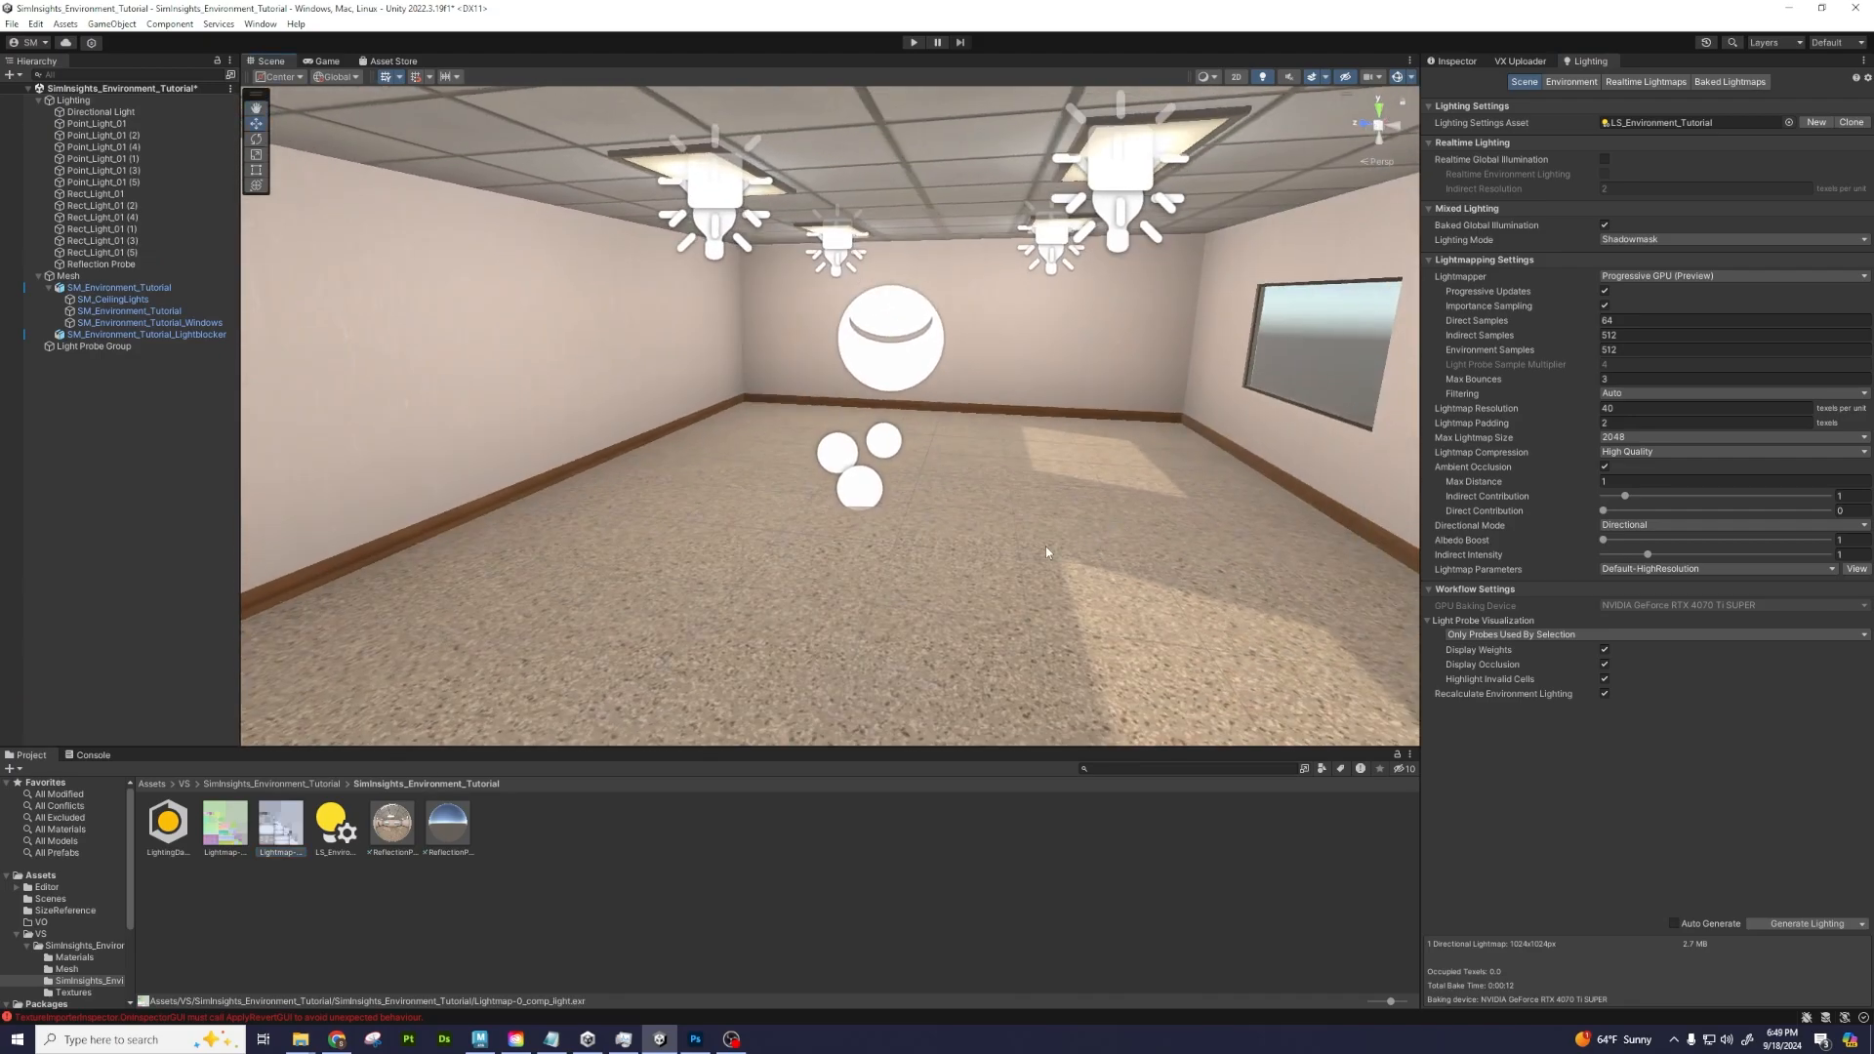
Locate the room mesh's source model in the project and check Generate Lightmap UVs in its import settings
left_click(1046, 547)
left_click(1454, 61)
left_click_drag(1181, 391, 1075, 423, "alt")
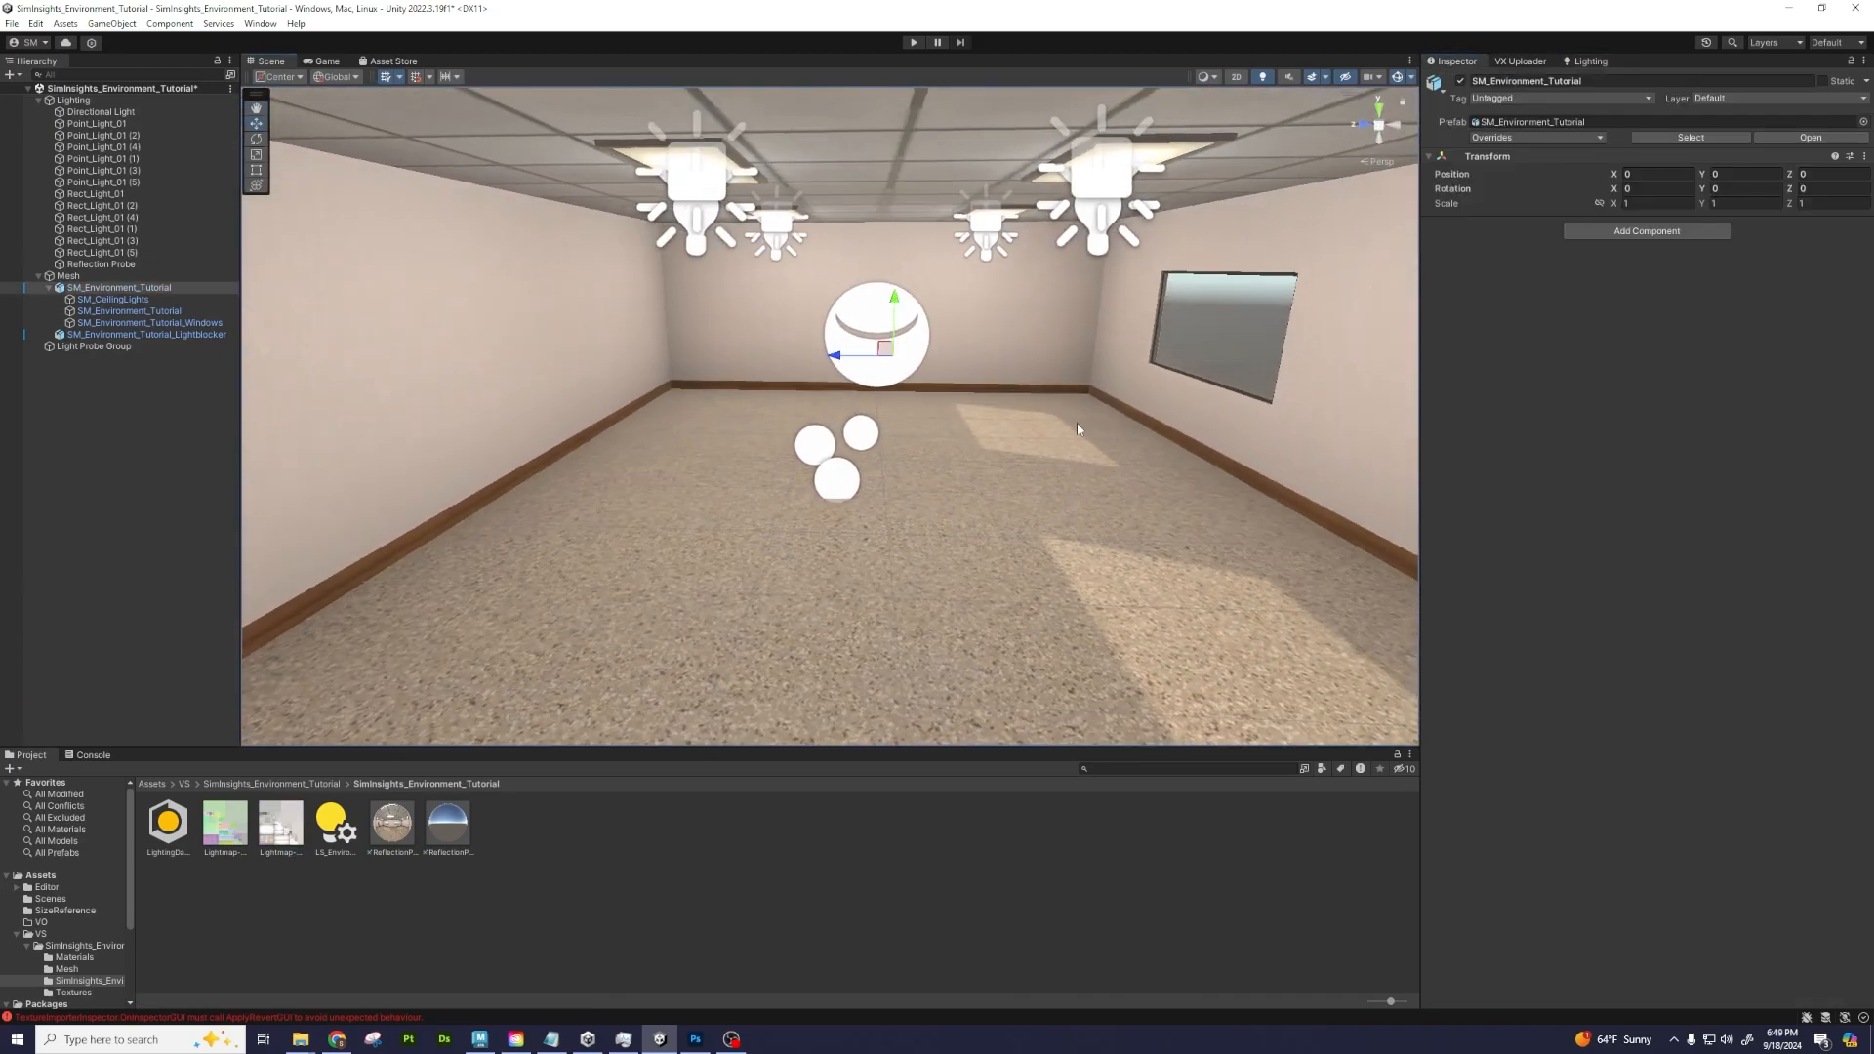
left_click(936, 547)
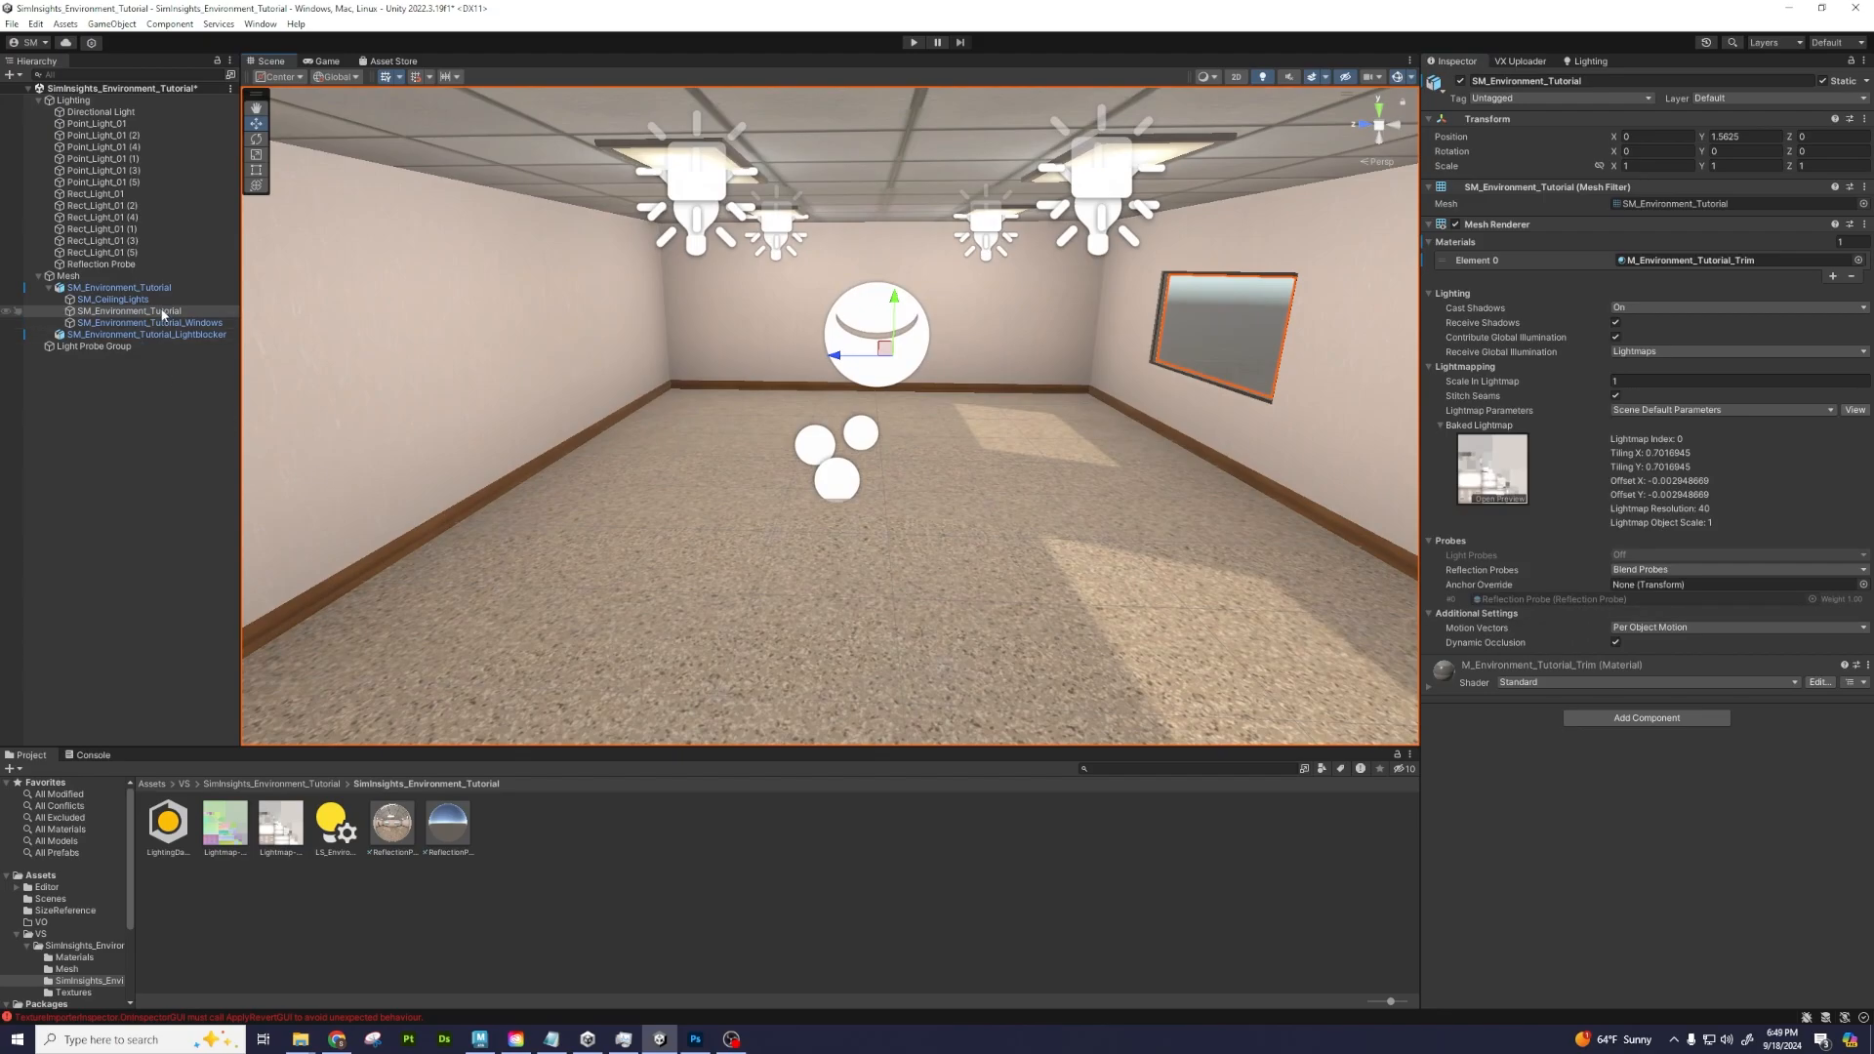
left_click(1654, 205)
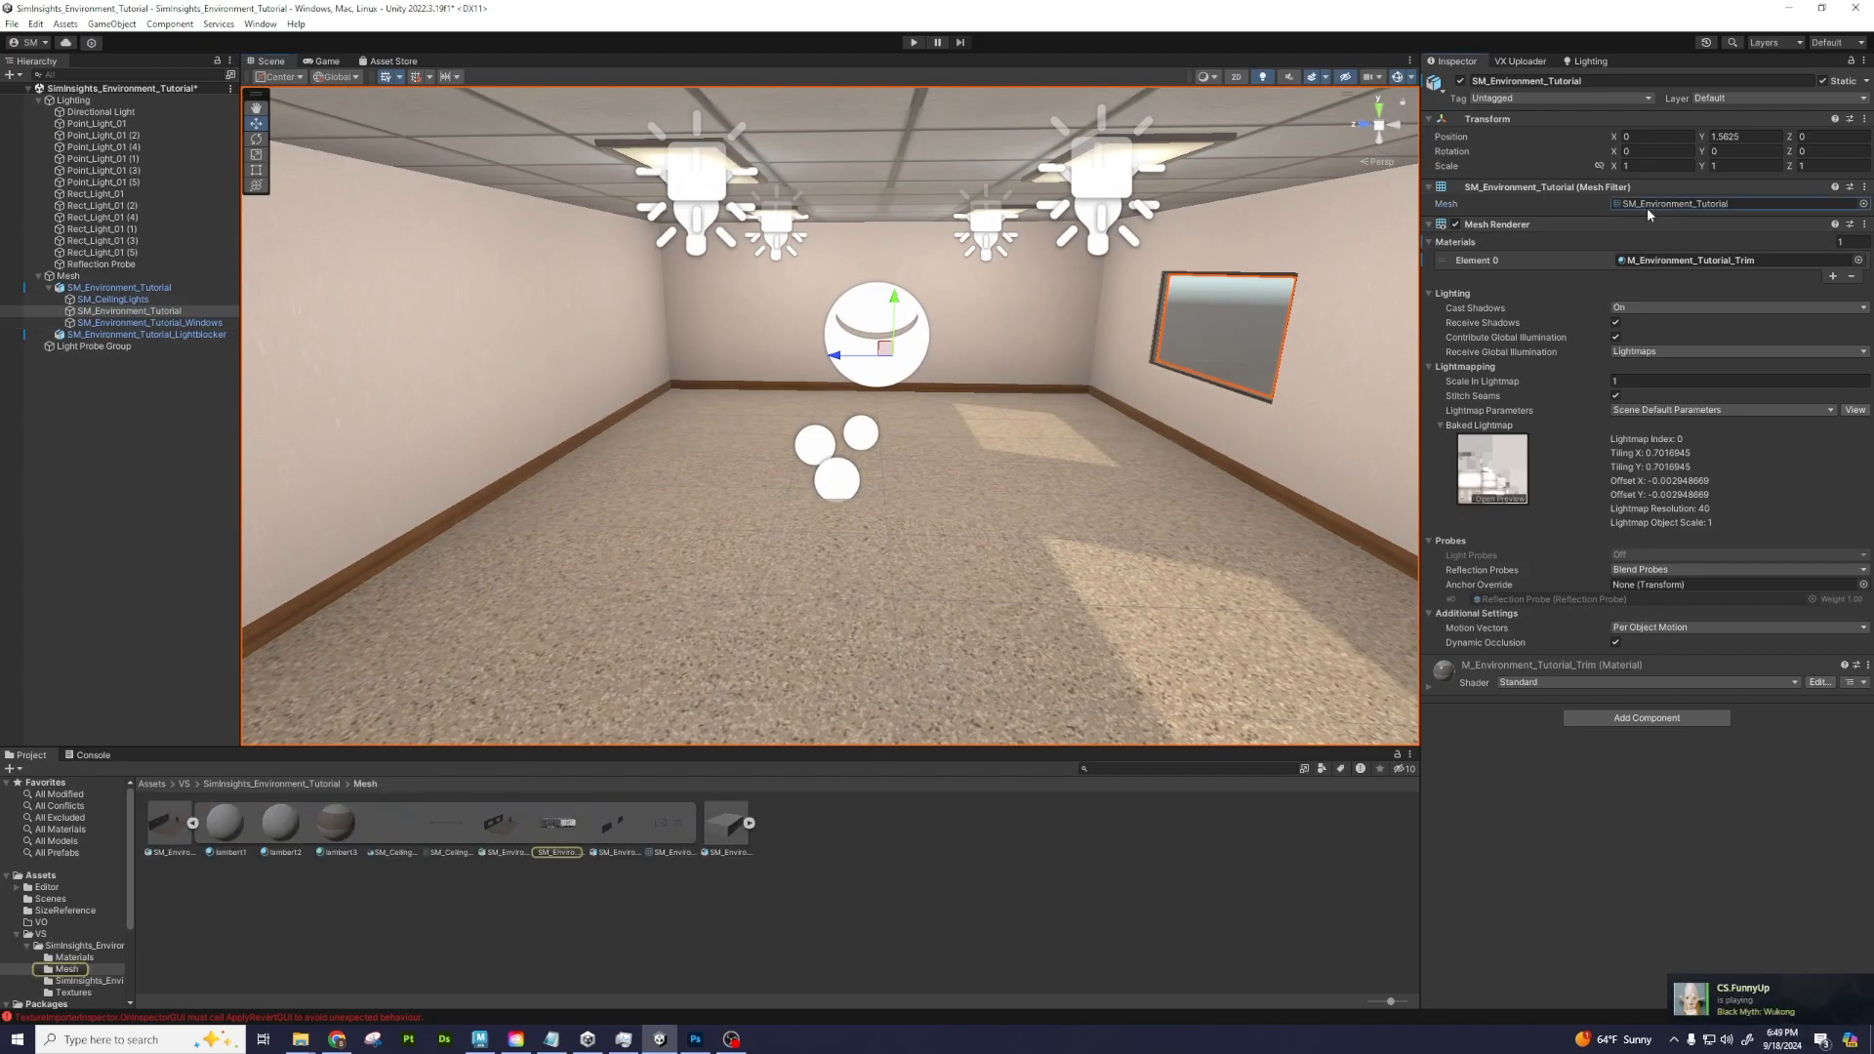
left_click(168, 823)
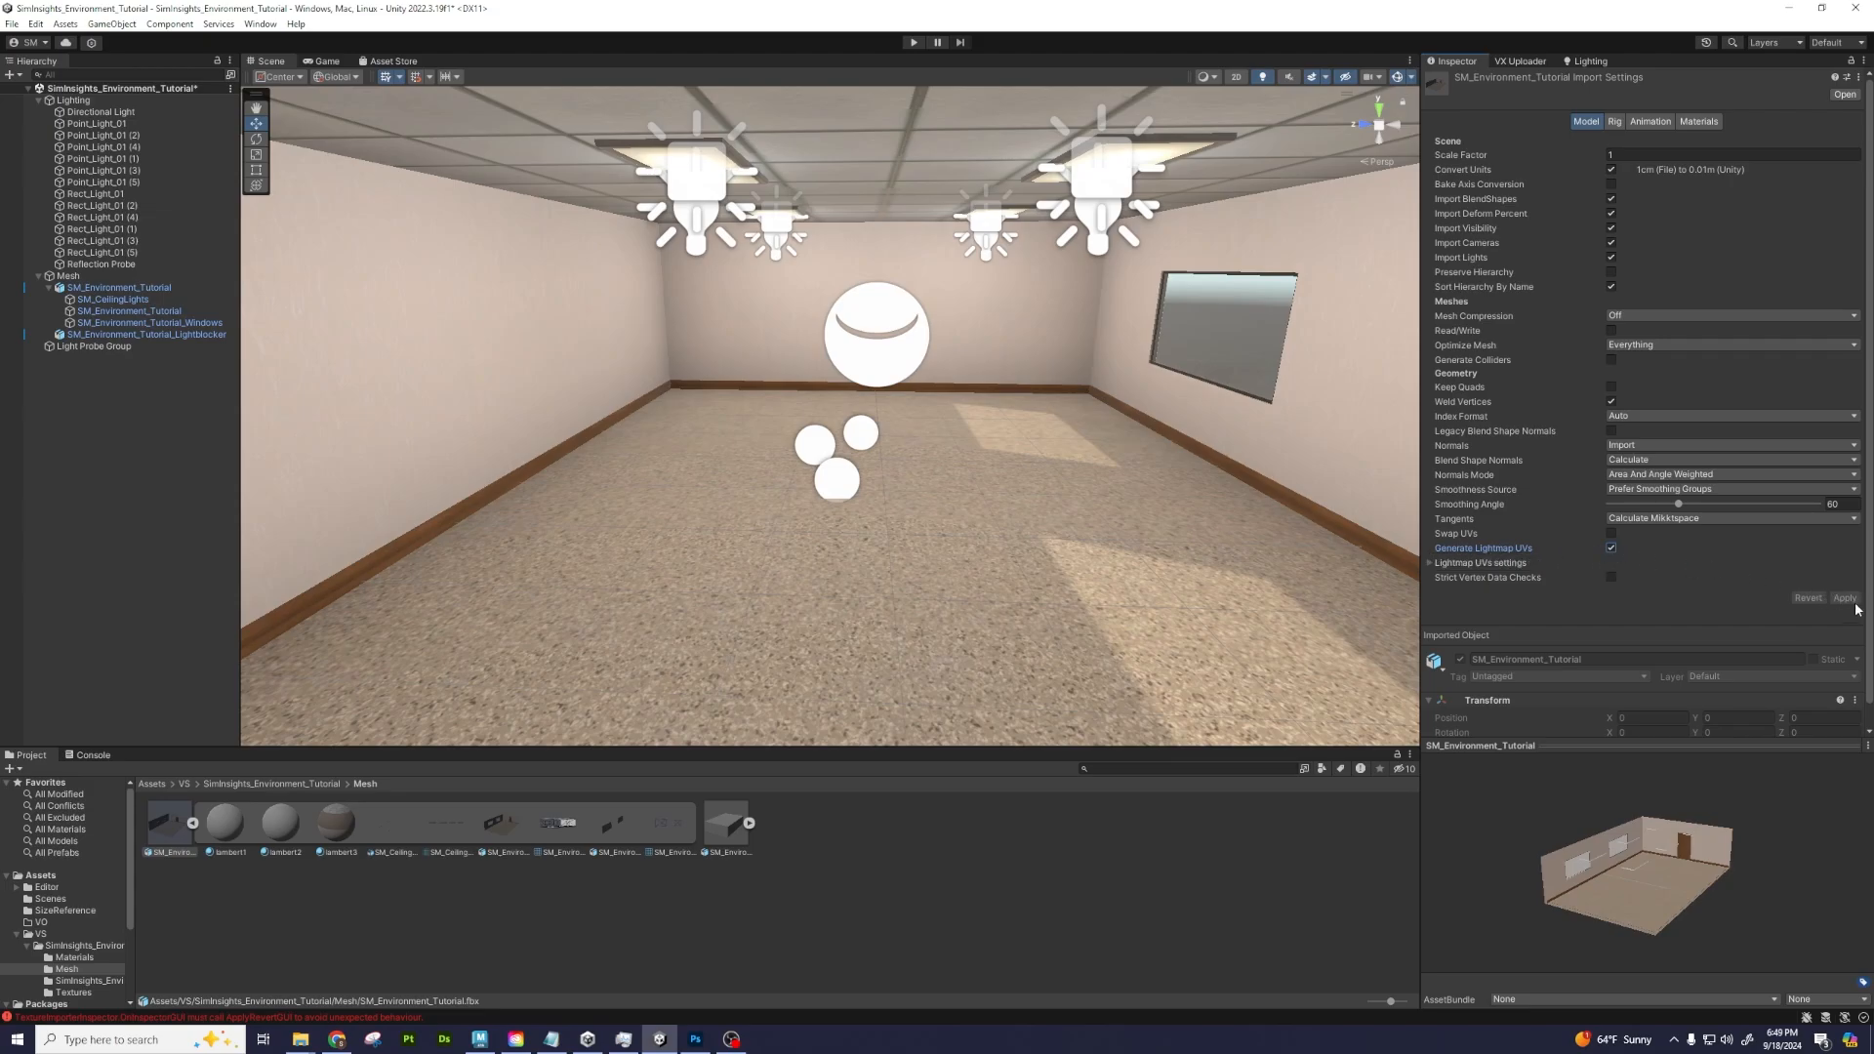
Examine the baked lighting on the room's walls, floor and ceiling from several viewpoints
scroll(1047, 451, "down", 8)
left_click_drag(1050, 462, 889, 405, "alt")
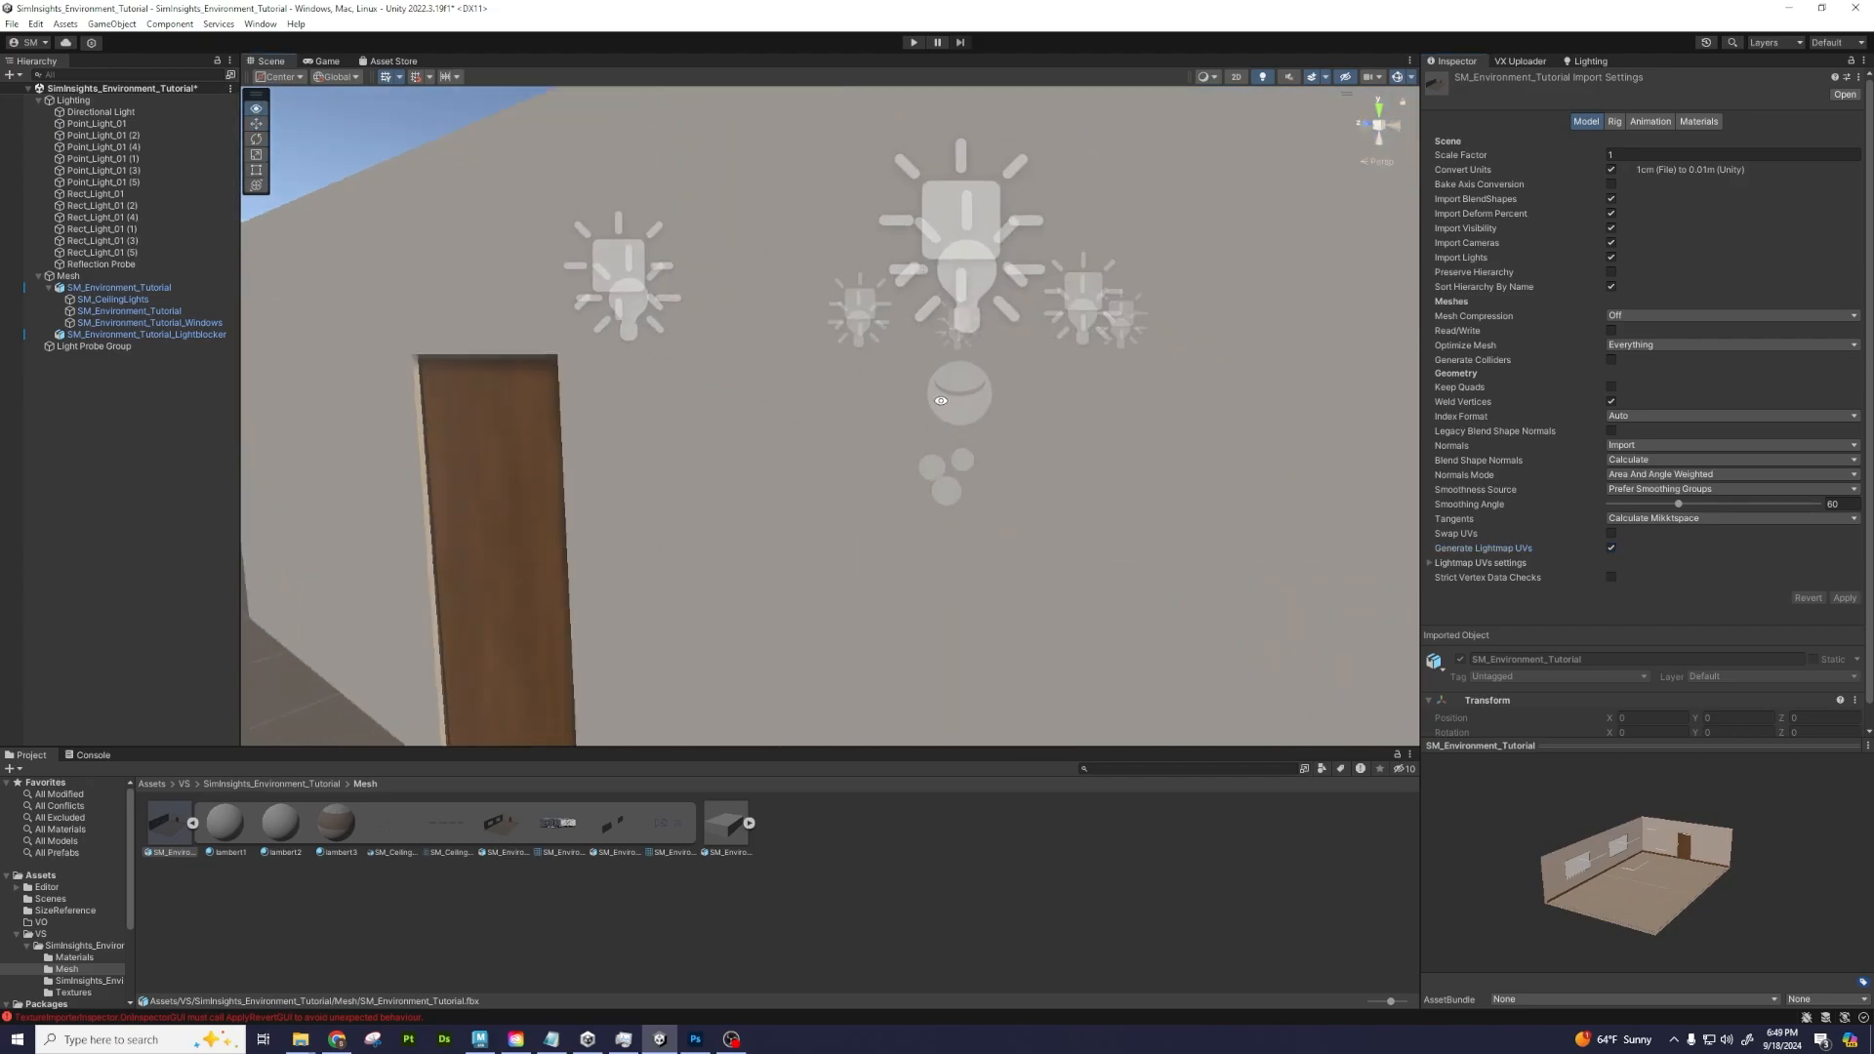
scroll(1332, 447, "up", 8)
scroll(1332, 447, "up", 3)
left_click_drag(756, 444, 915, 507, "alt")
left_click_drag(883, 420, 943, 405, "alt")
left_click_drag(1037, 599, 685, 612, "alt")
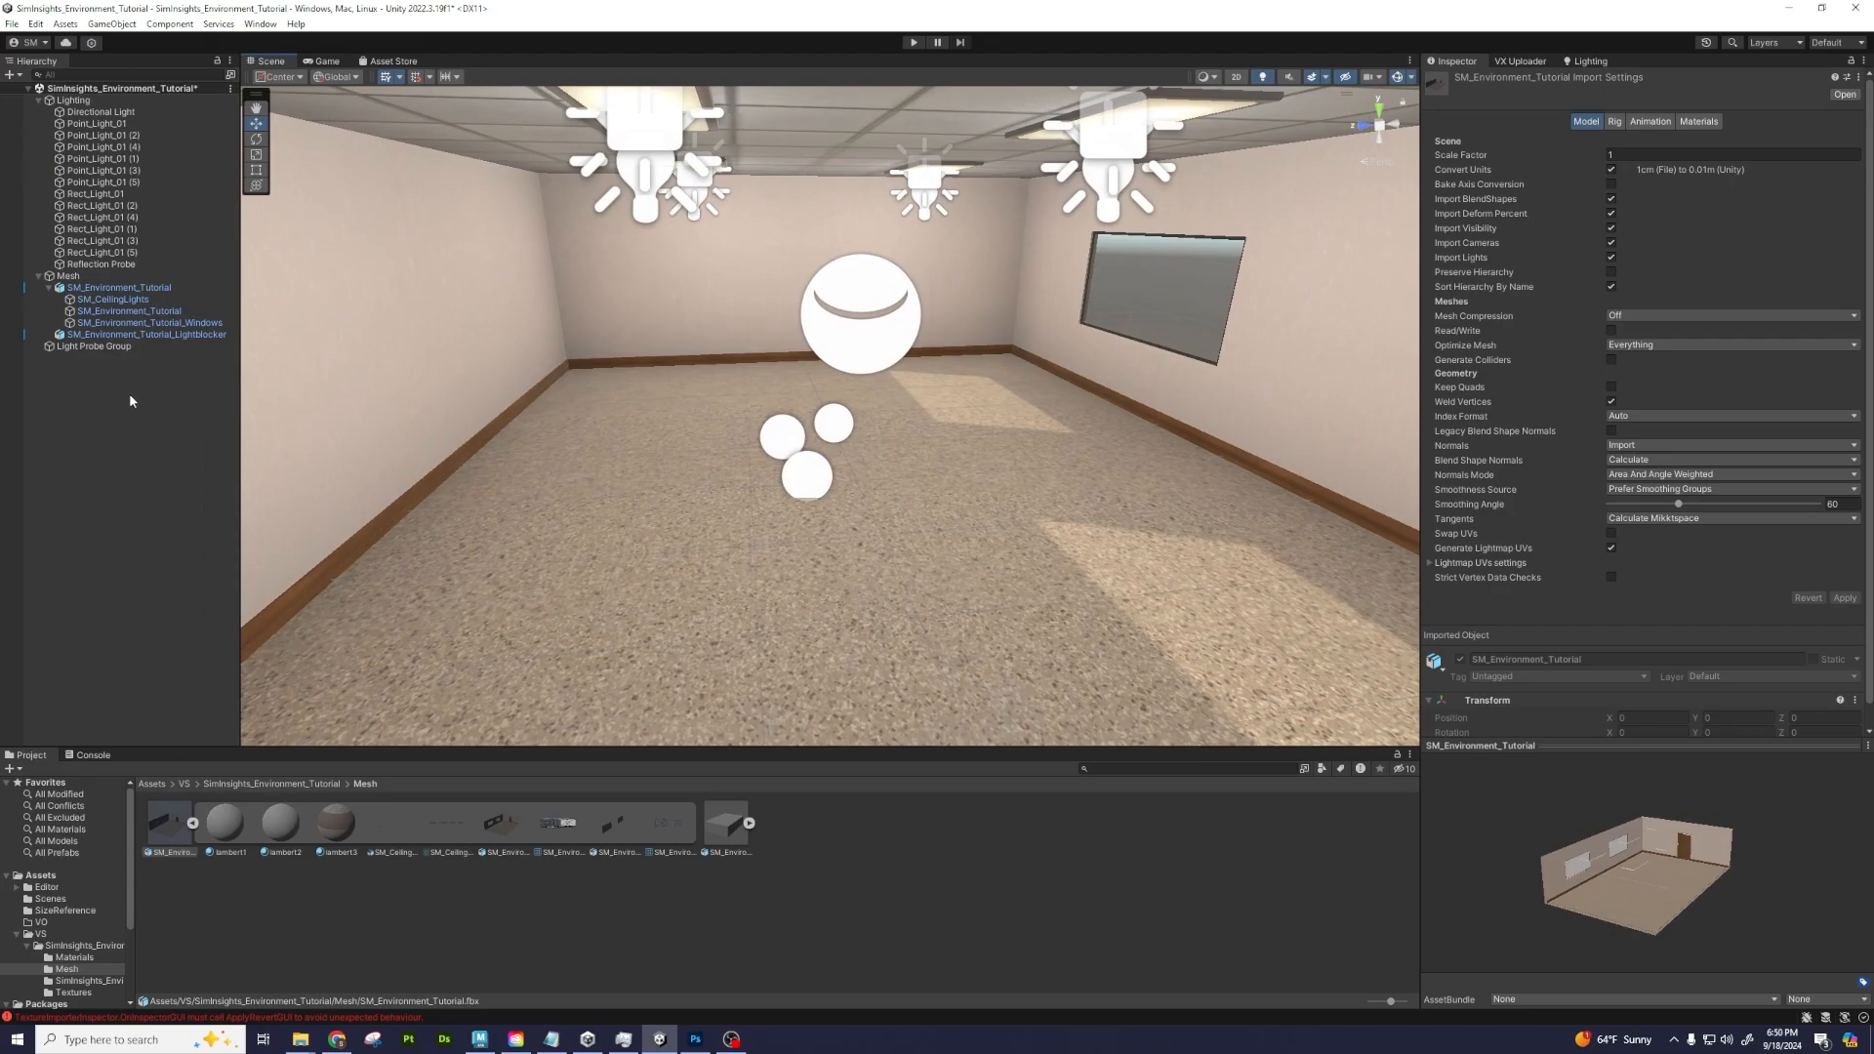
left_click_drag(1339, 493, 1408, 441, "alt")
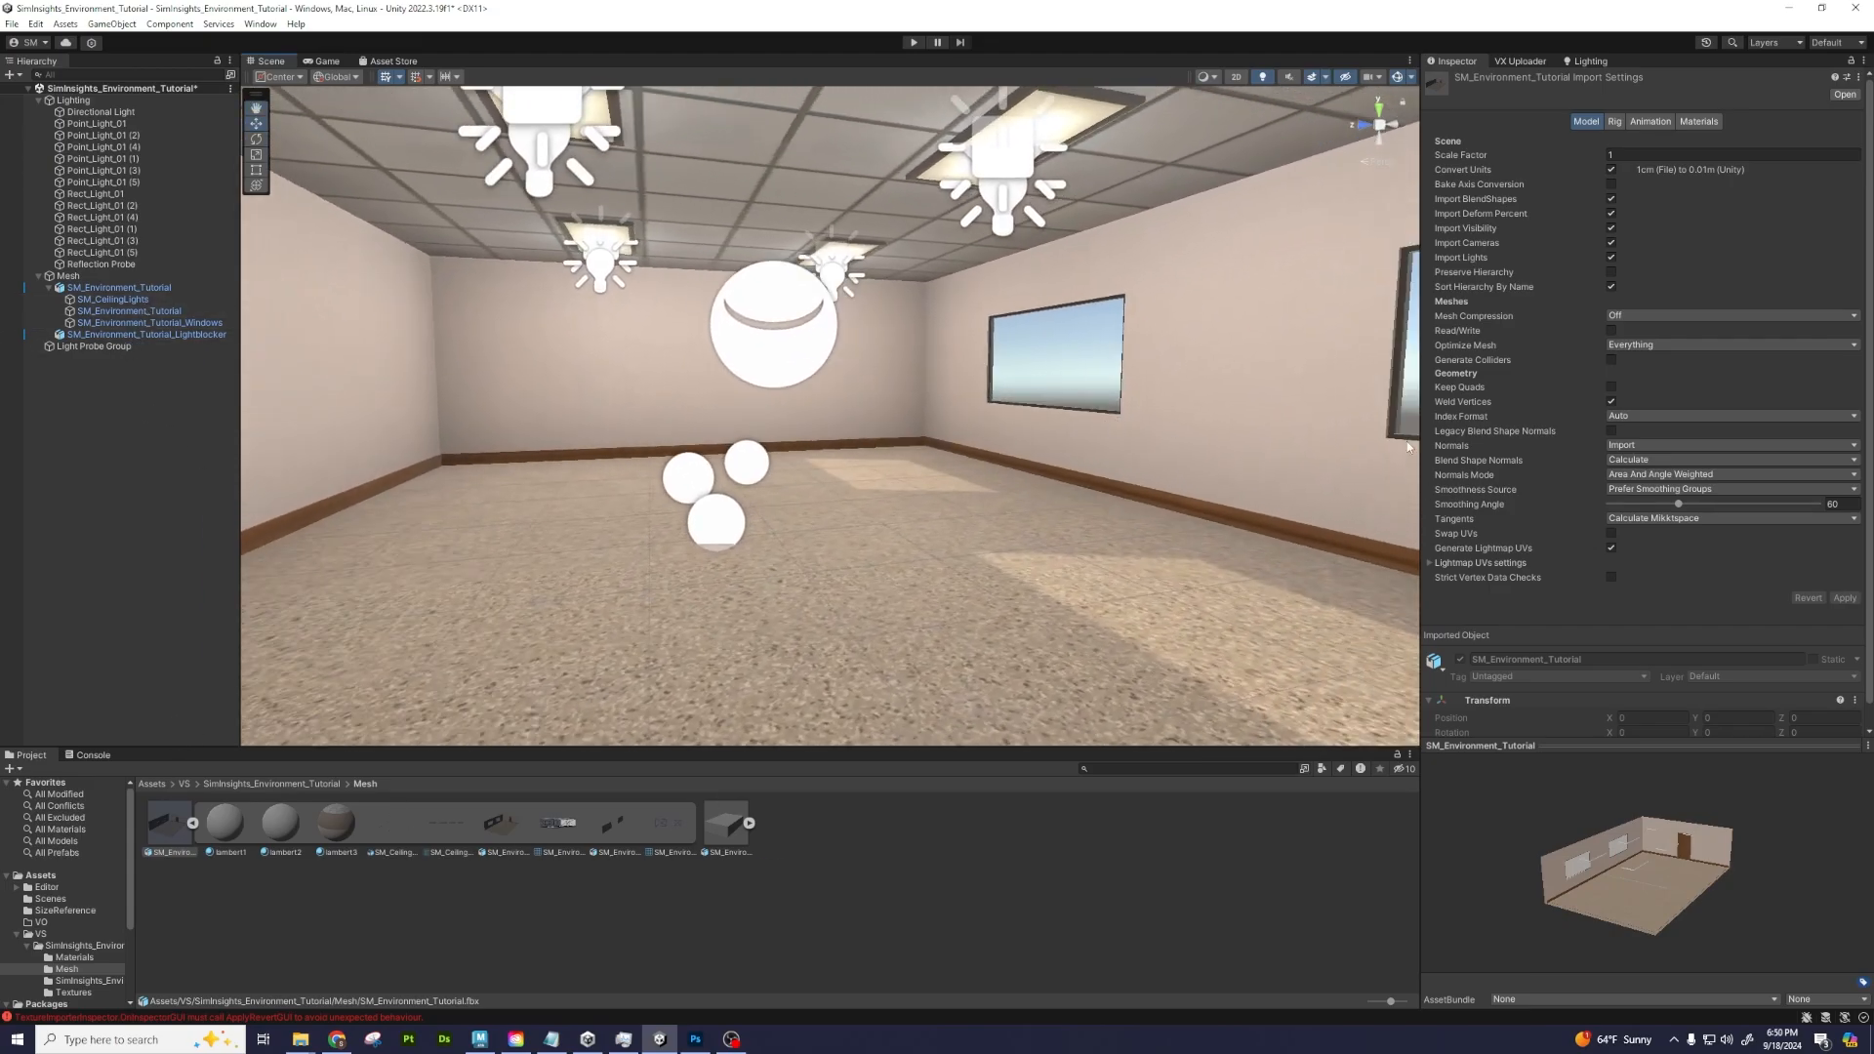
Open the baked lightmap preview for the SM_Environment_Tutorial room mesh and examine its UV layout
left_click(941, 476)
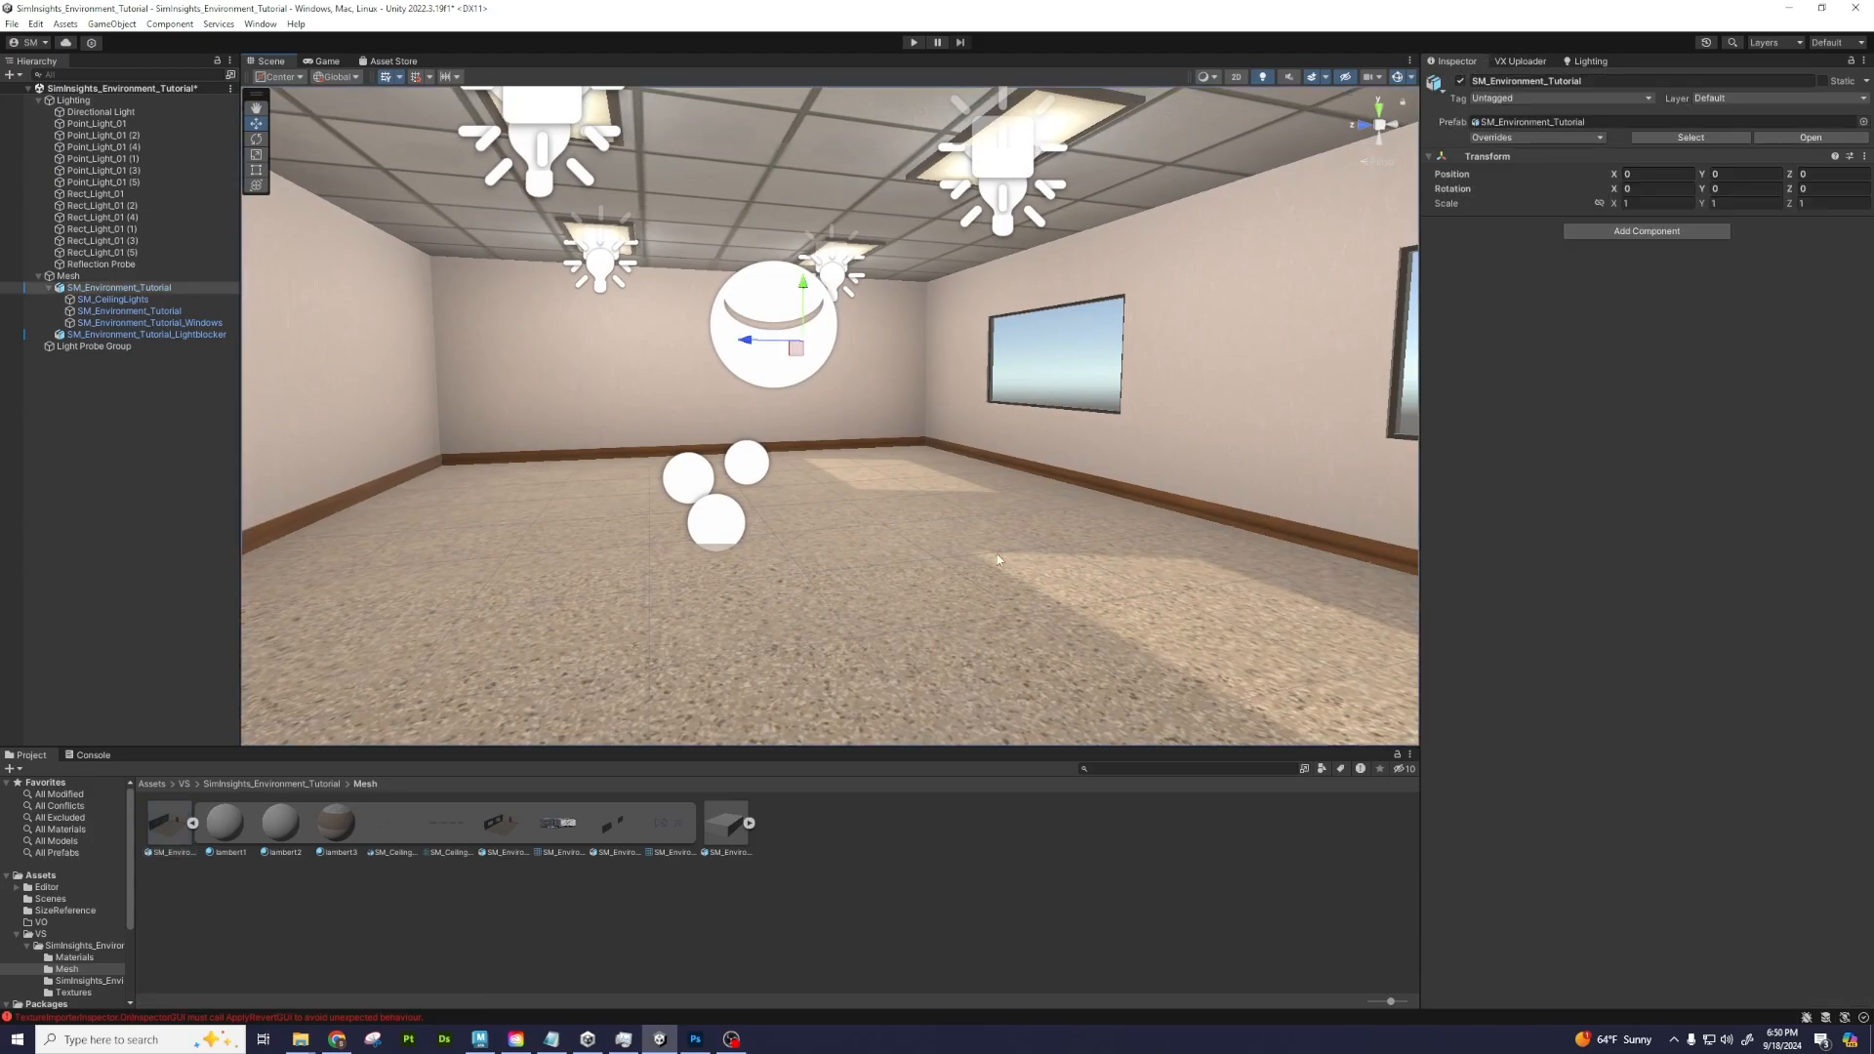
left_click(1139, 439)
left_click(1525, 498)
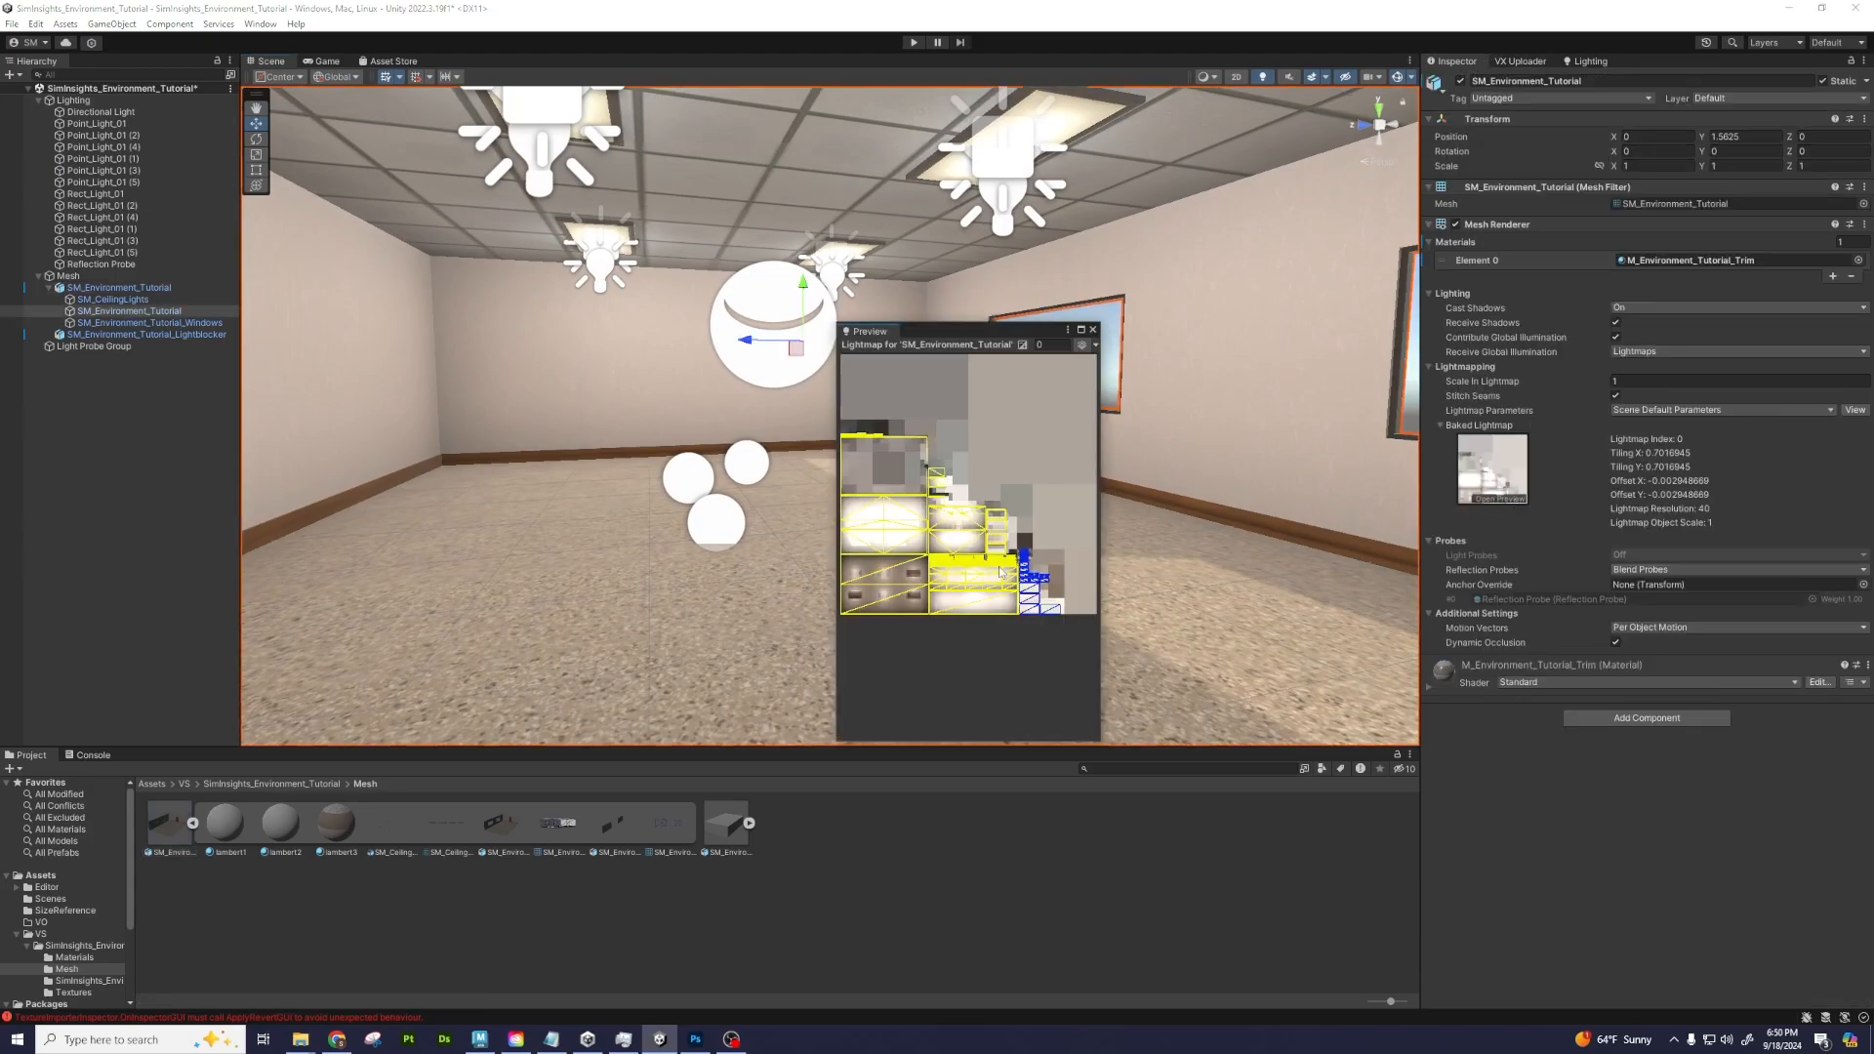
scroll(892, 561, "down", 2)
scroll(914, 566, "up", 3)
scroll(898, 548, "down", 3)
Compare the lightmap areas used by SM_CeilingLights and the SM_Environment_Tutorial room mesh in the preview
left_click(162, 301)
left_click(156, 311)
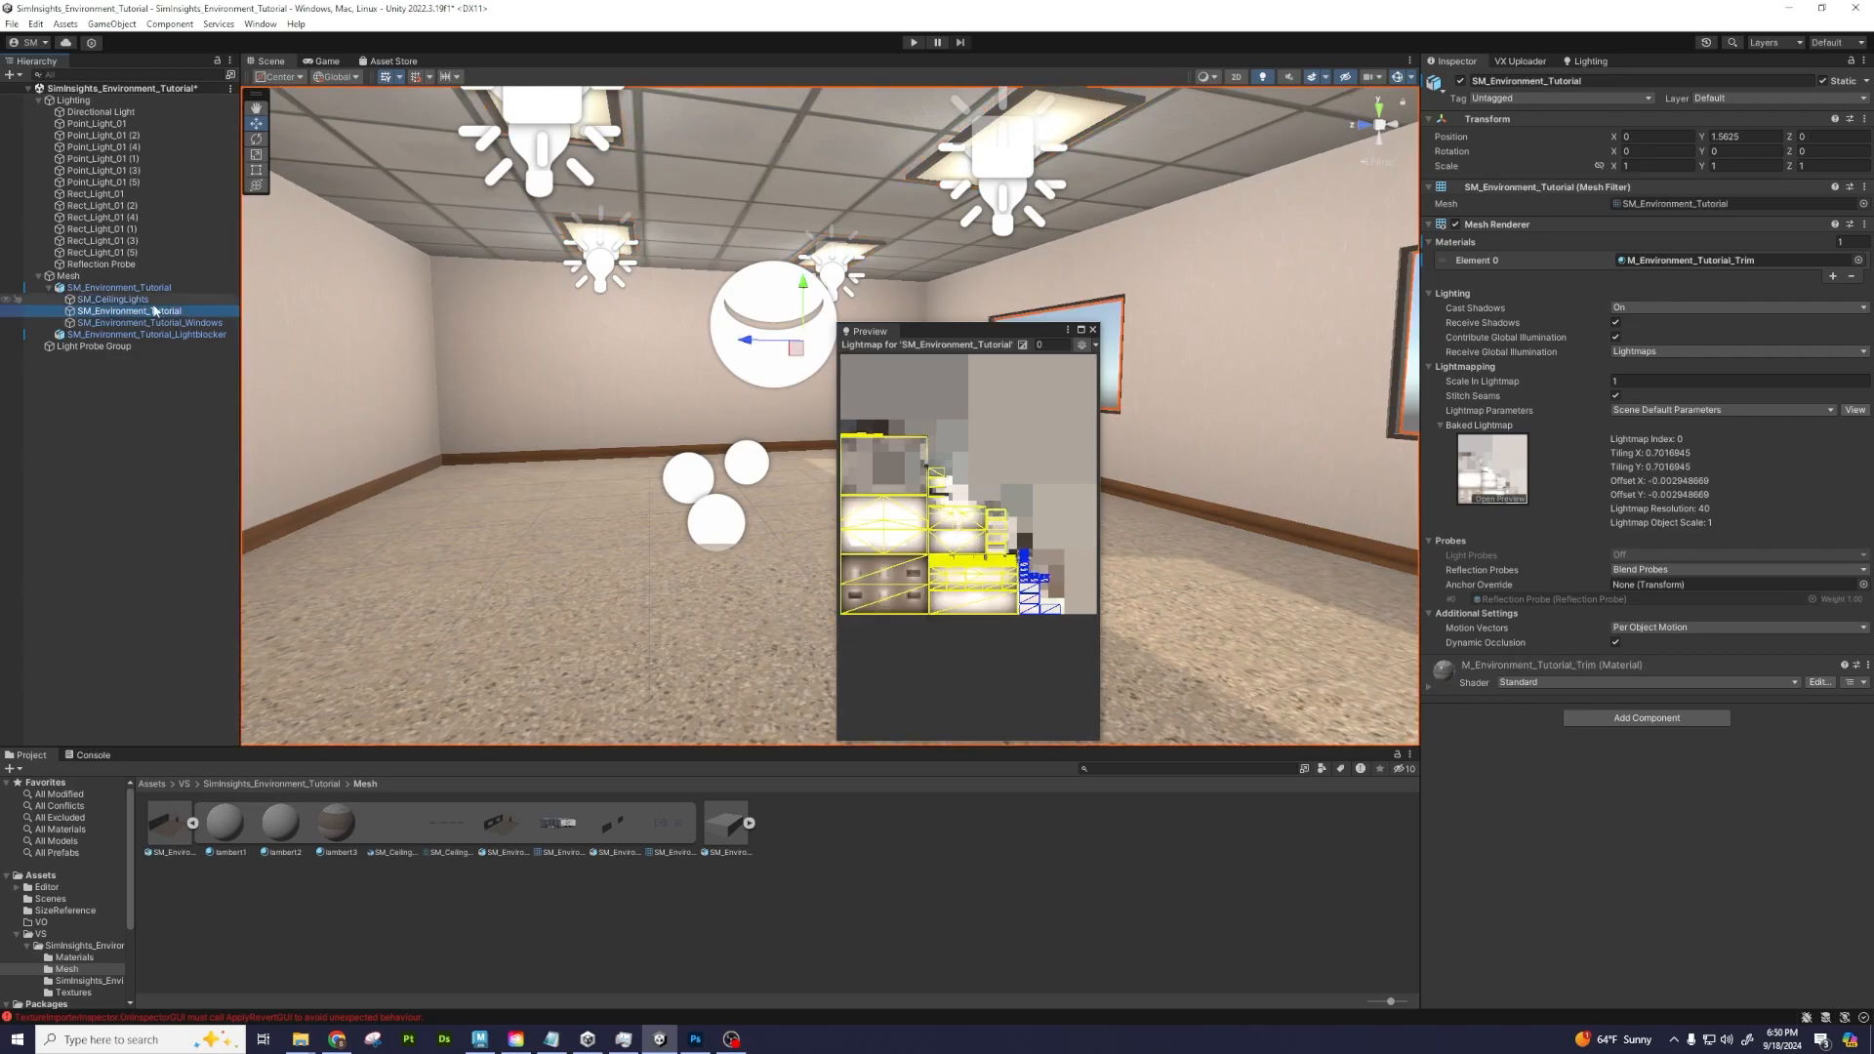
left_click(157, 300)
left_click(155, 312)
Set Scale In Lightmap to 2 for the SM_Environment_Tutorial room mesh
left_click(1626, 381)
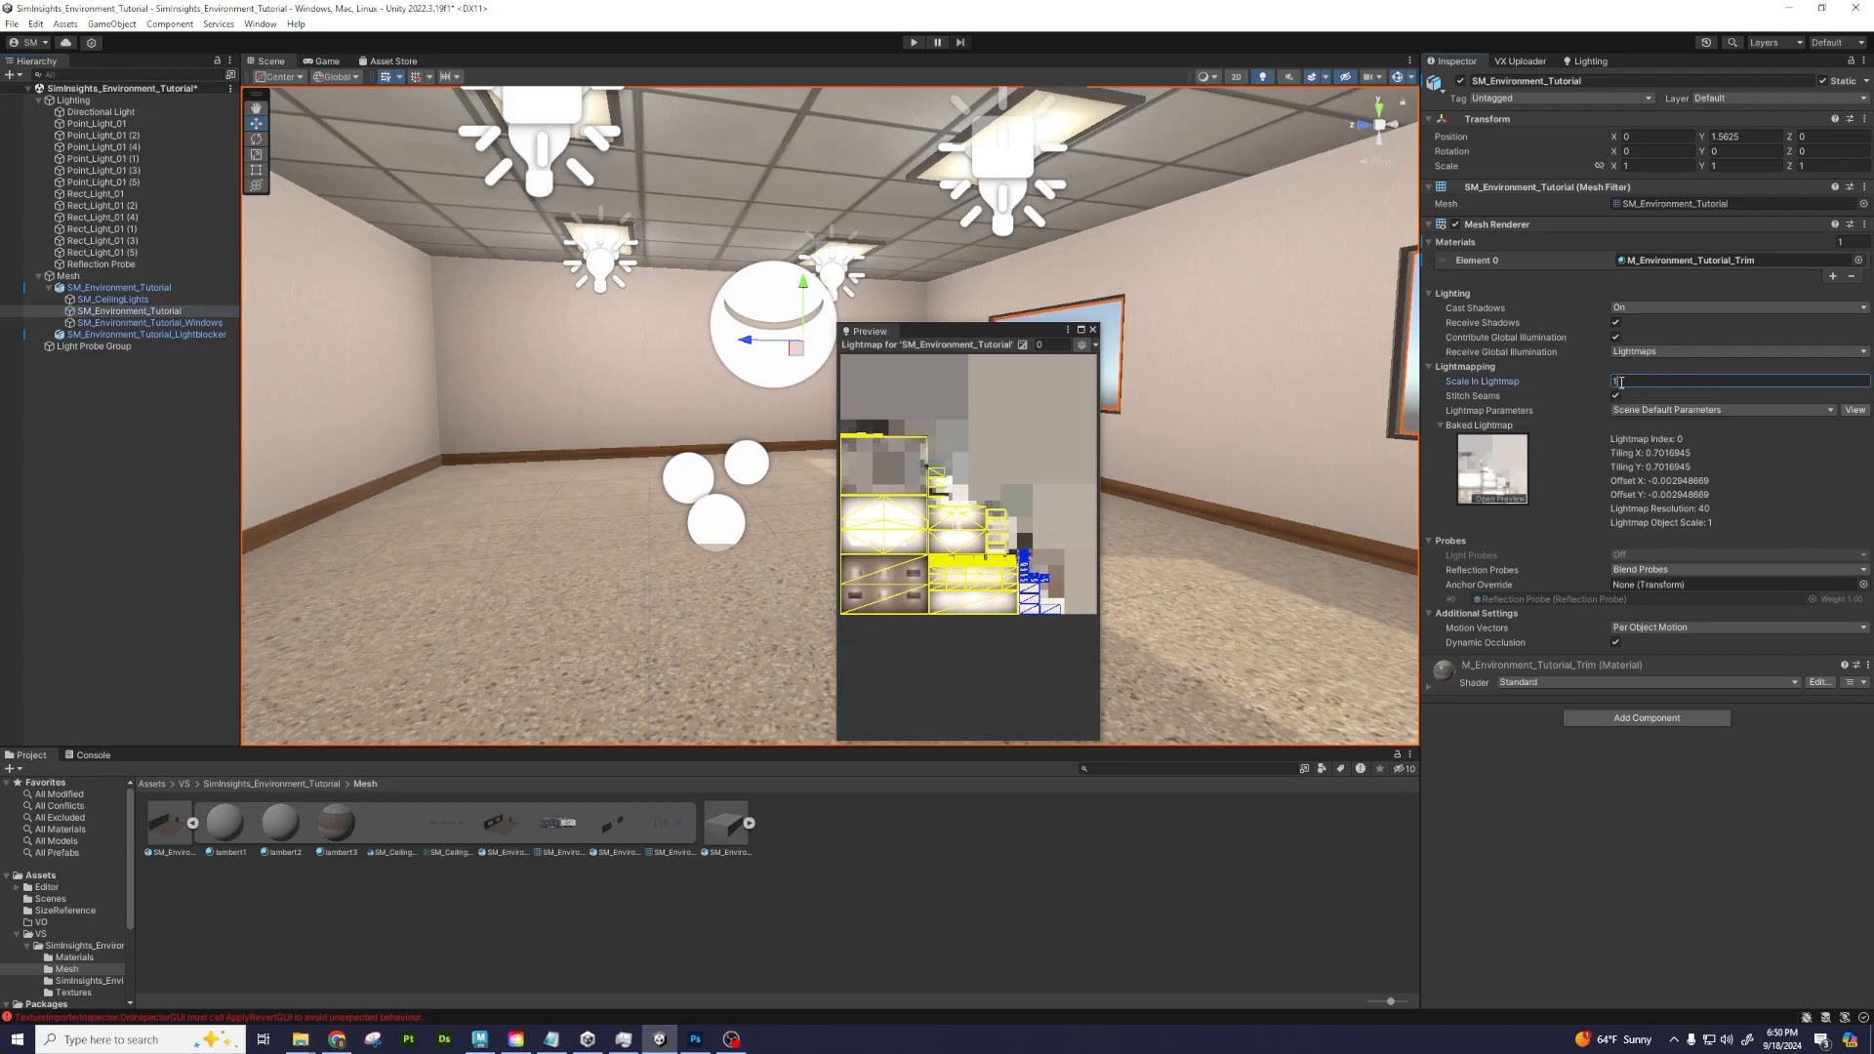
type("12")
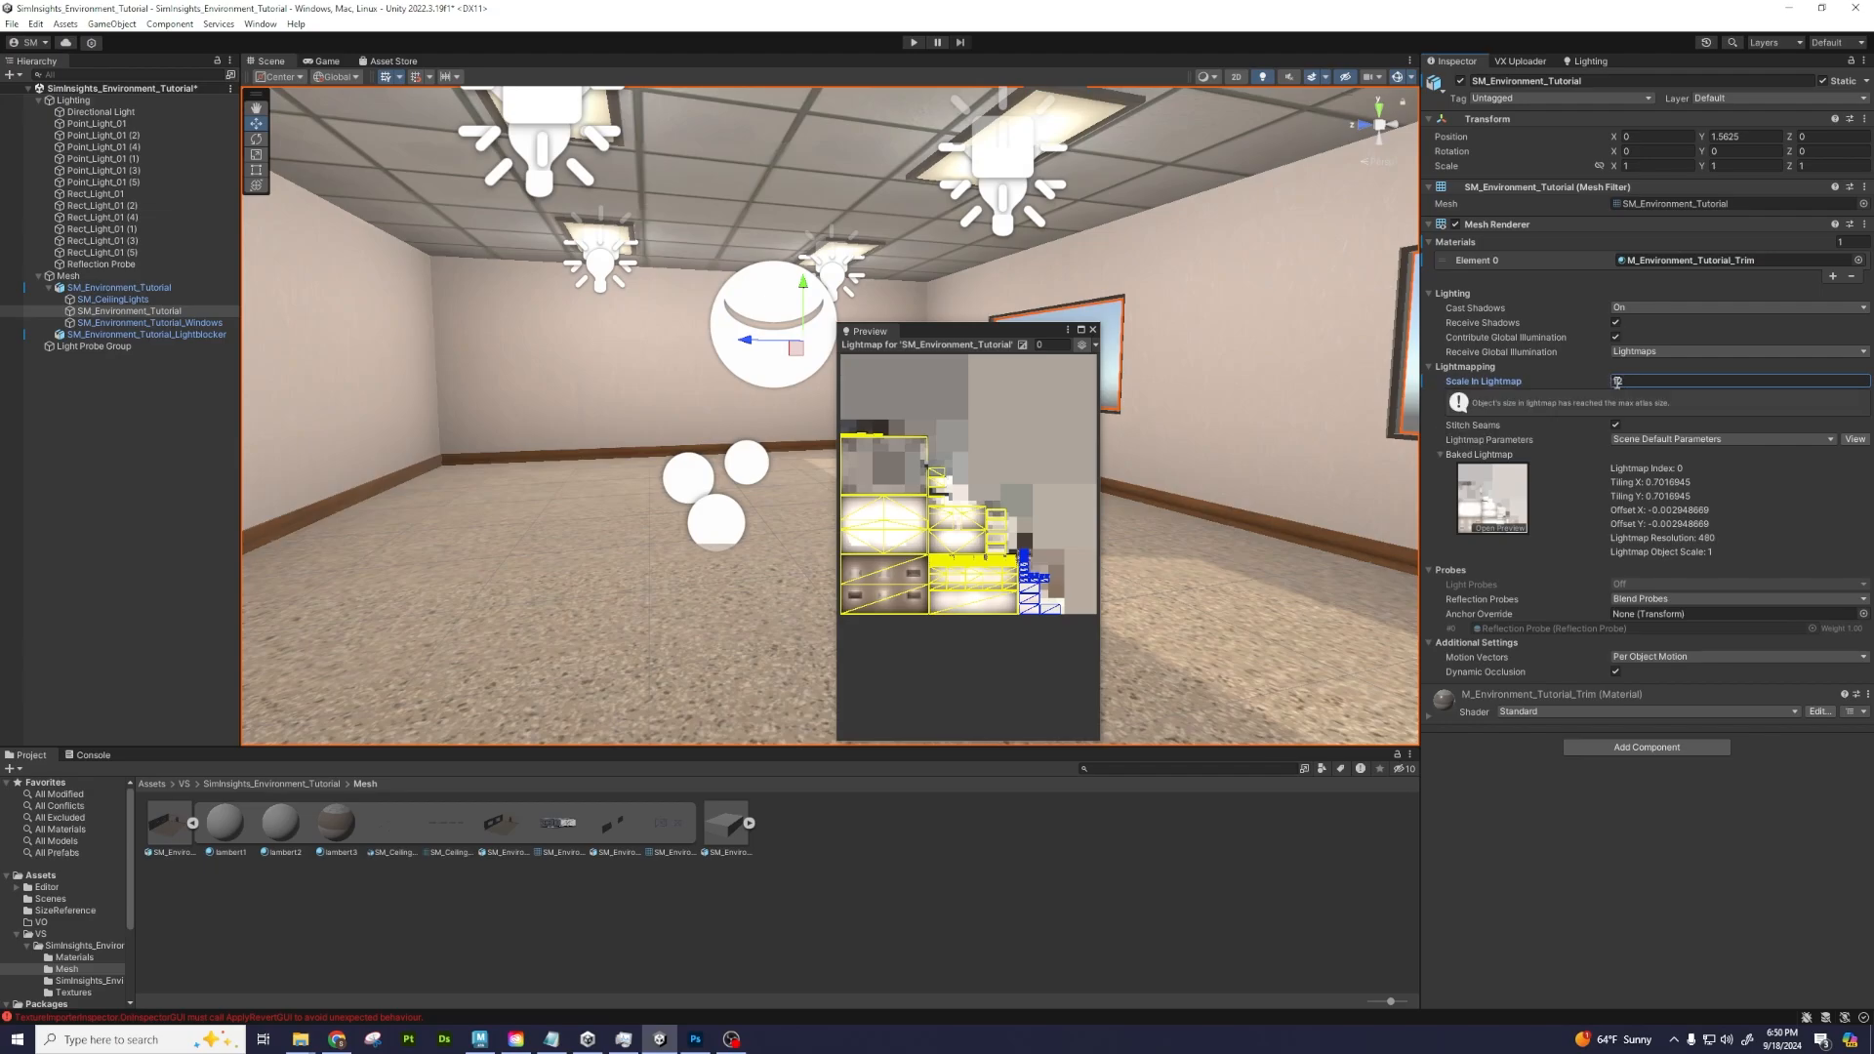
key("BackSpace")
key("BackSpace")
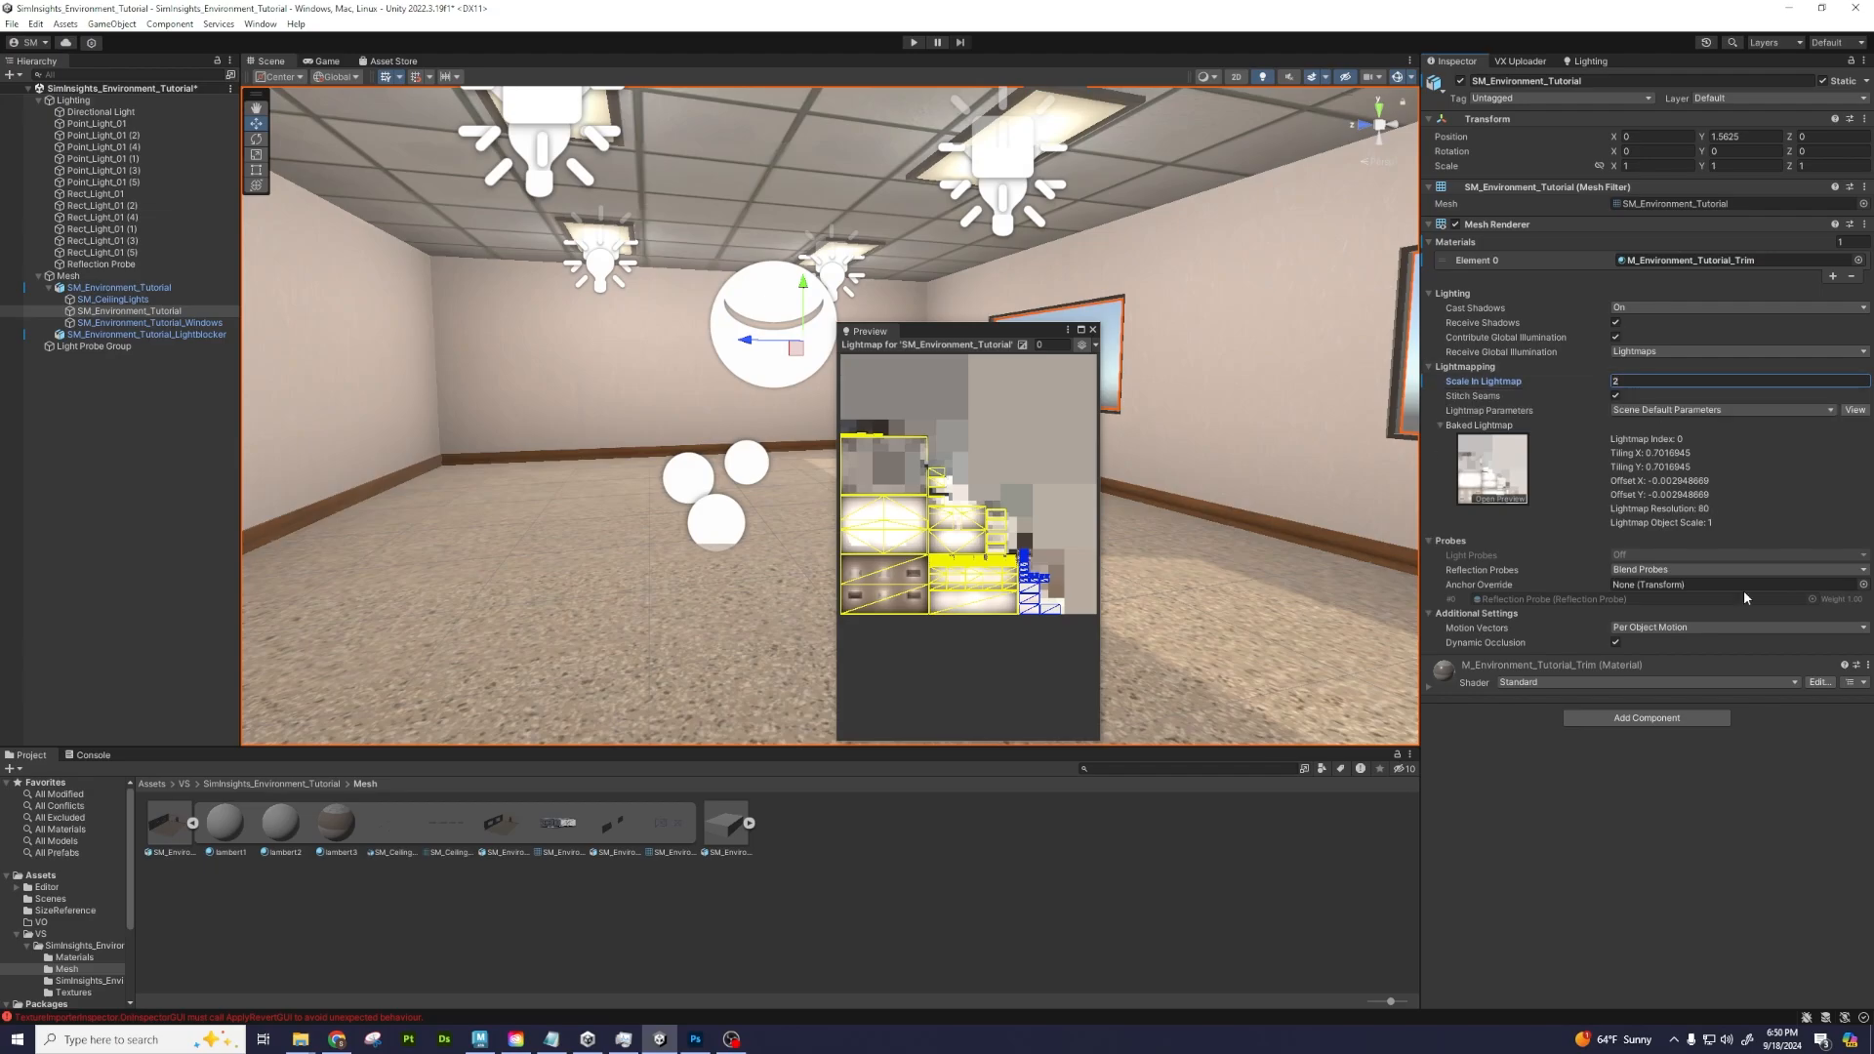
left_click(1519, 753)
Review the lightmapping settings of the windows, light blocker and ceiling lights meshes
left_click(194, 323)
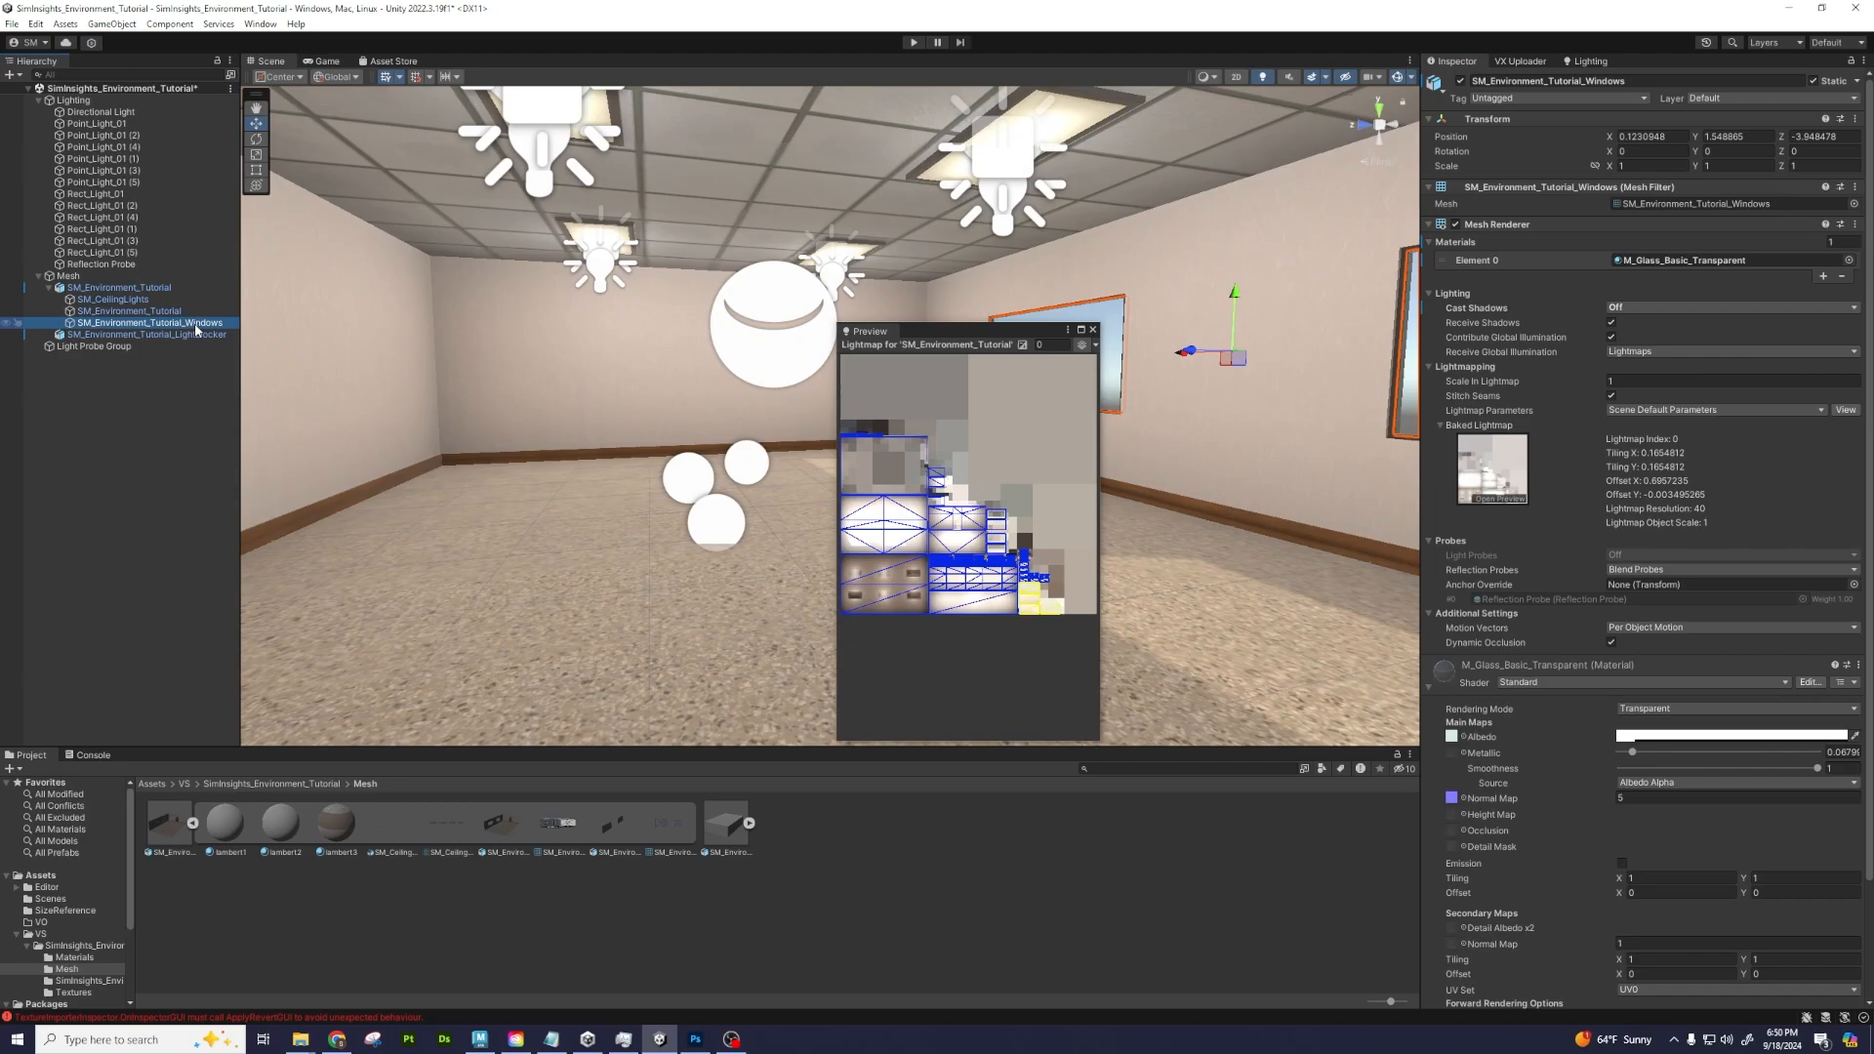
left_click(184, 335)
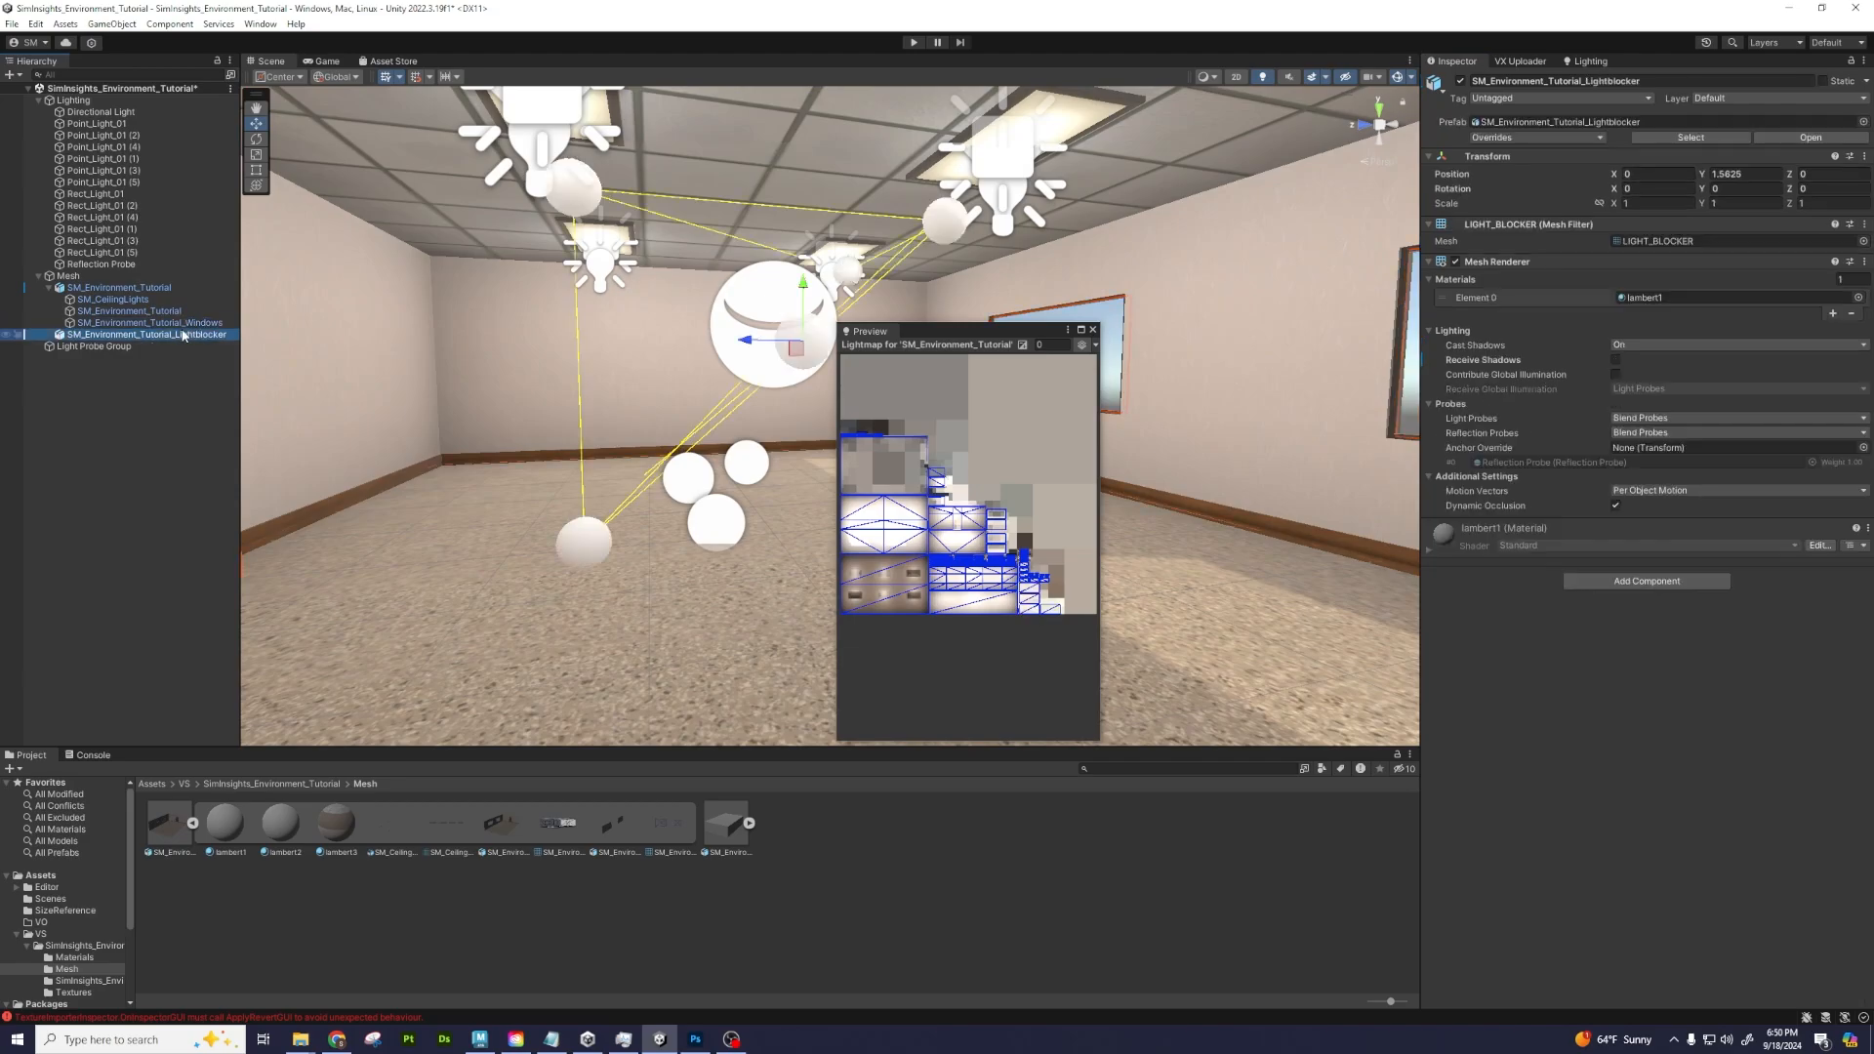
left_click(176, 301)
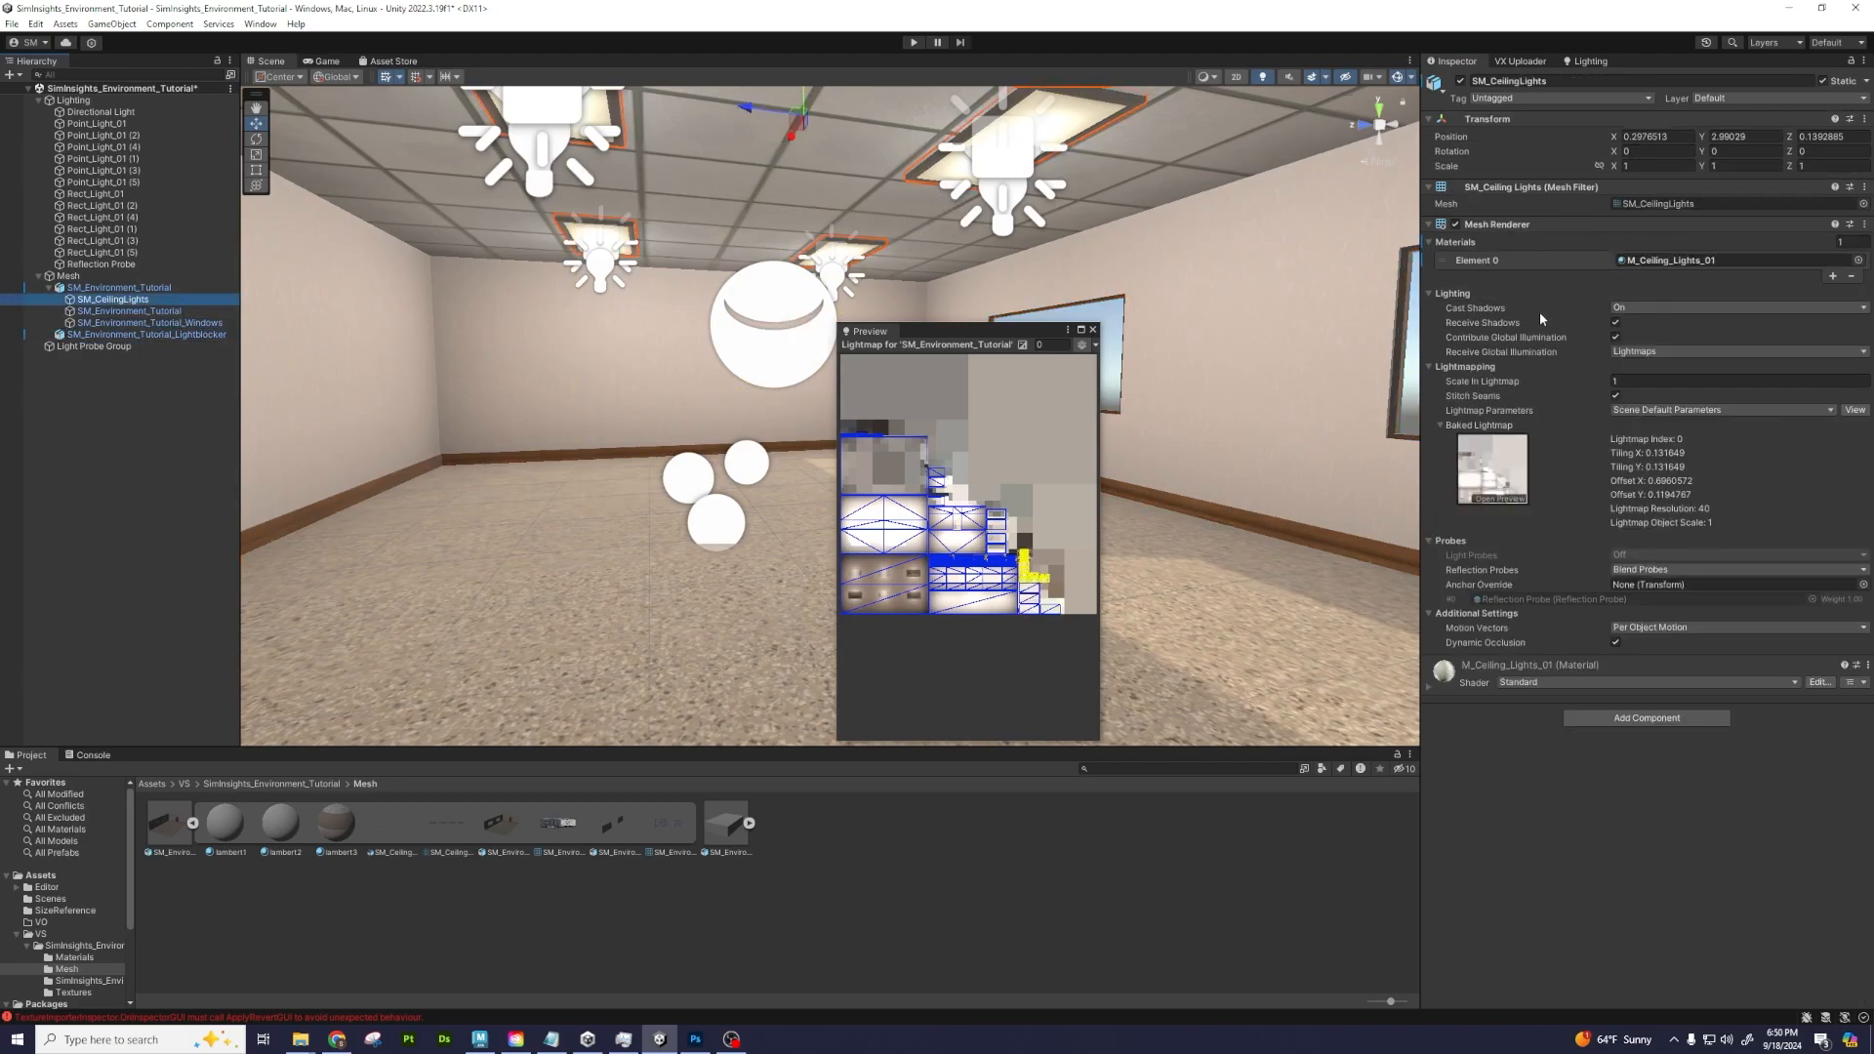
Set Scale In Lightmap to 3 for the SM_CeilingLights mesh and close the lightmap preview
left_click(1617, 380)
type("3")
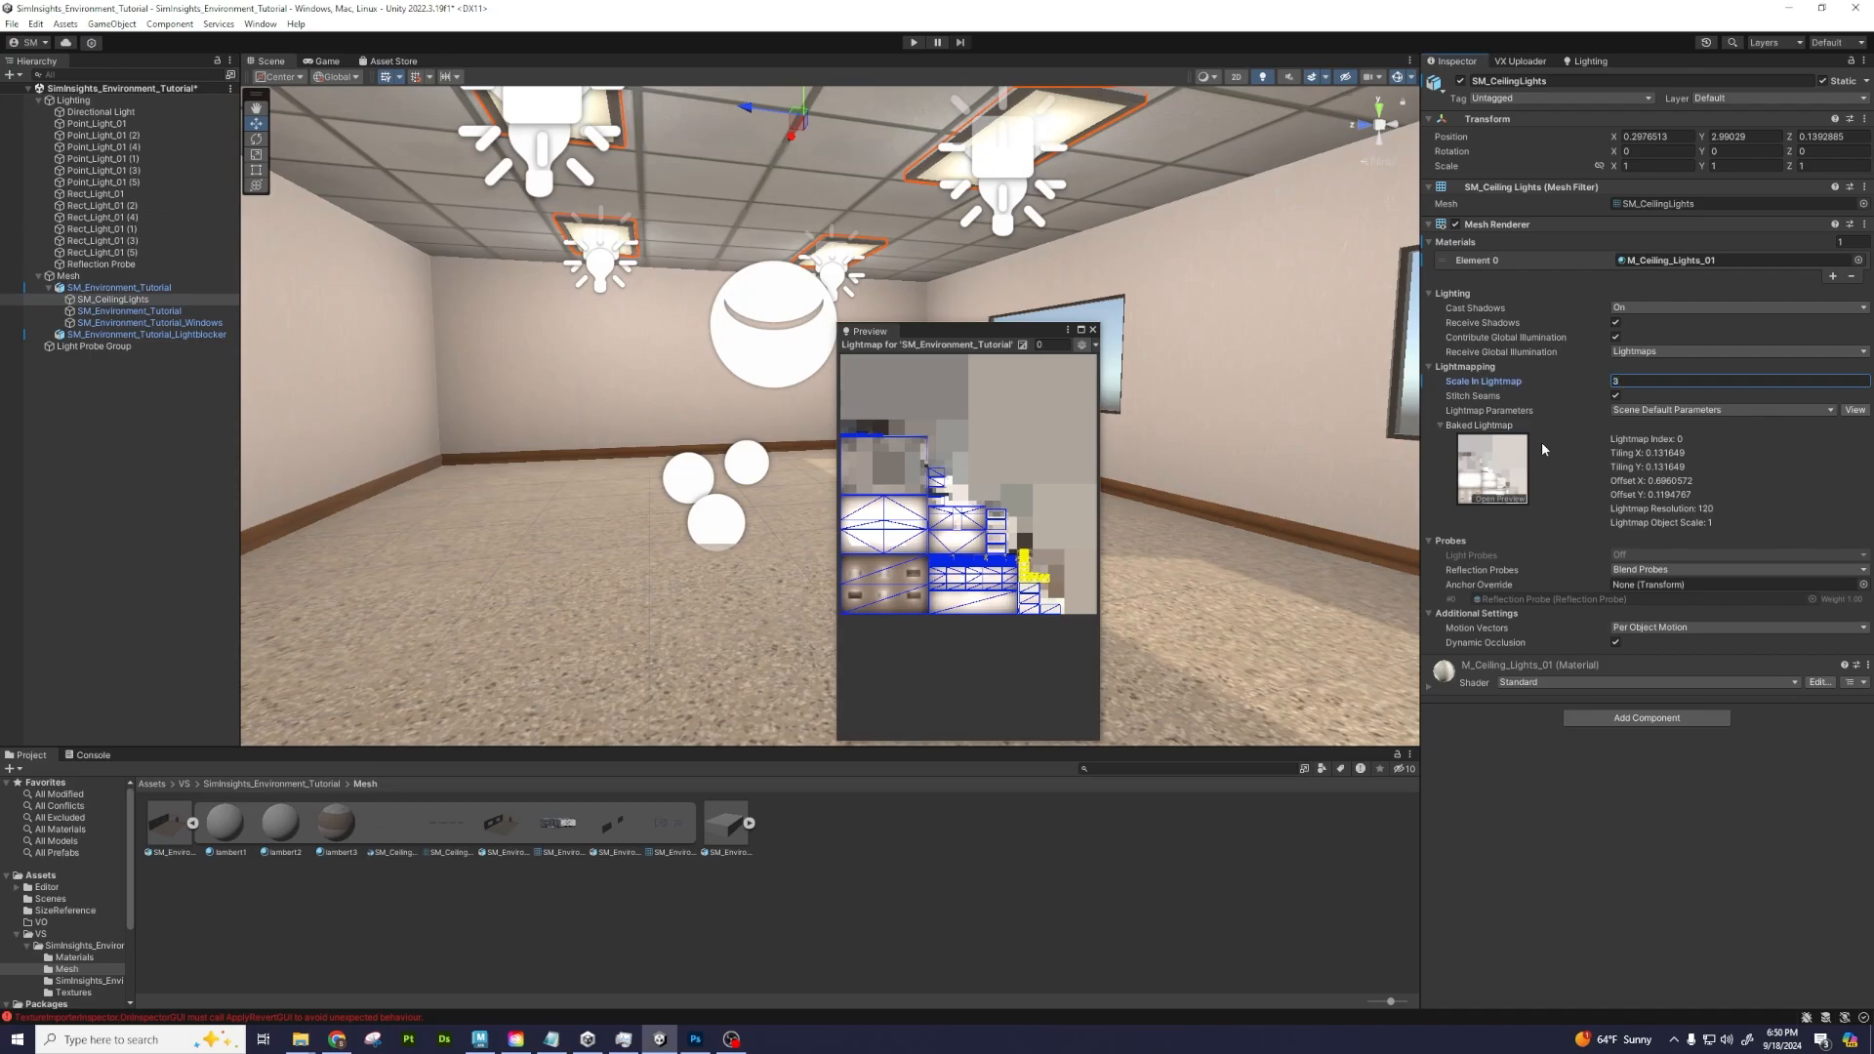
left_click(1628, 835)
left_click(1093, 329)
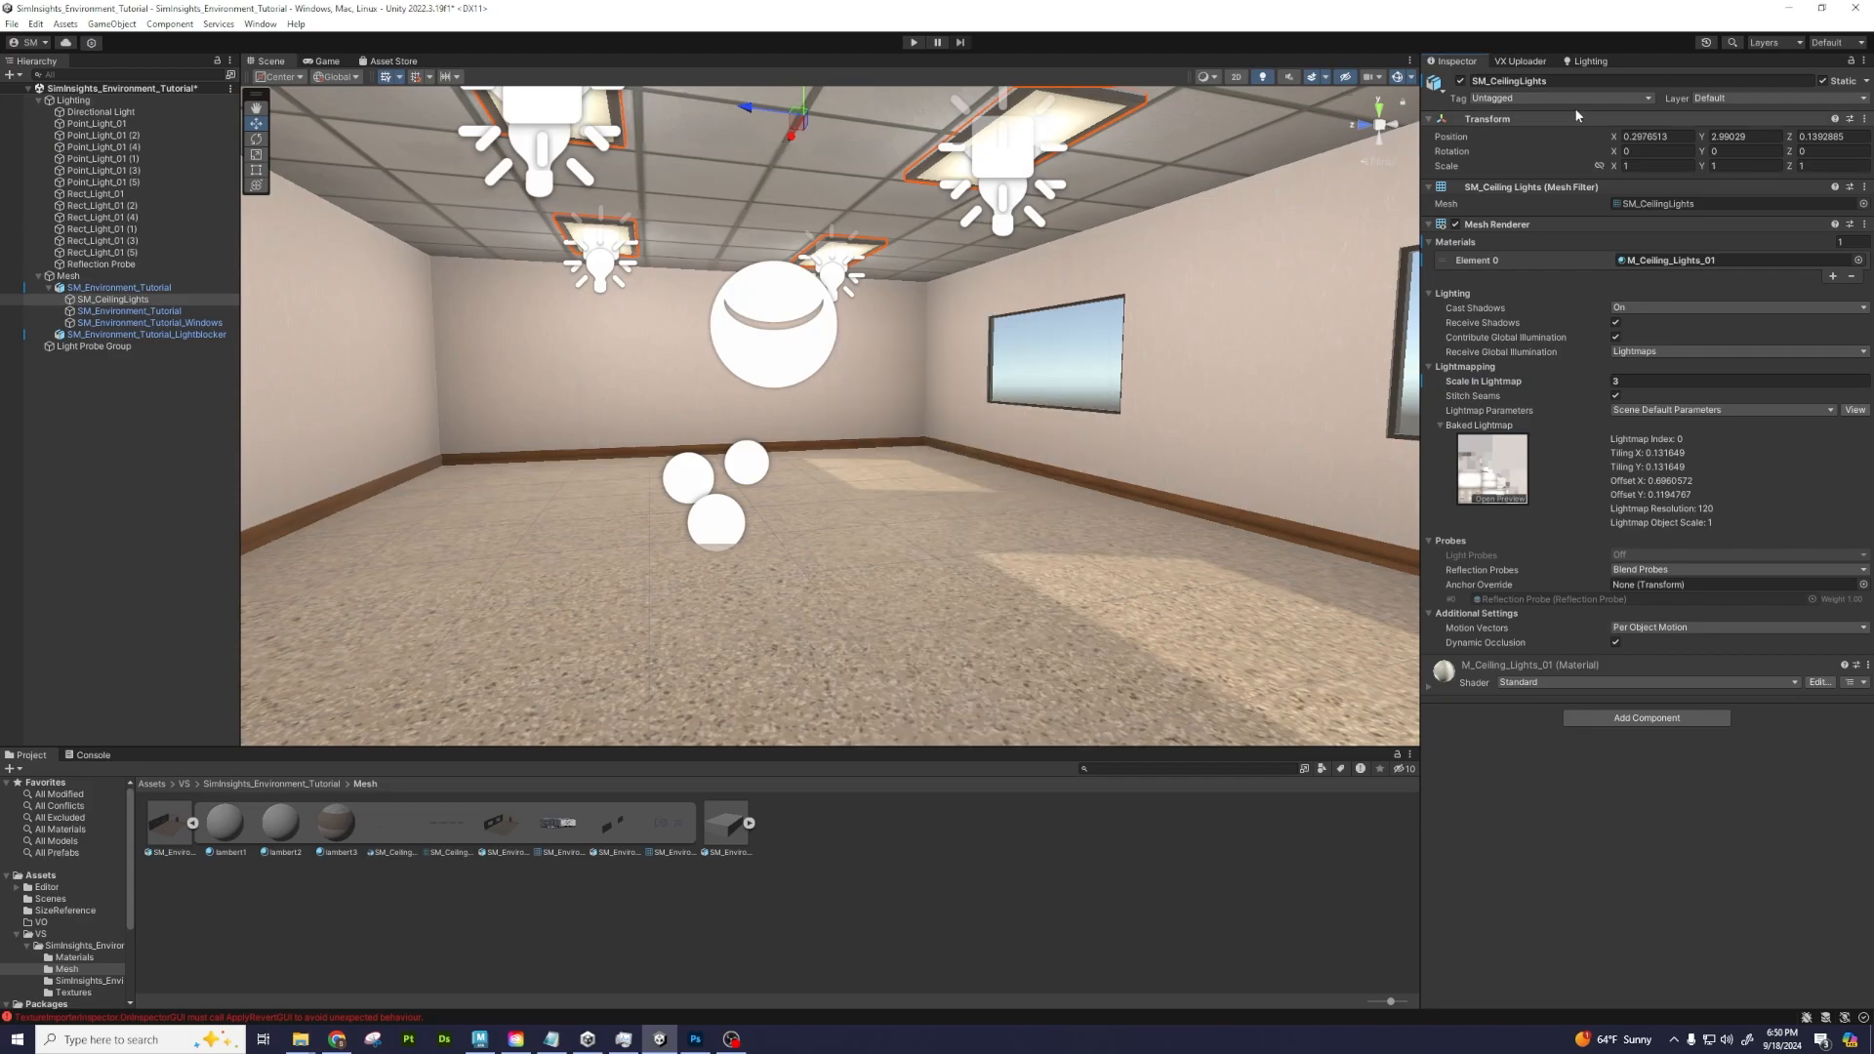
Generate the scene lighting again and hide the gizmos in the scene view
left_click(1584, 61)
left_click(1783, 923)
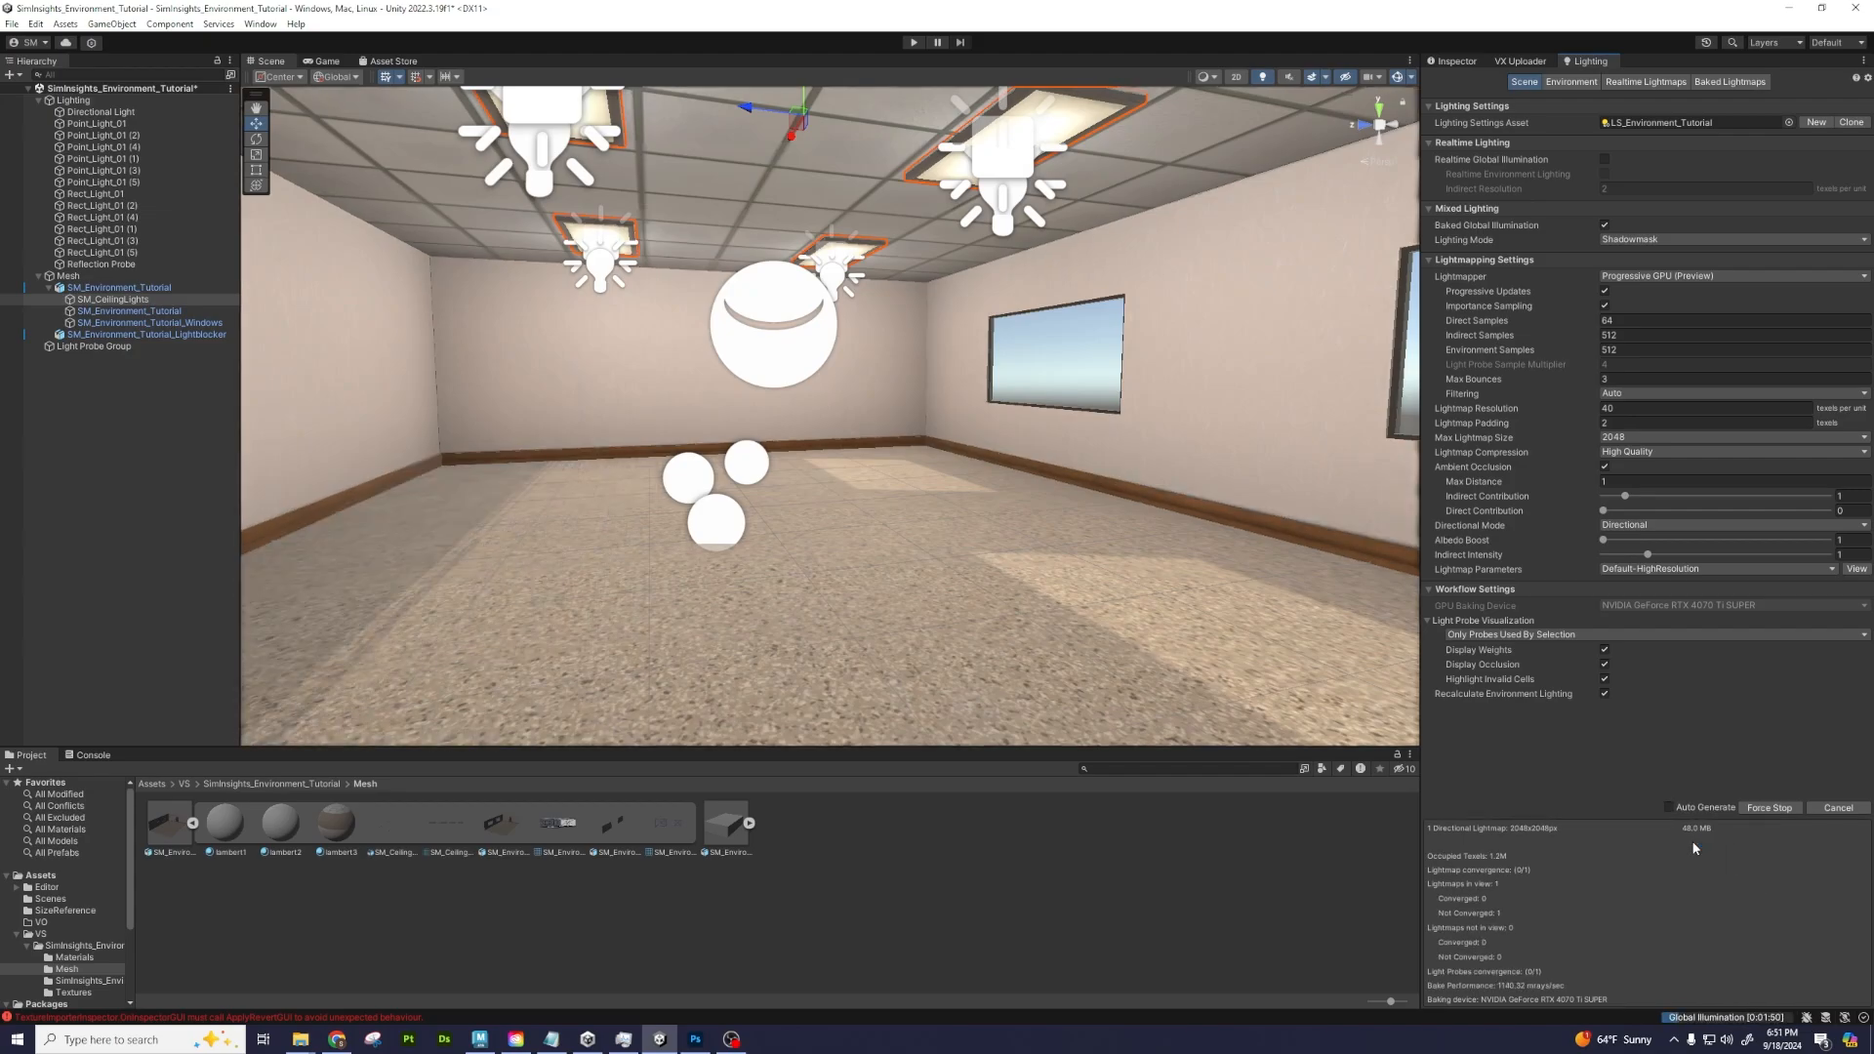
left_click(1398, 77)
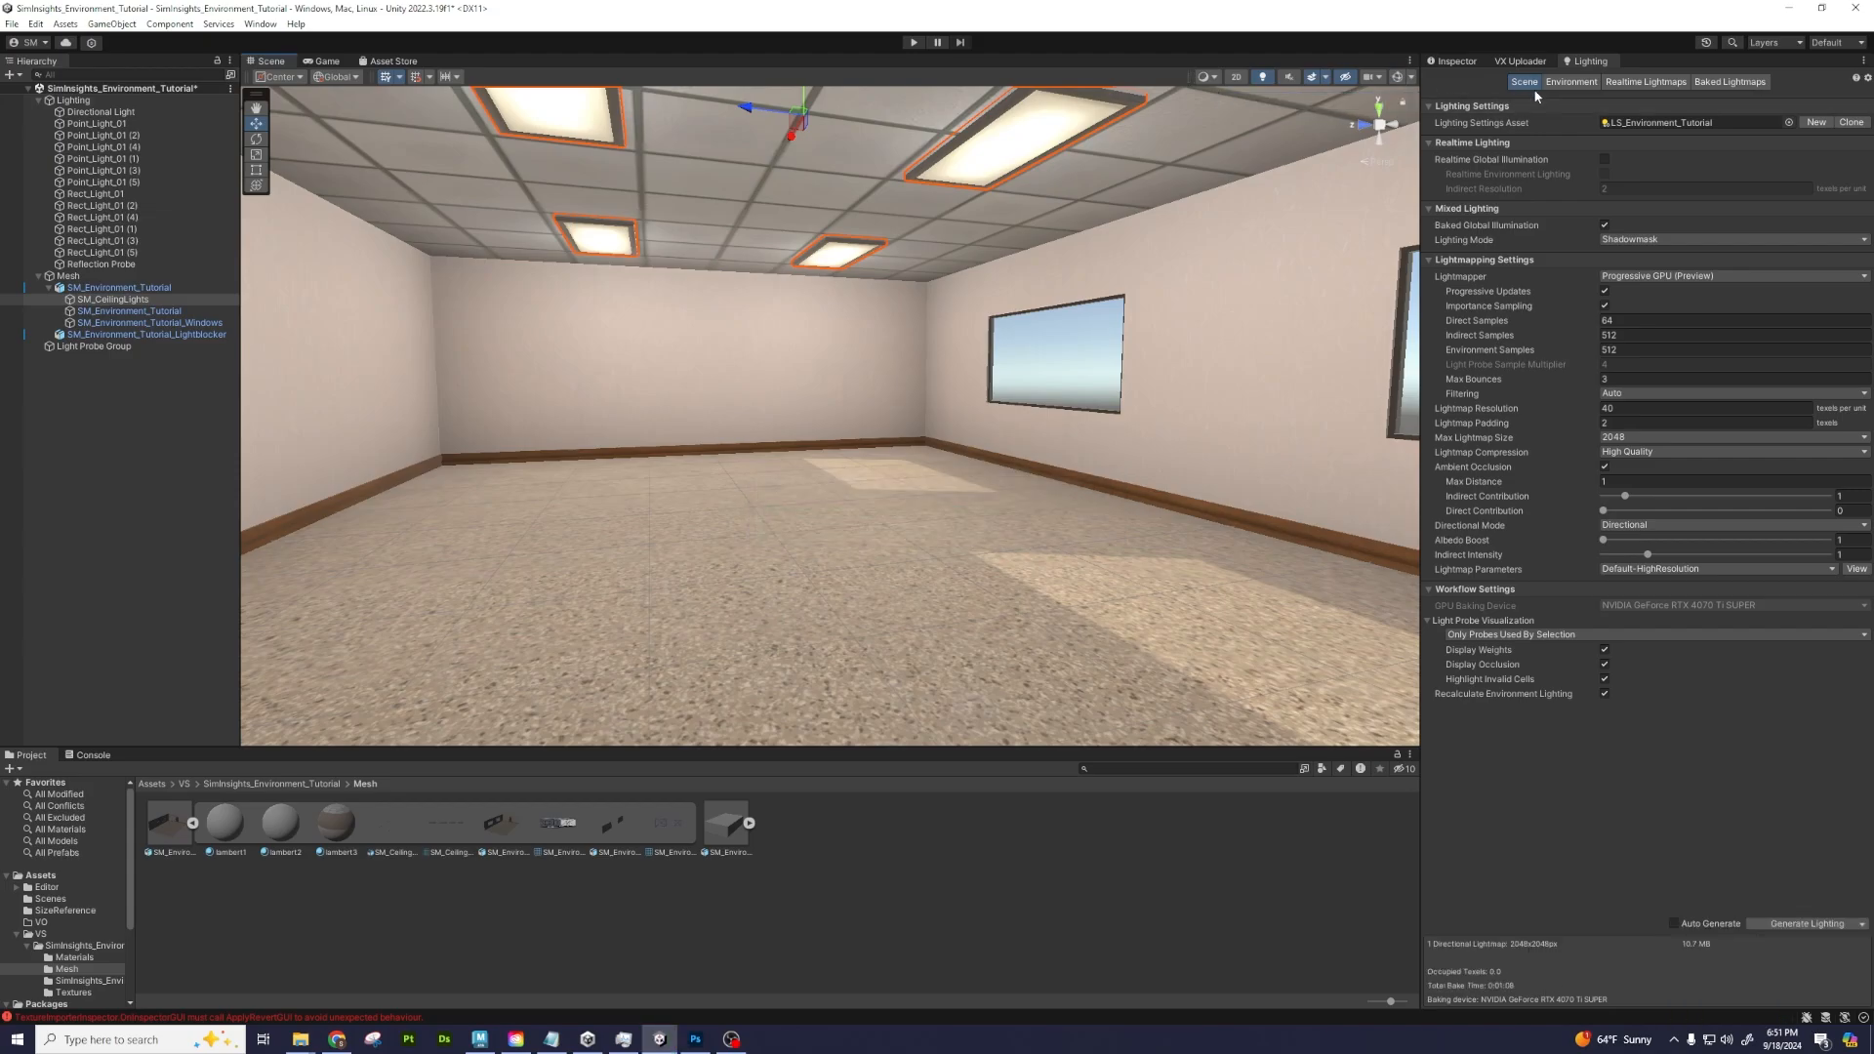
Compare the lightmap areas of SM_CeilingLights and the SM_Environment_Tutorial room mesh in the new baked lightmap preview
left_click(1461, 58)
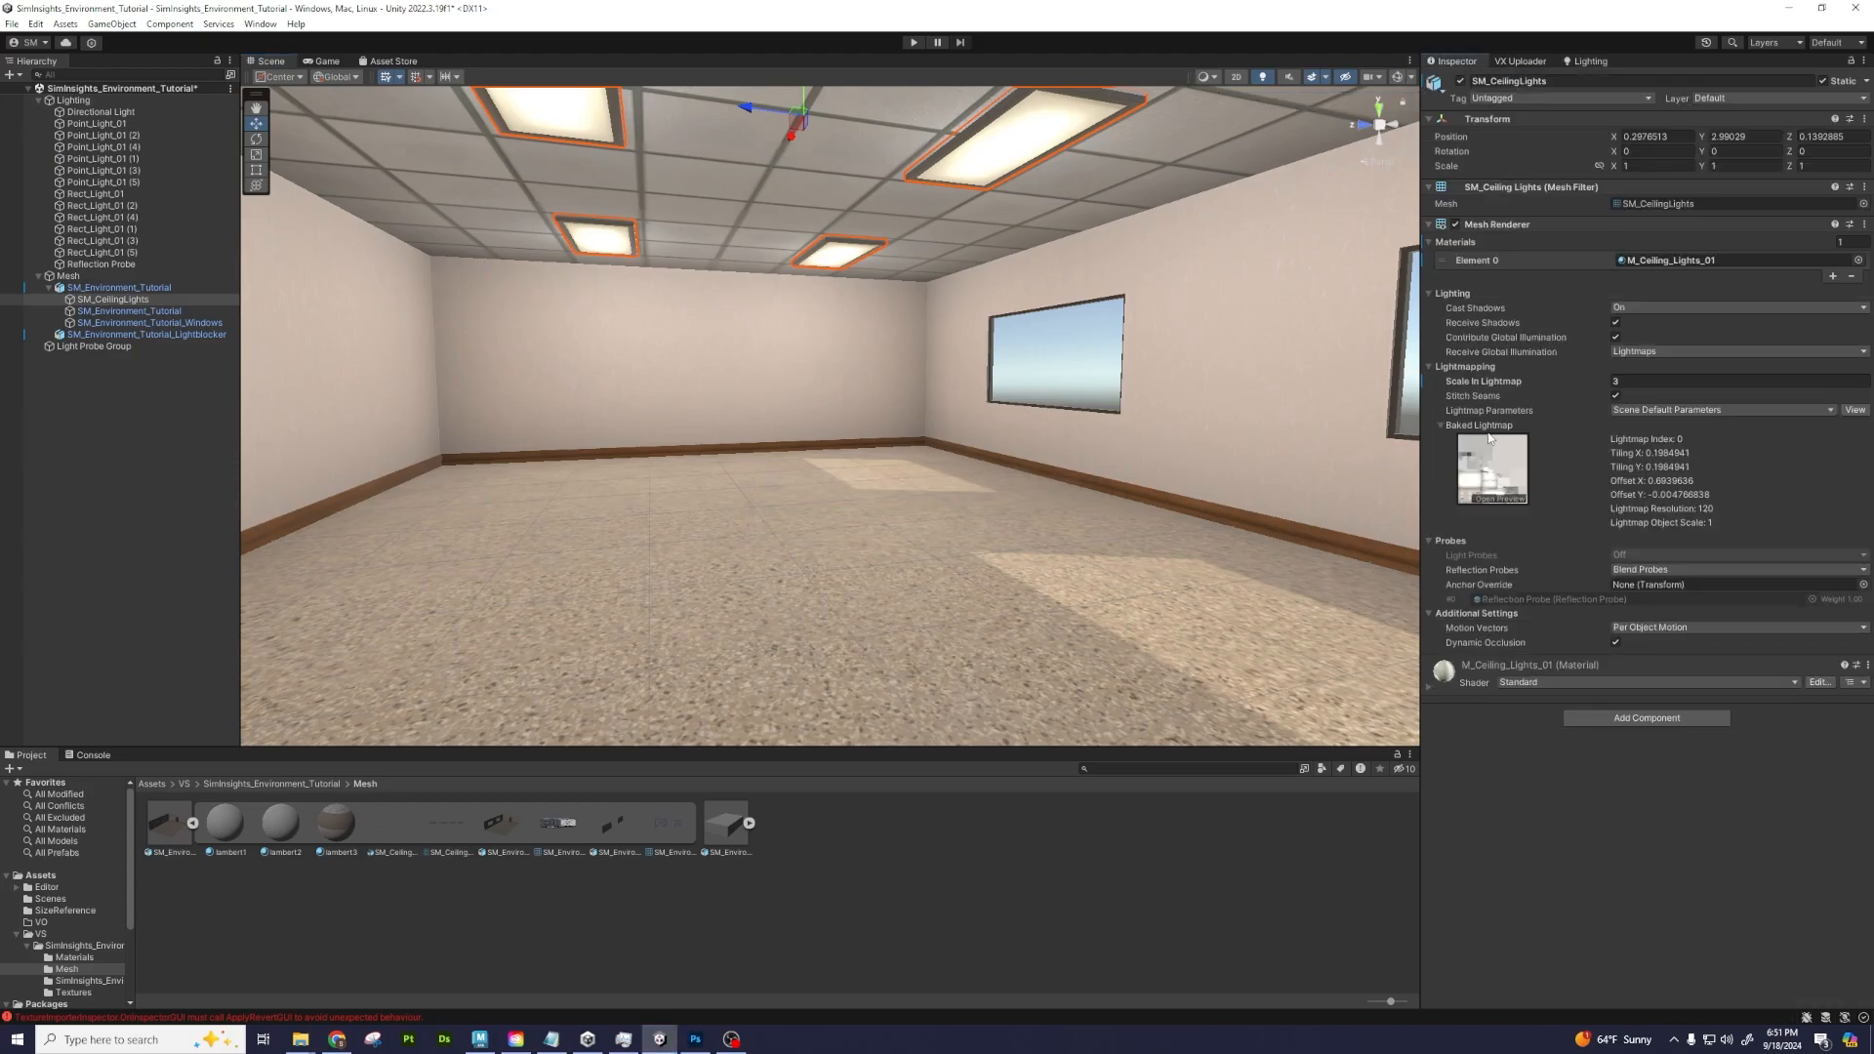
left_click(1506, 500)
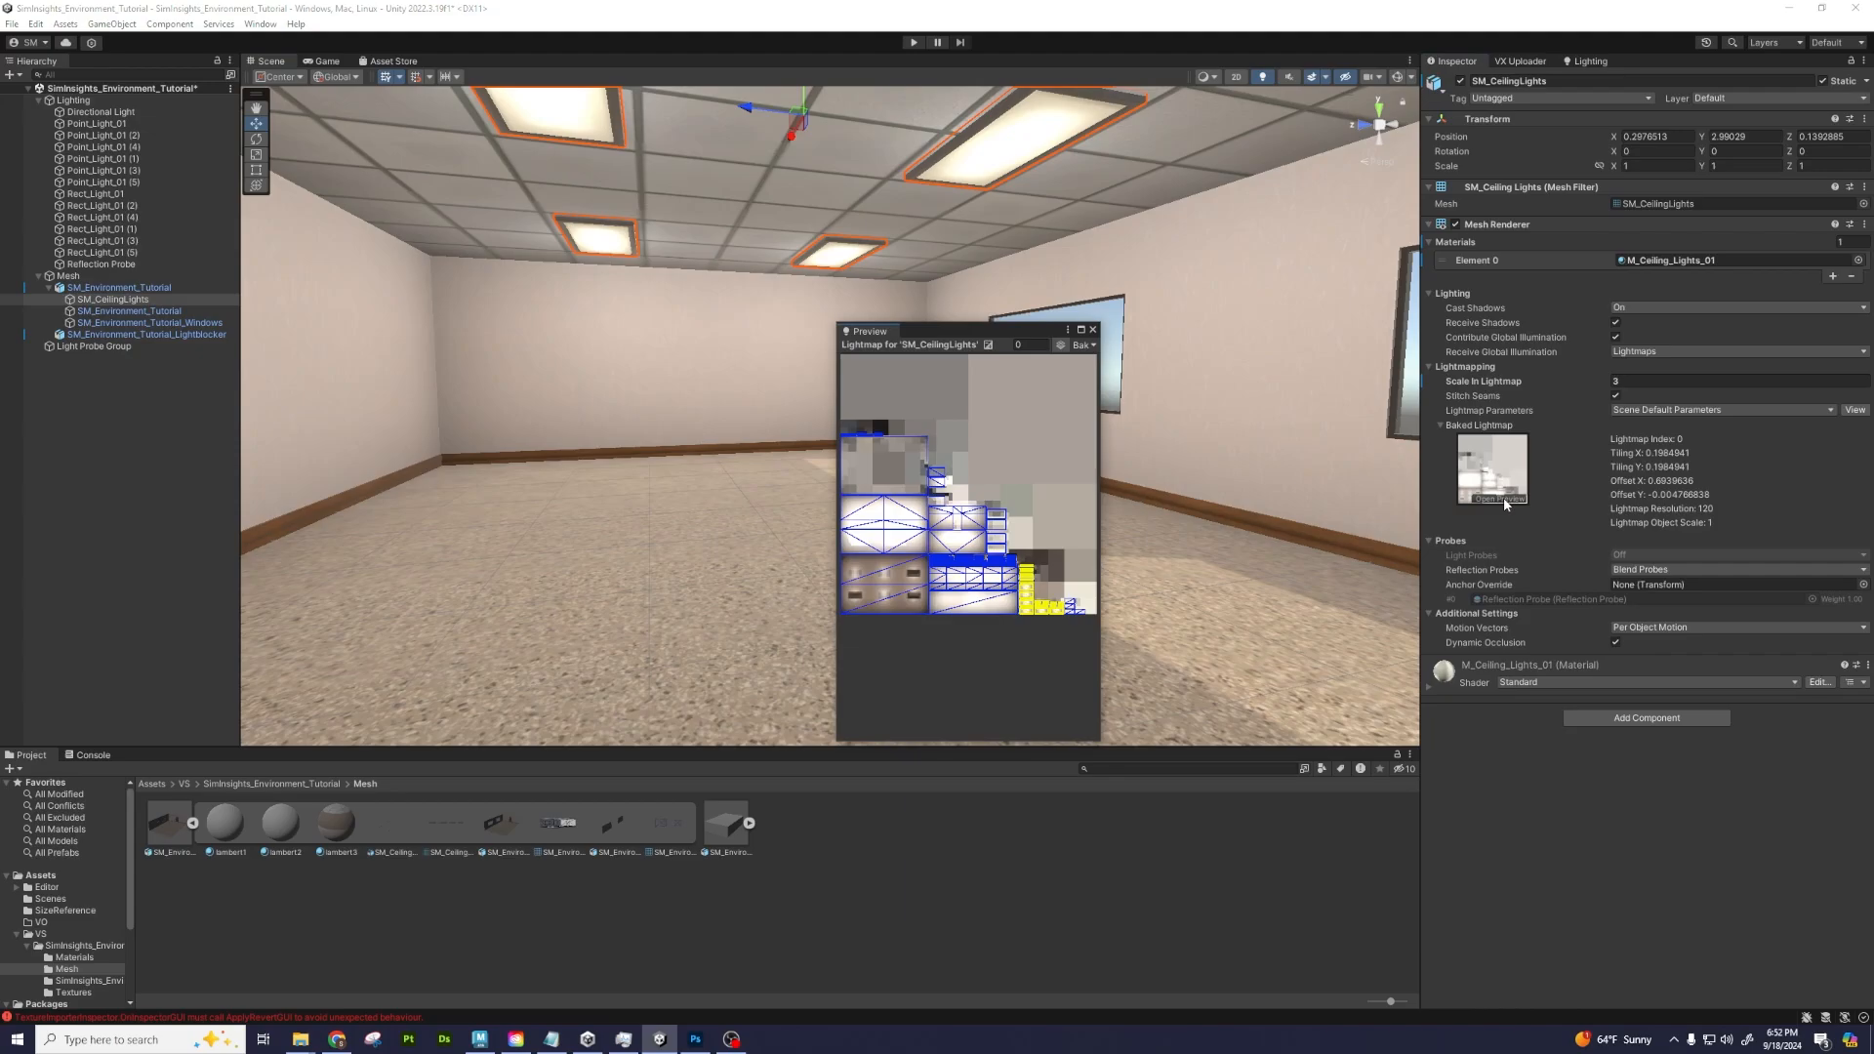
left_click(785, 597)
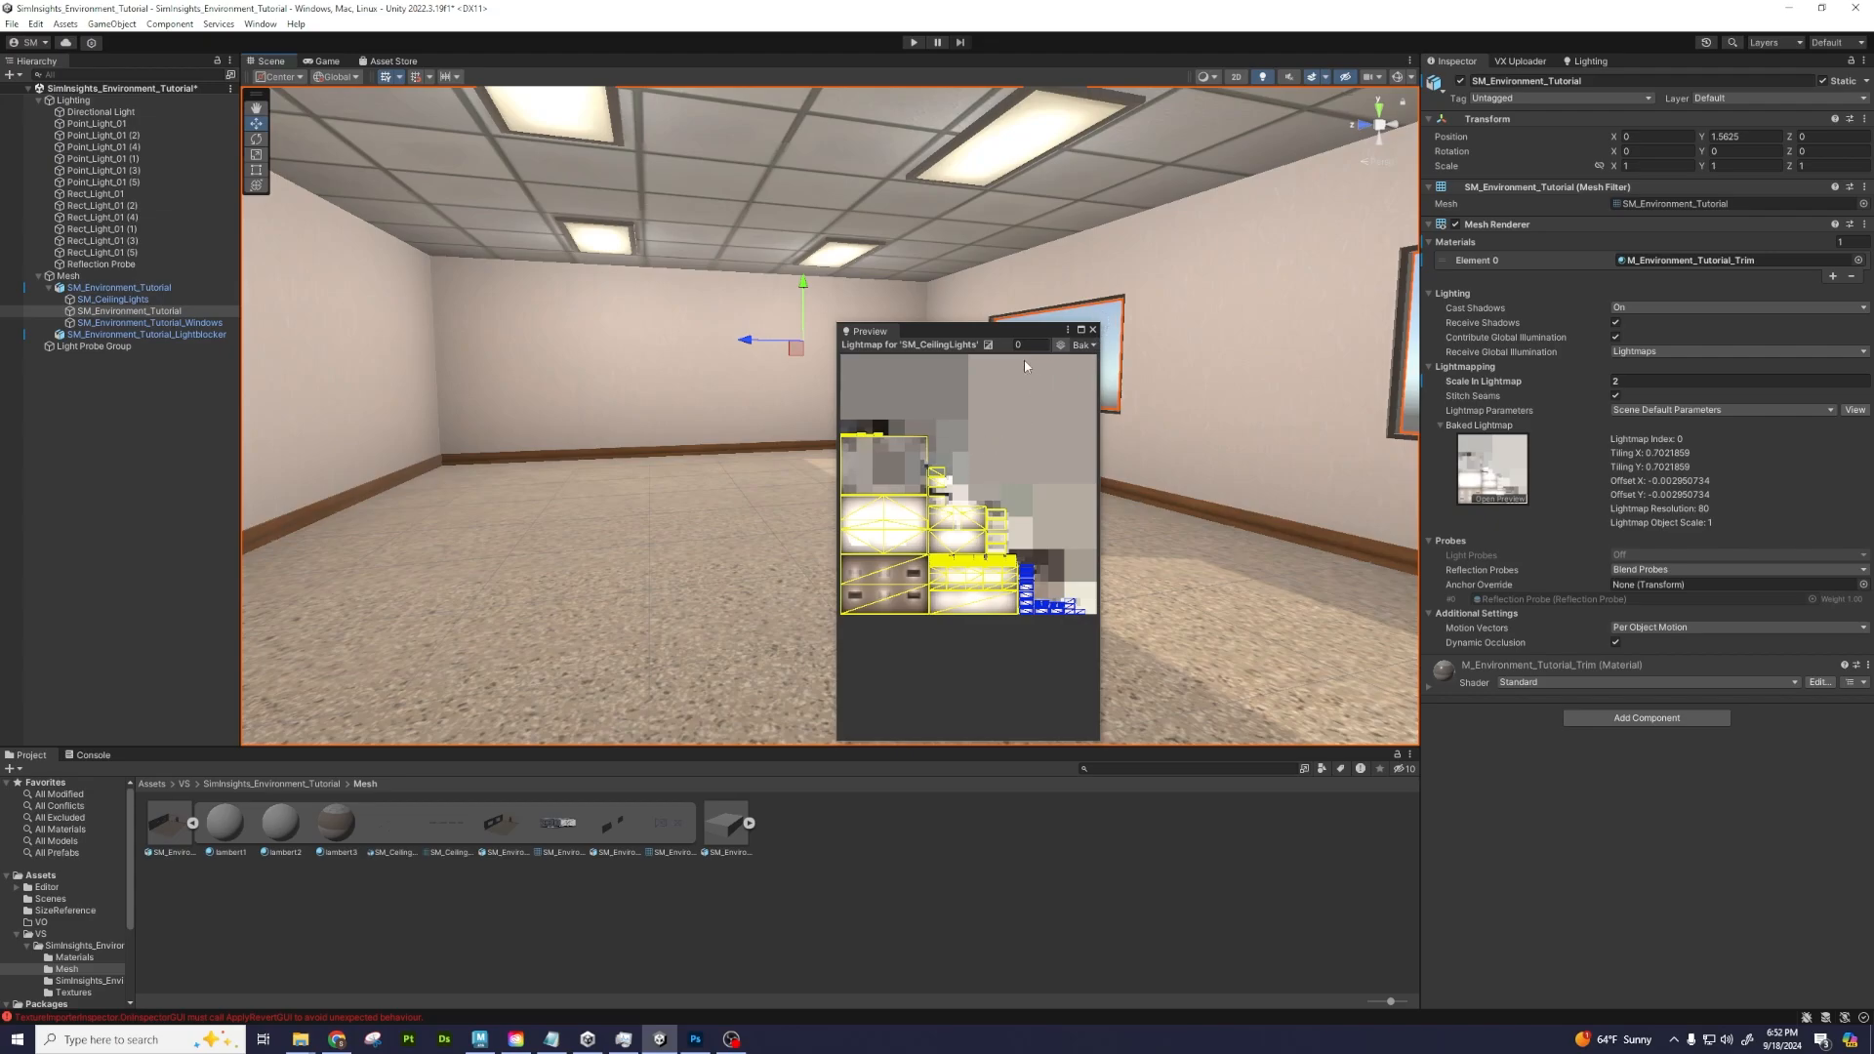
left_click_drag(1010, 332, 1108, 327)
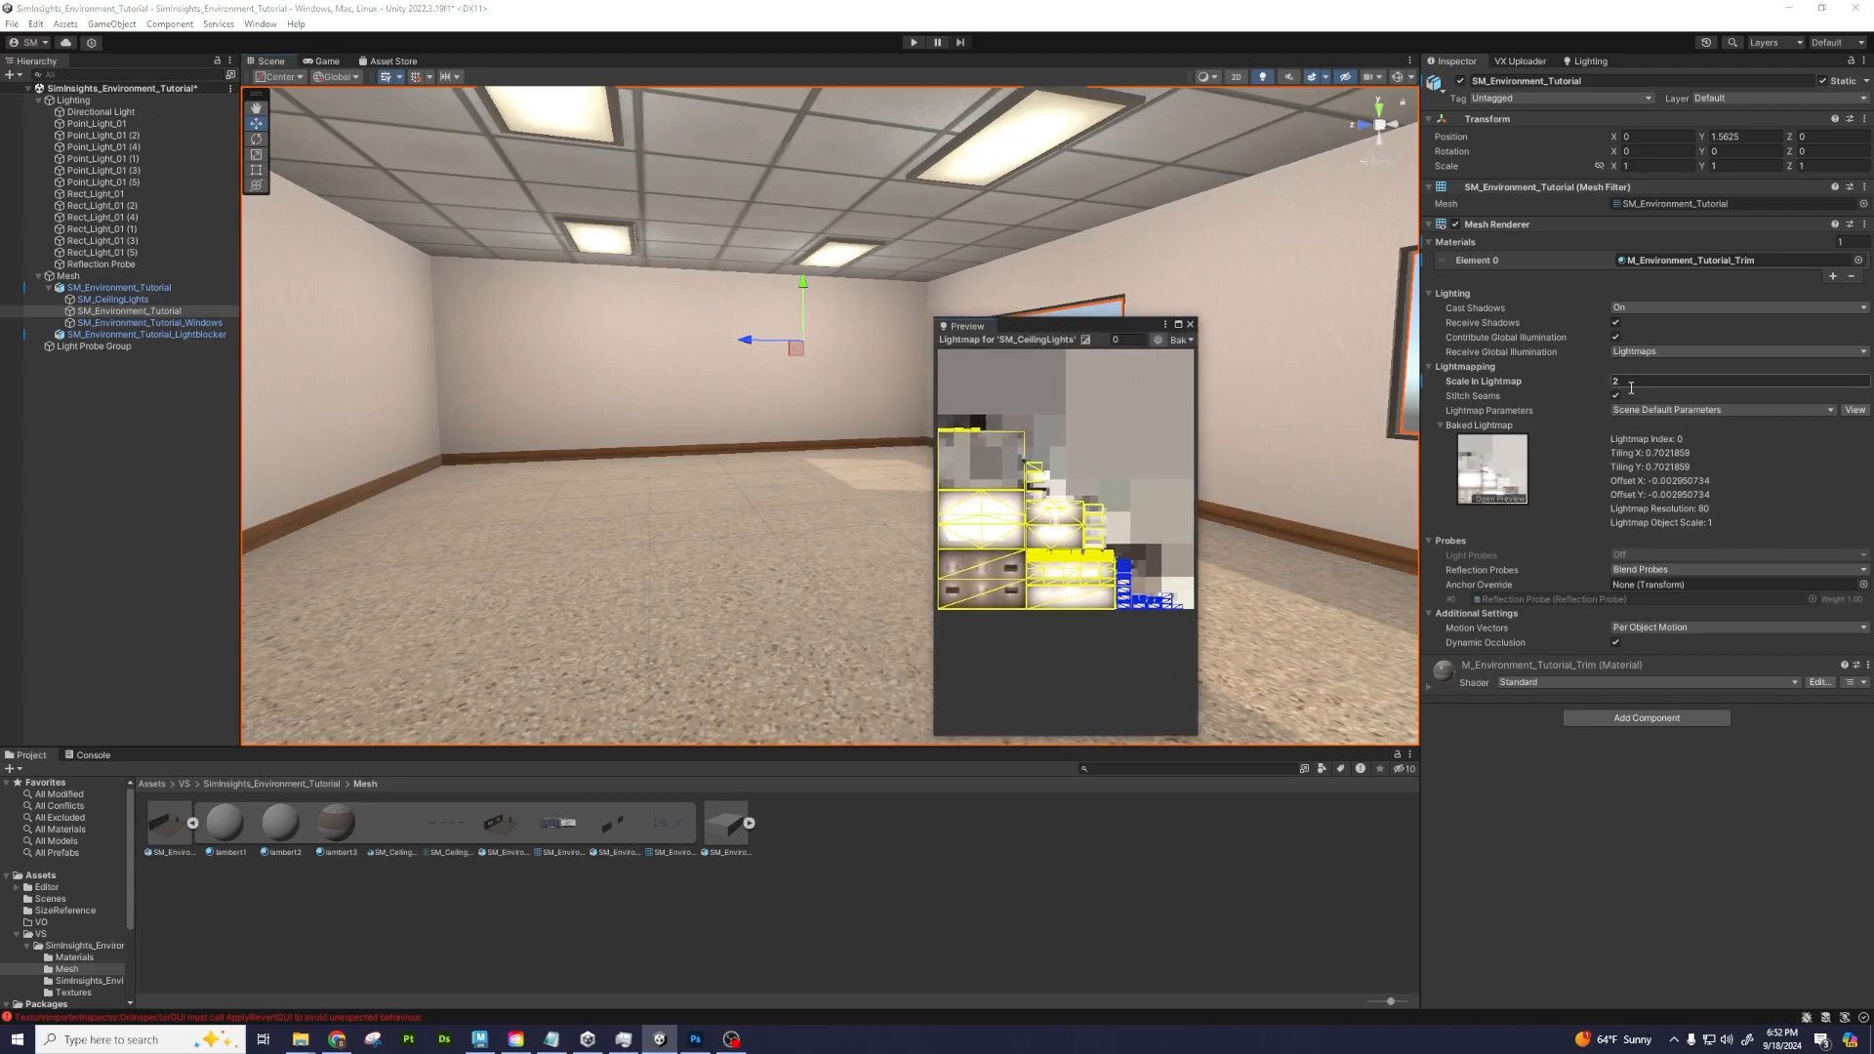
left_click(1191, 325)
Inspect the rebaked lighting of the room with nothing selected
left_click_drag(908, 429, 683, 419, "alt")
middle_click_drag(683, 419, 900, 312)
left_click_drag(899, 312, 898, 205, "alt")
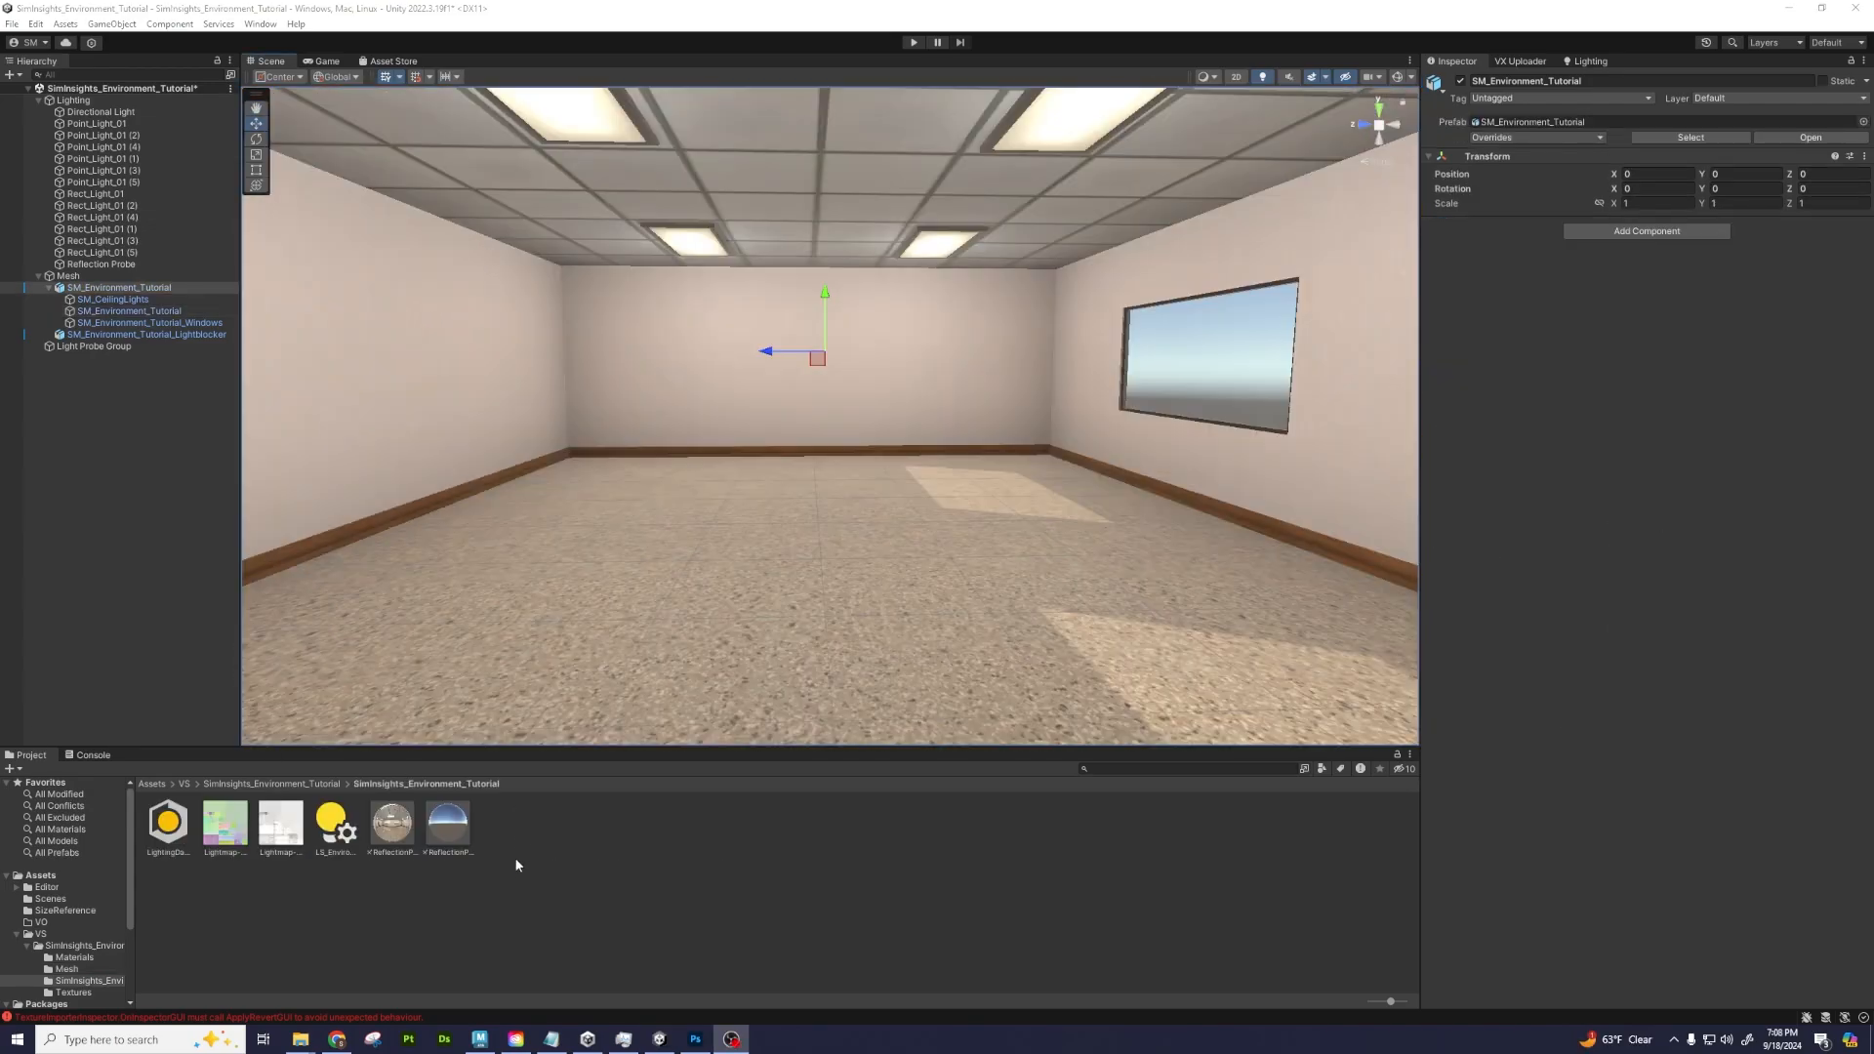
left_click(517, 864)
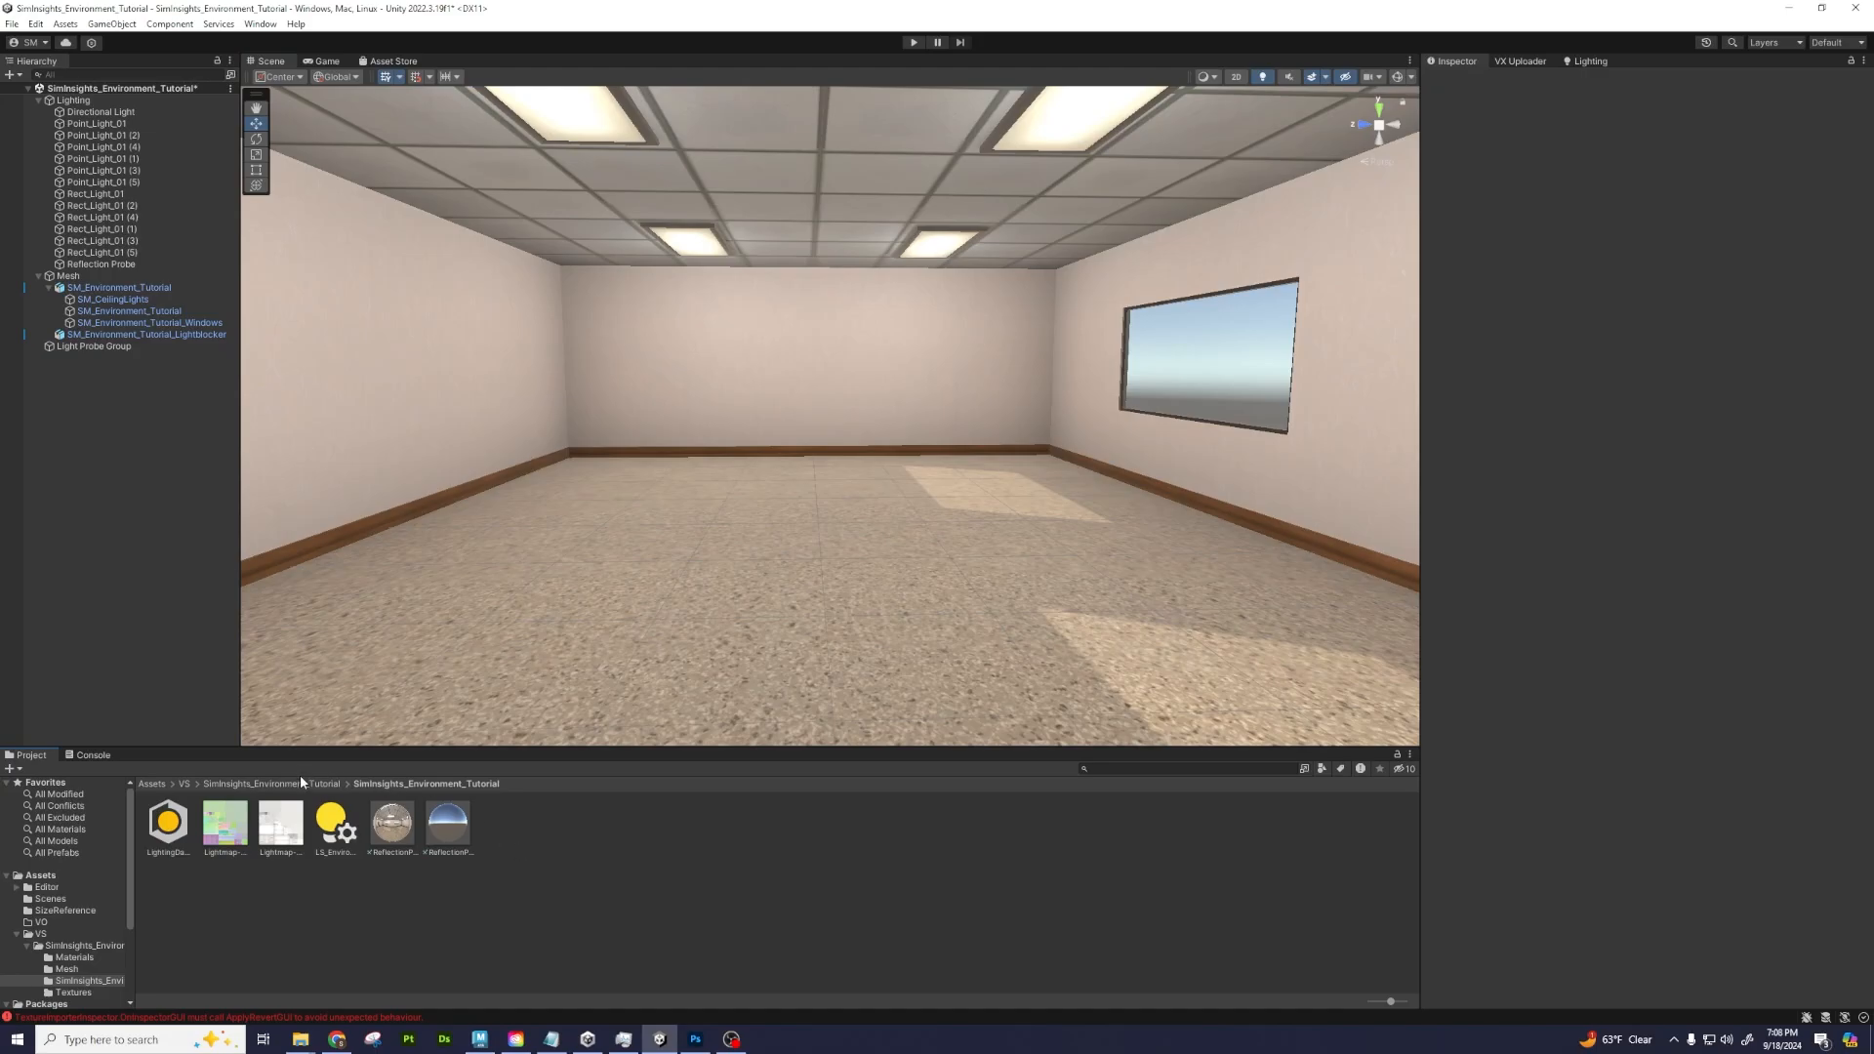
right_click_drag(707, 580, 742, 570)
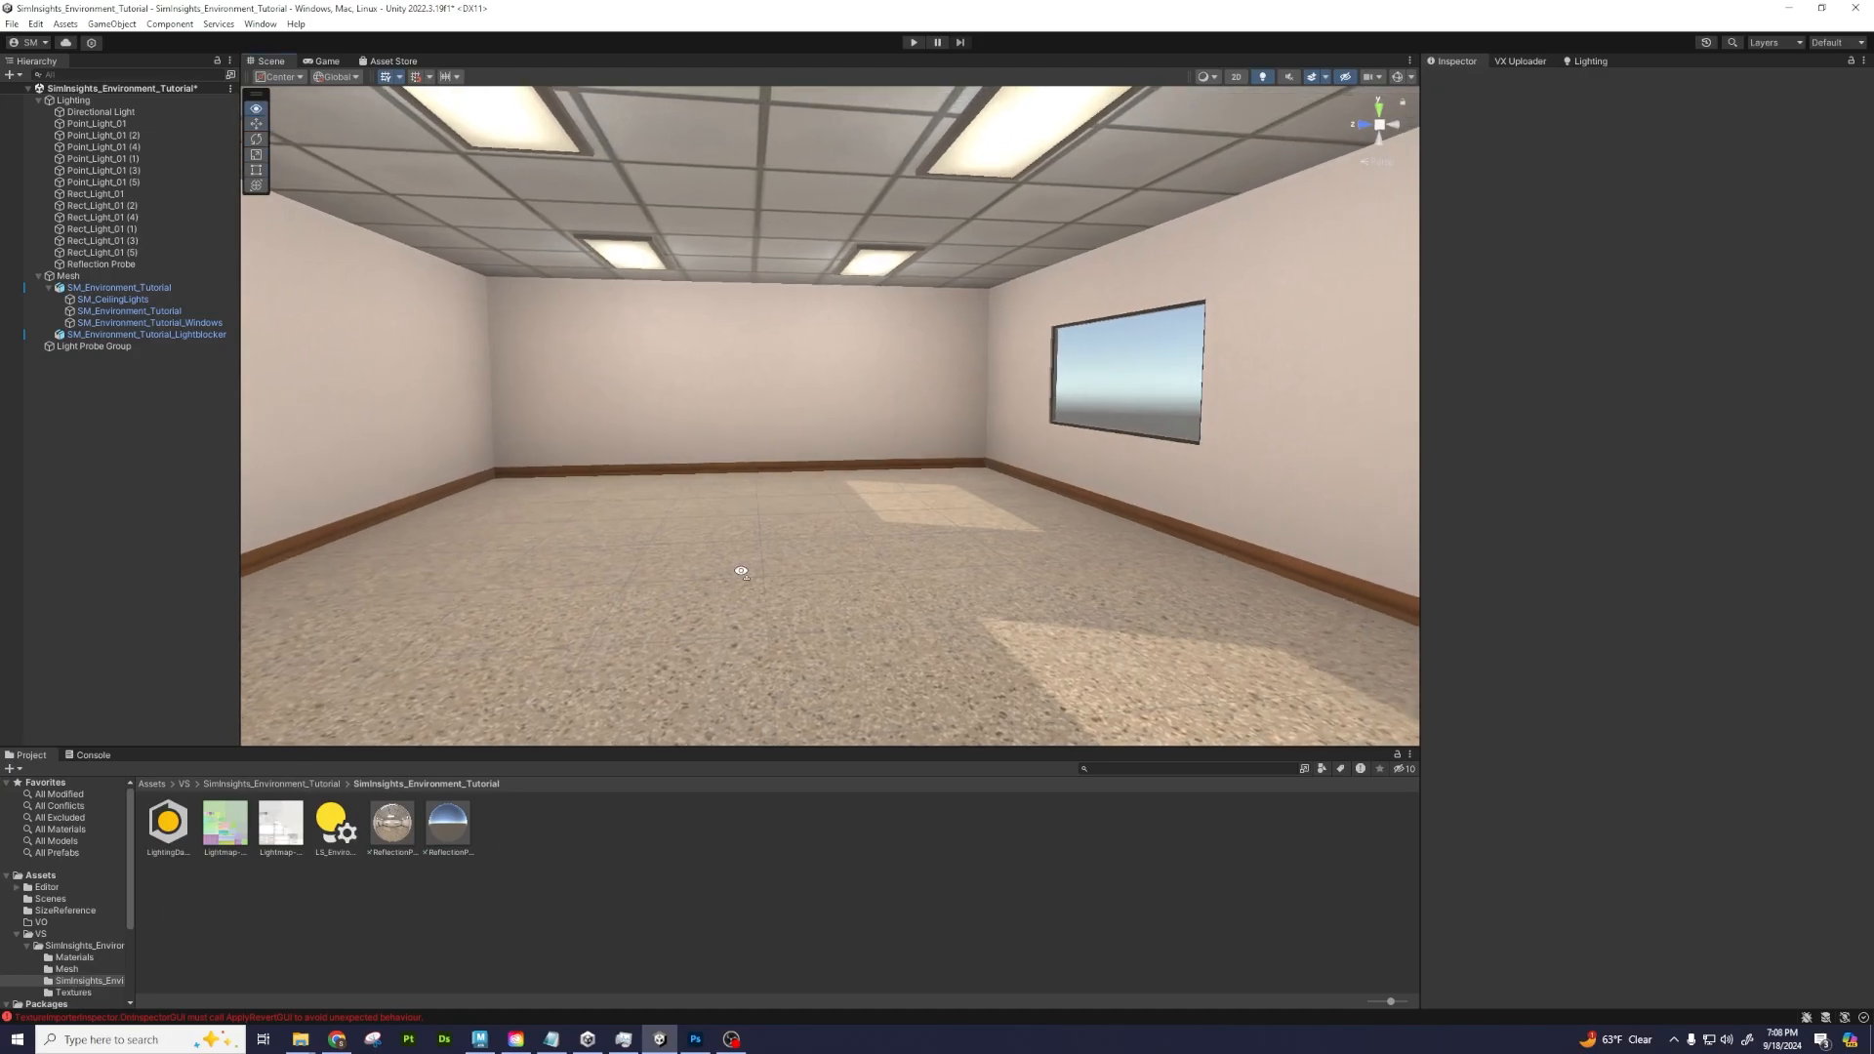
Open the SimInsights_Environment_Tutorial project folder under VS and select its scene asset
left_click(73, 947)
left_click(55, 937)
left_click(27, 946)
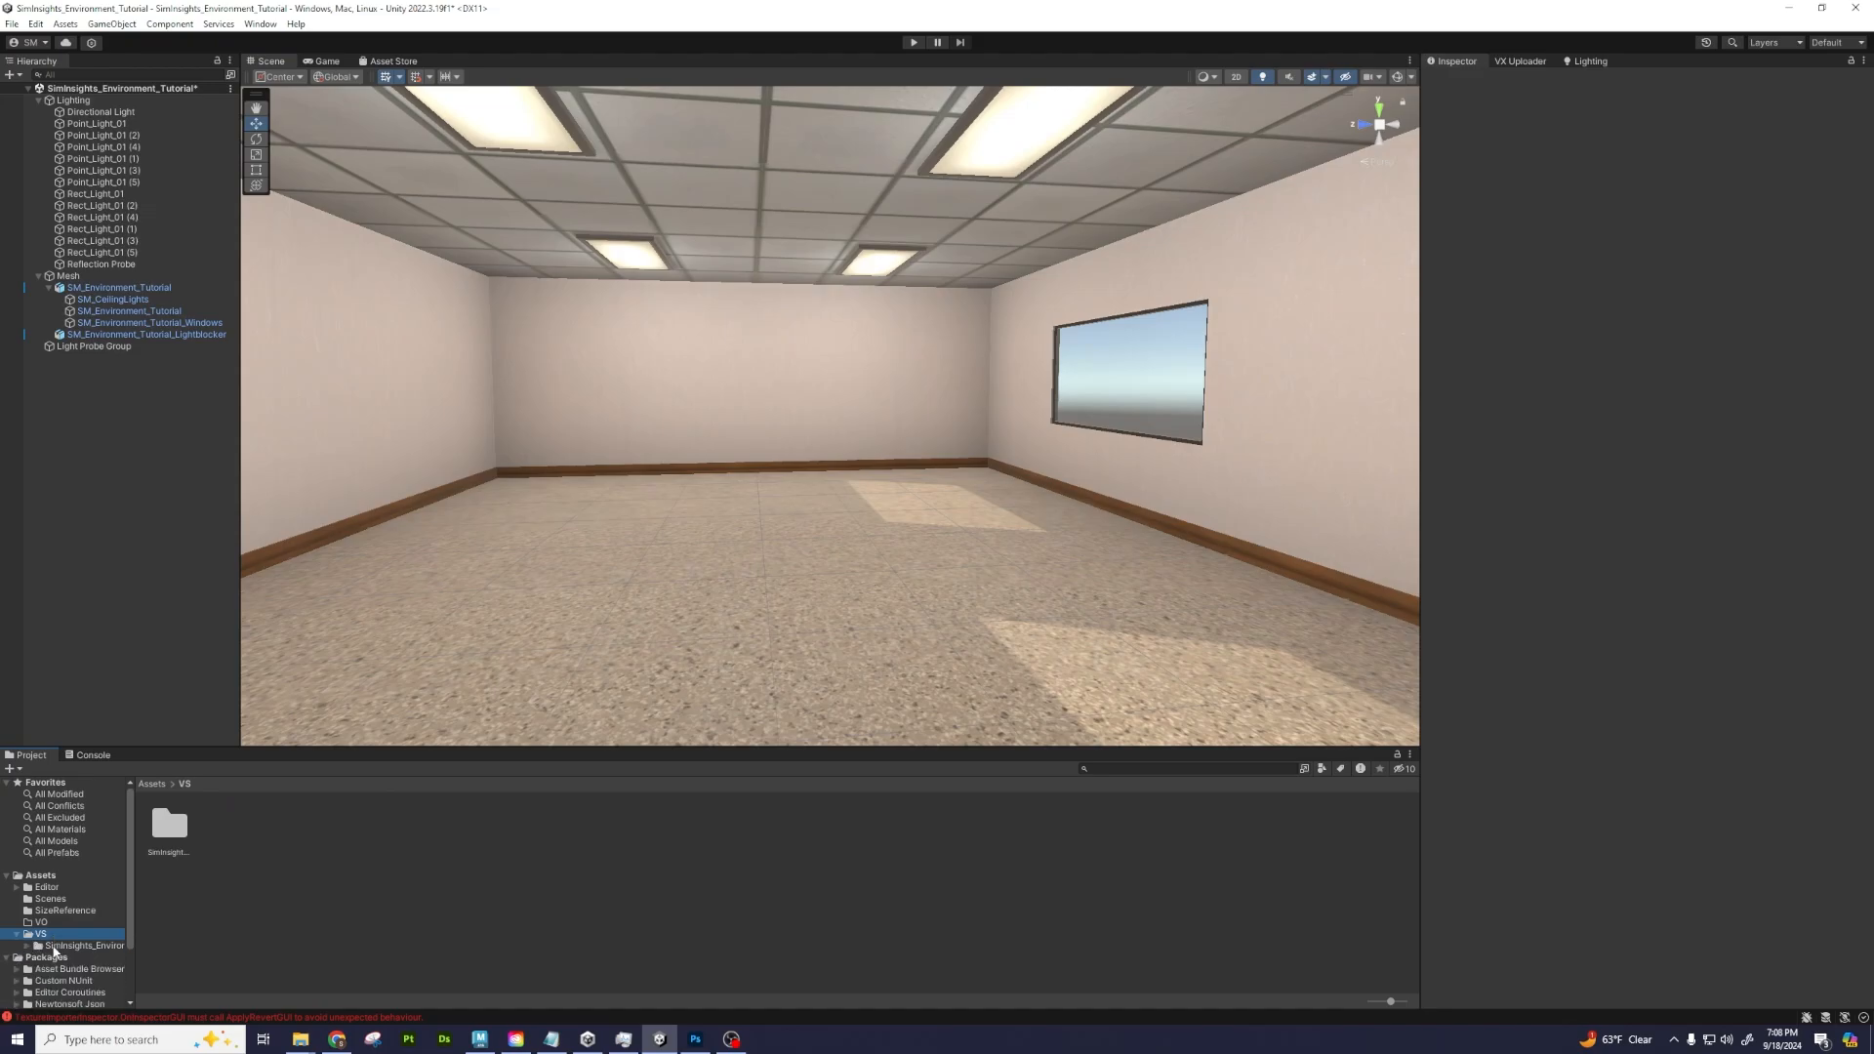
left_click(59, 948)
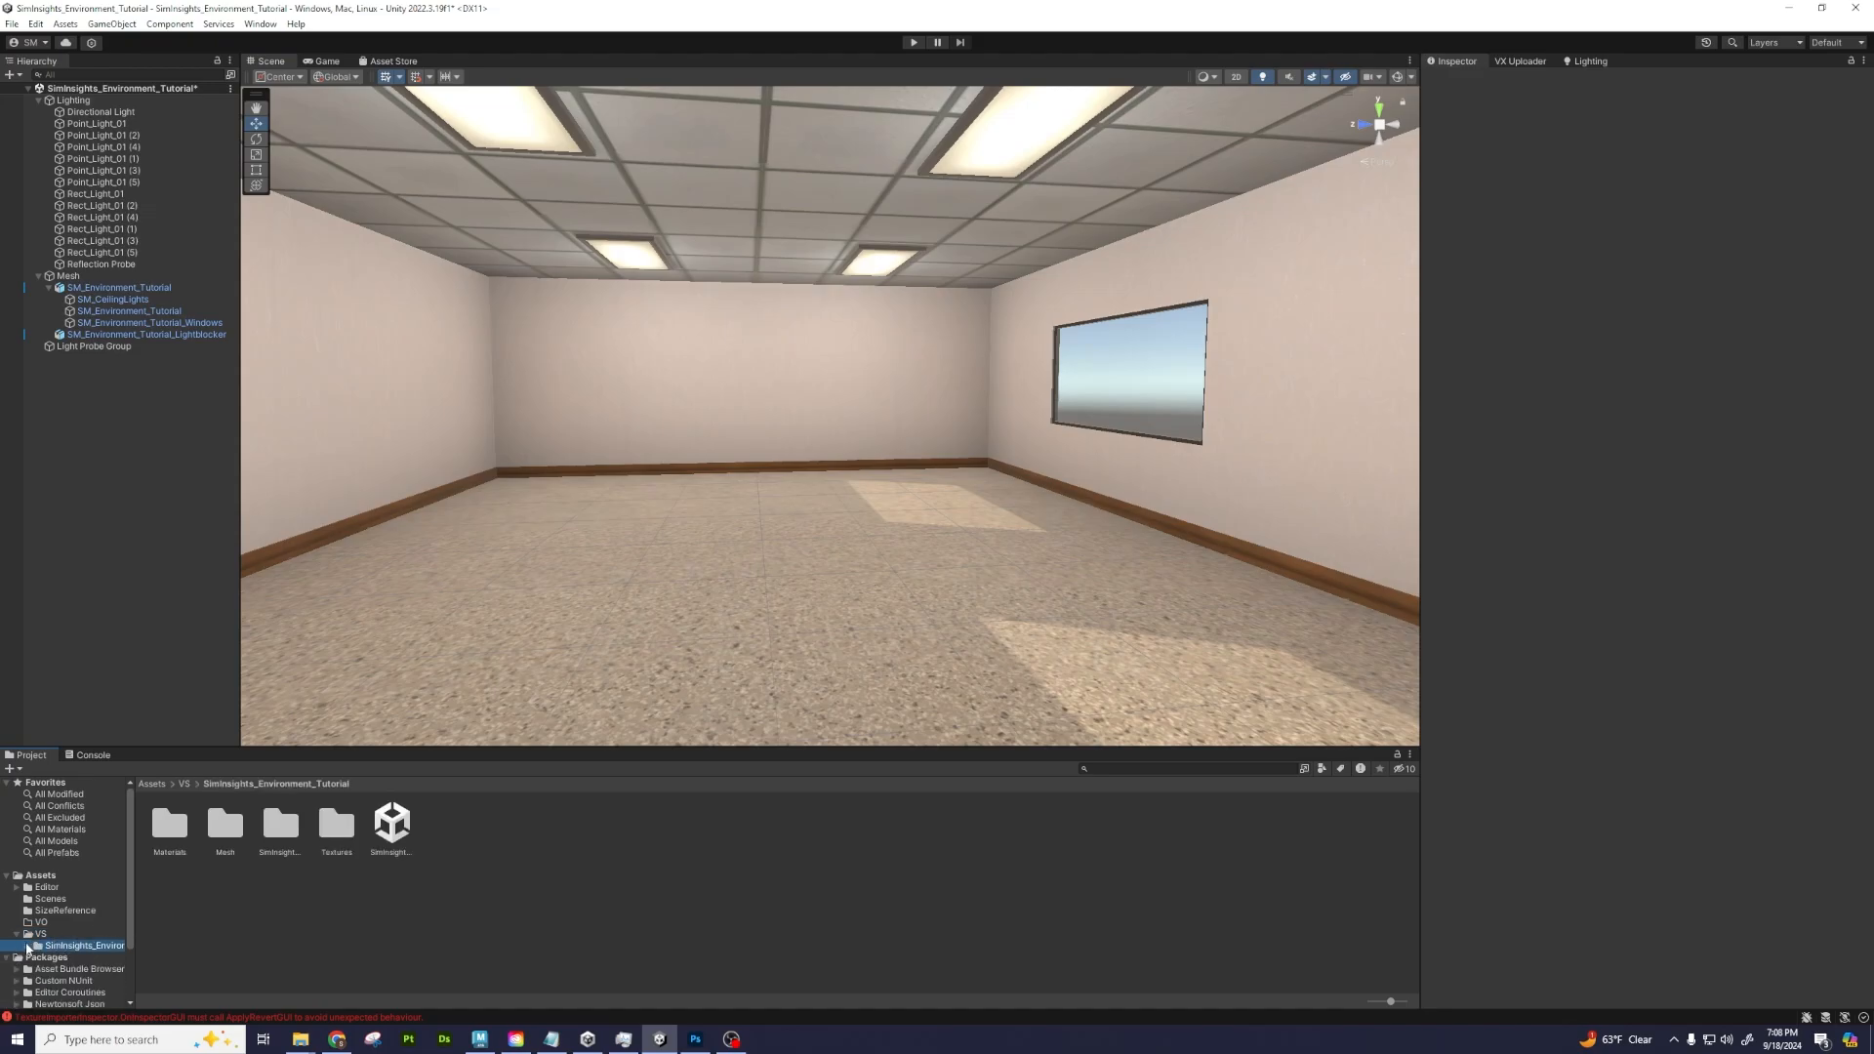
left_click(27, 946)
left_click(70, 947)
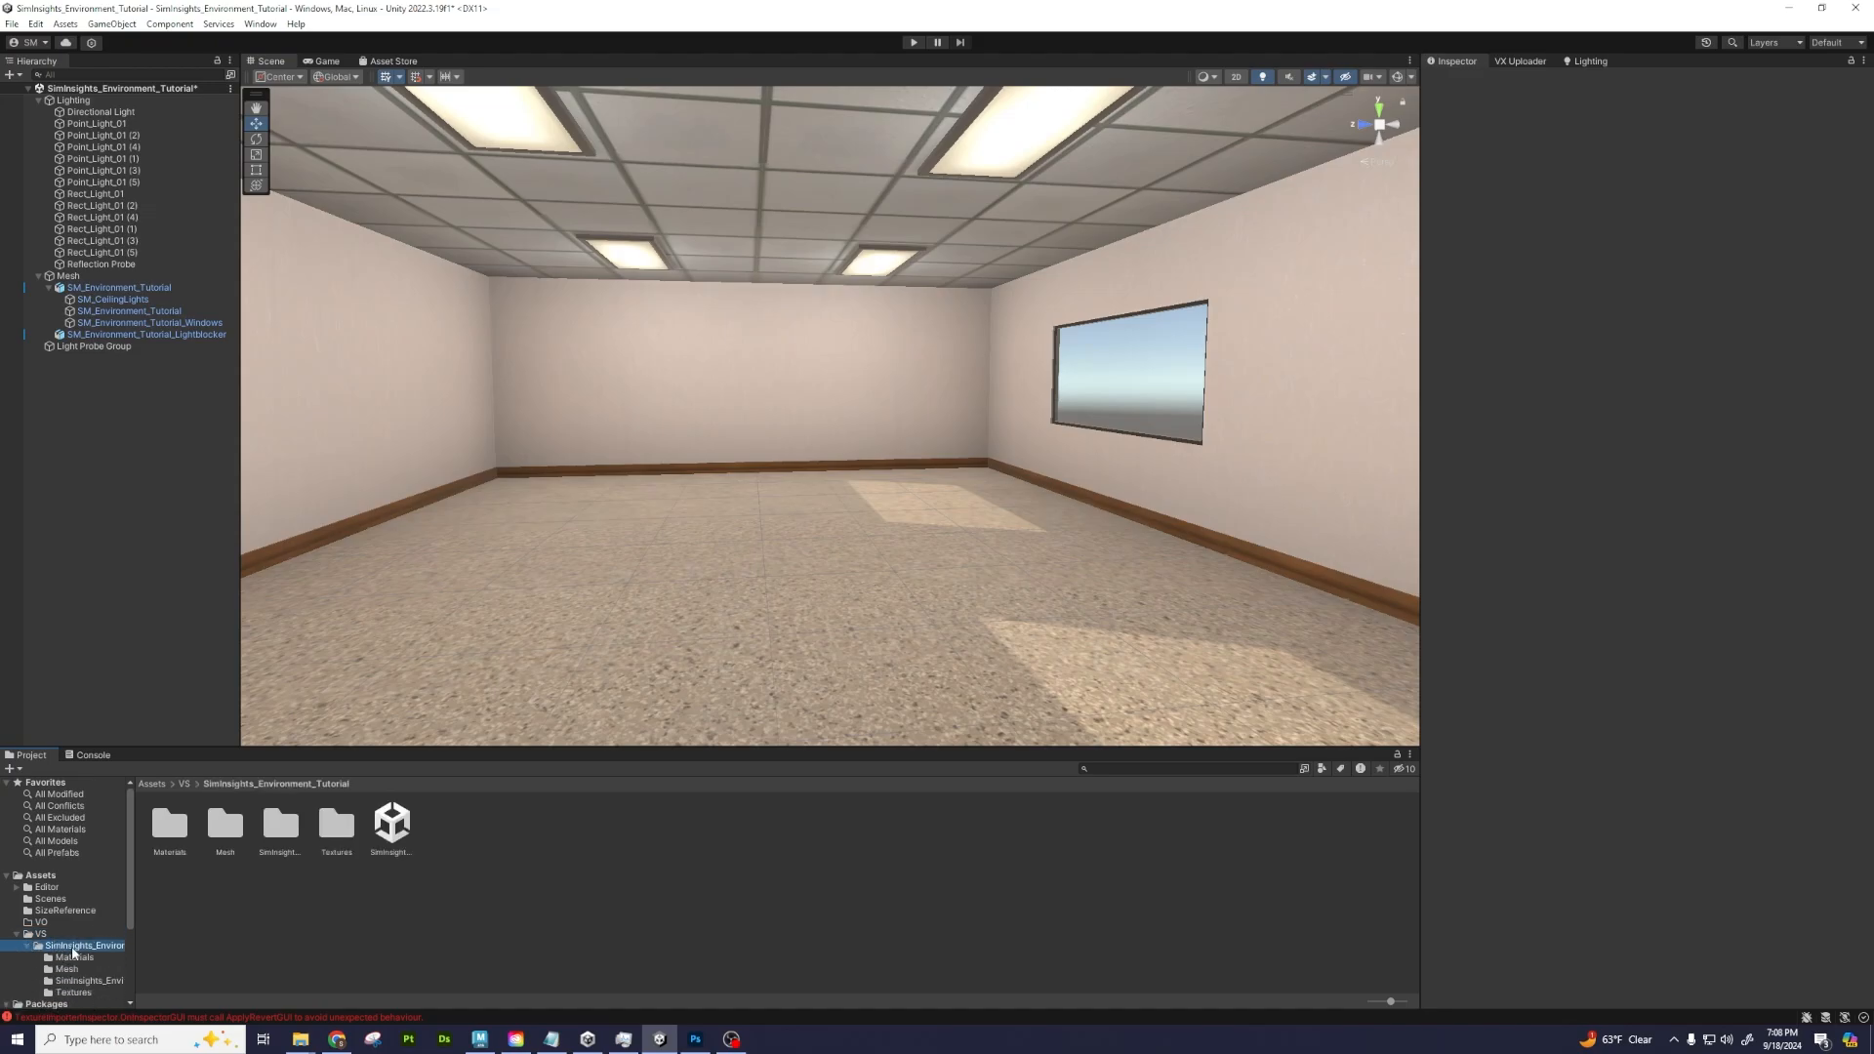
left_click(400, 836)
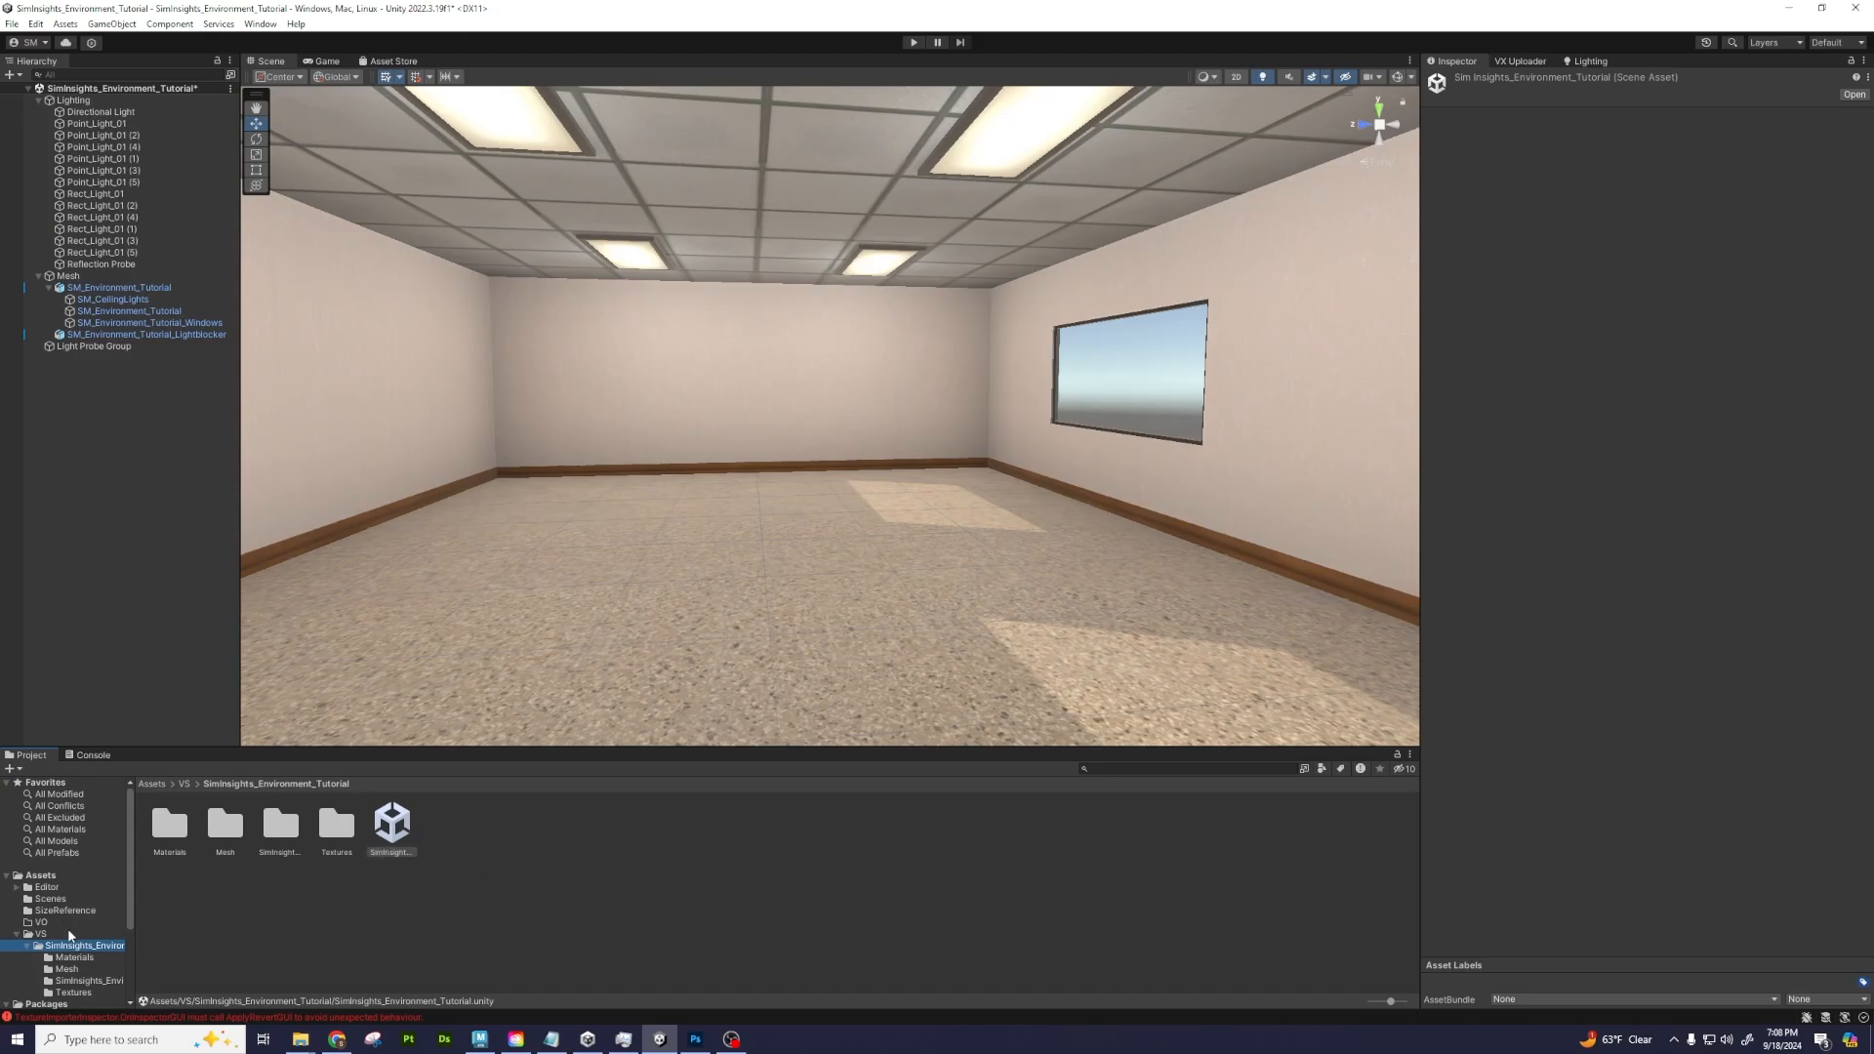
Display the combined contents of the SimInsights_Environment_Tutorial folder and its subfolders, and return to the main folder
left_click(70, 957)
left_click(29, 948)
left_click(72, 993)
left_click(79, 949, "shift")
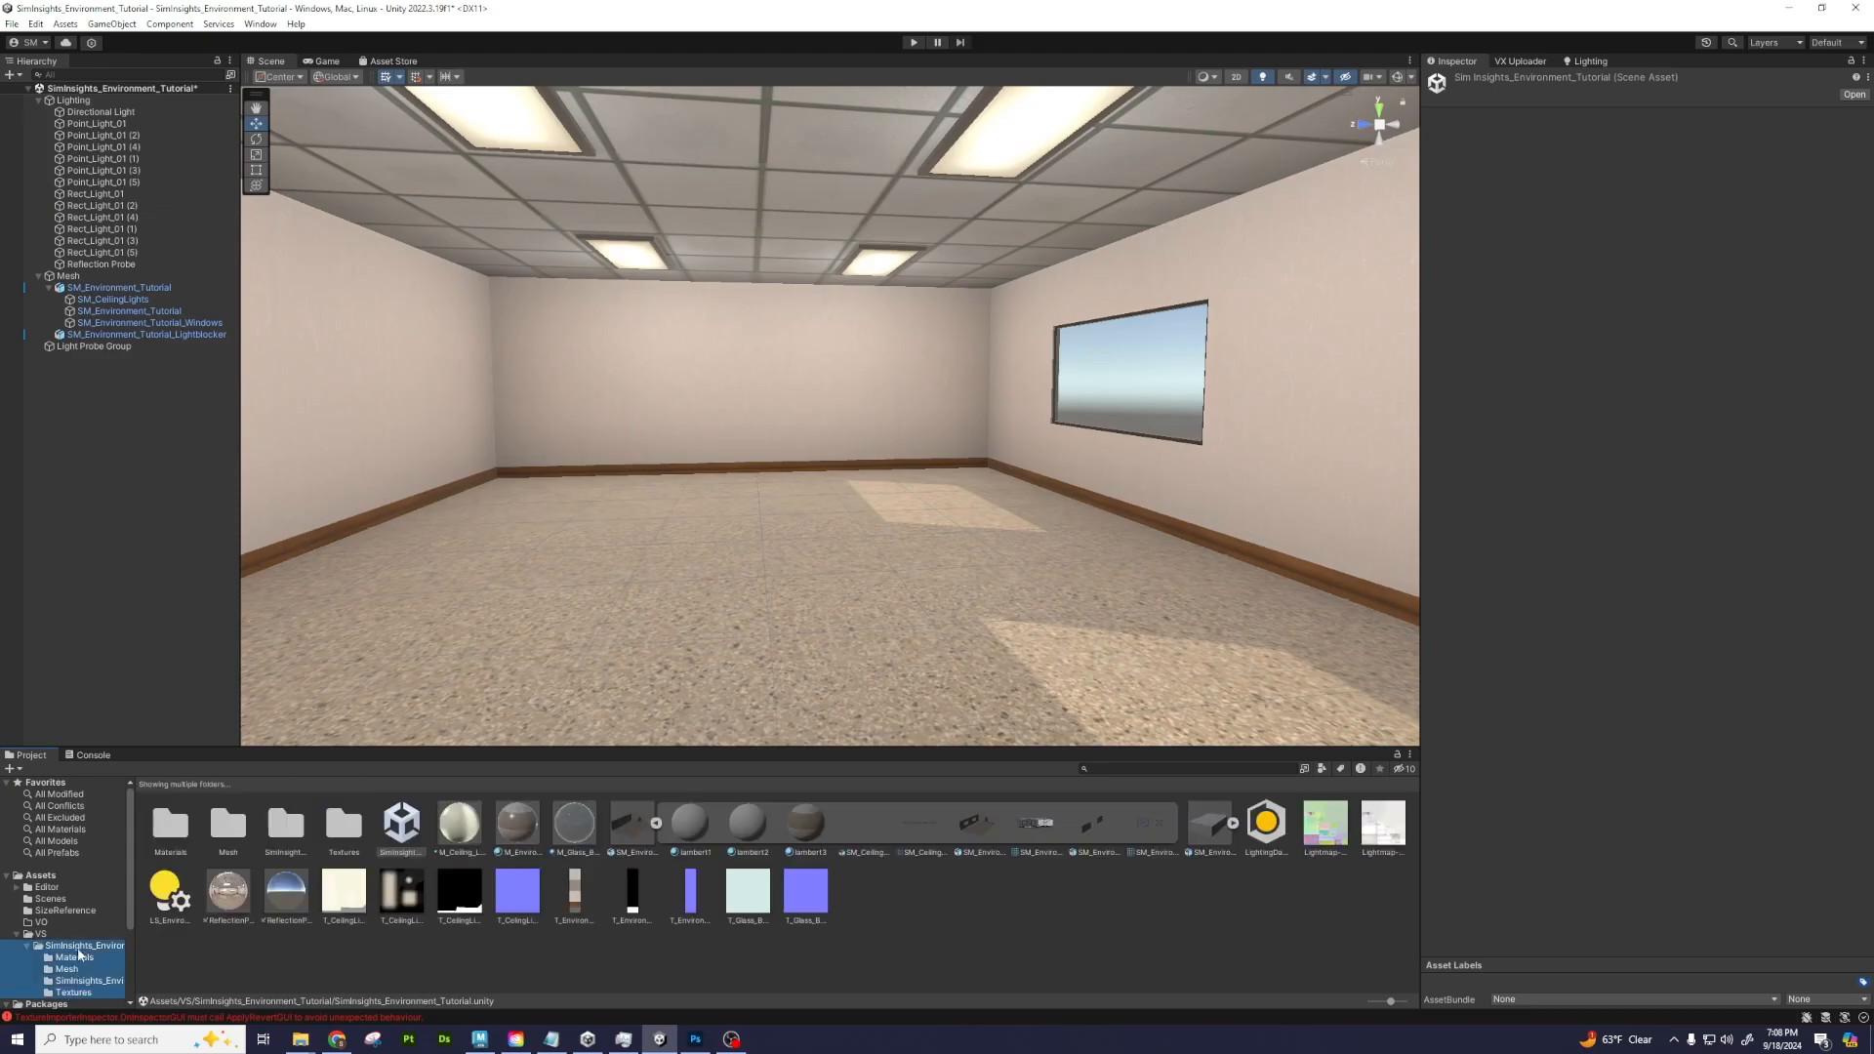
left_click(656, 823)
left_click(69, 954)
left_click(70, 948)
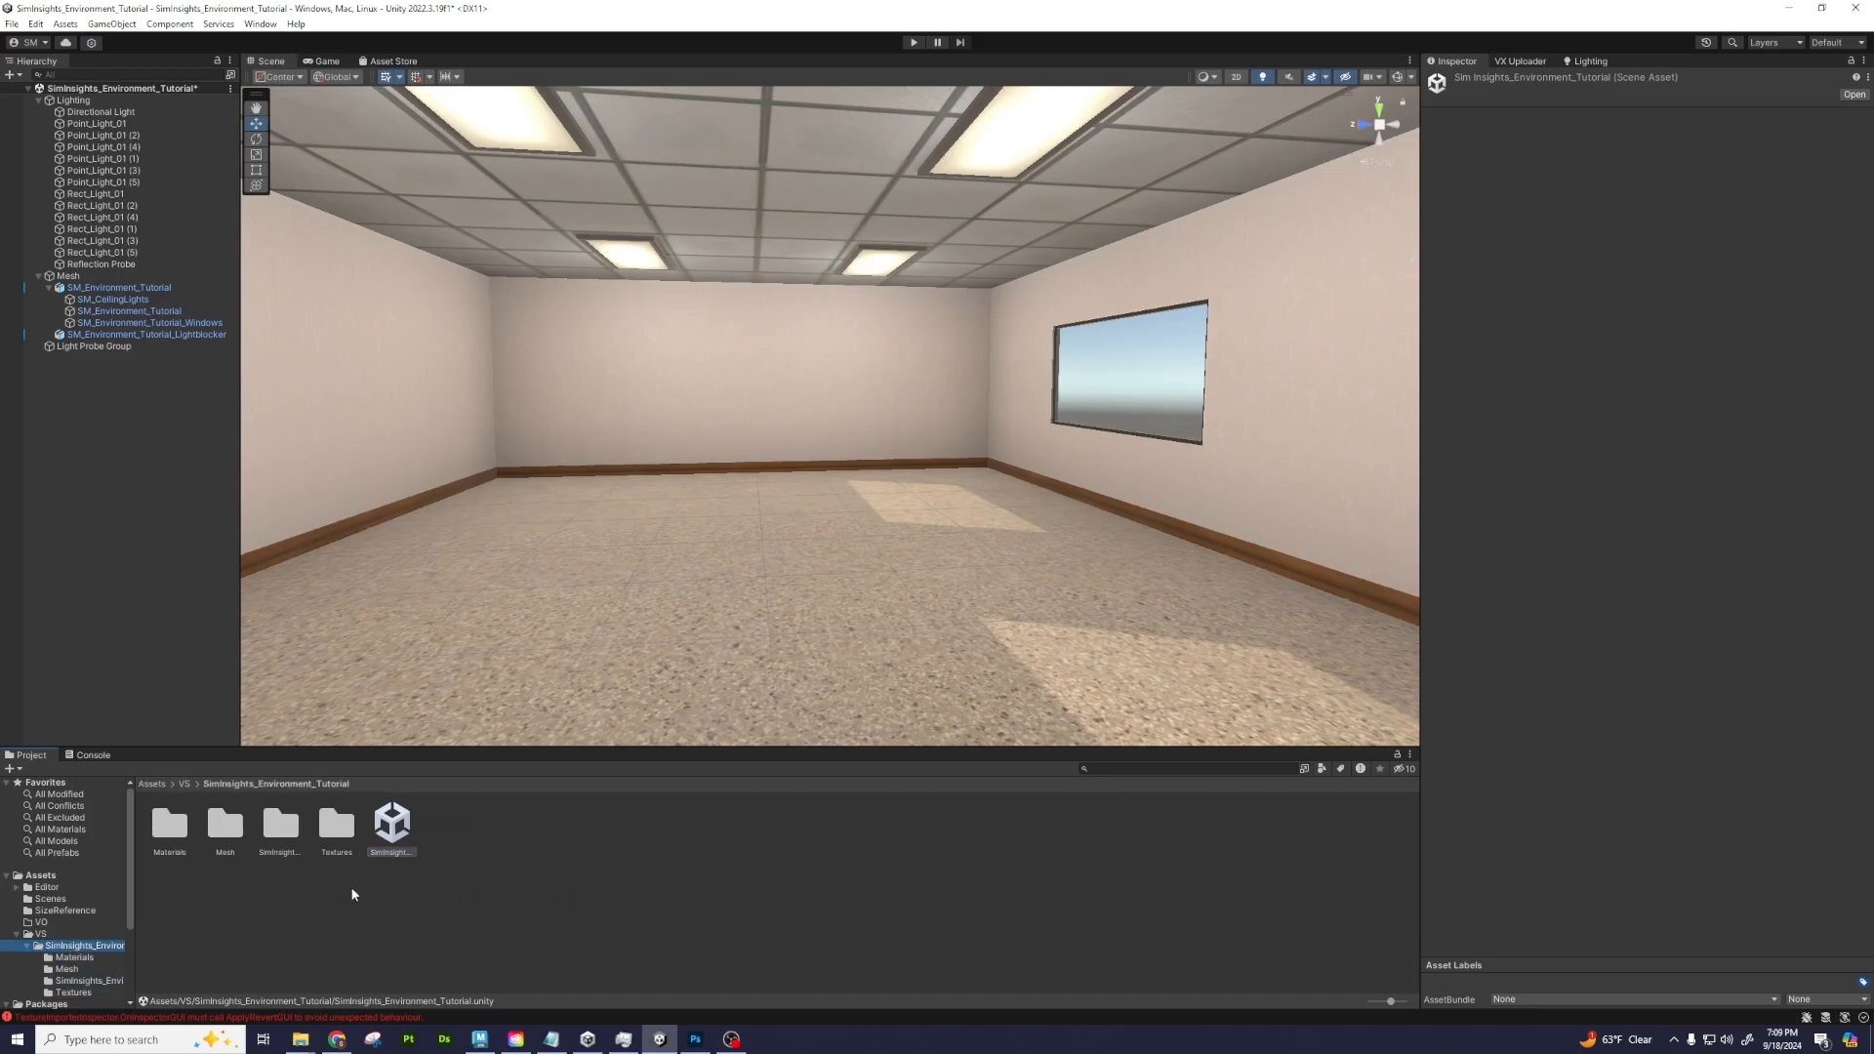
Review the items and folder hierarchy in the package export of the SimInsights_Environment_Tutorial scene, and close it without exporting
right_click(390, 832)
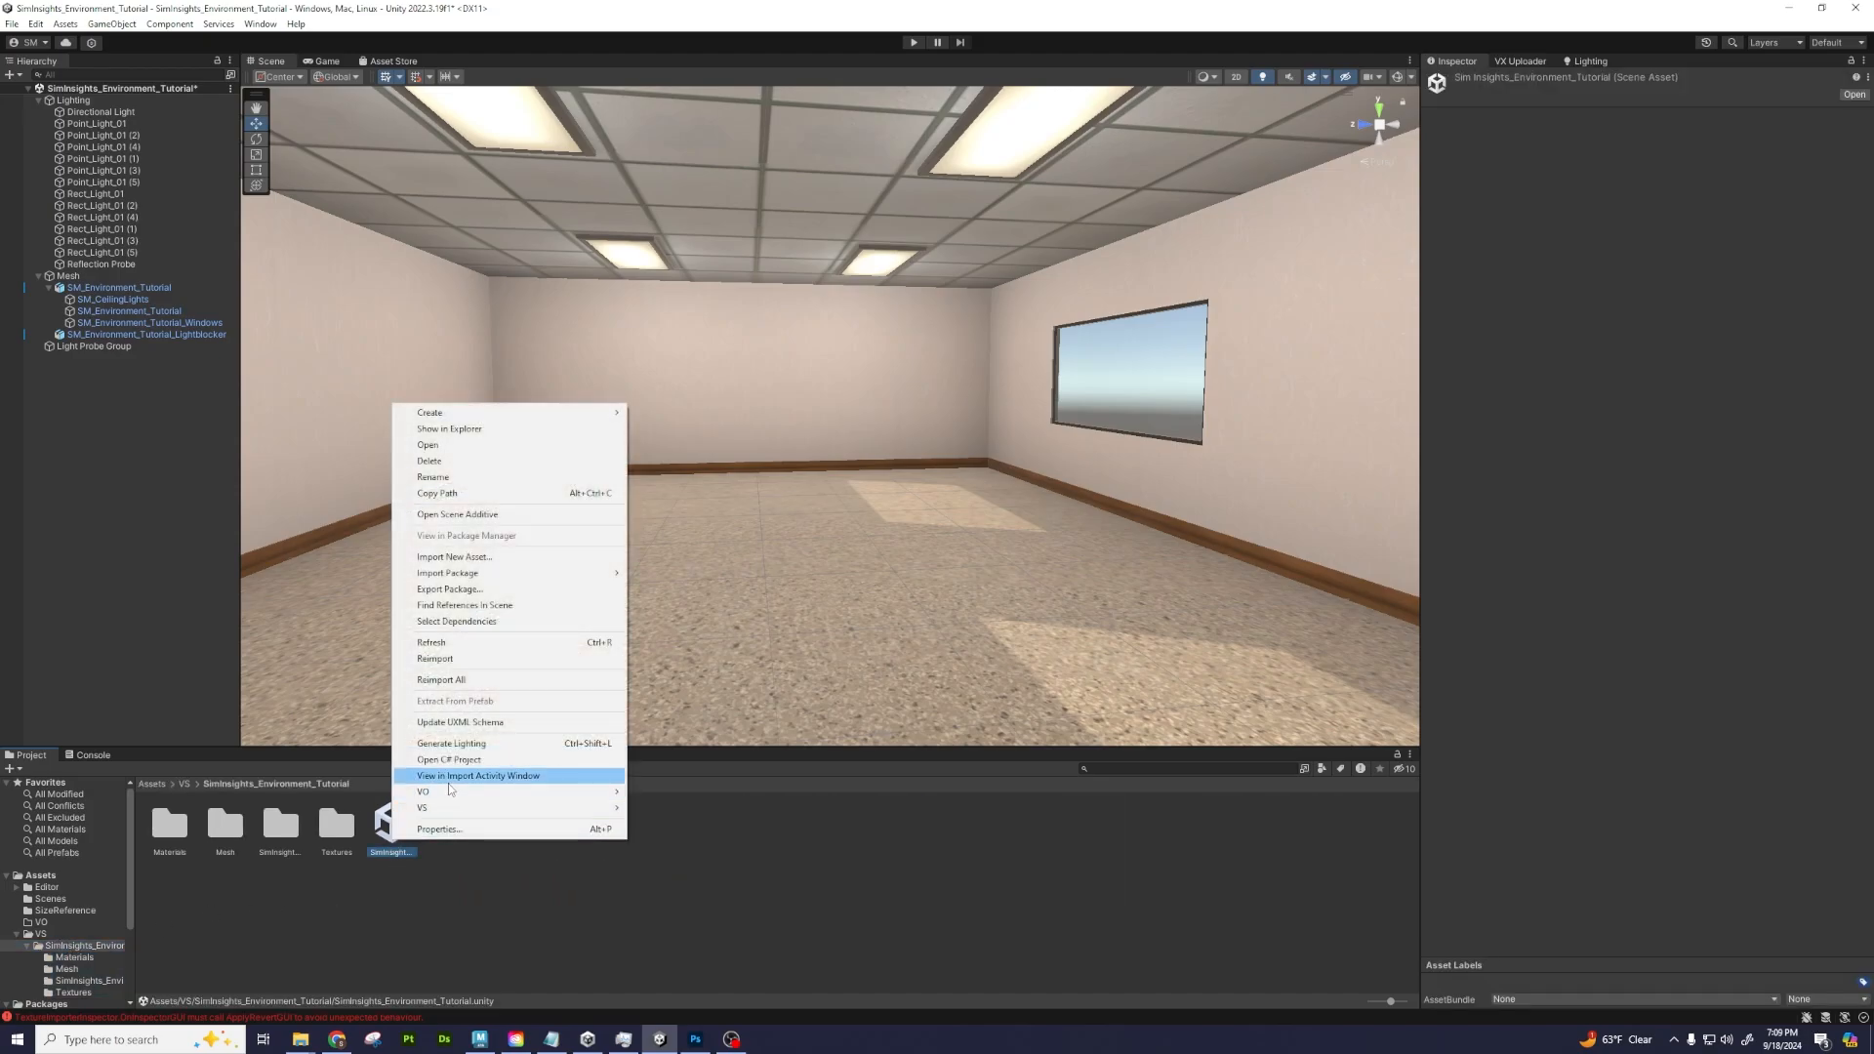
left_click(467, 589)
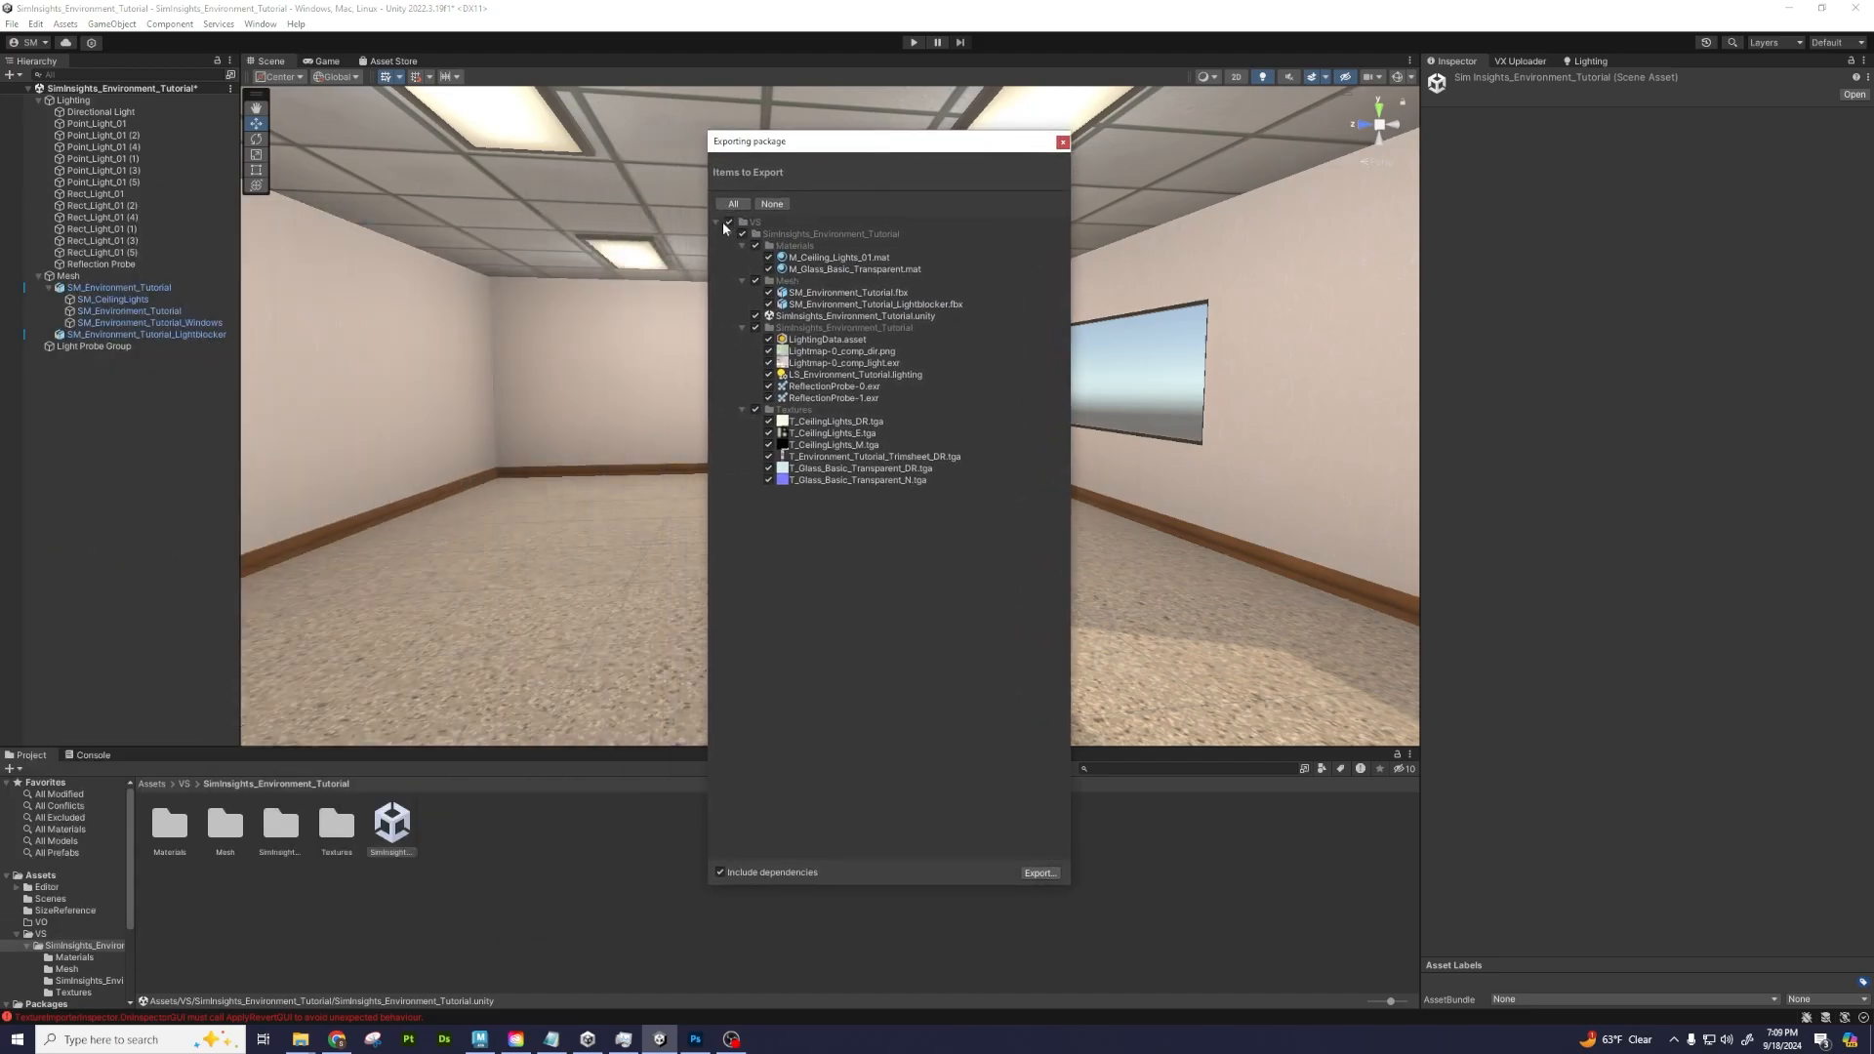
left_click(715, 222)
left_click(715, 221)
left_click(715, 221)
left_click(714, 222)
left_click(728, 234)
left_click(728, 234)
left_click(728, 234)
left_click(728, 235)
left_click(729, 234)
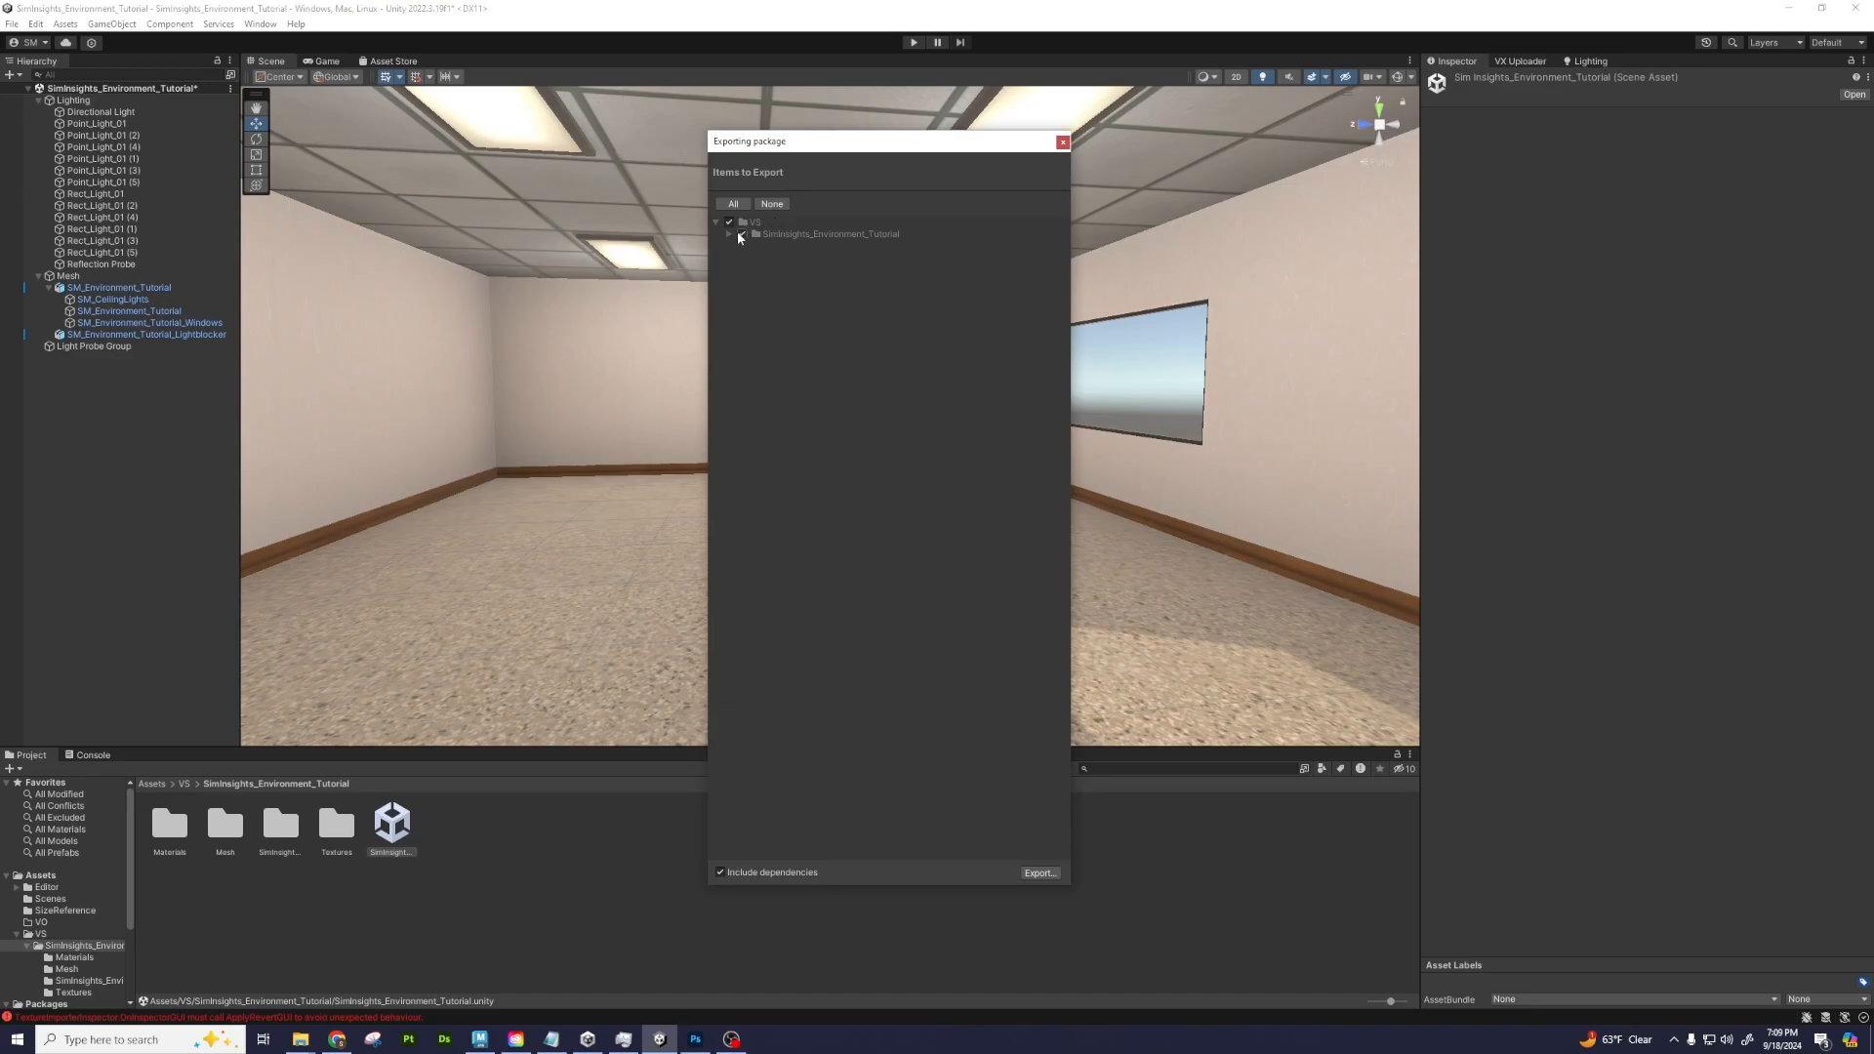
left_click(730, 234)
left_click(1062, 143)
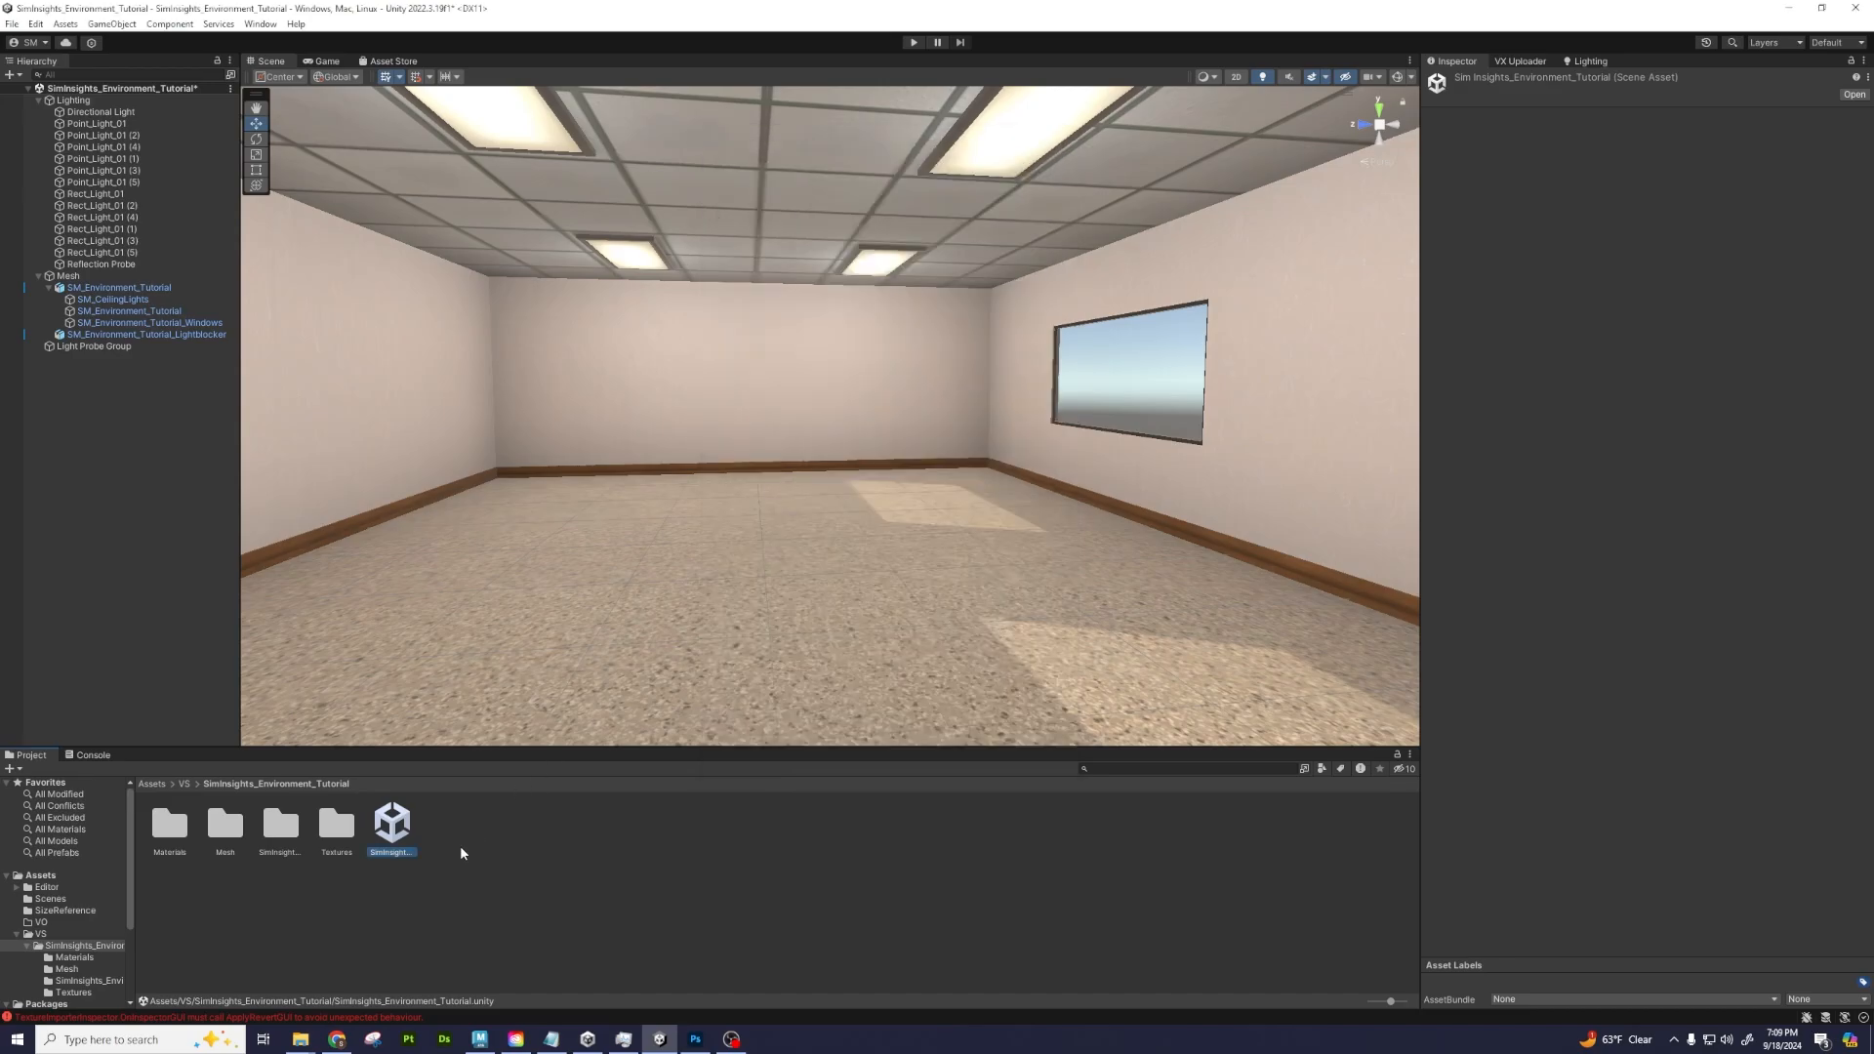
Check the Materials folder and examine the three environment trimsheet textures together in the Textures folder
left_click(461, 851)
left_click(282, 825)
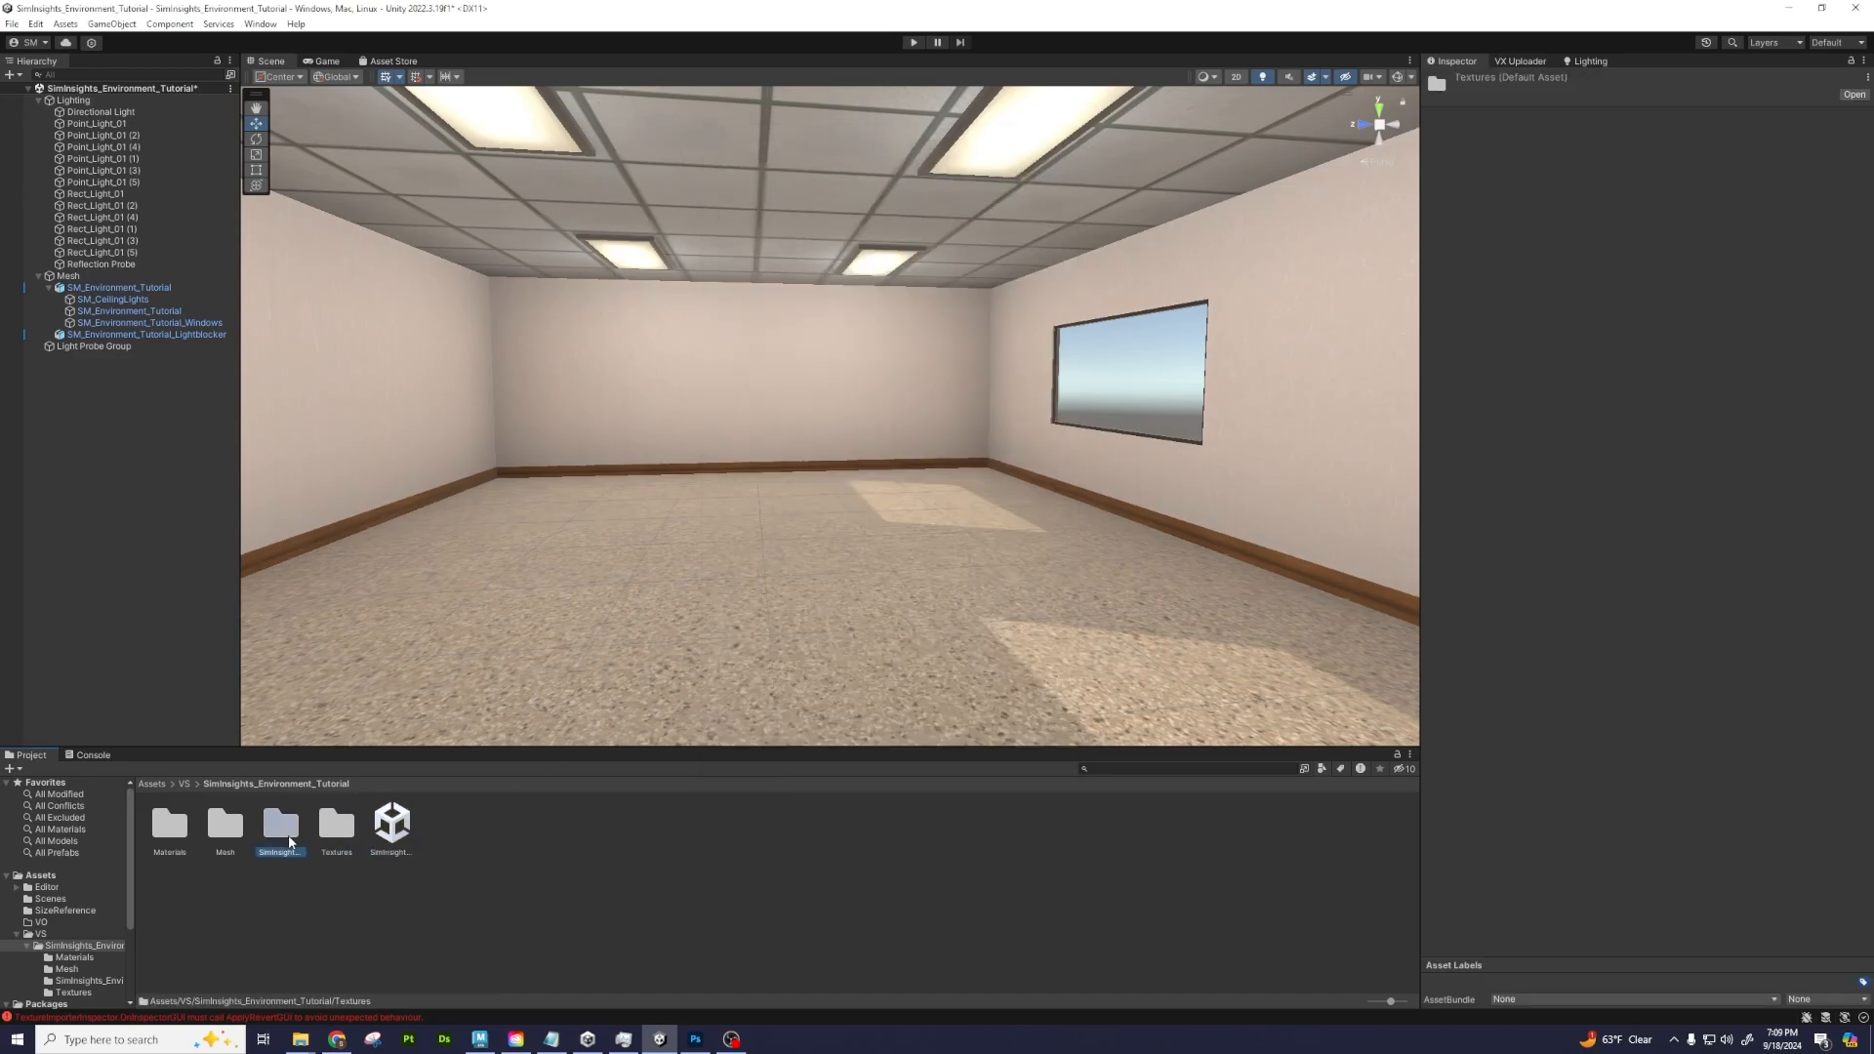
left_click(226, 824)
double_click(171, 830)
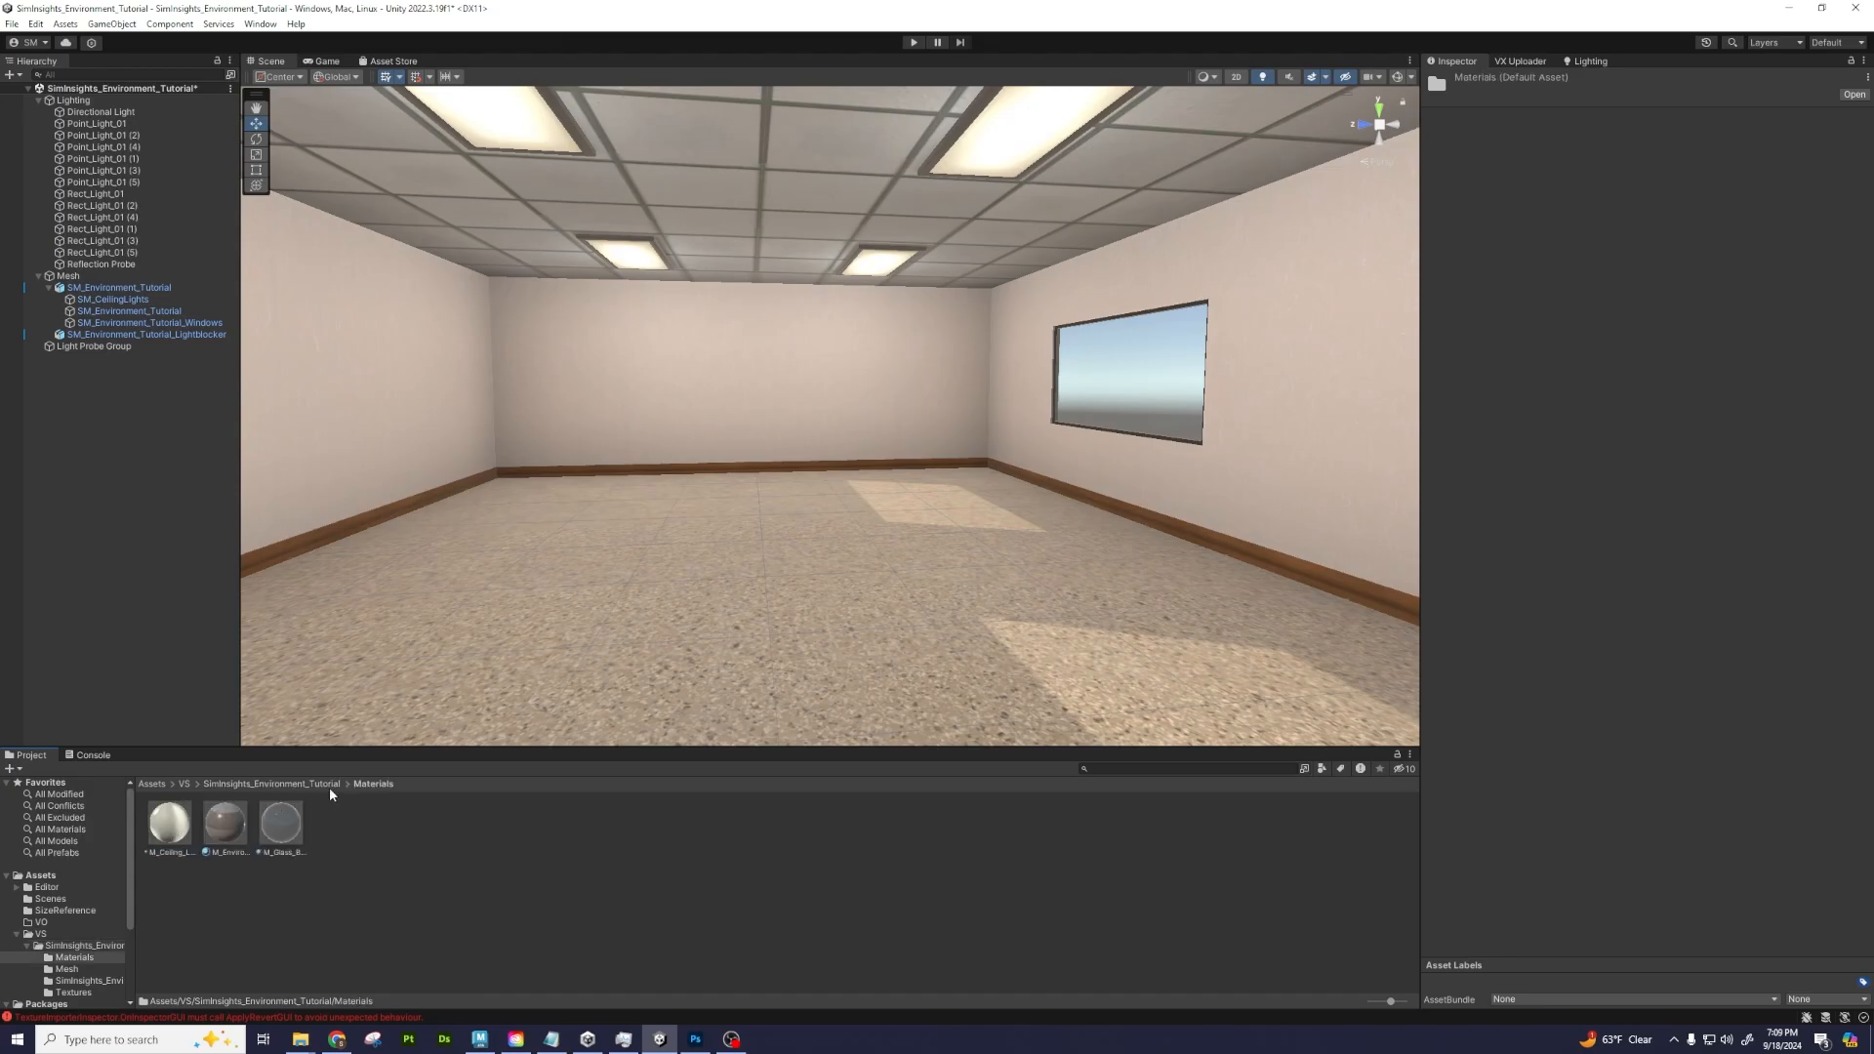
left_click(298, 785)
double_click(346, 829)
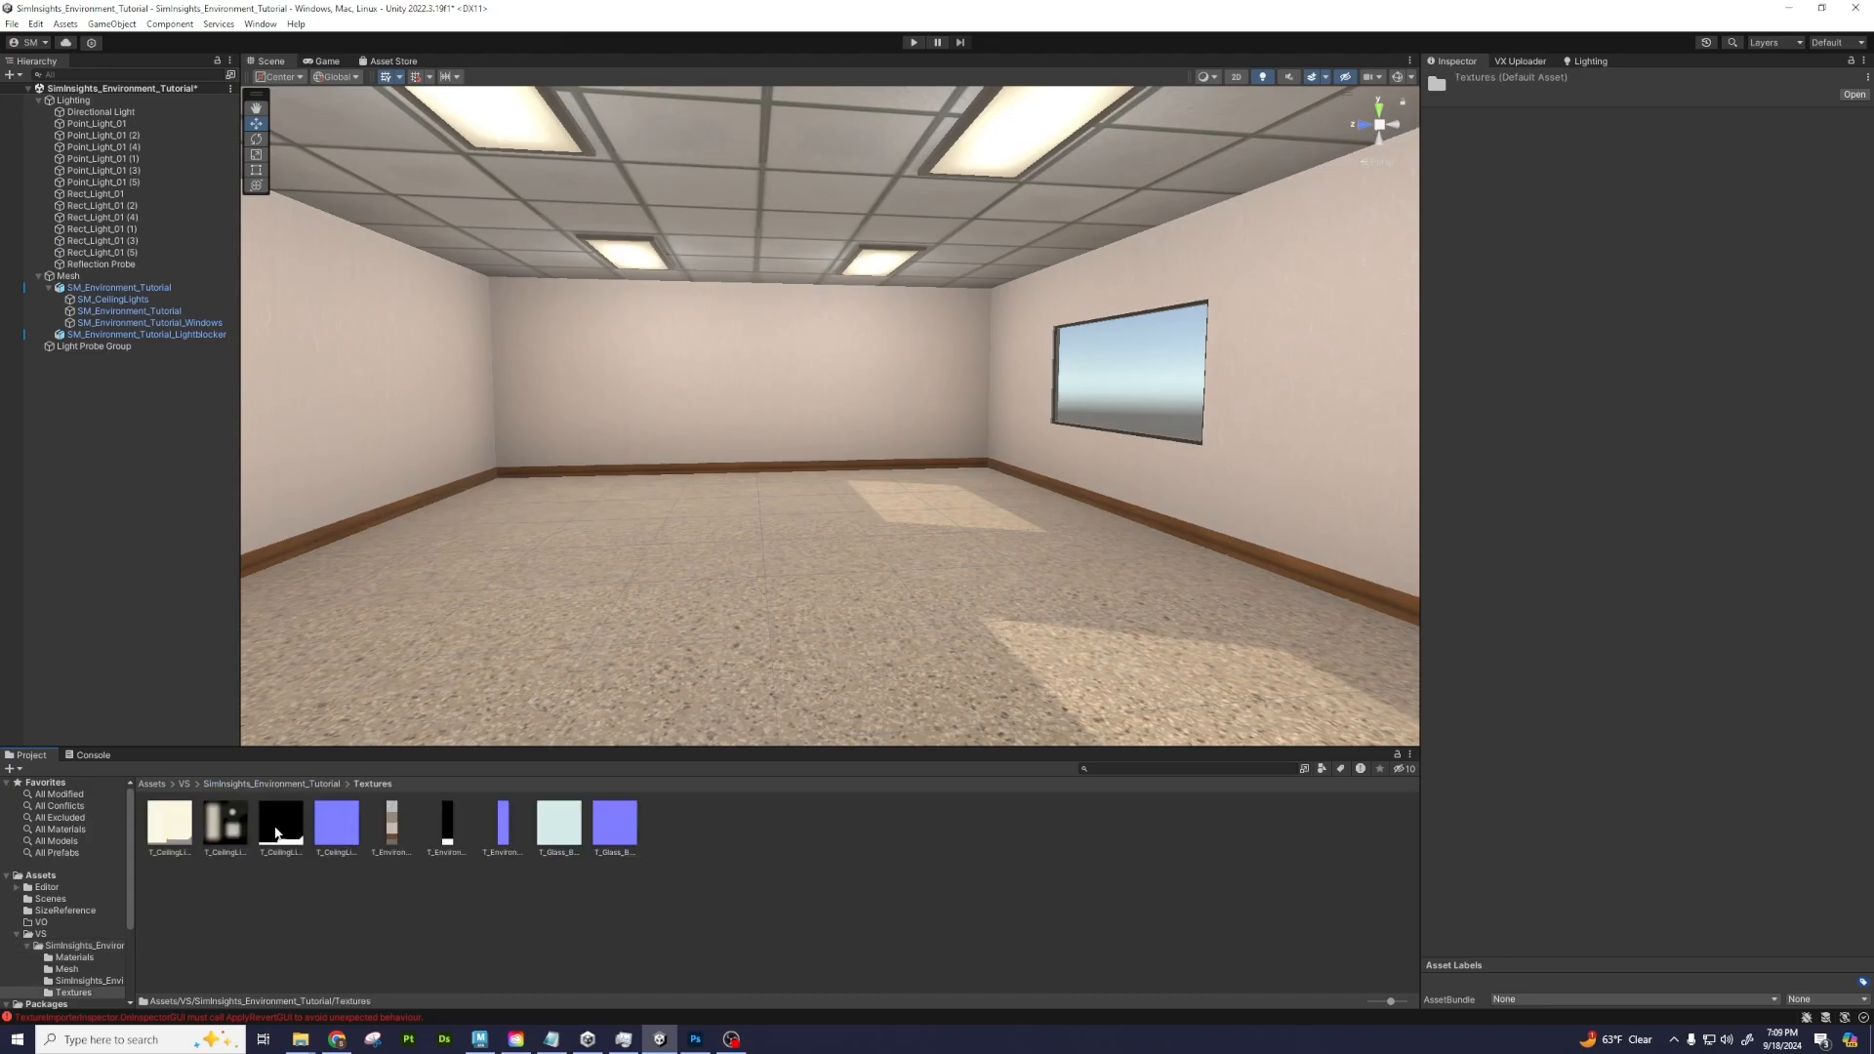
left_click(391, 823)
left_click(448, 823, "ctrl")
left_click(503, 823, "ctrl")
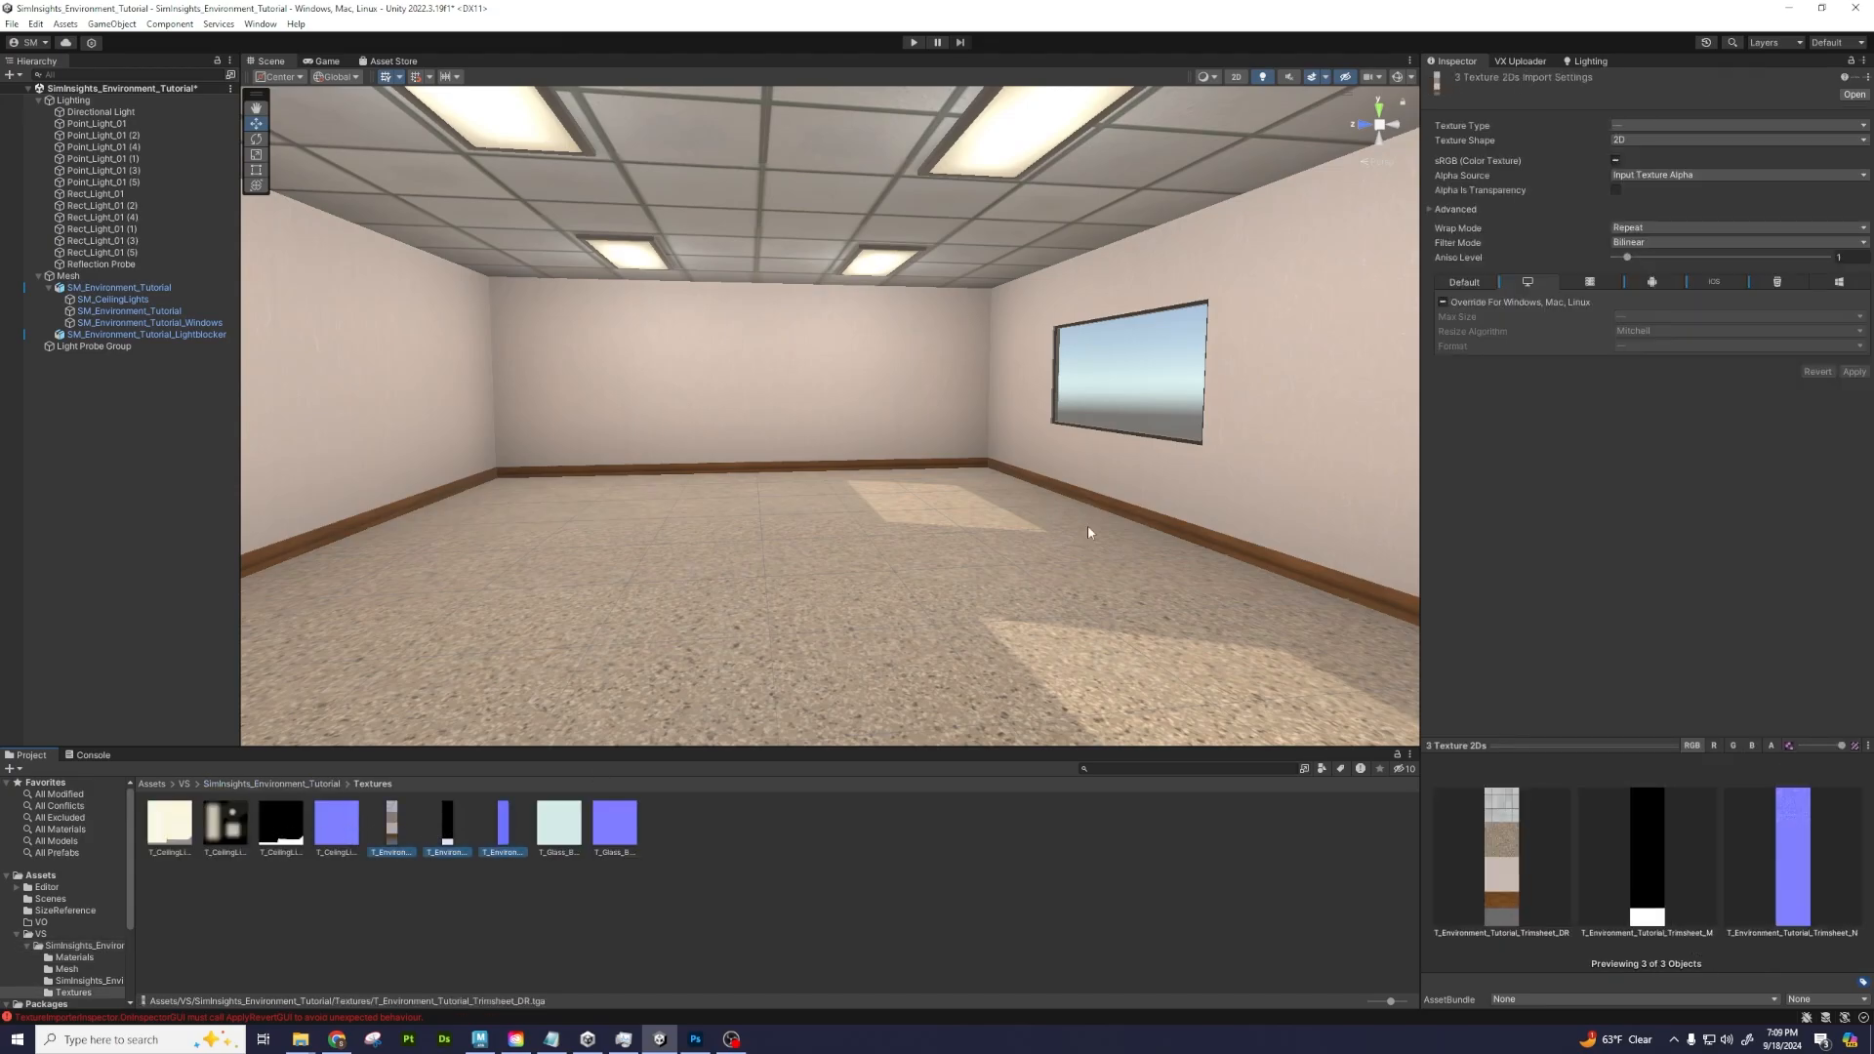
Override the Windows, Mac, Linux import settings of T_Environment_Tutorial_Trimsheet_N with Max Size 8192 and apply the change
left_click(503, 827)
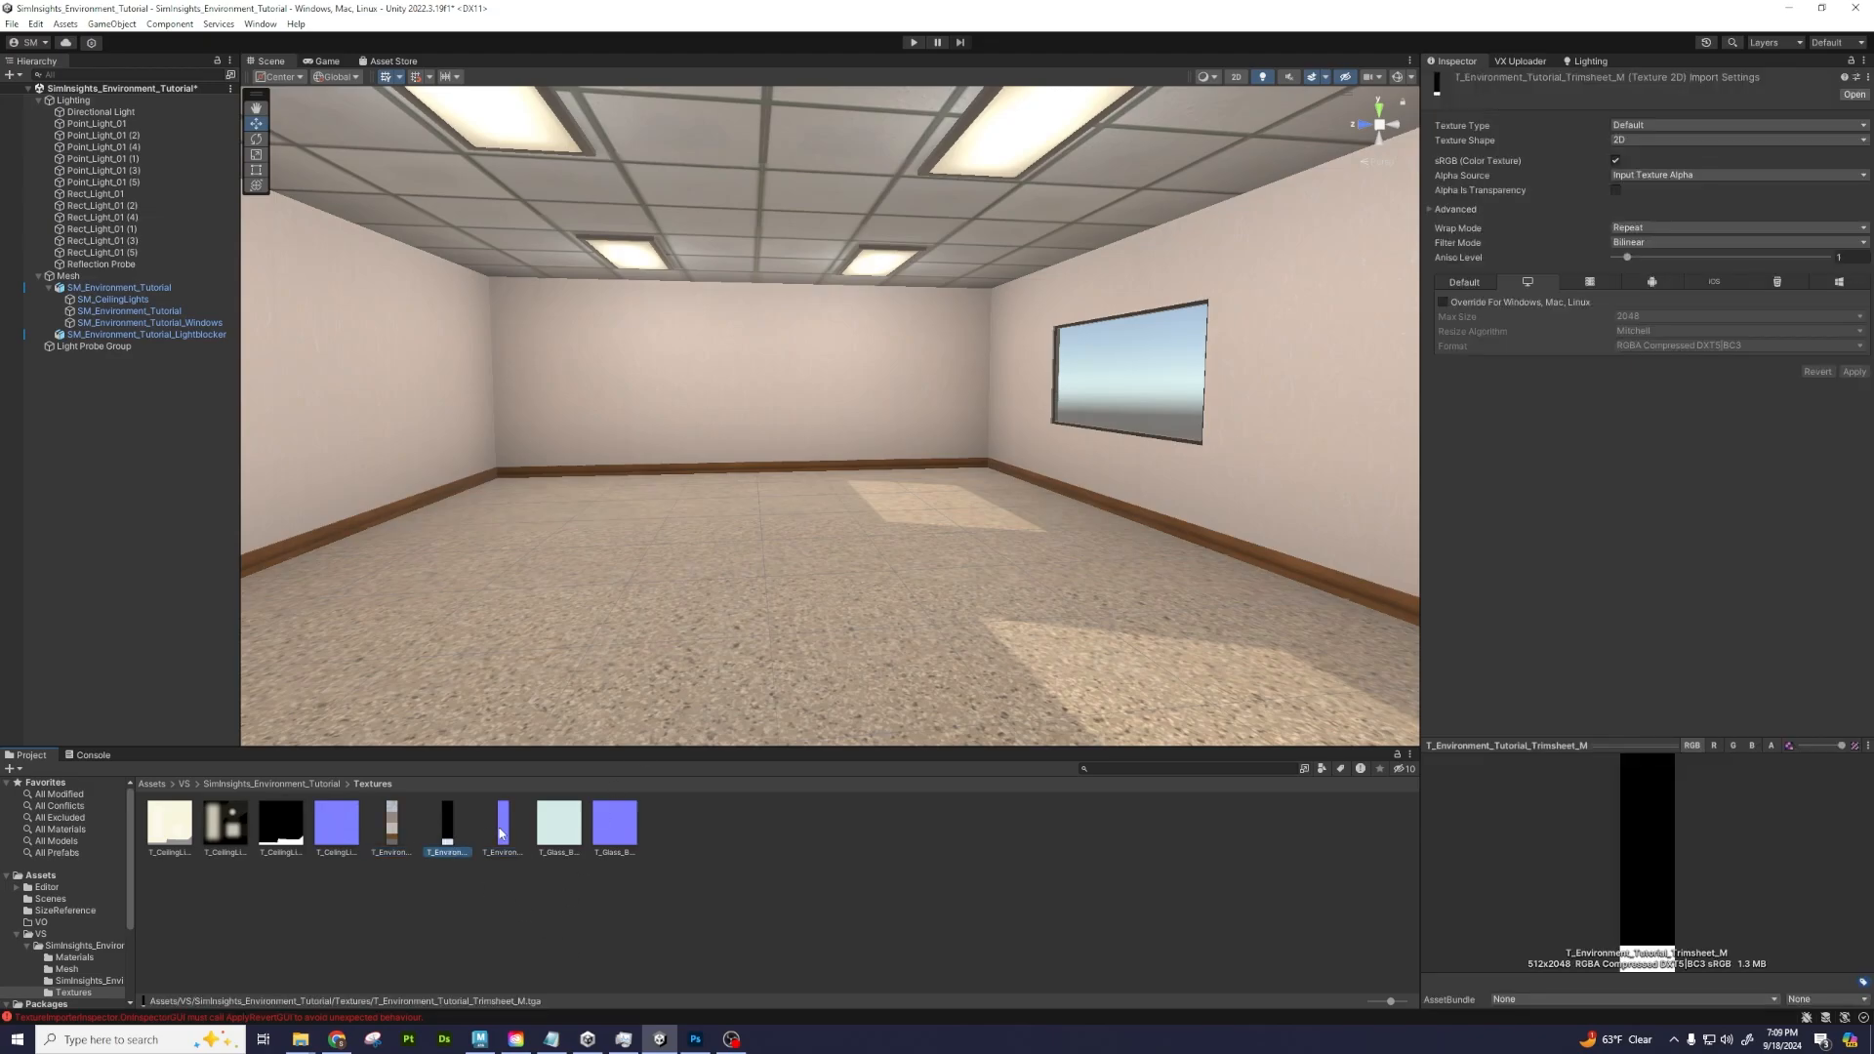
left_click(1489, 290)
left_click(1718, 302)
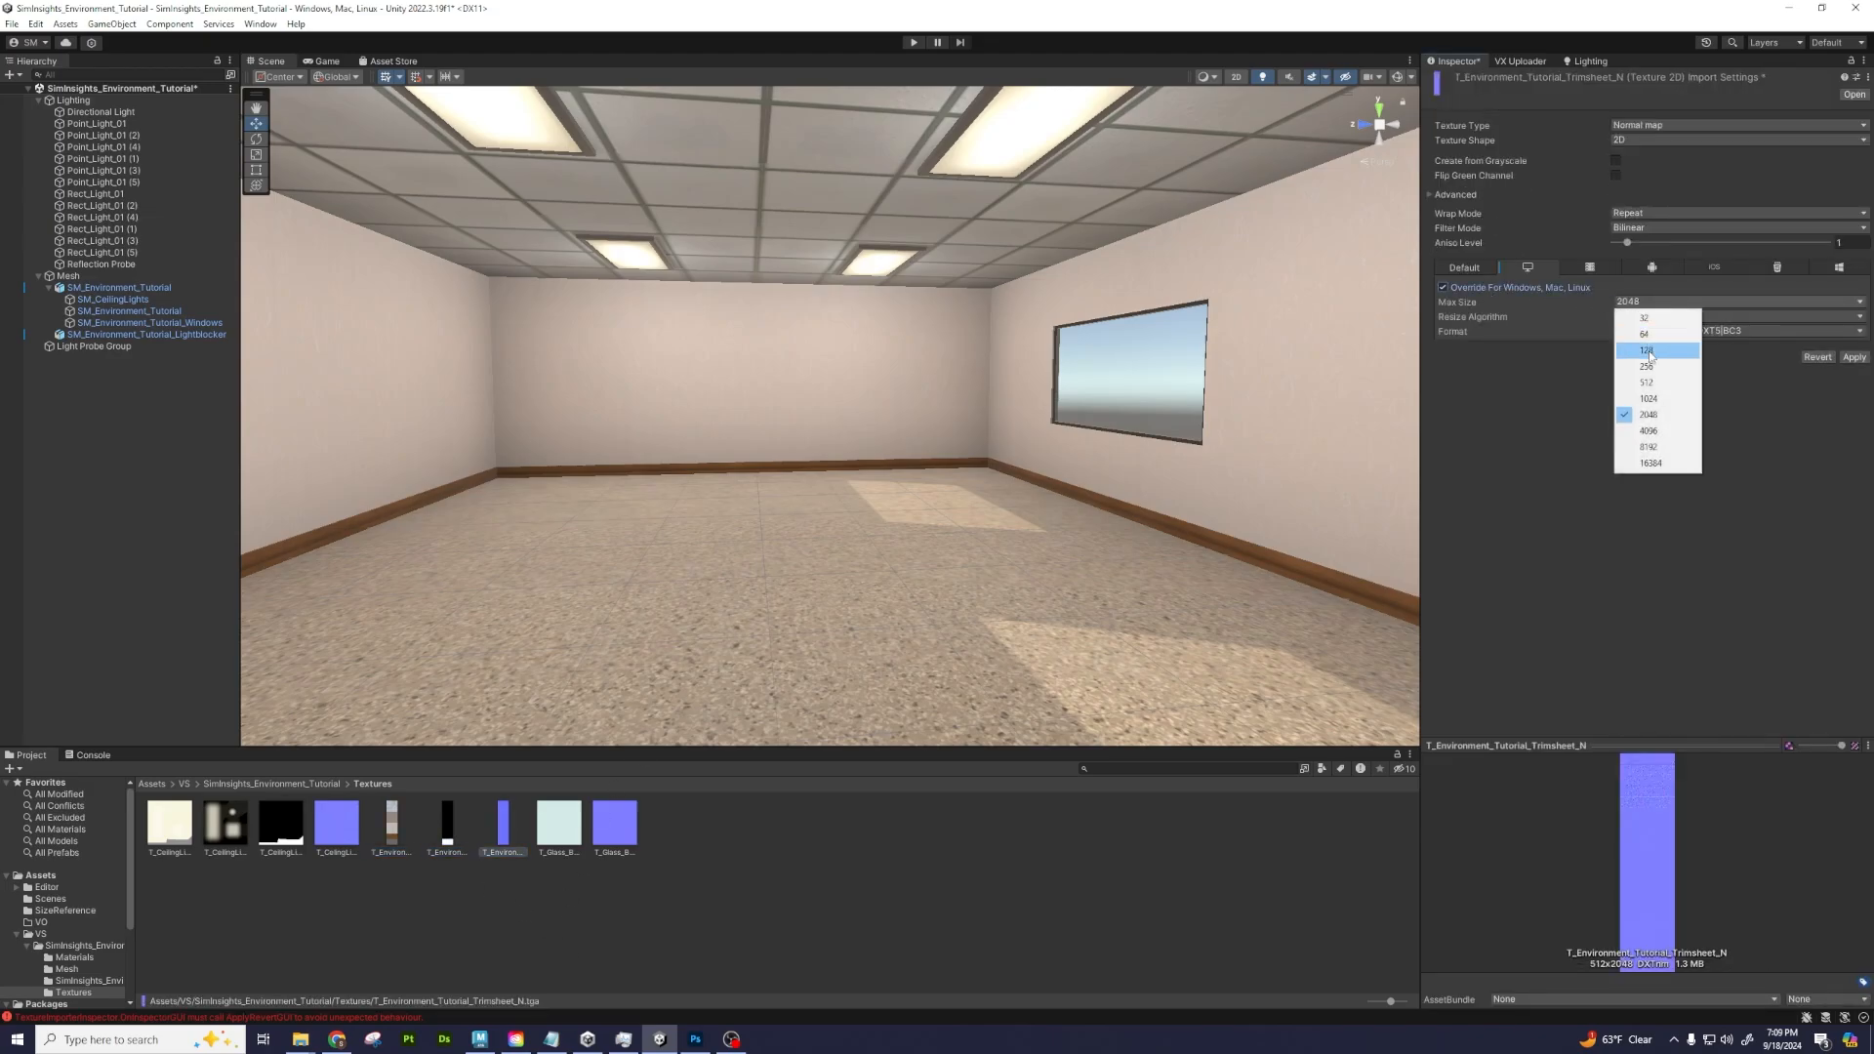
left_click(1658, 447)
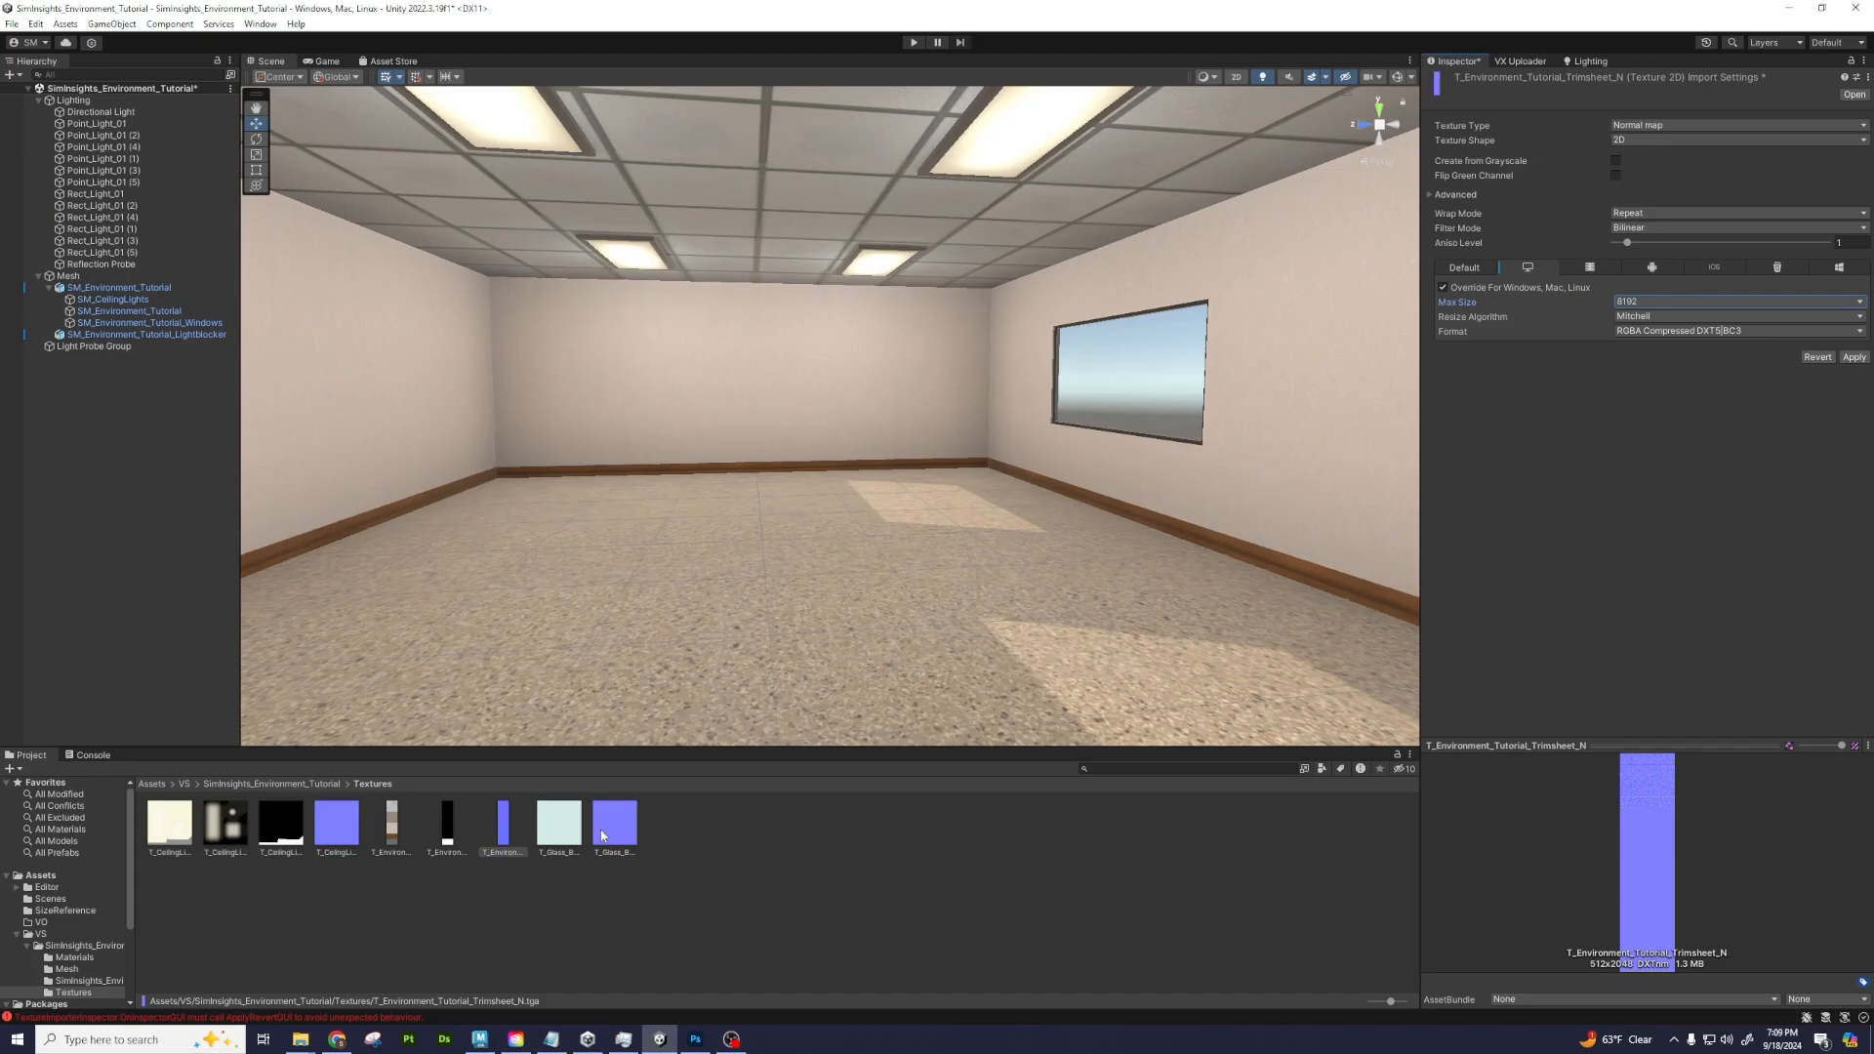
left_click(1854, 358)
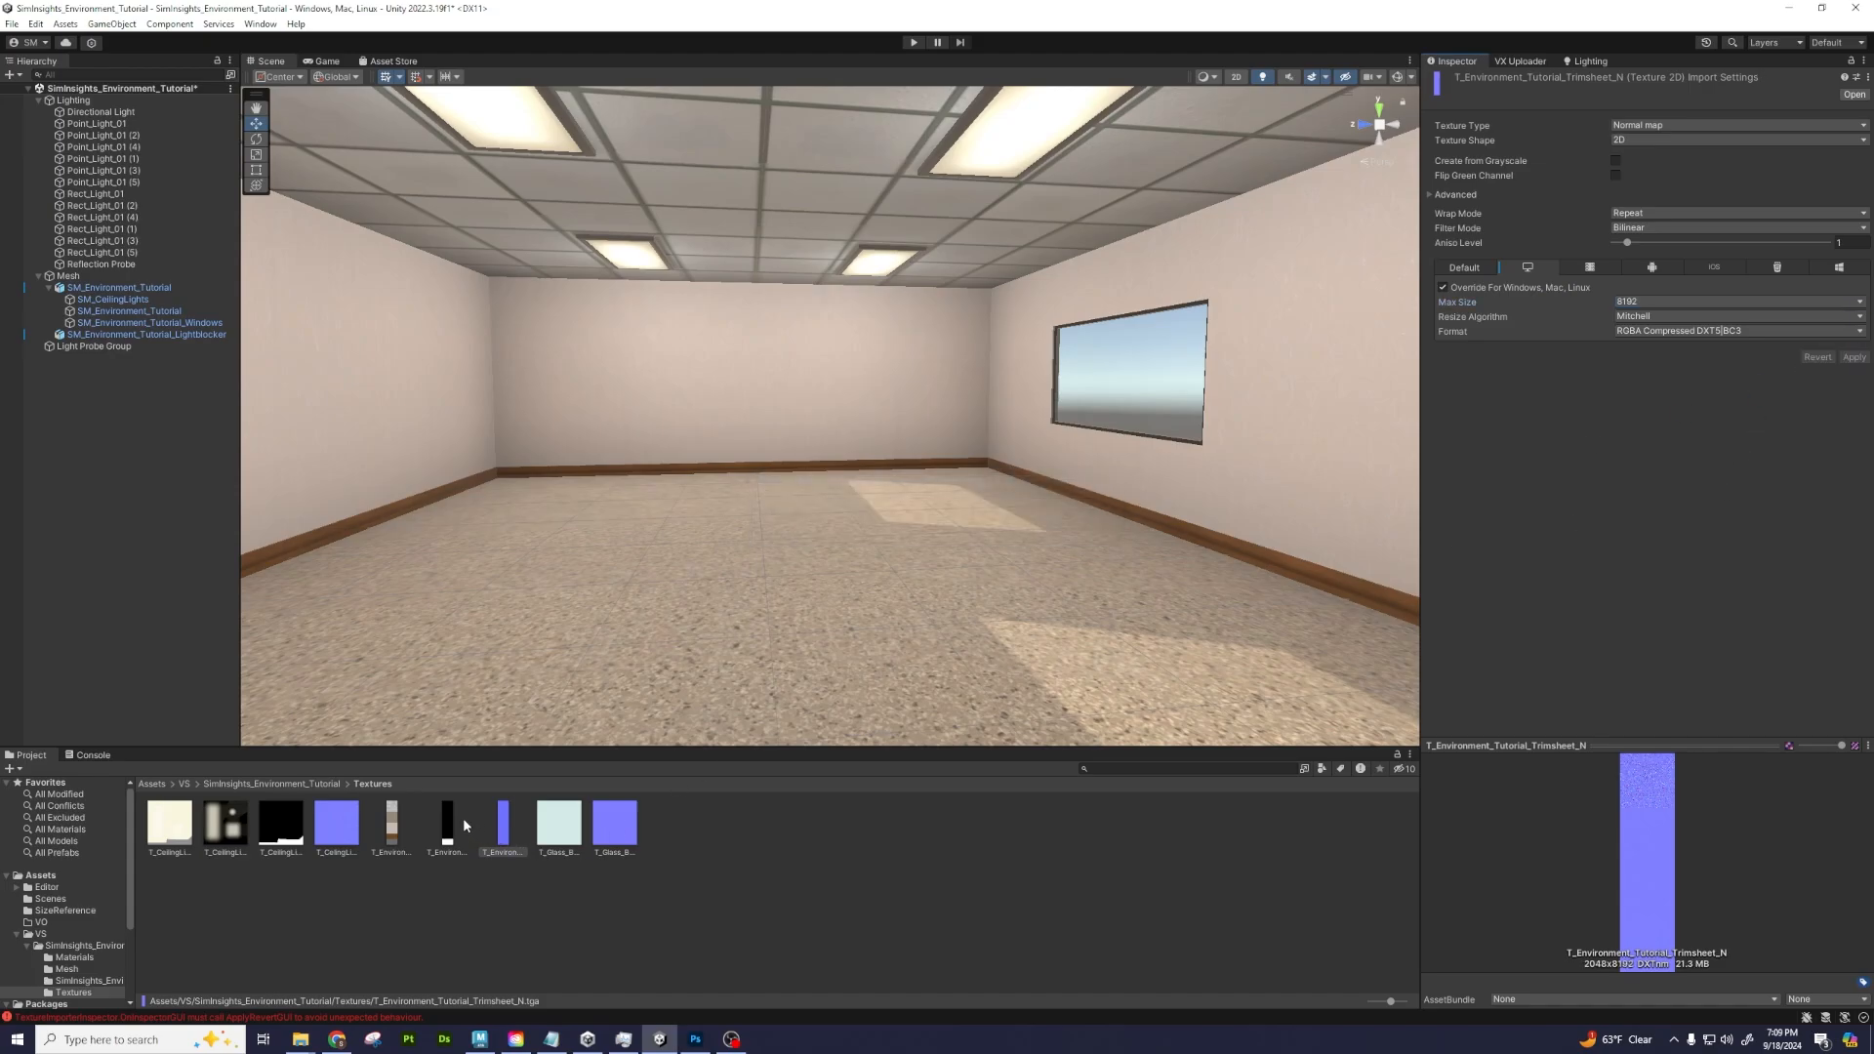
Override the Windows, Mac, Linux import settings of T_Environment_Tutorial_Trimsheet_M with Max Size 4096 and apply the change
left_click(462, 825)
left_click(1443, 302)
left_click(1680, 316)
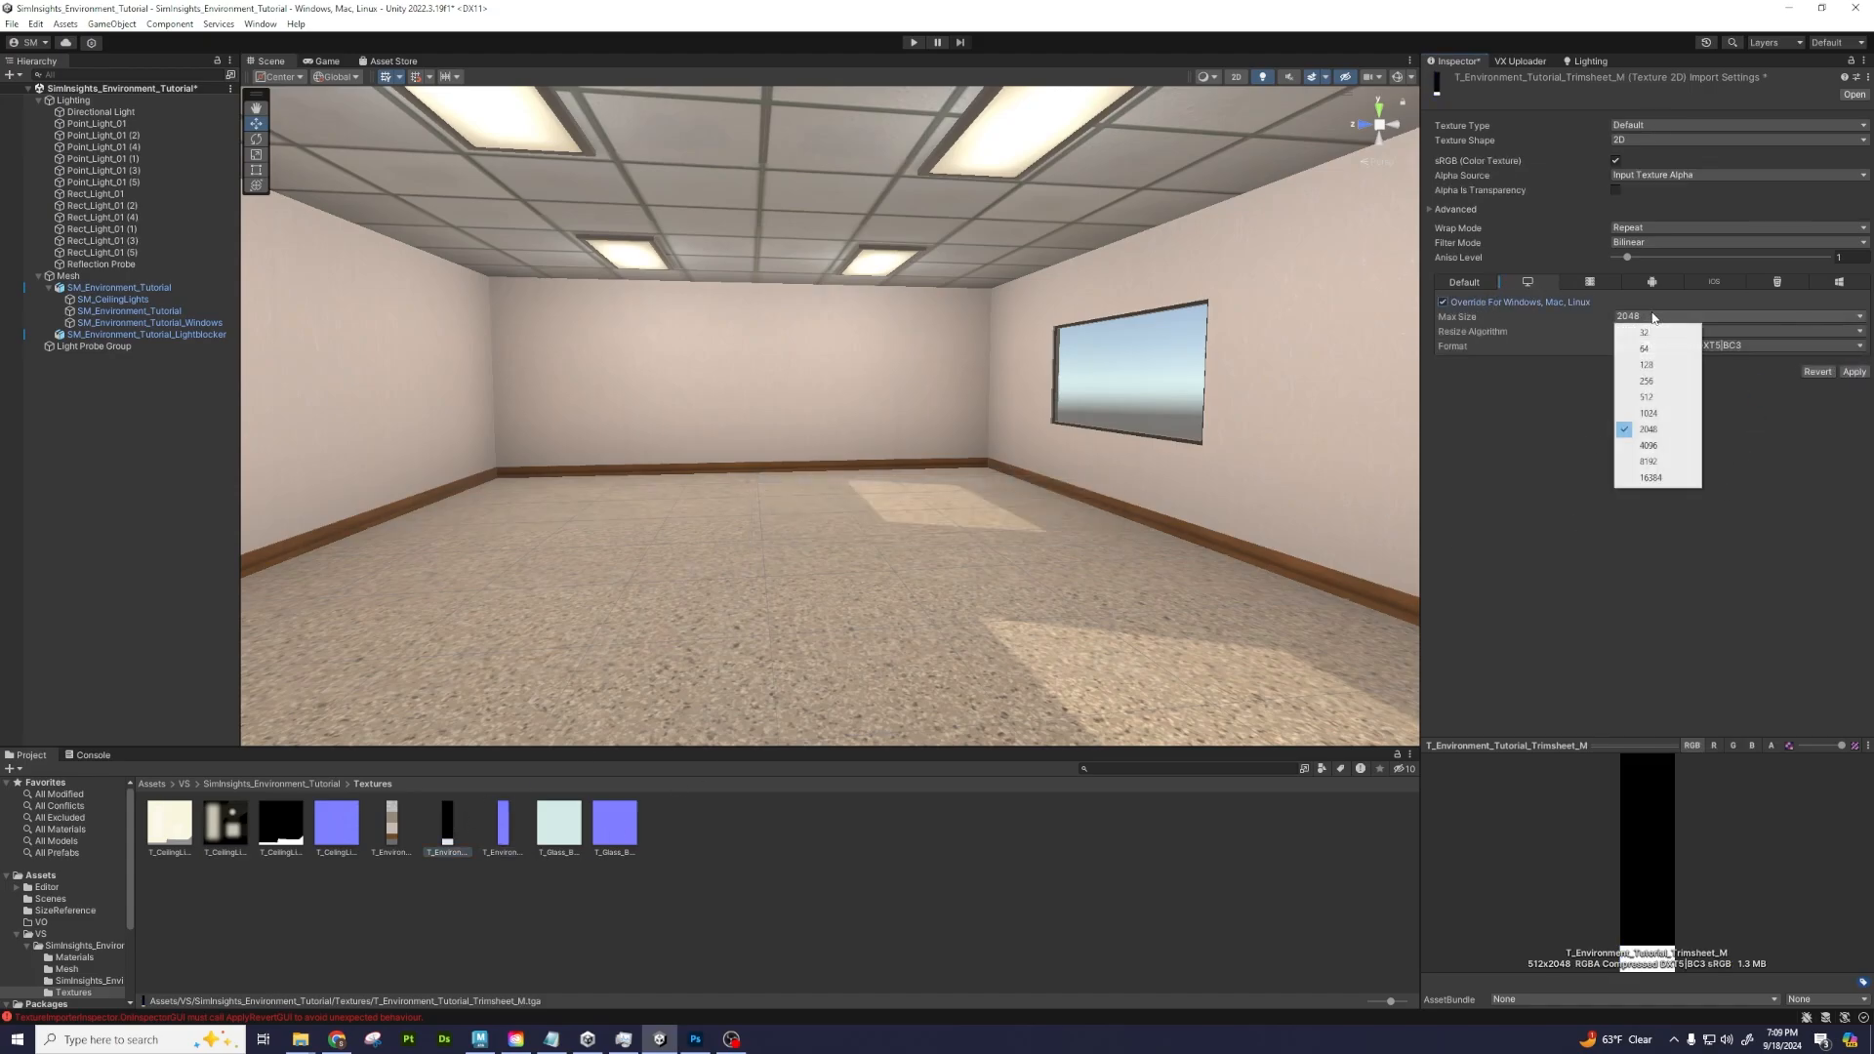
left_click(1660, 445)
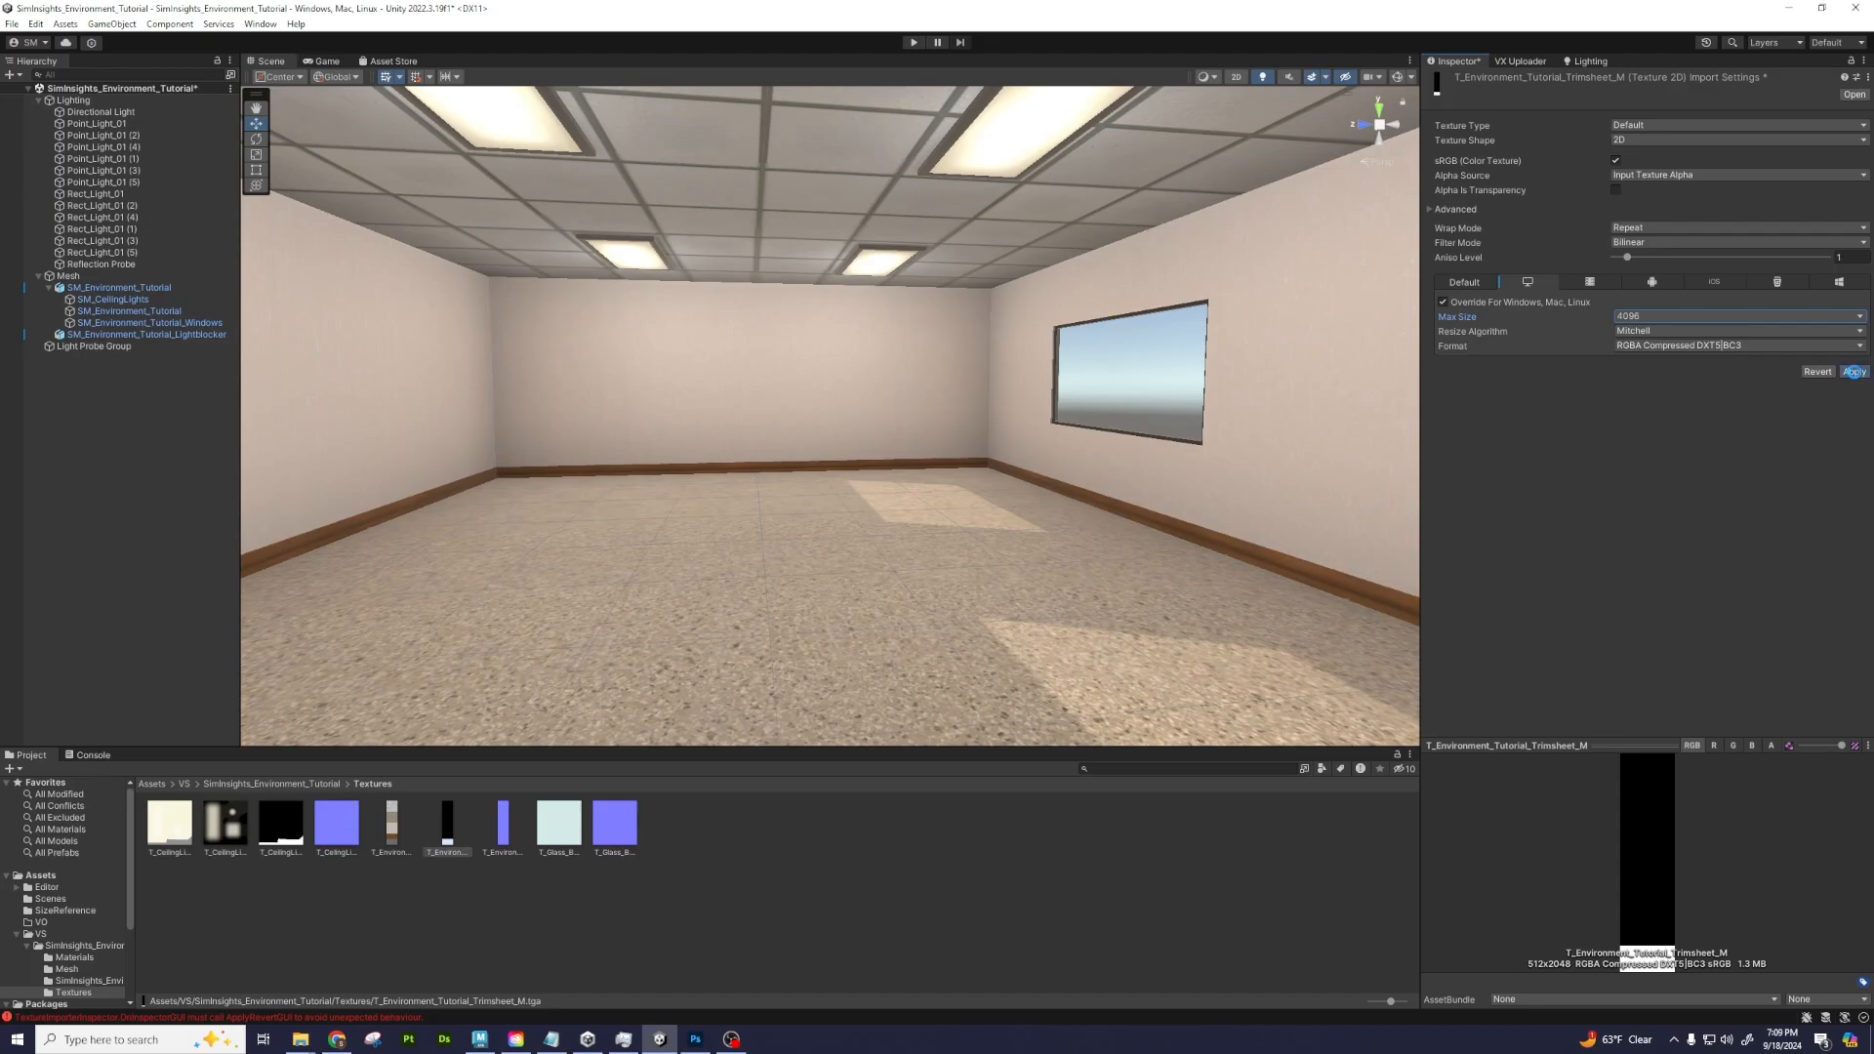
left_click(1852, 372)
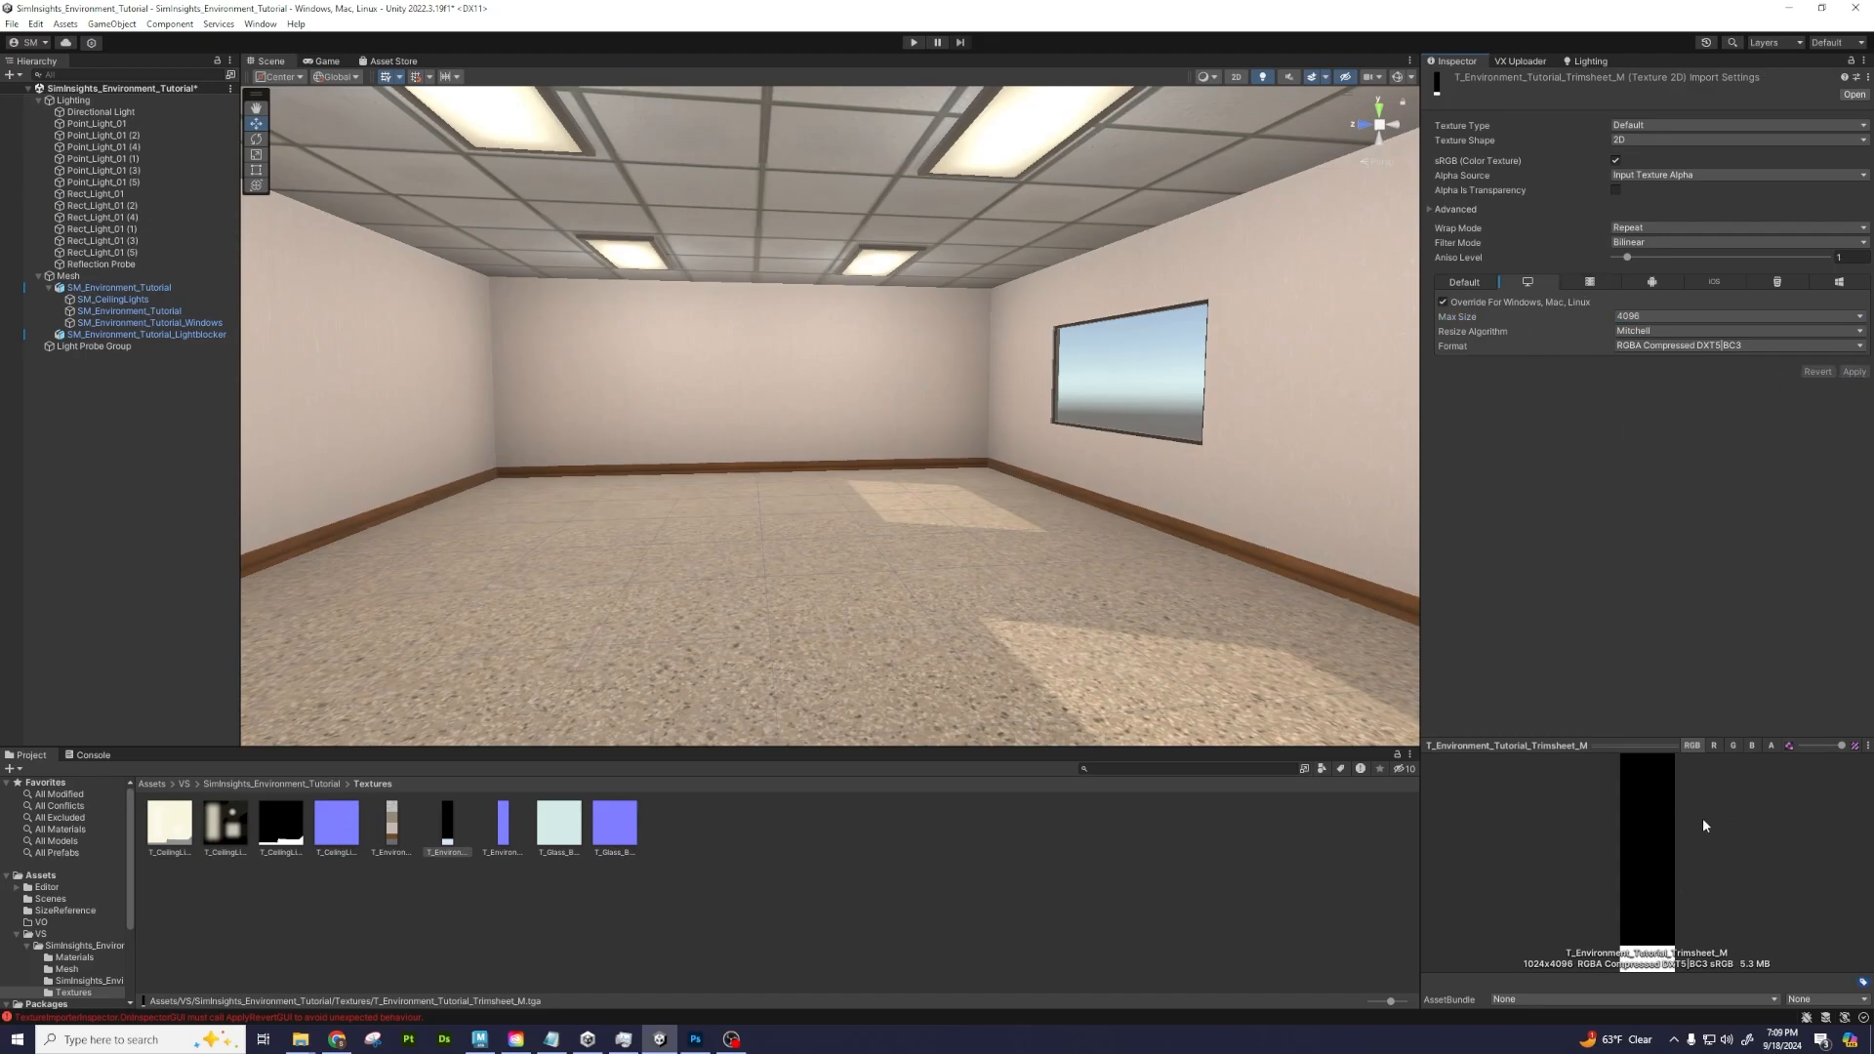
Review the import settings of the glass and ceiling light textures, and return to the SimInsights_Environment_Tutorial folder
left_click(503, 825)
left_click(561, 841)
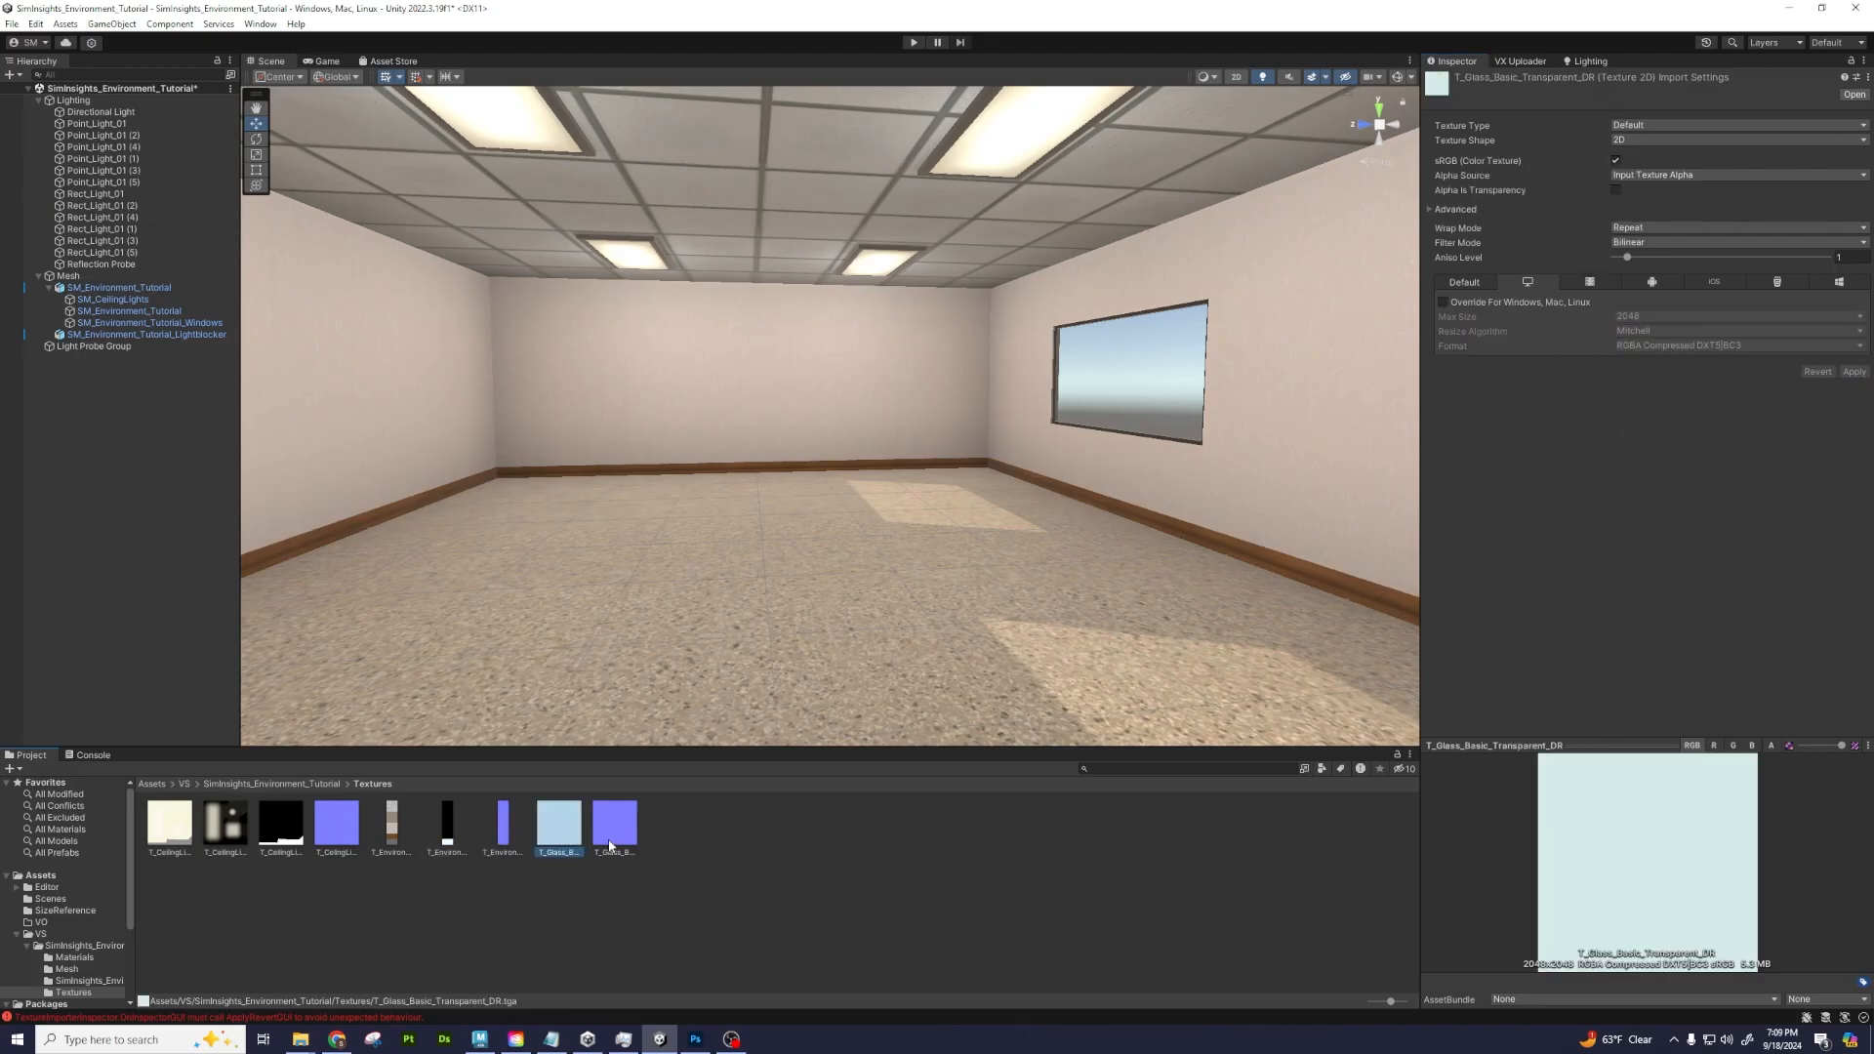
left_click(612, 840)
left_click(567, 842)
left_click(365, 851)
left_click(226, 828)
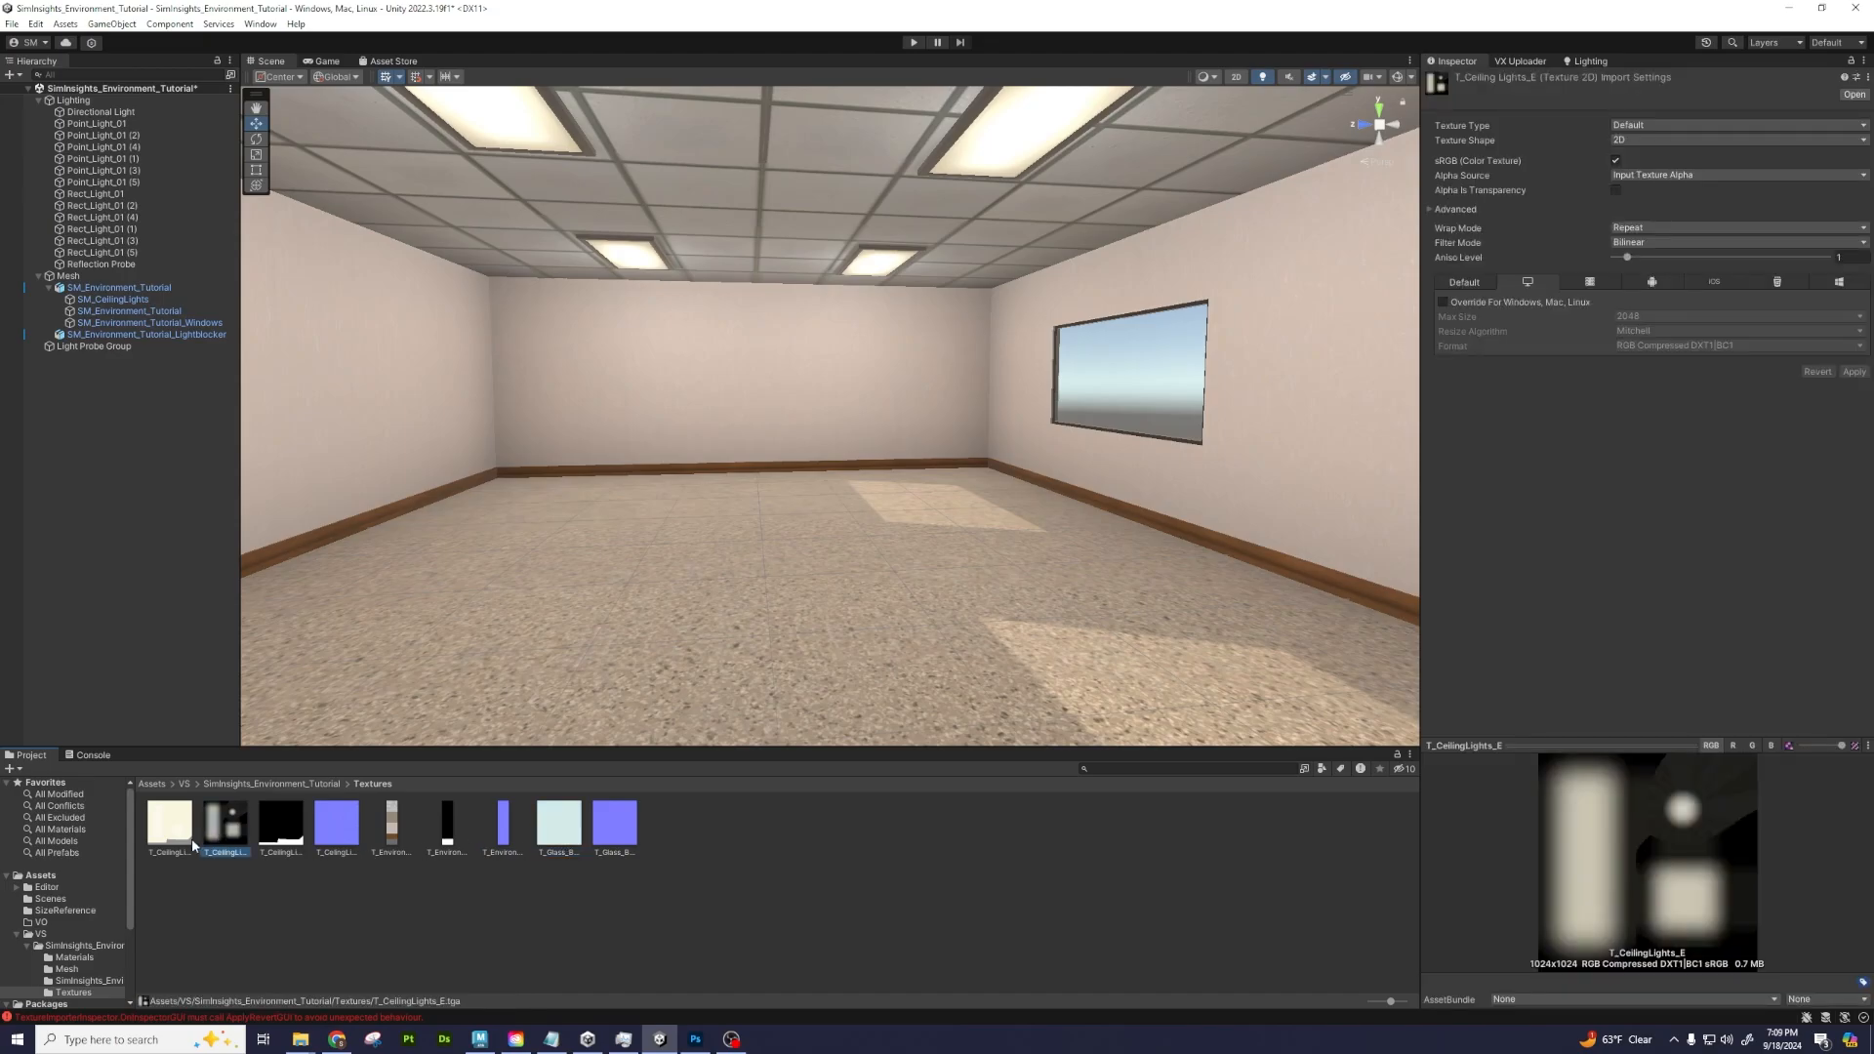
left_click(183, 835)
left_click(277, 827)
left_click(309, 823)
left_click(302, 783)
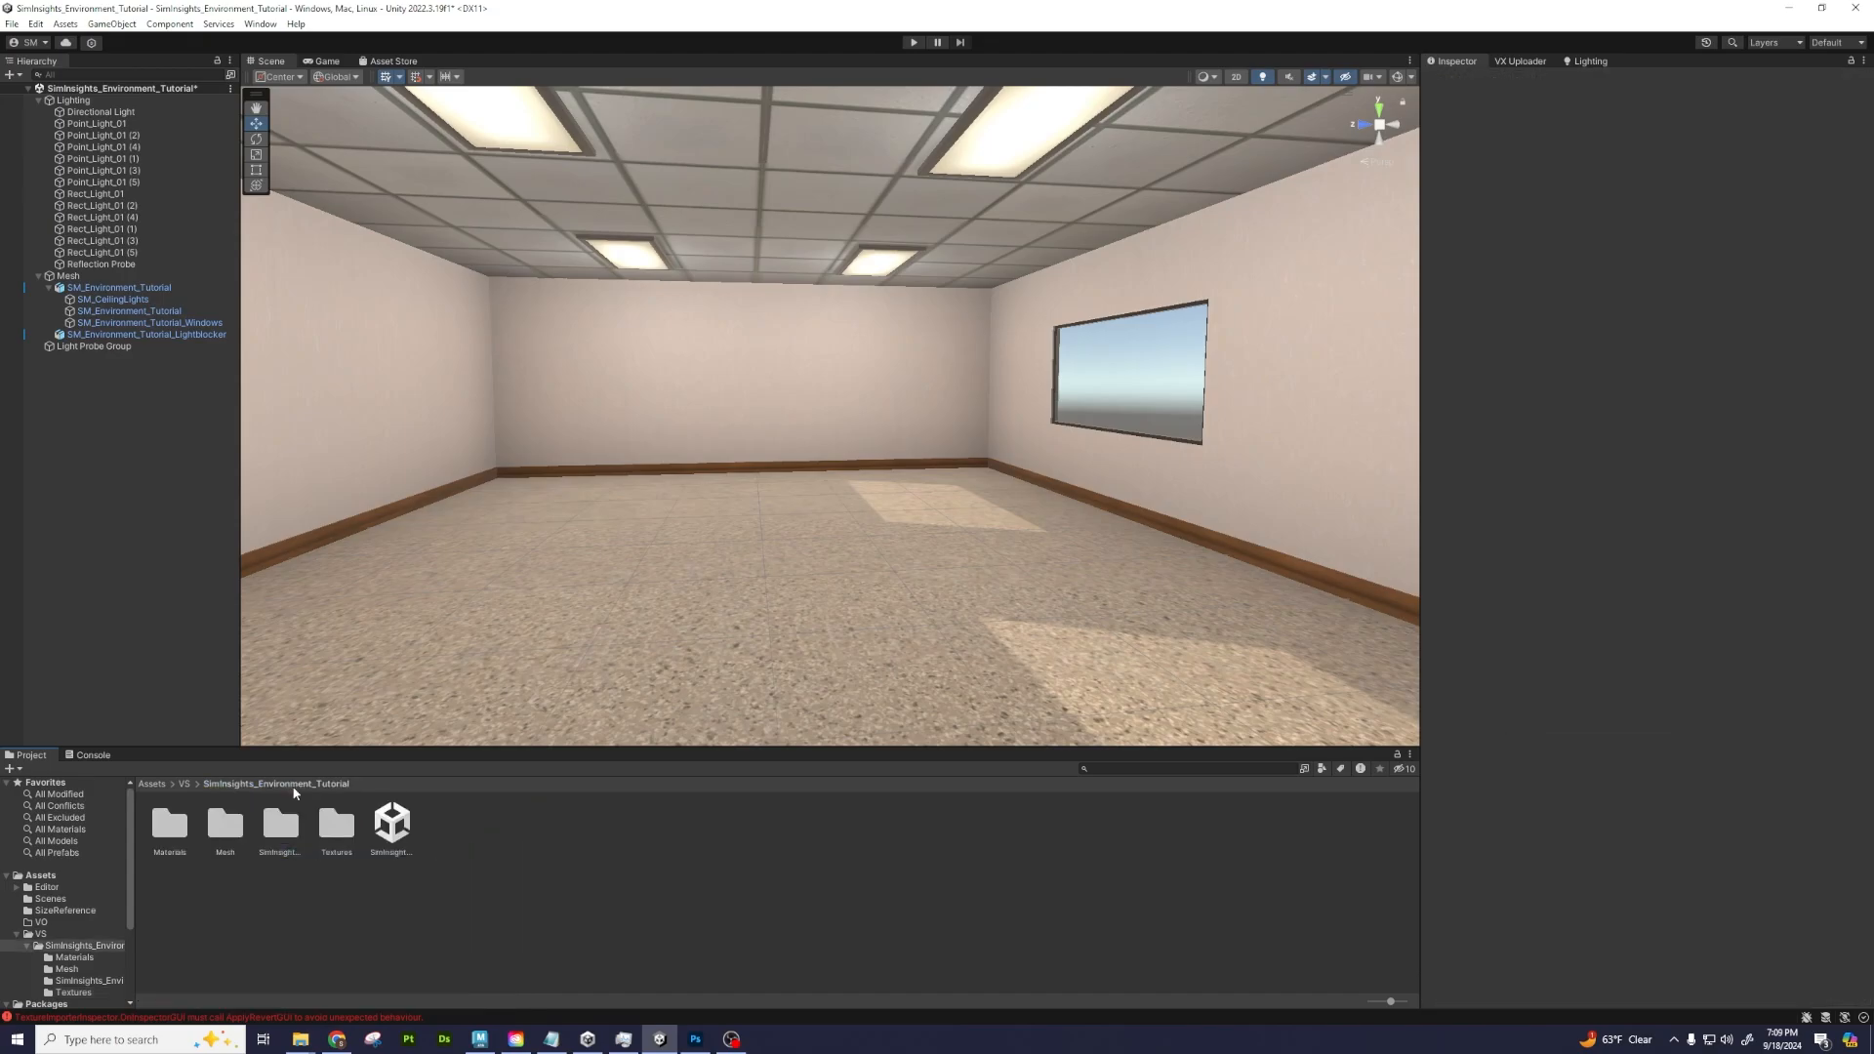
Save the SimInsights_Environment_Tutorial scene
left_click(98, 100)
right_click(102, 88)
left_click(148, 117)
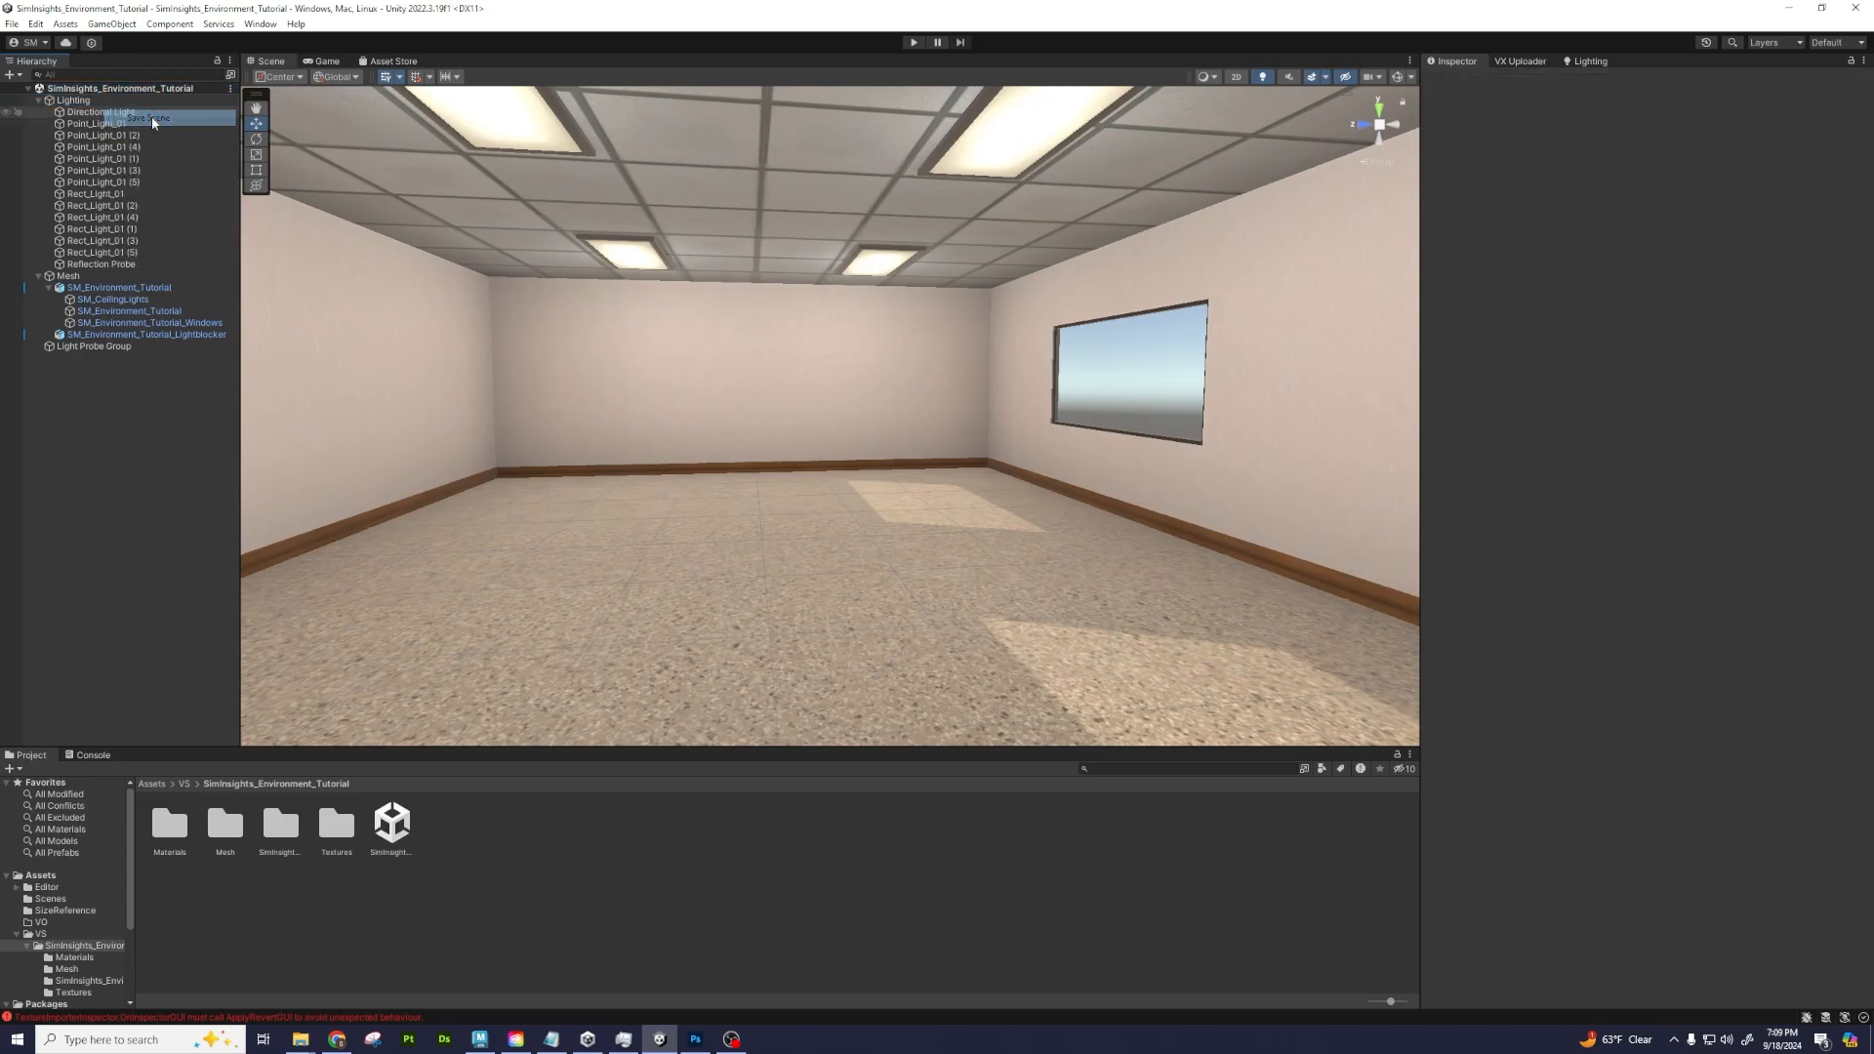
Parent the Light Probe Group under the Lighting object and collapse the Lighting and Mesh groups in the hierarchy
left_click(38, 100)
left_click(39, 111)
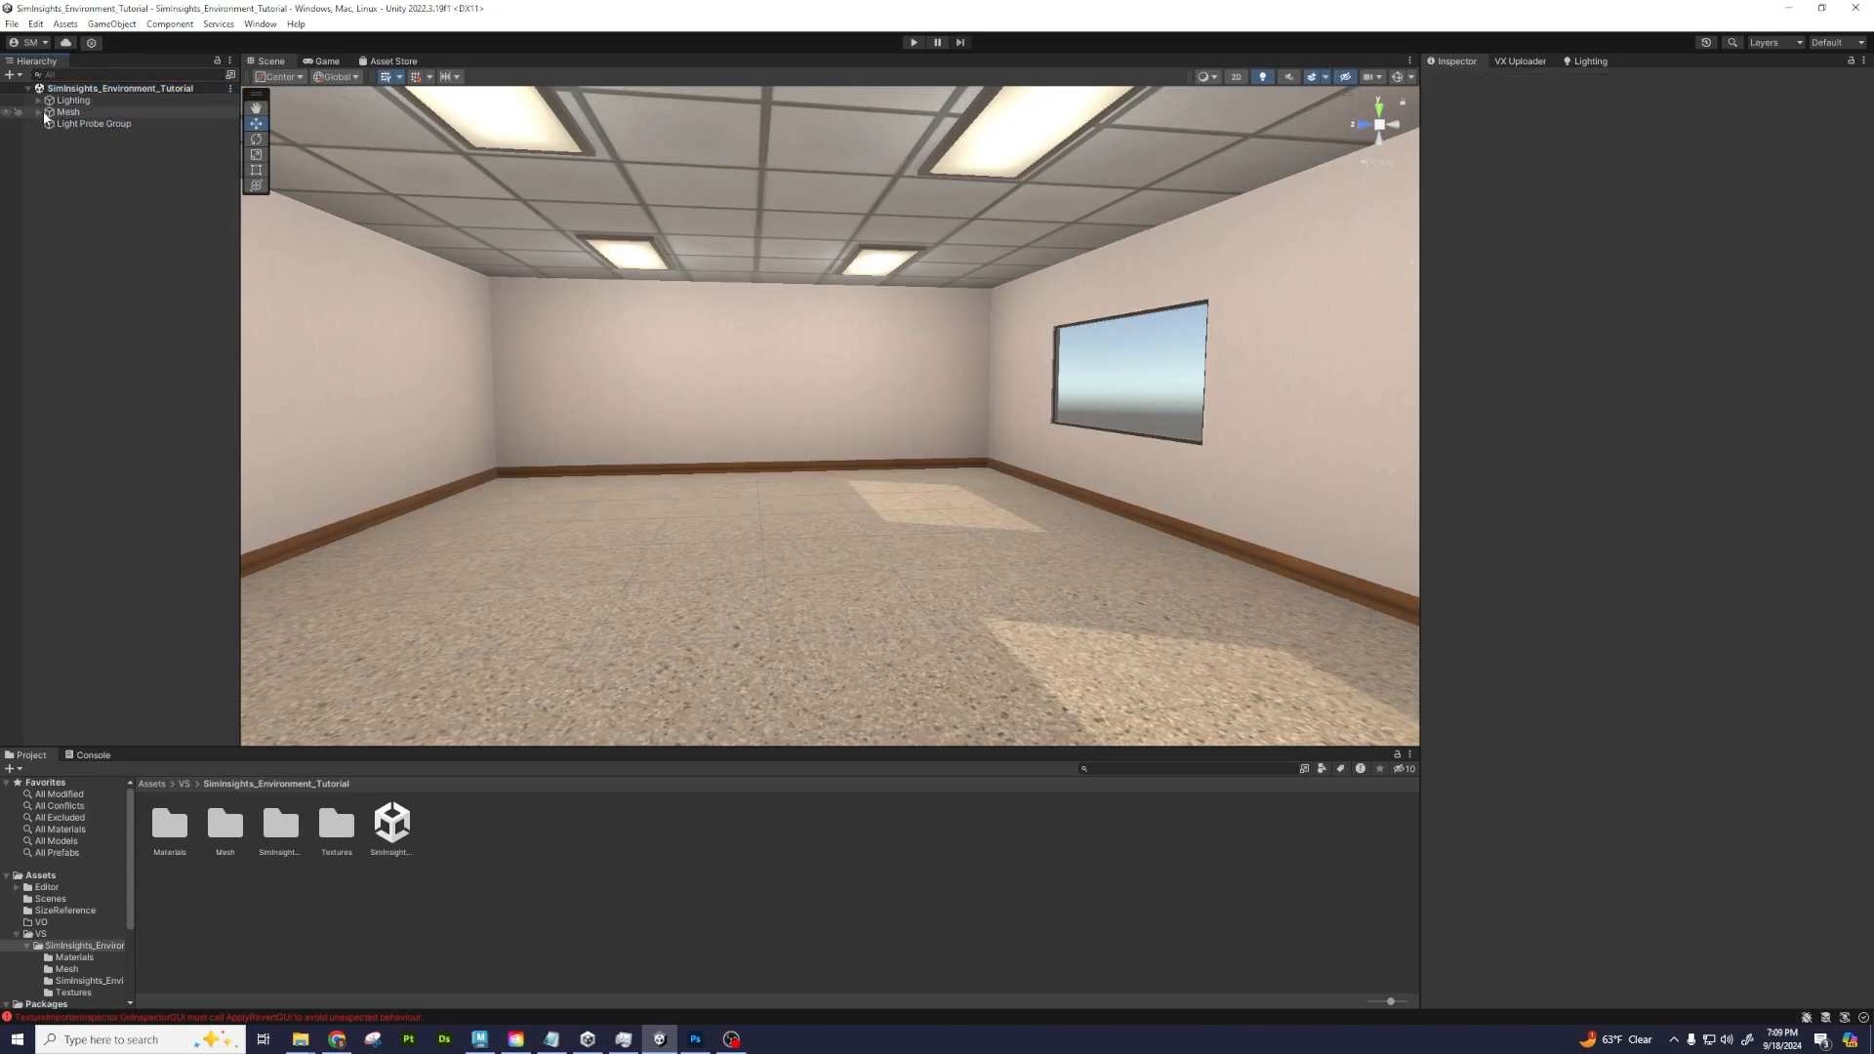
left_click(68, 123)
left_click(39, 102)
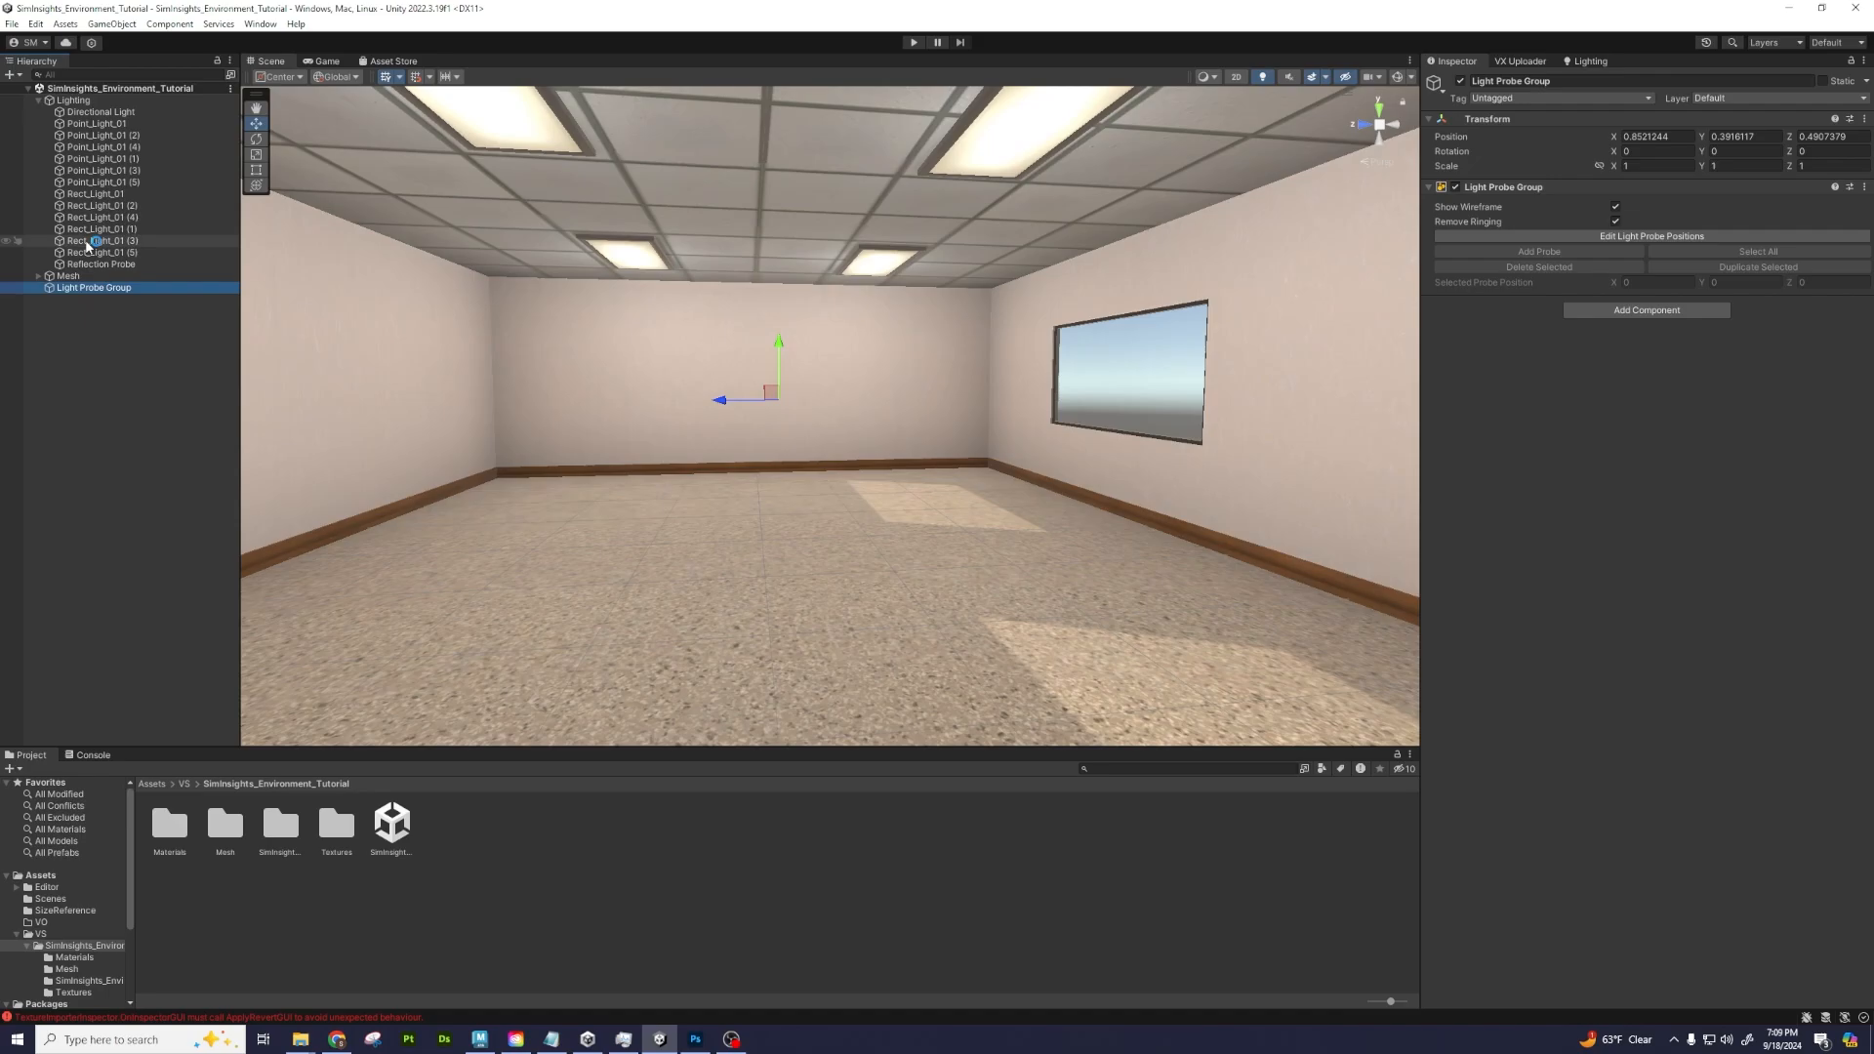
left_click_drag(74, 289, 76, 103)
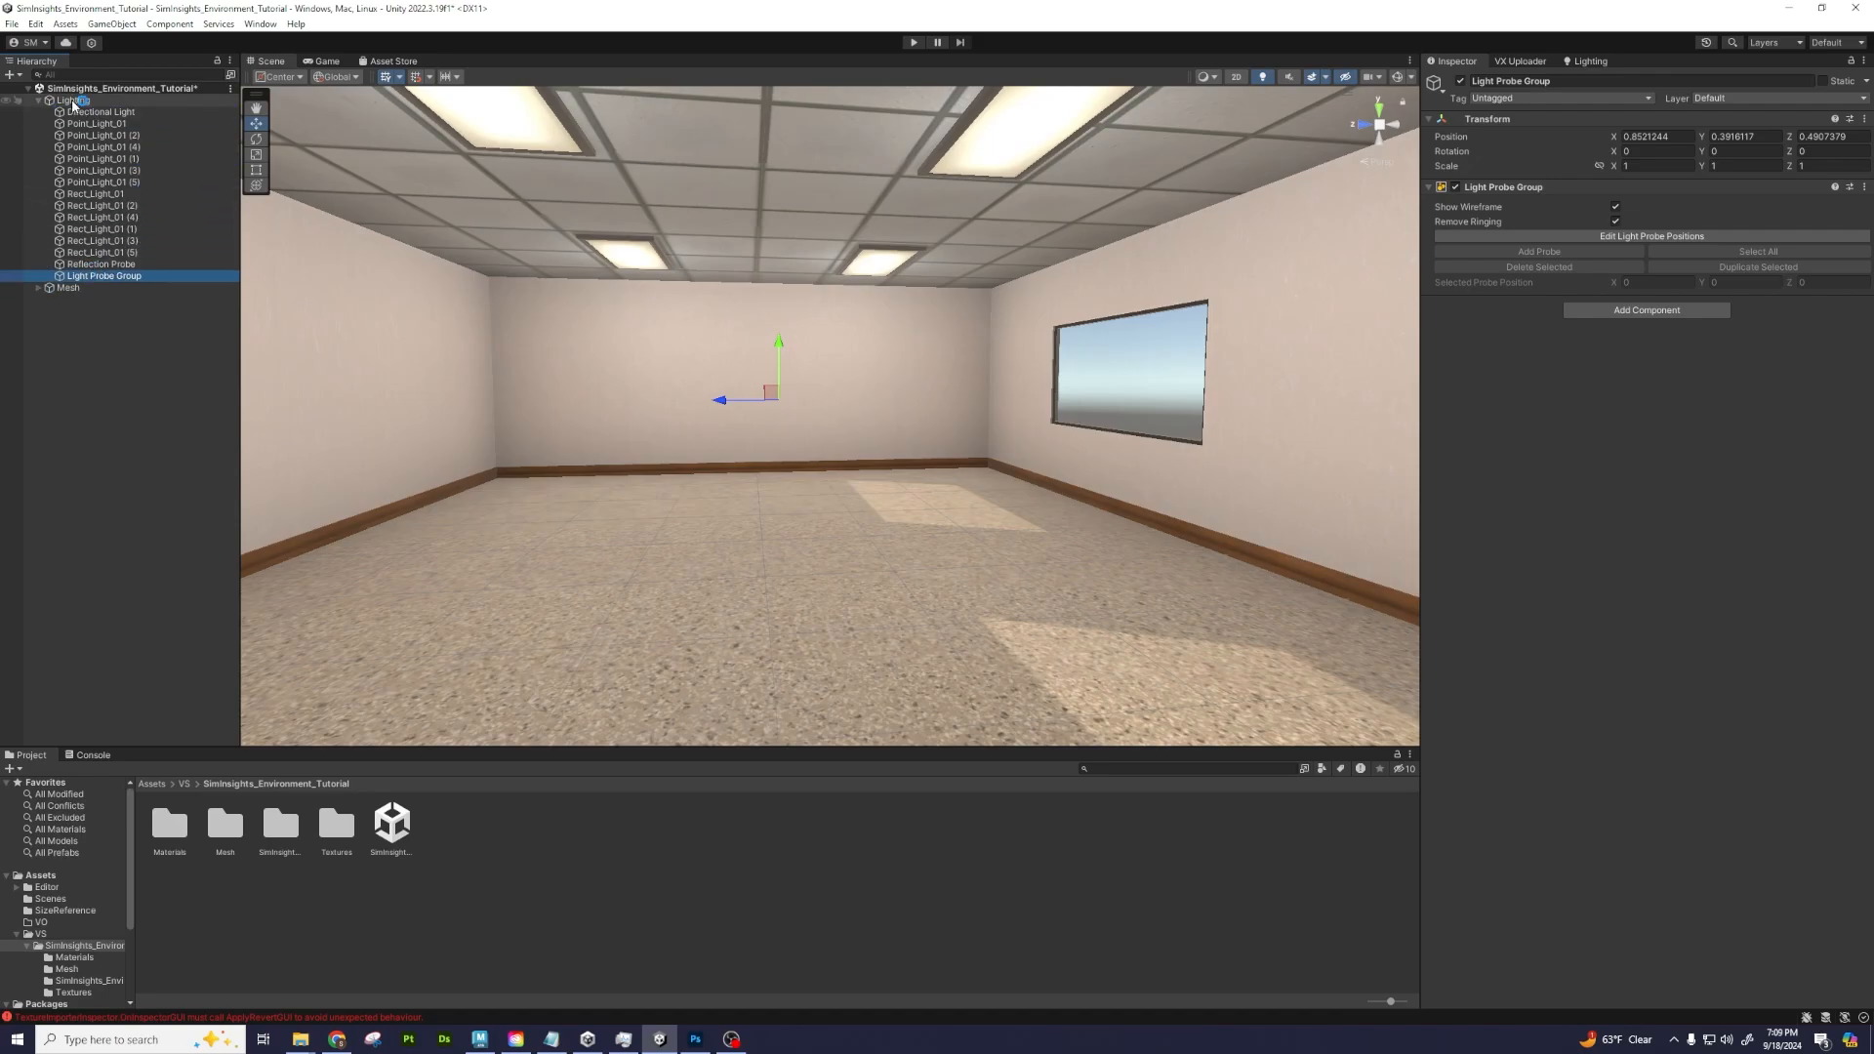
left_click(72, 99)
left_click(38, 100)
left_click(39, 113)
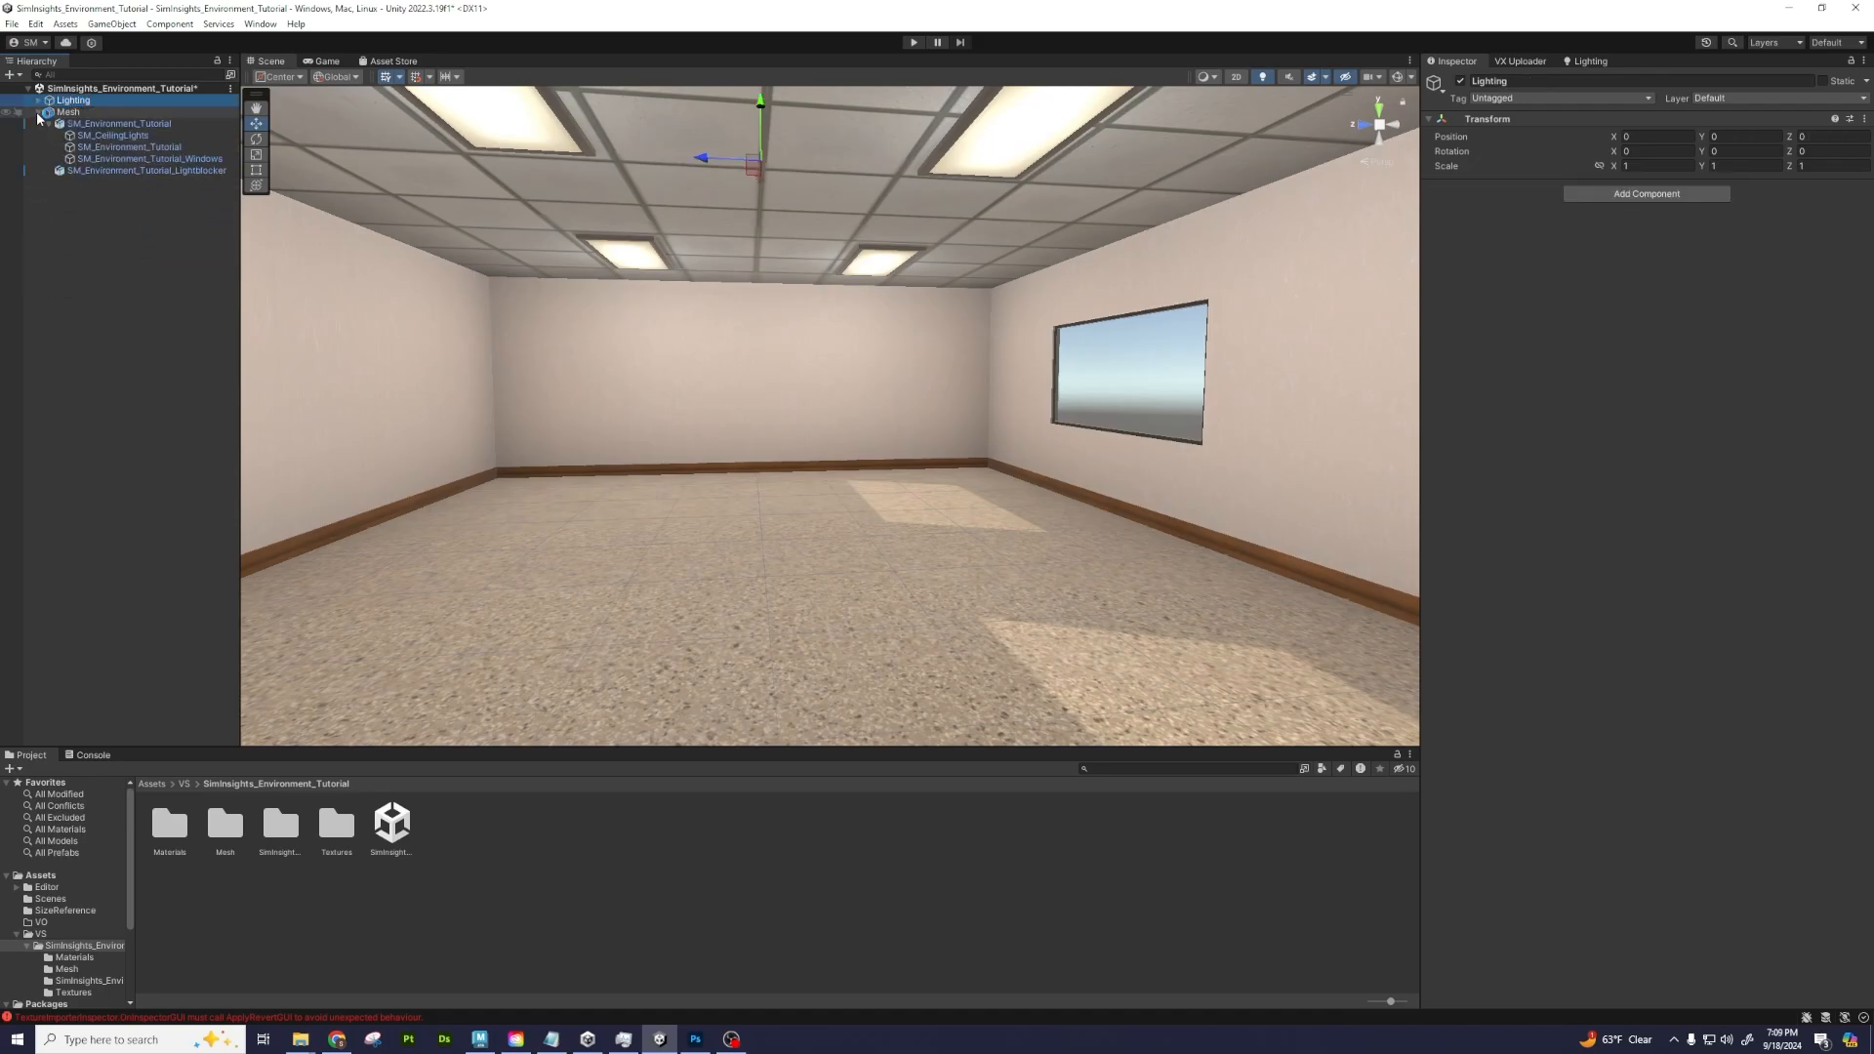
left_click(39, 112)
Build and package the SimInsights_Environment_Tutorial scene asset for all platforms, saving the modified scene
left_click(478, 875)
left_click(391, 821)
right_click(391, 823)
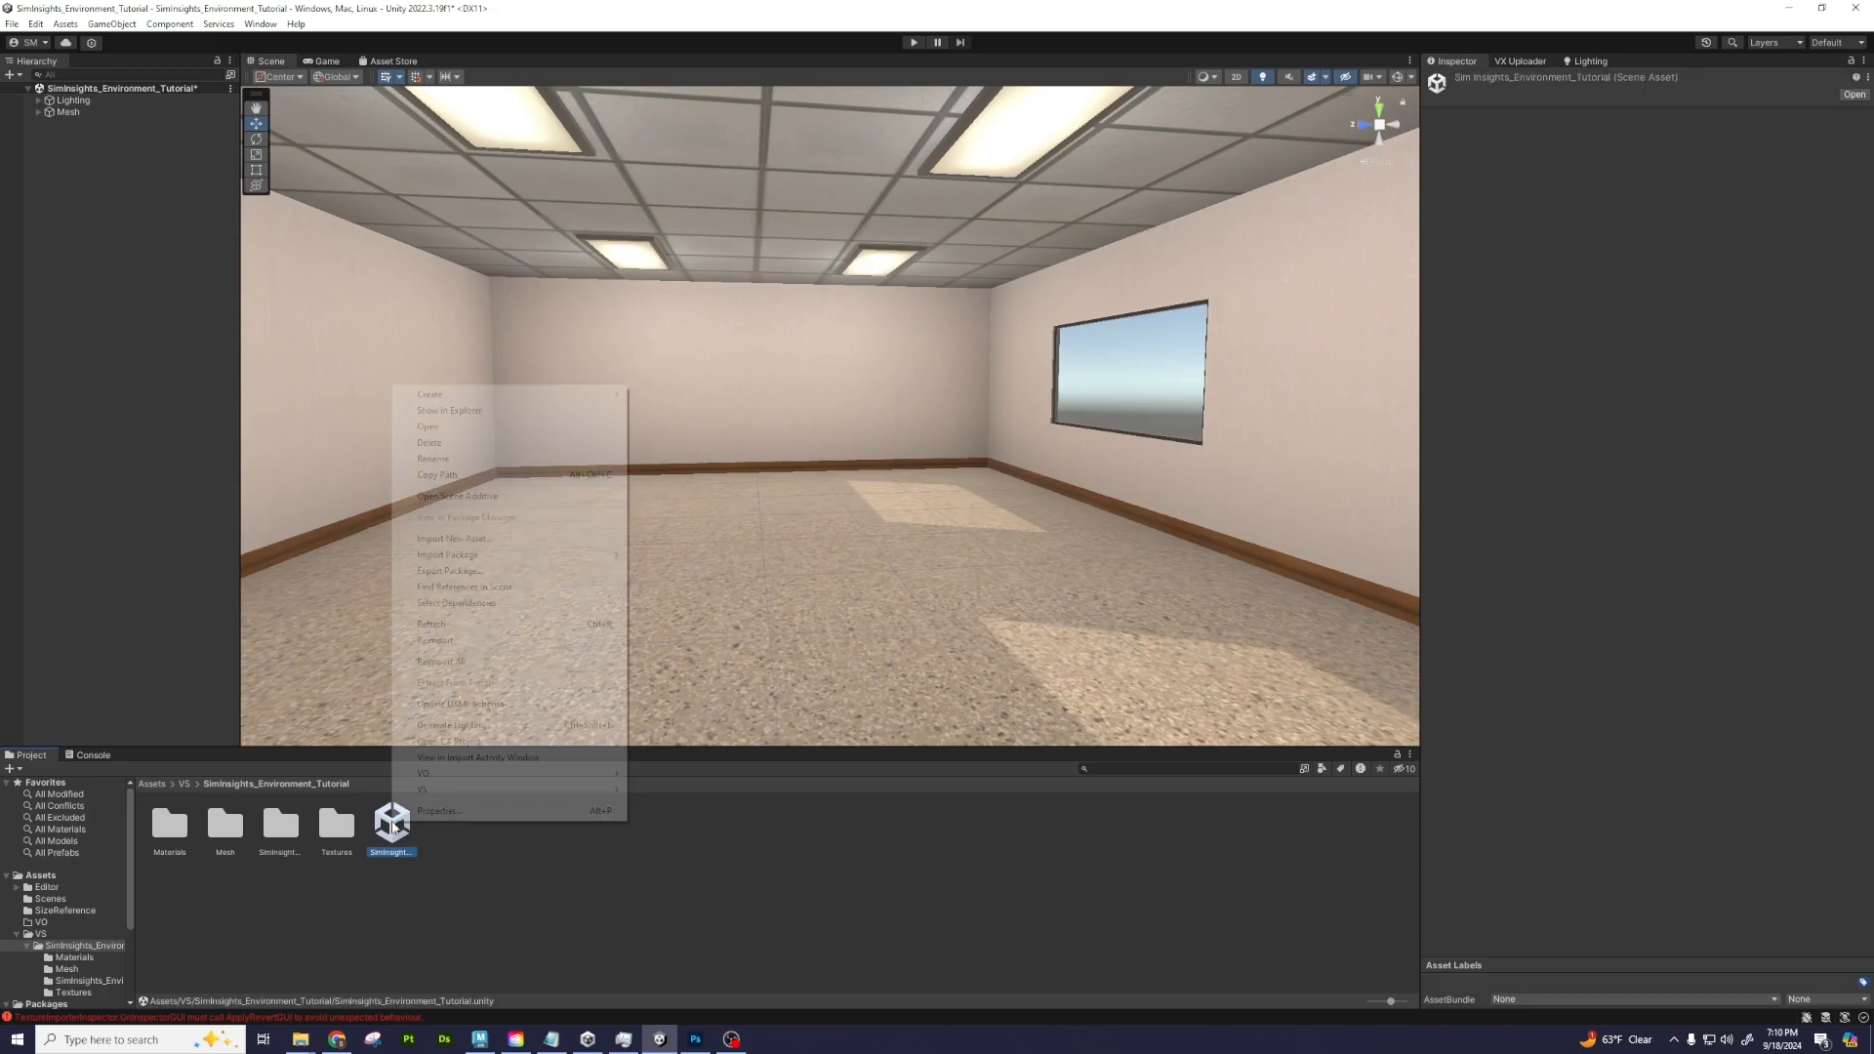
mouse_move(469, 794)
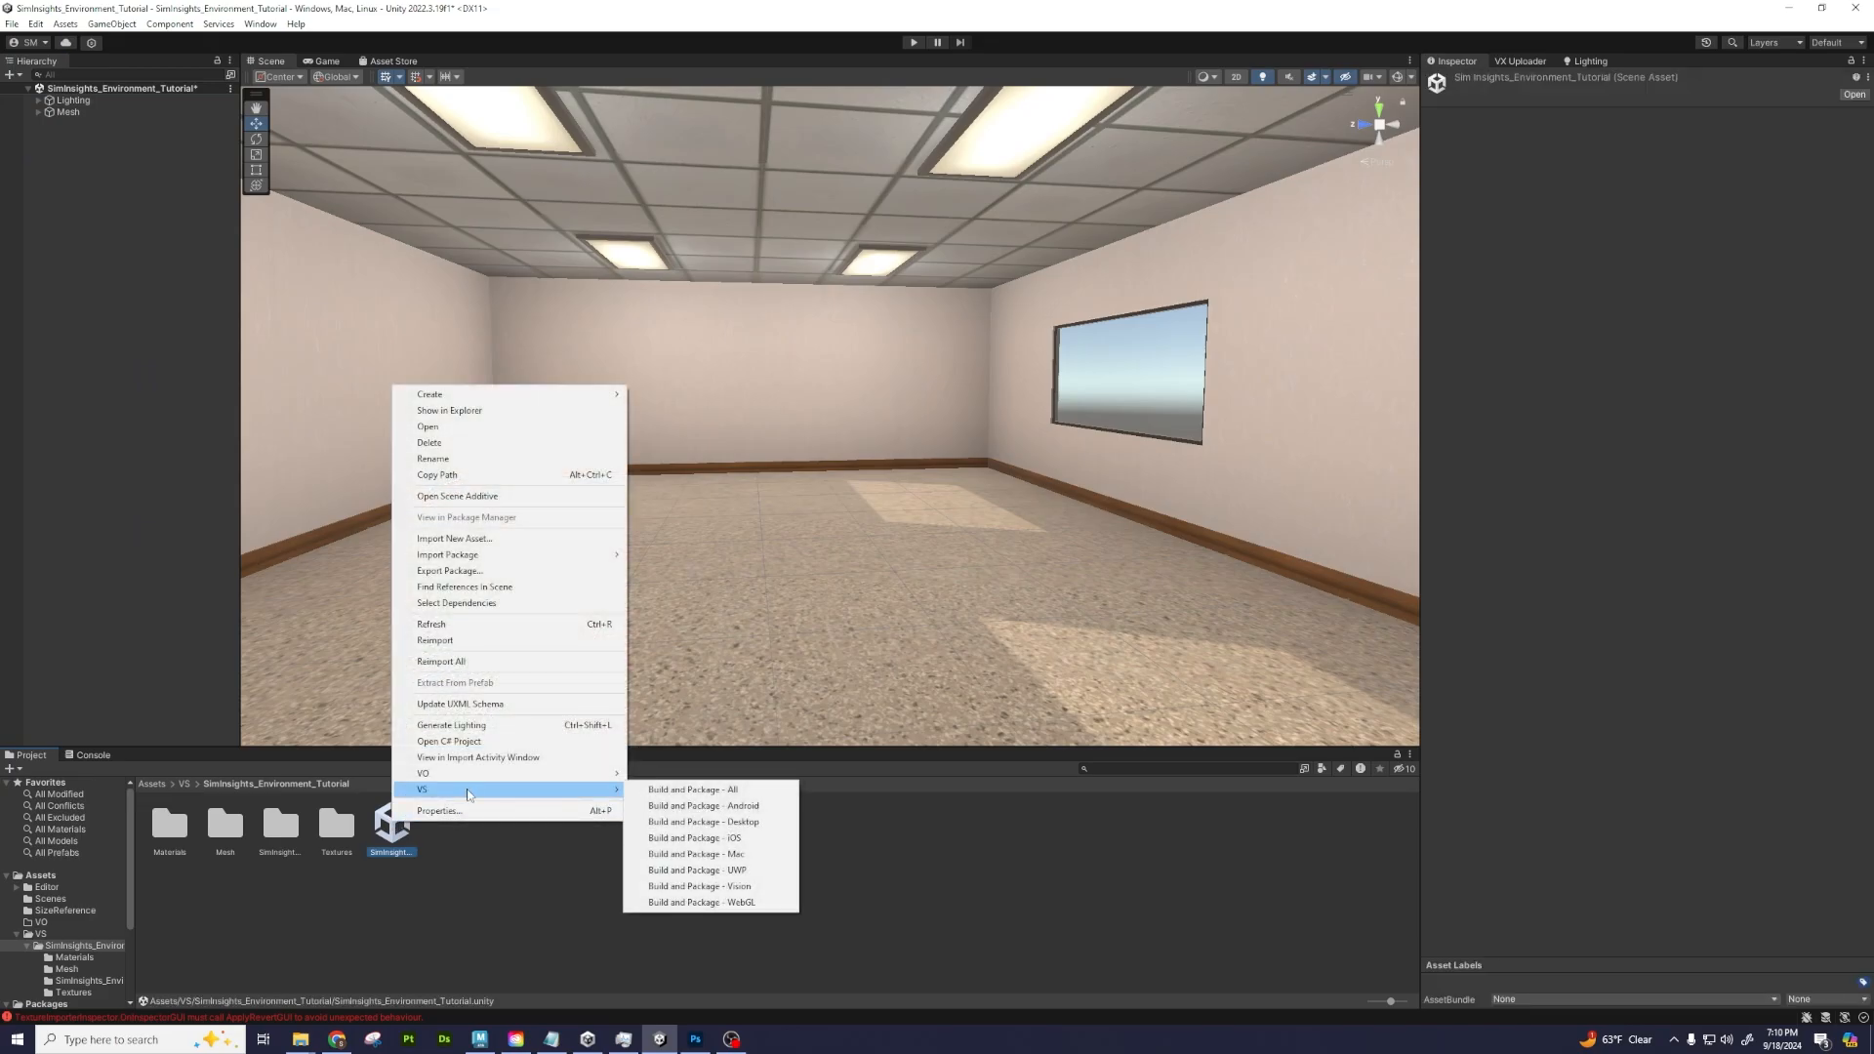
left_click(679, 791)
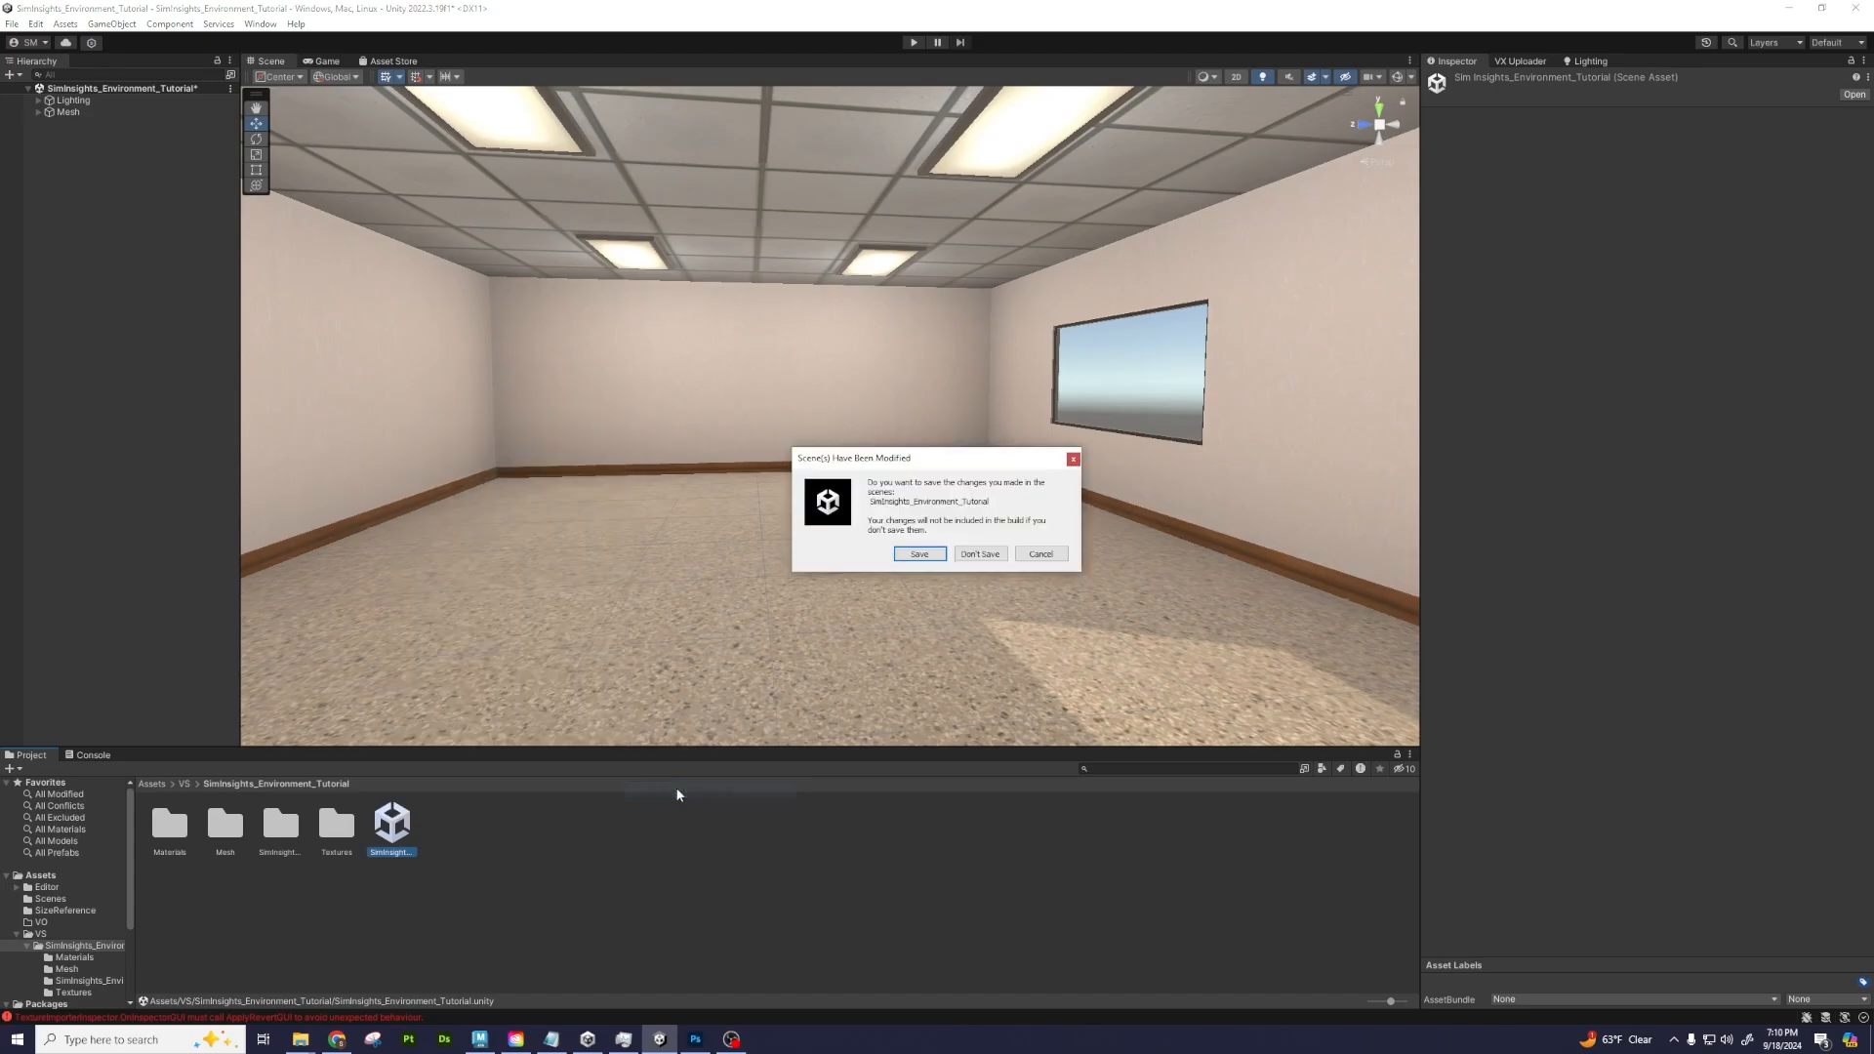
left_click(920, 553)
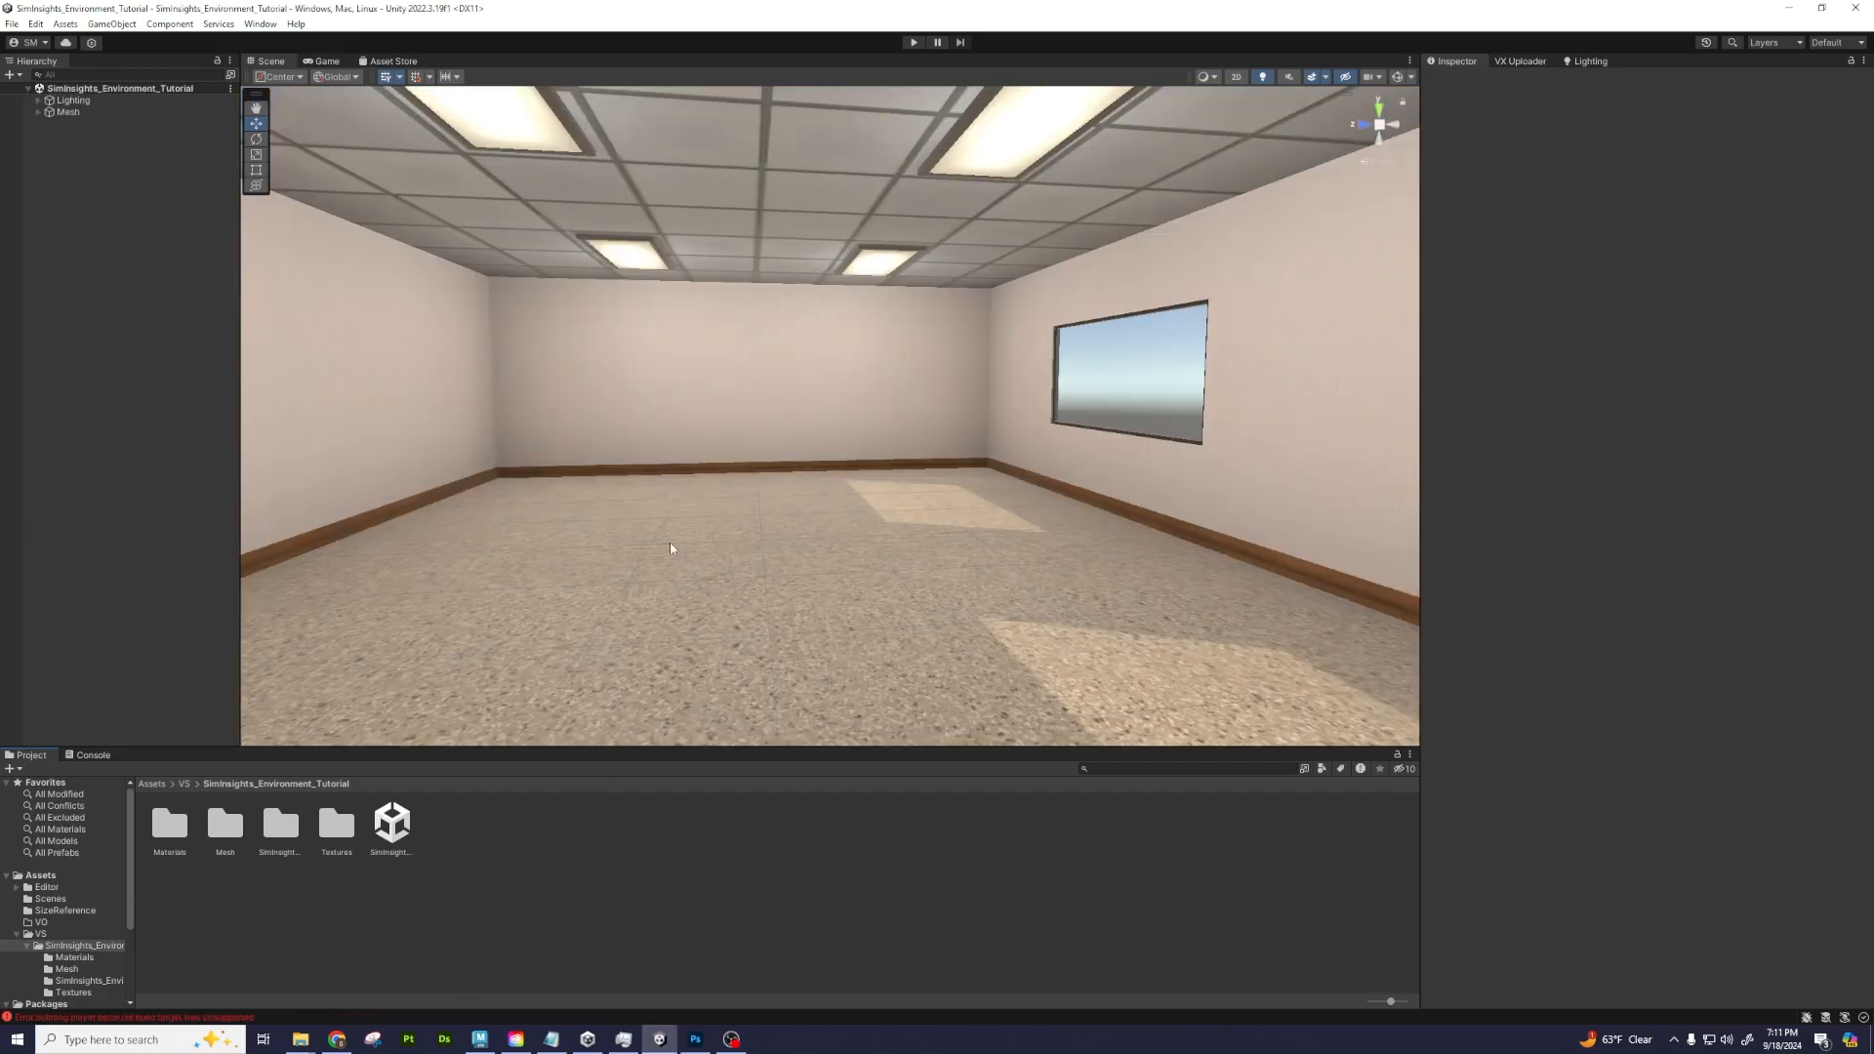
left_click(373, 1040)
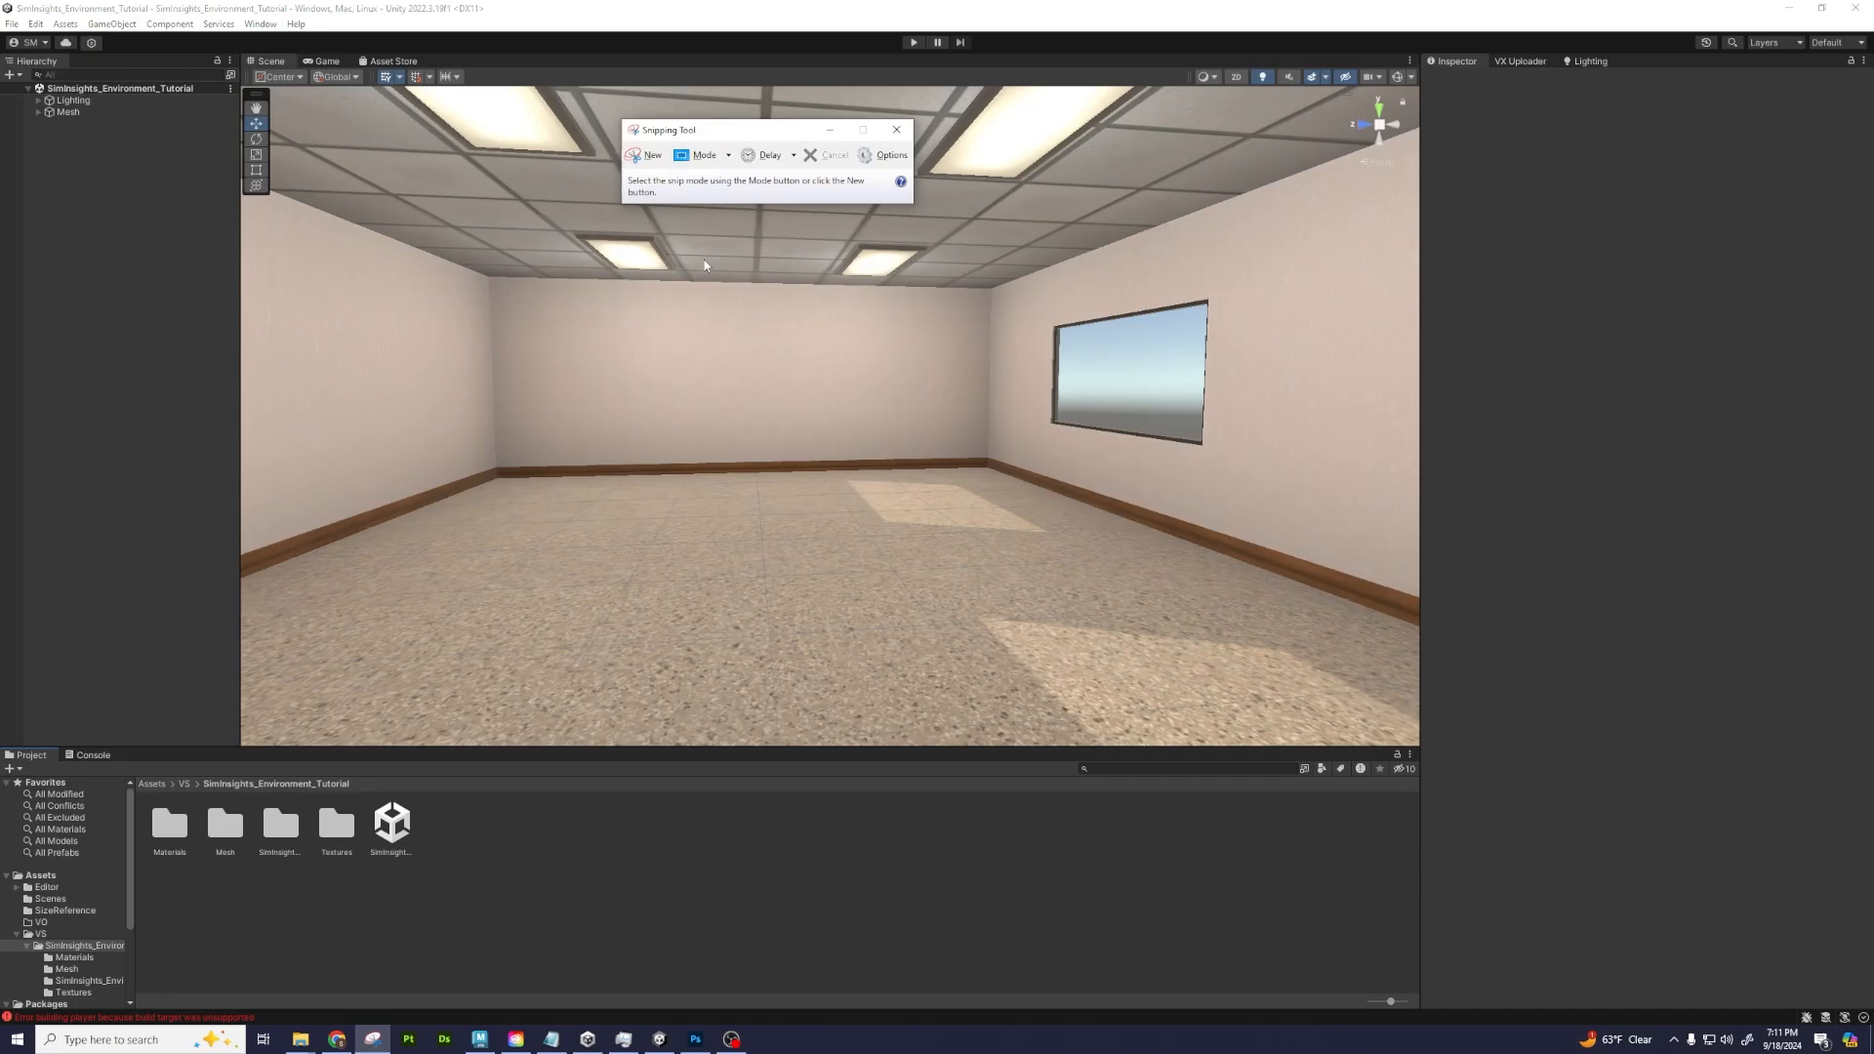
left_click(647, 155)
left_click_drag(954, 474, 1332, 205)
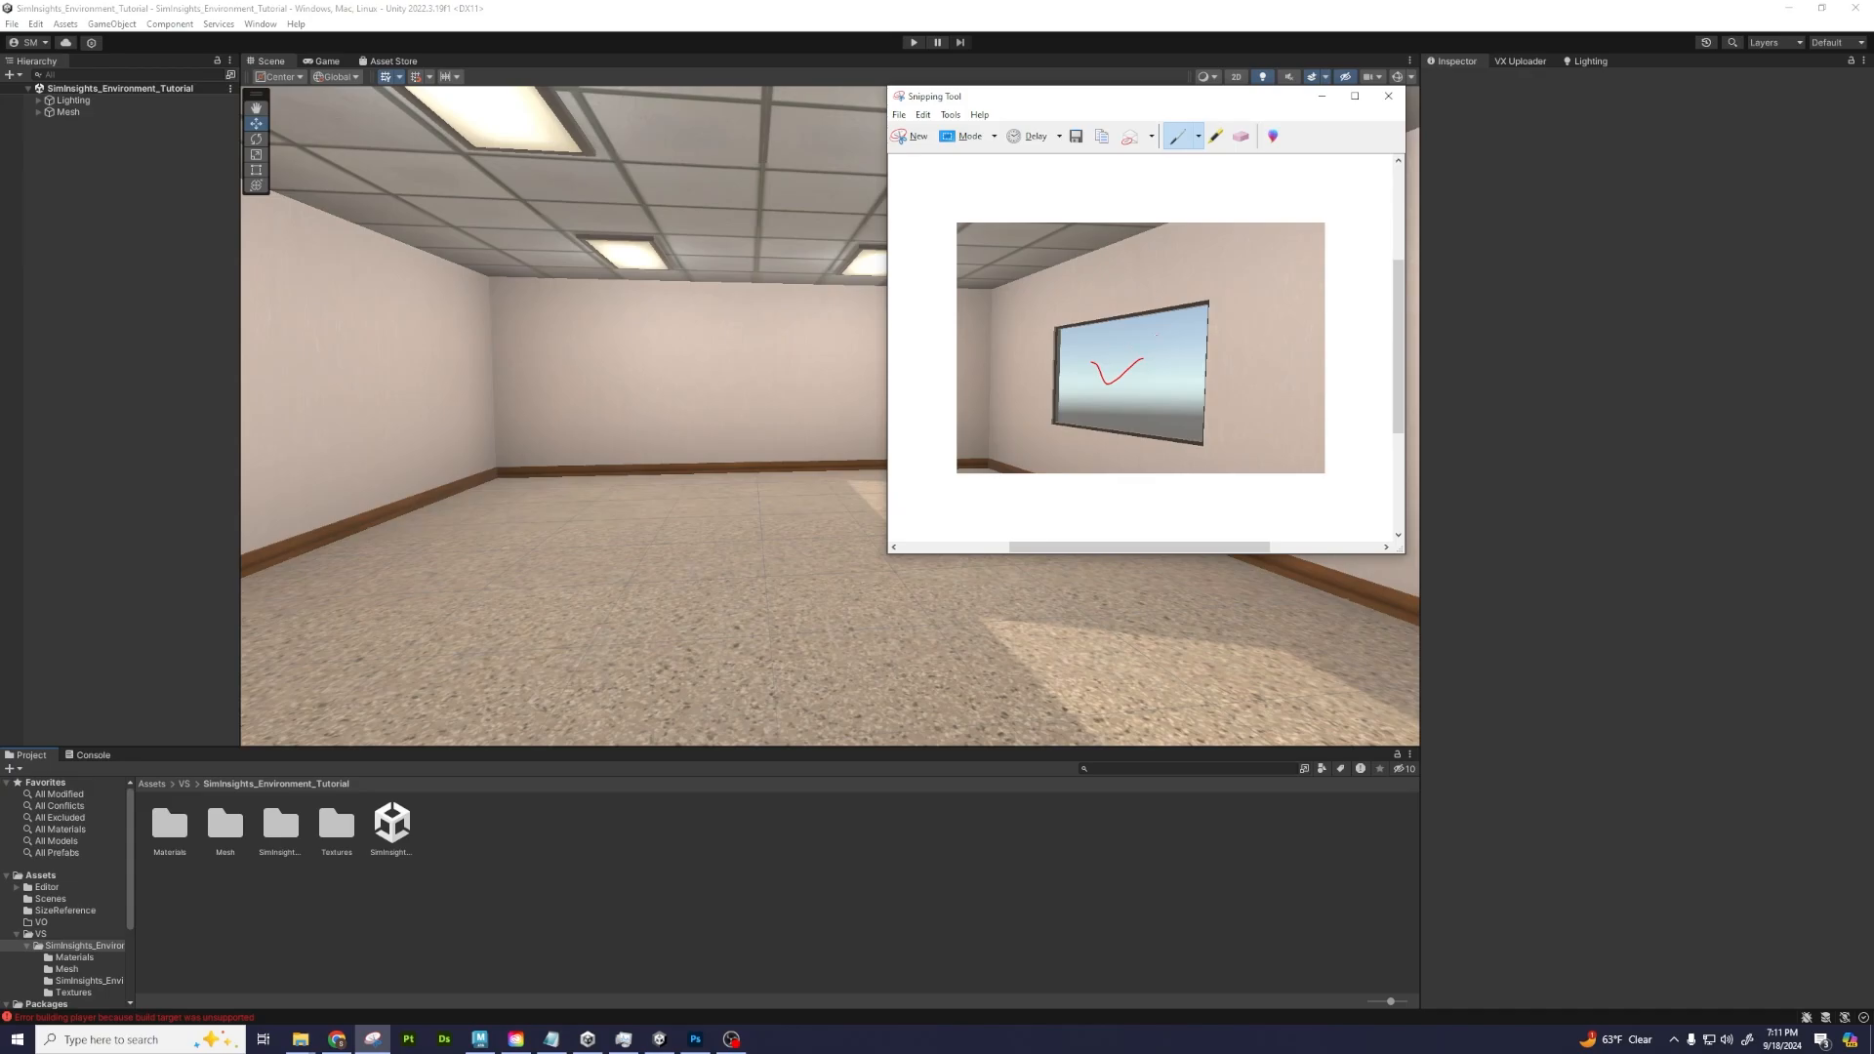
left_click(1391, 97)
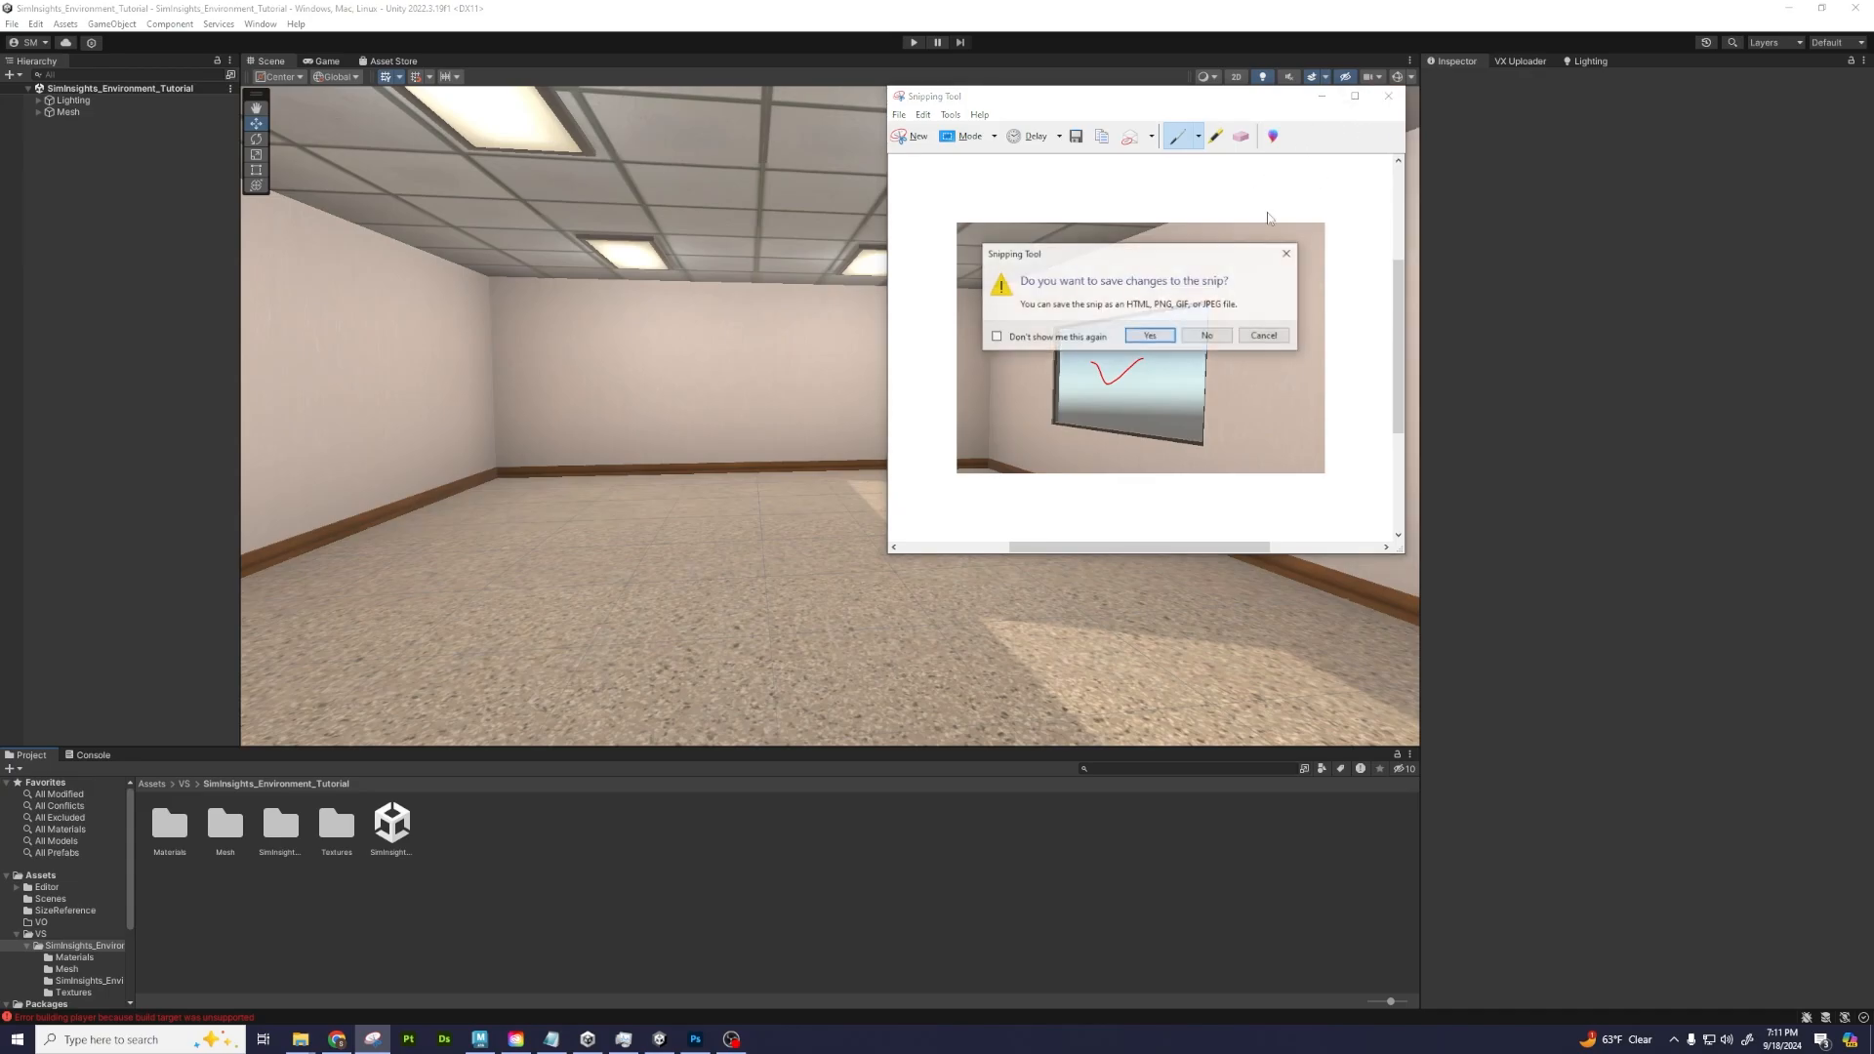
left_click(1209, 336)
Add a Mesh Collider component to the SM_Environment_Tutorial room mesh inside the SM_Environment_Tutorial prefab
left_click(826, 572)
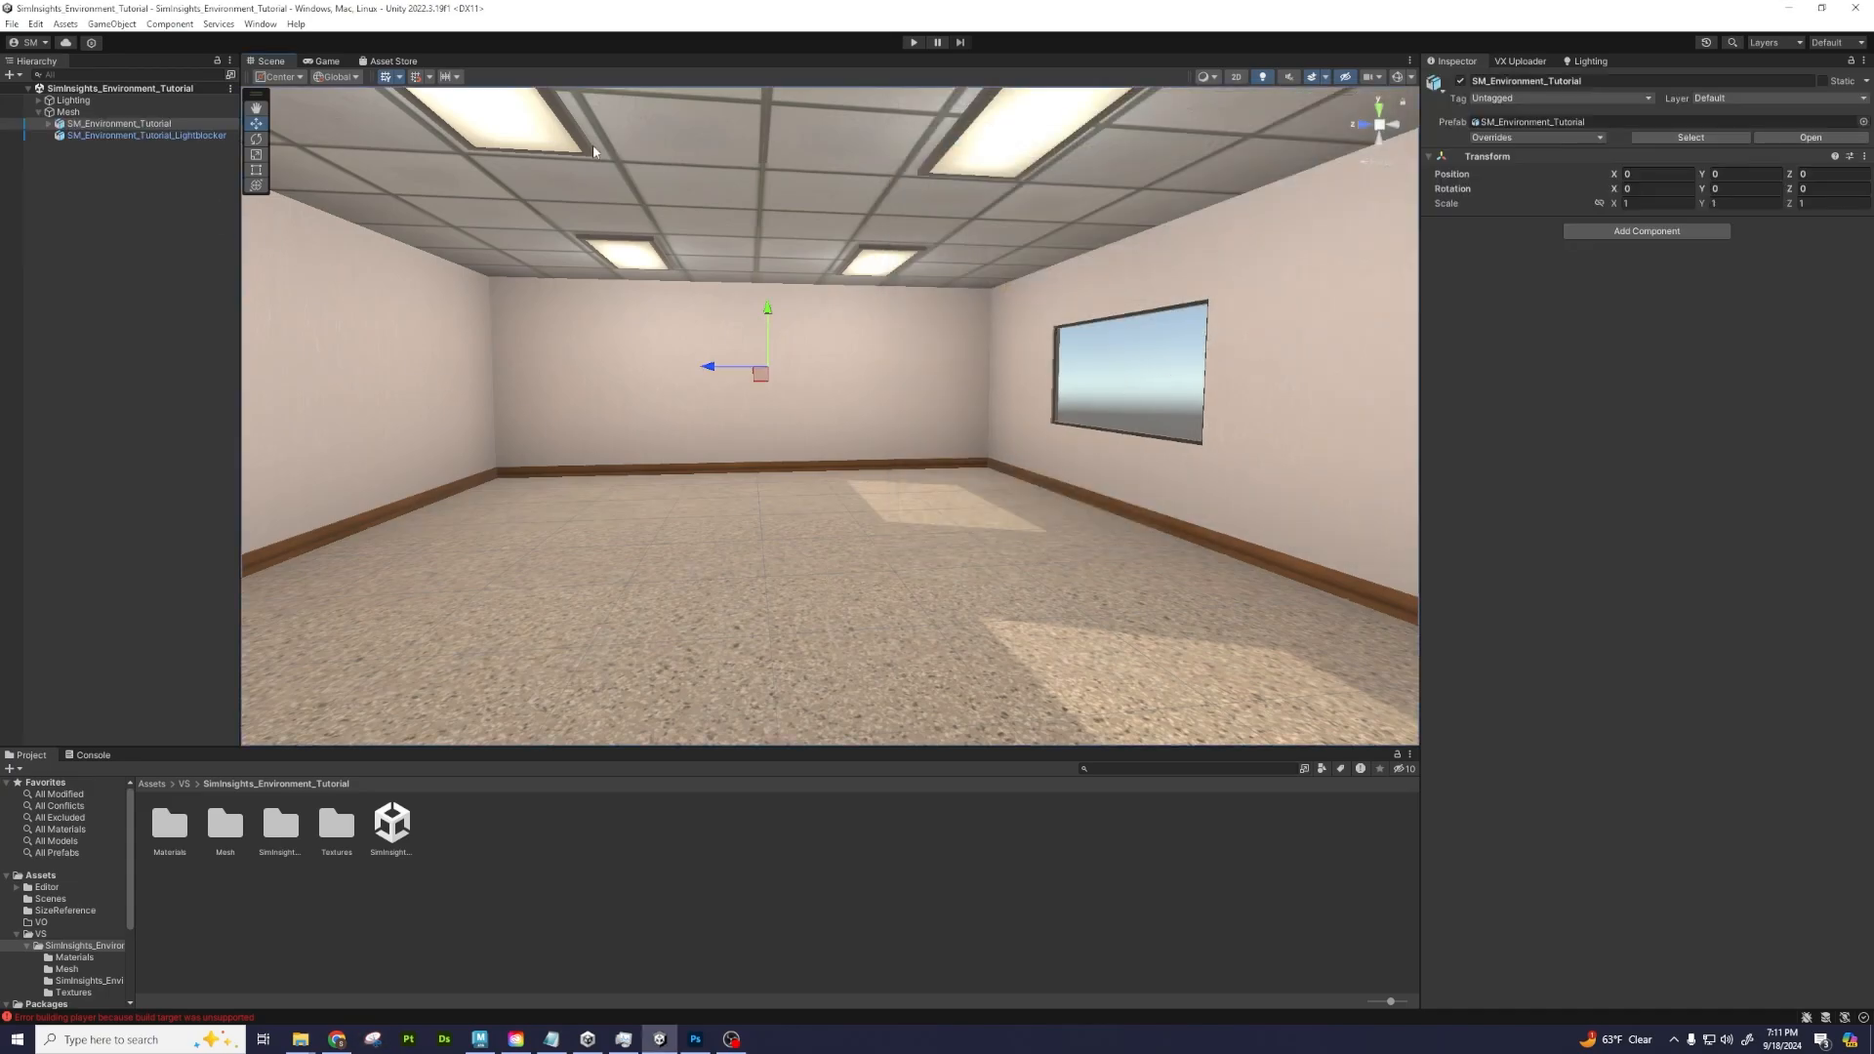
left_click(126, 125)
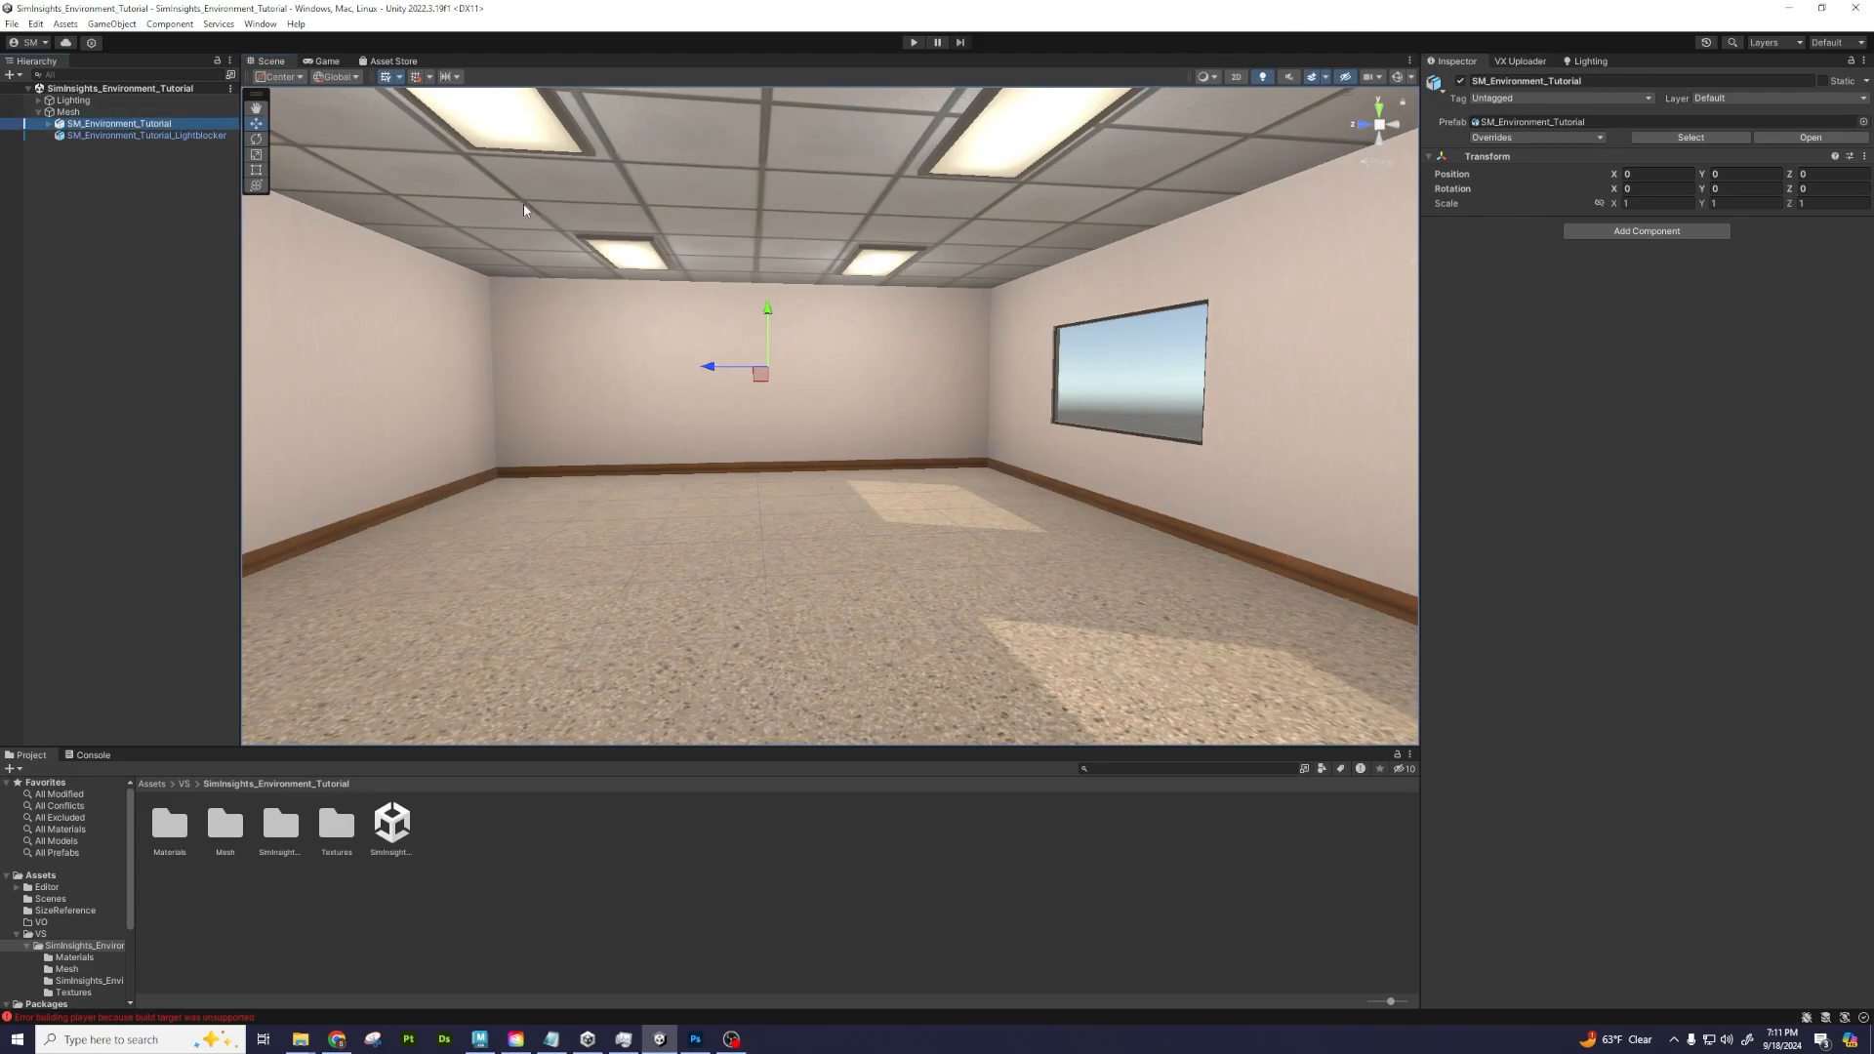
left_click(48, 124)
left_click(107, 136)
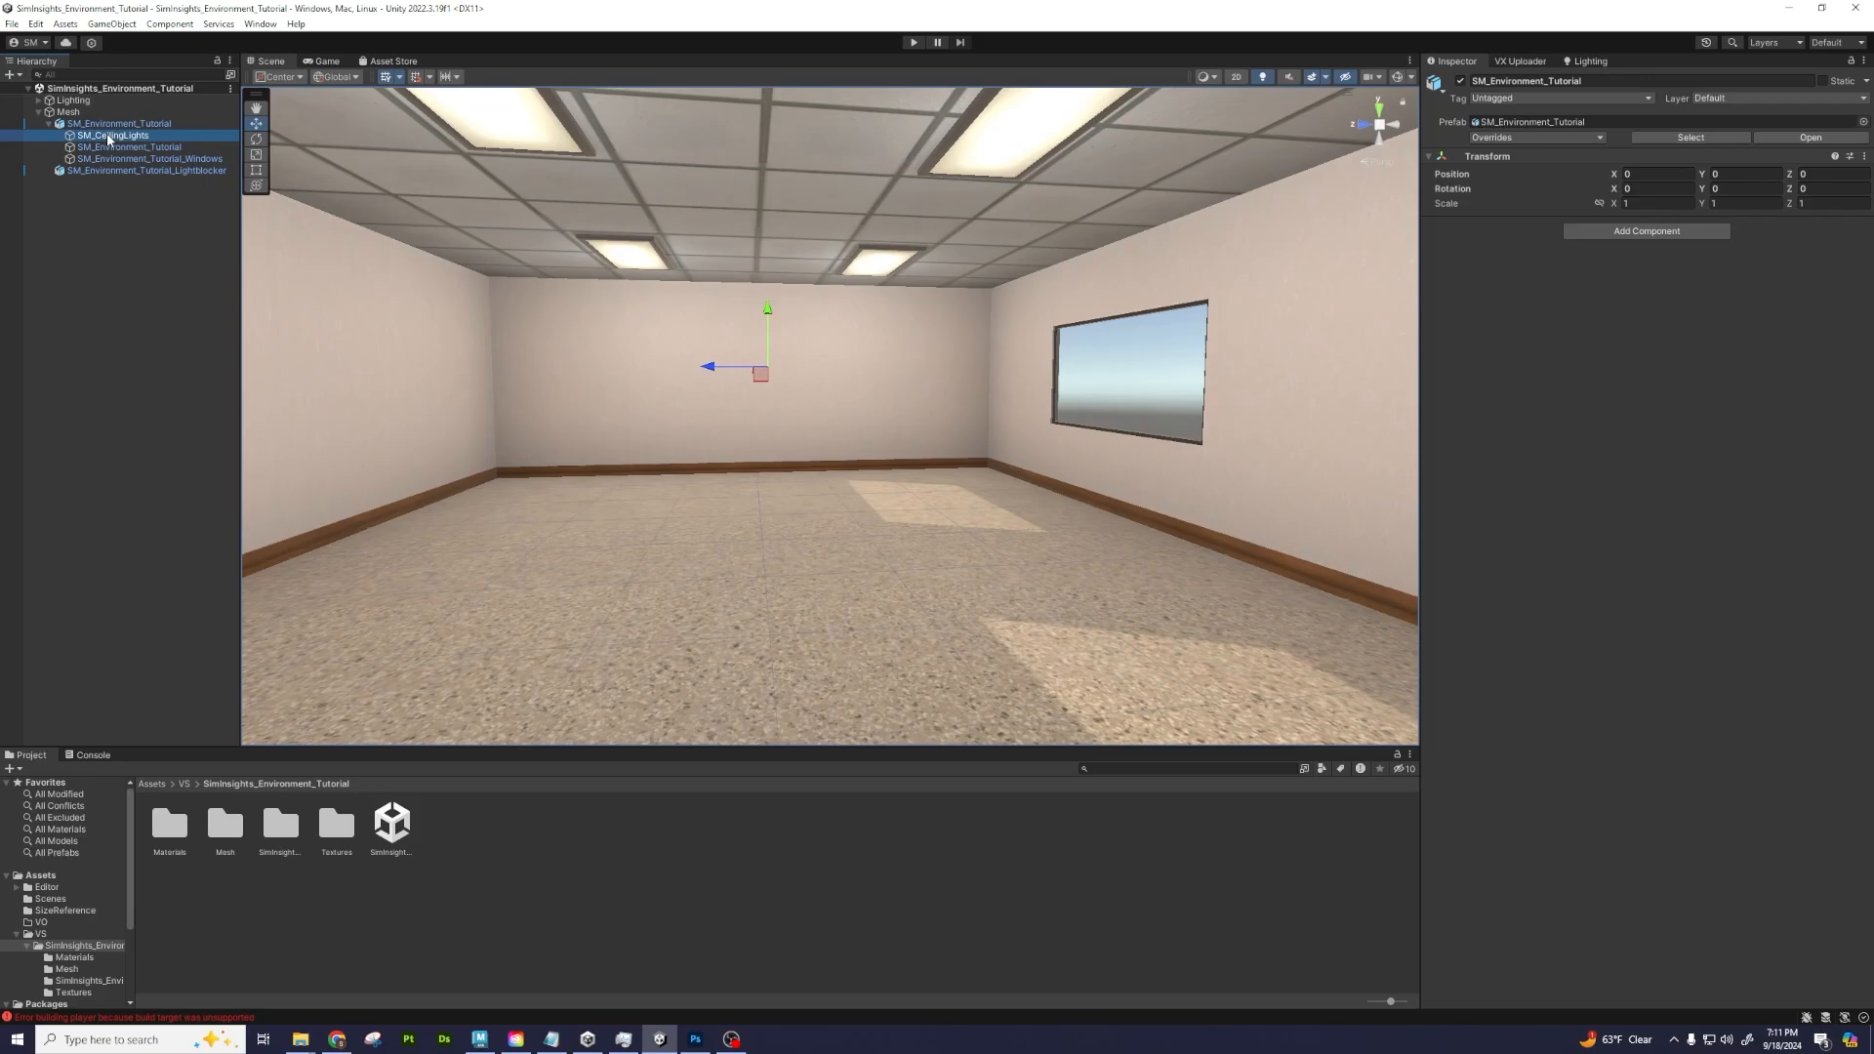
left_click(172, 148)
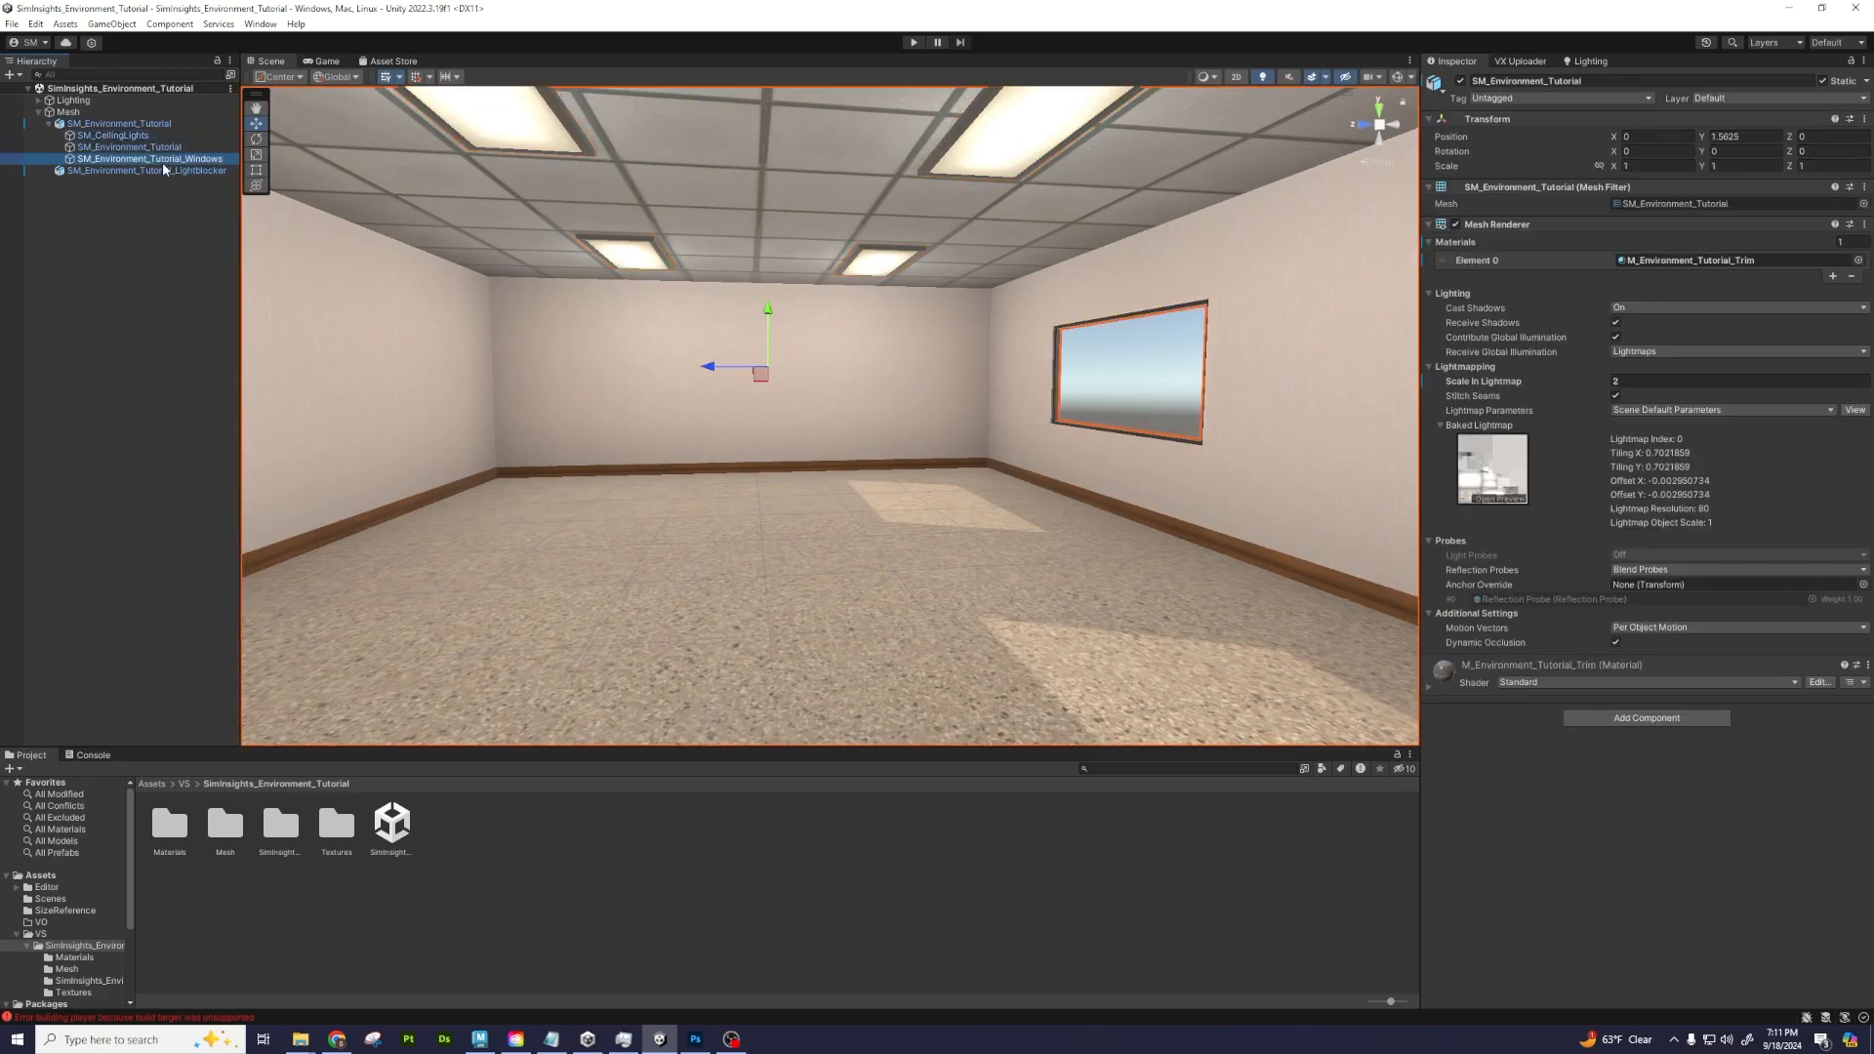
left_click(162, 161)
left_click(163, 149)
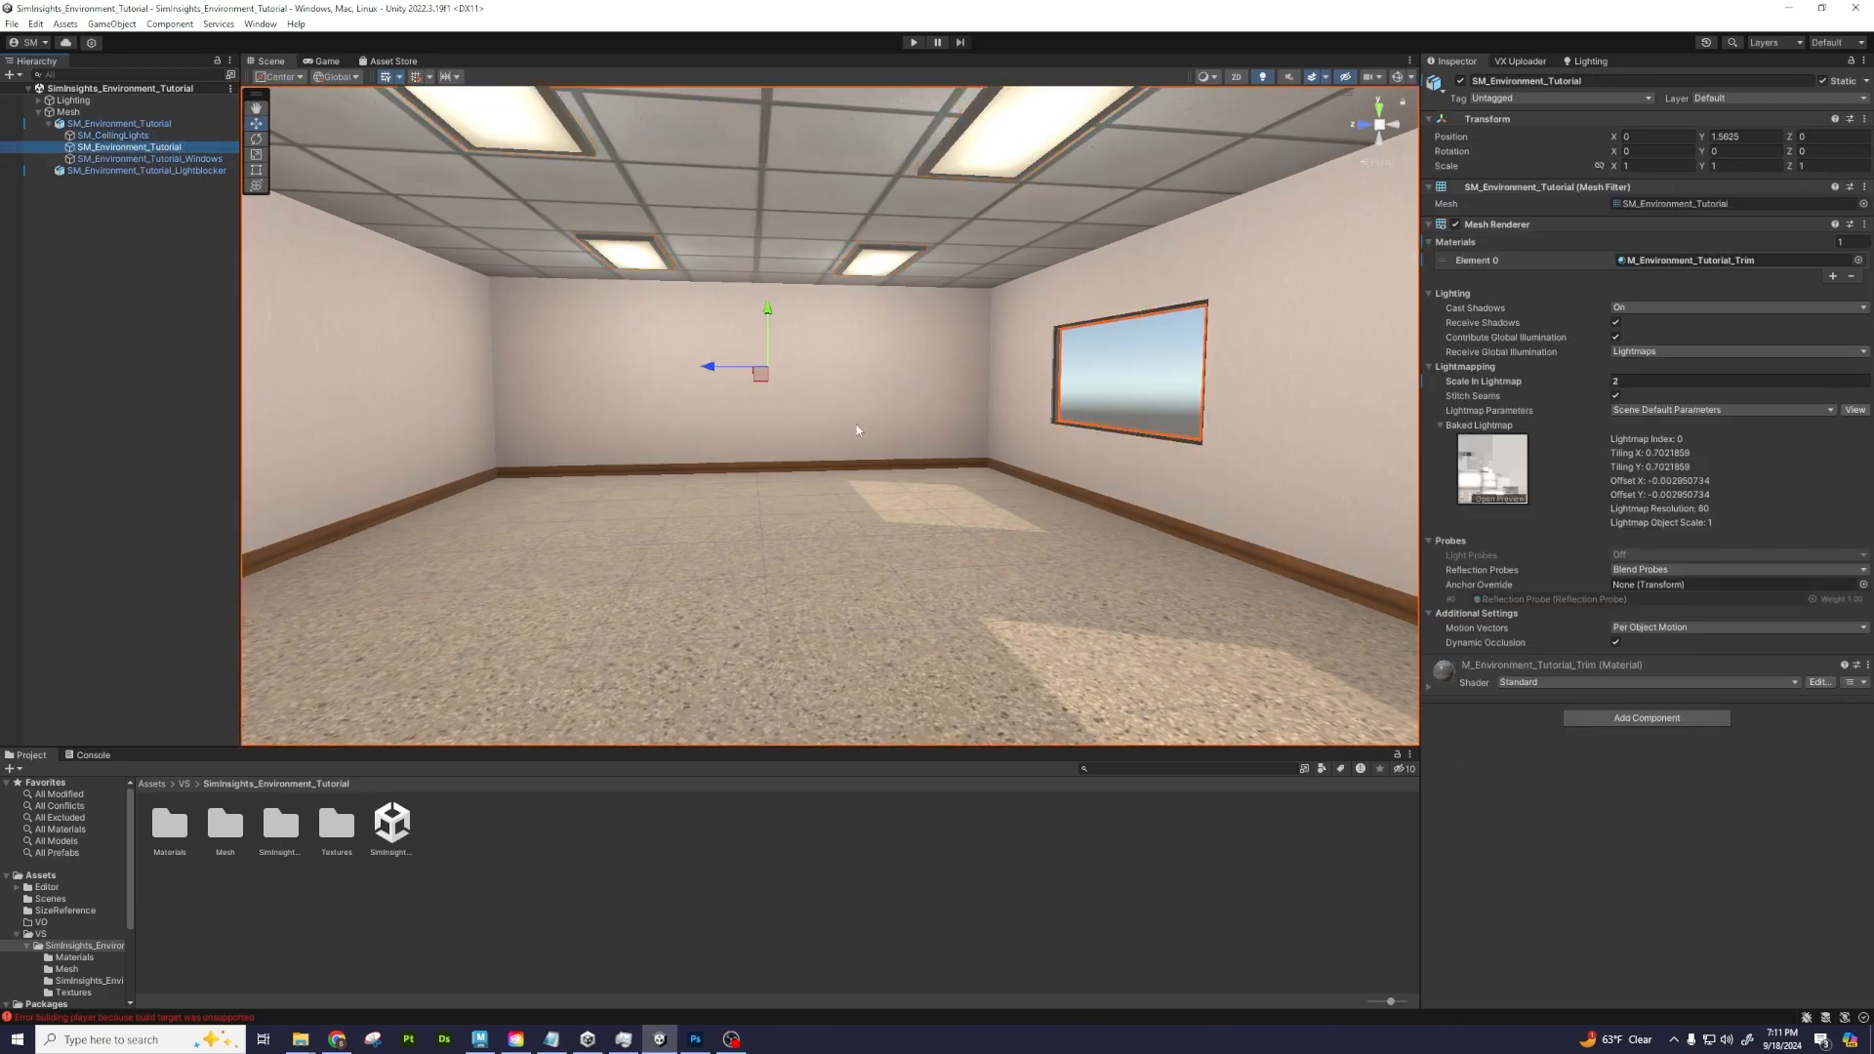
left_click(1580, 716)
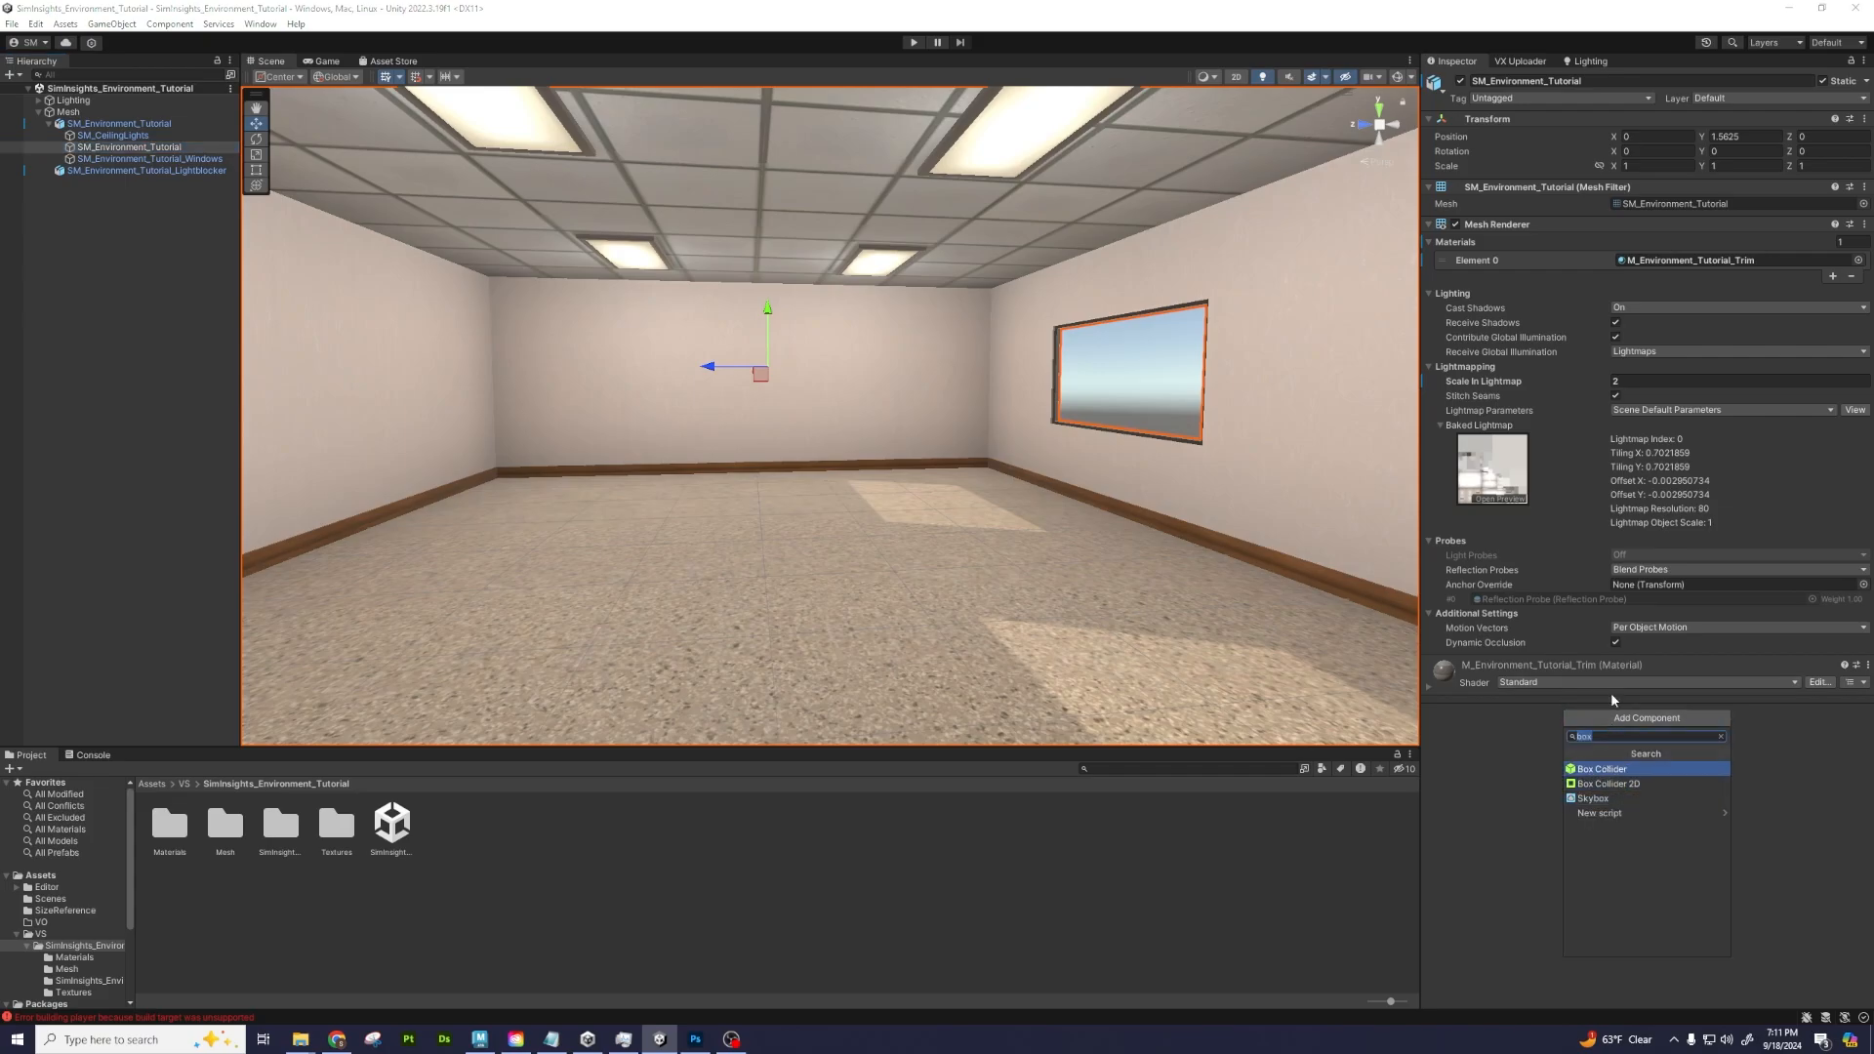
type("mesh")
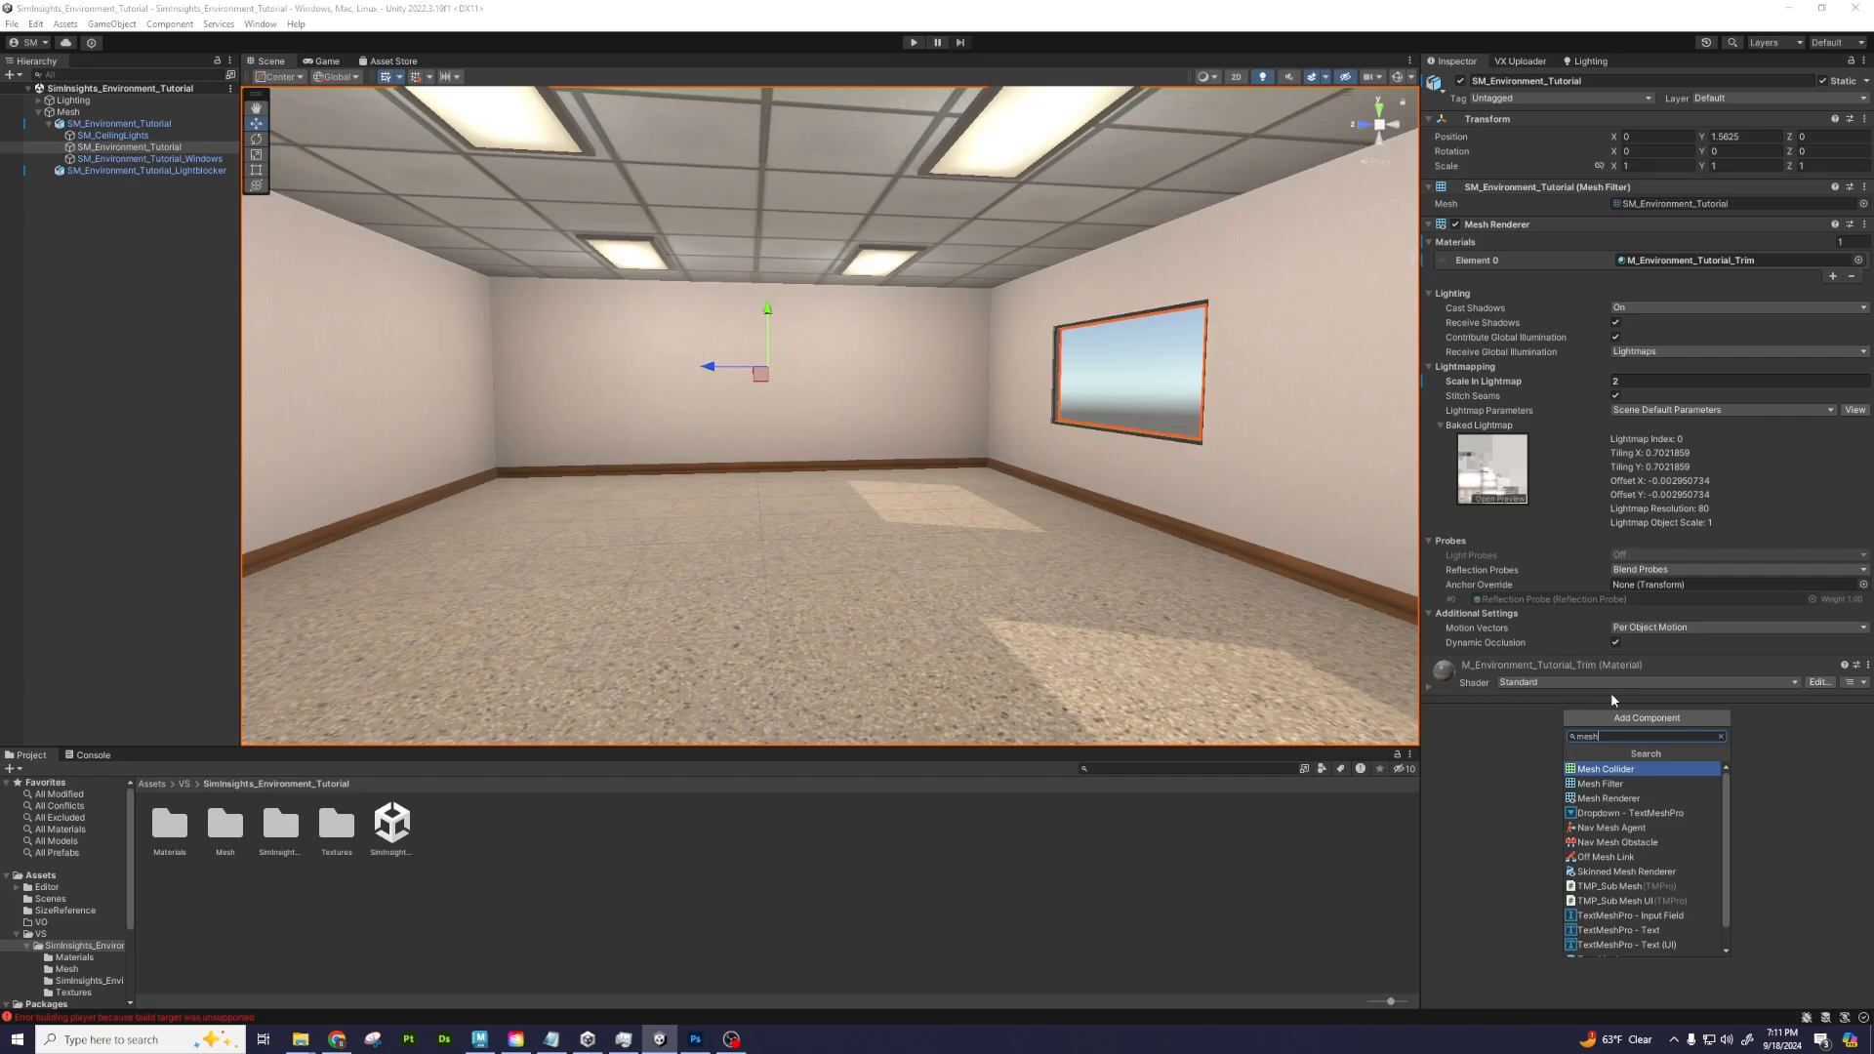
left_click(1621, 769)
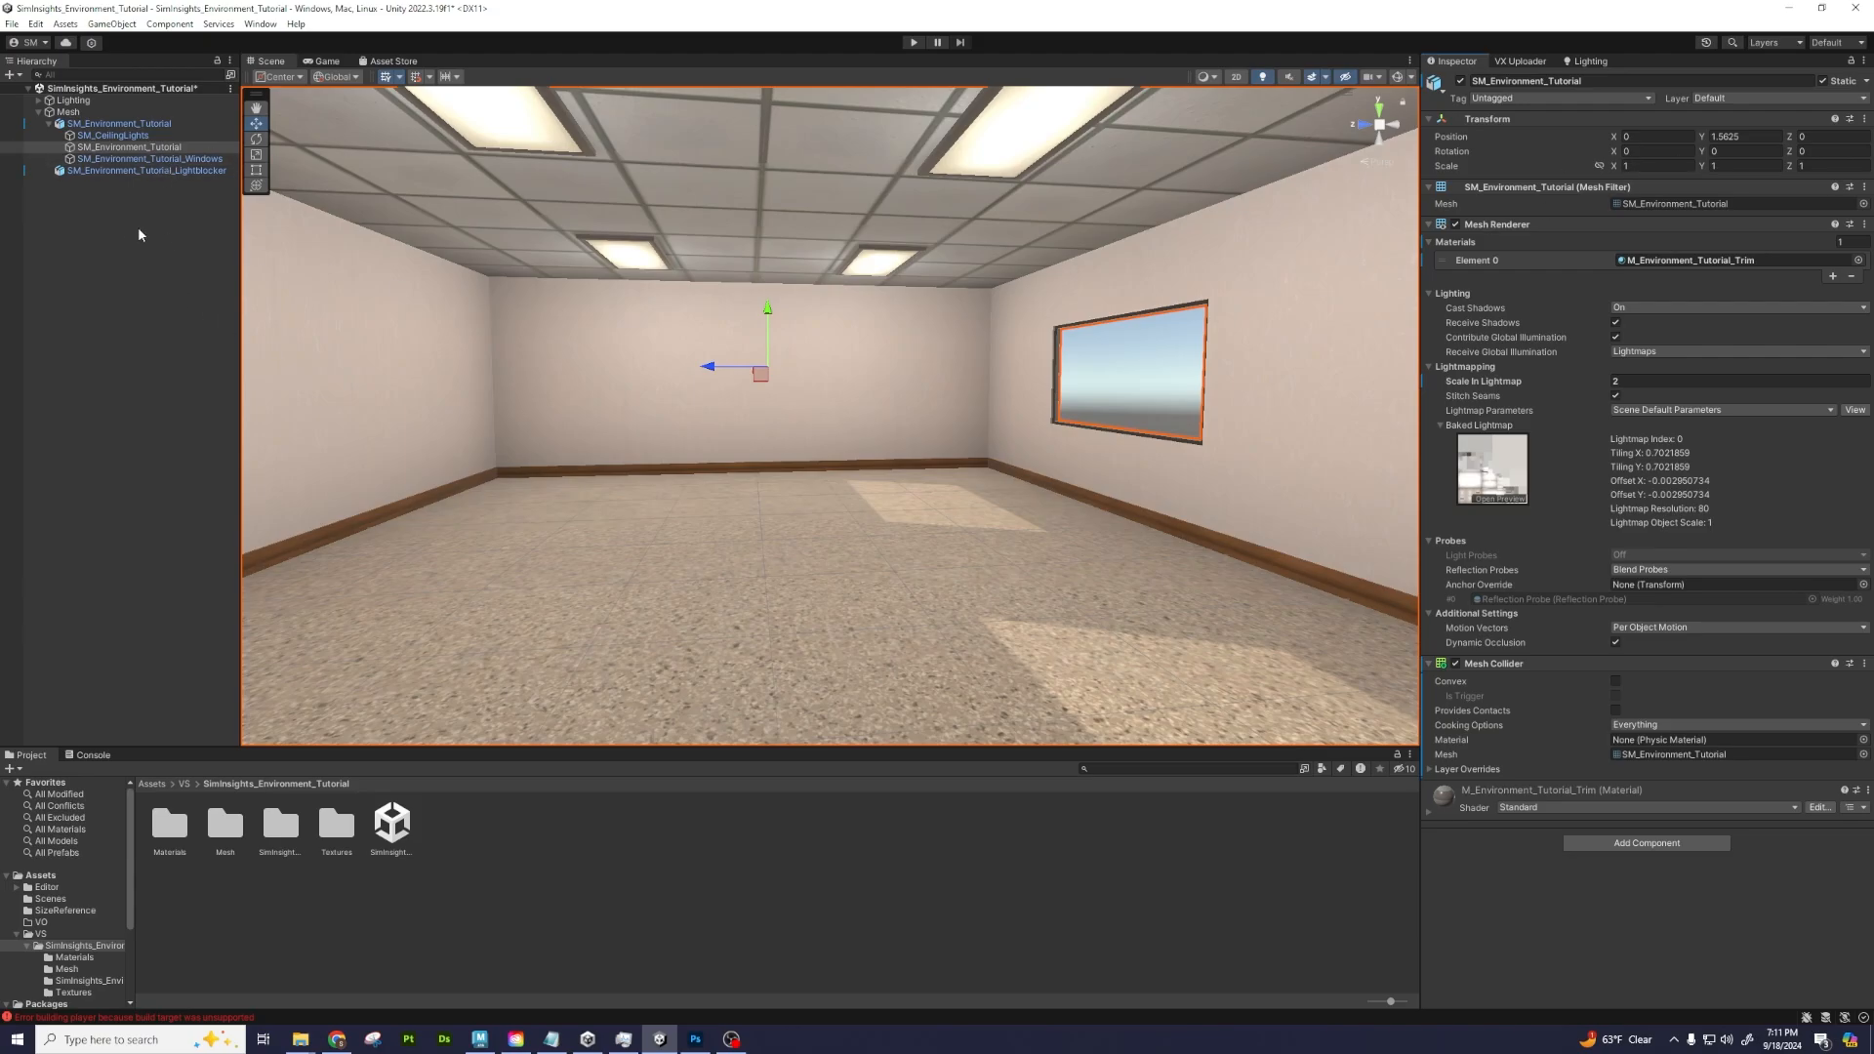
Examine the room mesh in the scene, including the door wall and the window side
left_click(144, 157)
left_click(143, 151)
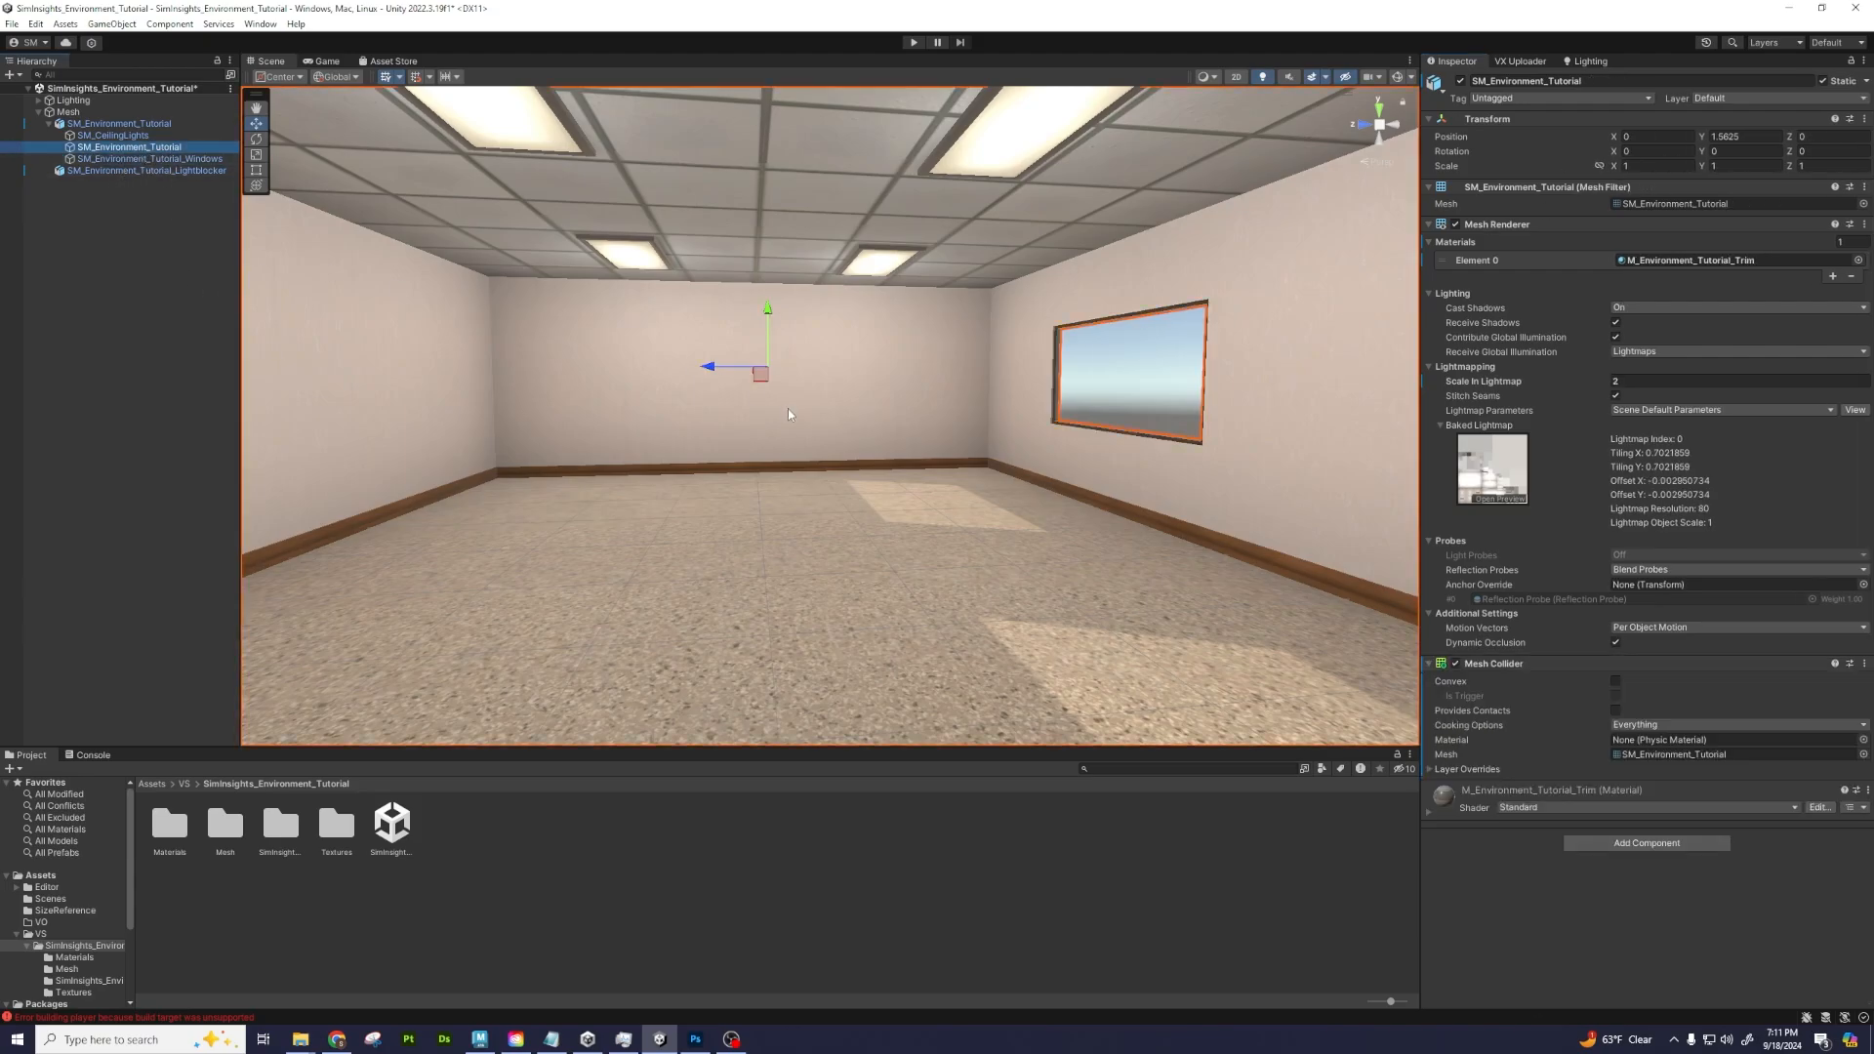
right_click_drag(788, 408, 1386, 467)
key("w")
left_click(1006, 395)
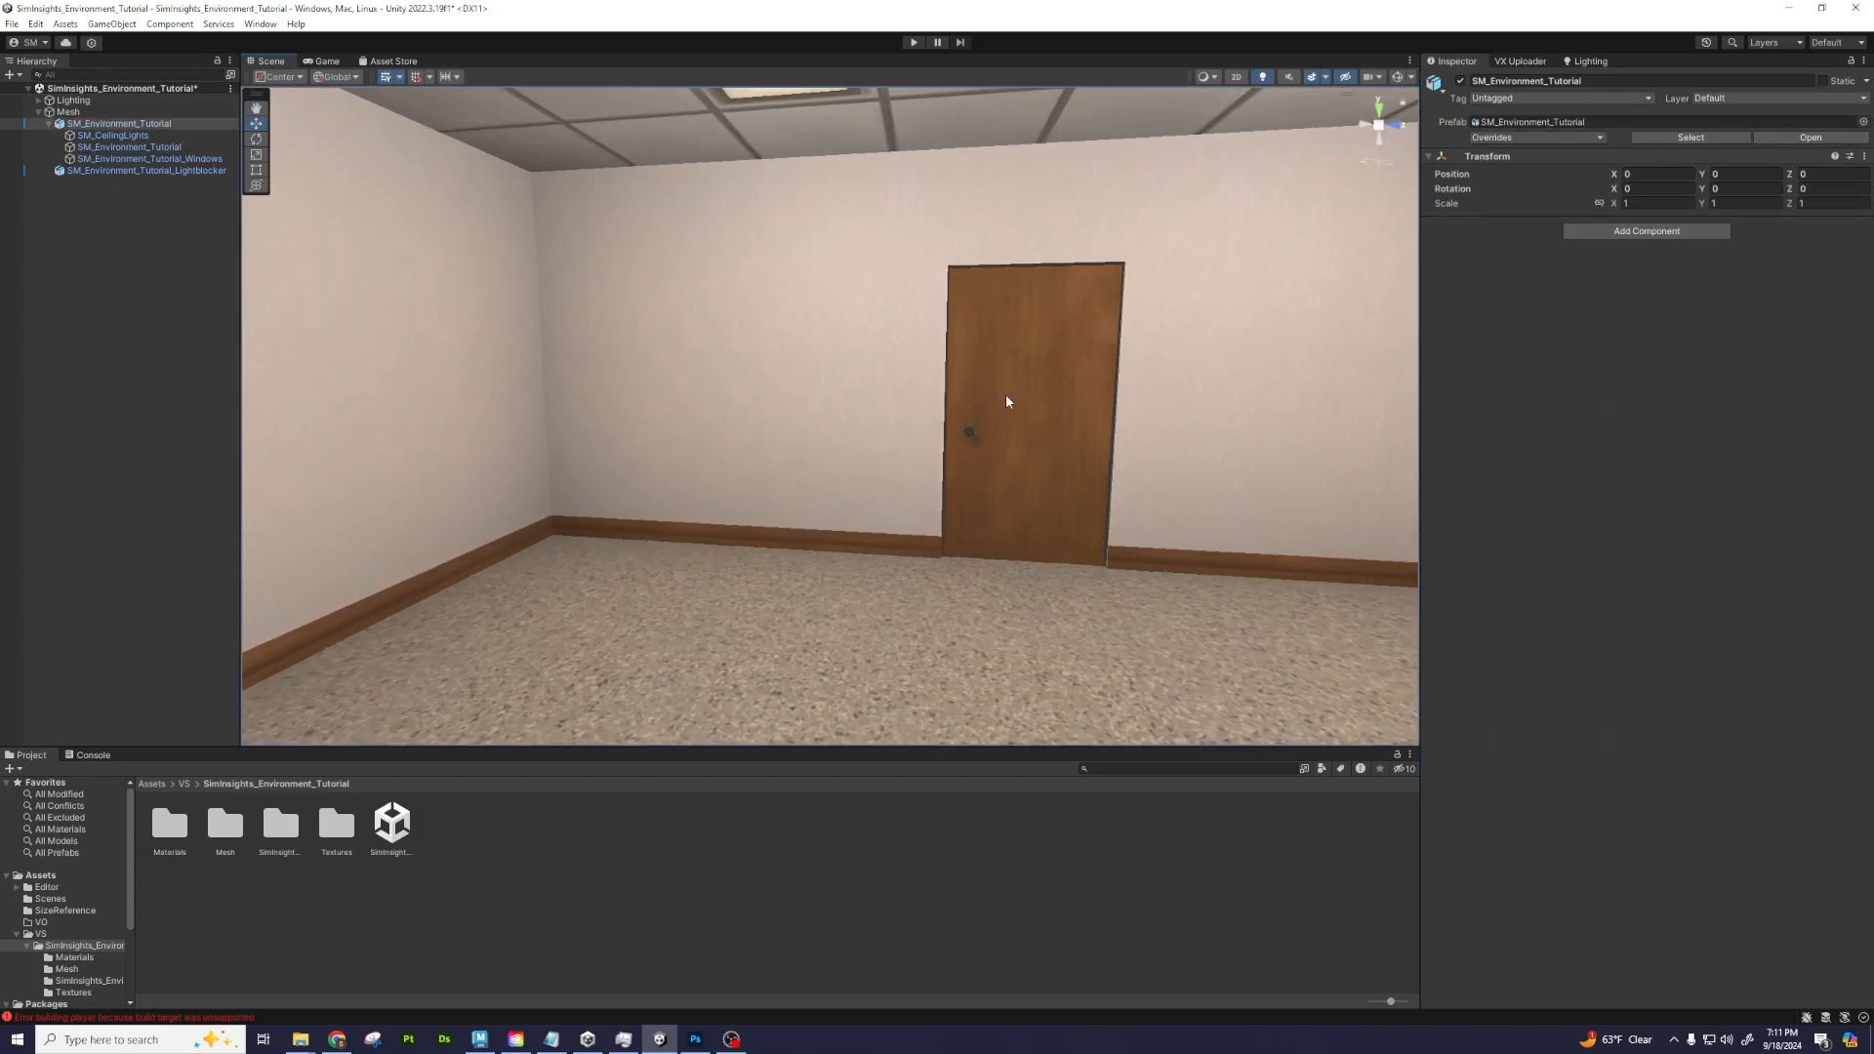
left_click(1007, 395)
left_click(1058, 371)
right_click_drag(1058, 372, 494, 453)
Open the VX Uploader's AssetBundle upload list and include SimInsights_Environment_Tutorial with the type Space
left_click(1504, 61)
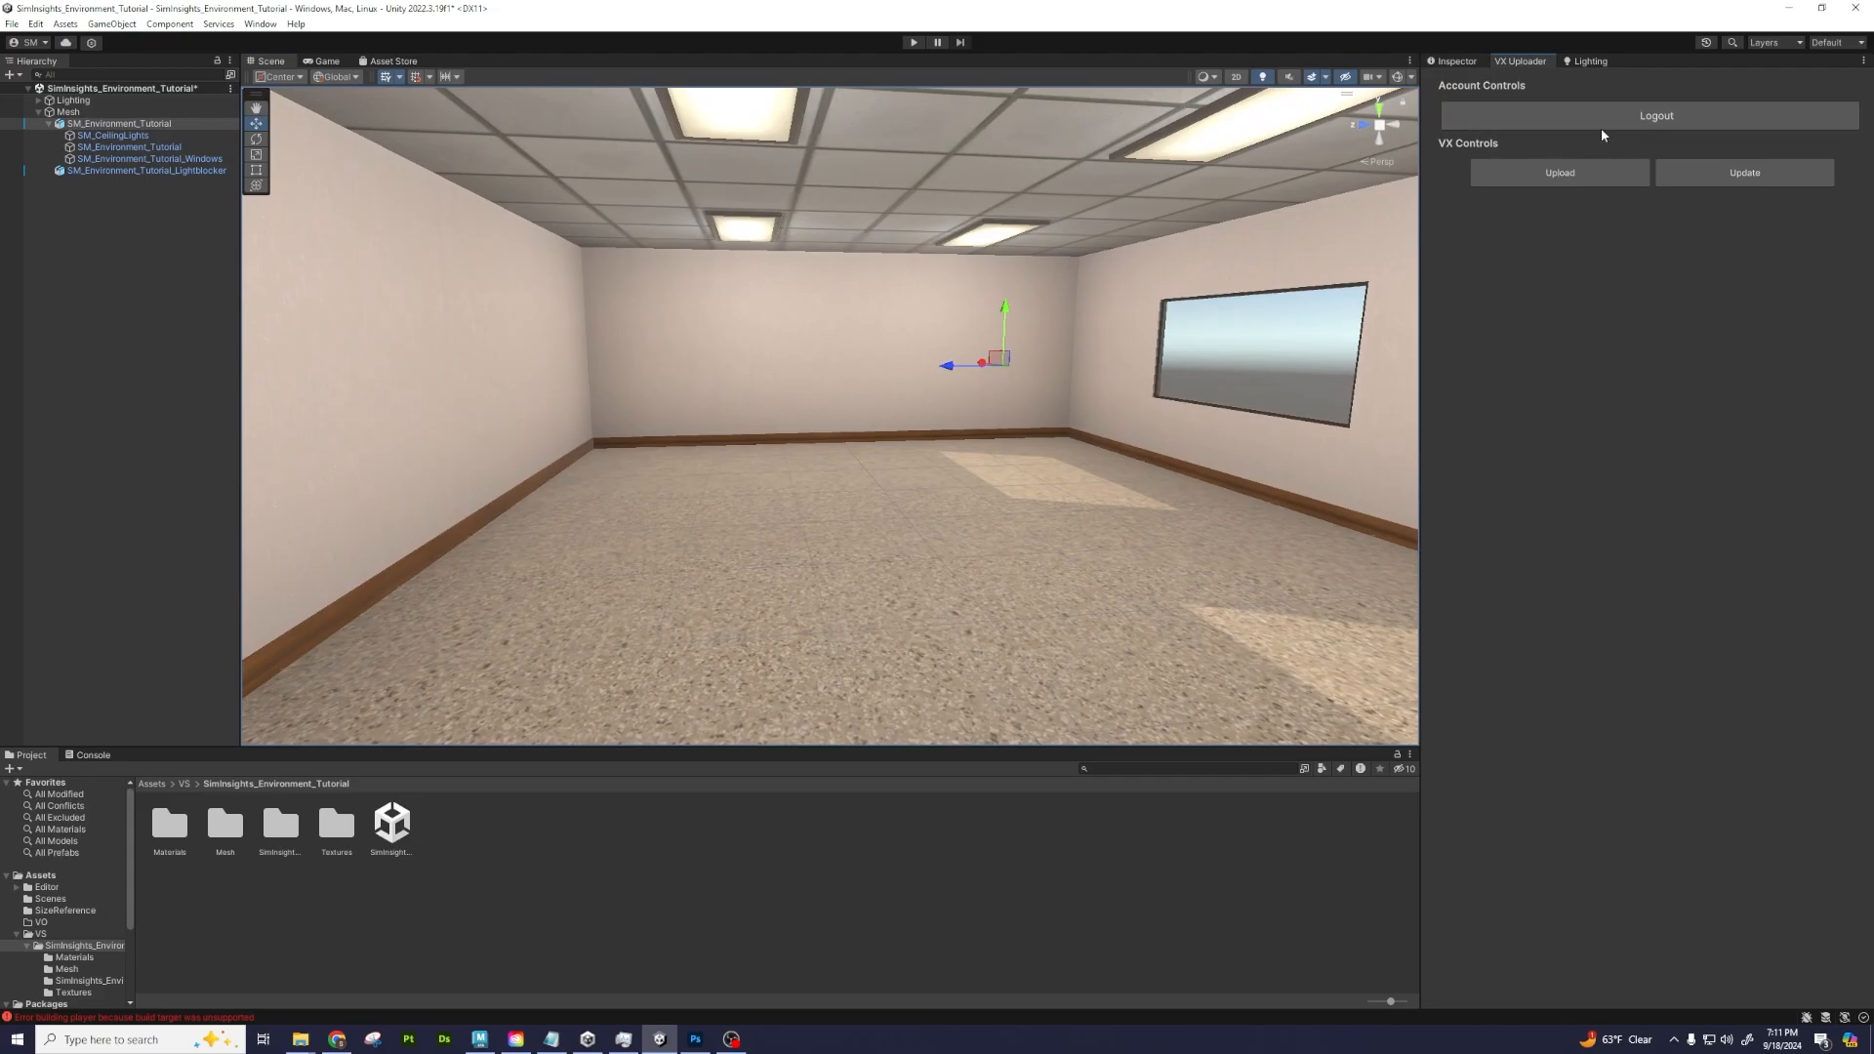
left_click(1615, 176)
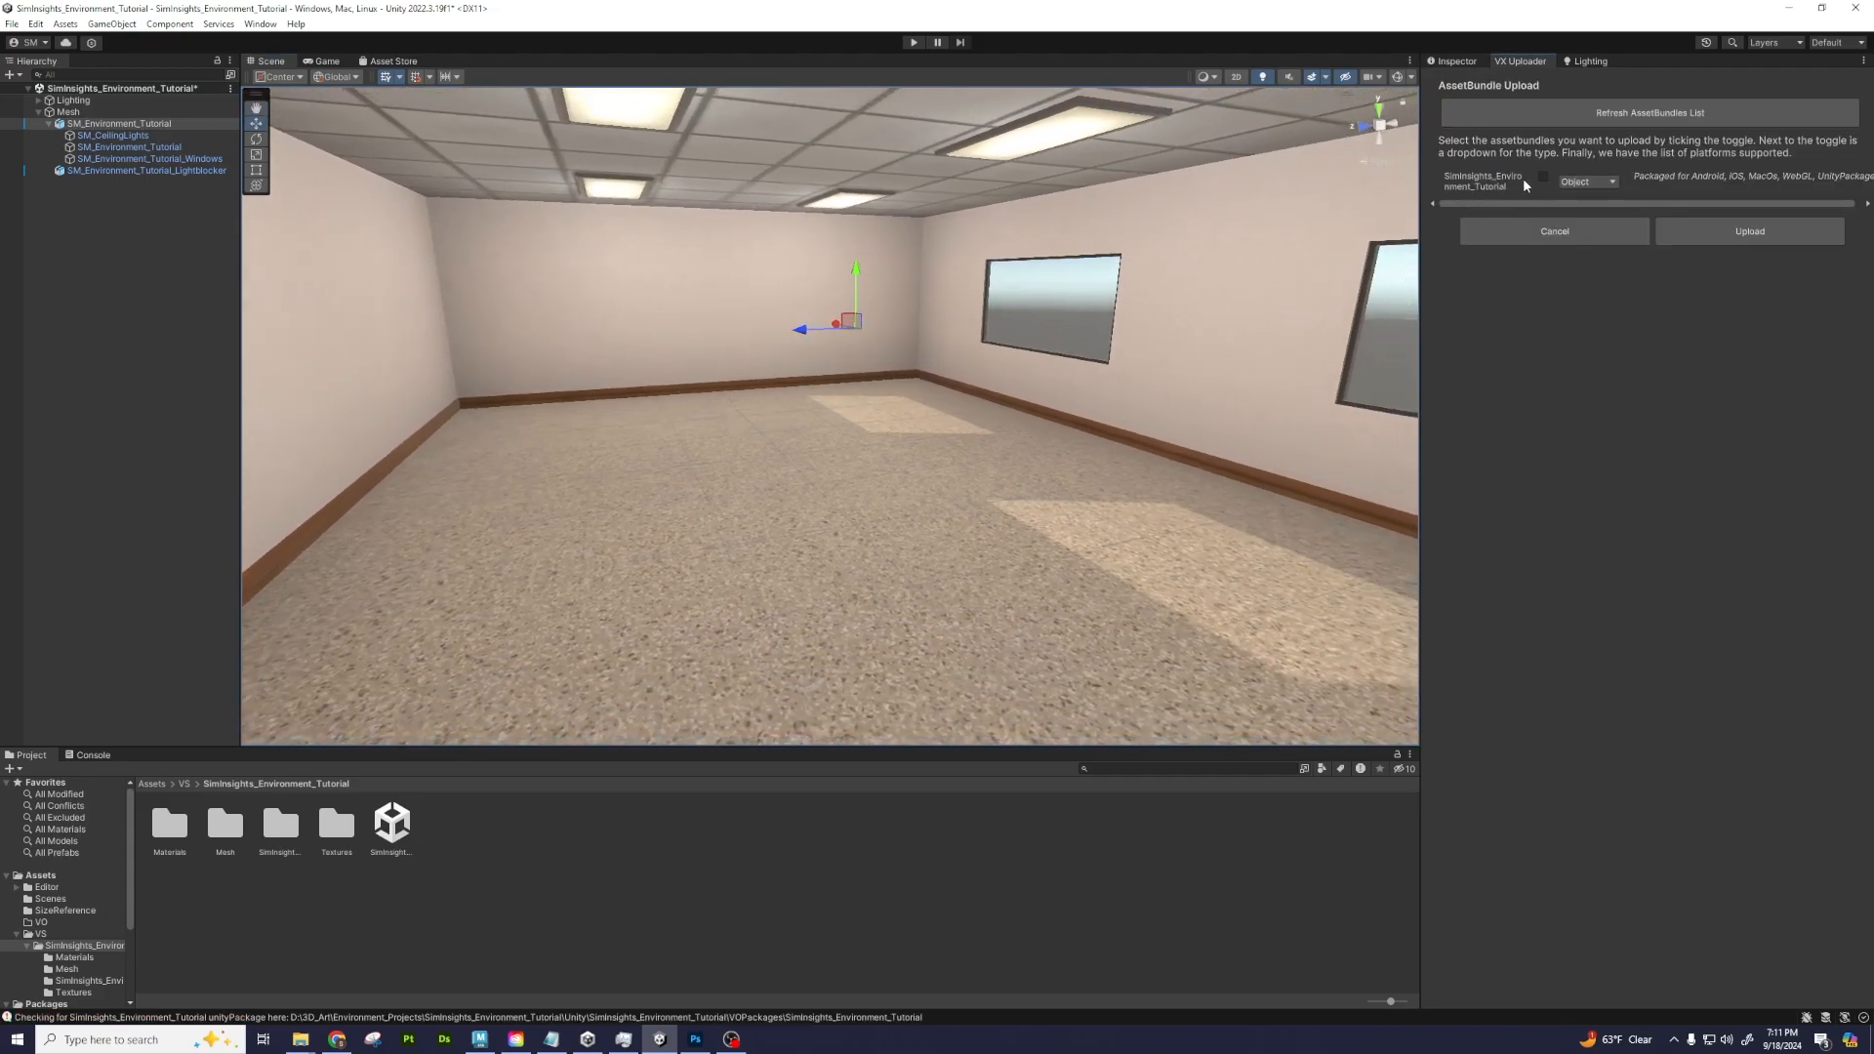
left_click(1543, 180)
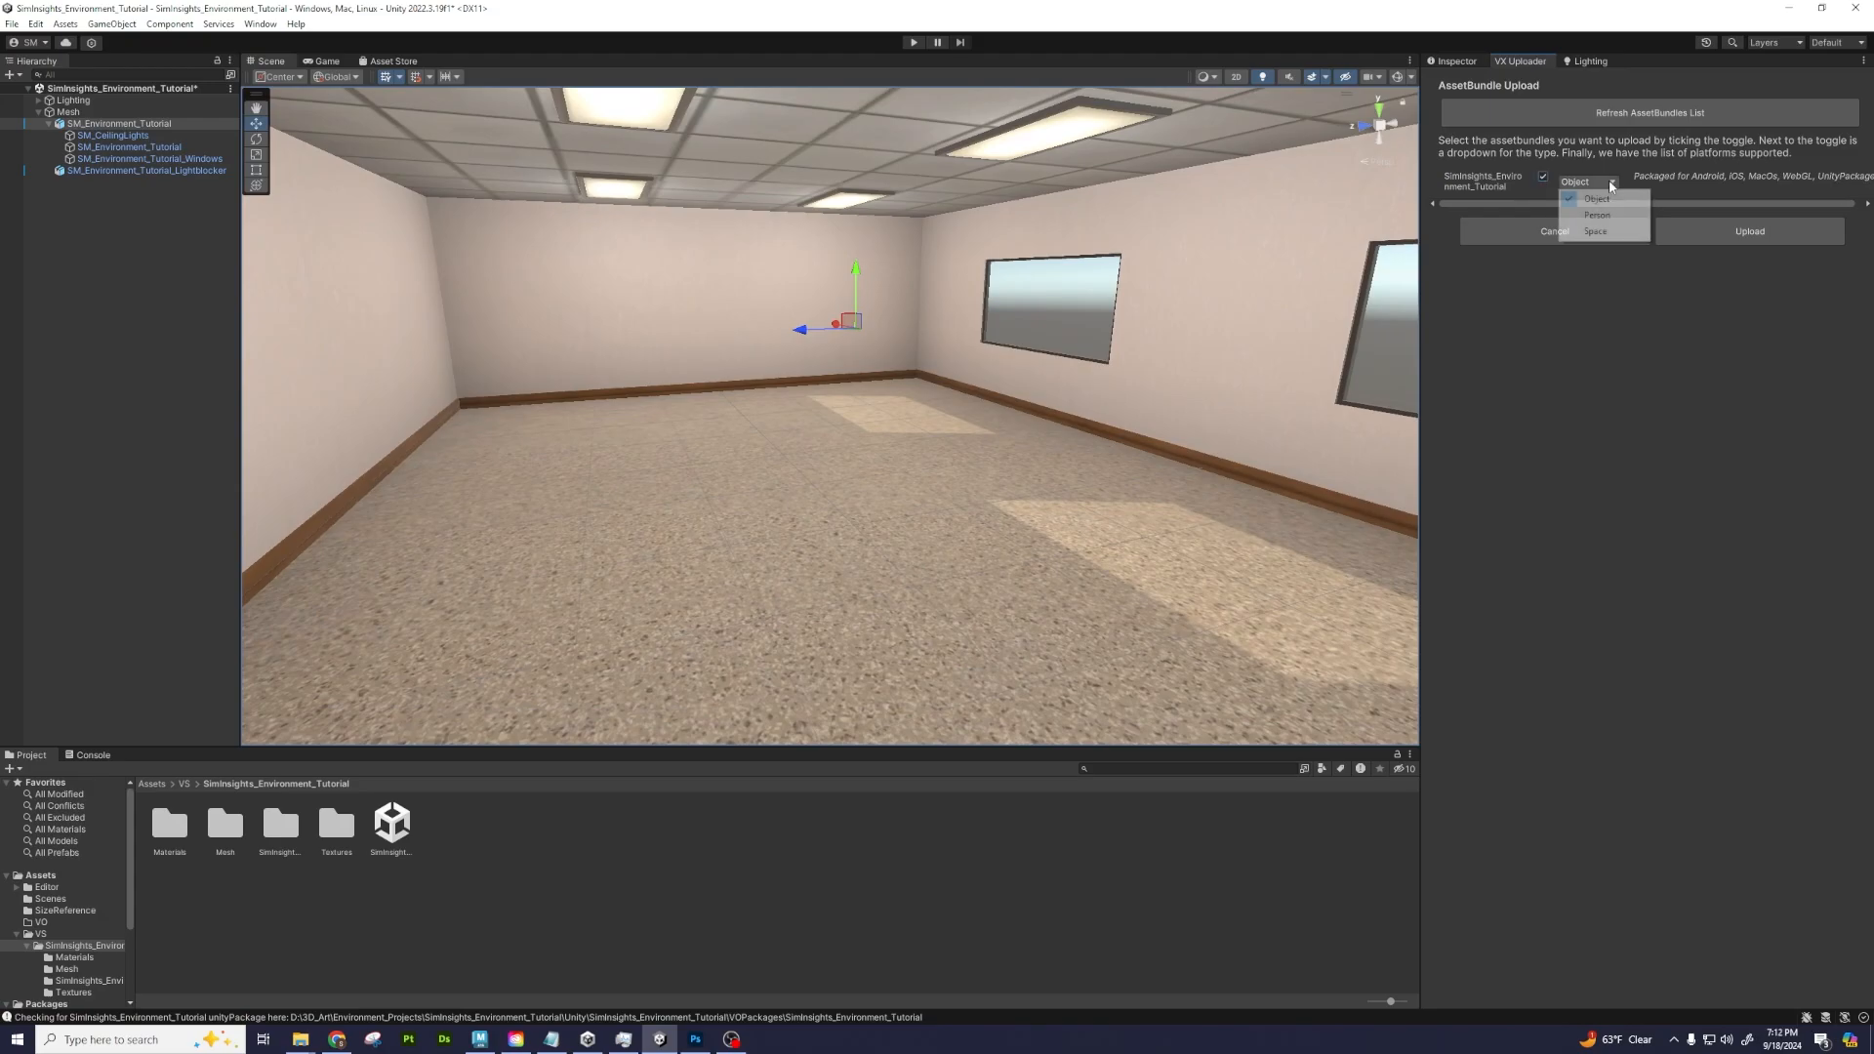
left_click(1606, 181)
left_click(1596, 232)
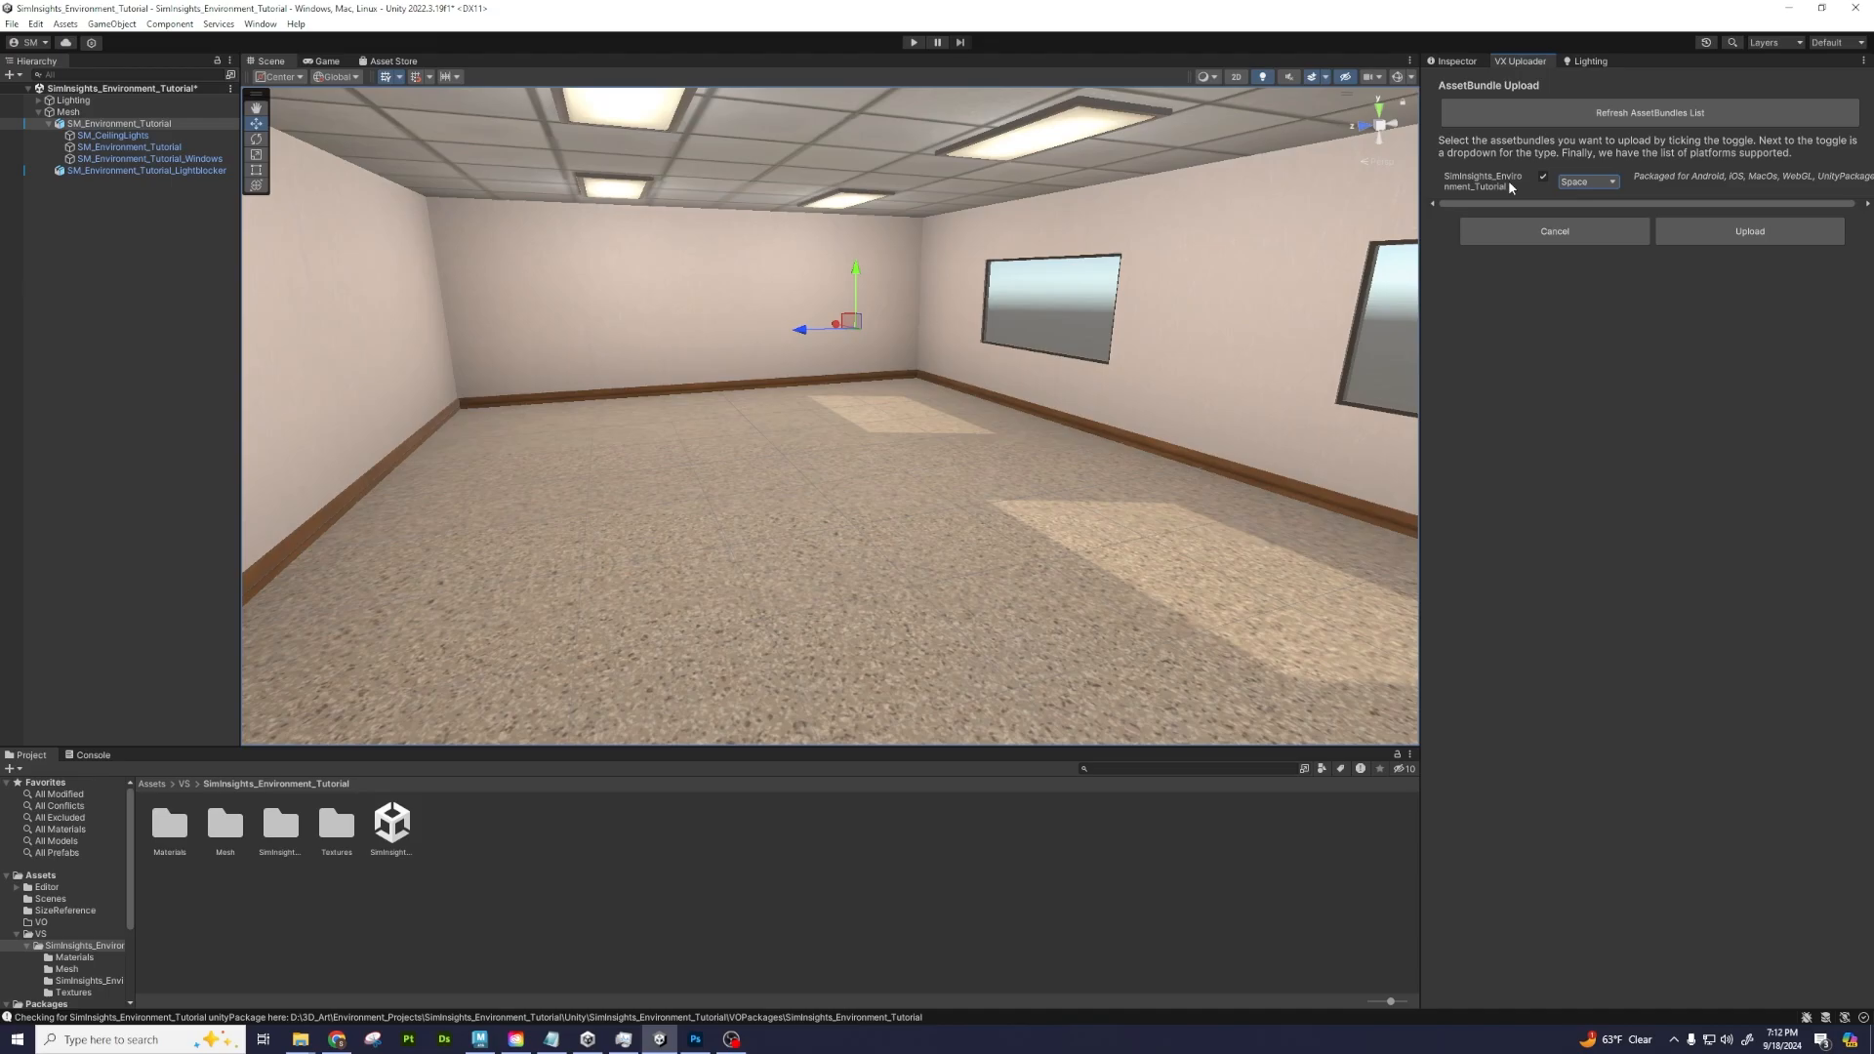
left_click(1587, 181)
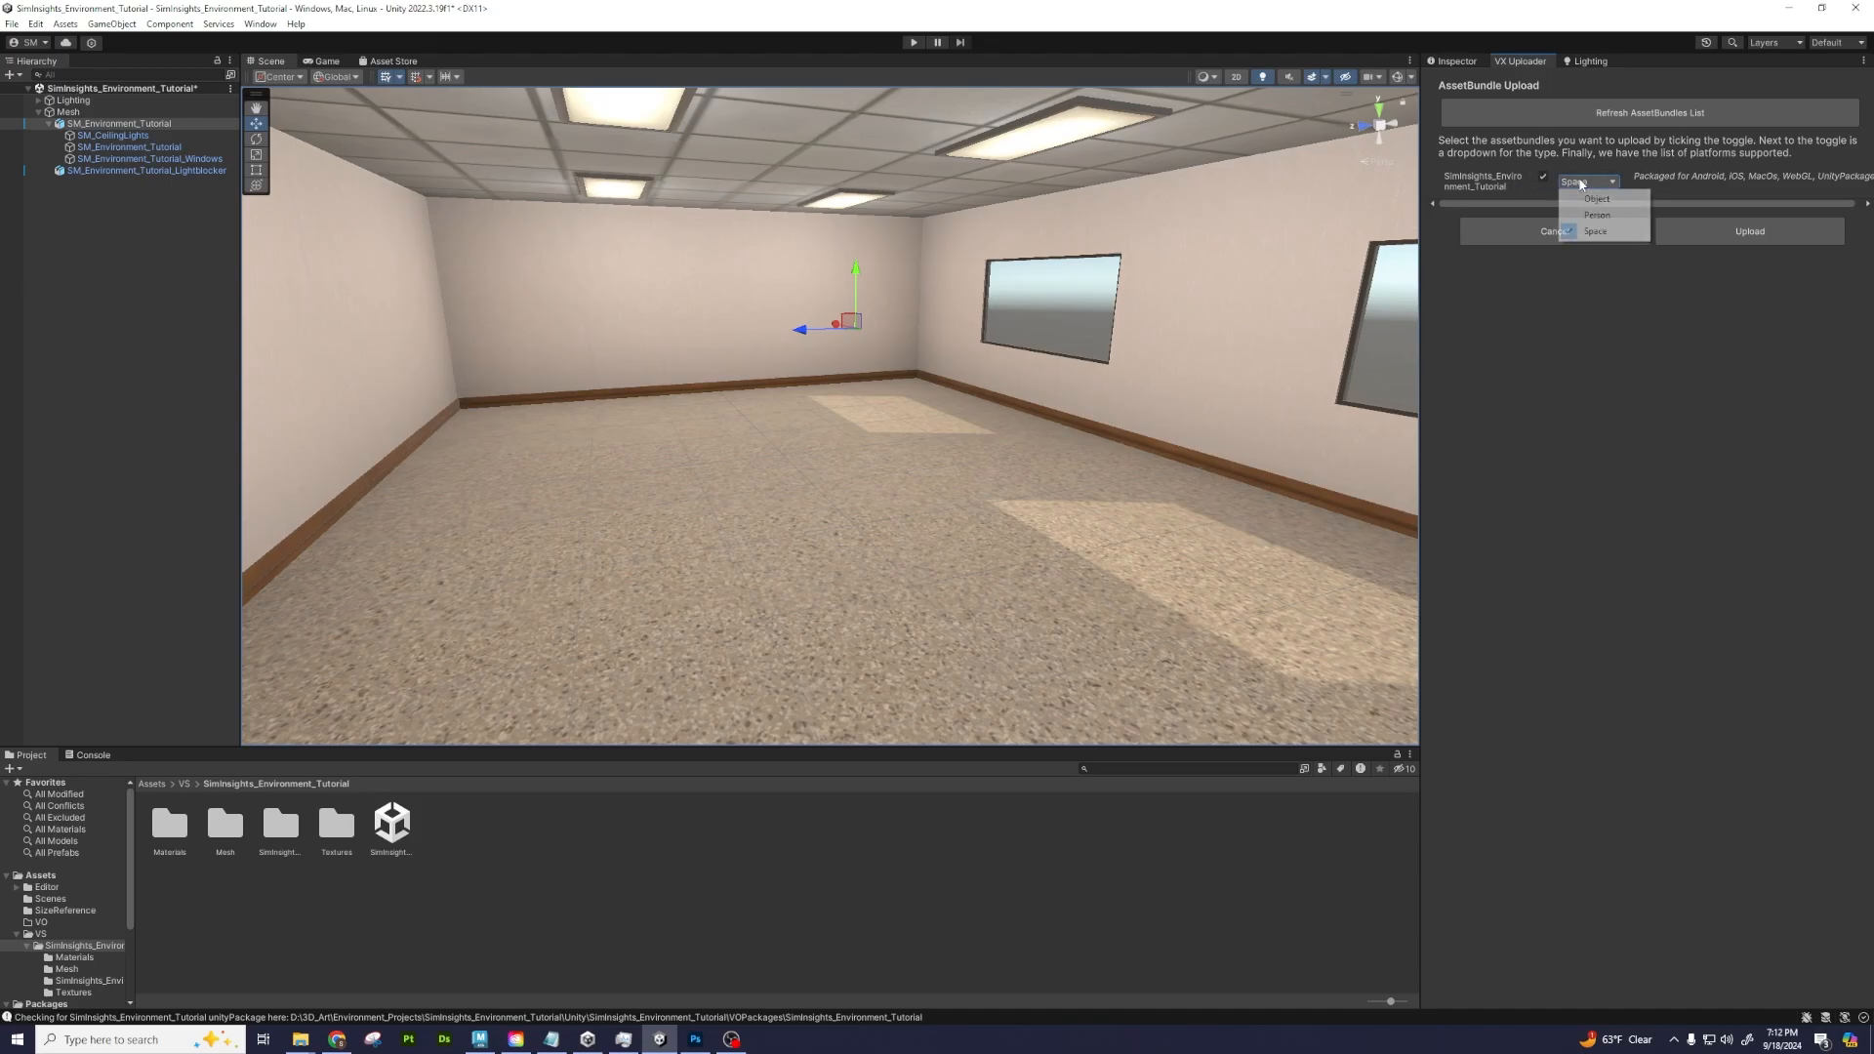
left_click(1597, 231)
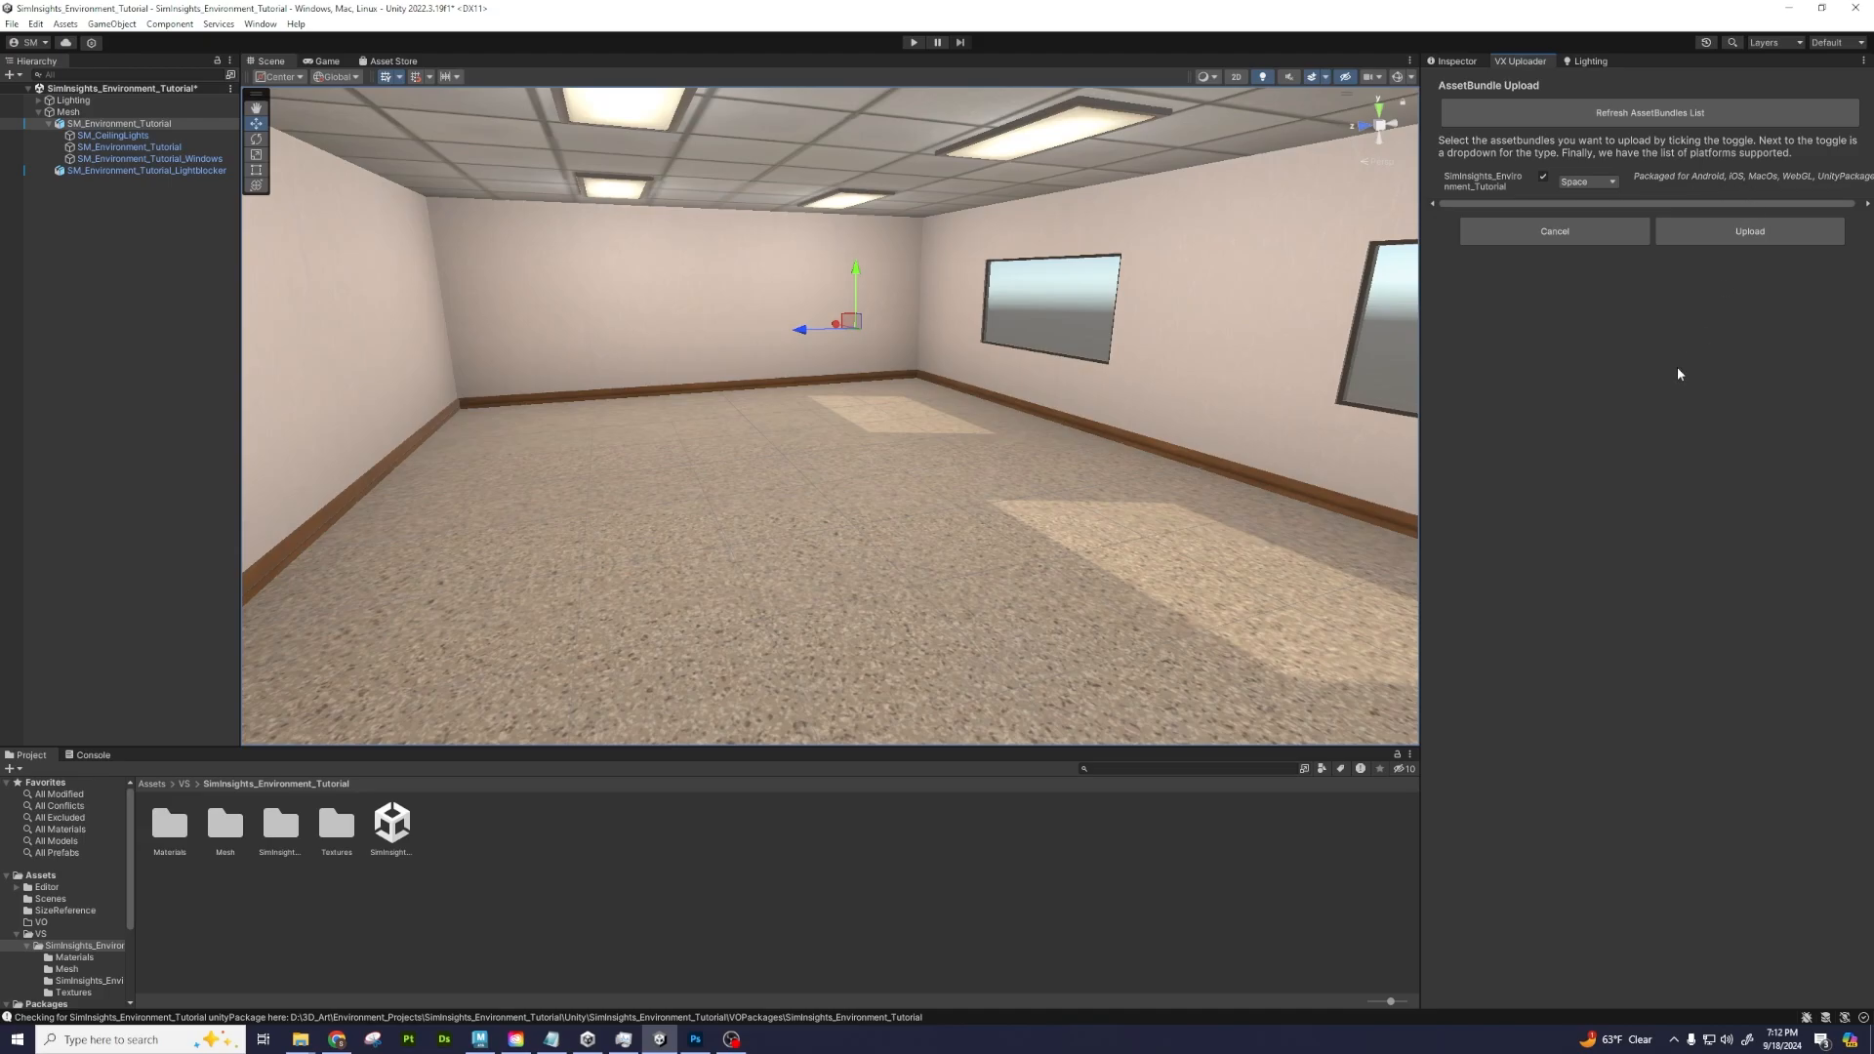
Save the modified scene, and build and package the SimInsights_Environment_Tutorial scene asset for Desktop
right_click(396, 829)
mouse_move(456, 795)
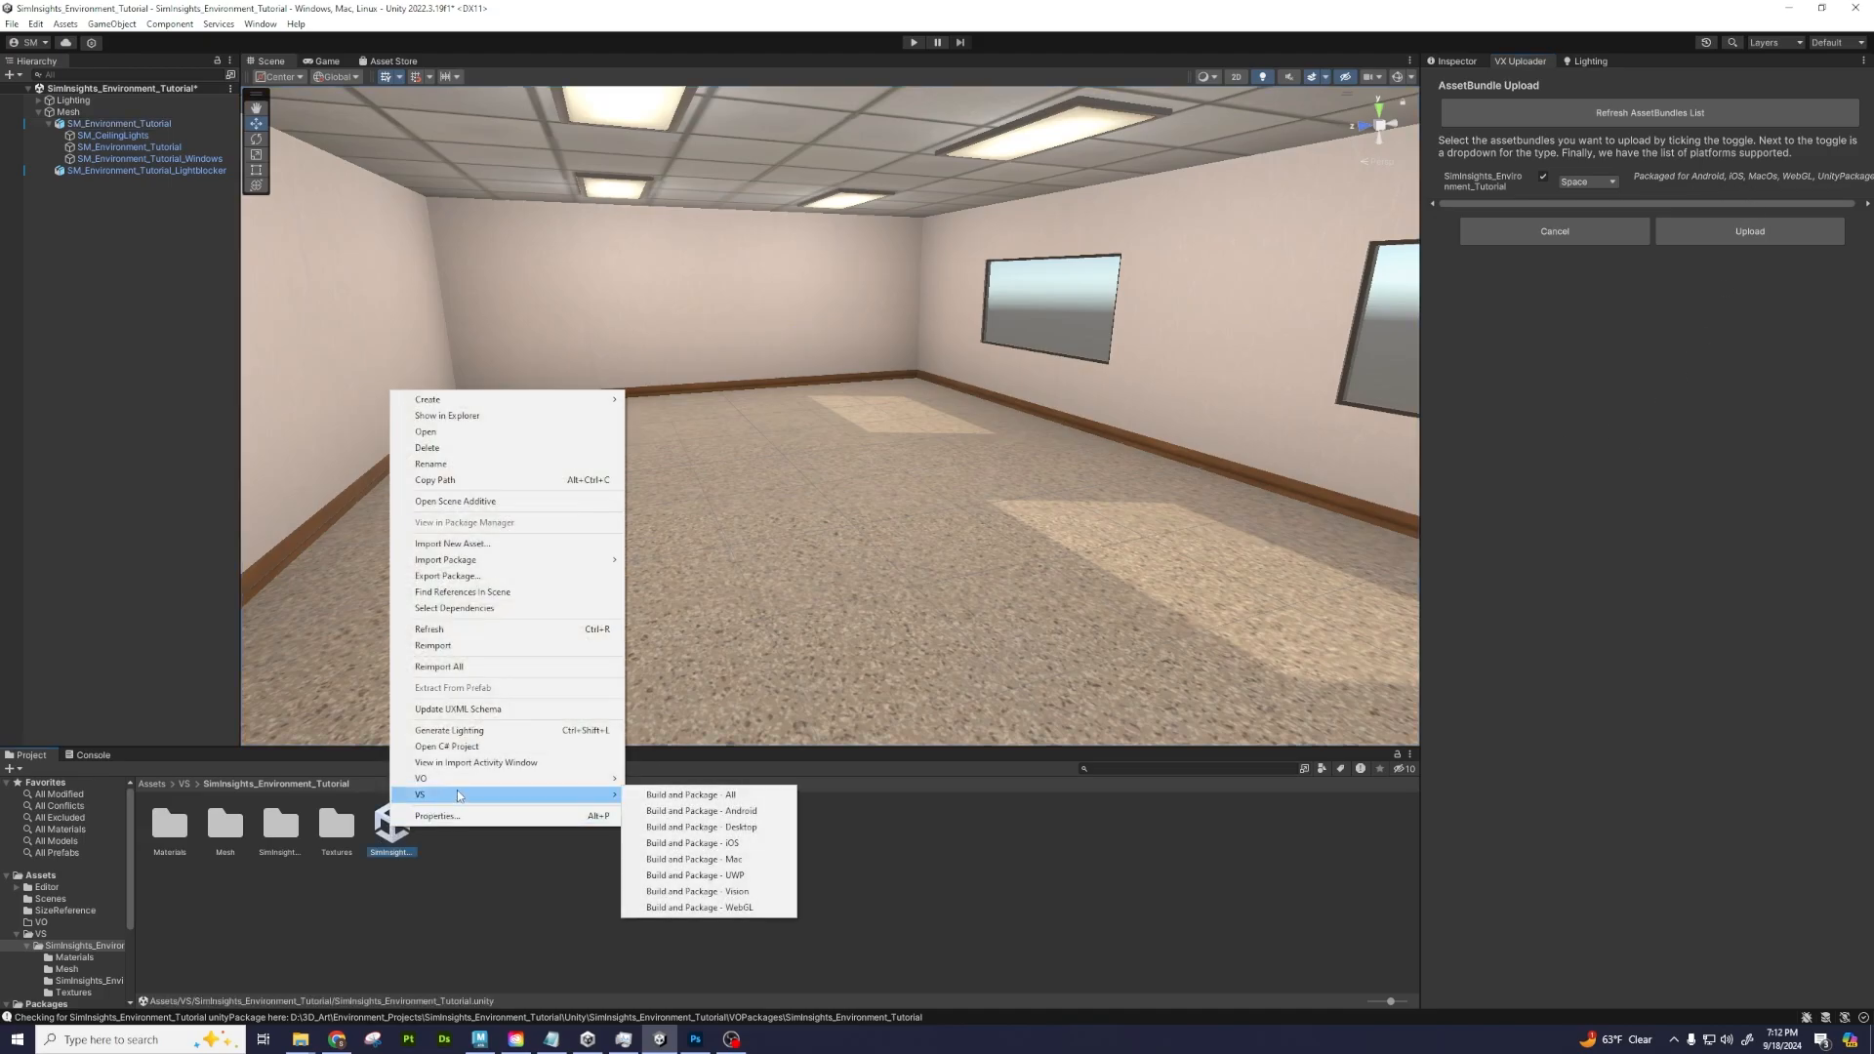
right_click(156, 90)
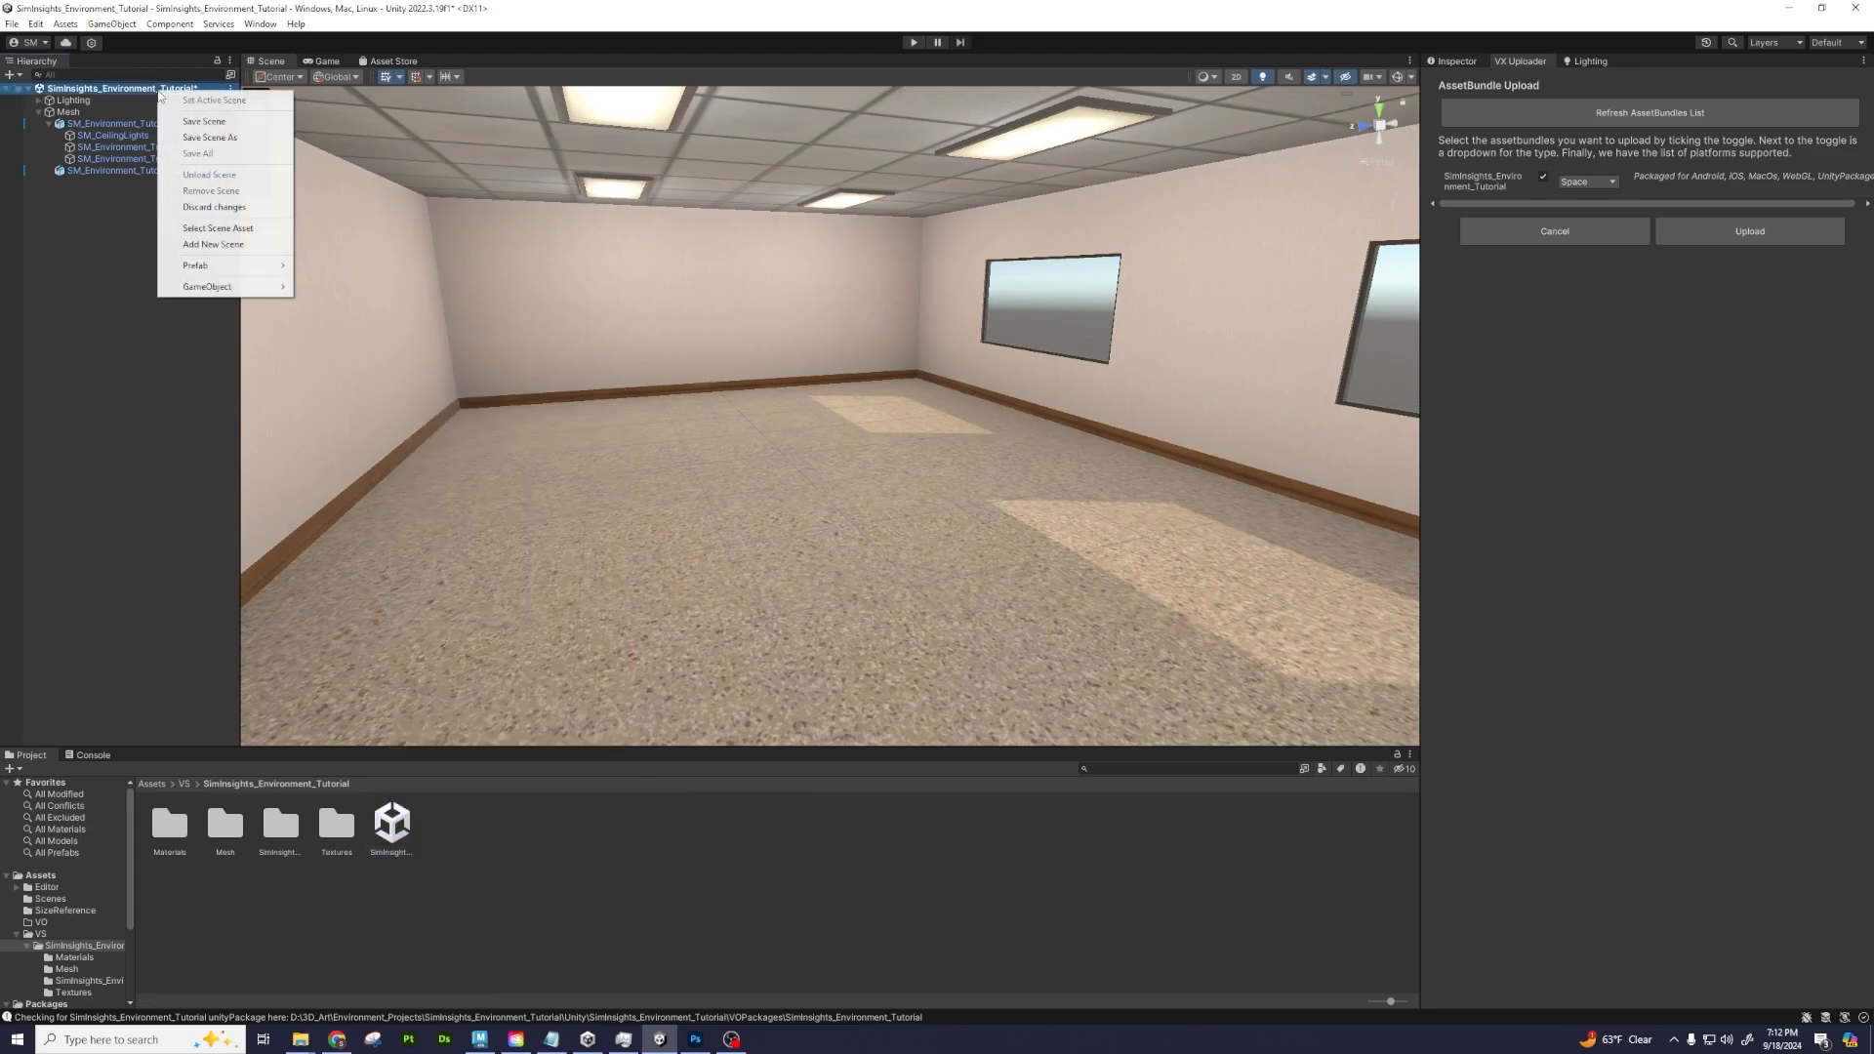
left_click(206, 122)
right_click(394, 828)
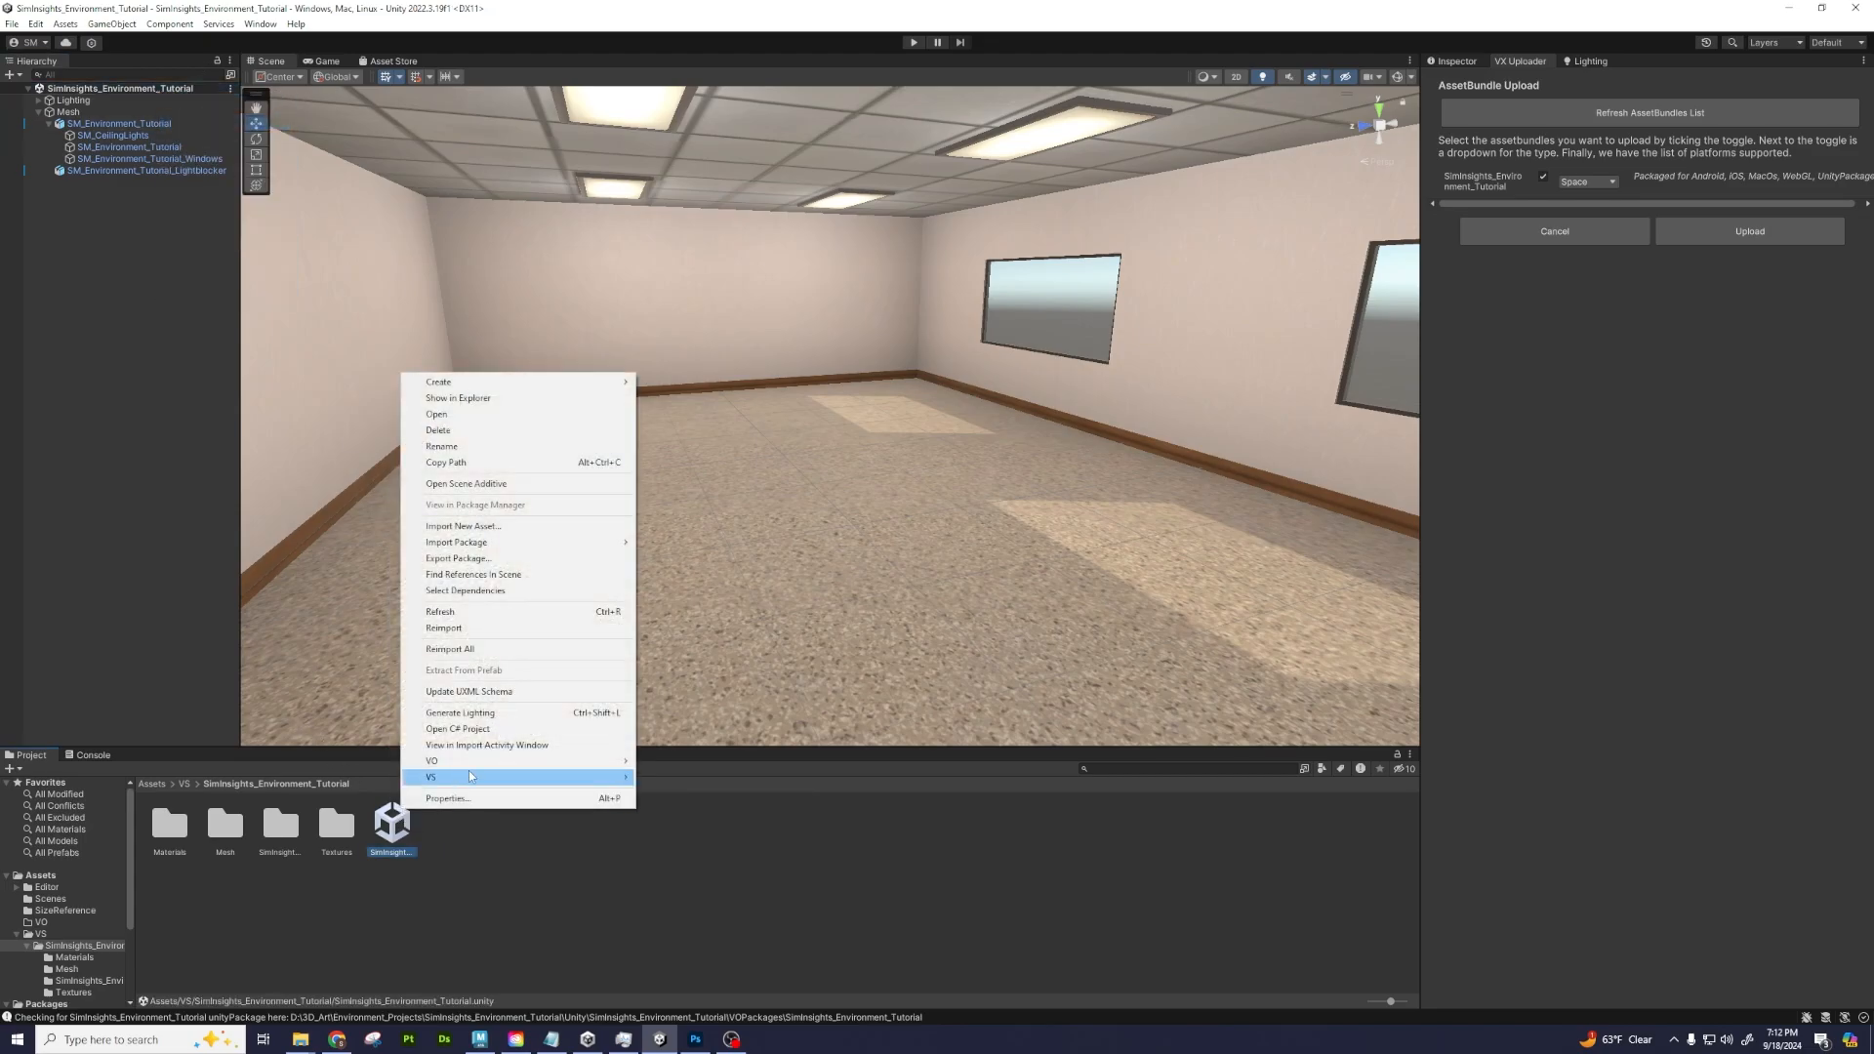
mouse_move(469, 776)
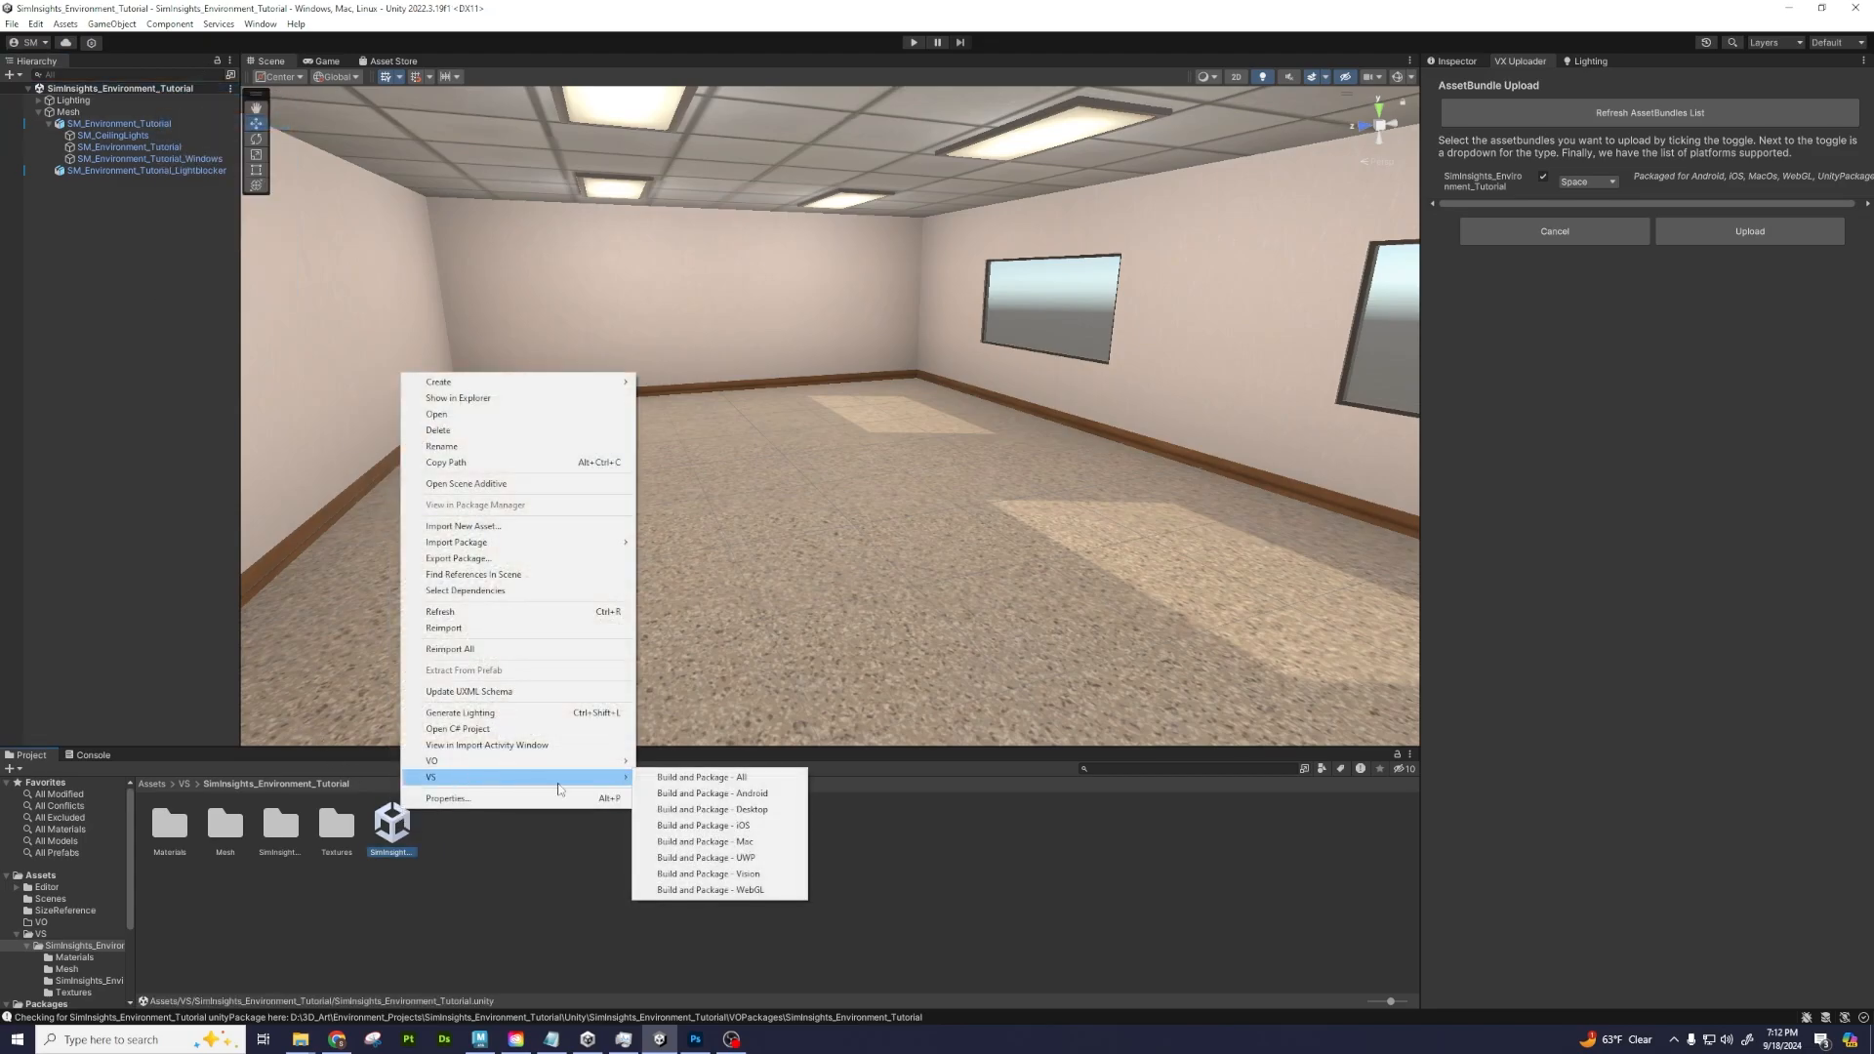
left_click(757, 811)
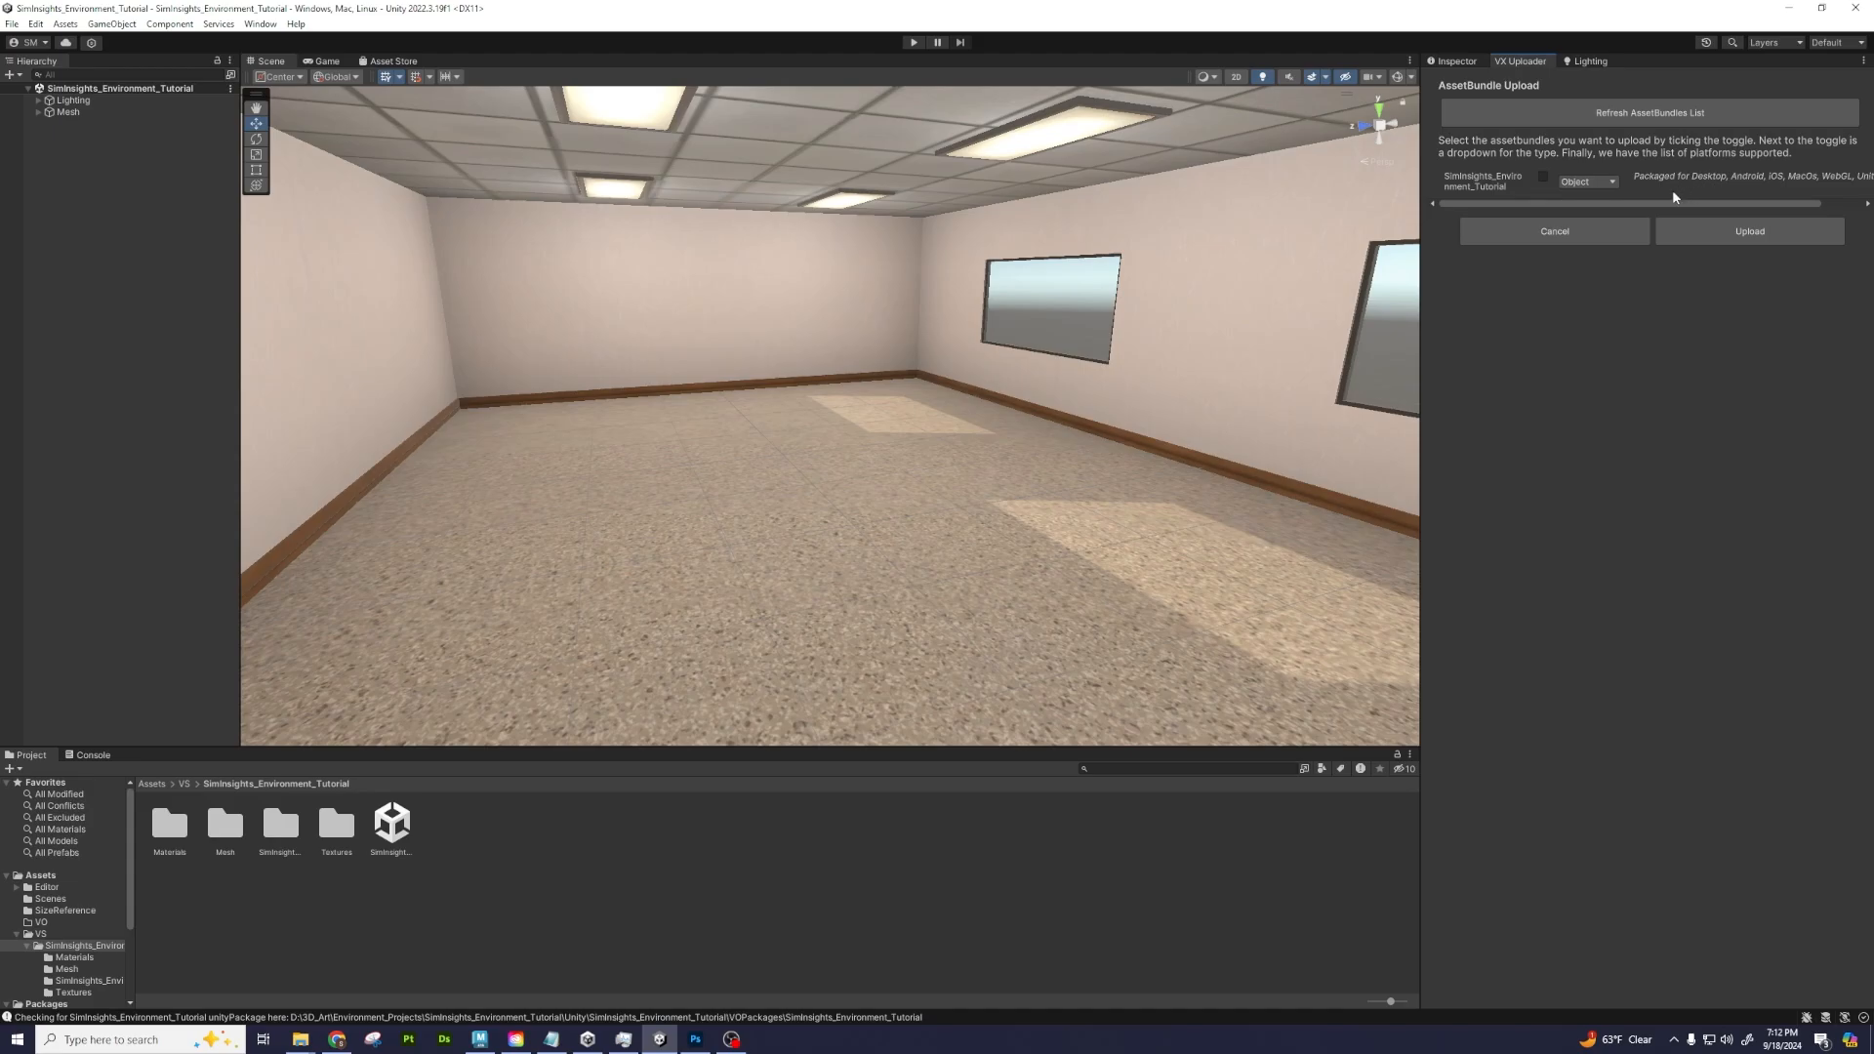
Mark the rebuilt SimInsights_Environment_Tutorial bundle for upload again and set its type to Space
left_click(1543, 176)
left_click(1585, 182)
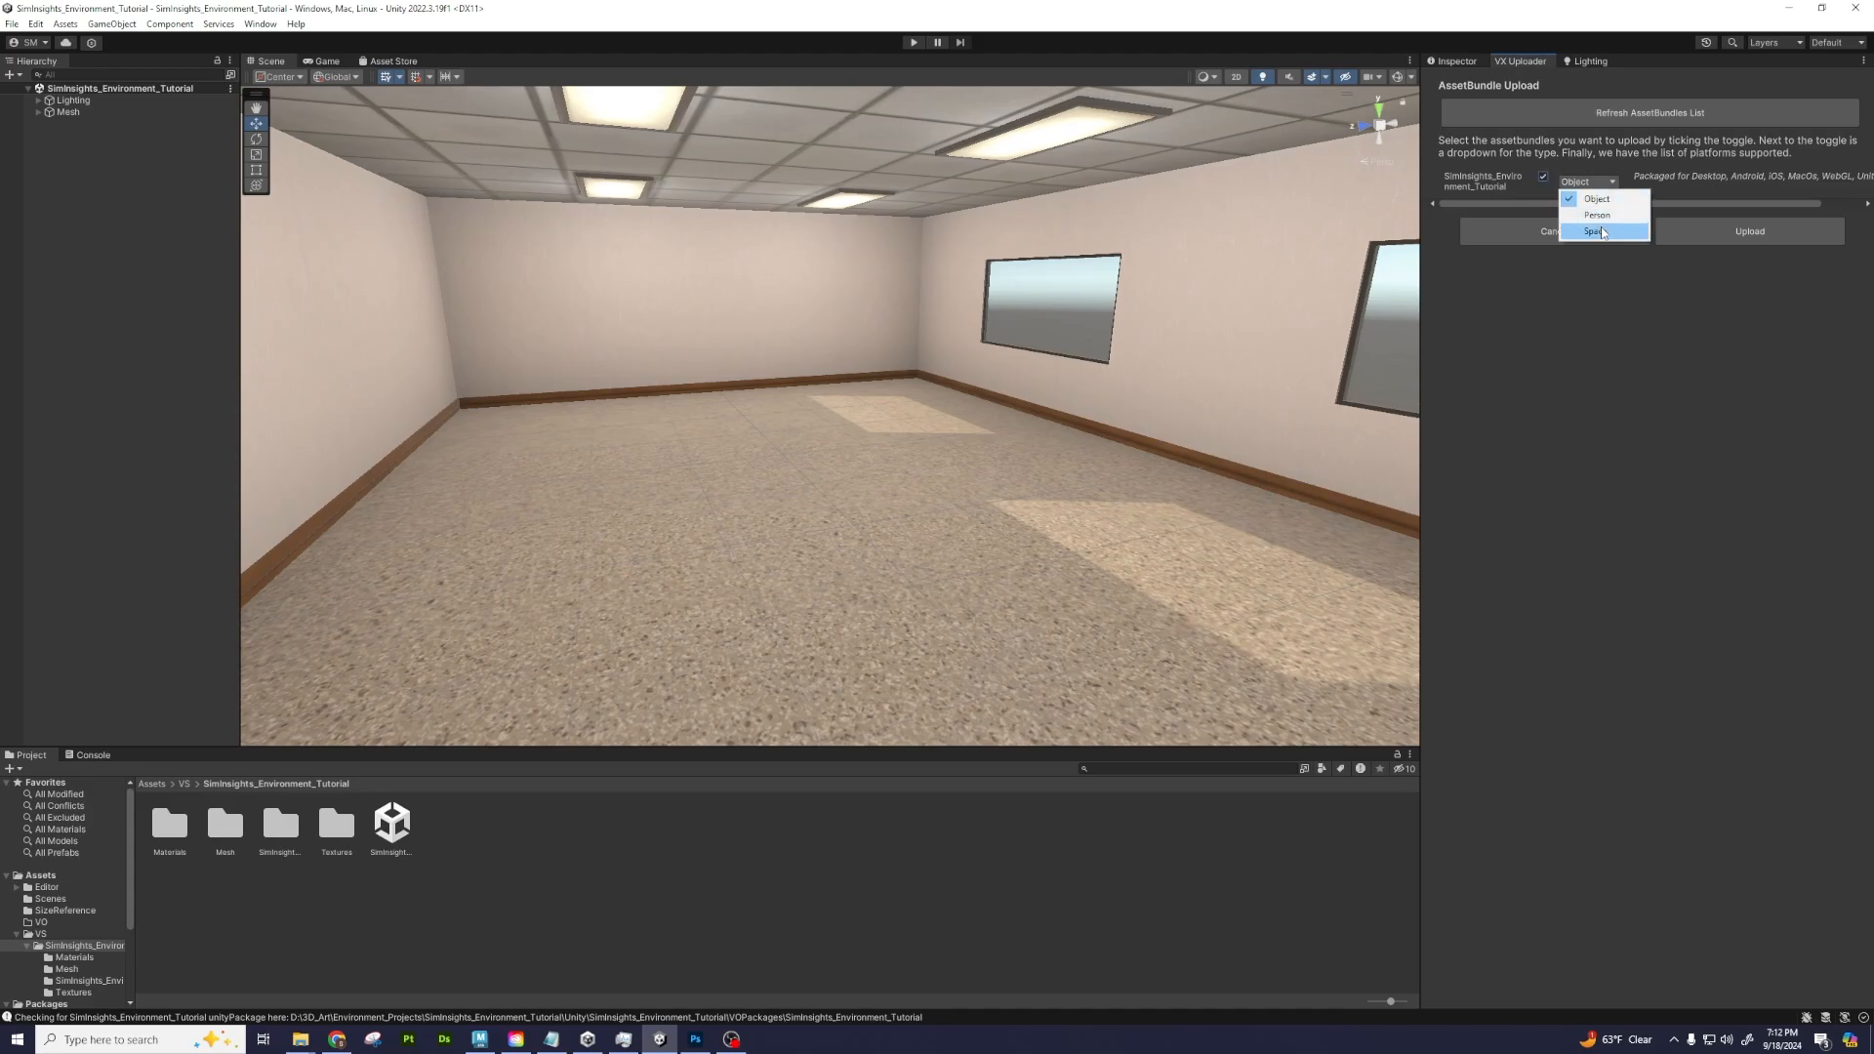
left_click(1602, 231)
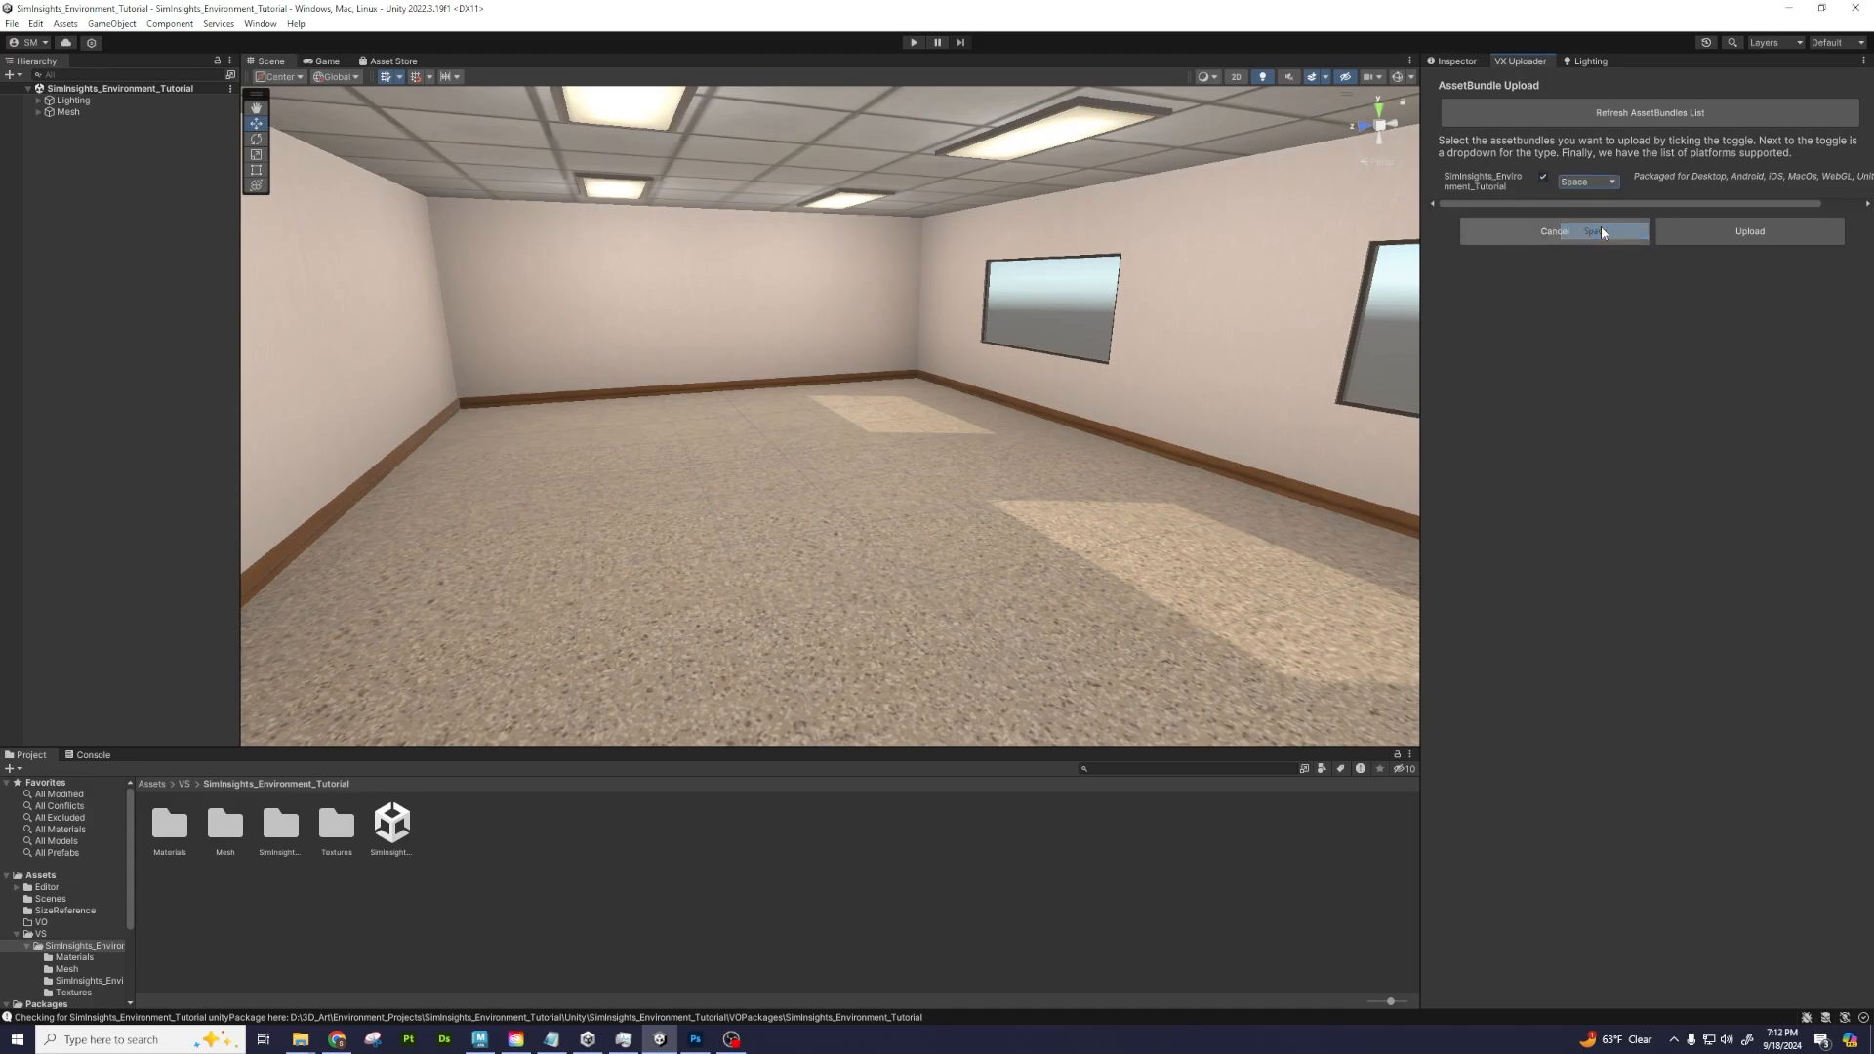
Try to upload the SimInsights_Environment_Tutorial bundle and return to the uploader's main controls
left_click(1743, 232)
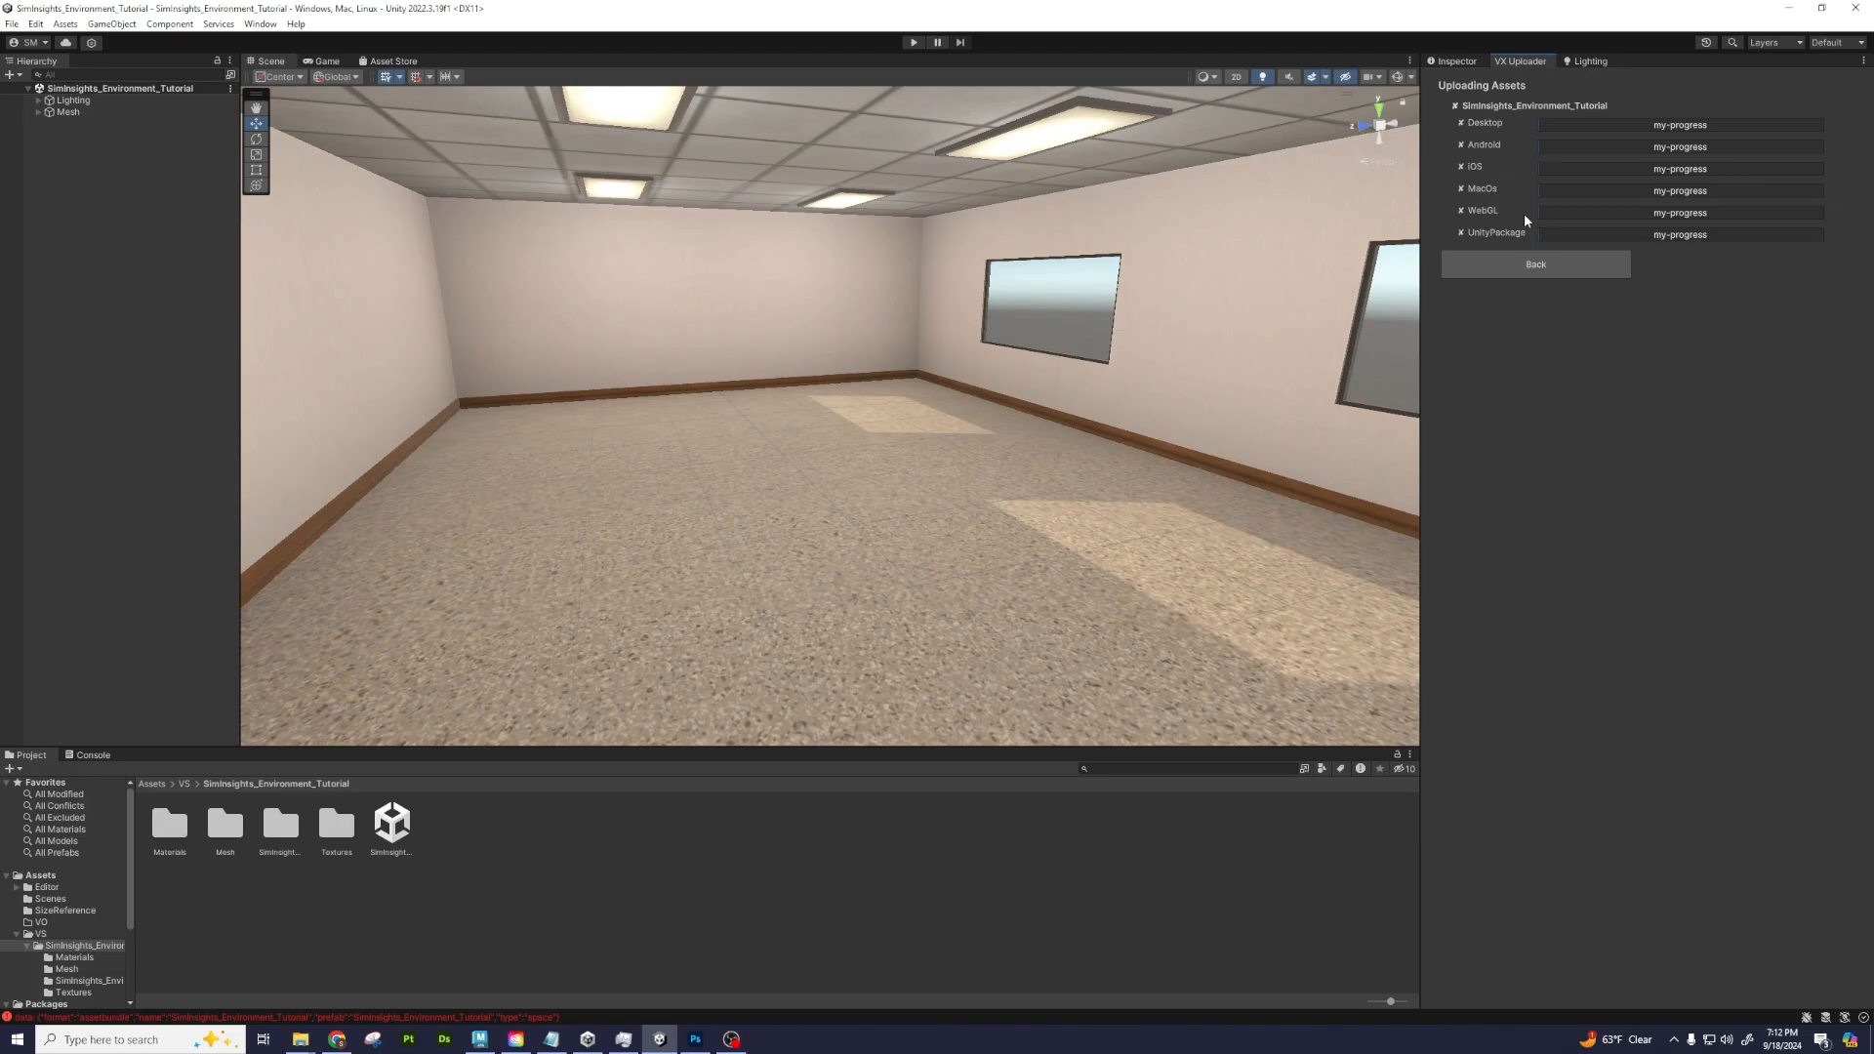
left_click(1541, 268)
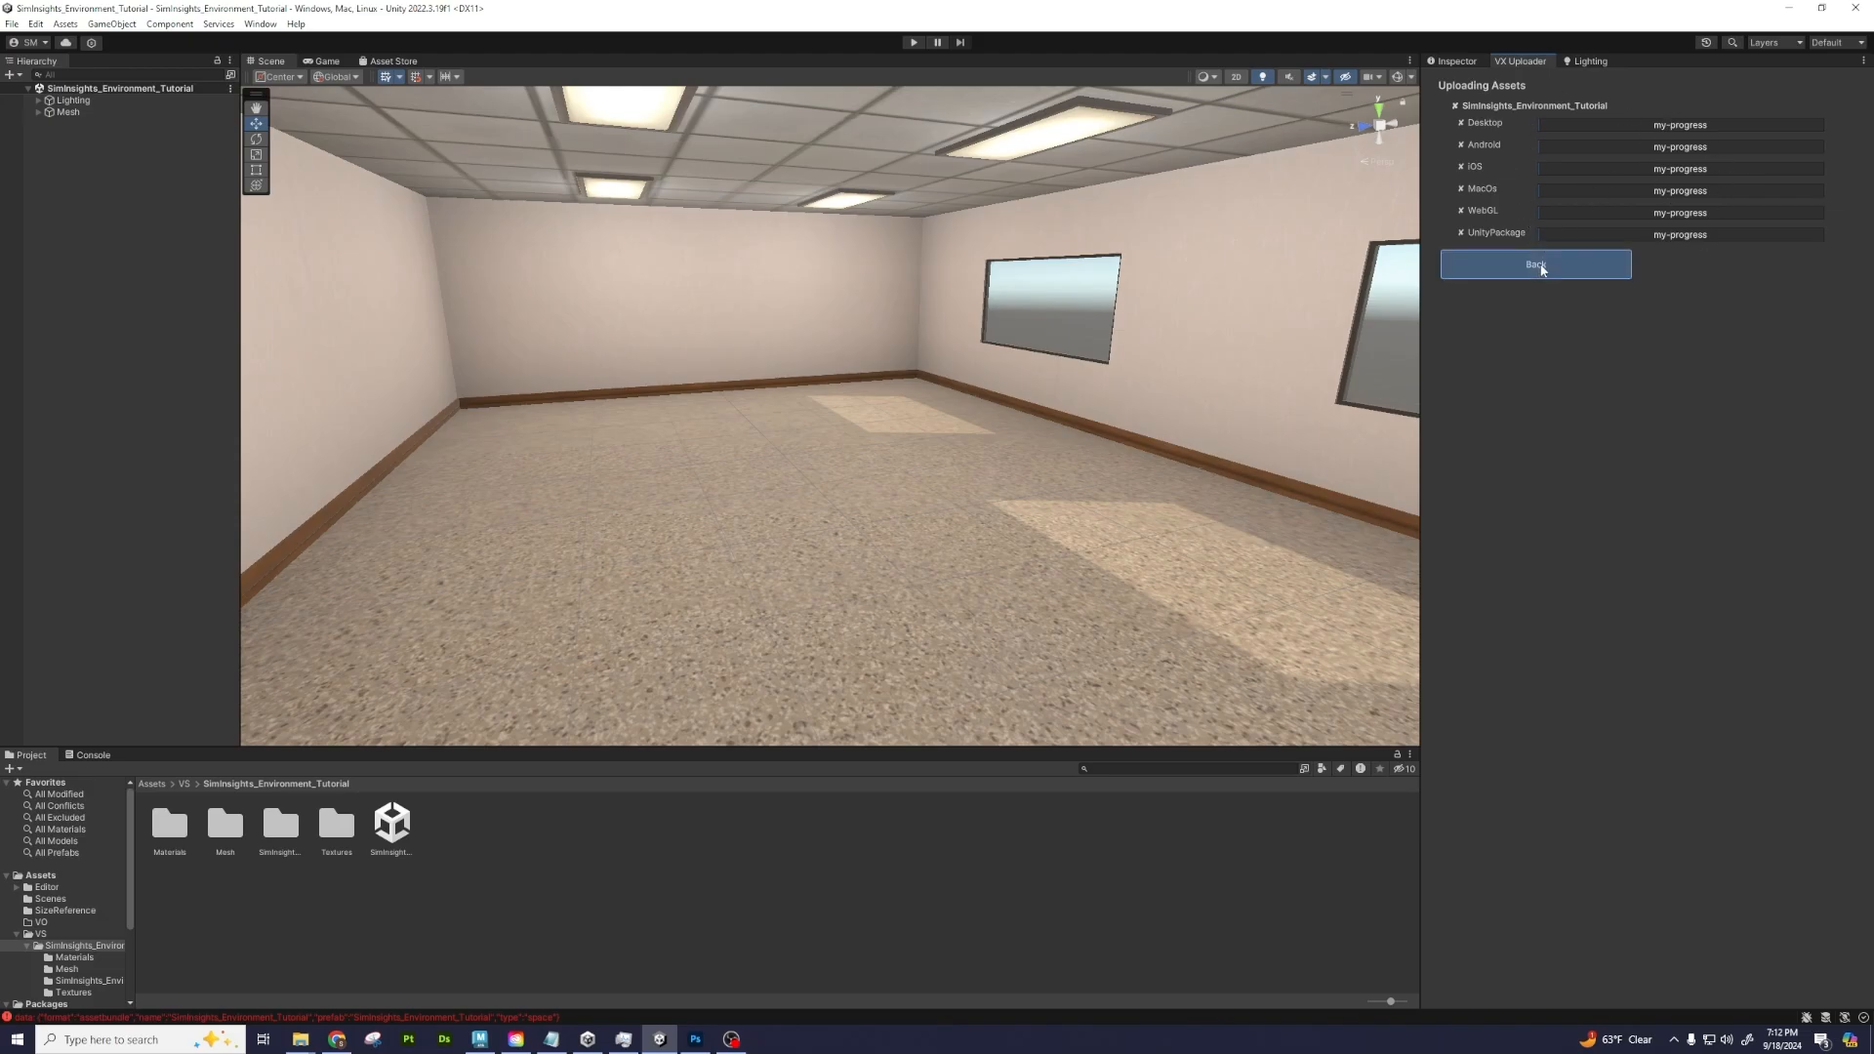
left_click(1575, 238)
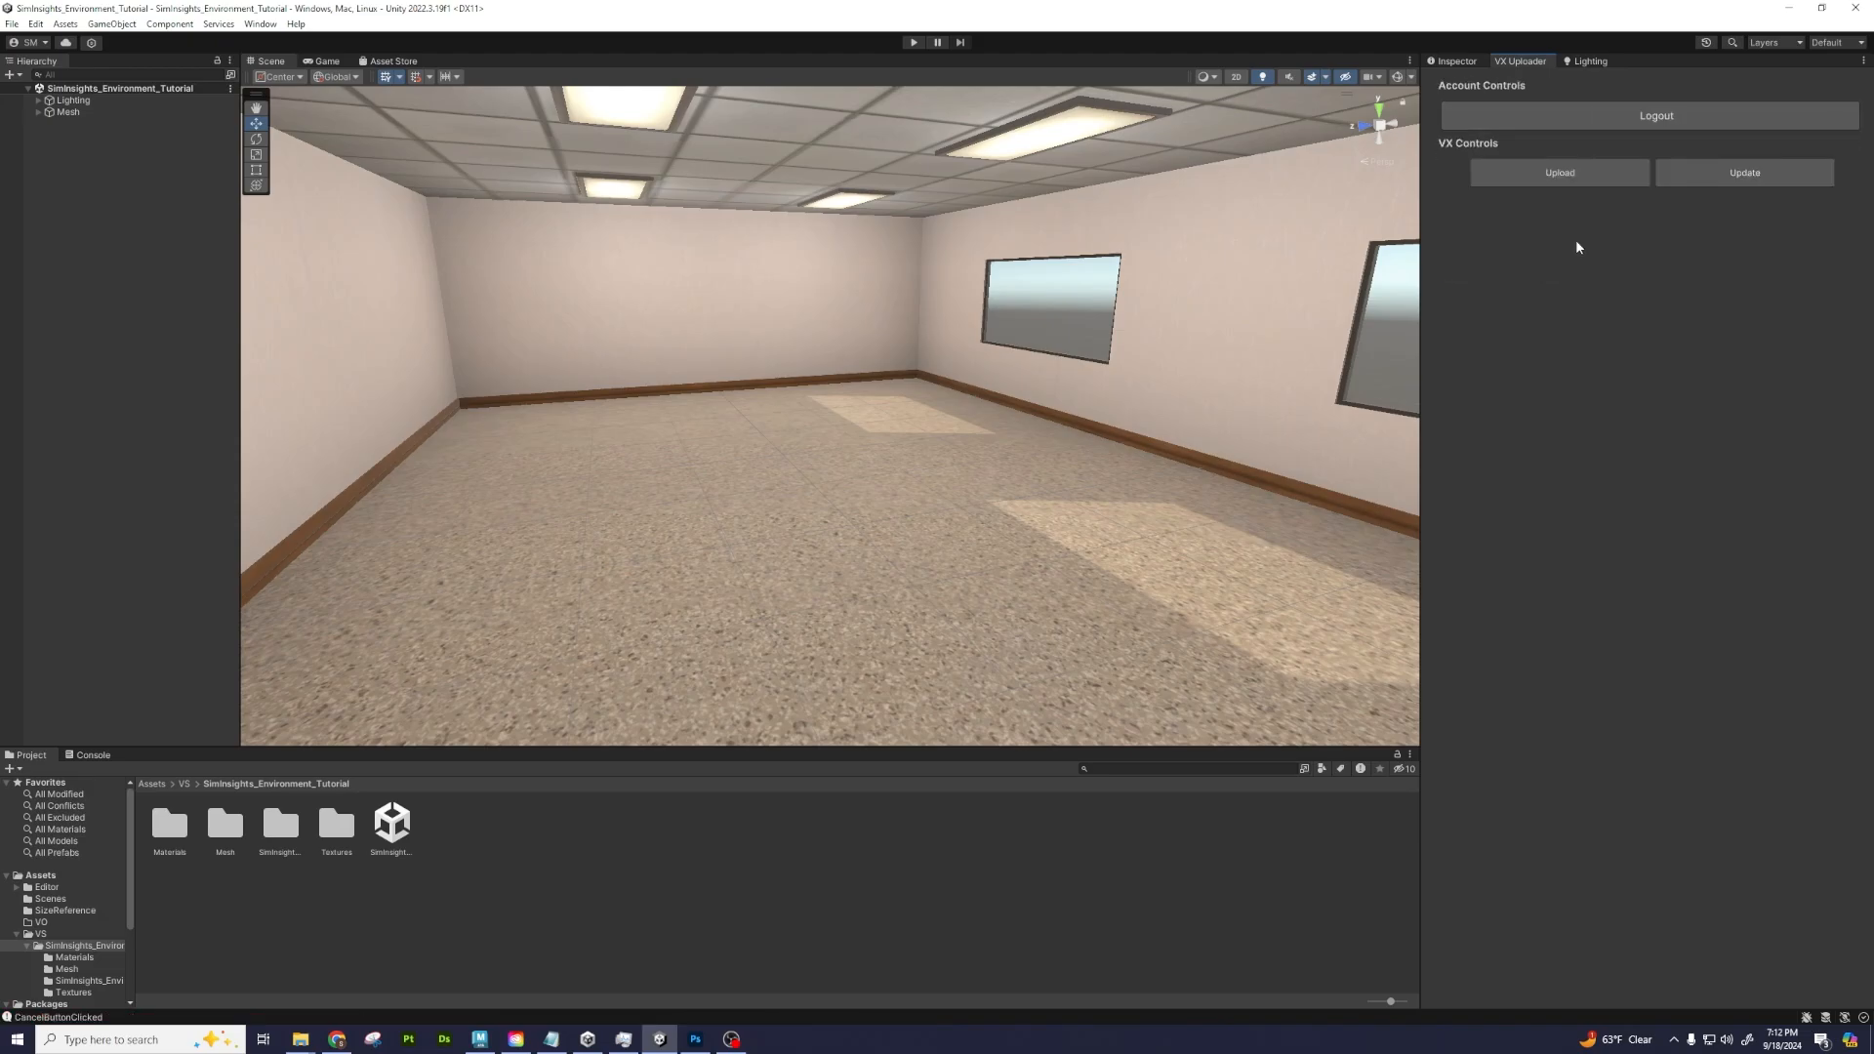
Log out of the VX Uploader account and back in, and upload the SimInsights_Environment_Tutorial bundle with the type Space
left_click(1631, 119)
left_click(1624, 132)
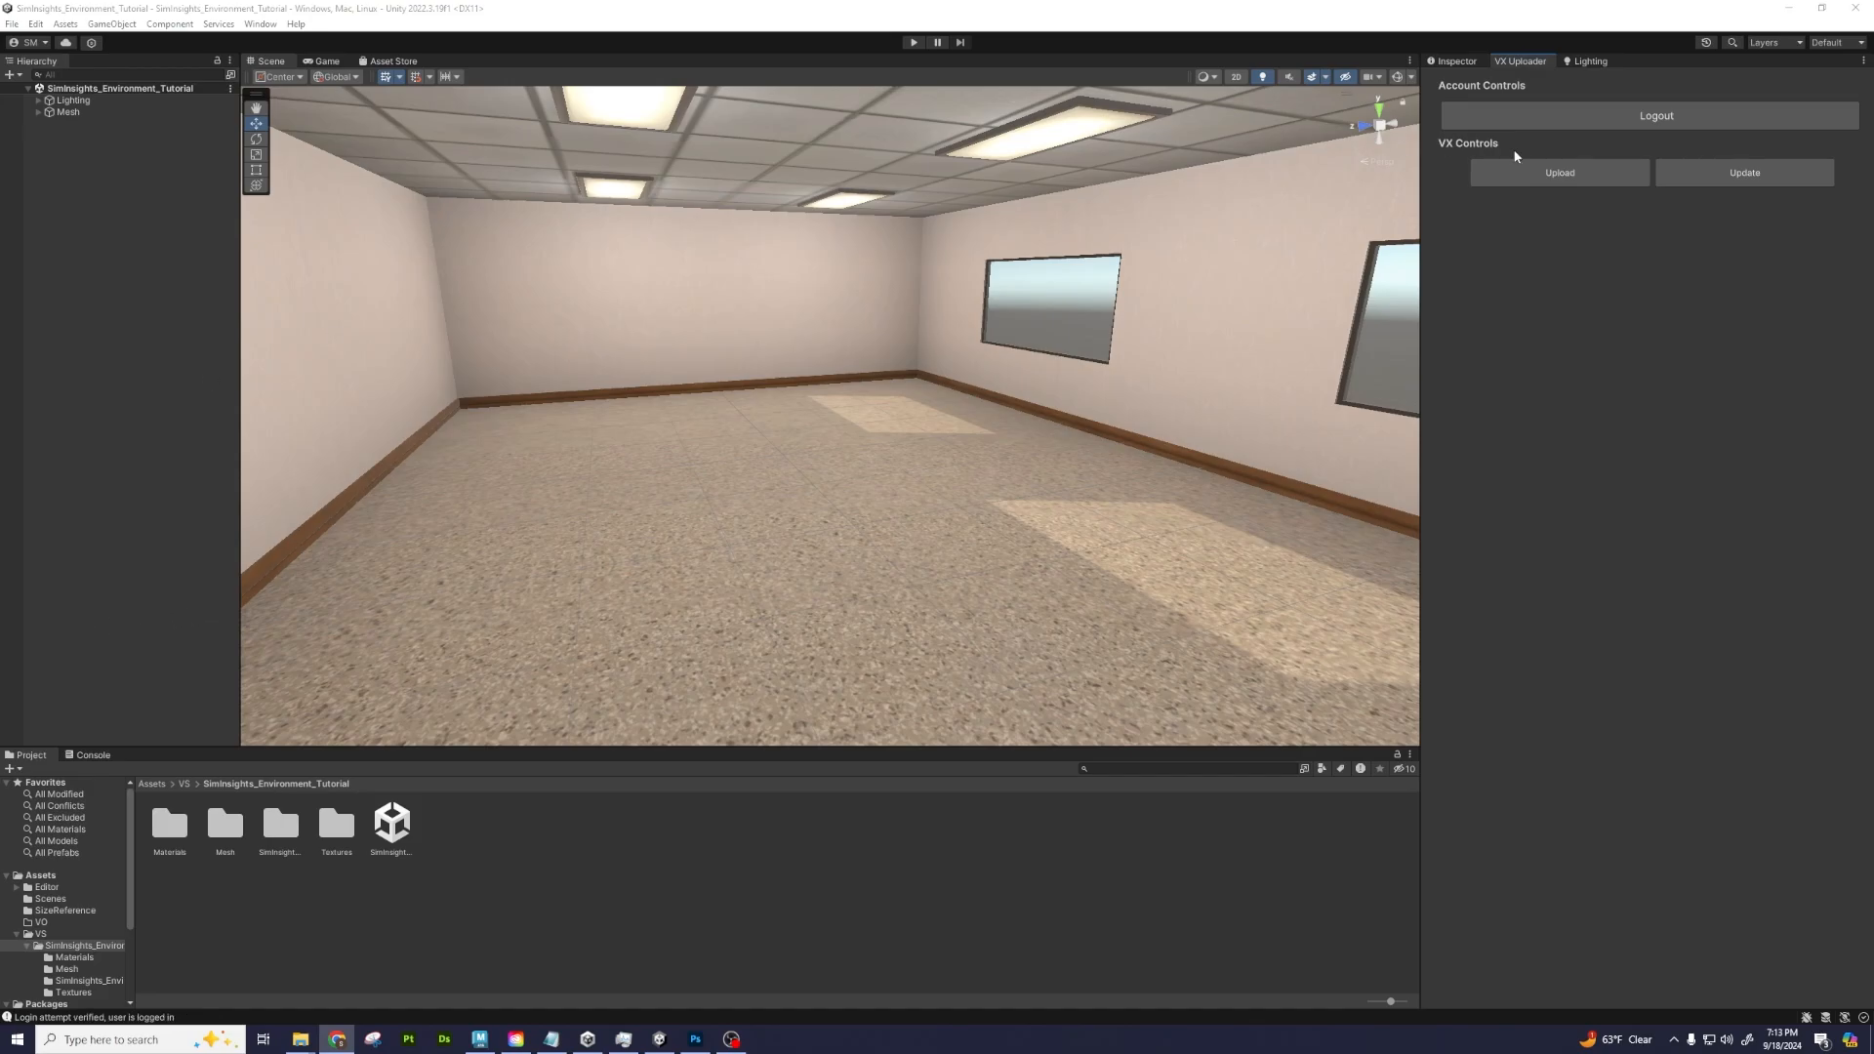
left_click(1585, 174)
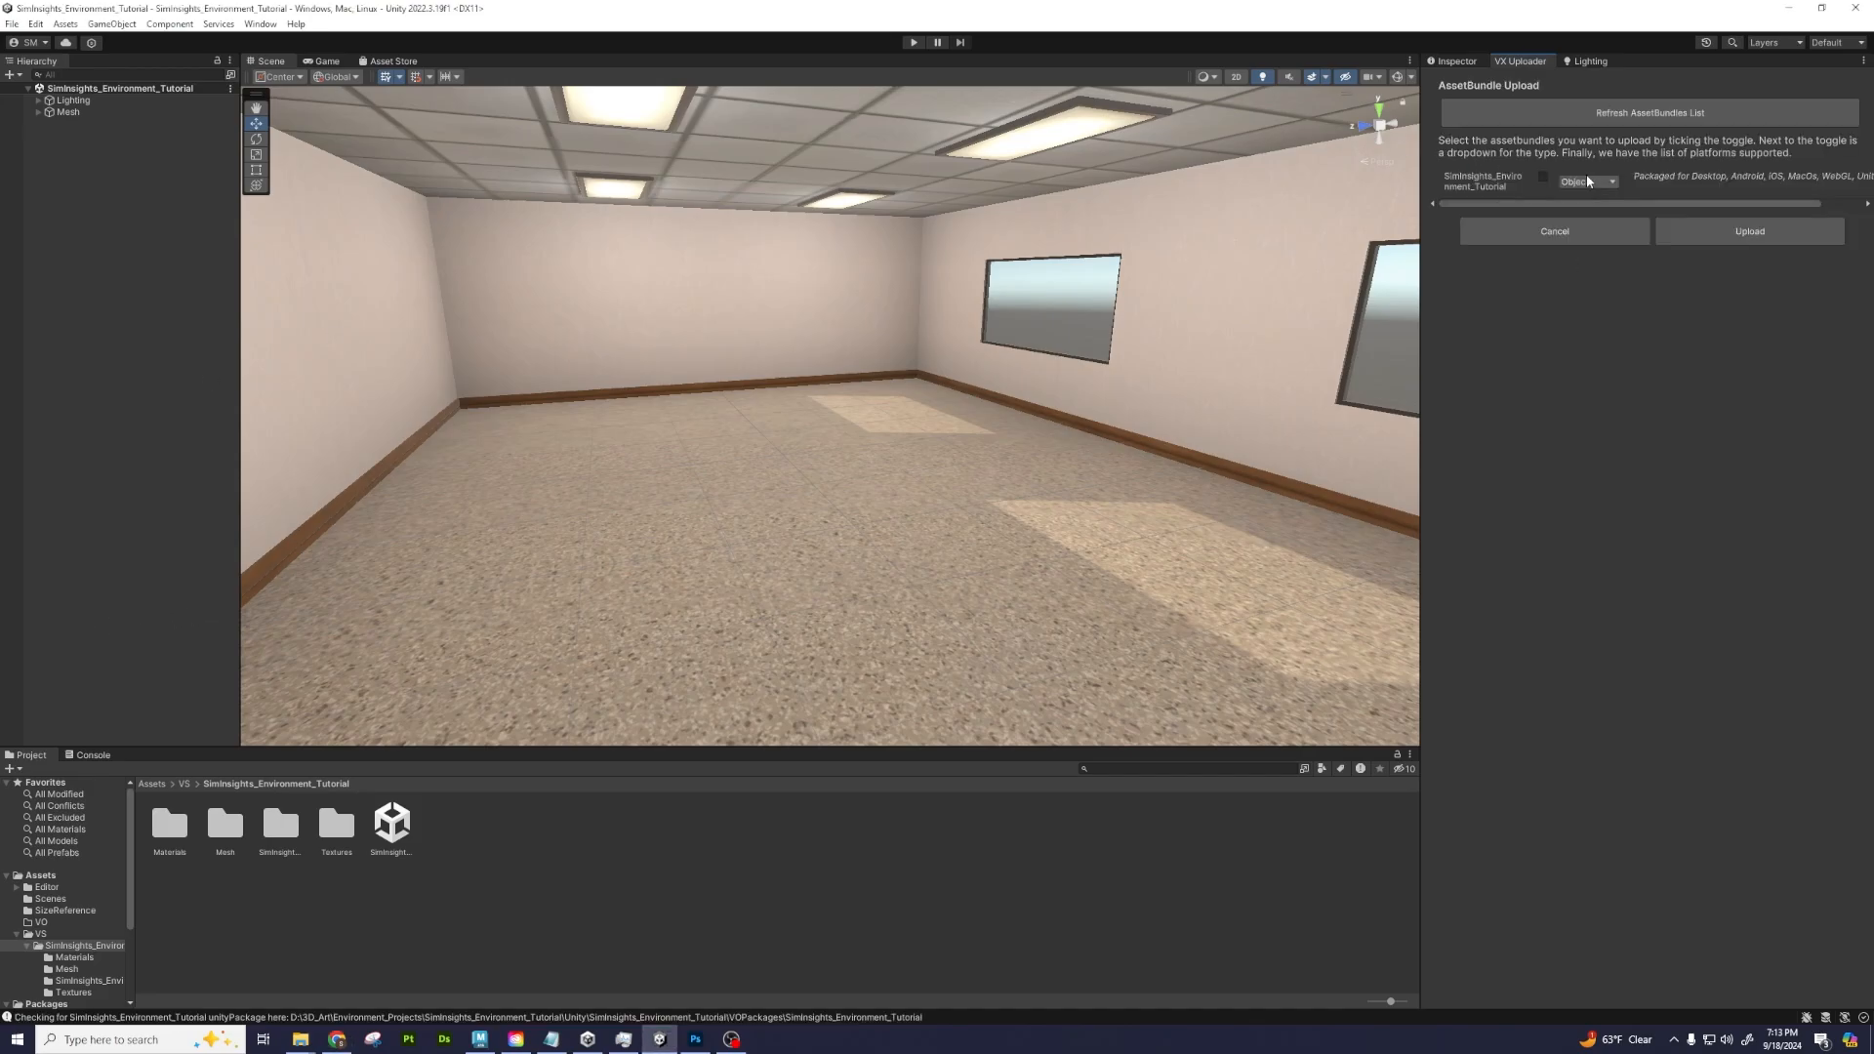
left_click(1587, 181)
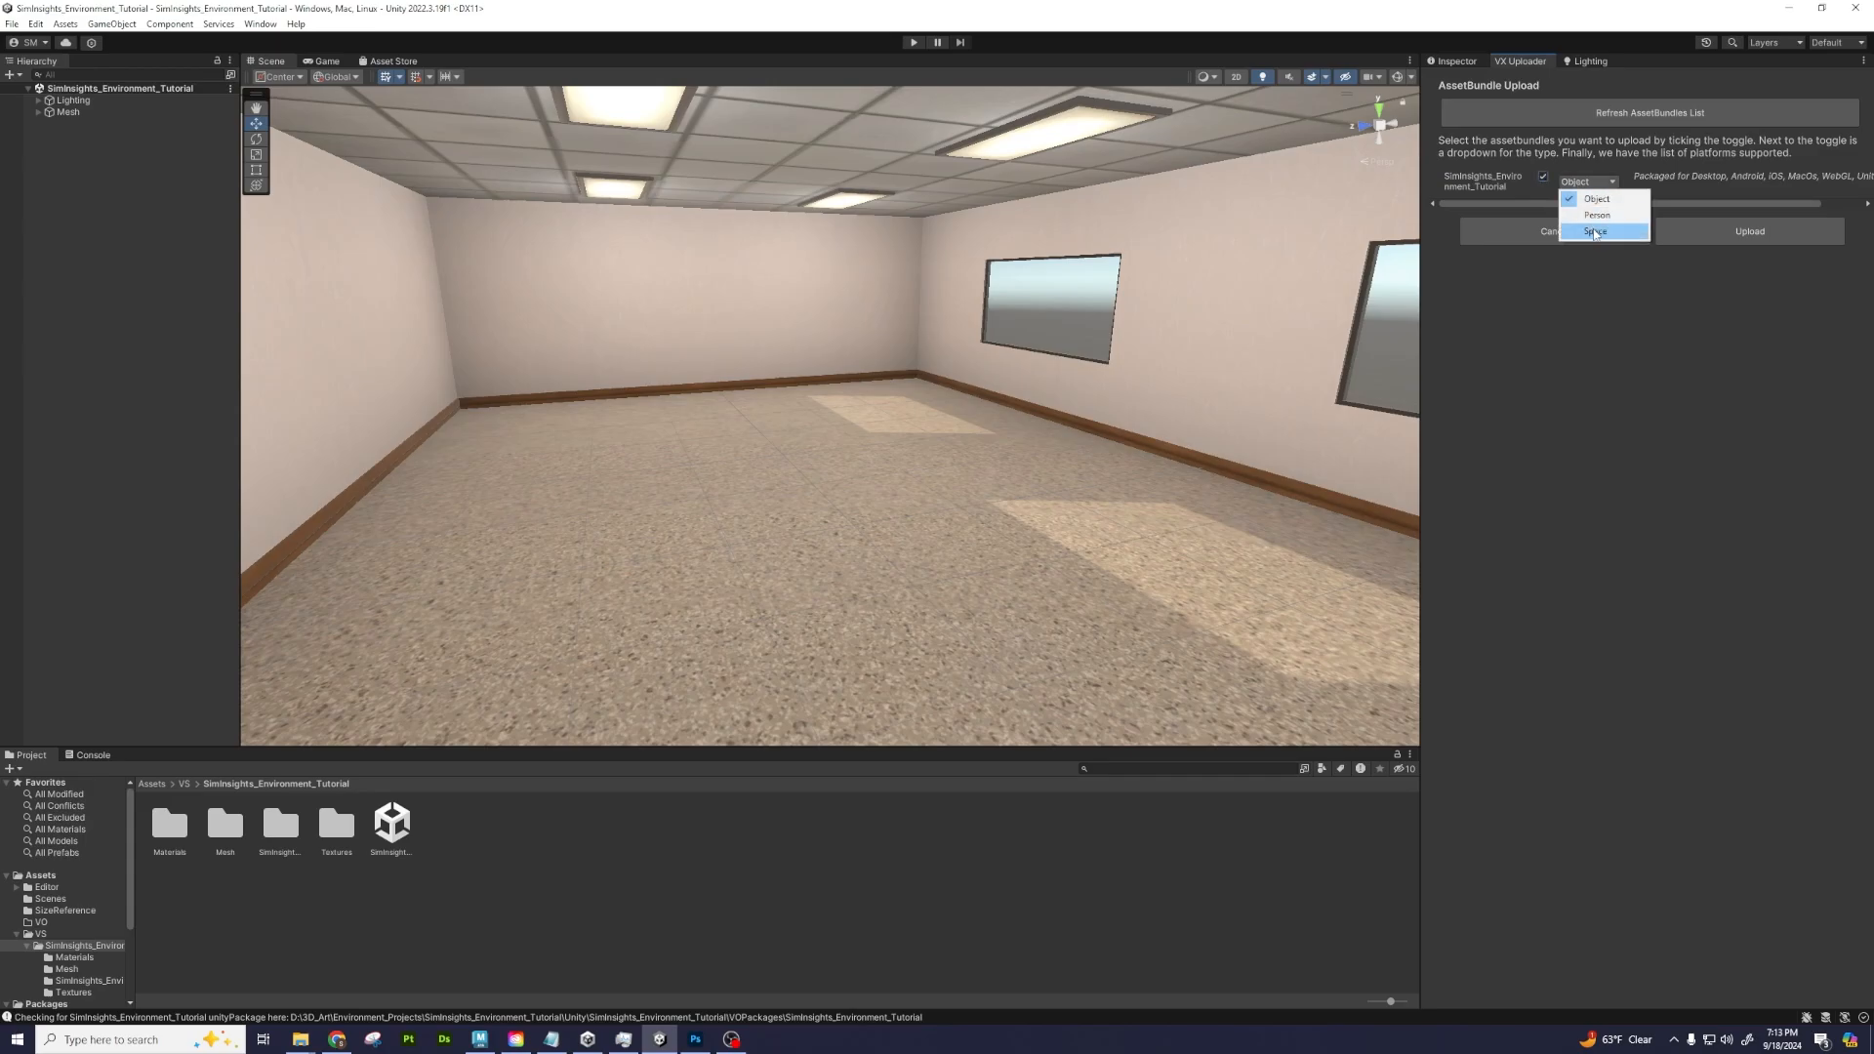
left_click(1583, 207)
left_click(1735, 237)
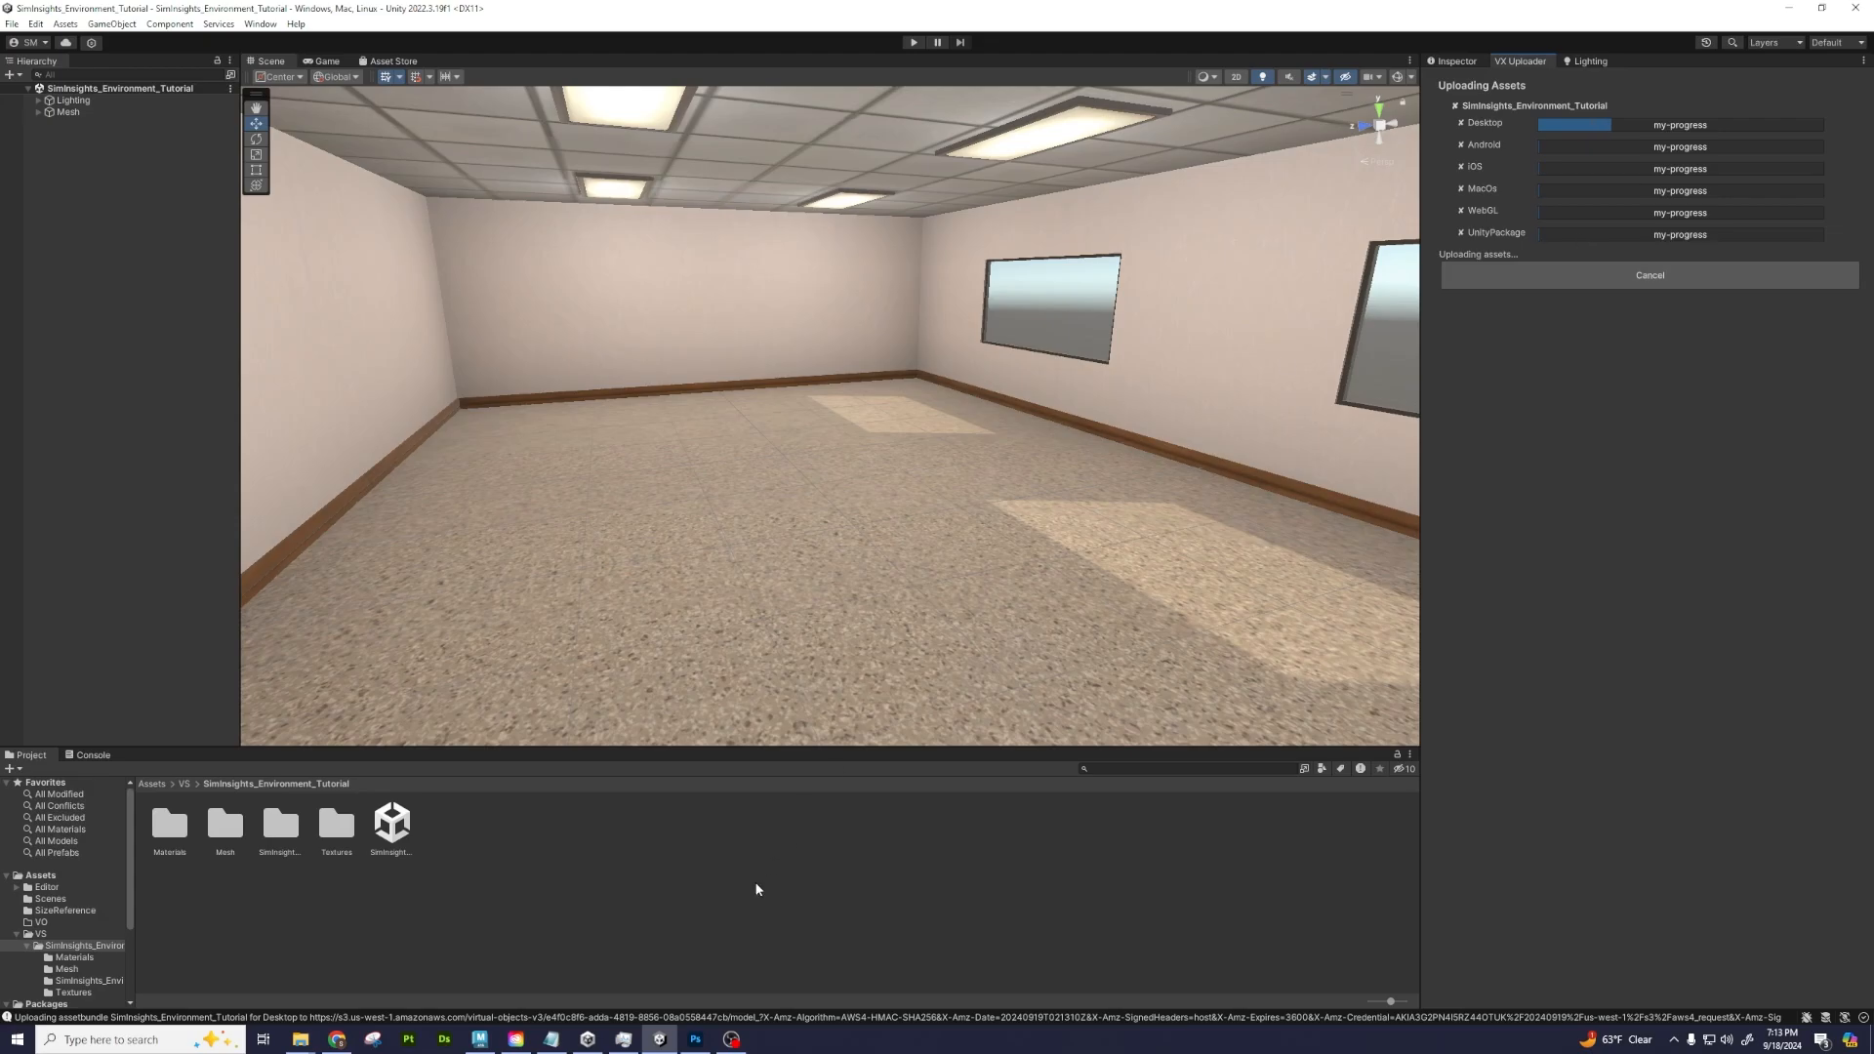
Switch to HyperSkill, create an unnamed simulation from the private space SimInsights_Environment_Tutorial, and open it for editing
left_click(731, 1040)
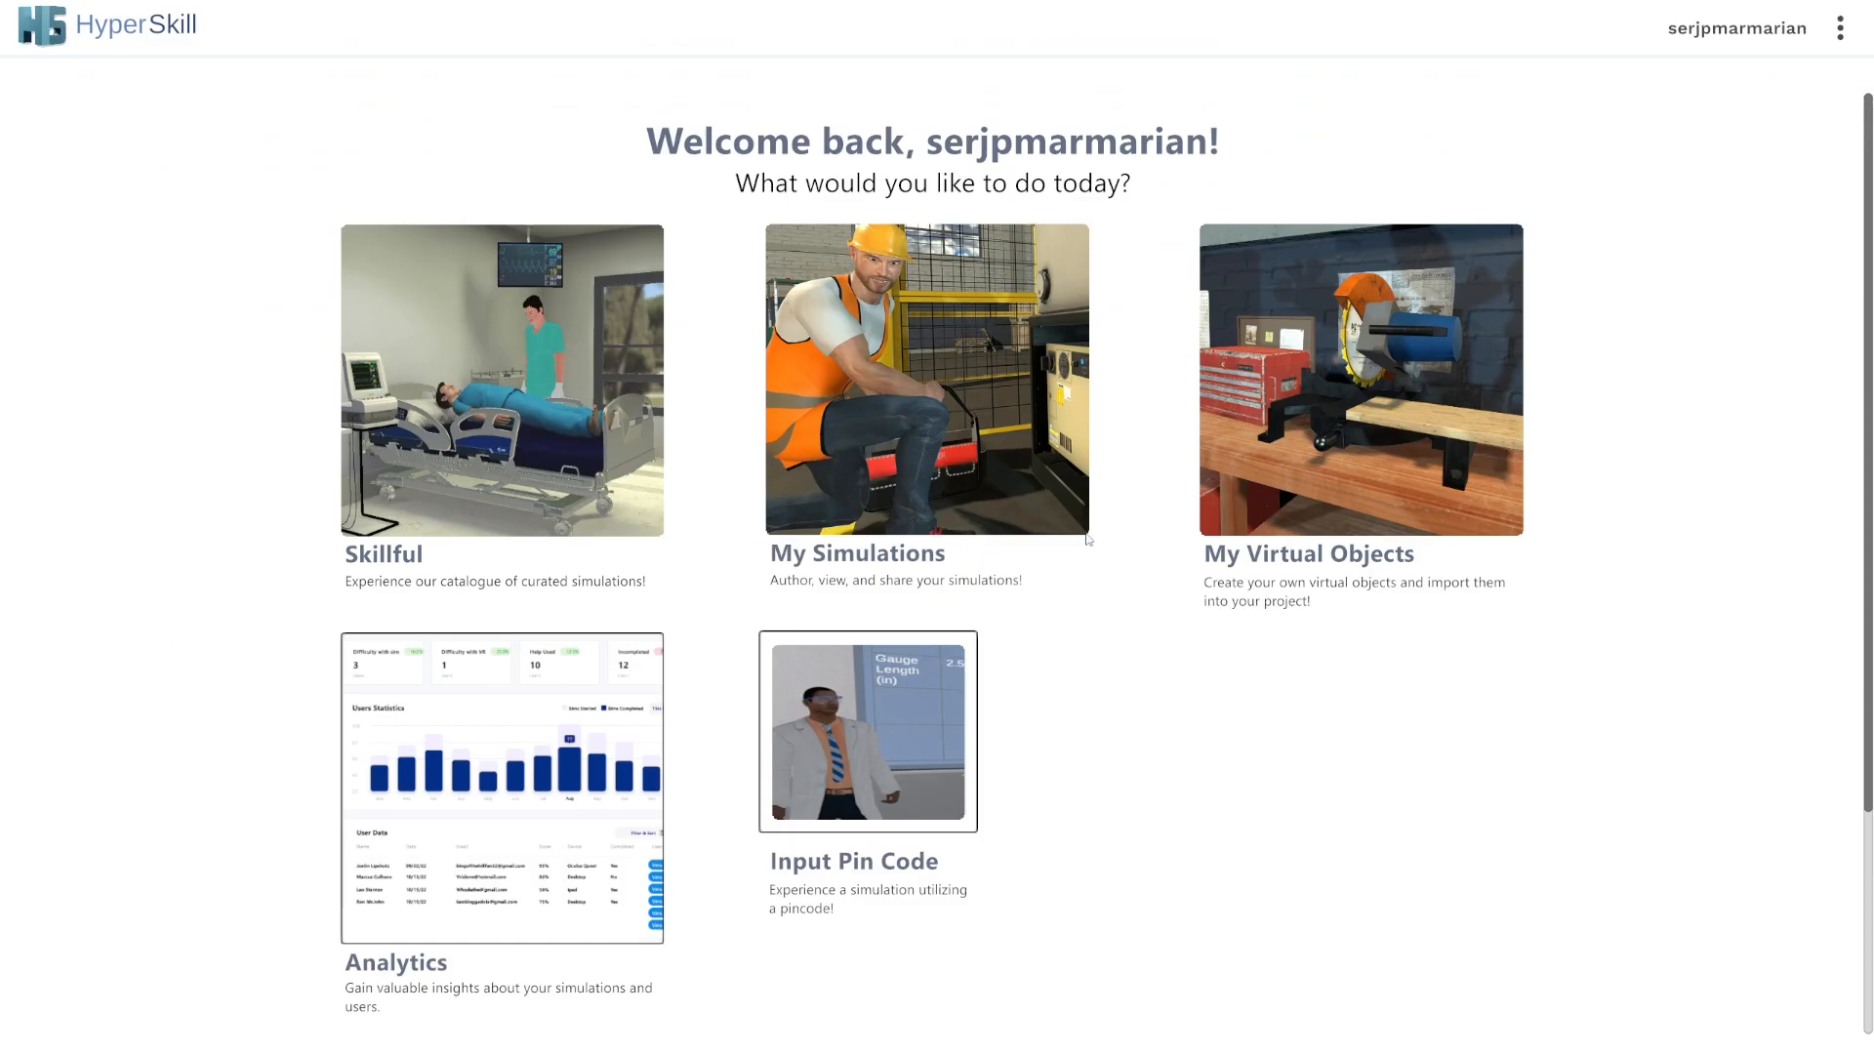
left_click(1017, 375)
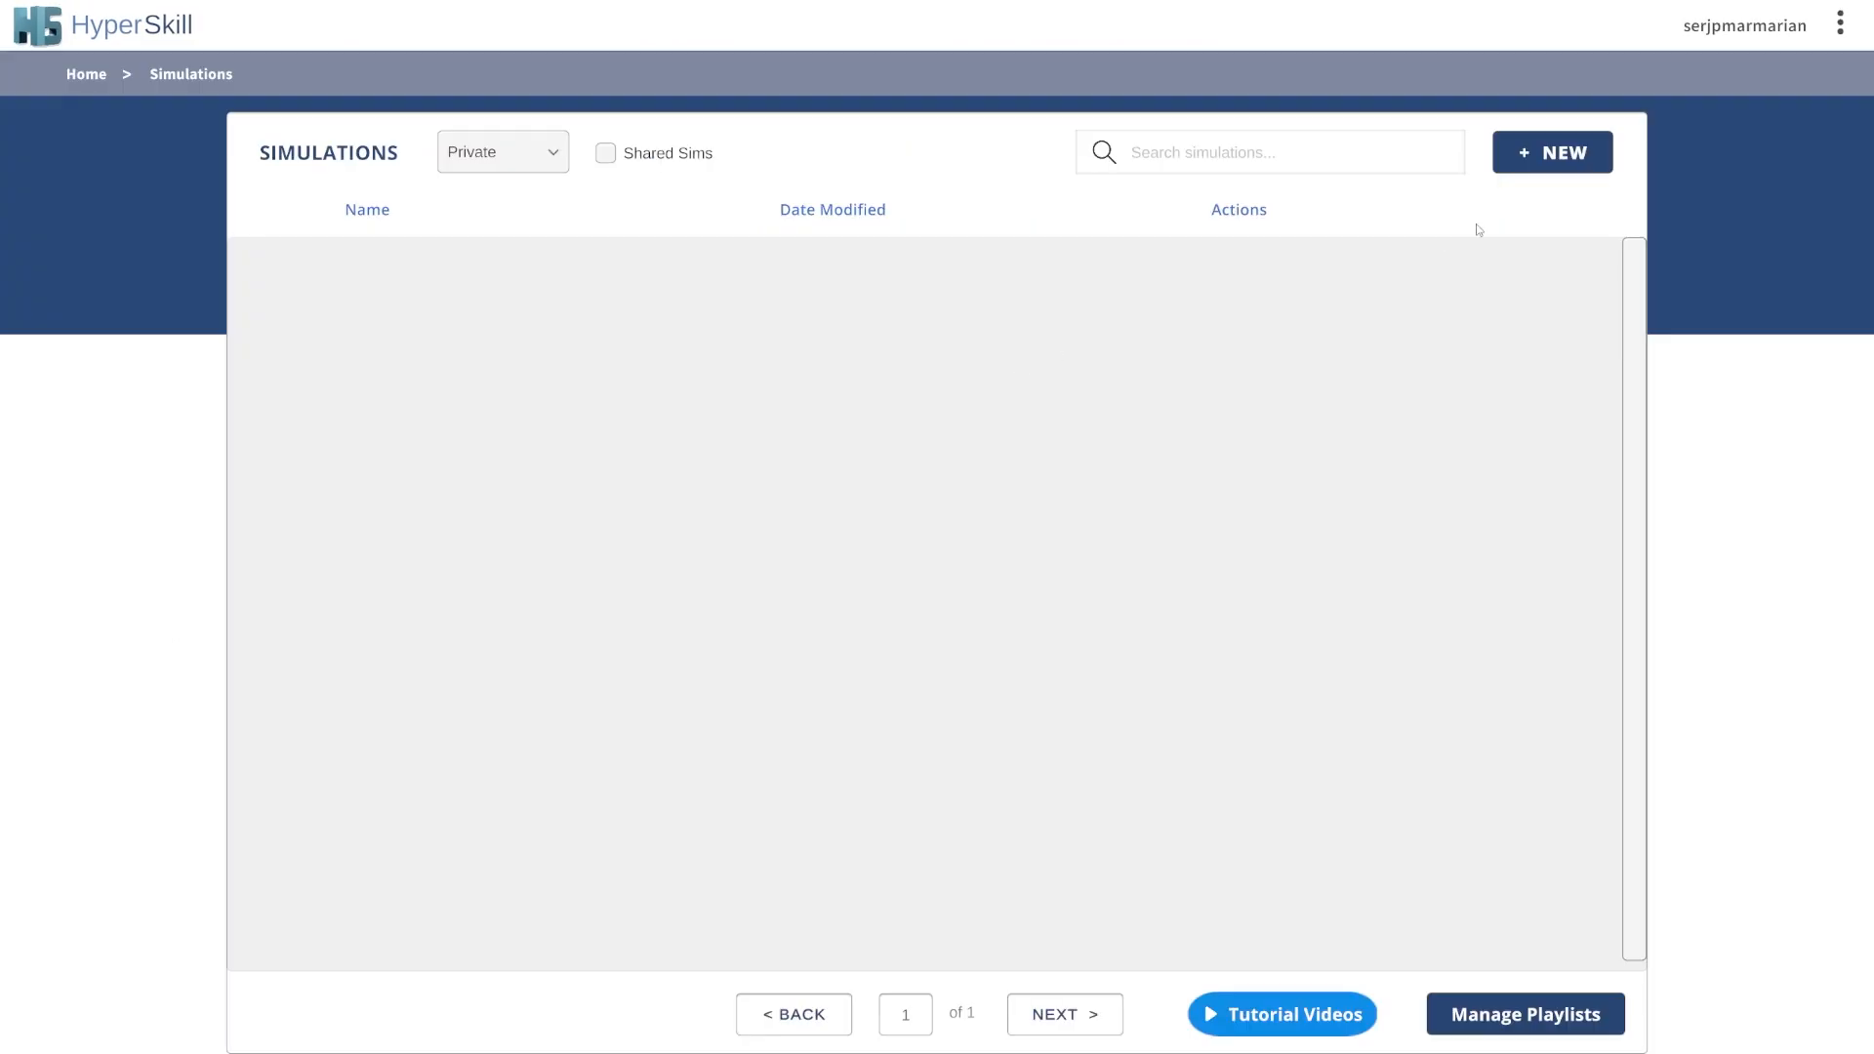
left_click(1571, 158)
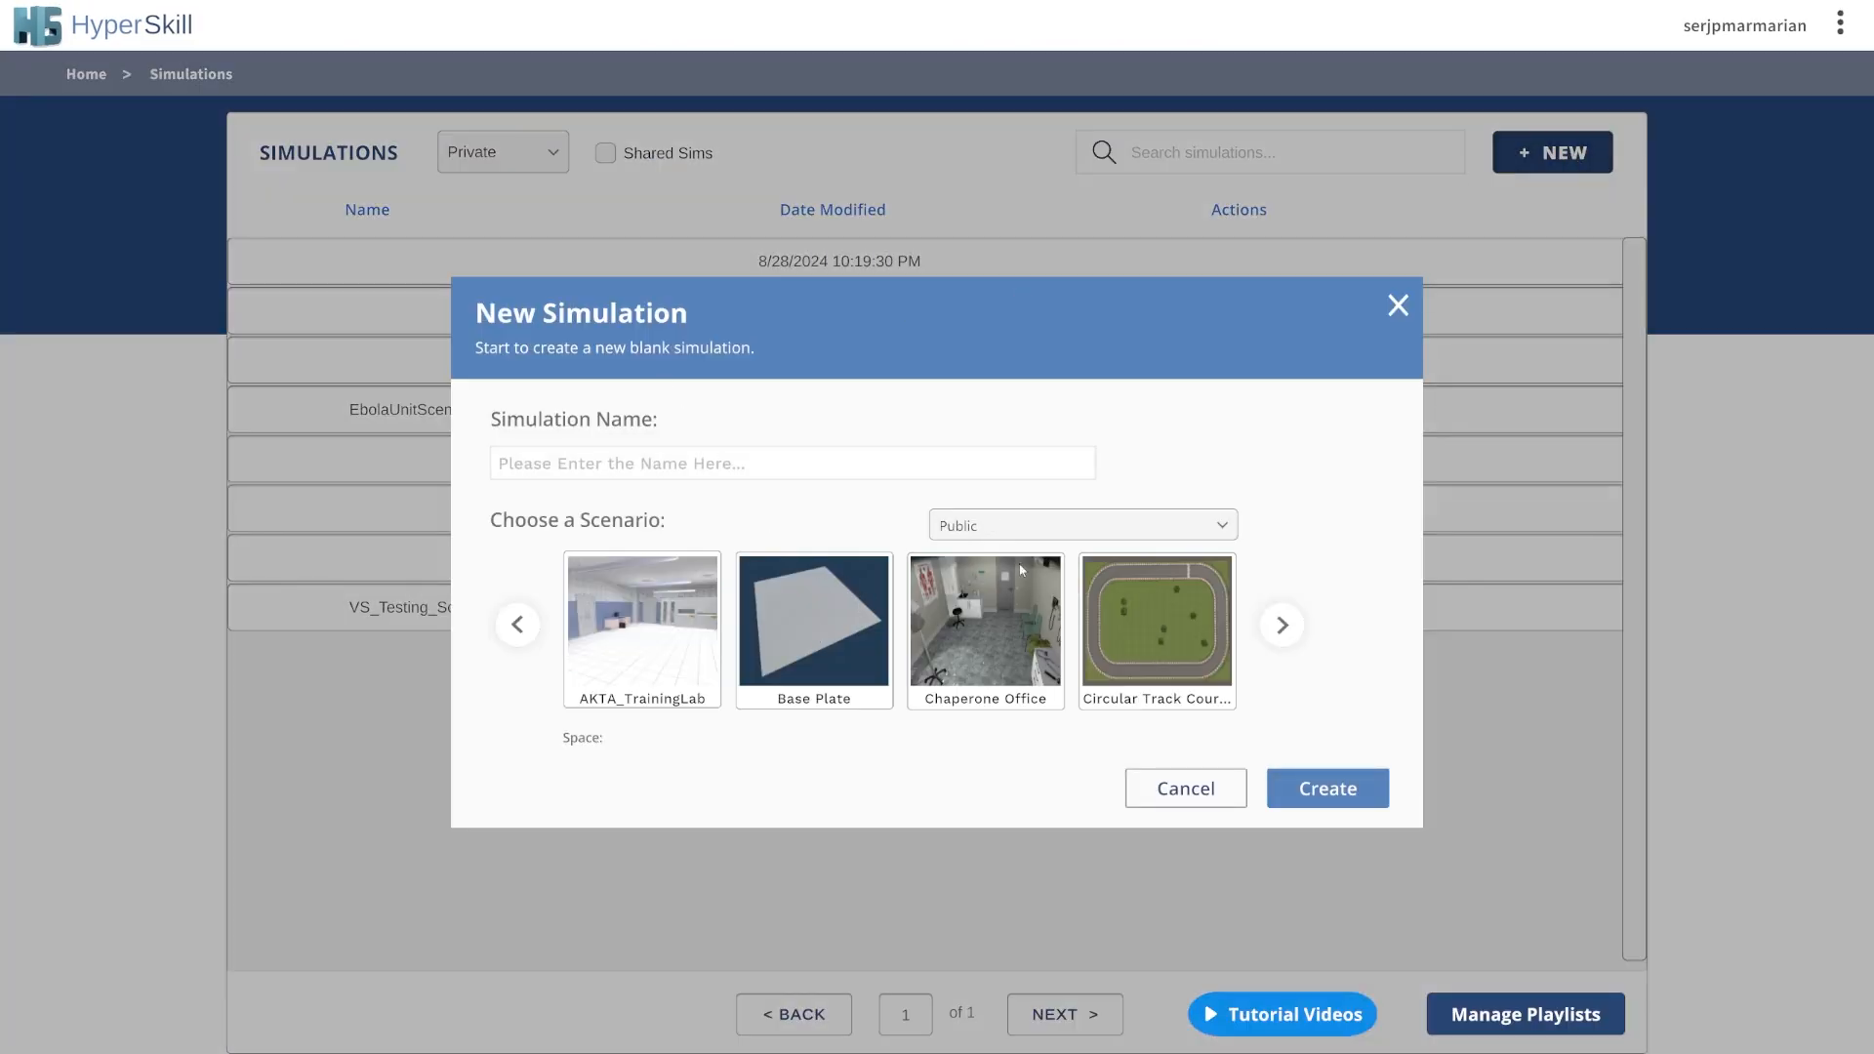
left_click(1054, 527)
left_click(979, 578)
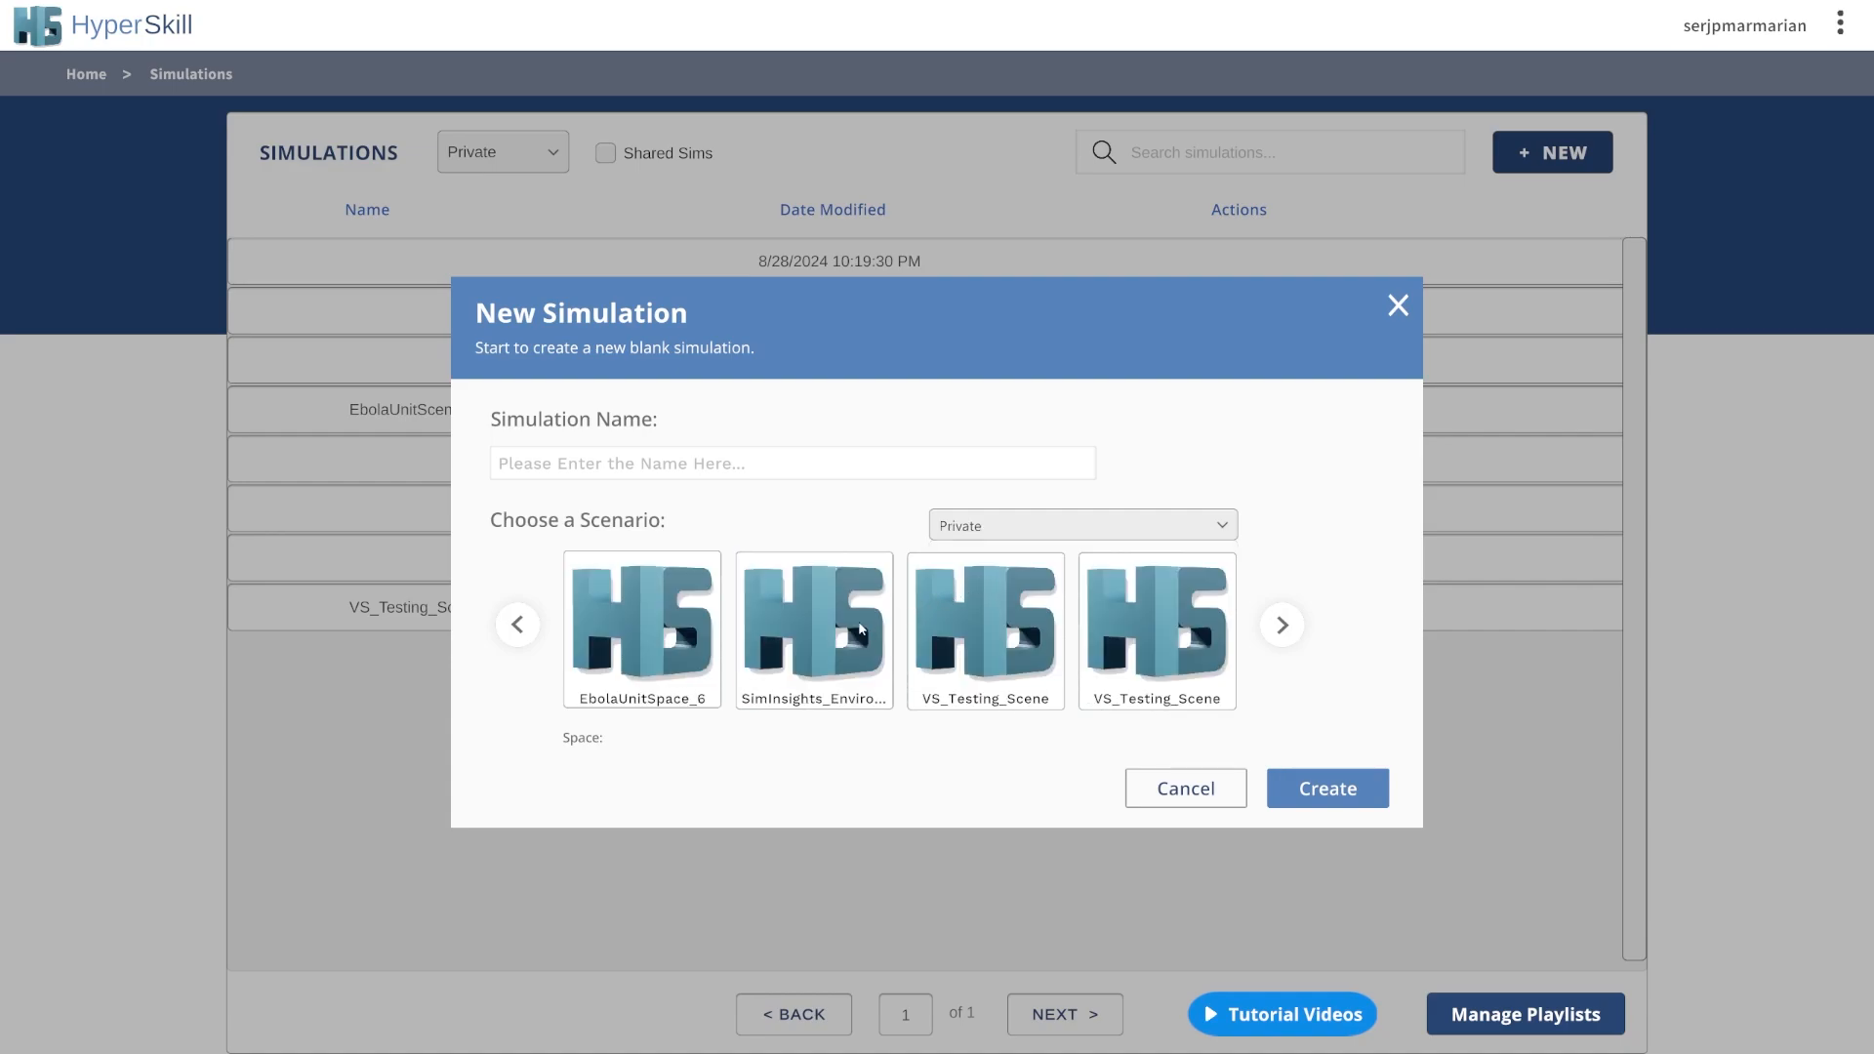
left_click(828, 634)
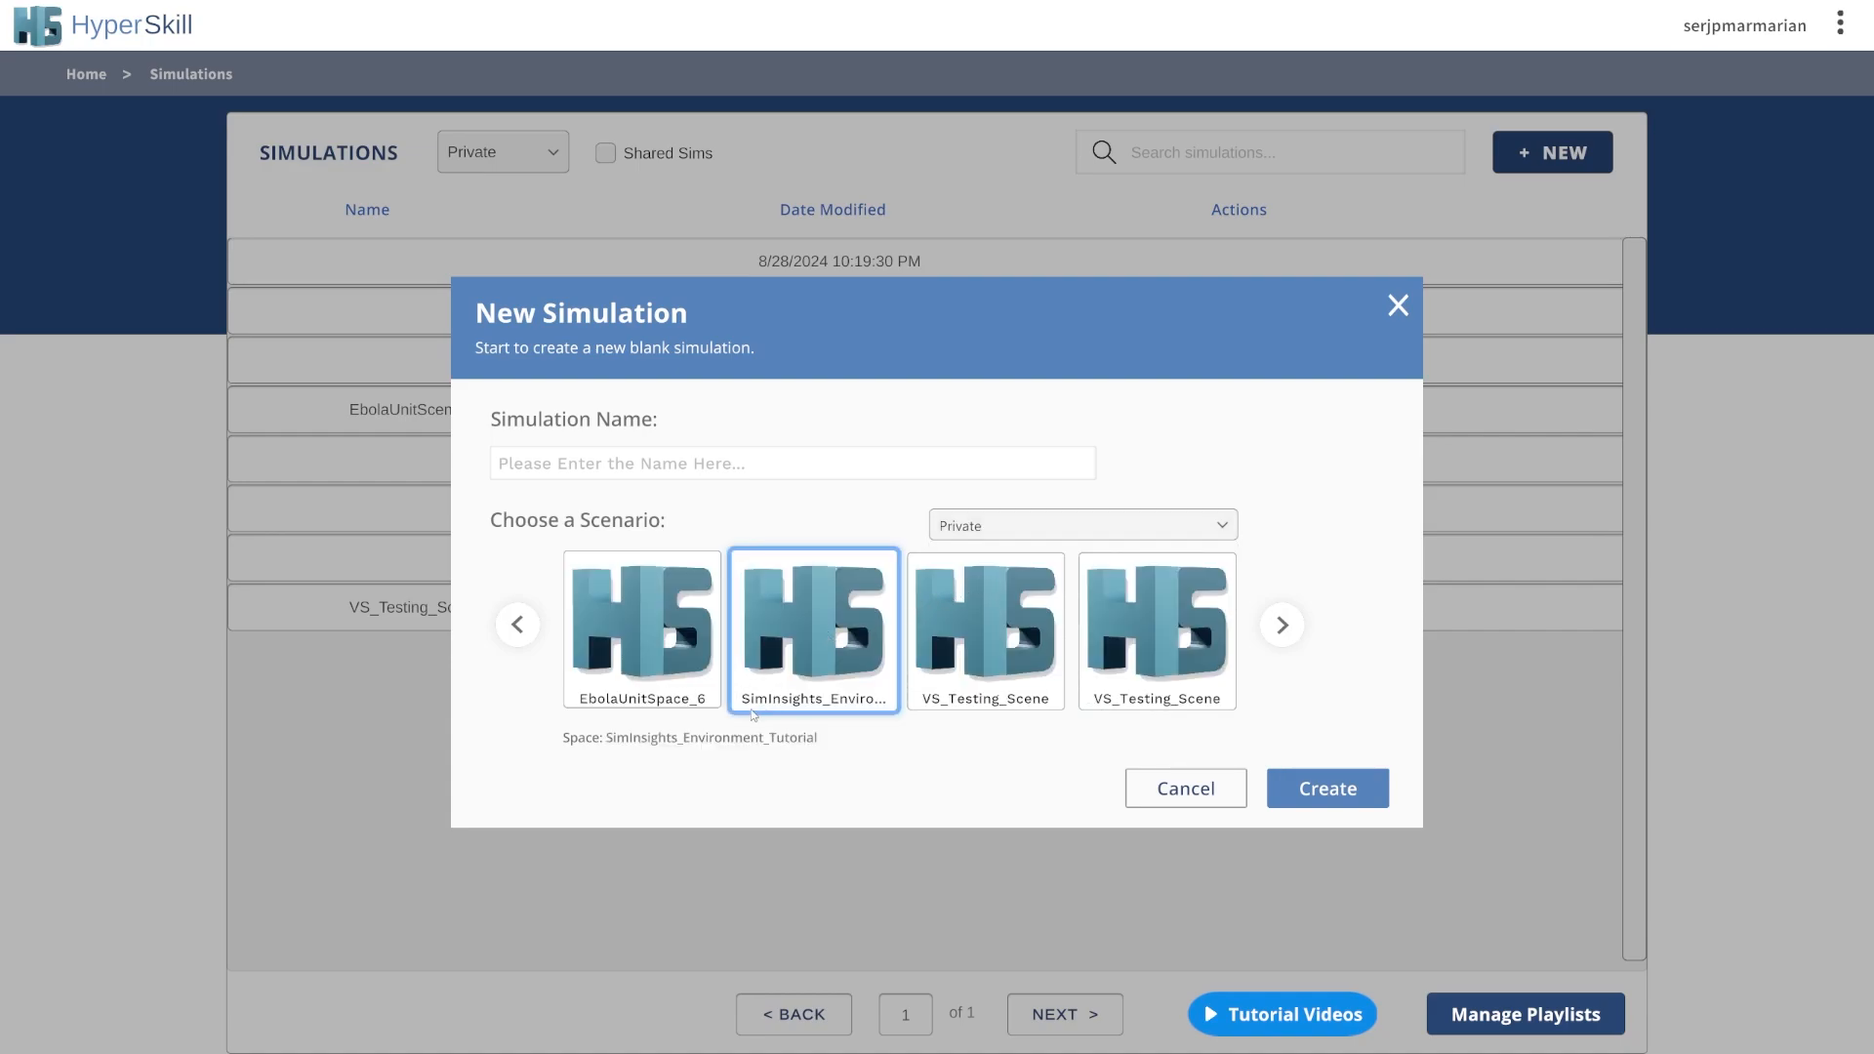
left_click(1306, 801)
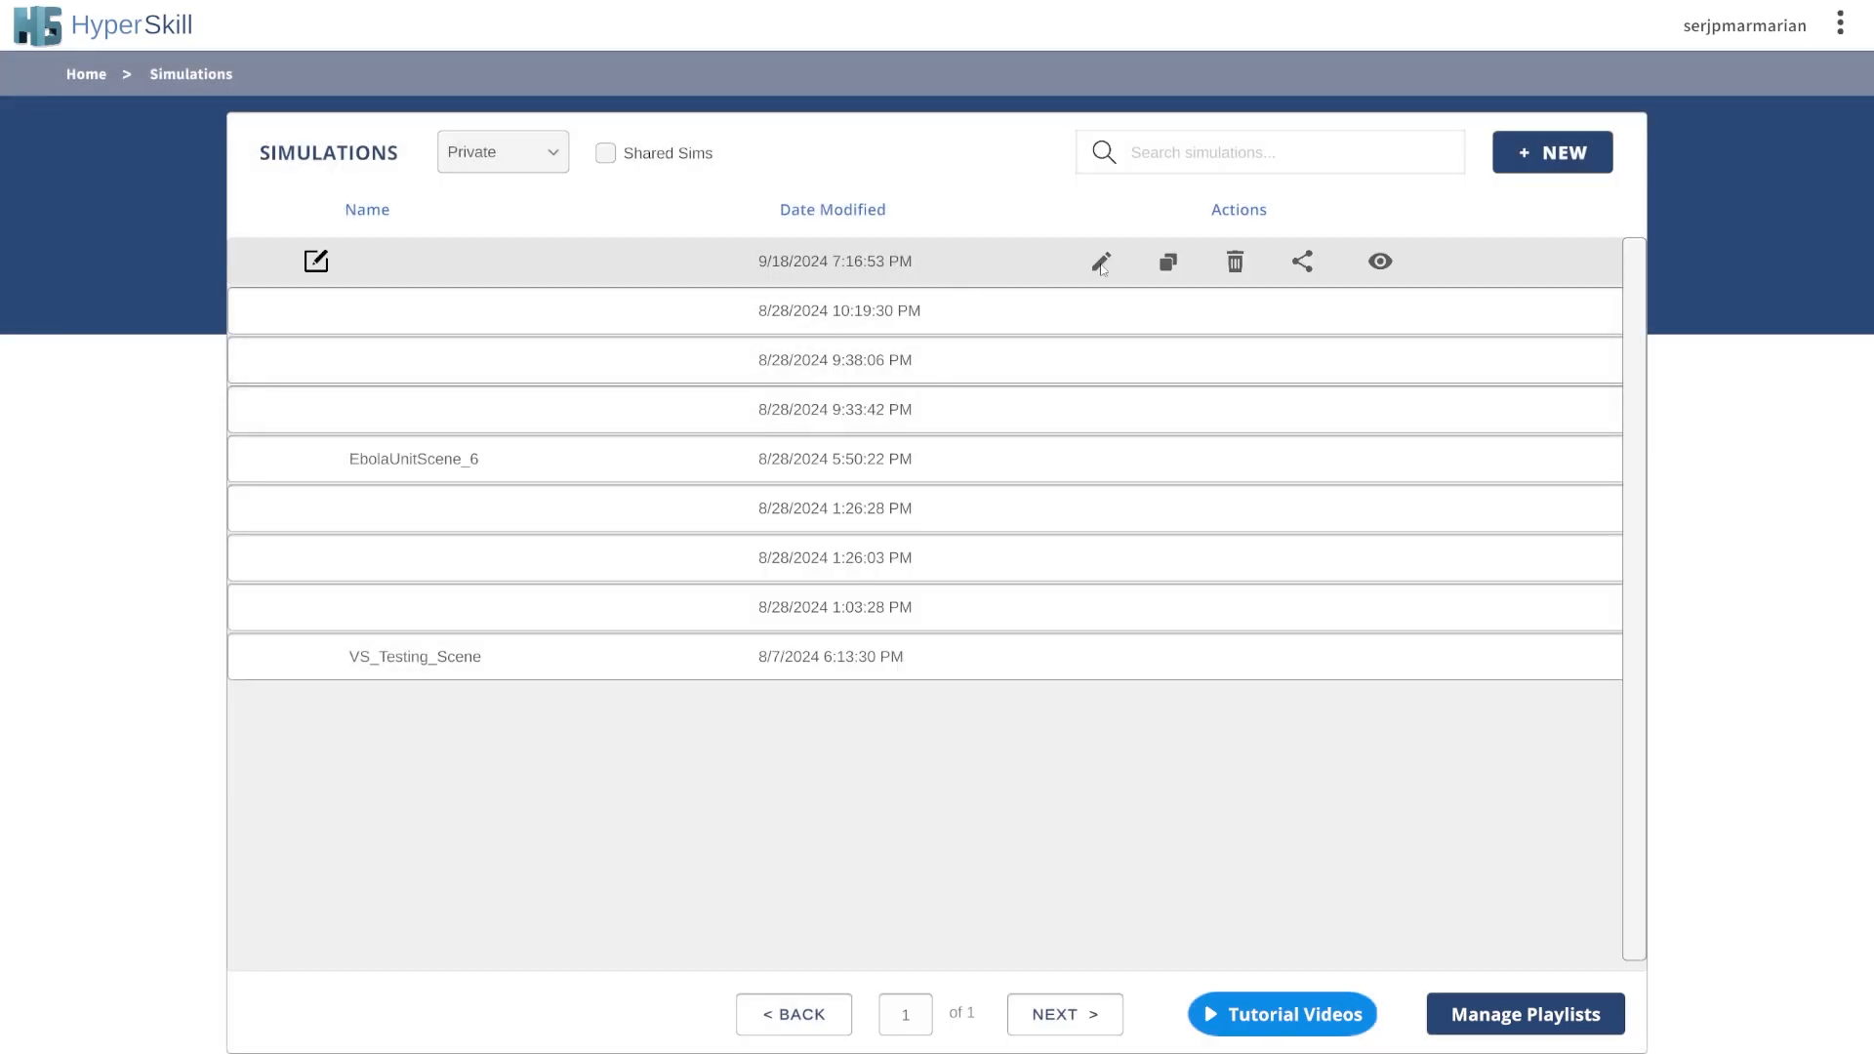
left_click(1101, 264)
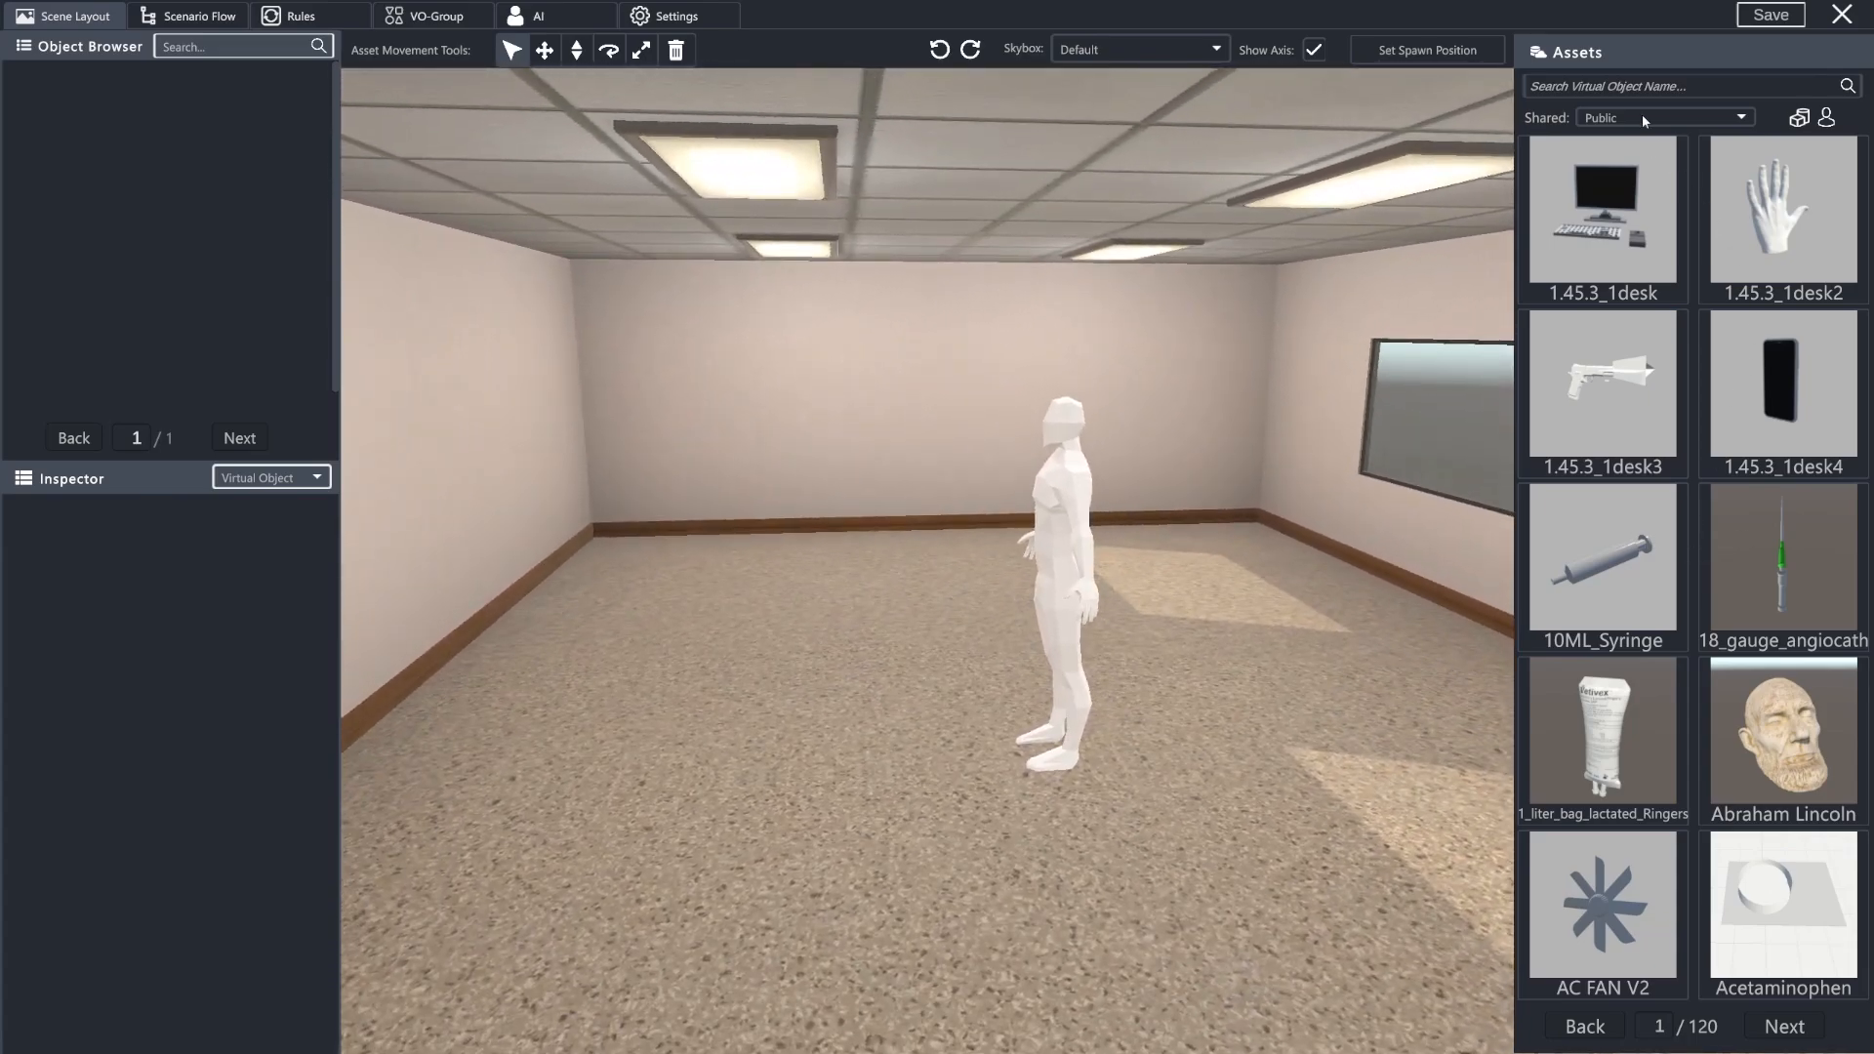
Search the public virtual objects for "table" and place a Dining Table on the floor beside the mannequin, toward the windowless side wall
left_click(1559, 82)
type("table")
key("Return")
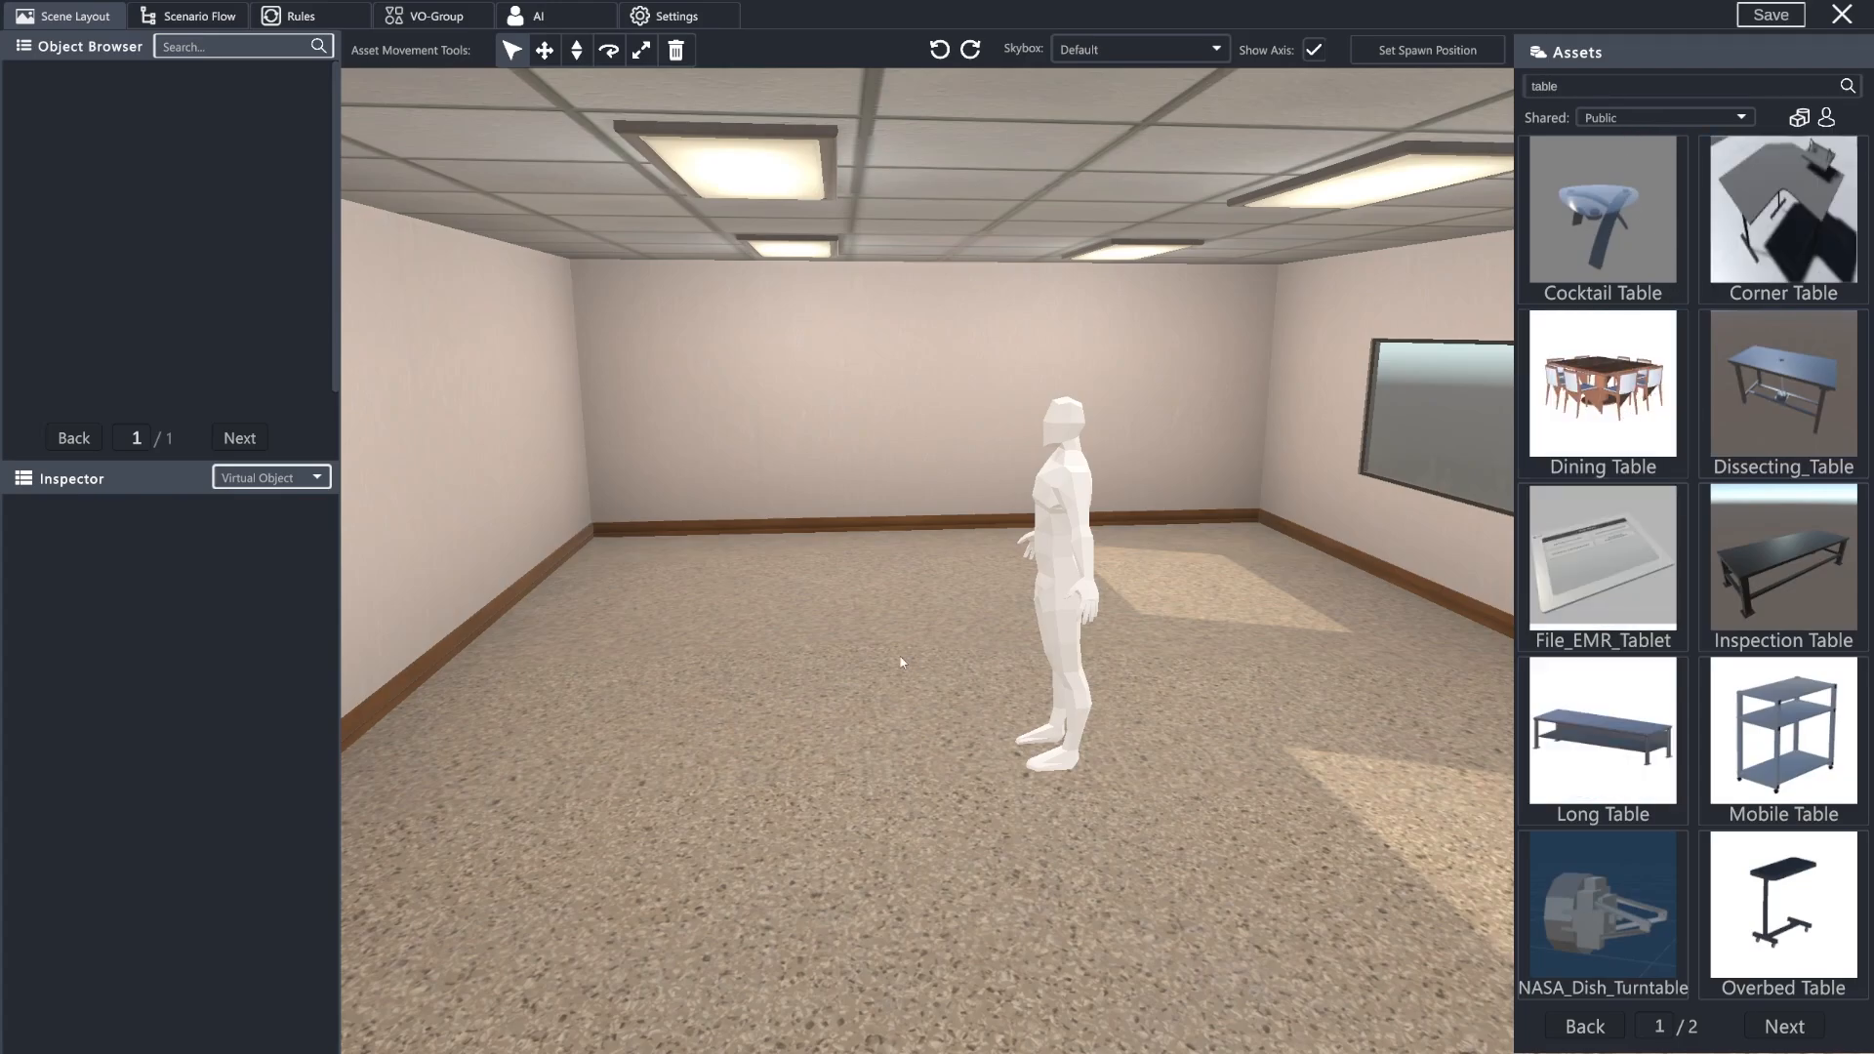
left_click(1557, 421)
left_click(793, 658)
left_click_drag(793, 658, 751, 696)
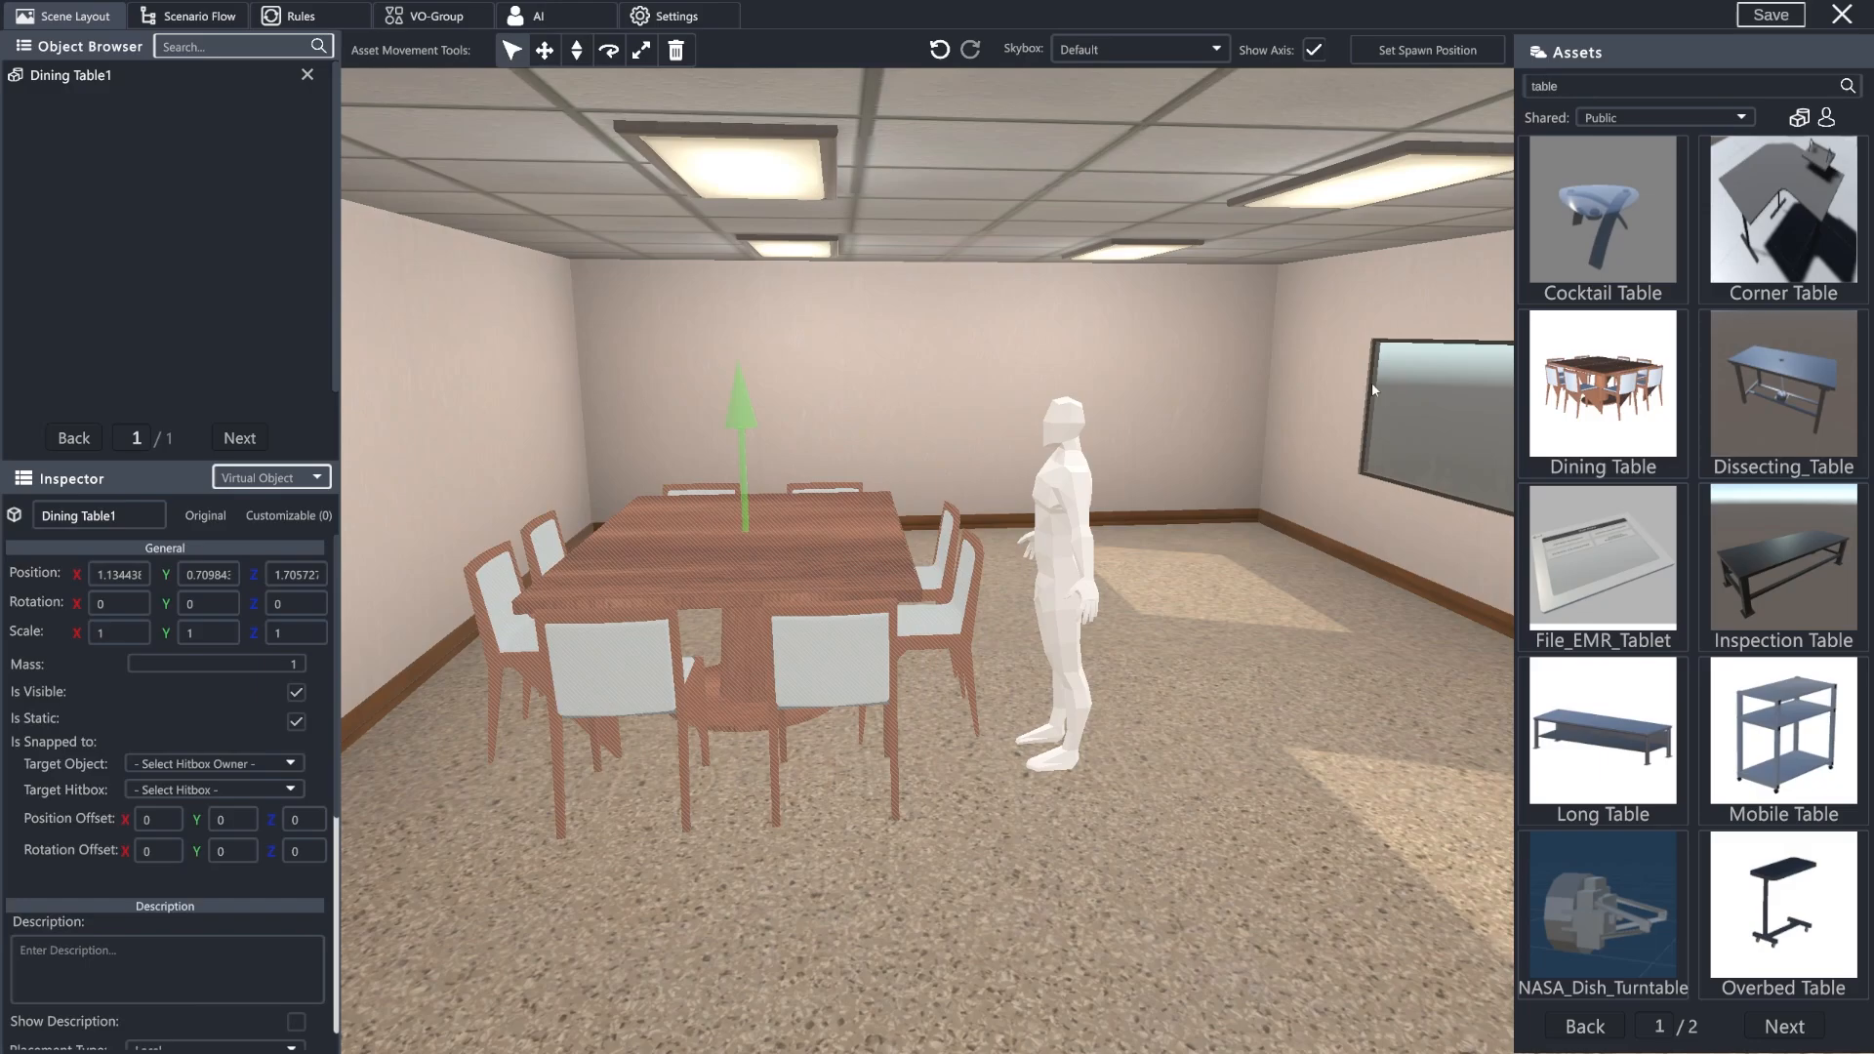
Place a Dissecting_Table on the floor on the window side of the room, behind the mannequin
left_click(1220, 619)
right_click_drag(832, 484, 945, 465)
key("w")
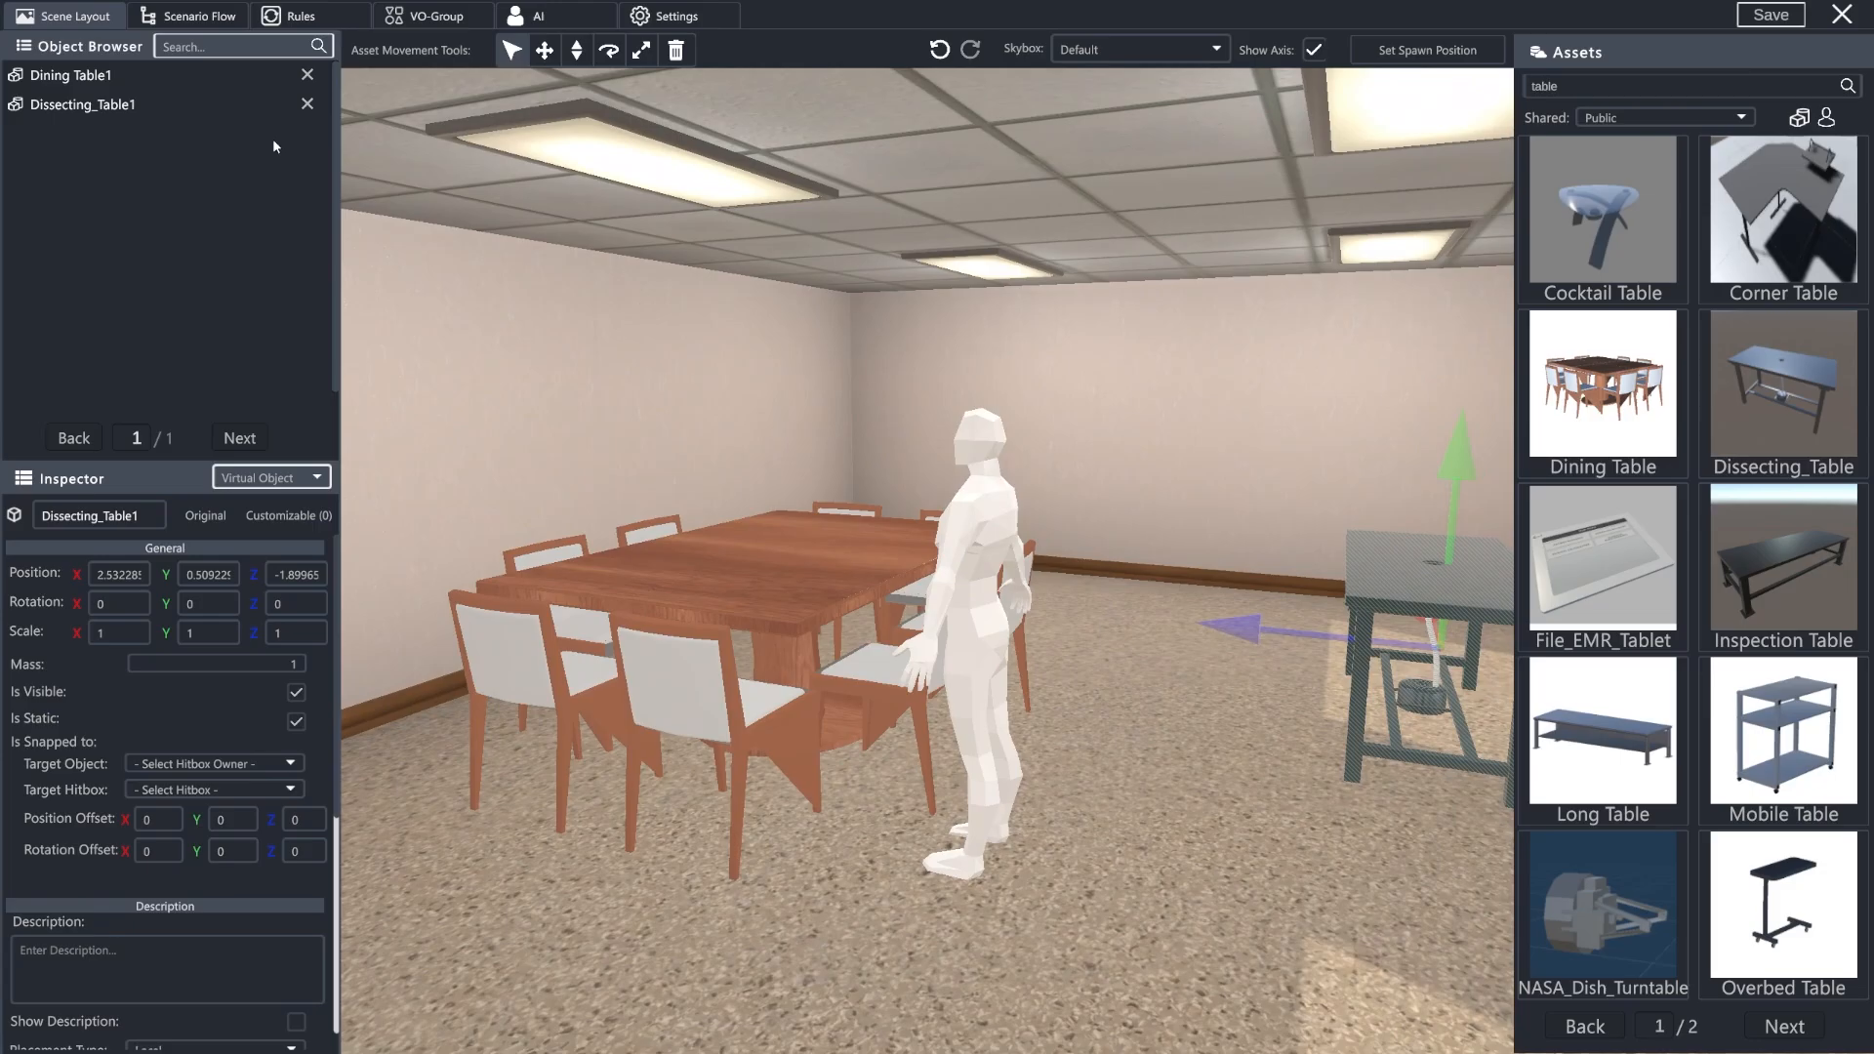
Look over the simulation's scenario flow, rules and virtual object group settings, and view the furnished room in the scene layout
left_click(195, 18)
left_click(301, 19)
left_click(412, 18)
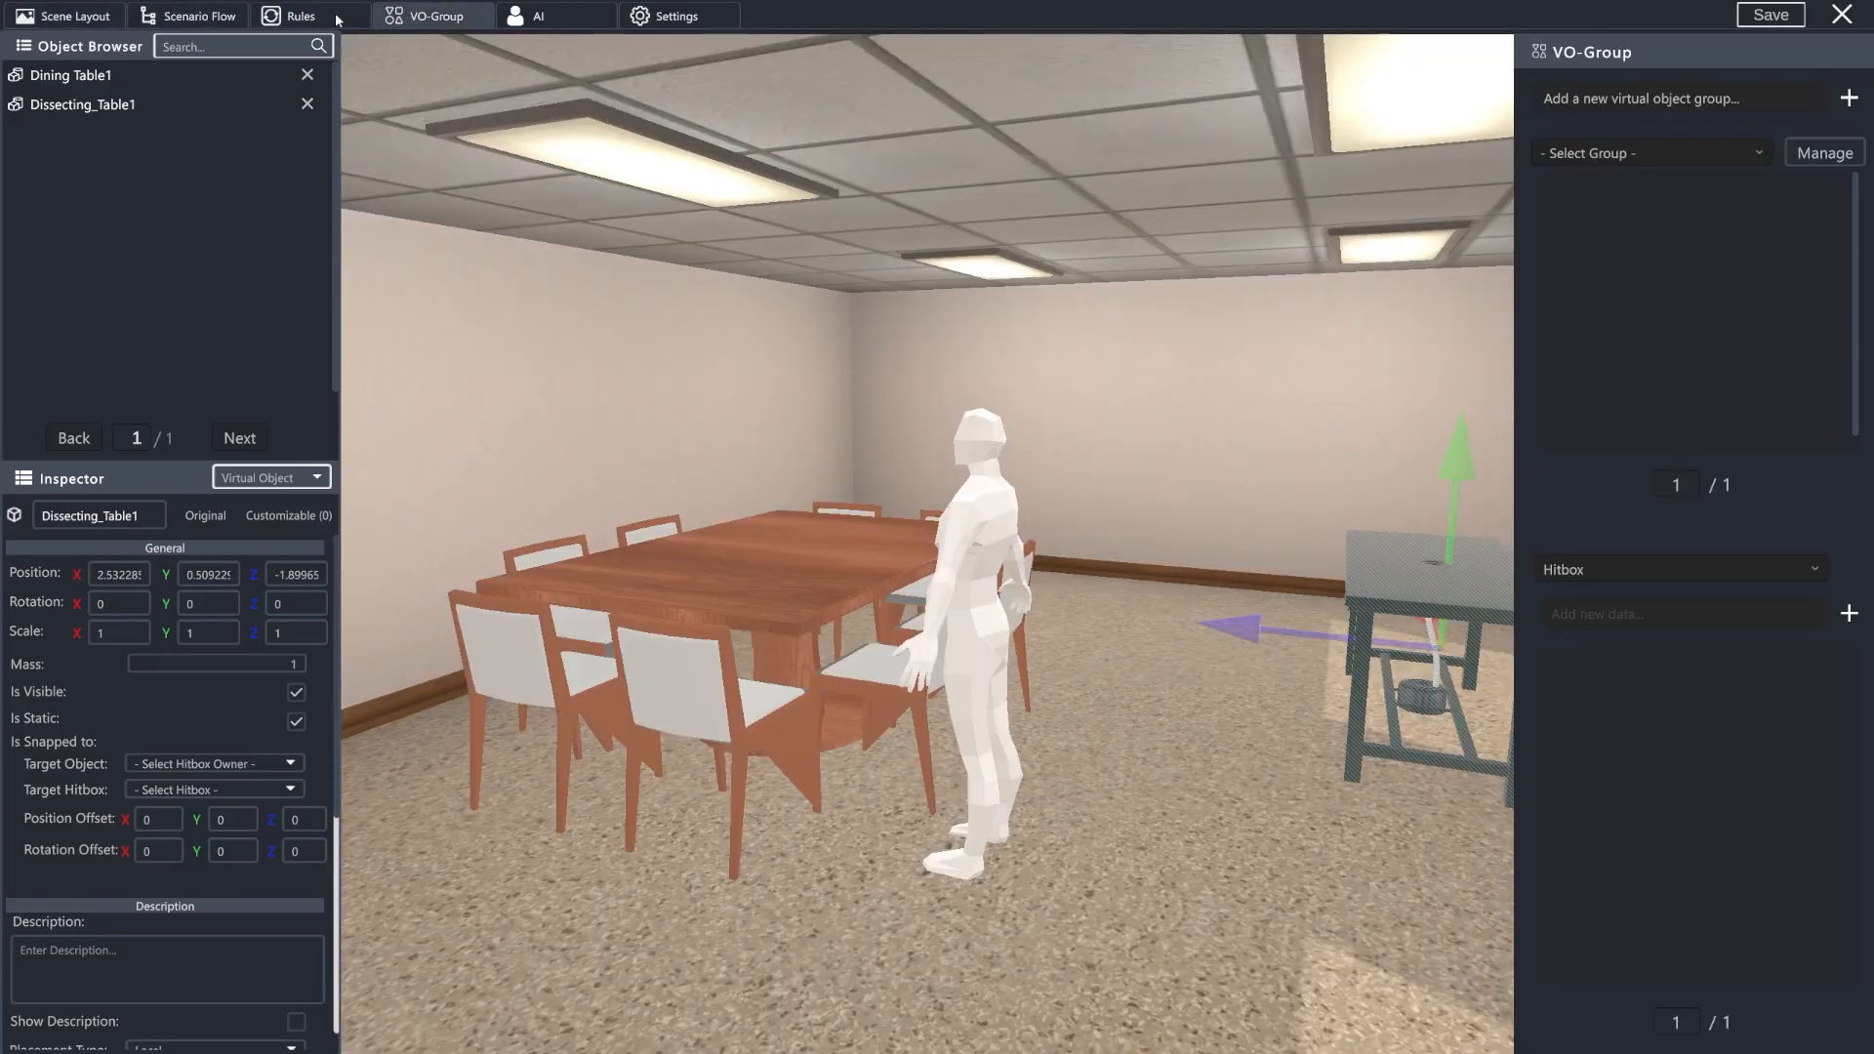
left_click(331, 17)
left_click(68, 17)
right_click_drag(804, 299, 962, 260)
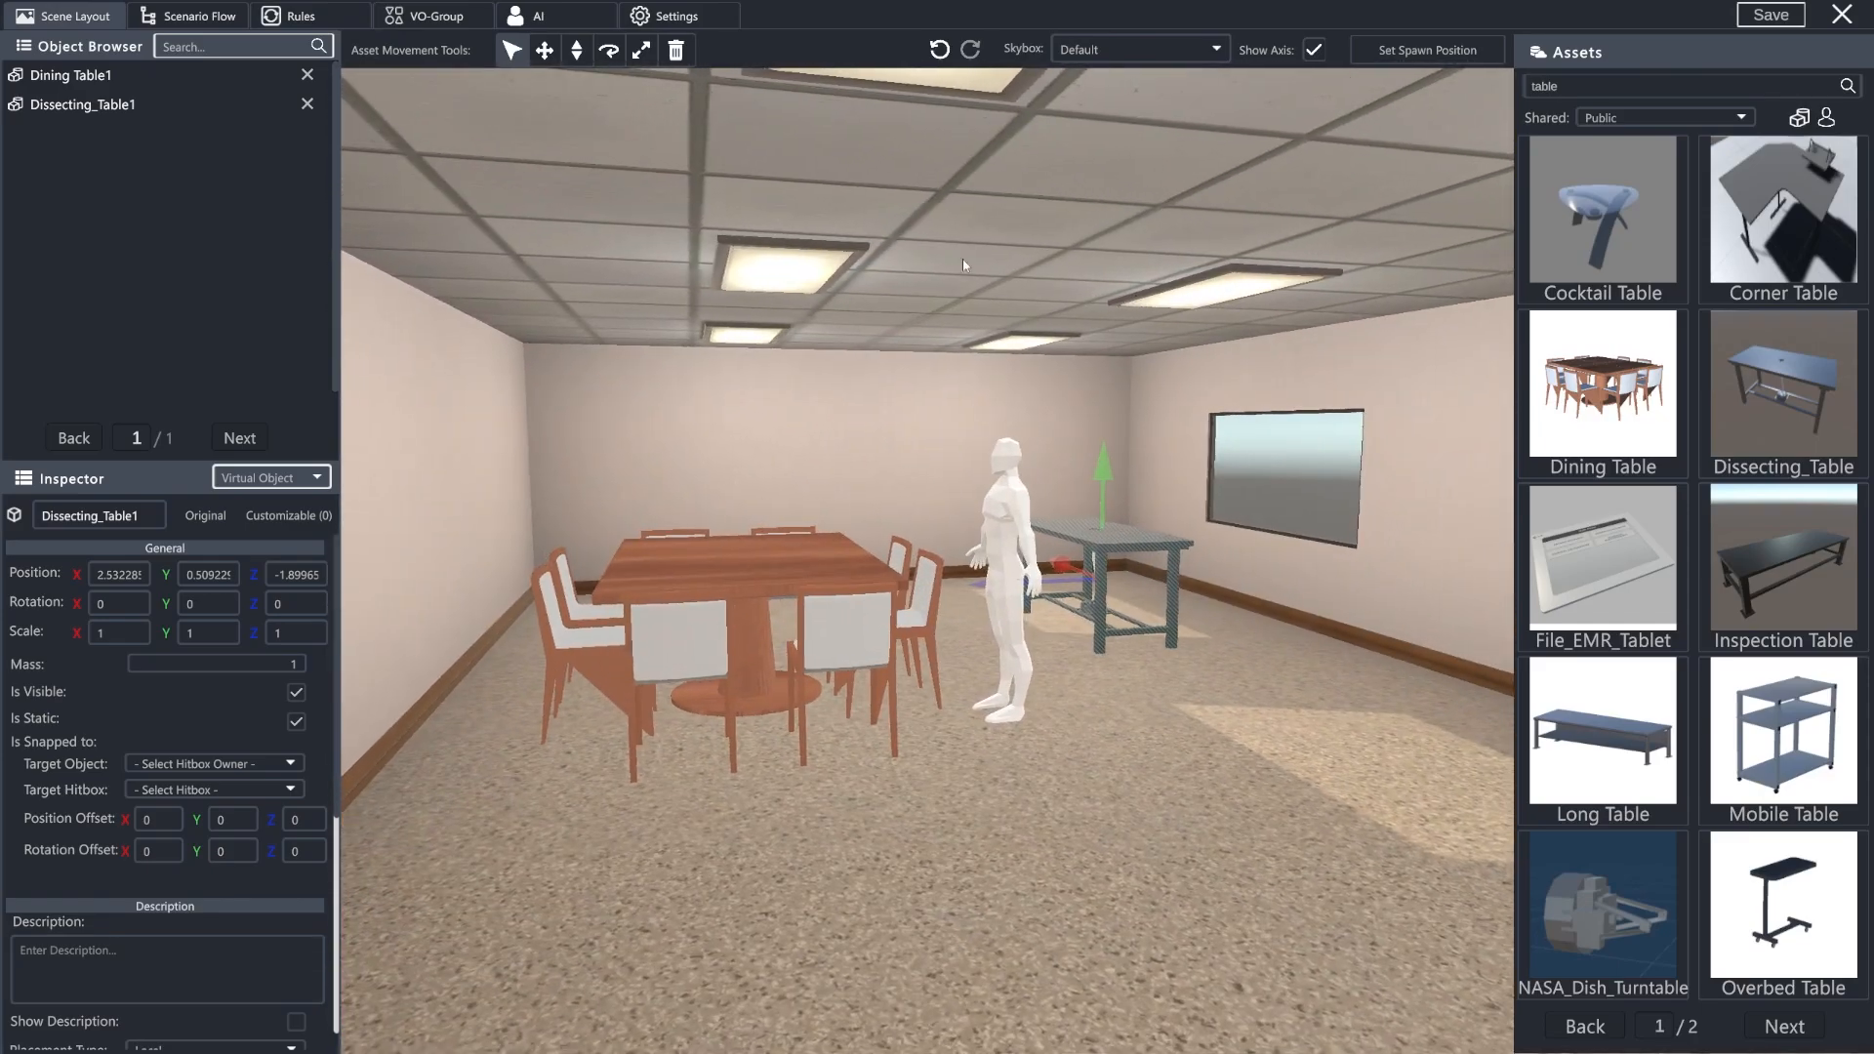